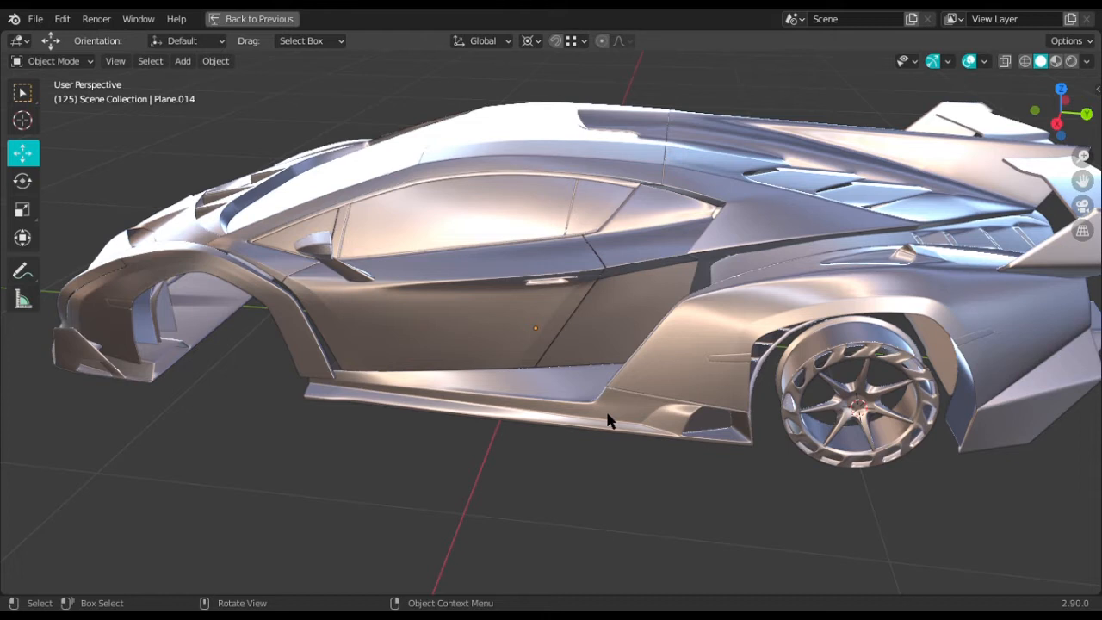
Examine the car's rear section and inspect the rear wheel's barrel in isolation before returning to the full model
{"action": "middle_click_drag", "start_coordinate": [718, 194], "coordinate": [625, 179]}
{"action": "scroll", "coordinate": [651, 252], "scroll_direction": "up", "scroll_amount": 3}
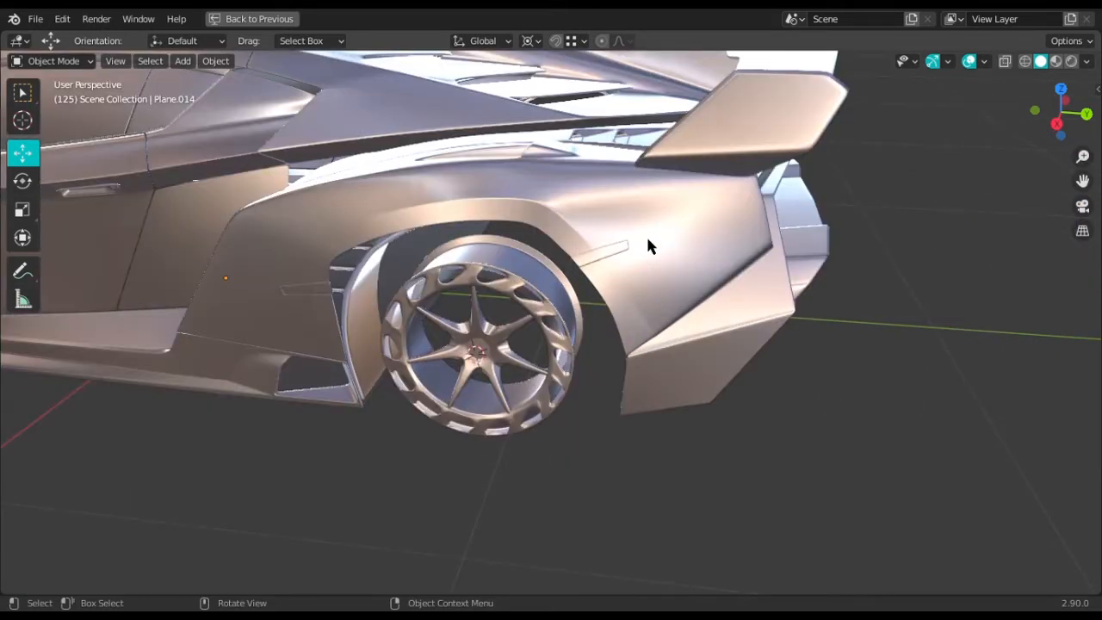
{"action": "middle_click_drag", "start_coordinate": [647, 239], "coordinate": [629, 360]}
{"action": "middle_click_drag", "start_coordinate": [685, 310], "coordinate": [568, 332]}
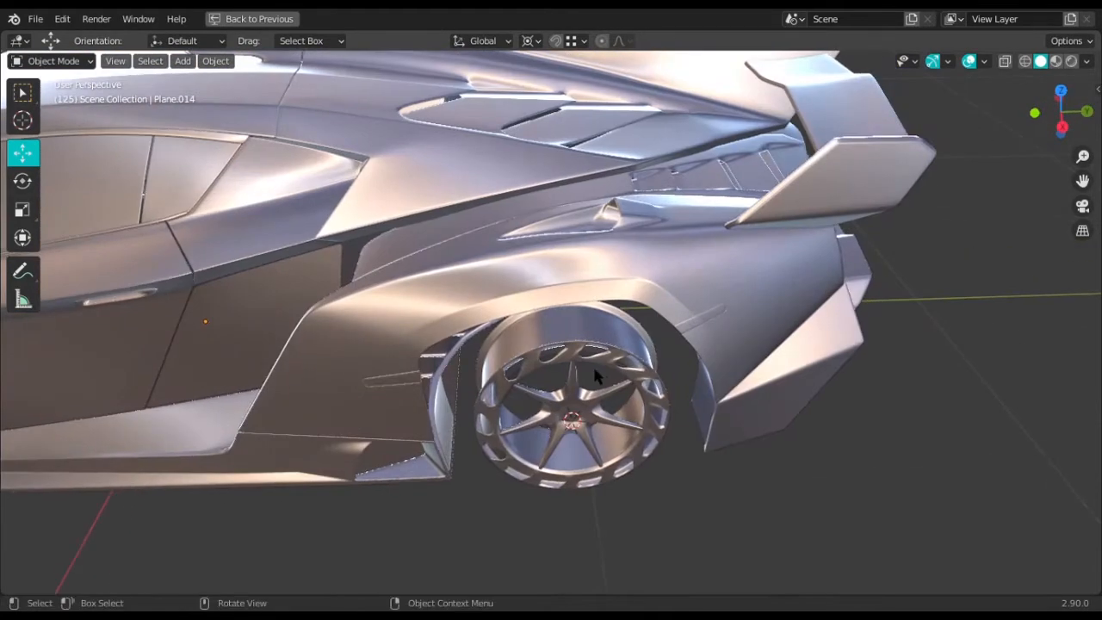
{"action": "left_click", "coordinate": [597, 370]}
{"action": "key", "text": "KP_Divide"}
{"action": "middle_click_drag", "start_coordinate": [593, 376], "coordinate": [632, 298]}
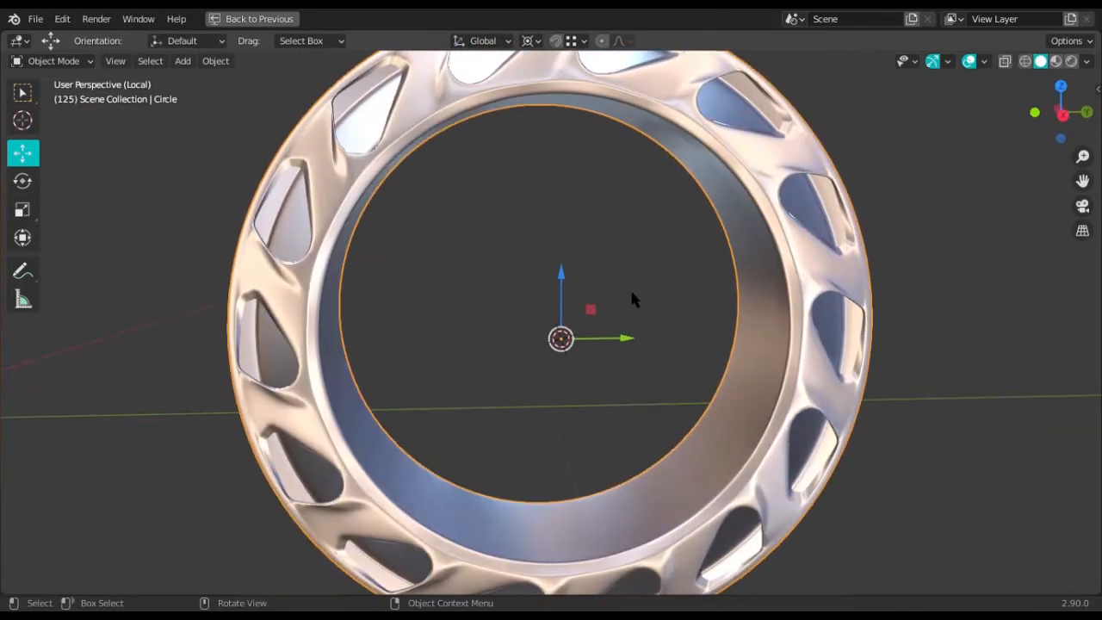
{"action": "scroll", "coordinate": [651, 226], "scroll_direction": "down", "scroll_amount": 4}
{"action": "middle_click_drag", "start_coordinate": [651, 232], "coordinate": [637, 246]}
{"action": "key", "text": "KP_Divide"}
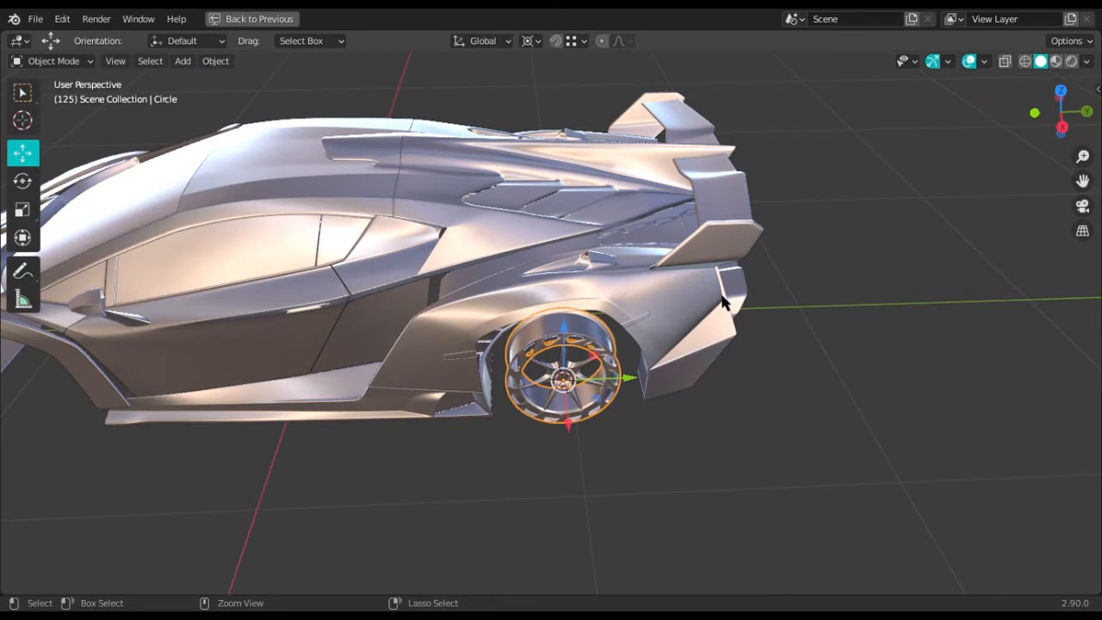
Restore the full workspace layout, hide the Collection collection and show the Practice collection
{"action": "key", "text": "ctrl+space"}
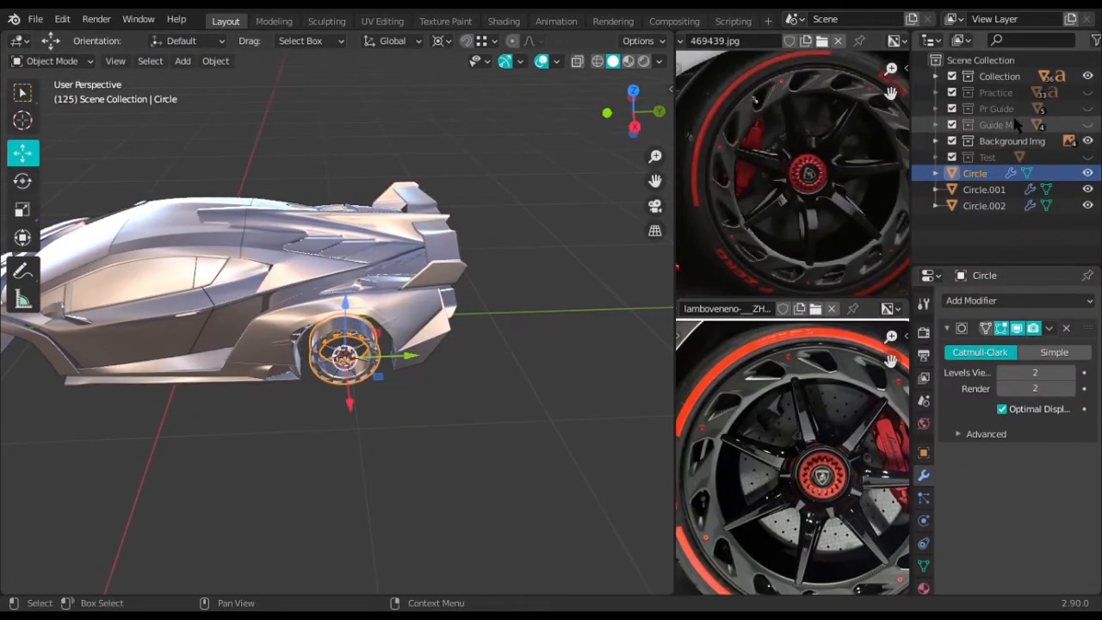
{"action": "left_click", "coordinate": [1086, 77]}
{"action": "left_click", "coordinate": [1086, 92]}
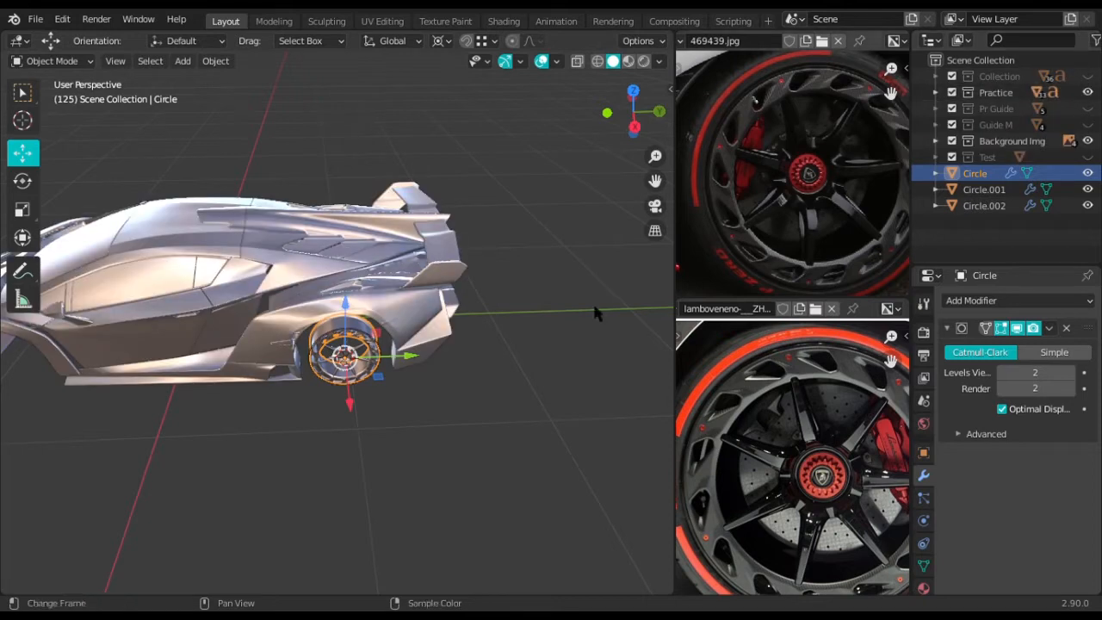
{"action": "left_click", "coordinate": [1087, 92]}
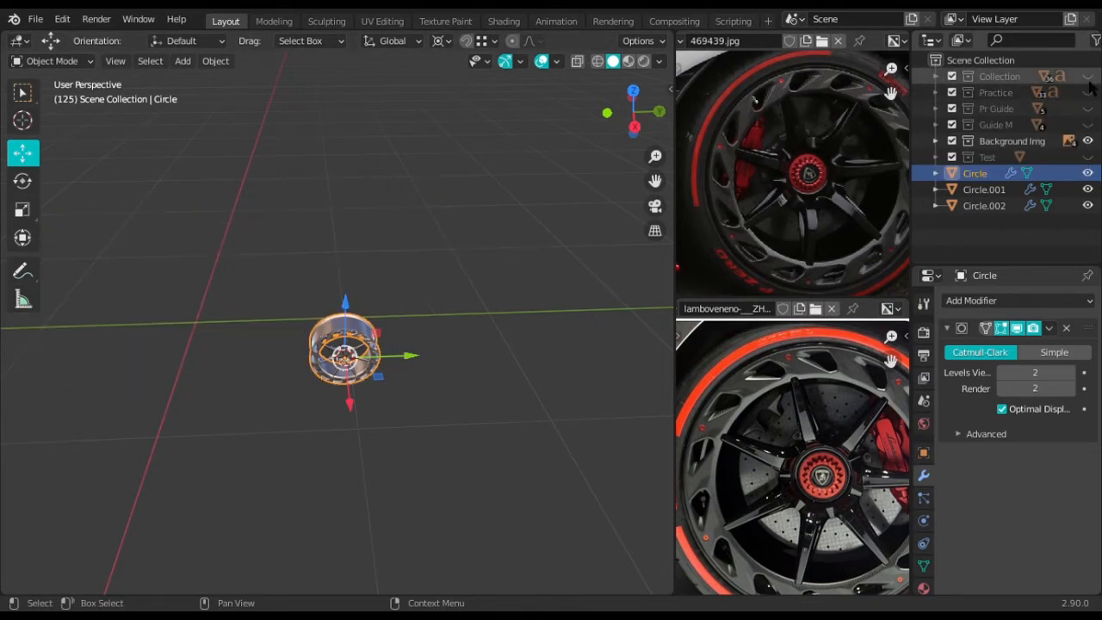
{"action": "left_click", "coordinate": [1088, 77]}
{"action": "left_click", "coordinate": [1088, 93]}
{"action": "left_click", "coordinate": [1087, 77]}
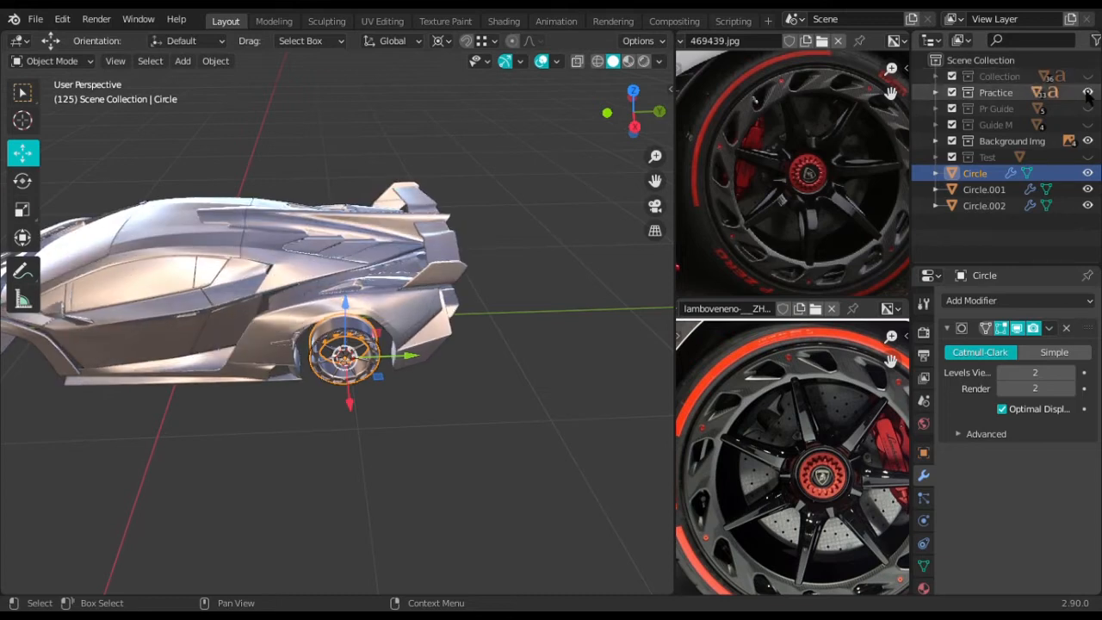
Delete the Circle object that forms the rear wheel's barrel
{"action": "key", "text": "KP_Decimal"}
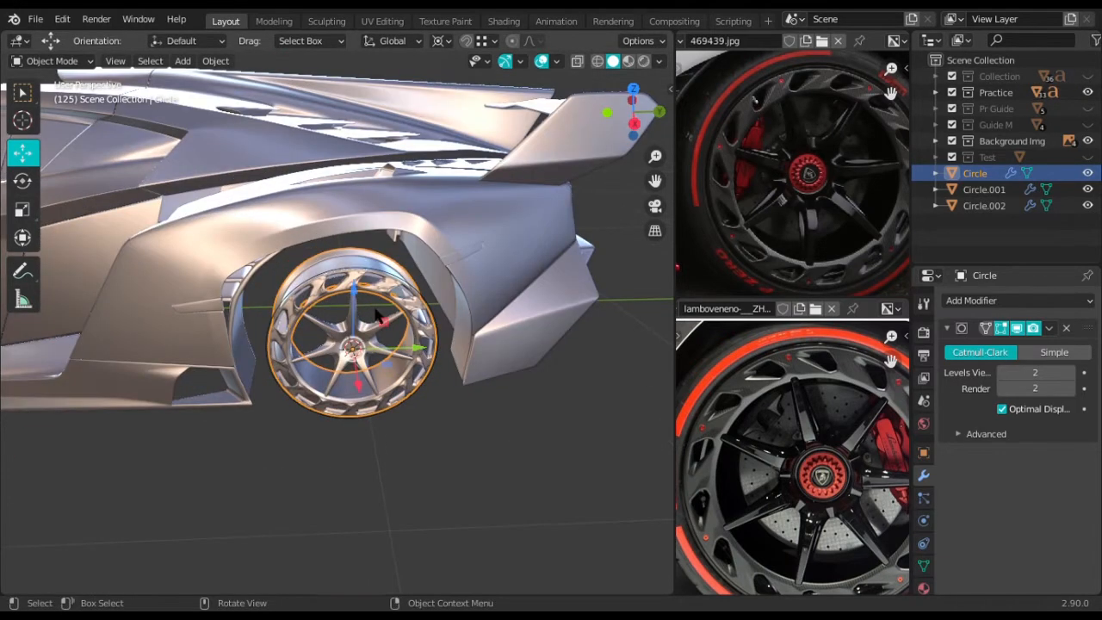
{"action": "scroll", "coordinate": [388, 326], "scroll_direction": "up", "scroll_amount": 2}
{"action": "key", "text": "Delete"}
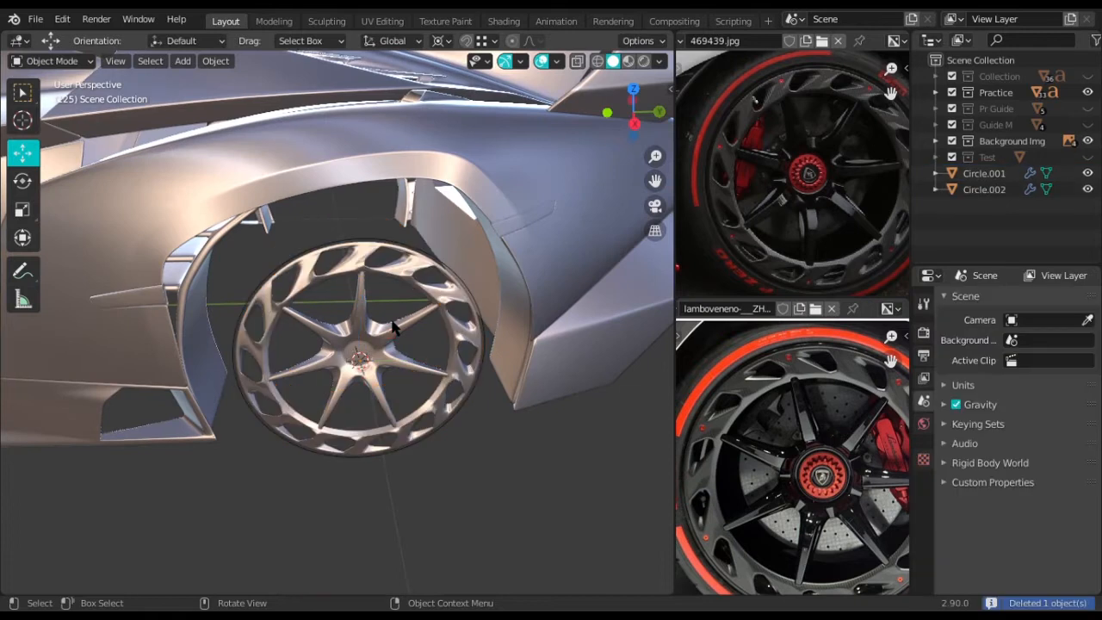
Hide the rear wheel's outer rim ring and its seven-spoke centre
{"action": "left_click", "coordinate": [394, 272]}
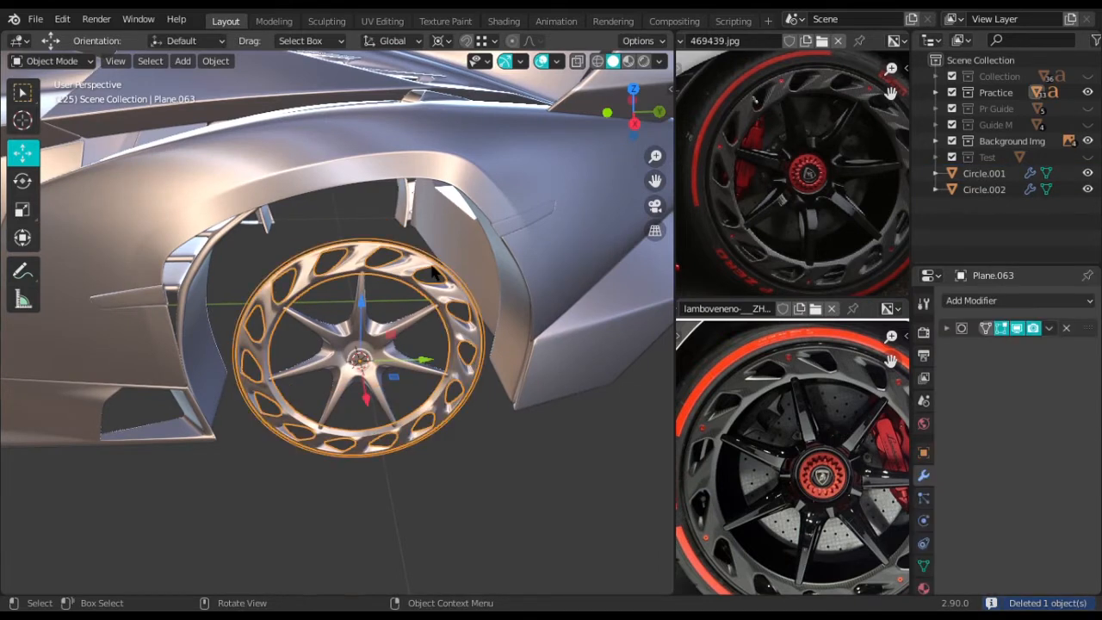
{"action": "scroll", "coordinate": [421, 258], "scroll_direction": "up", "scroll_amount": 4}
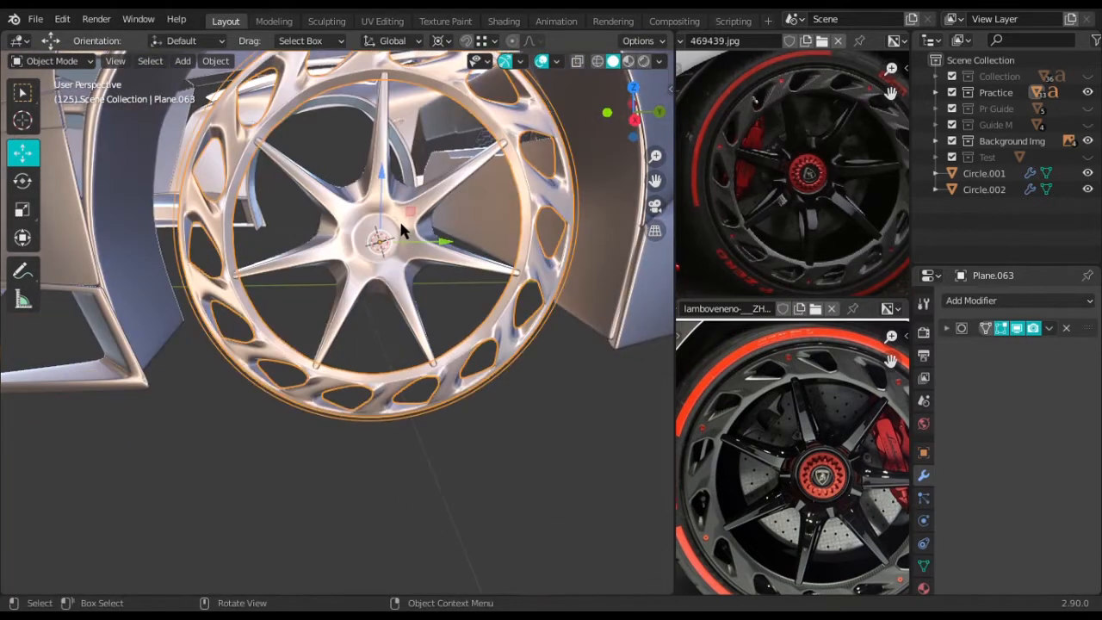
{"action": "middle_click_drag", "start_coordinate": [395, 196], "coordinate": [392, 210]}
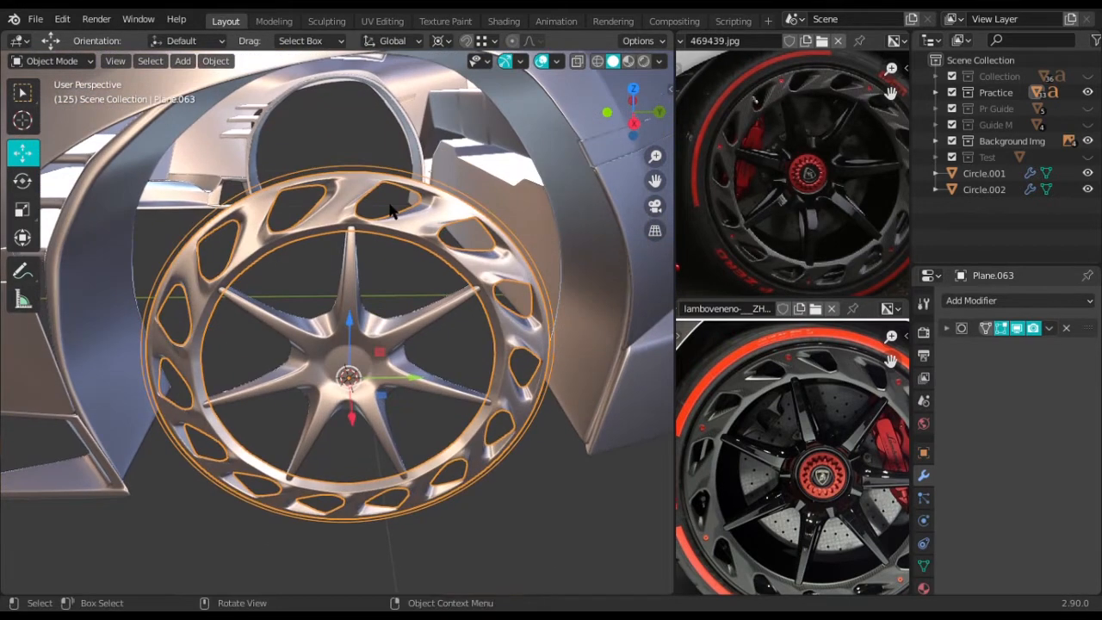
{"action": "key", "text": "h"}
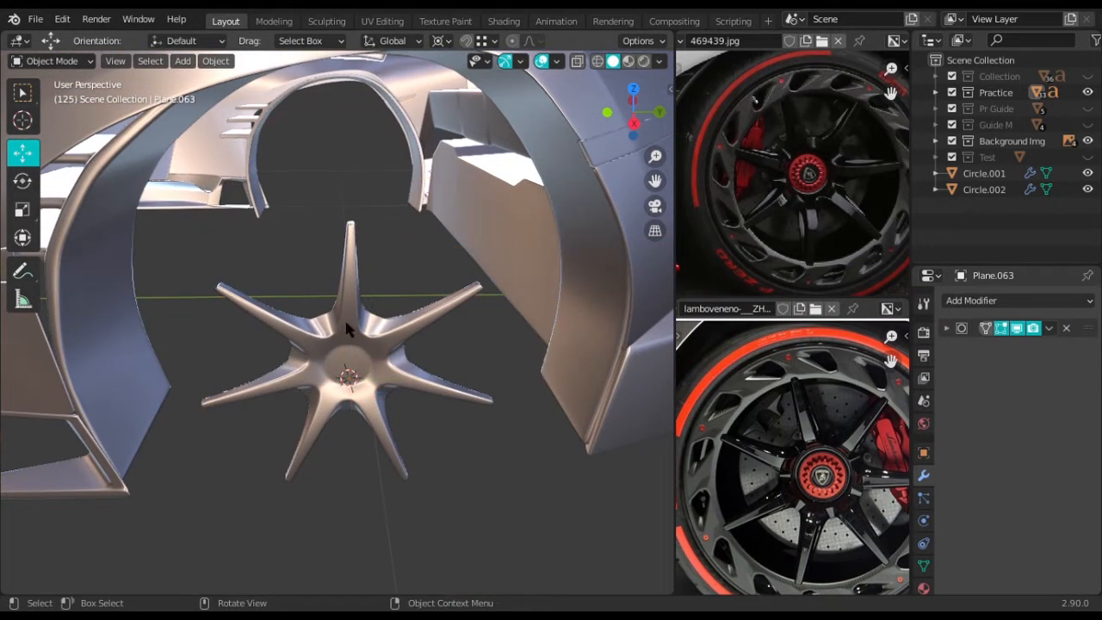
{"action": "left_click", "coordinate": [342, 351]}
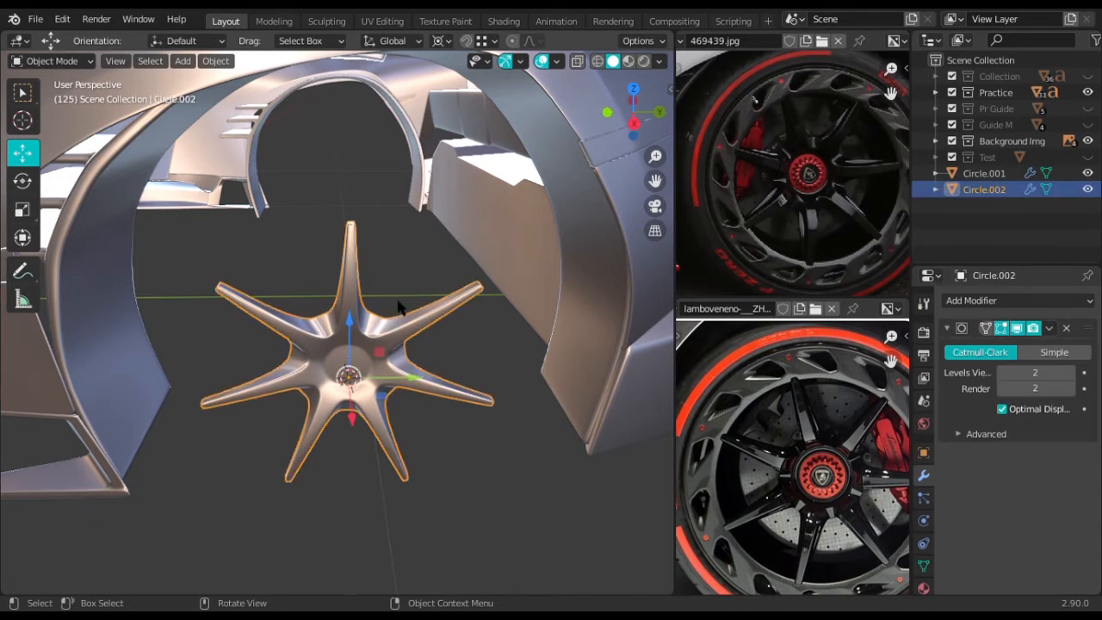
{"action": "key", "text": "h"}
{"action": "scroll", "coordinate": [400, 300], "scroll_direction": "down", "scroll_amount": 5}
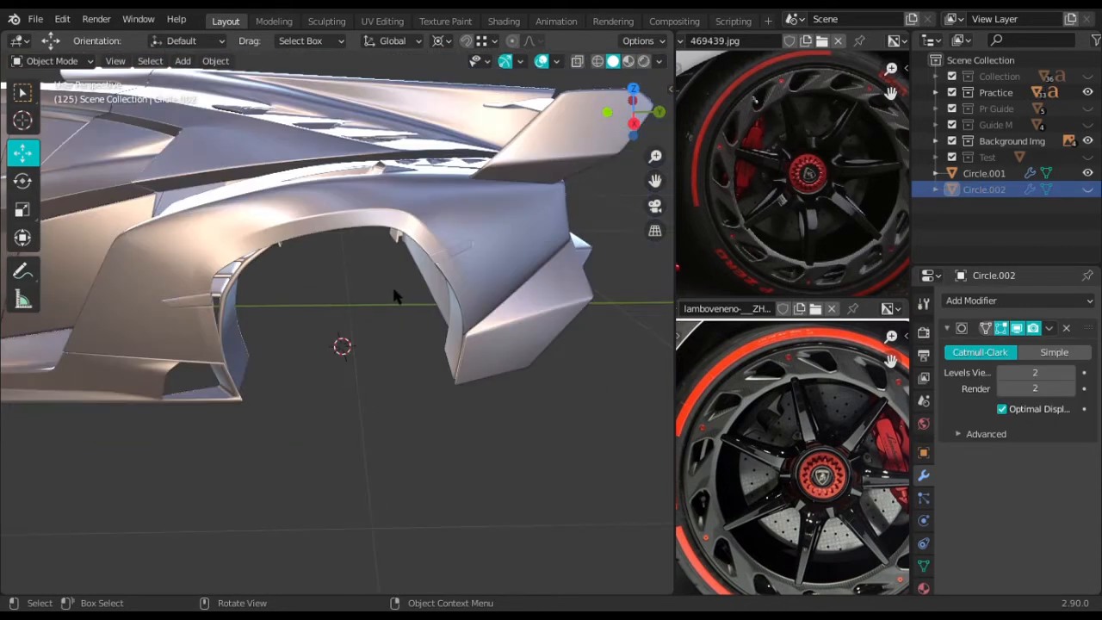
Add a mesh circle at the rear wheel's centre, working in the right orthographic view over the blueprint
{"action": "key", "text": "KP_3"}
{"action": "scroll", "coordinate": [396, 295], "scroll_direction": "up", "scroll_amount": 3}
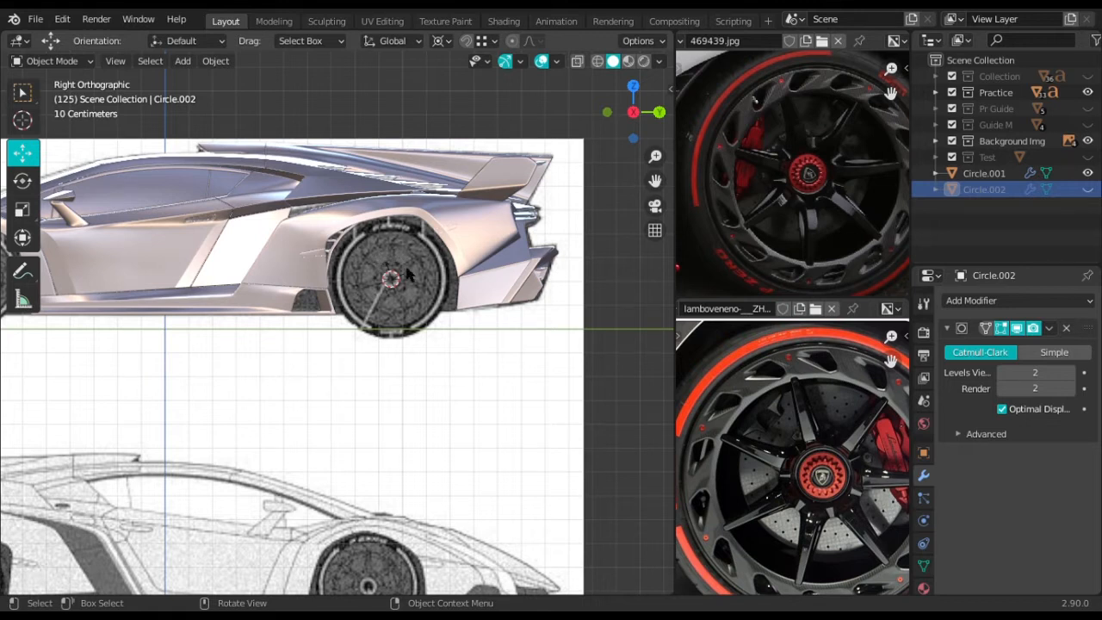
{"action": "scroll", "coordinate": [373, 299], "scroll_direction": "down", "scroll_amount": 2}
{"action": "middle_click_drag", "start_coordinate": [371, 298], "coordinate": [297, 409]}
{"action": "scroll", "coordinate": [384, 310], "scroll_direction": "up", "scroll_amount": 2}
{"action": "key", "text": "KP_3"}
{"action": "scroll", "coordinate": [386, 294], "scroll_direction": "up", "scroll_amount": 3}
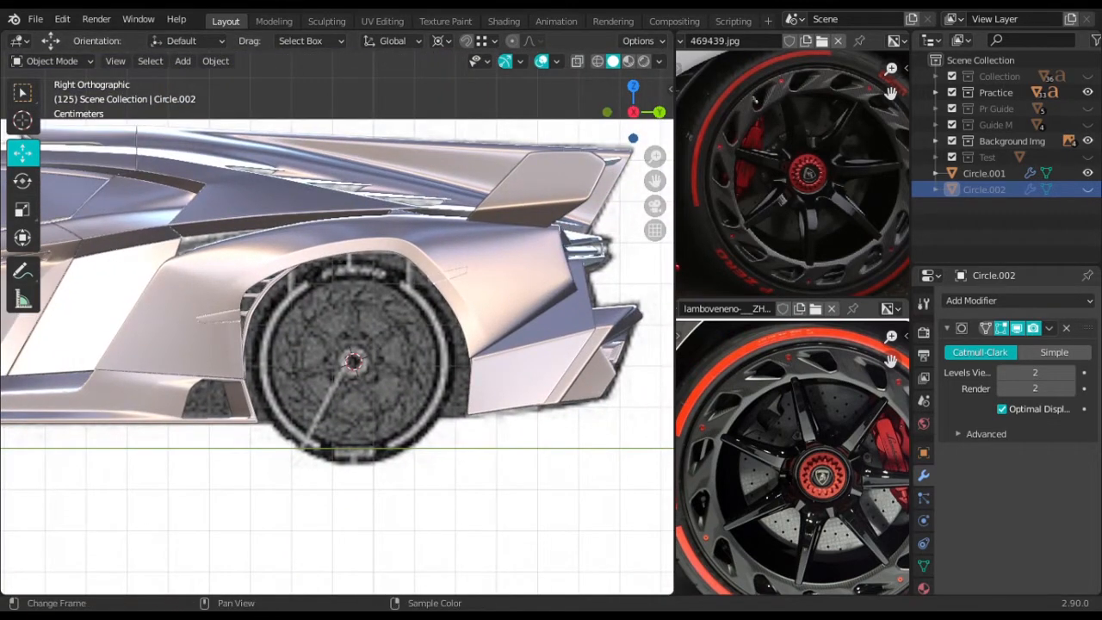
{"action": "scroll", "coordinate": [430, 320], "scroll_direction": "up", "scroll_amount": 2}
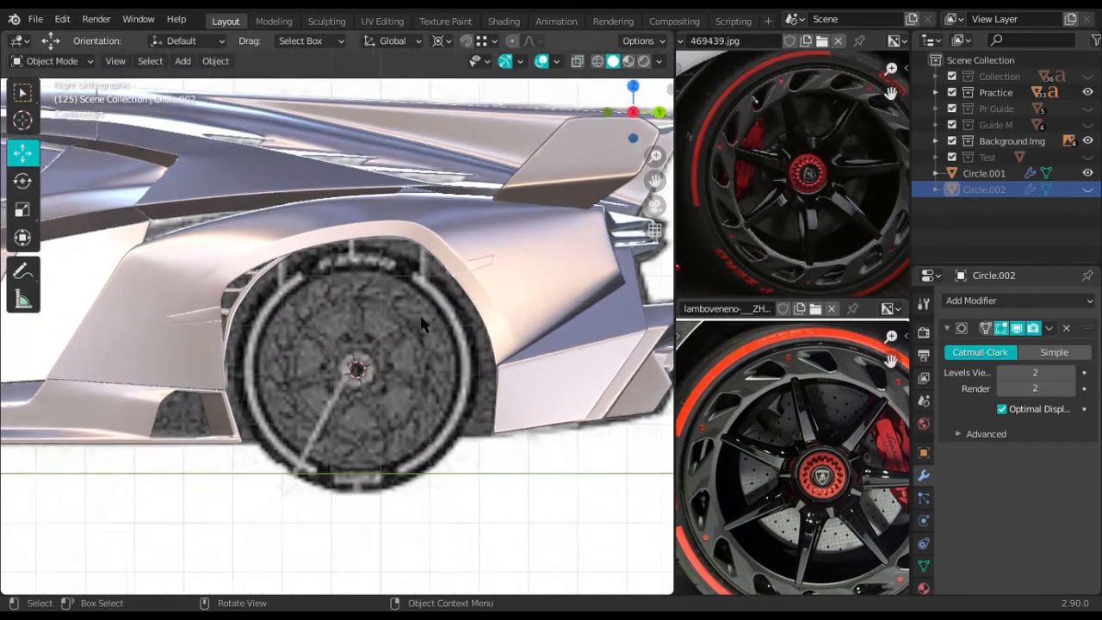
{"action": "key", "text": "shift+a"}
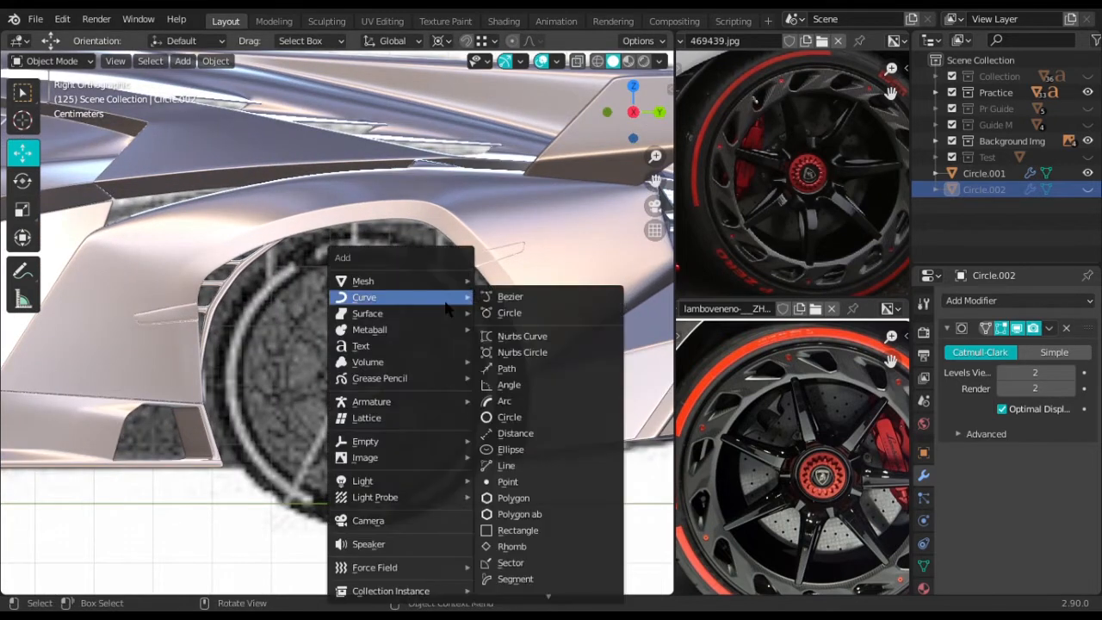
{"action": "mouse_move", "coordinate": [417, 290]}
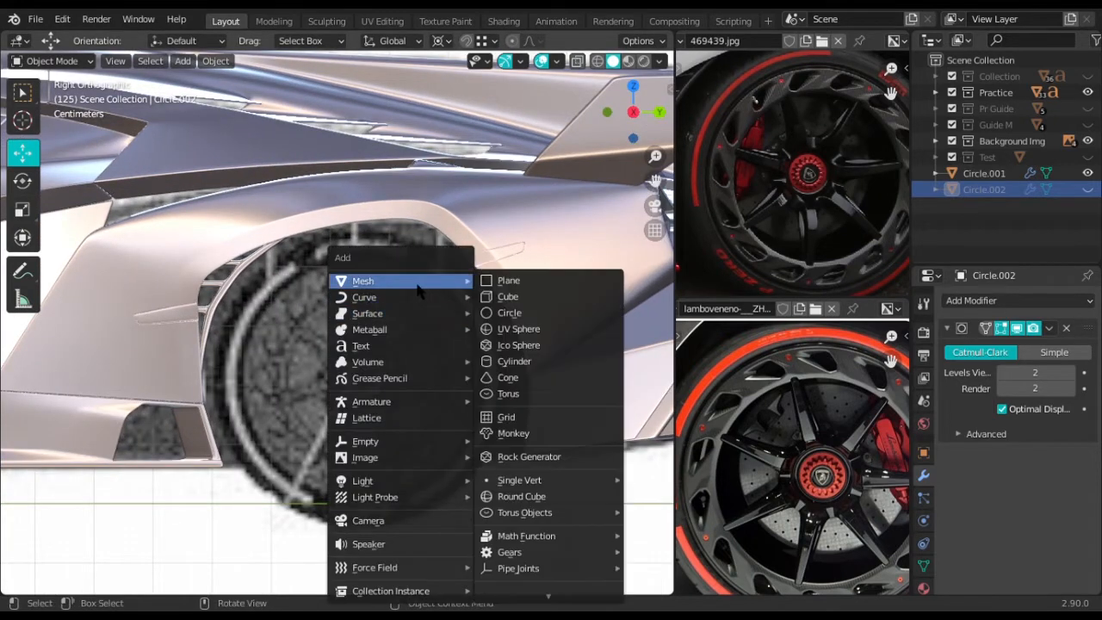
{"action": "left_click", "coordinate": [546, 315]}
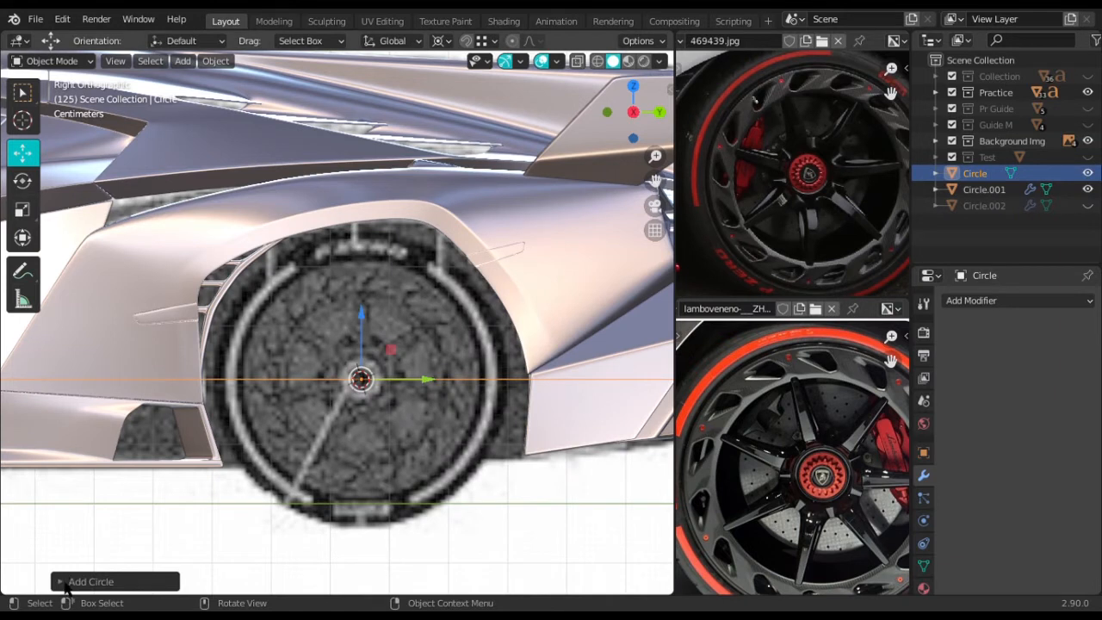
Set the new circle's vertex count to 28
{"action": "left_click", "coordinate": [67, 582]}
{"action": "left_click", "coordinate": [248, 404]}
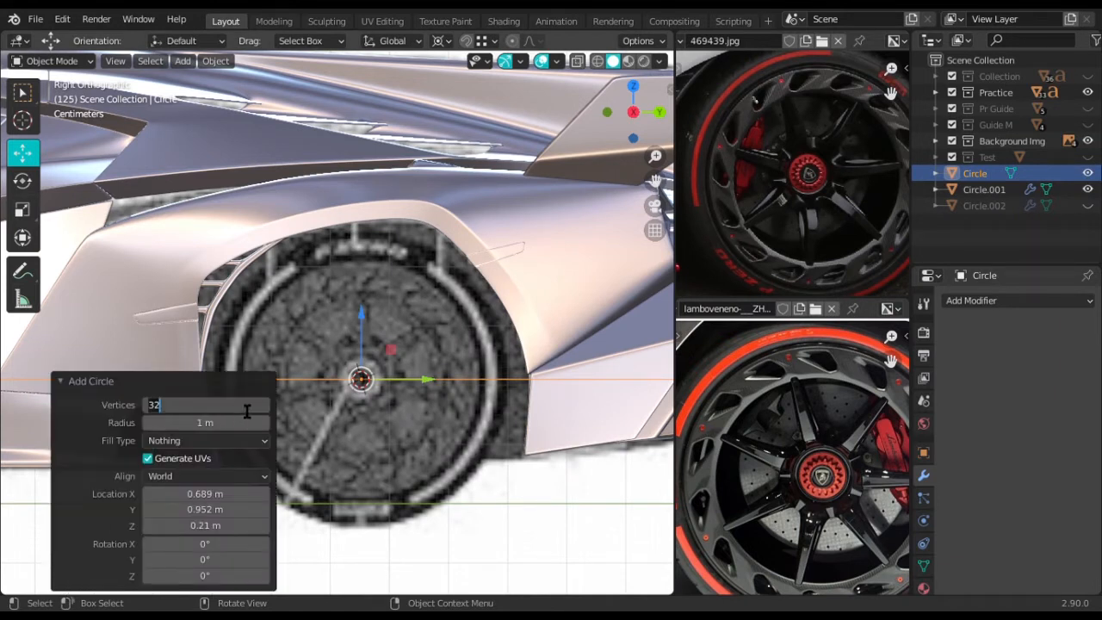
{"action": "type", "text": "28"}
{"action": "key", "text": "Return"}
{"action": "left_click", "coordinate": [84, 382]}
Rotate the circle 90° about the Y axis so it stands upright in the wheel's plane
{"action": "scroll", "coordinate": [437, 360], "scroll_direction": "up", "scroll_amount": 3}
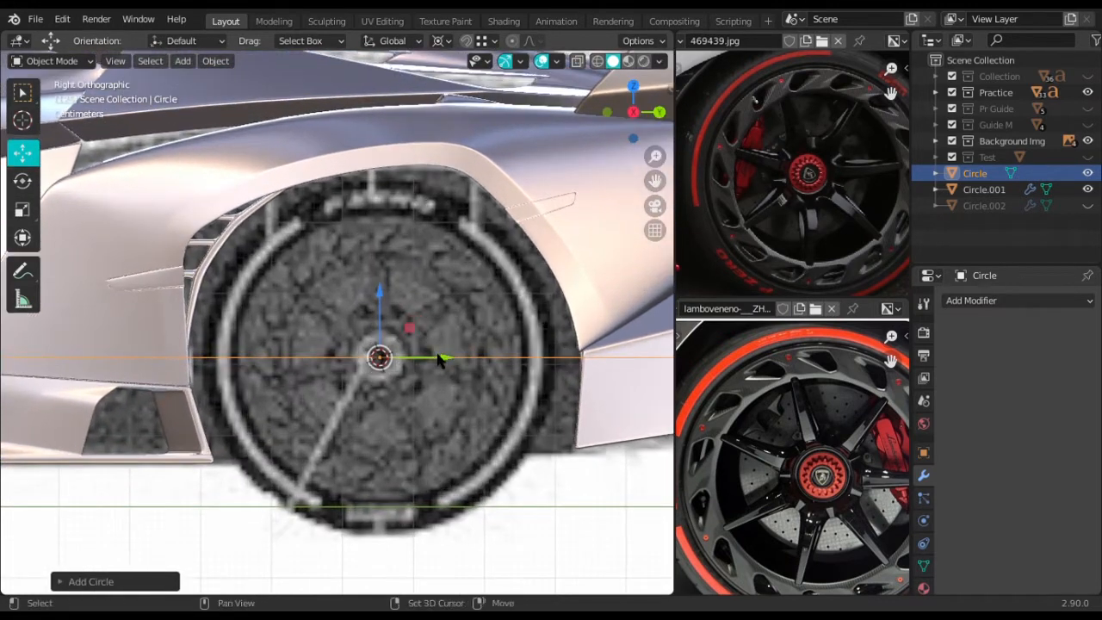
{"action": "middle_click_drag", "start_coordinate": [437, 360], "coordinate": [424, 351], "text": "shift"}
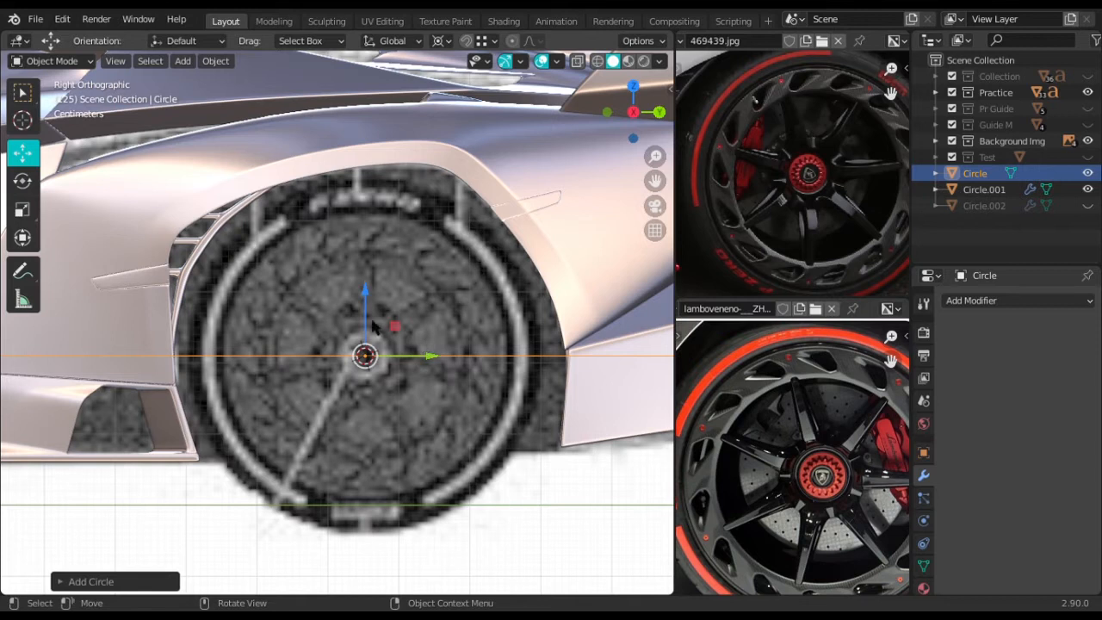
{"action": "scroll", "coordinate": [422, 319], "scroll_direction": "up", "scroll_amount": 2}
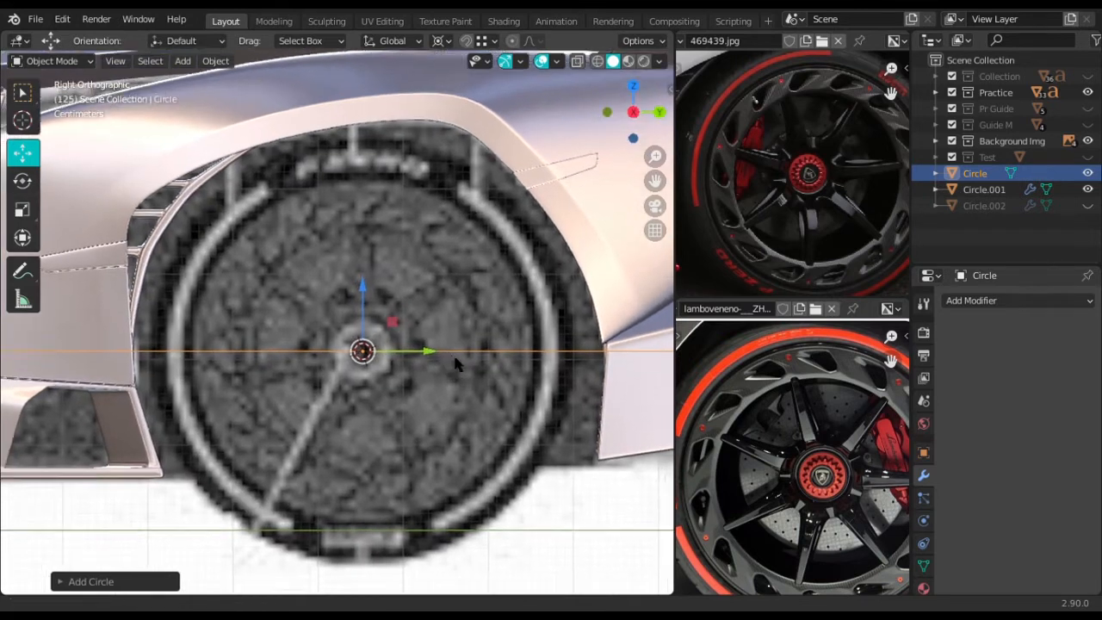
{"action": "scroll", "coordinate": [447, 331], "scroll_direction": "up", "scroll_amount": 2}
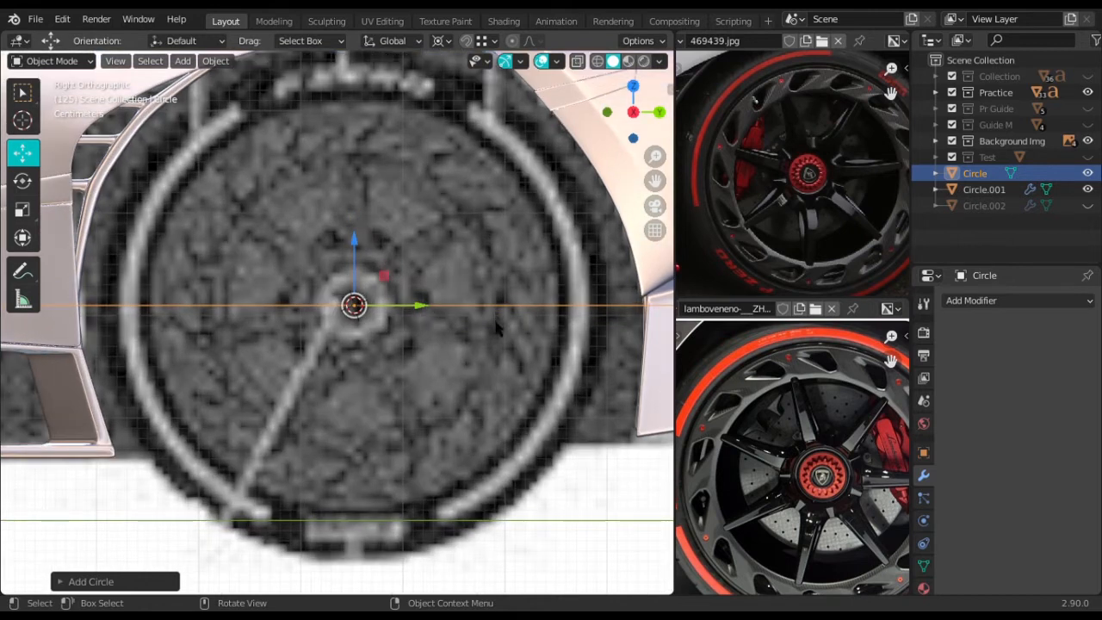
{"action": "scroll", "coordinate": [497, 327], "scroll_direction": "down", "scroll_amount": 6}
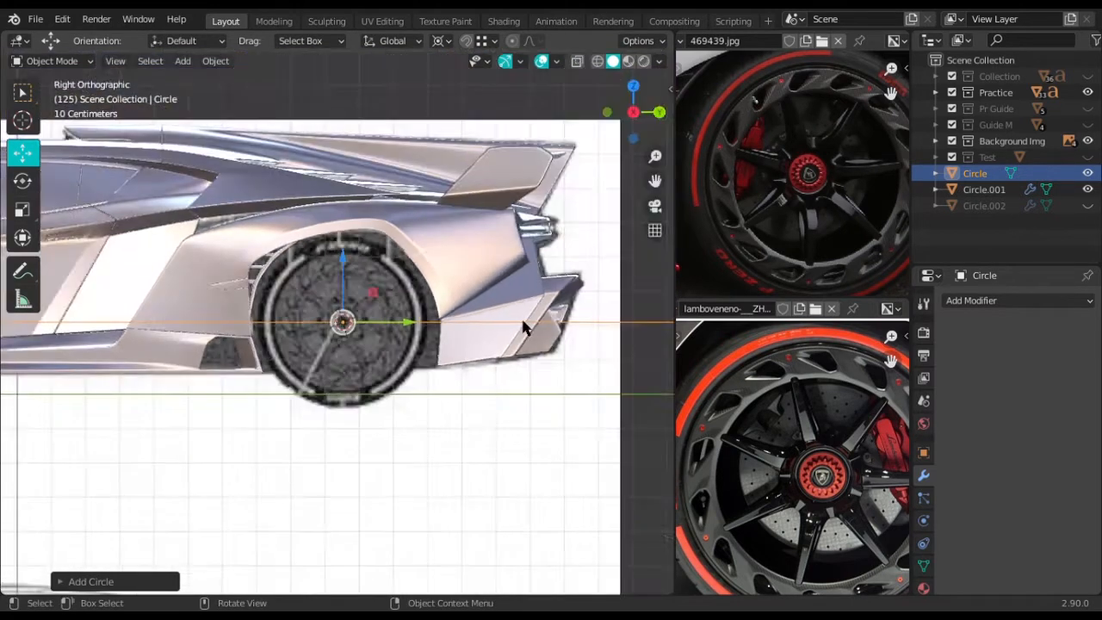
{"action": "middle_click_drag", "start_coordinate": [525, 327], "coordinate": [469, 319]}
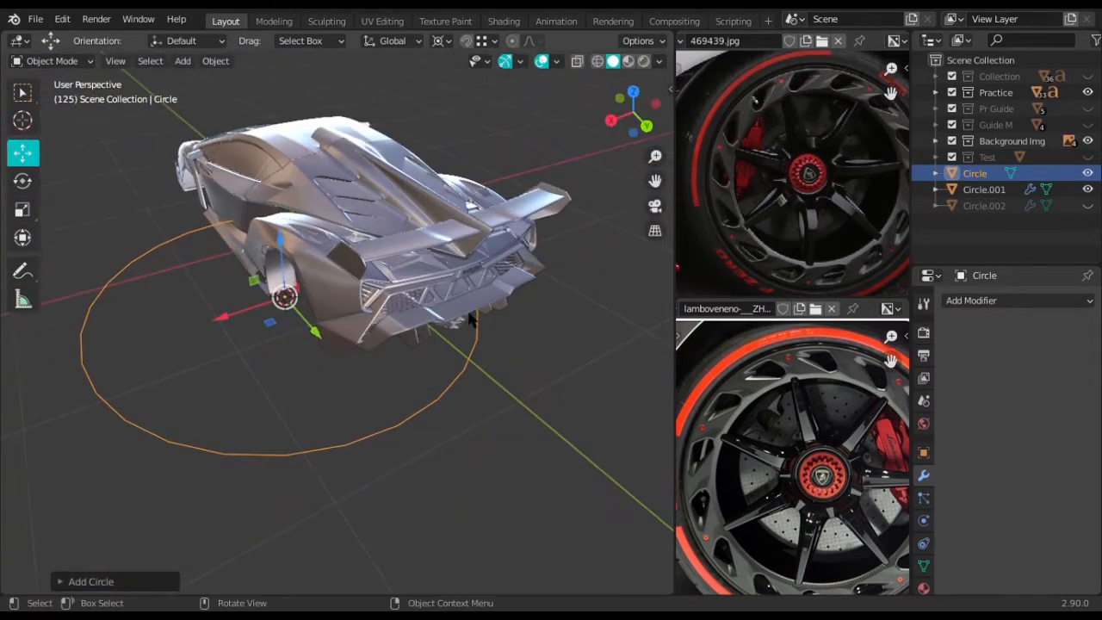
{"action": "type", "text": "ry90"}
{"action": "key", "text": "Return"}
Scale the circle down in the right orthographic view to roughly the blueprint rear wheel's rim size
{"action": "middle_click_drag", "start_coordinate": [420, 311], "coordinate": [399, 321]}
{"action": "key", "text": "KP_3"}
{"action": "scroll", "coordinate": [396, 316], "scroll_direction": "up", "scroll_amount": 3}
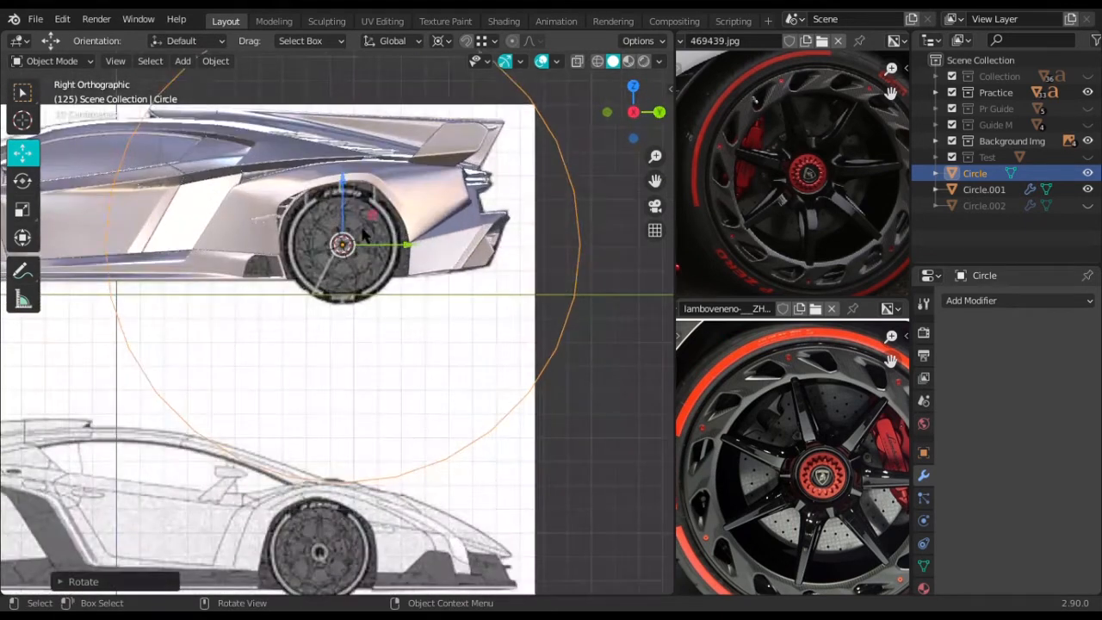
{"action": "scroll", "coordinate": [363, 228], "scroll_direction": "up", "scroll_amount": 3}
{"action": "middle_click_drag", "start_coordinate": [431, 250], "coordinate": [396, 395], "text": "shift"}
{"action": "scroll", "coordinate": [426, 397], "scroll_direction": "down", "scroll_amount": 2}
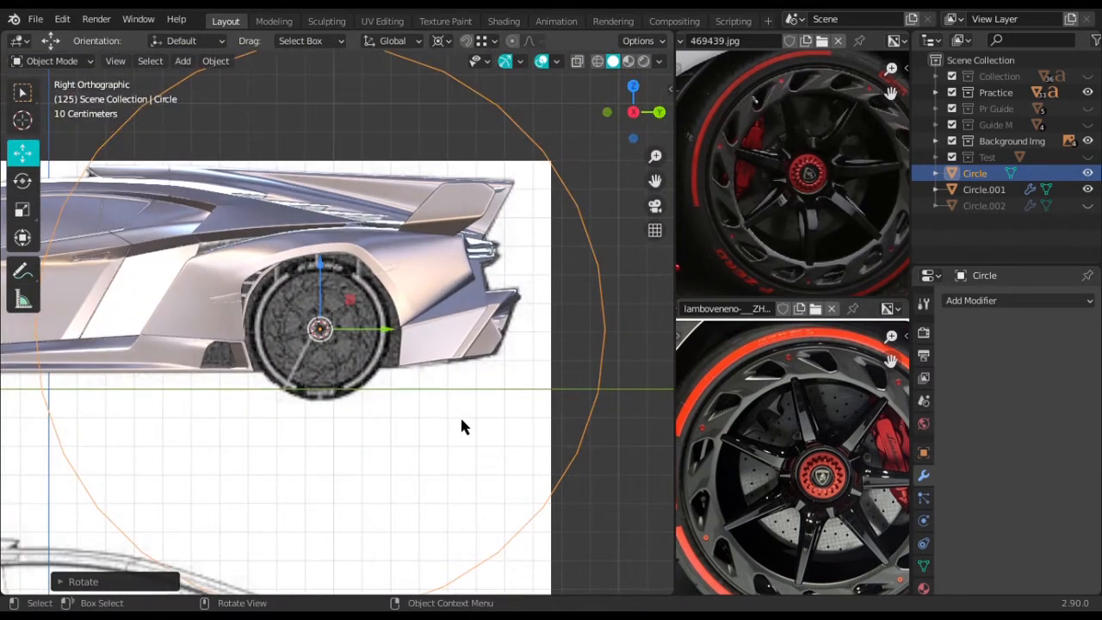
{"action": "key", "text": "s"}
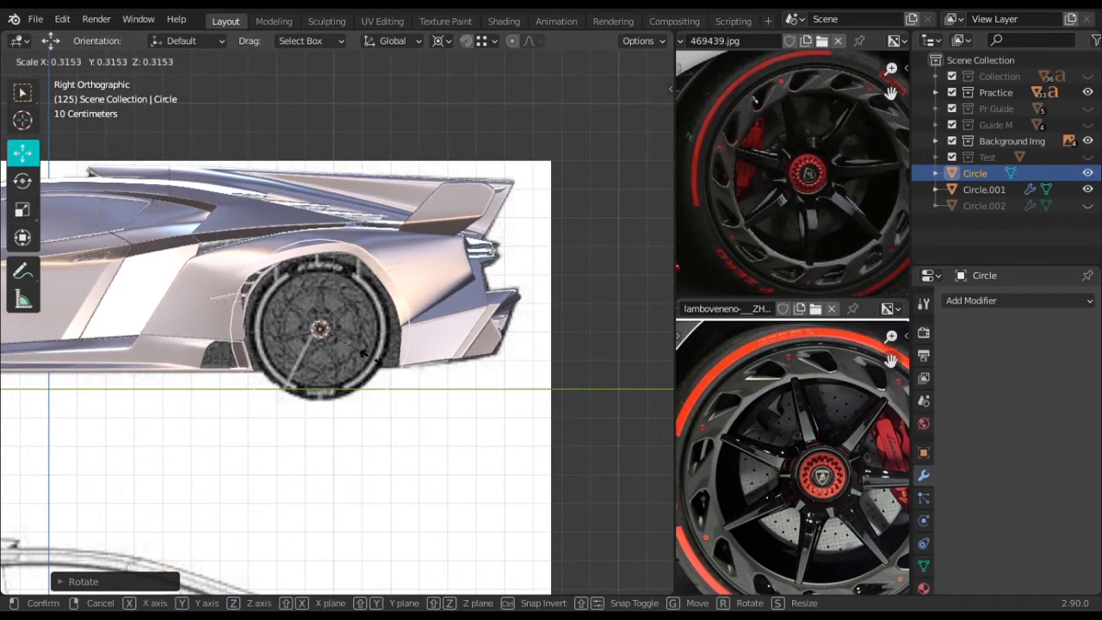
{"action": "left_click", "coordinate": [372, 360]}
Scale the circle down slightly further in two passes, to about 0.95 and then 0.98, fitting it to the blueprint wheel's rim
{"action": "scroll", "coordinate": [398, 264], "scroll_direction": "up", "scroll_amount": 4}
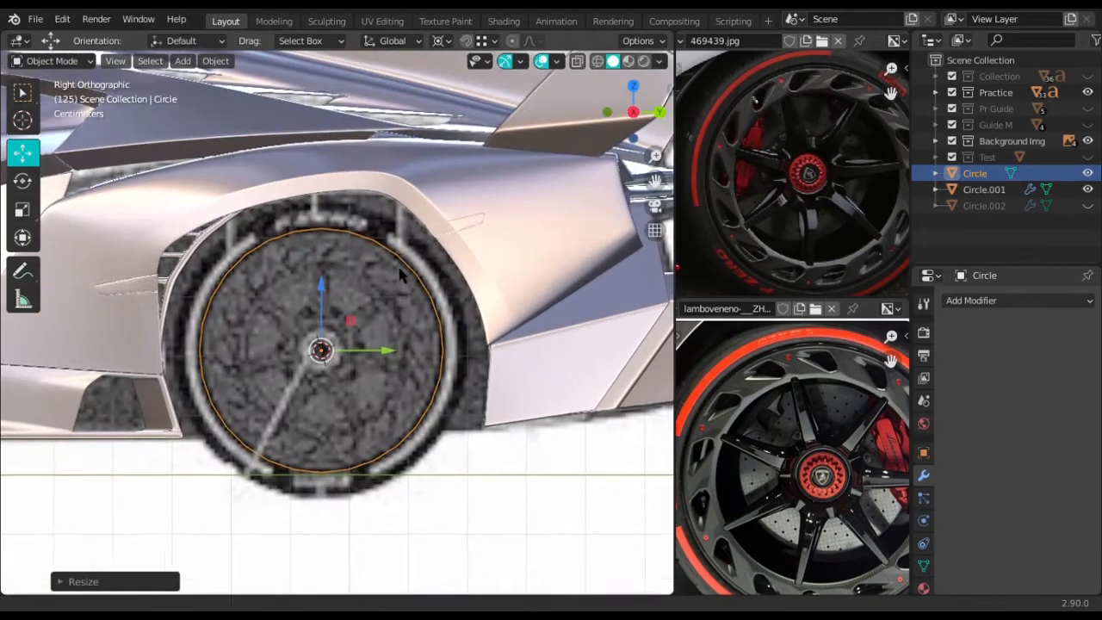
{"action": "key", "text": "s"}
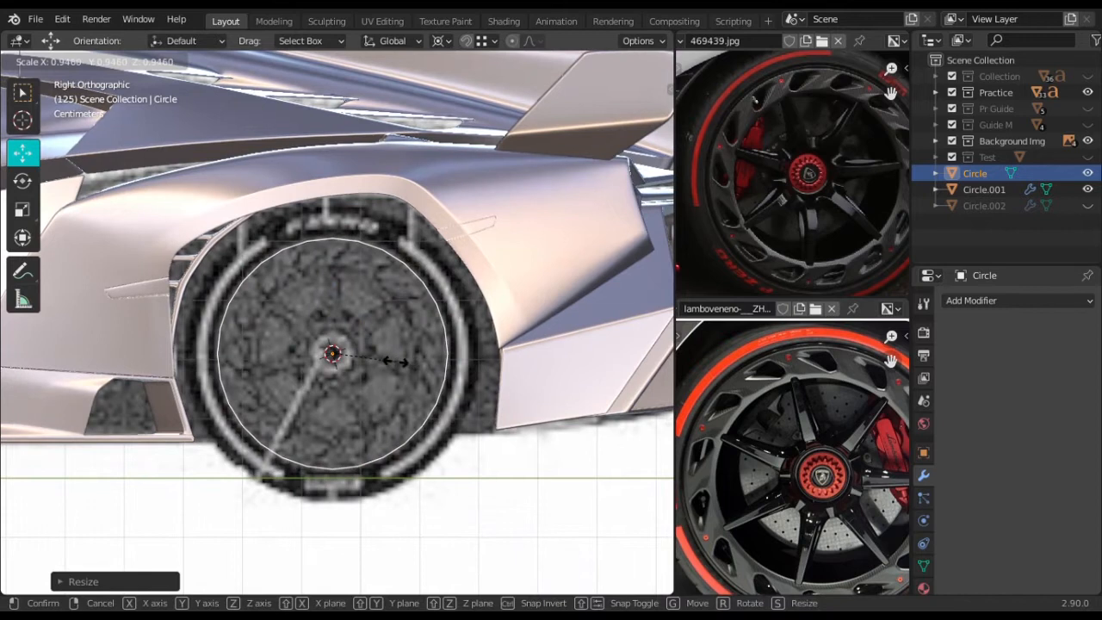
{"action": "left_click", "coordinate": [396, 361]}
{"action": "scroll", "coordinate": [396, 362], "scroll_direction": "up", "scroll_amount": 1}
{"action": "key", "text": "s"}
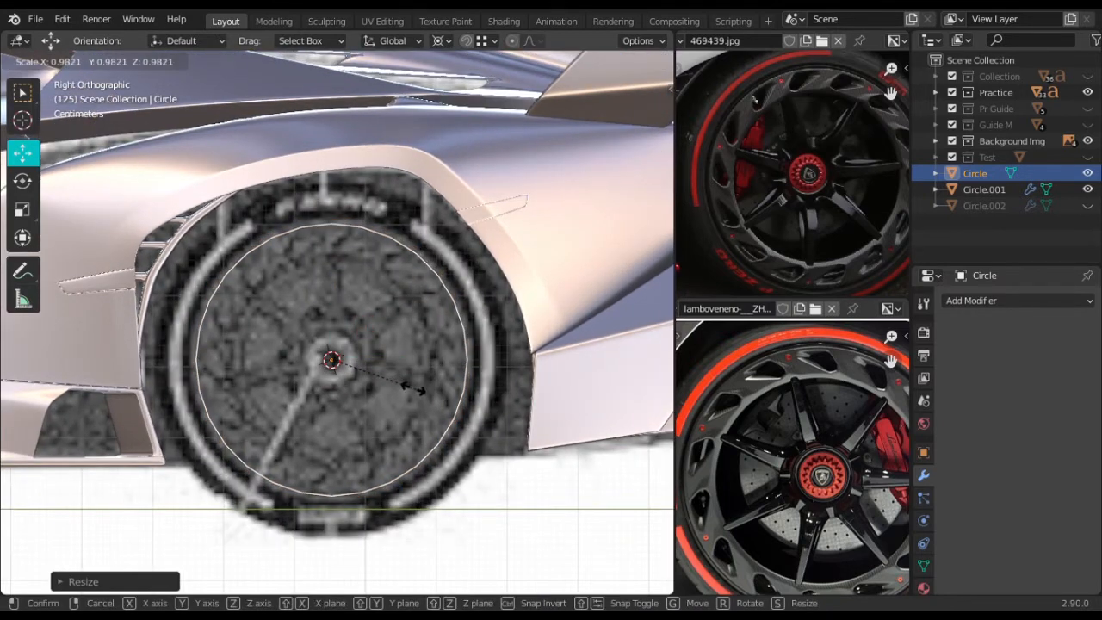
{"action": "left_click", "coordinate": [416, 385]}
Add a Subdivision Surface modifier to the circle and set its viewport level to 2
{"action": "key", "text": "Tab"}
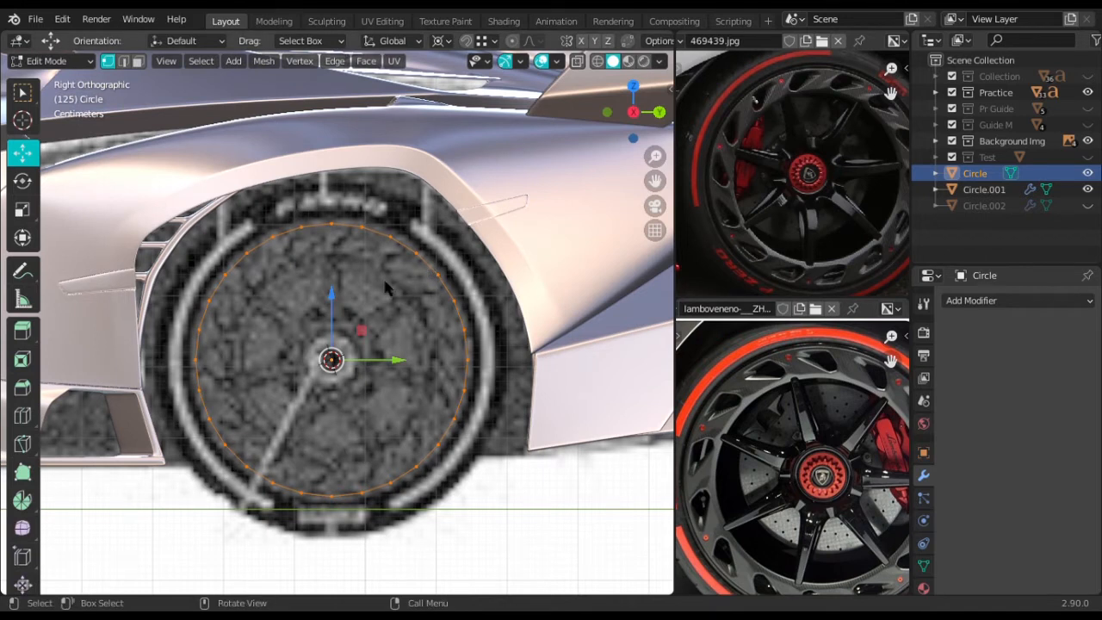
{"action": "key", "text": "Tab"}
{"action": "left_click", "coordinate": [1034, 300]}
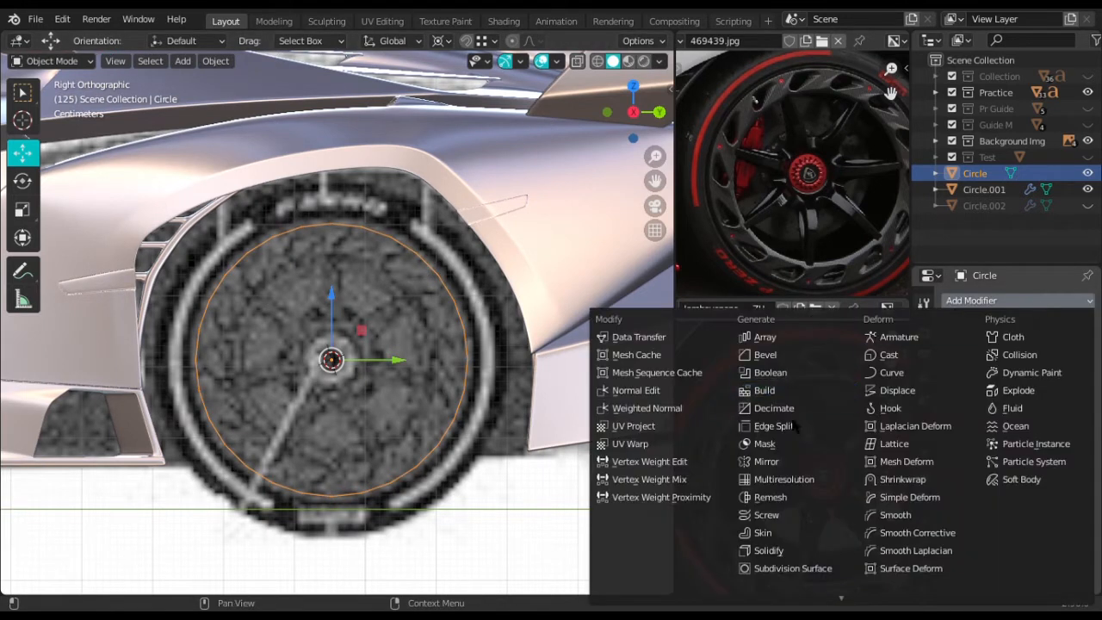
{"action": "left_click", "coordinate": [792, 568]}
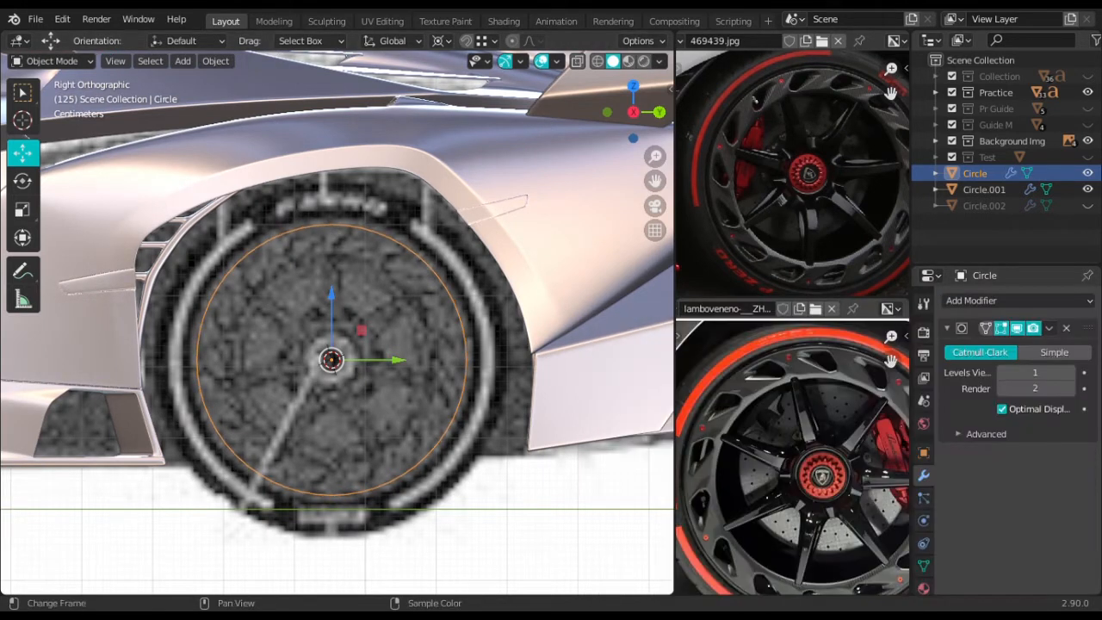
{"action": "left_click", "coordinate": [1073, 372]}
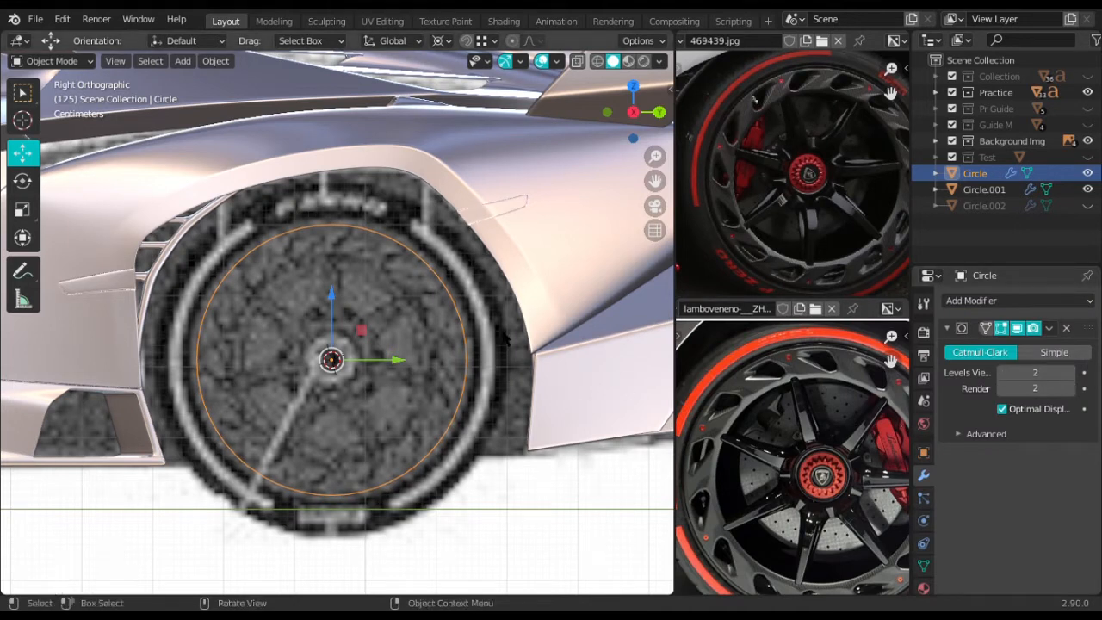
Duplicate the circle's vertices in place and scale the copy to about 0.95, forming a concentric inner ring
{"action": "key", "text": "Tab"}
{"action": "scroll", "coordinate": [381, 233], "scroll_direction": "up", "scroll_amount": 2}
{"action": "middle_click_drag", "start_coordinate": [379, 203], "coordinate": [409, 256], "text": "shift"}
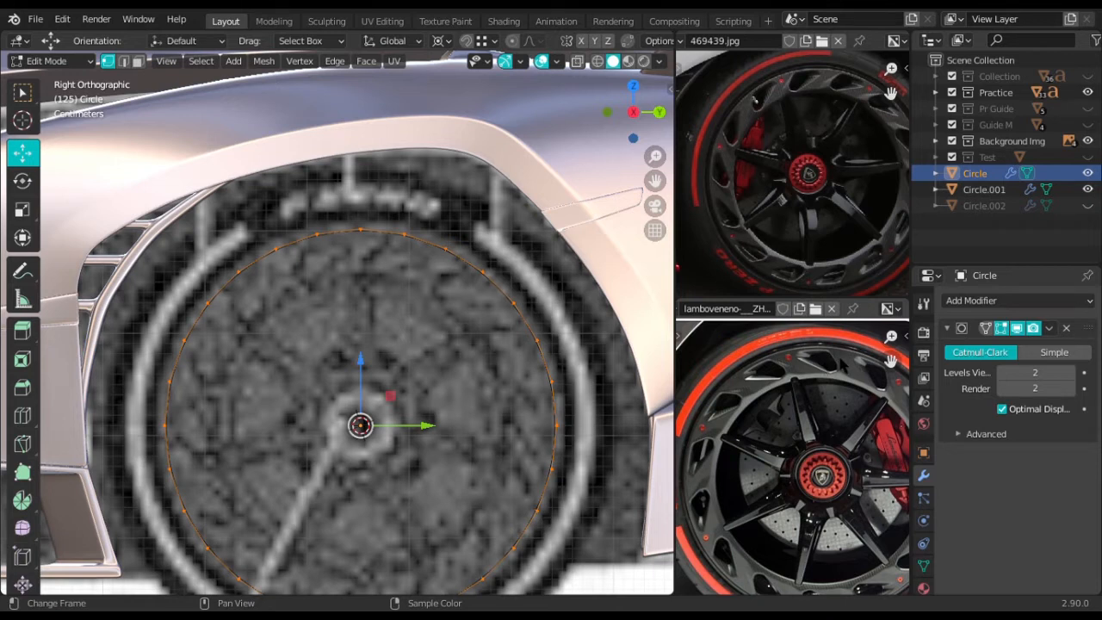
{"action": "scroll", "coordinate": [838, 370], "scroll_direction": "up", "scroll_amount": 1}
{"action": "middle_click_drag", "start_coordinate": [847, 358], "coordinate": [815, 389]}
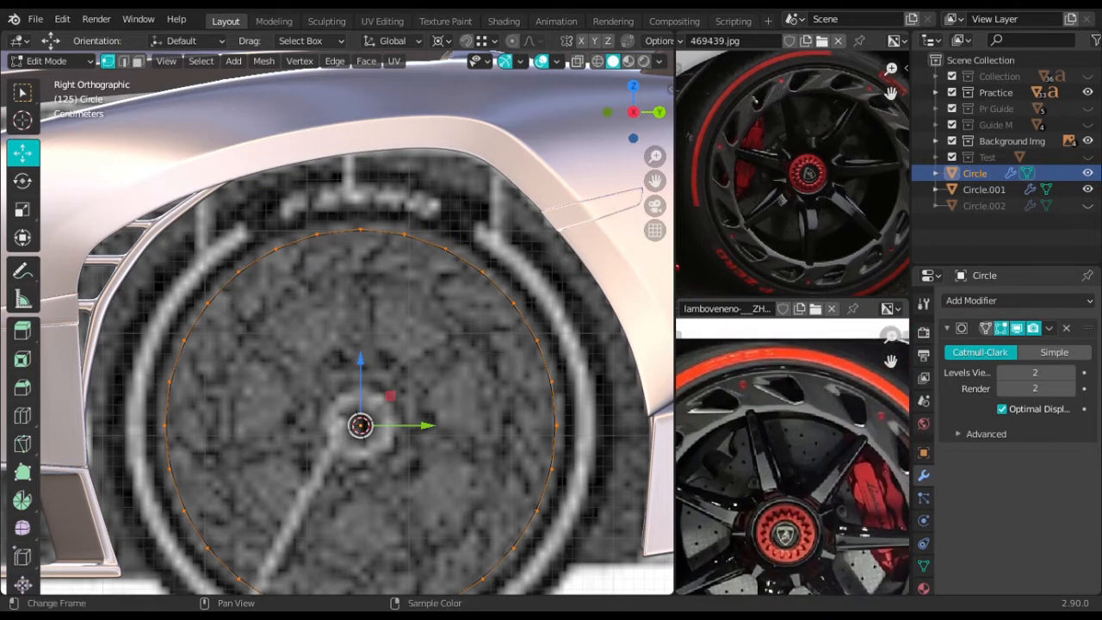
{"action": "scroll", "coordinate": [816, 403], "scroll_direction": "down", "scroll_amount": 2}
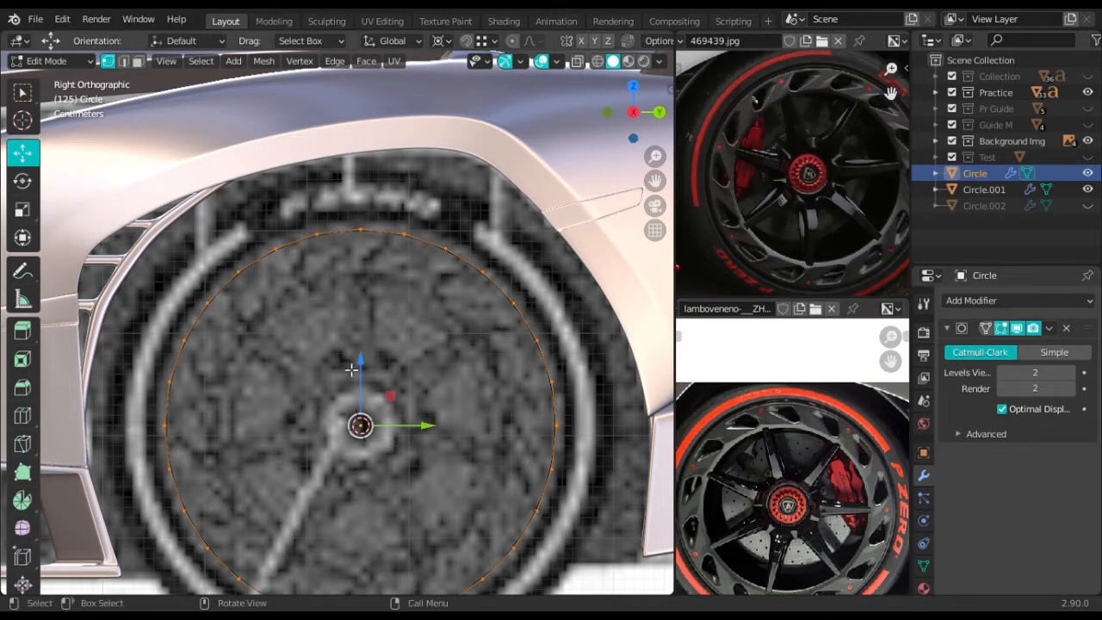
{"action": "scroll", "coordinate": [327, 280], "scroll_direction": "up", "scroll_amount": 2}
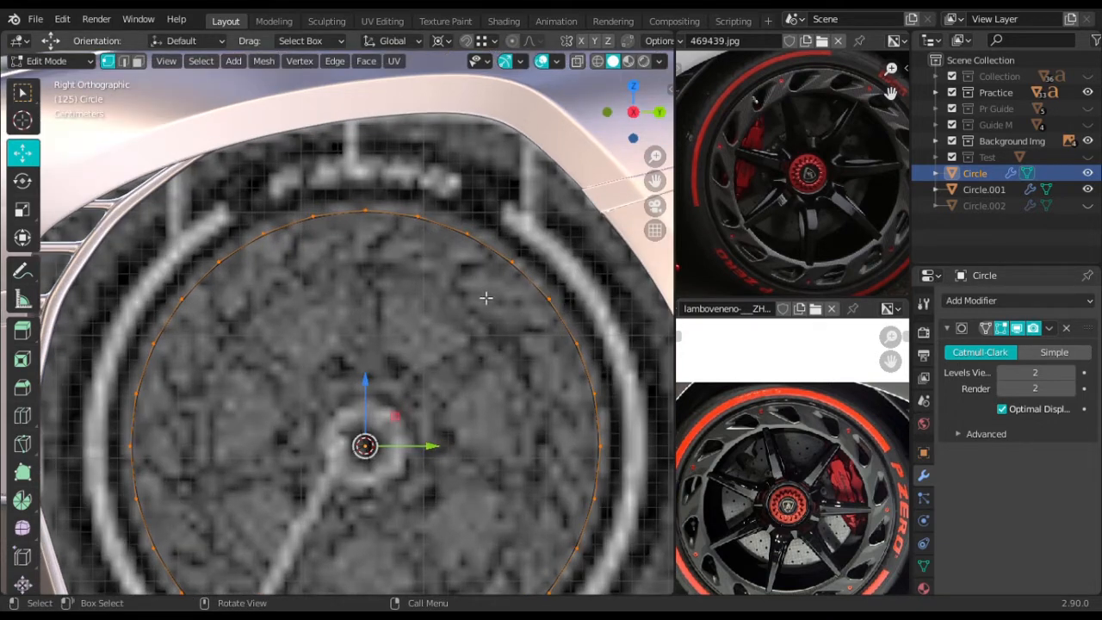
{"action": "key", "text": "shift+d"}
{"action": "right_click", "coordinate": [558, 325]}
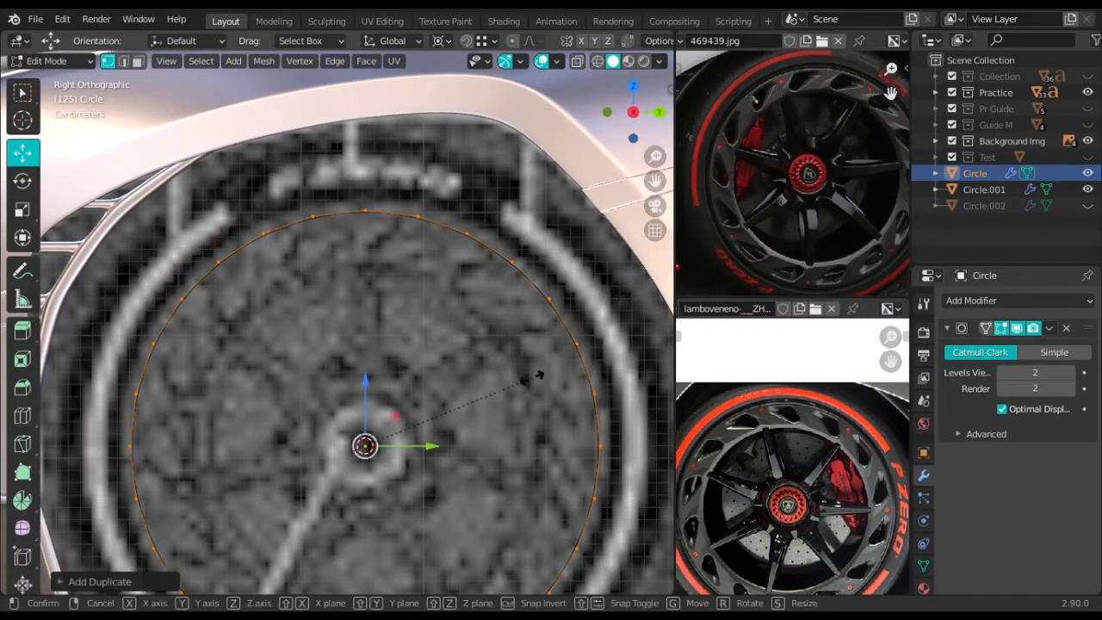
{"action": "key", "text": "s"}
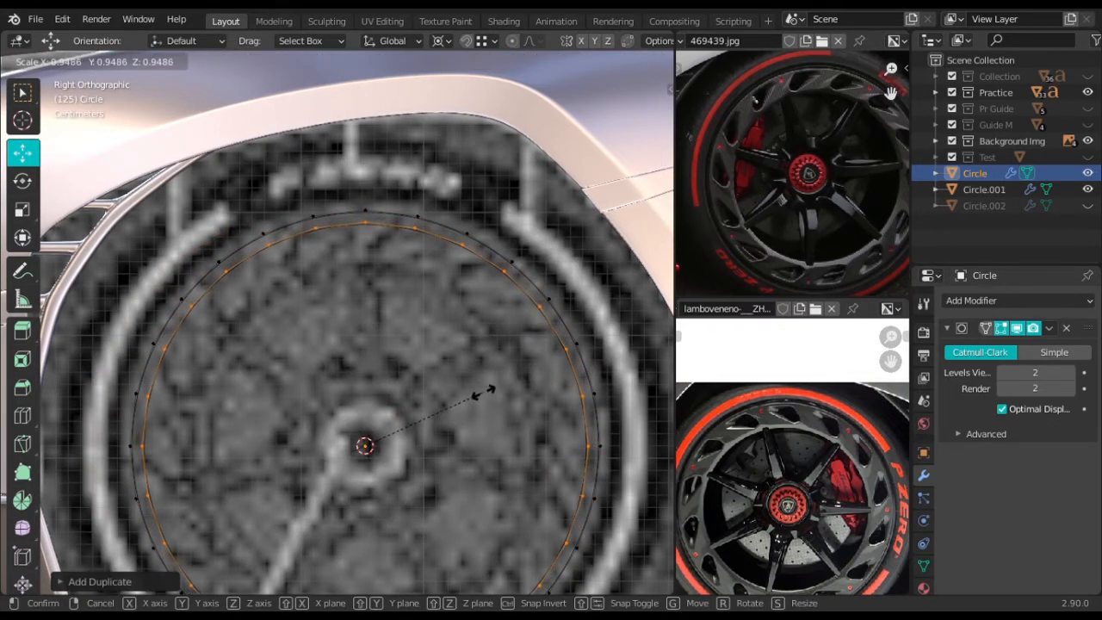
{"action": "left_click", "coordinate": [494, 399]}
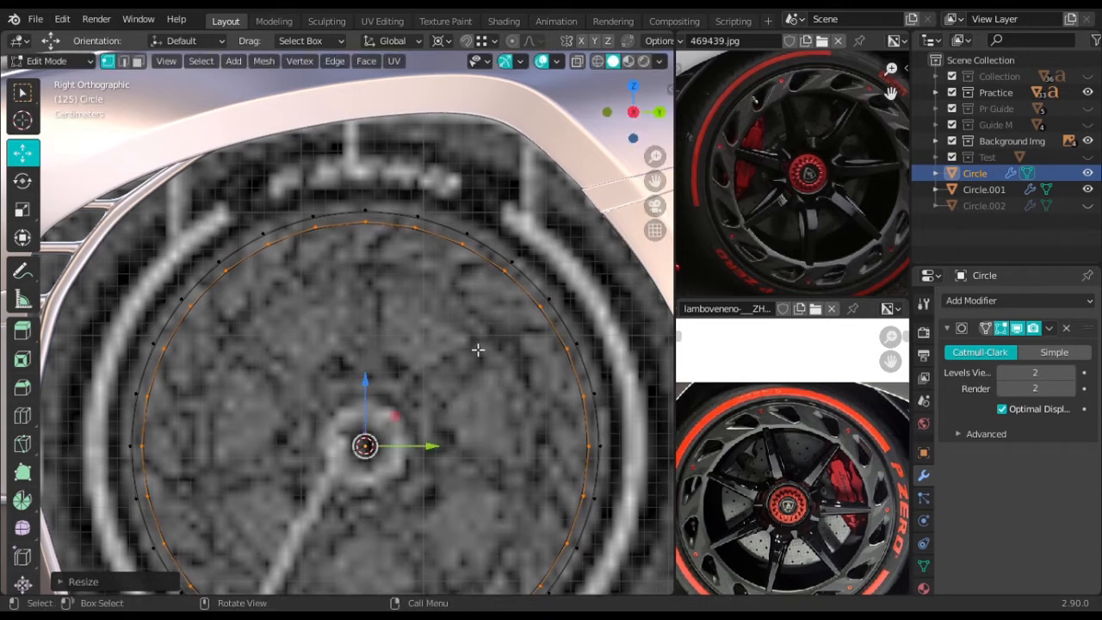
Select all vertices of both concentric rings
{"action": "scroll", "coordinate": [475, 343], "scroll_direction": "up", "scroll_amount": 2}
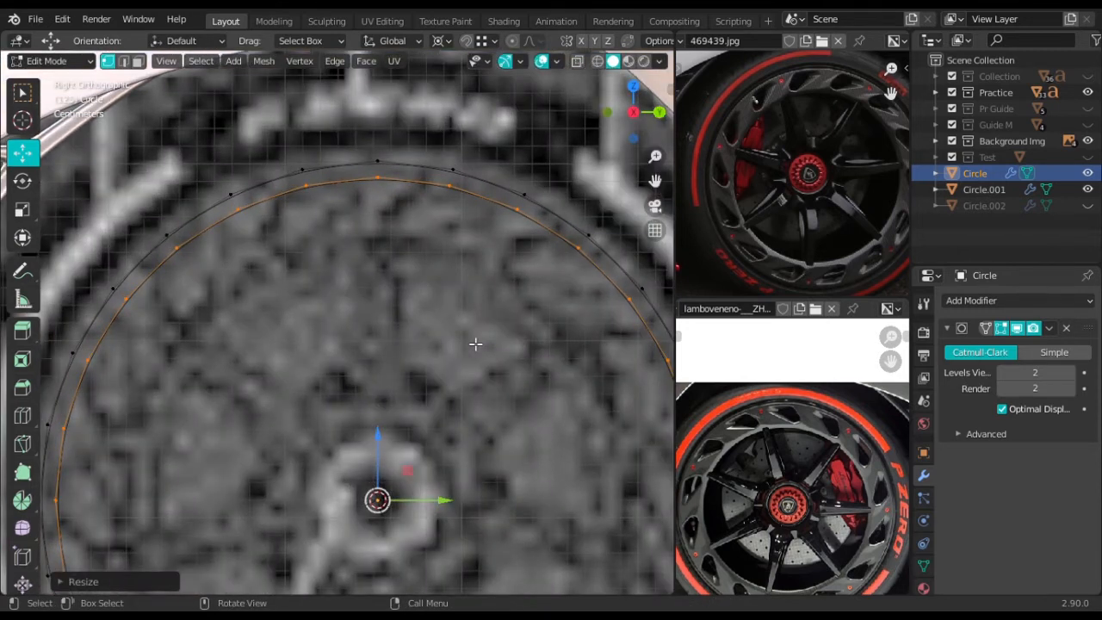
{"action": "scroll", "coordinate": [352, 239], "scroll_direction": "up", "scroll_amount": 1}
{"action": "scroll", "coordinate": [403, 180], "scroll_direction": "down", "scroll_amount": 2}
{"action": "scroll", "coordinate": [404, 184], "scroll_direction": "up", "scroll_amount": 2}
{"action": "middle_click_drag", "start_coordinate": [417, 184], "coordinate": [418, 198], "text": "shift"}
{"action": "scroll", "coordinate": [412, 210], "scroll_direction": "up", "scroll_amount": 1}
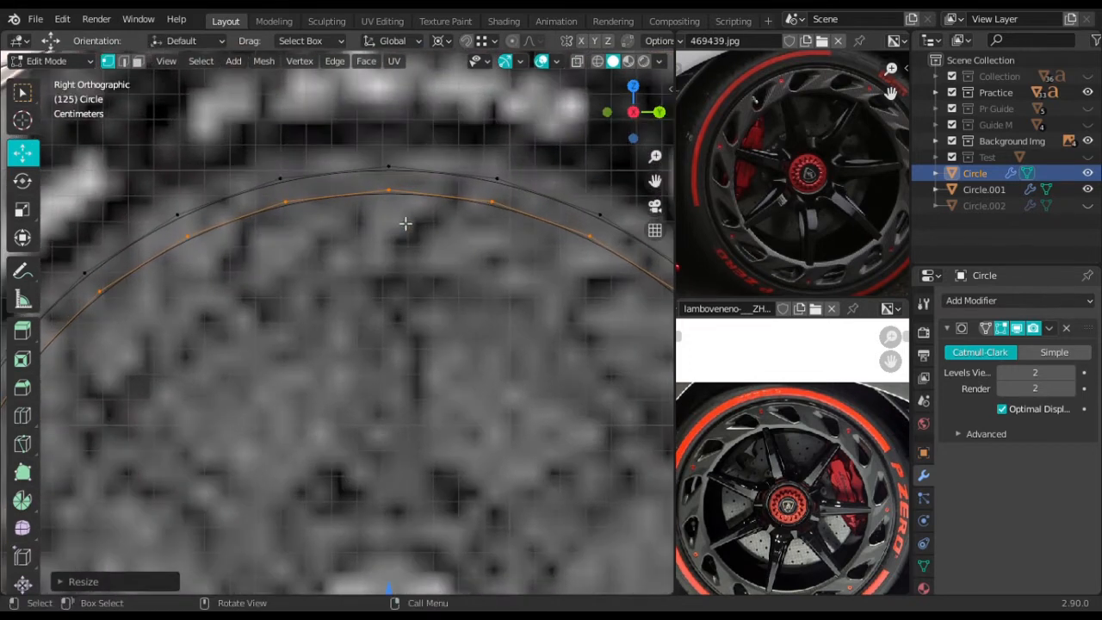
{"action": "key", "text": "a"}
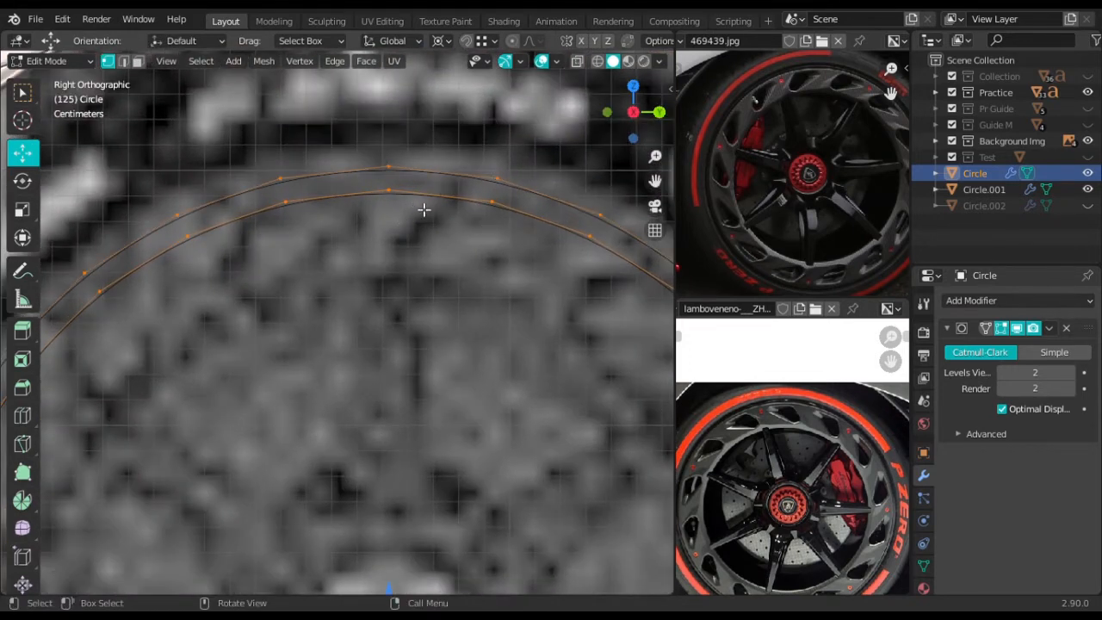
{"action": "scroll", "coordinate": [425, 210], "scroll_direction": "down", "scroll_amount": 1}
{"action": "key", "text": "r"}
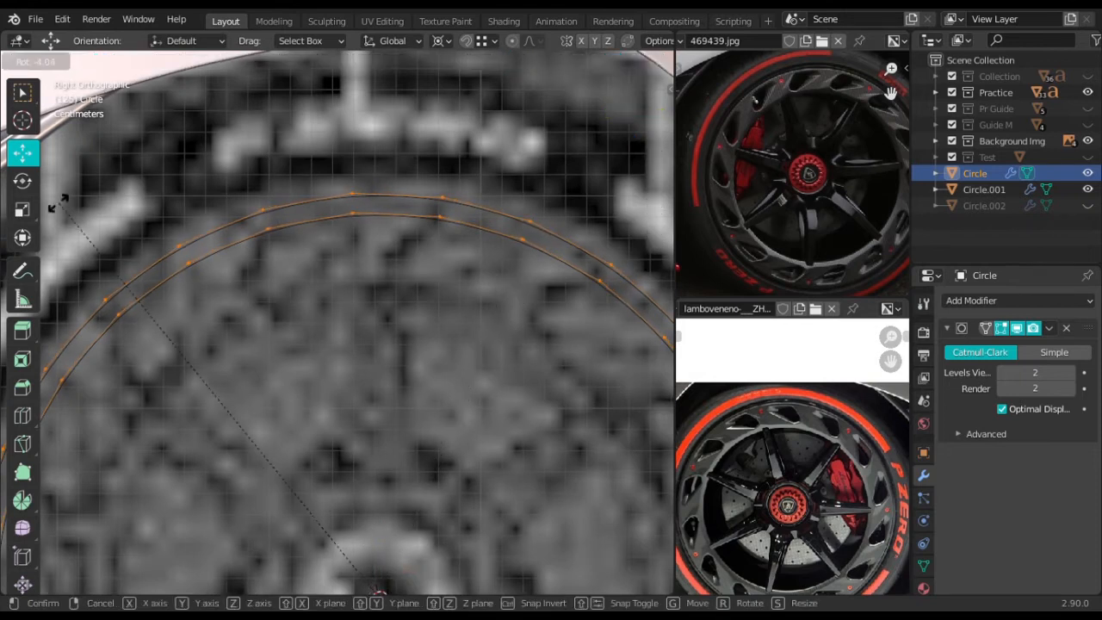
{"action": "left_click", "coordinate": [524, 228]}
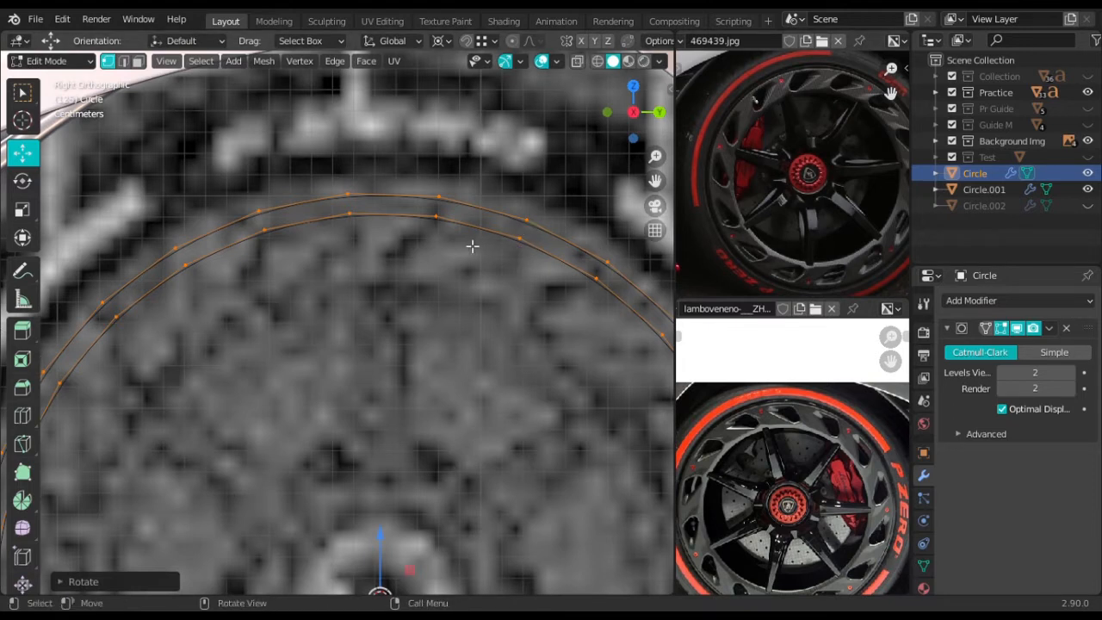
{"action": "key", "text": "ctrl+z"}
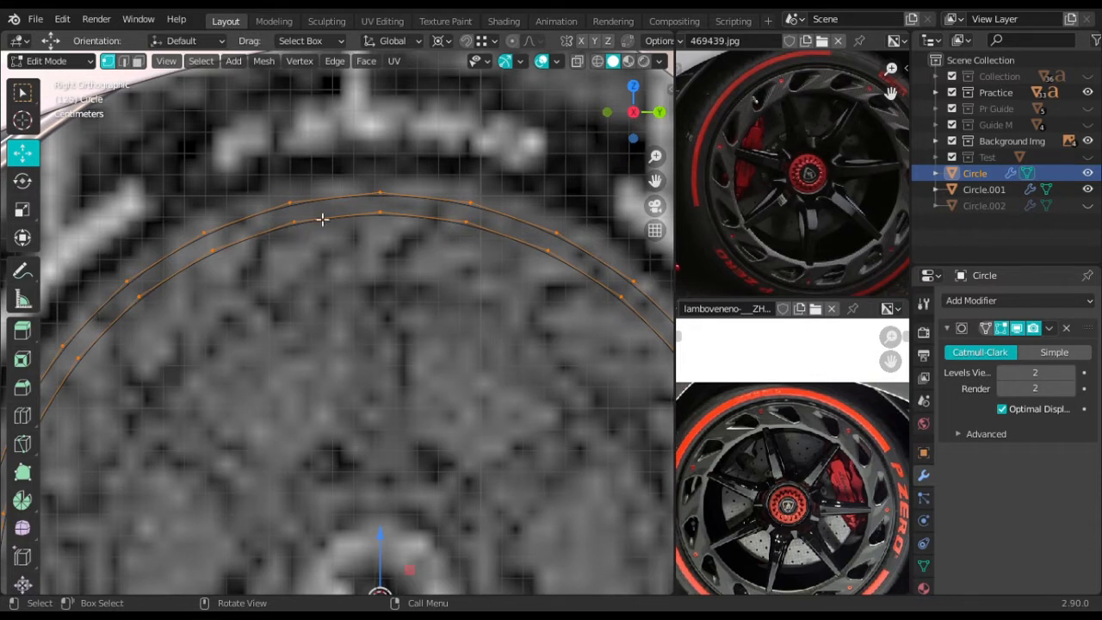
Rotate both rings counter-clockwise by about 5.7° around the wheel's centre and check their vertices against the blueprint's rim pattern
{"action": "key", "text": "r"}
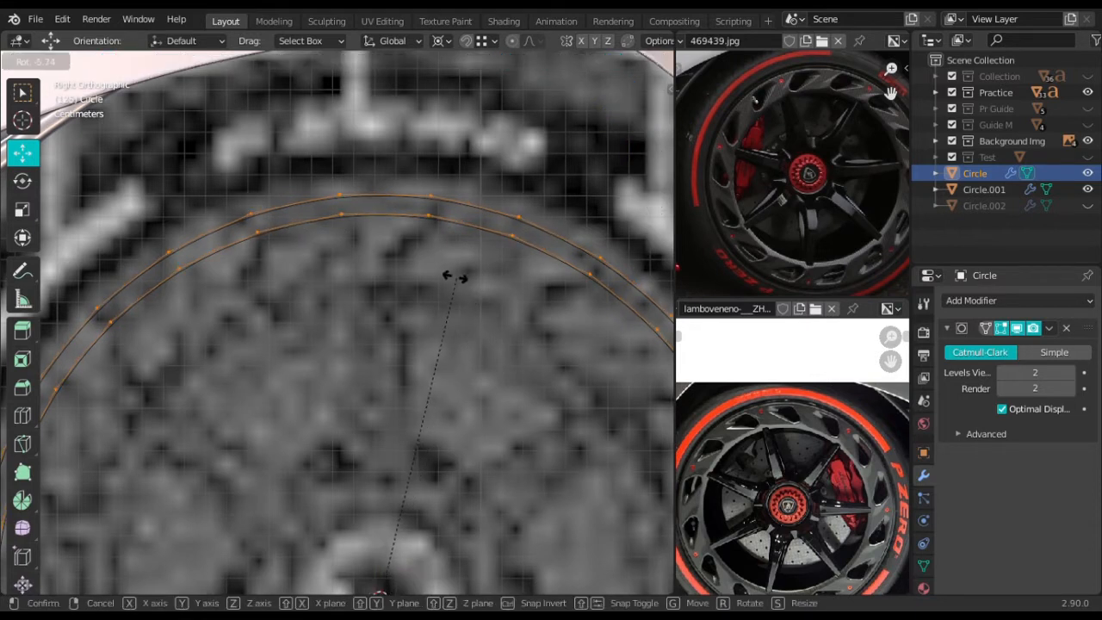
{"action": "left_click", "coordinate": [483, 281]}
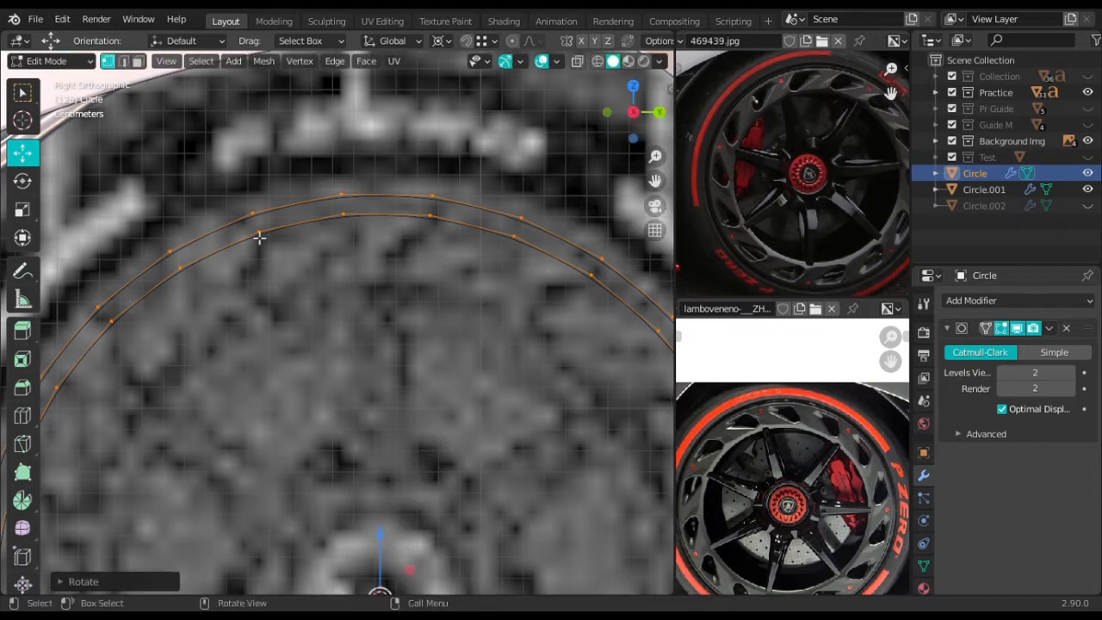
{"action": "scroll", "coordinate": [302, 261], "scroll_direction": "down", "scroll_amount": 1}
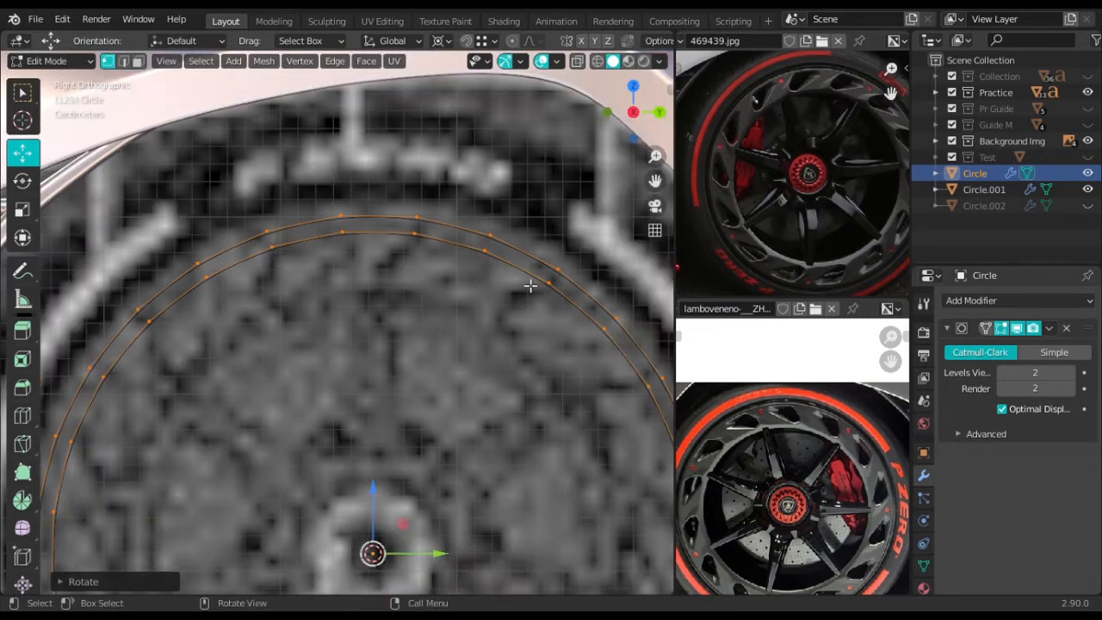
{"action": "middle_click_drag", "start_coordinate": [332, 302], "coordinate": [415, 298], "text": "shift"}
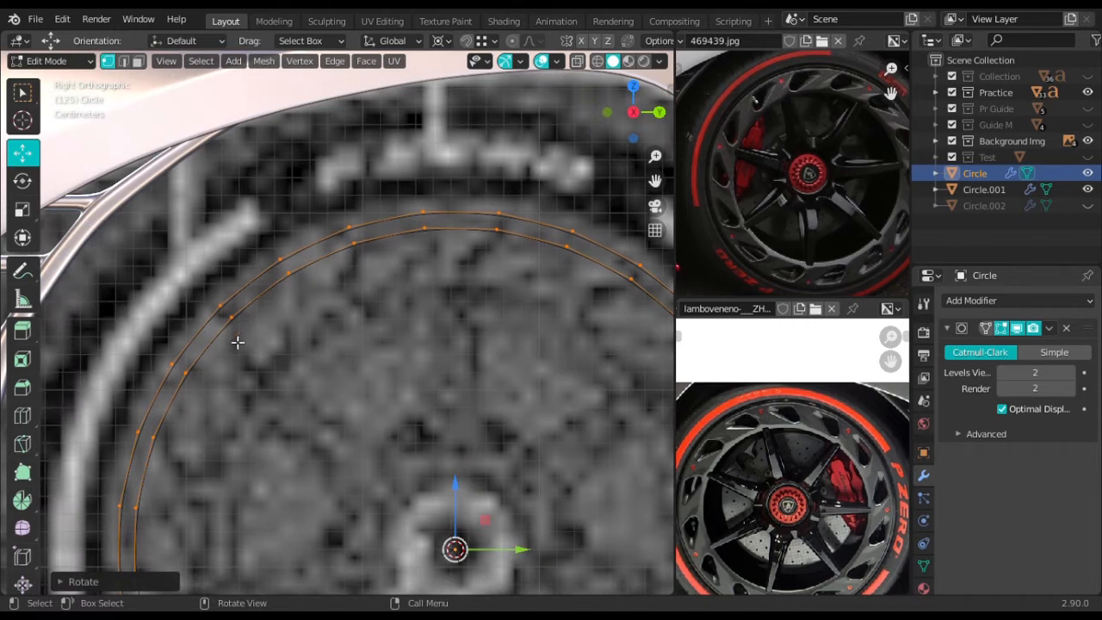
{"action": "middle_click_drag", "start_coordinate": [398, 328], "coordinate": [314, 298], "text": "shift"}
{"action": "middle_click_drag", "start_coordinate": [643, 358], "coordinate": [529, 314], "text": "shift"}
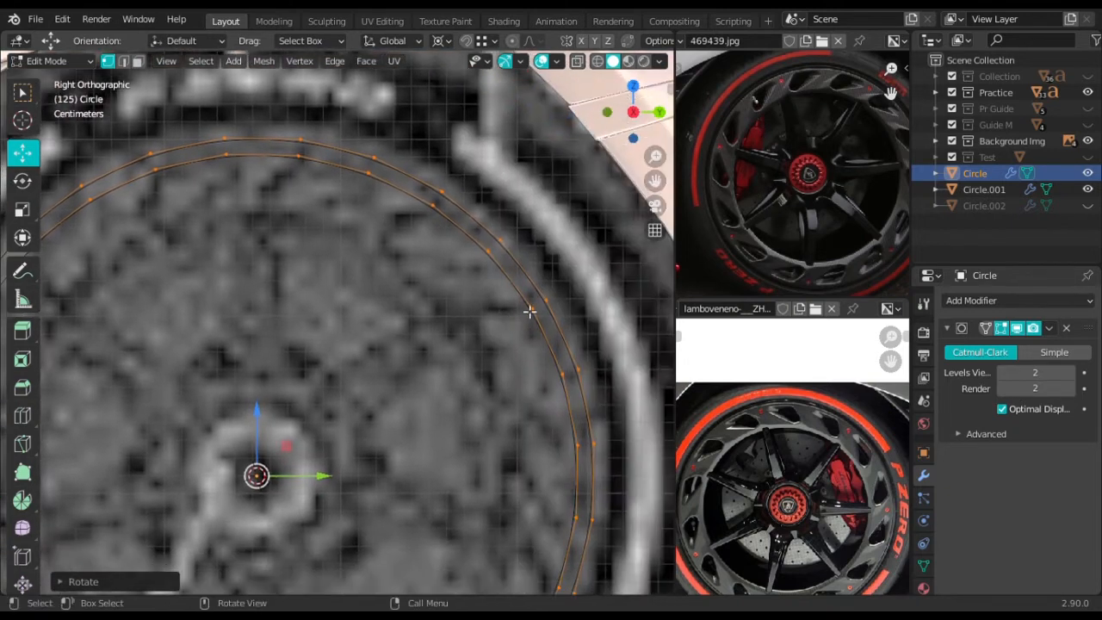
{"action": "middle_click_drag", "start_coordinate": [312, 292], "coordinate": [447, 292], "text": "shift"}
Extrude the inner ring's vertex just left of its top into two segments, about 0.013 m down-right and about 0.05 m down-left
{"action": "scroll", "coordinate": [446, 291], "scroll_direction": "up", "scroll_amount": 1}
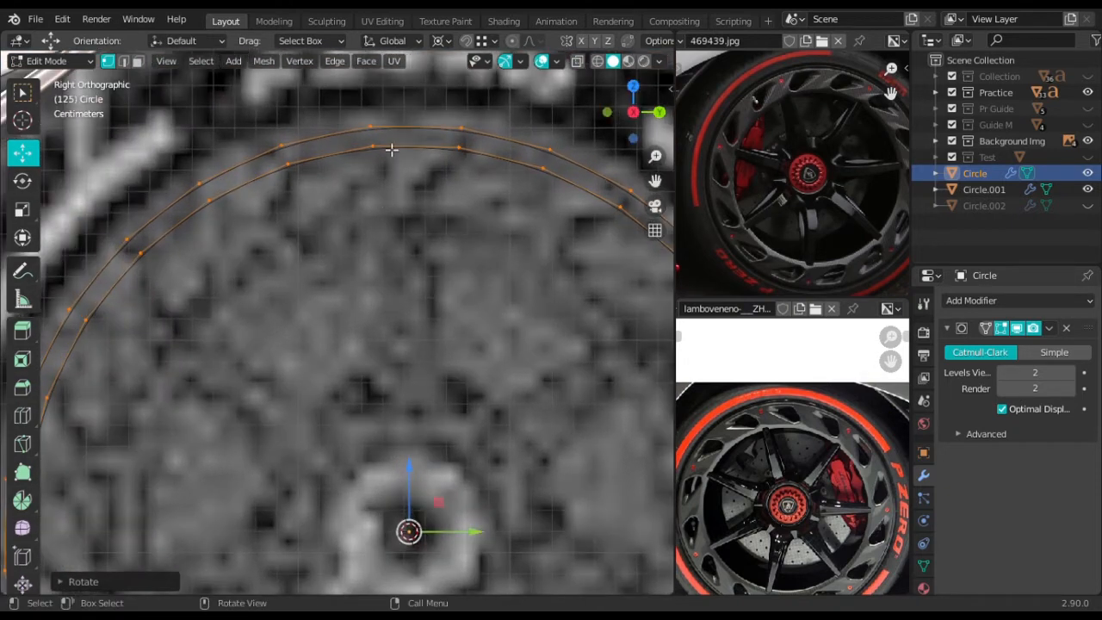
{"action": "middle_click_drag", "start_coordinate": [393, 172], "coordinate": [395, 207], "text": "shift"}
{"action": "scroll", "coordinate": [395, 207], "scroll_direction": "up", "scroll_amount": 1}
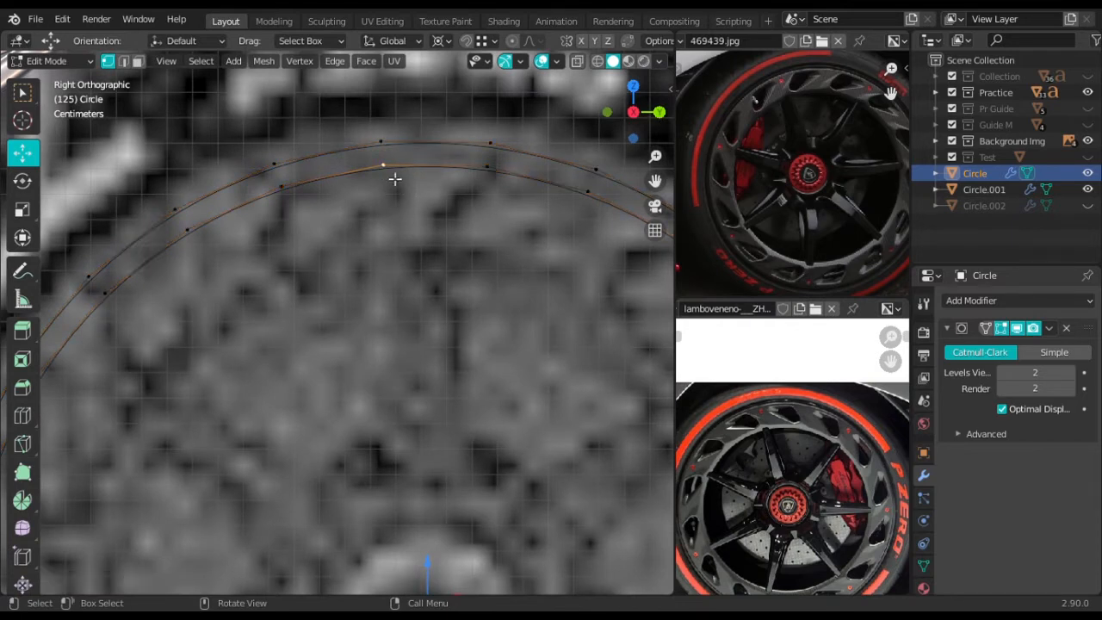
{"action": "key", "text": "g"}
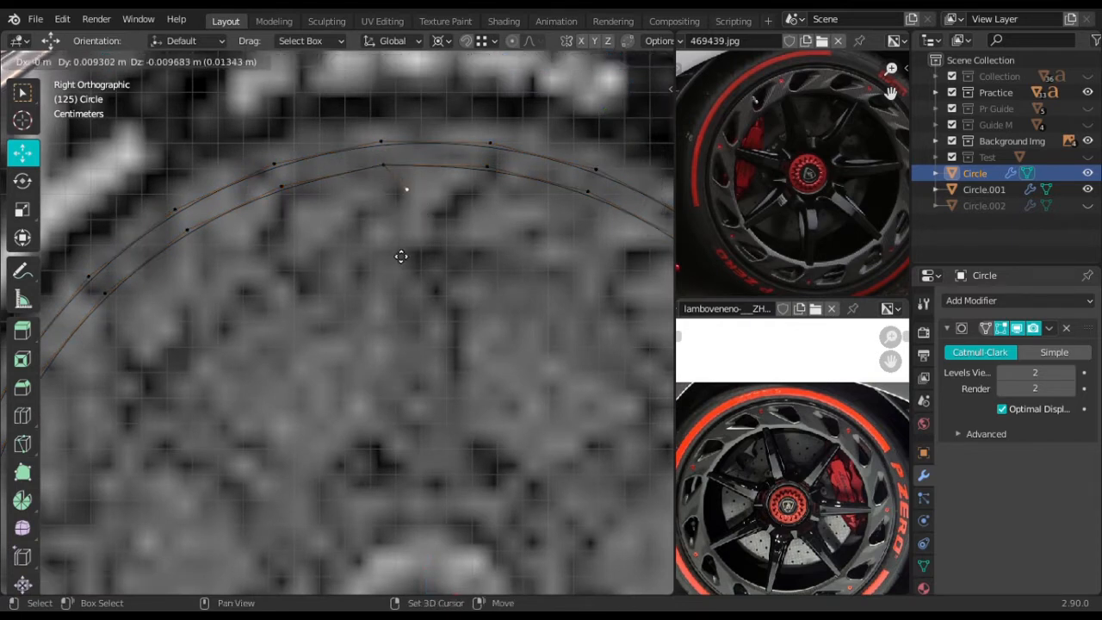
{"action": "left_click", "coordinate": [391, 263]}
{"action": "key", "text": "e"}
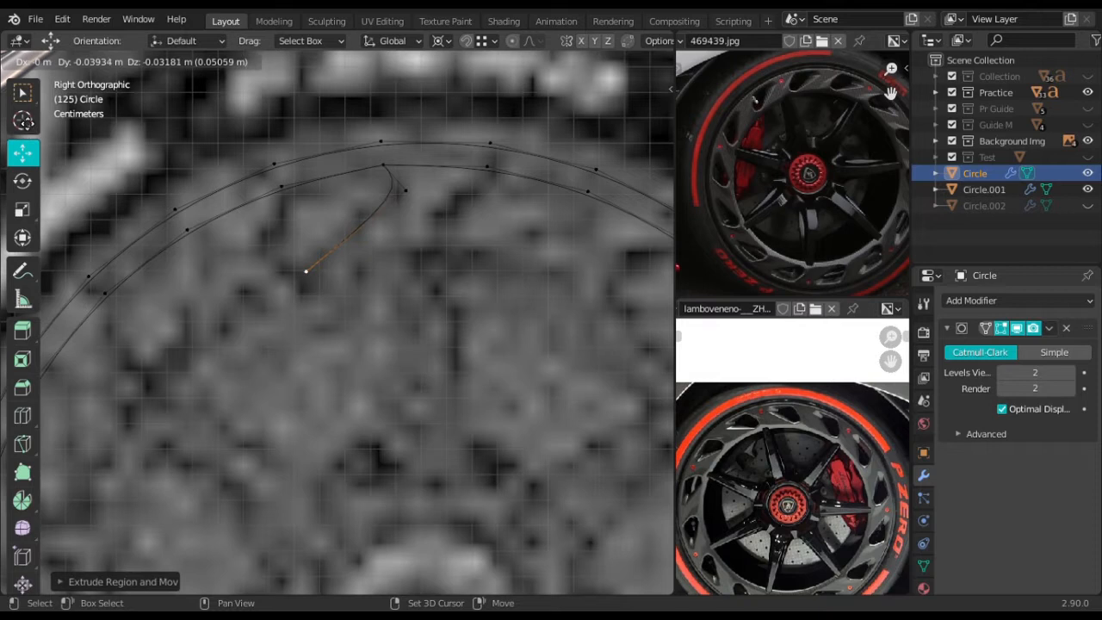
{"action": "left_click", "coordinate": [16, 138]}
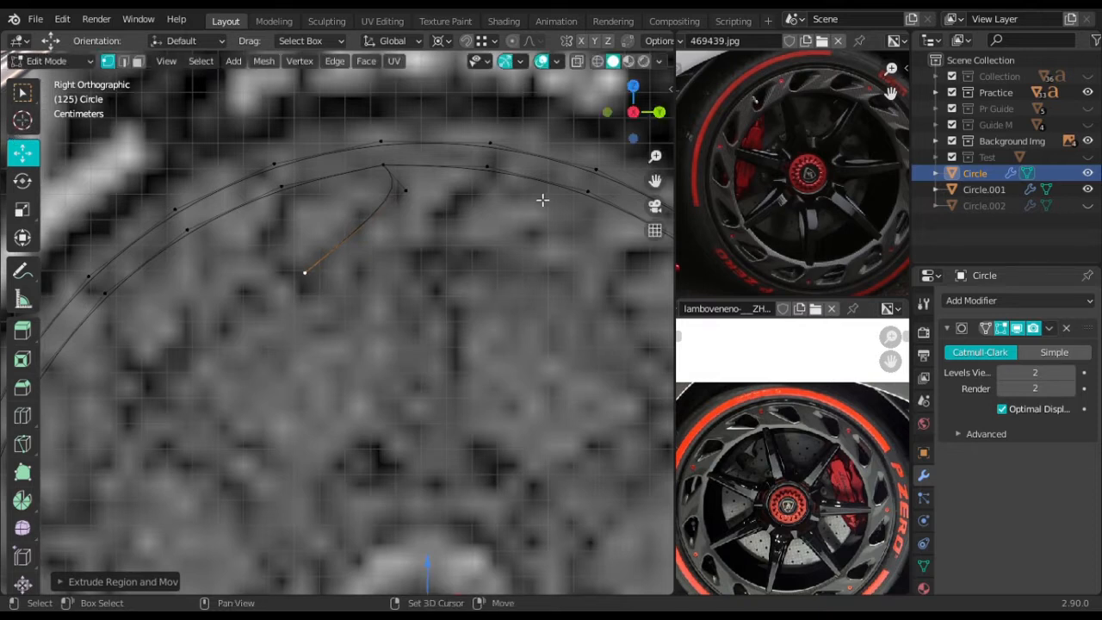
Extrude the inner ring's vertex just right of its top into three inward segments, about 0.025 m, 0.01 m and 0.01 m long
{"action": "middle_click_drag", "start_coordinate": [541, 198], "coordinate": [465, 221], "text": "shift"}
{"action": "left_click", "coordinate": [426, 205]}
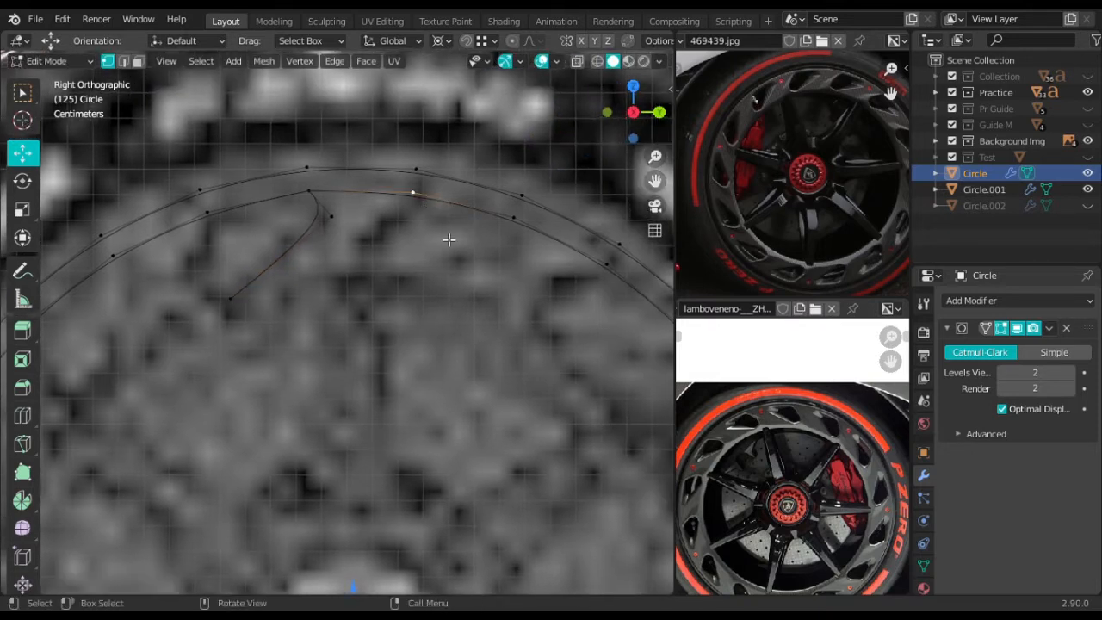
{"action": "key", "text": "e"}
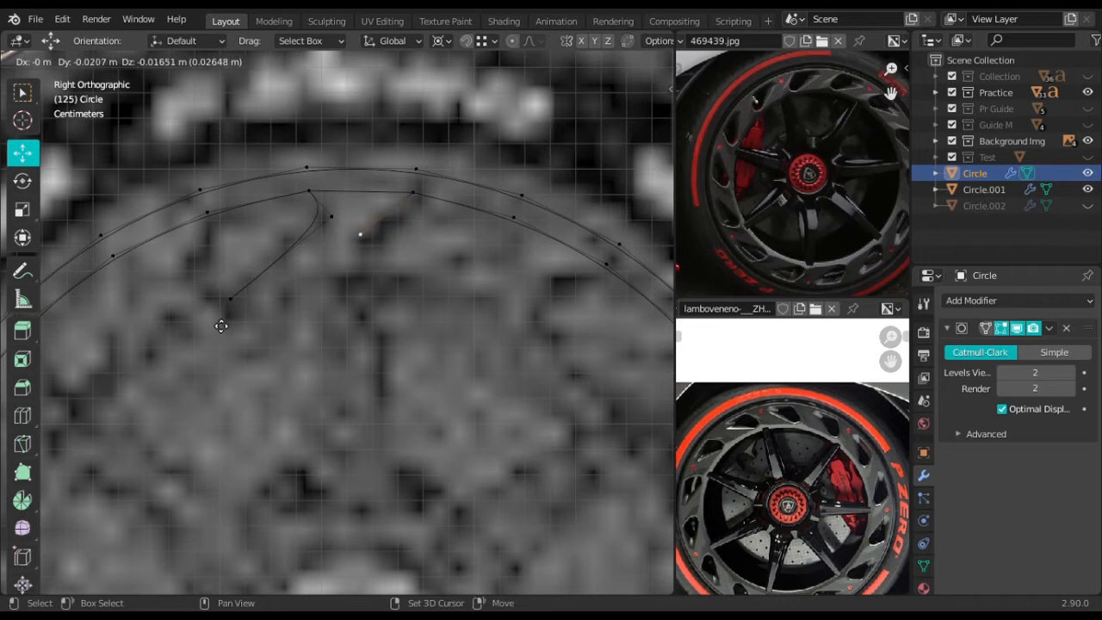
{"action": "left_click", "coordinate": [284, 312]}
{"action": "key", "text": "e"}
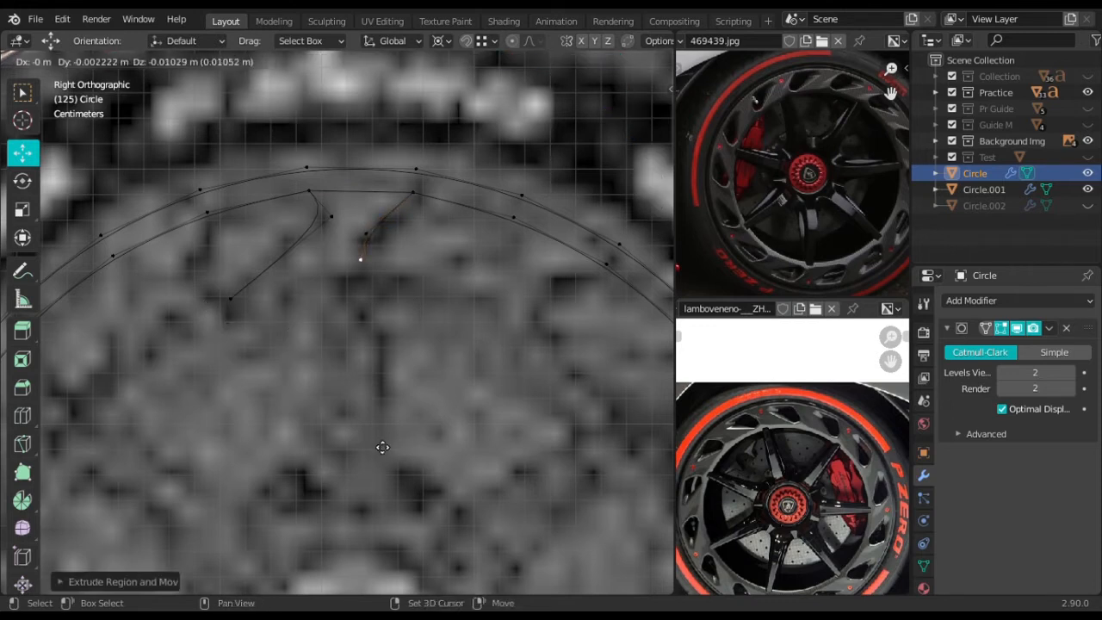
{"action": "left_click", "coordinate": [386, 443]}
{"action": "key", "text": "e"}
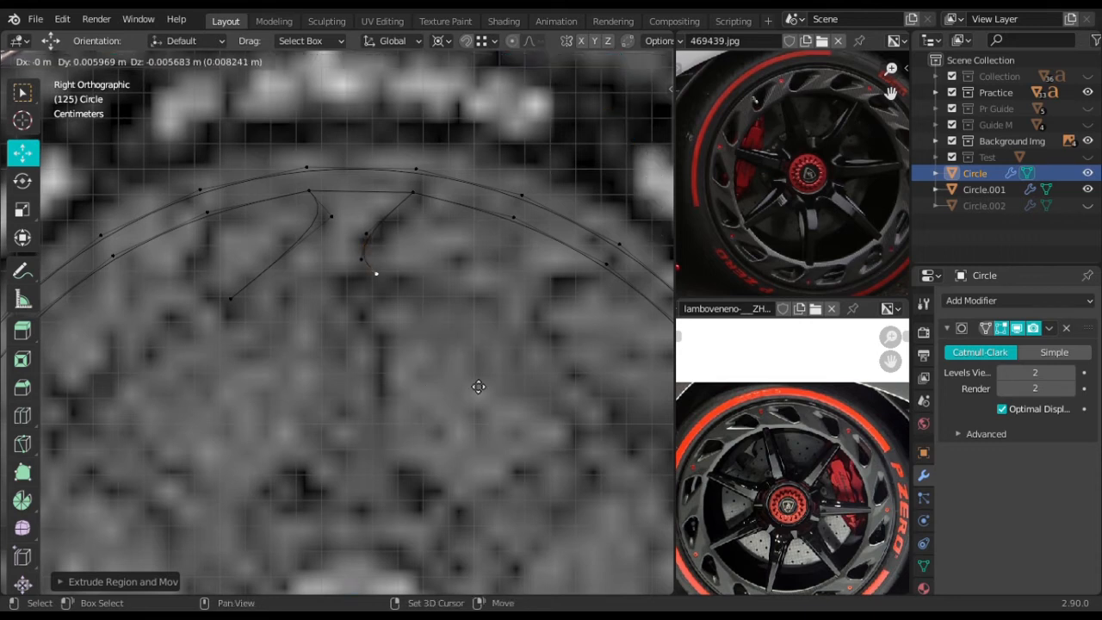
{"action": "left_click", "coordinate": [534, 429]}
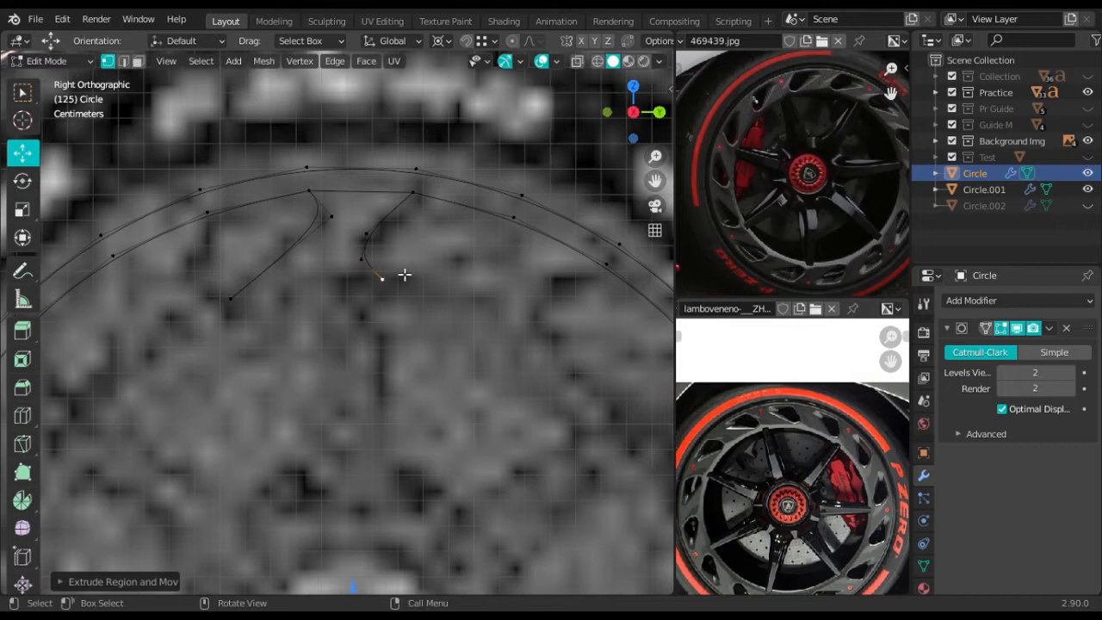
Fill a face between the inner ring's top edge and the first vertices of both extruded chains
{"action": "scroll", "coordinate": [399, 229], "scroll_direction": "up", "scroll_amount": 1}
{"action": "left_click", "coordinate": [373, 216]}
{"action": "left_click", "coordinate": [329, 192], "text": "ctrl"}
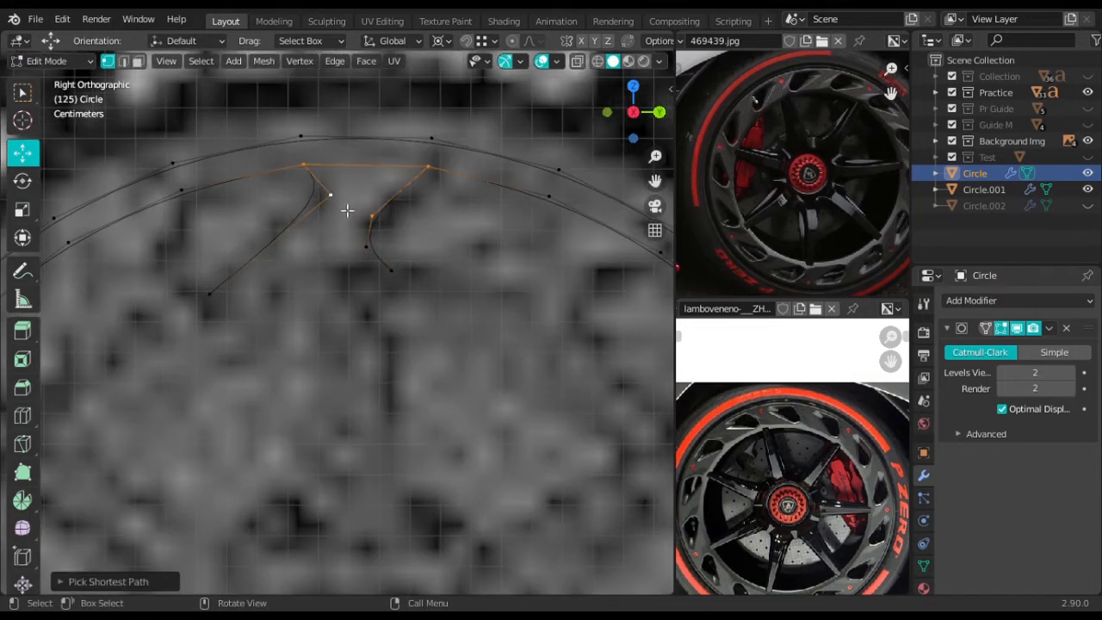
{"action": "key", "text": "f"}
Add a midpoint vertex to the left chain's long segment and fill a second face across to the right chain
{"action": "key", "text": "ctrl+r"}
{"action": "left_click", "coordinate": [287, 243]}
{"action": "right_click", "coordinate": [281, 252]}
{"action": "left_click", "coordinate": [279, 253]}
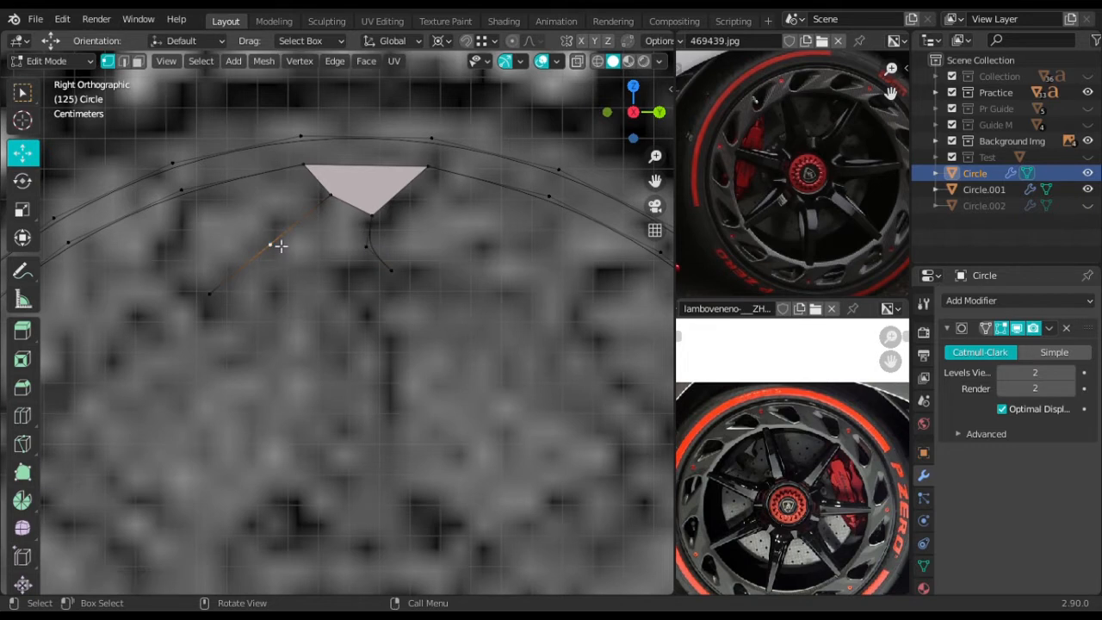
{"action": "left_click", "coordinate": [368, 247], "text": "ctrl"}
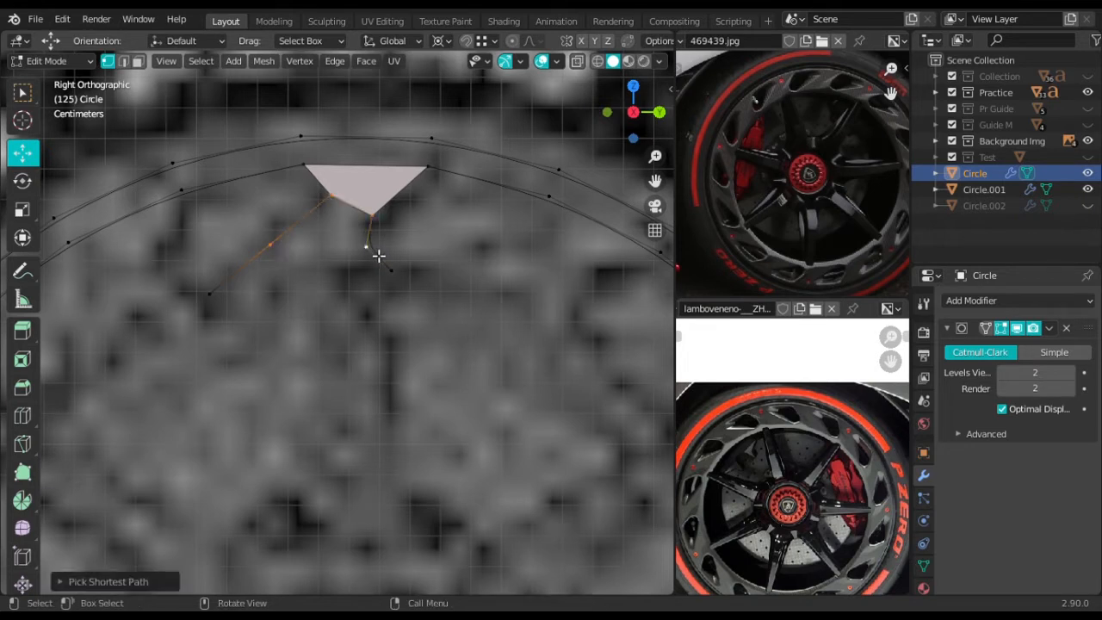
{"action": "key", "text": "f"}
Fill a third face closing the lower ends of both chains
{"action": "left_click", "coordinate": [328, 272], "text": "ctrl"}
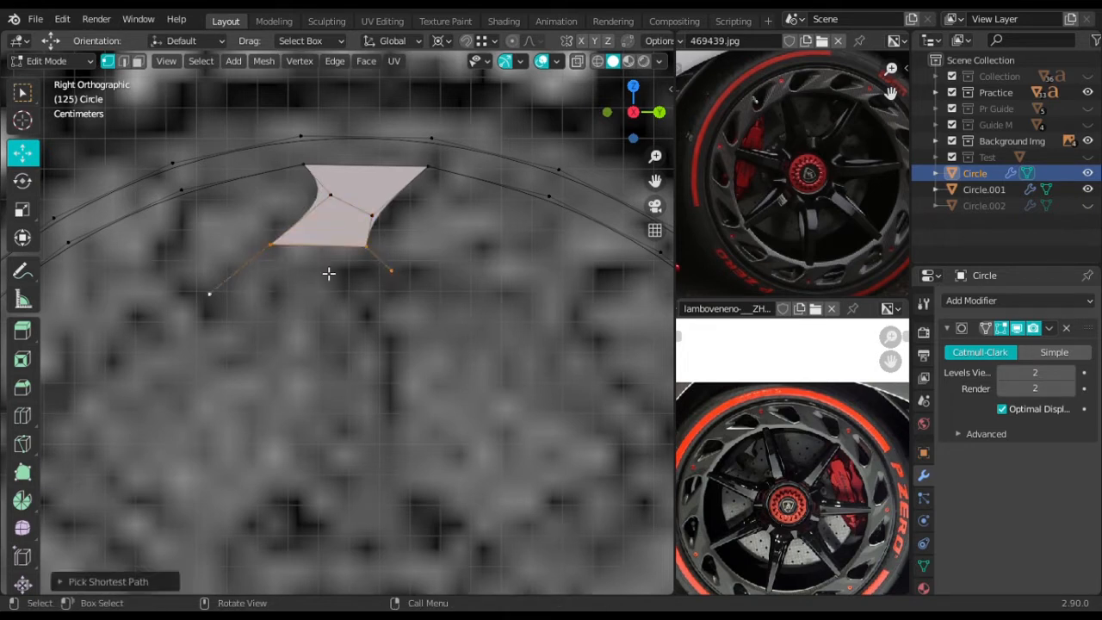
{"action": "key", "text": "f"}
{"action": "scroll", "coordinate": [520, 255], "scroll_direction": "down", "scroll_amount": 2}
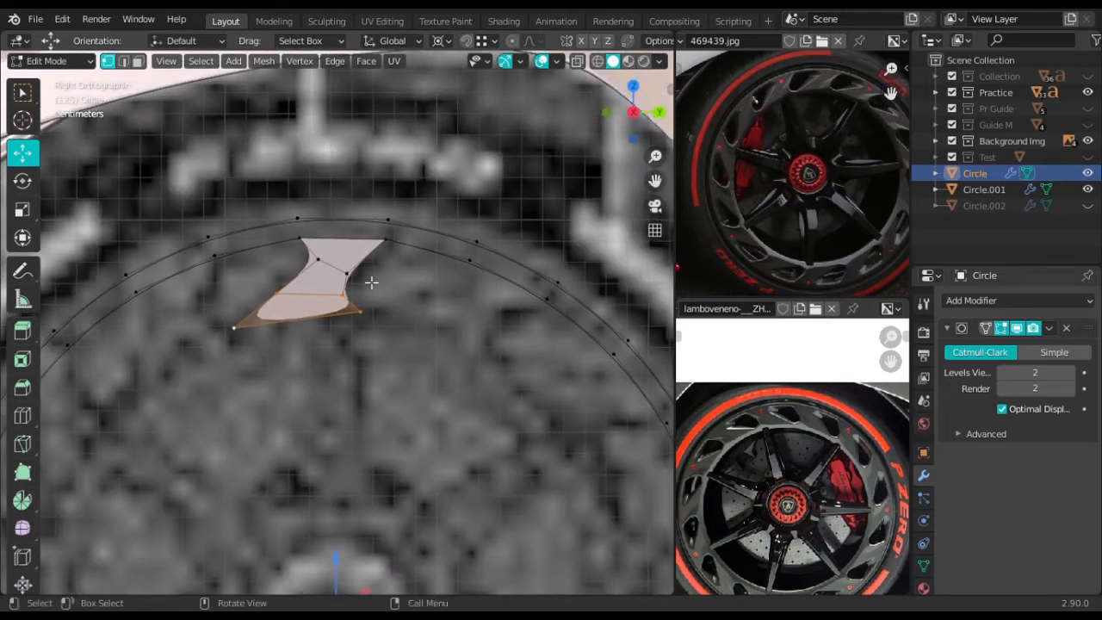
{"action": "scroll", "coordinate": [419, 235], "scroll_direction": "up", "scroll_amount": 3}
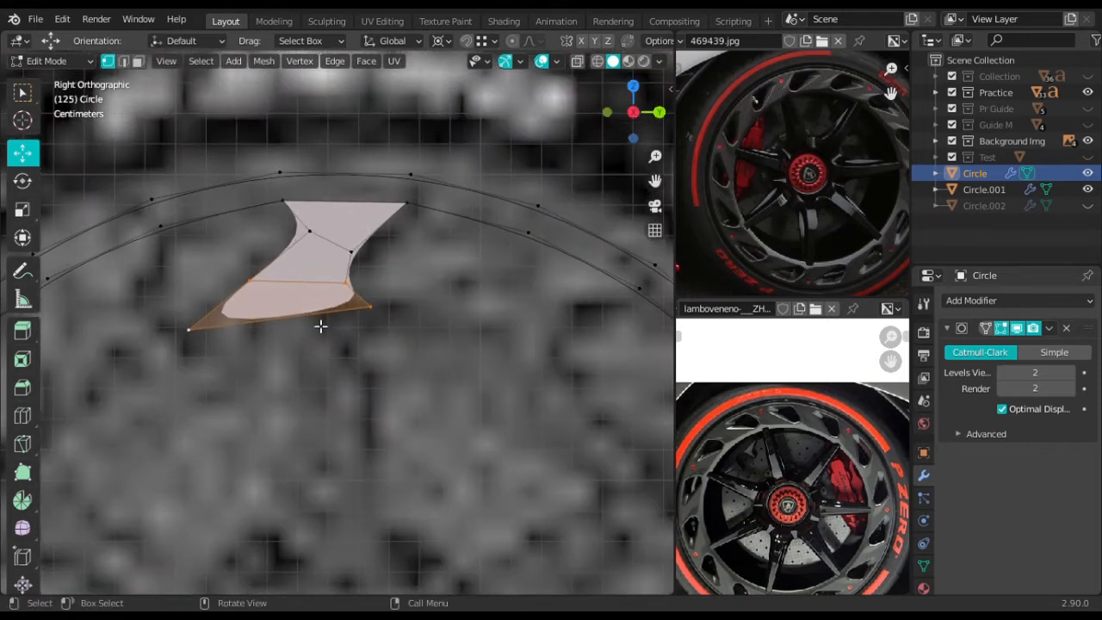
Knife-cut the lowest face from its upper-right vertex diagonally down to its bottom edge
{"action": "scroll", "coordinate": [342, 307], "scroll_direction": "up", "scroll_amount": 1}
{"action": "key", "text": "k"}
{"action": "left_click", "coordinate": [347, 275]}
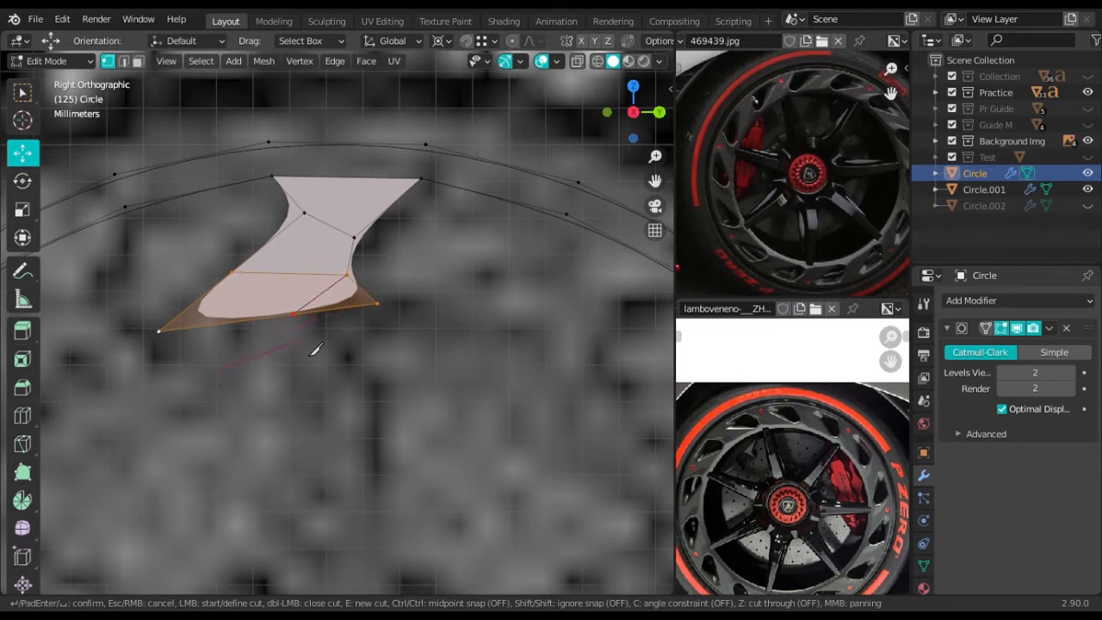
{"action": "key", "text": "Return"}
Nudge the patch's lower-right tip slightly outward and slide the new bottom-edge vertex along its edge
{"action": "key", "text": "g"}
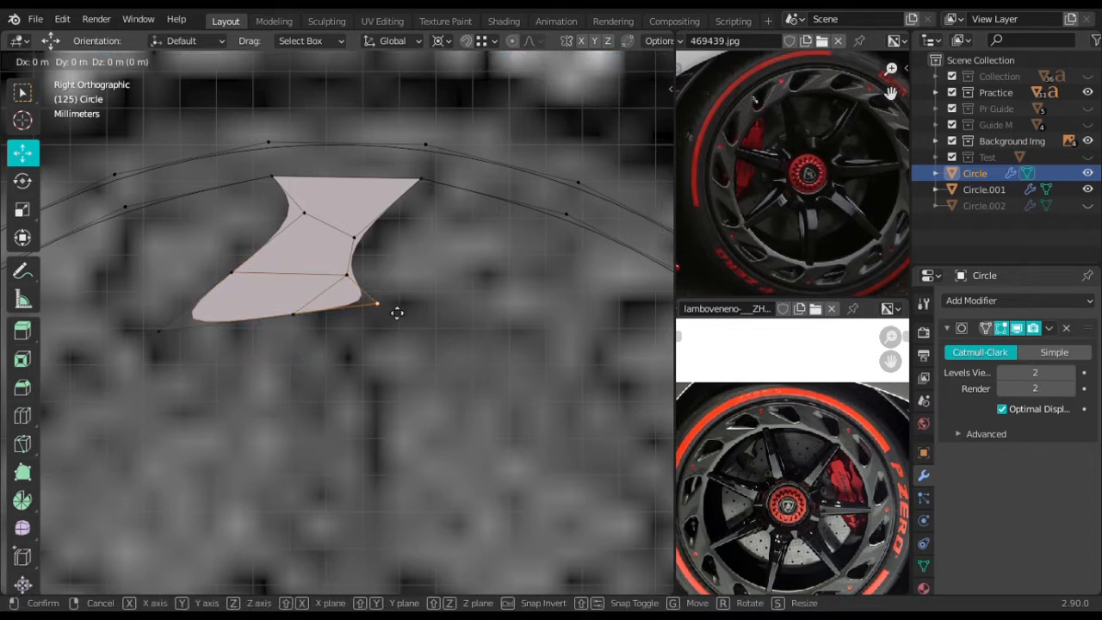
{"action": "left_click", "coordinate": [445, 325]}
{"action": "key", "text": "shift+v"}
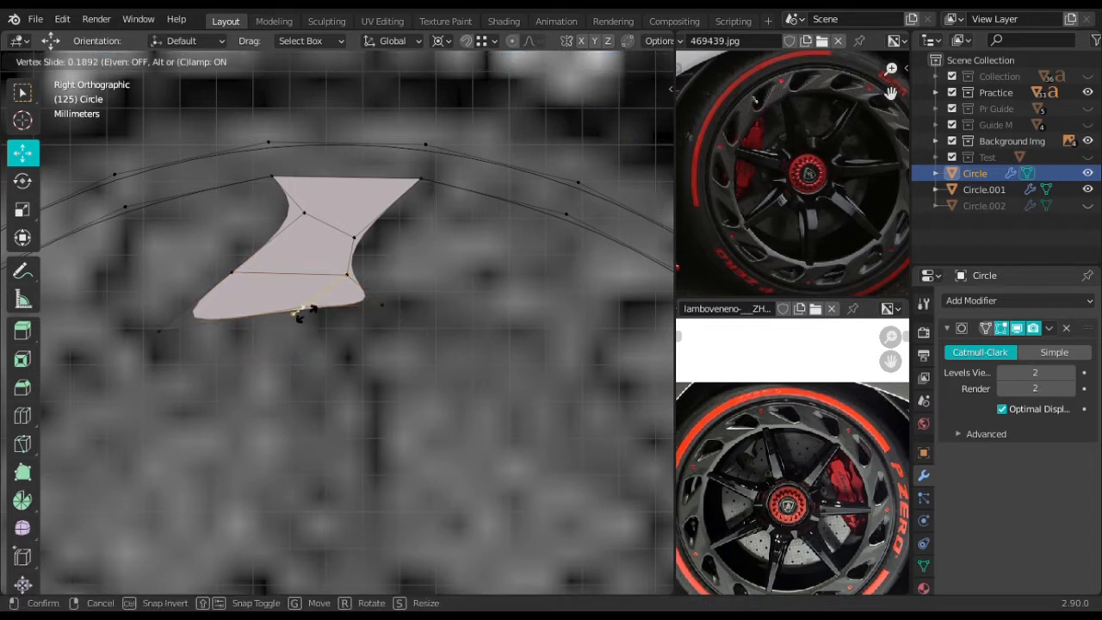
{"action": "left_click", "coordinate": [341, 288]}
Turn off the Subdivision modifier's display in Edit Mode so the patch shows its unsmoothed cage
{"action": "scroll", "coordinate": [399, 364], "scroll_direction": "down", "scroll_amount": 6}
{"action": "scroll", "coordinate": [396, 361], "scroll_direction": "up", "scroll_amount": 9}
{"action": "middle_click_drag", "start_coordinate": [323, 287], "coordinate": [421, 336], "text": "shift"}
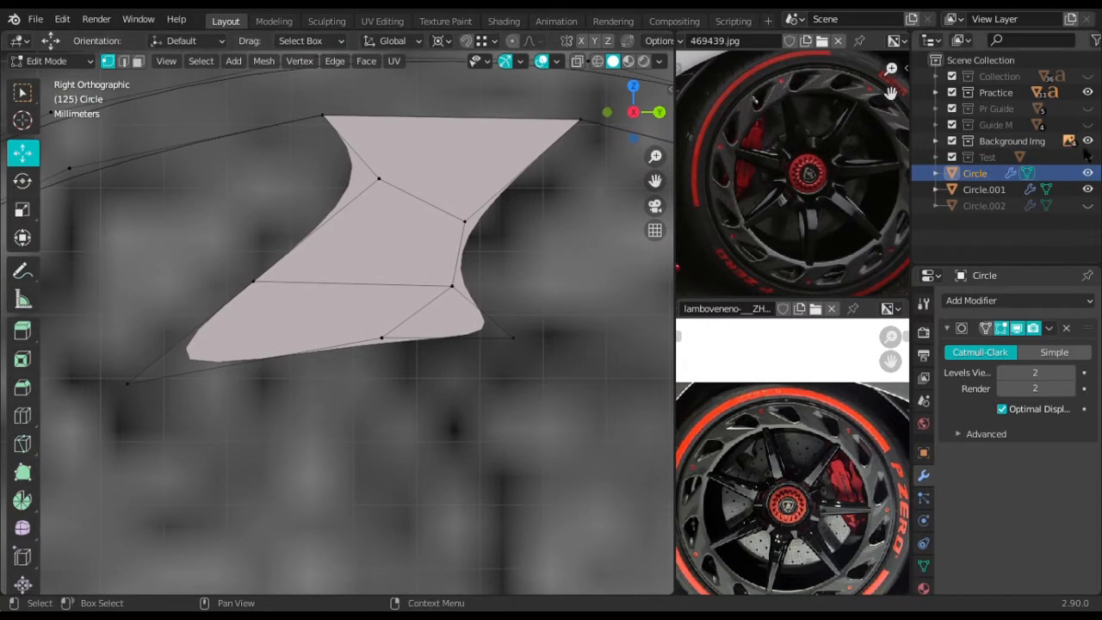
{"action": "left_click", "coordinate": [1001, 328]}
{"action": "scroll", "coordinate": [565, 300], "scroll_direction": "down", "scroll_amount": 2}
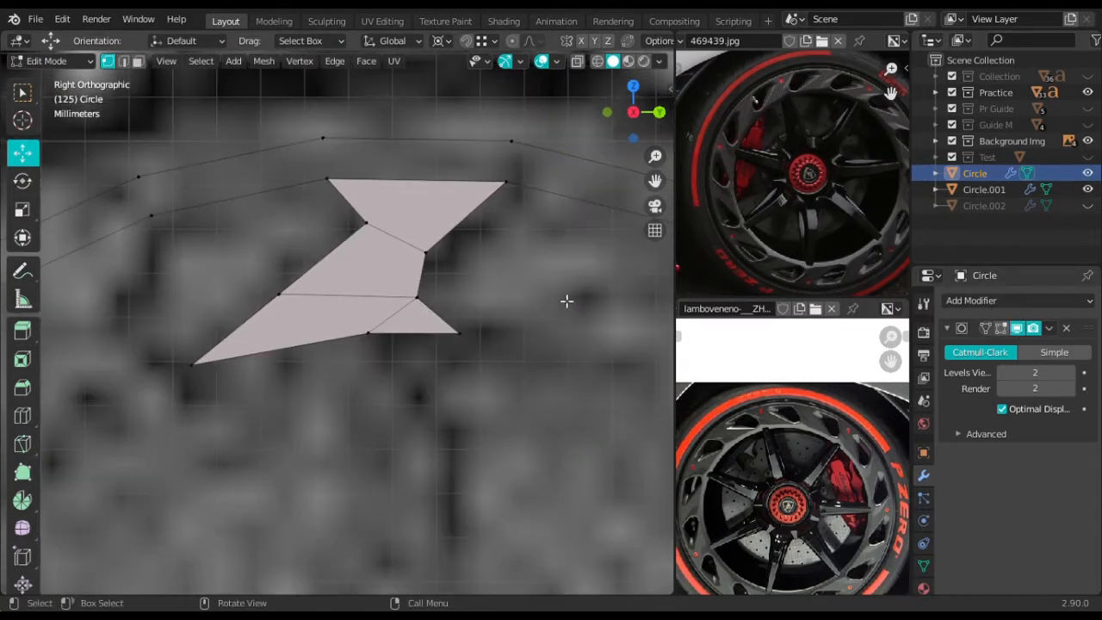
{"action": "scroll", "coordinate": [516, 258], "scroll_direction": "down", "scroll_amount": 2}
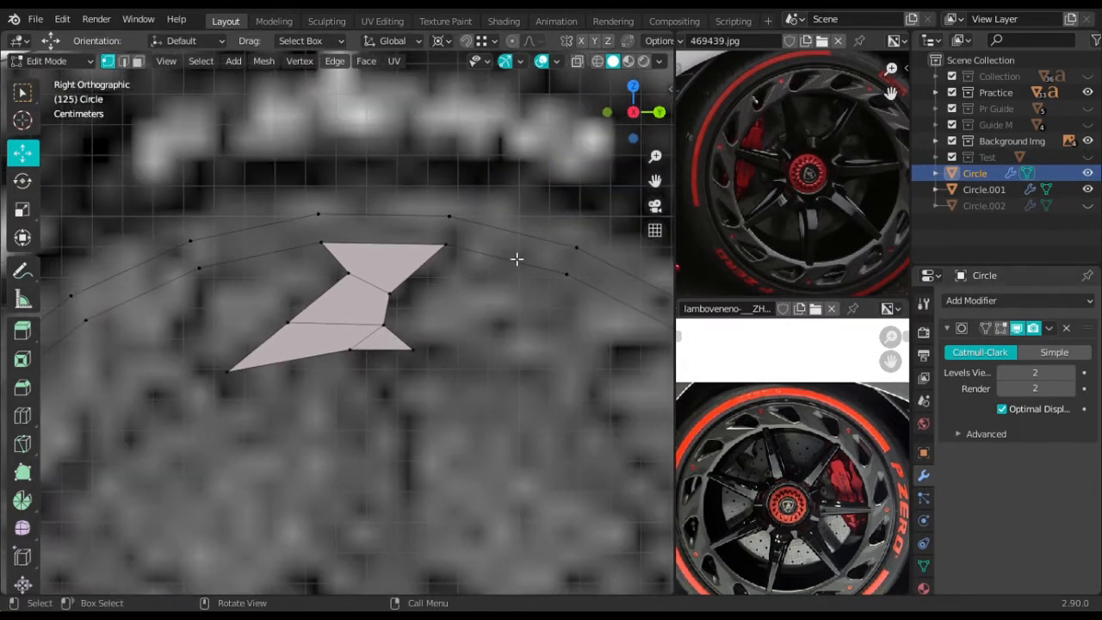
{"action": "scroll", "coordinate": [371, 298], "scroll_direction": "up", "scroll_amount": 1}
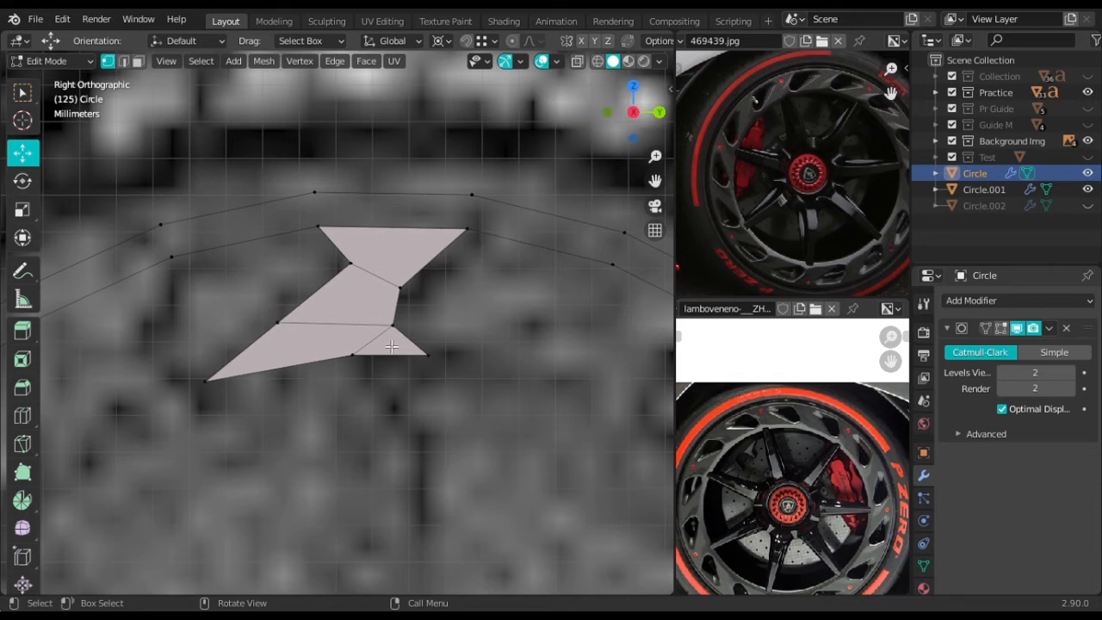
Knife-cut from the patch's middle bottom vertex across the horizontal edge up to the right-hand vertex at the waist
{"action": "key", "text": "k"}
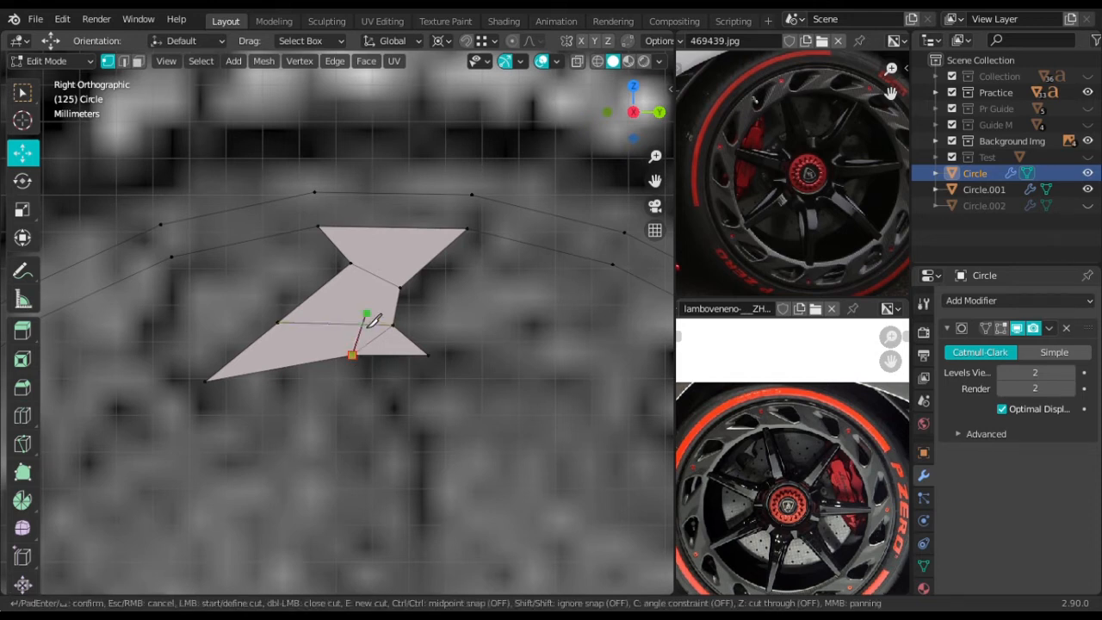
{"action": "left_click", "coordinate": [362, 325]}
{"action": "left_click", "coordinate": [401, 290]}
{"action": "key", "text": "Return"}
{"action": "scroll", "coordinate": [419, 302], "scroll_direction": "up", "scroll_amount": 2}
Select the vertices of the small quad between the patch's right-hand waist vertex and its middle bottom vertex
{"action": "left_click", "coordinate": [424, 278]}
{"action": "left_click", "coordinate": [358, 371], "text": "ctrl+alt"}
{"action": "key", "text": "ctrl+z"}
{"action": "left_click", "coordinate": [379, 370], "text": "ctrl"}
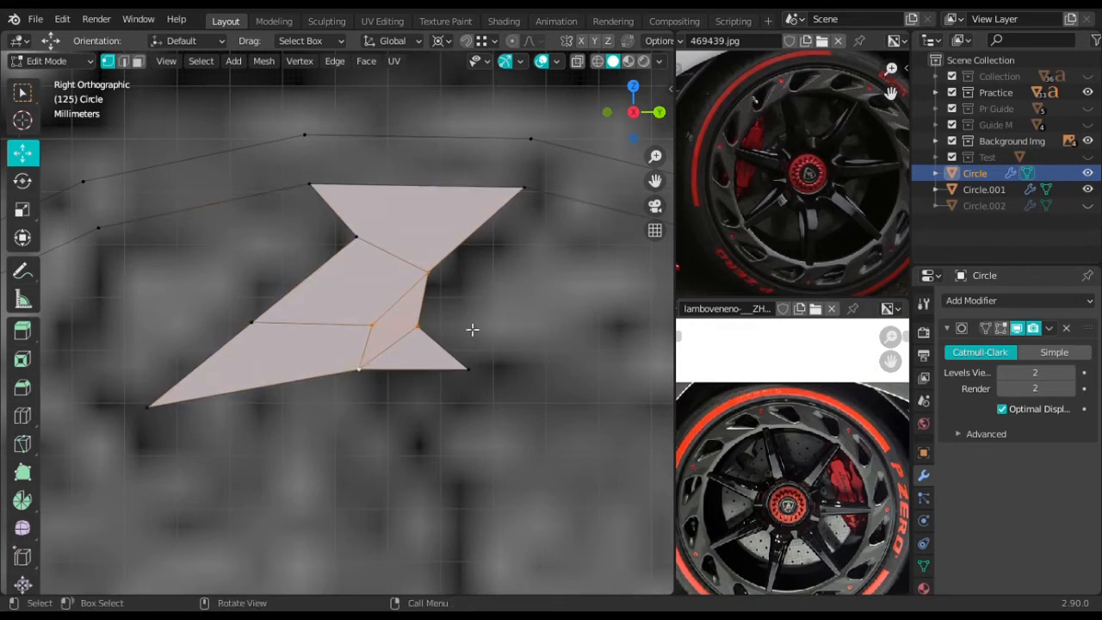
{"action": "scroll", "coordinate": [472, 328], "scroll_direction": "down", "scroll_amount": 2}
{"action": "scroll", "coordinate": [383, 333], "scroll_direction": "up", "scroll_amount": 4}
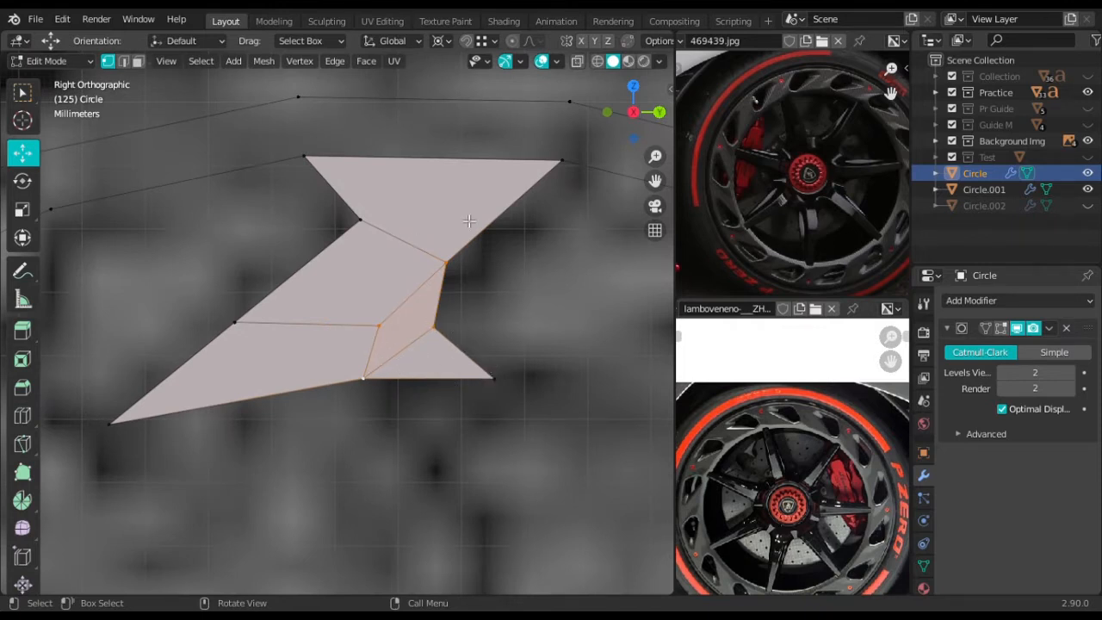
Add a loop cut across the top face of the patch, slid close to the inner ring's edge
{"action": "key", "text": "k"}
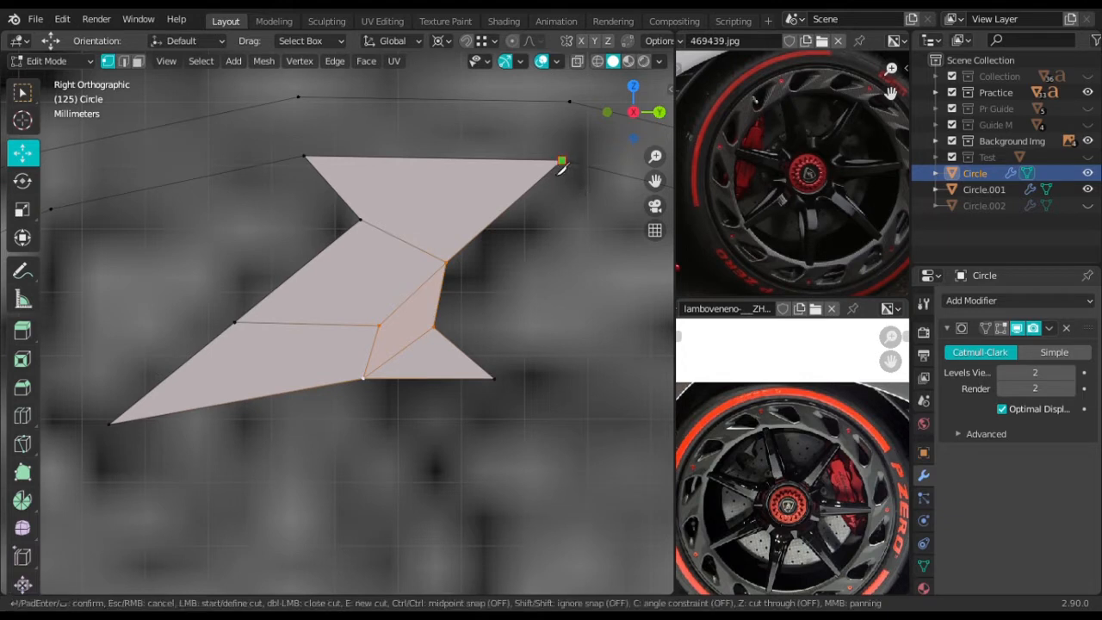
{"action": "key", "text": "Escape"}
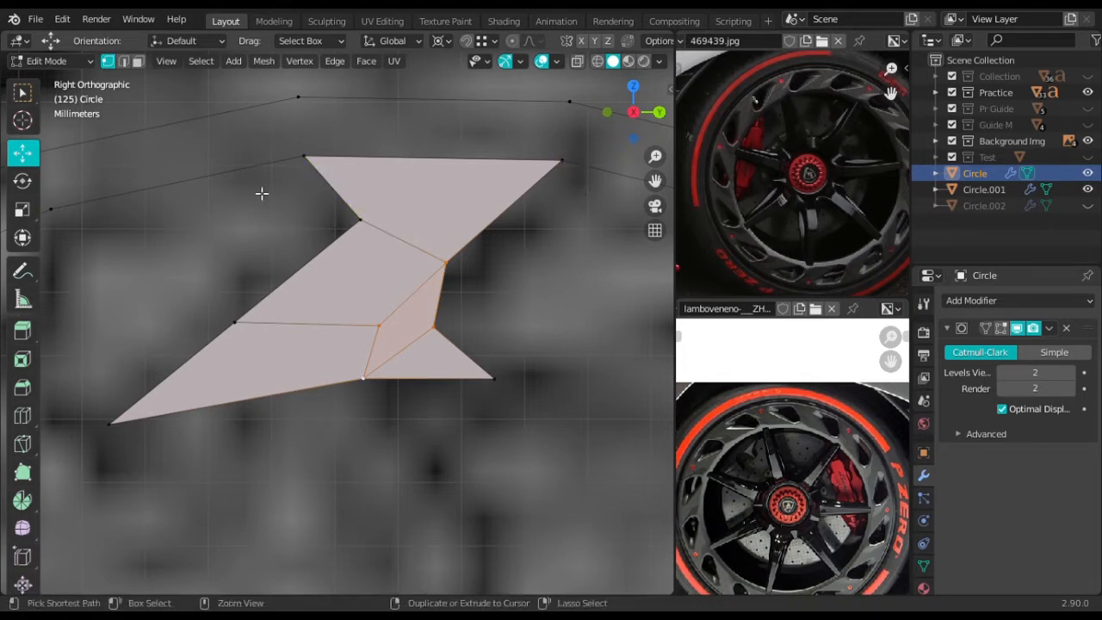
{"action": "key", "text": "ctrl+r"}
{"action": "left_click", "coordinate": [320, 182]}
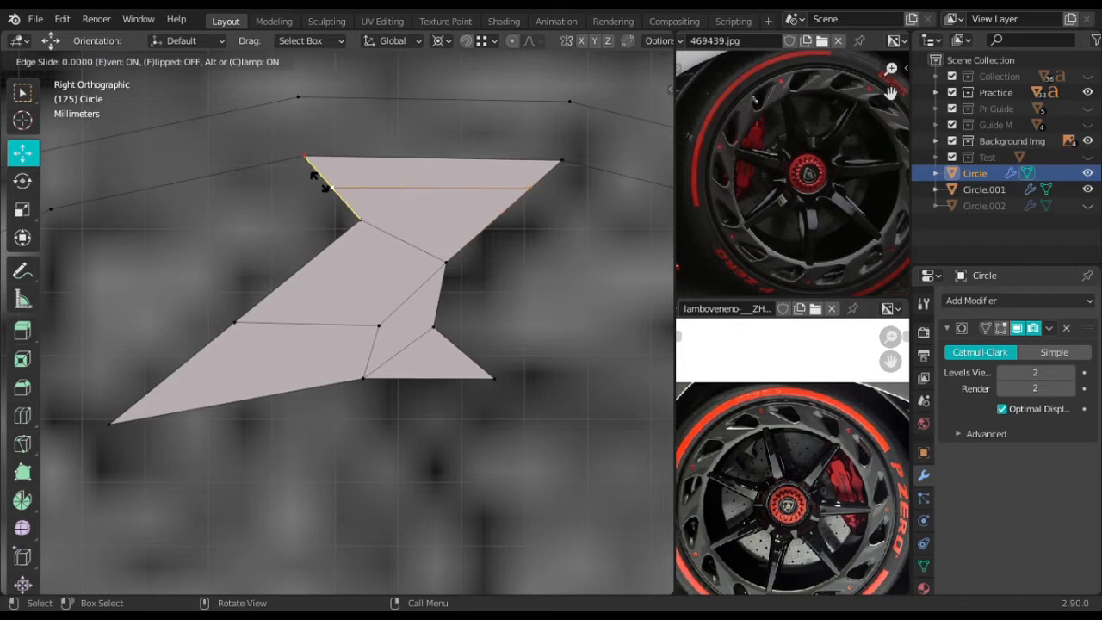
{"action": "left_click", "coordinate": [216, 553]}
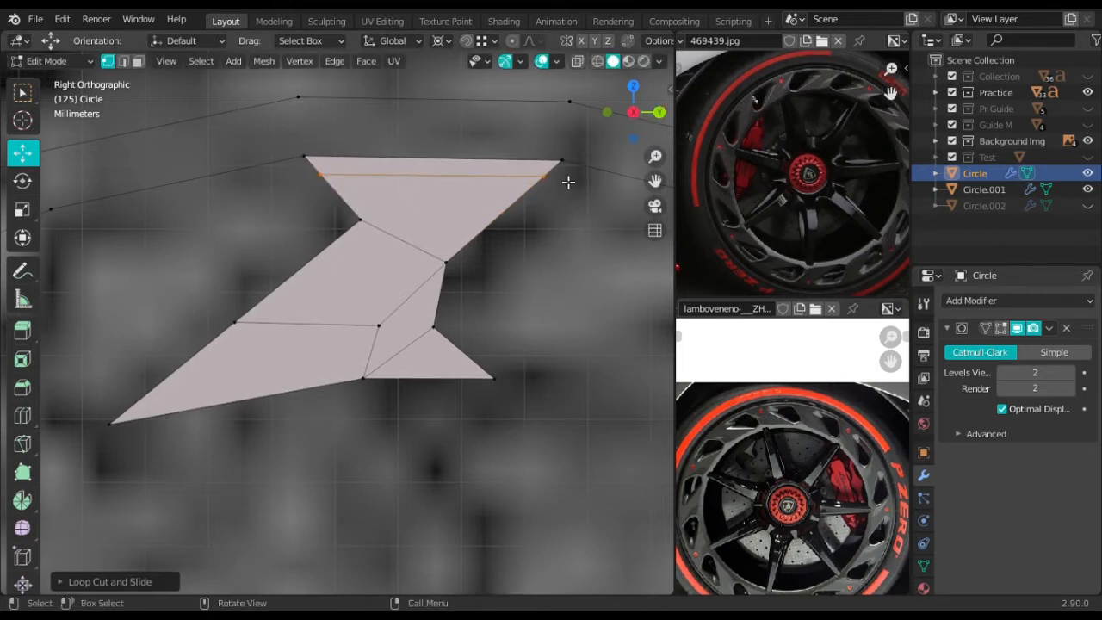
Knife-cut from the new loop's right end down to the bottom edge, just left of the existing diagonal and lower edges
{"action": "key", "text": "k"}
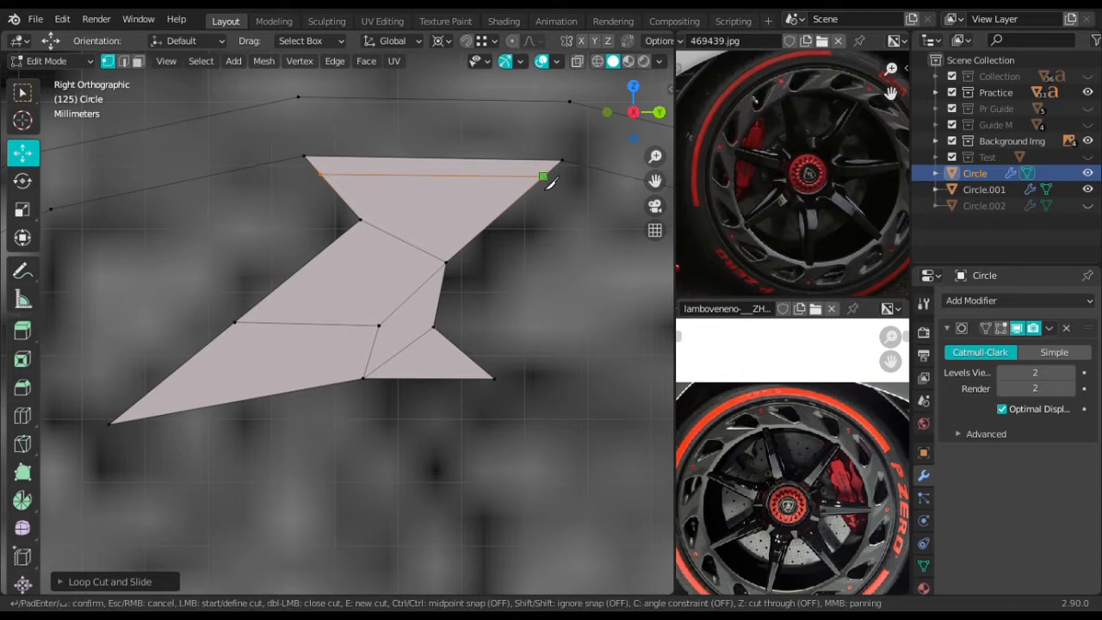
{"action": "left_click", "coordinate": [437, 258]}
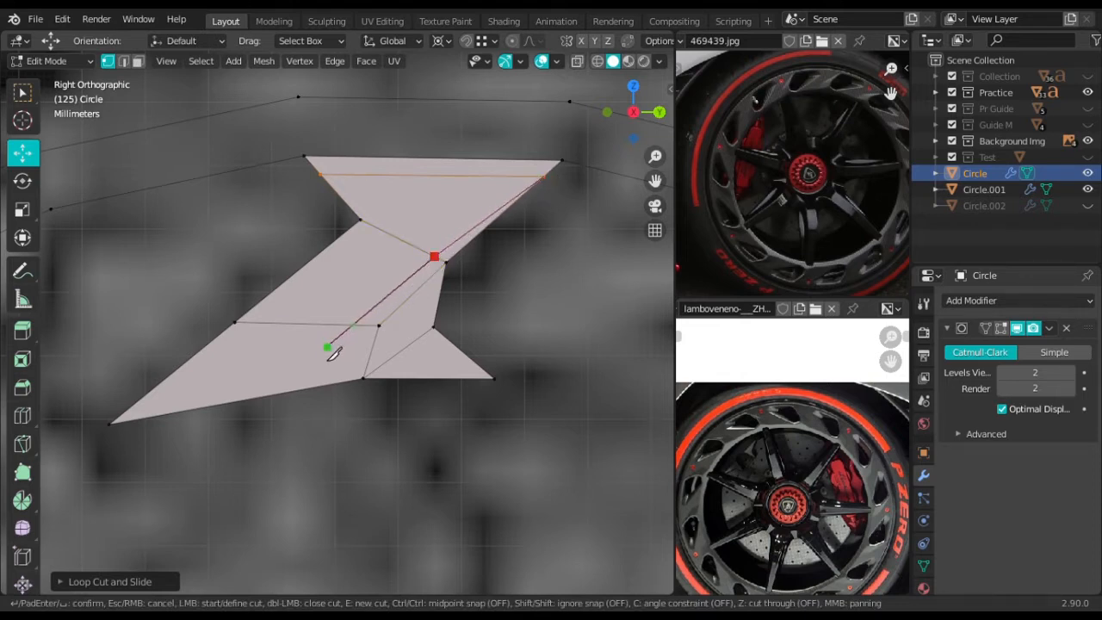
{"action": "left_click", "coordinate": [360, 330]}
{"action": "key", "text": "Return"}
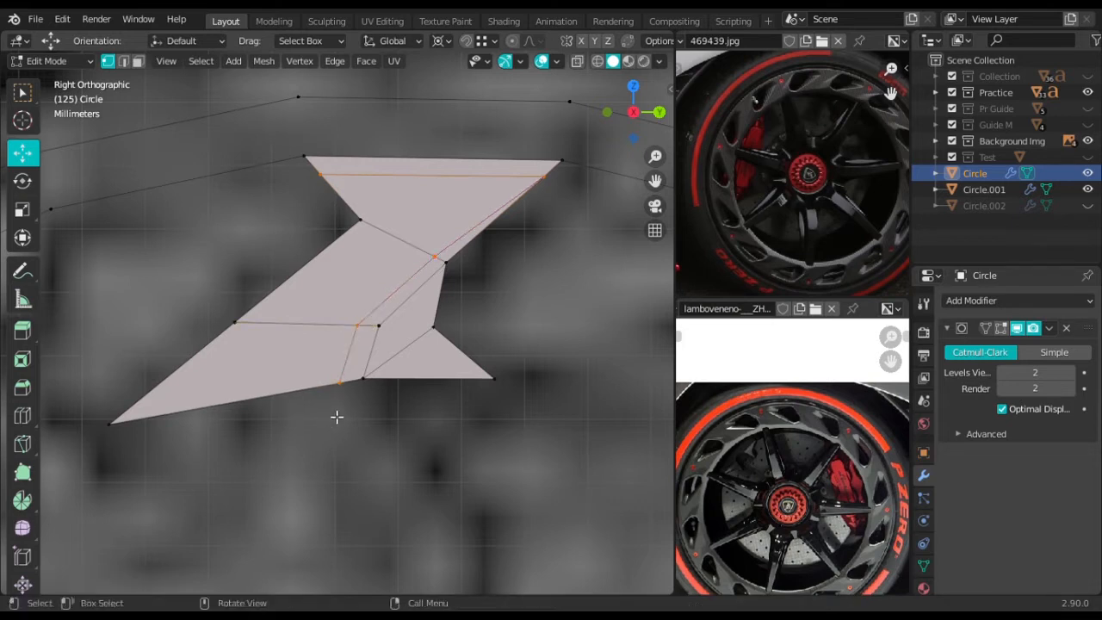
Slide the new cut's vertex at the waist slightly closer to the patch's right-hand outline
{"action": "scroll", "coordinate": [419, 315], "scroll_direction": "up", "scroll_amount": 2}
{"action": "left_click", "coordinate": [409, 308]}
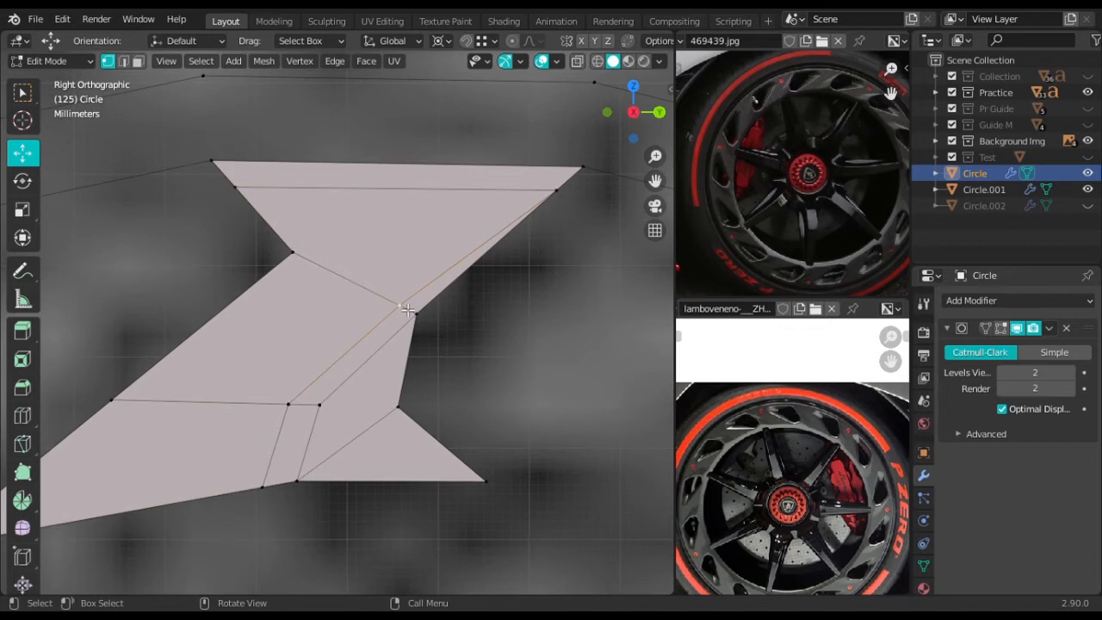
{"action": "key", "text": "g"}
{"action": "key", "text": "g"}
{"action": "left_click", "coordinate": [428, 330]}
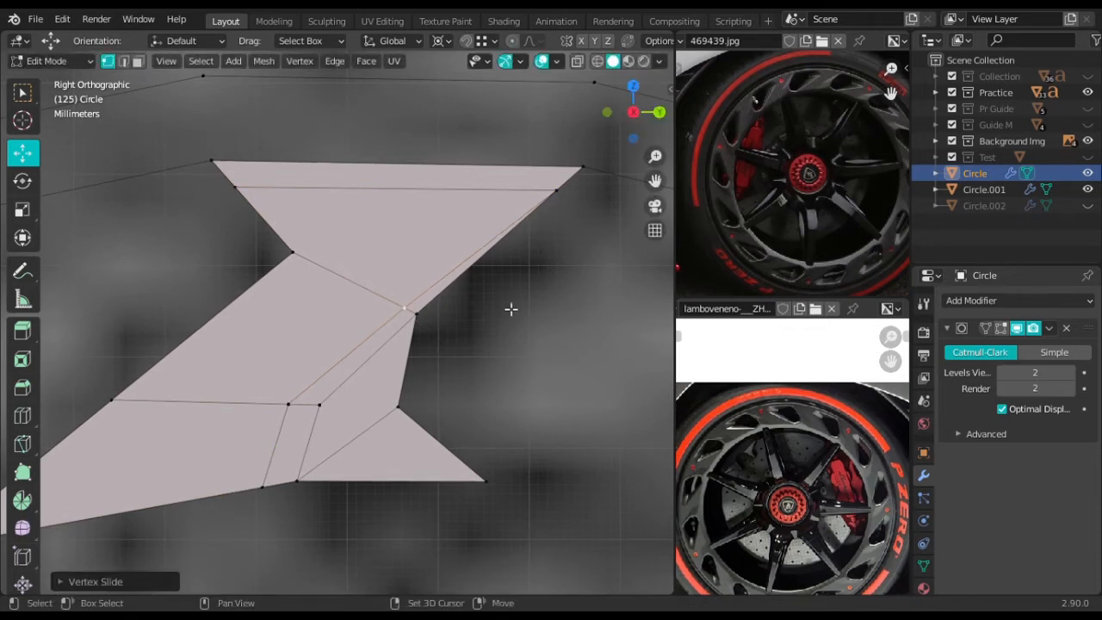
{"action": "scroll", "coordinate": [511, 307], "scroll_direction": "down", "scroll_amount": 2}
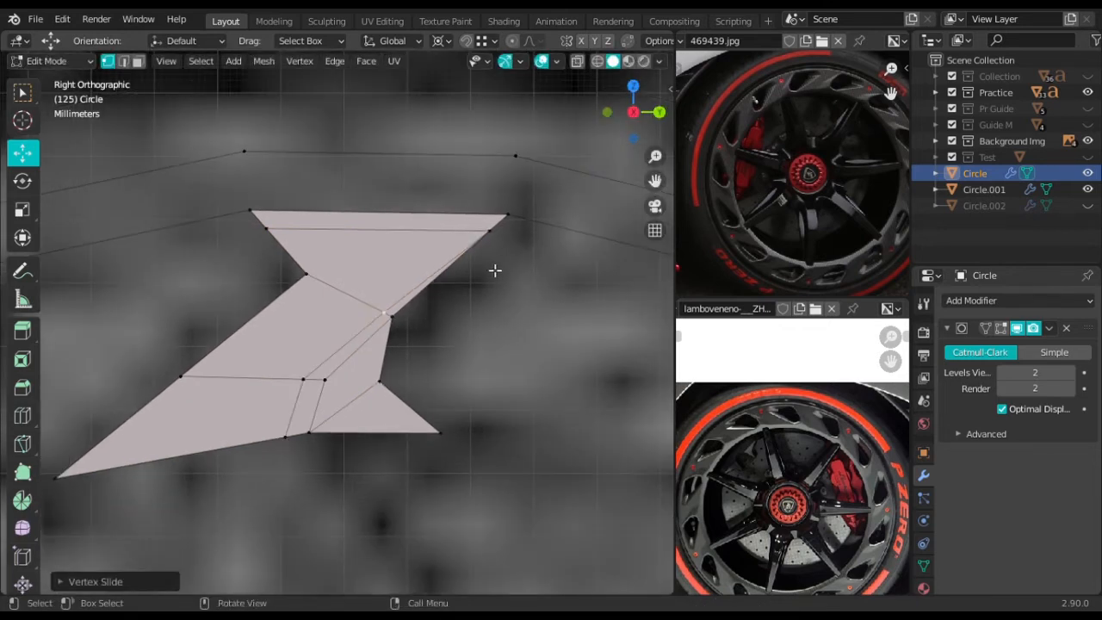
{"action": "scroll", "coordinate": [495, 270], "scroll_direction": "up", "scroll_amount": 1}
{"action": "middle_click_drag", "start_coordinate": [363, 392], "coordinate": [400, 346], "text": "shift"}
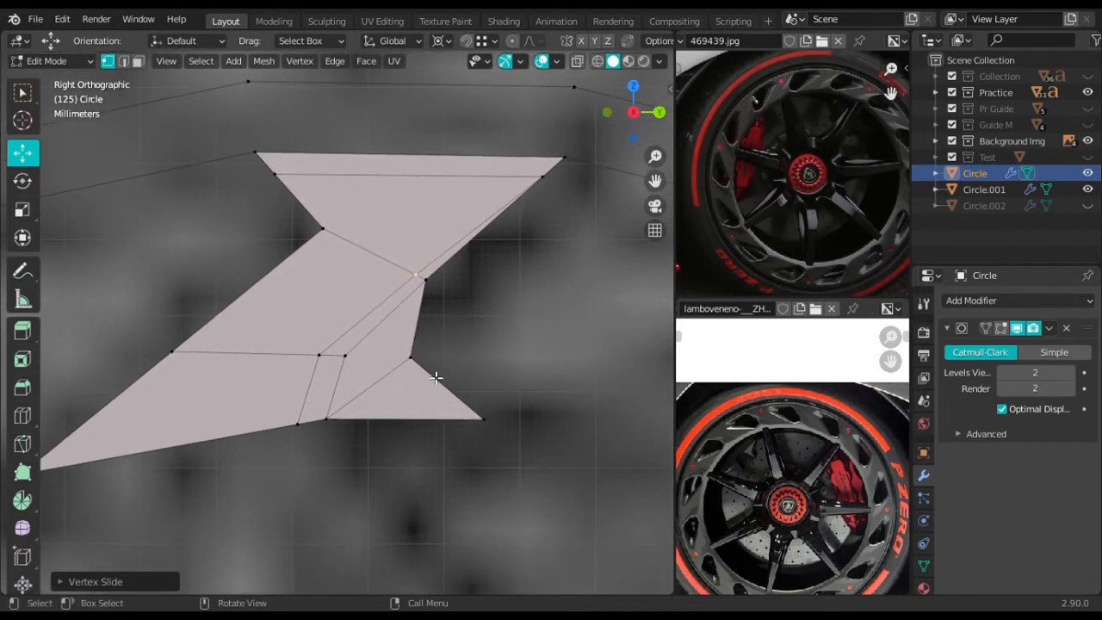
{"action": "scroll", "coordinate": [437, 377], "scroll_direction": "down", "scroll_amount": 1}
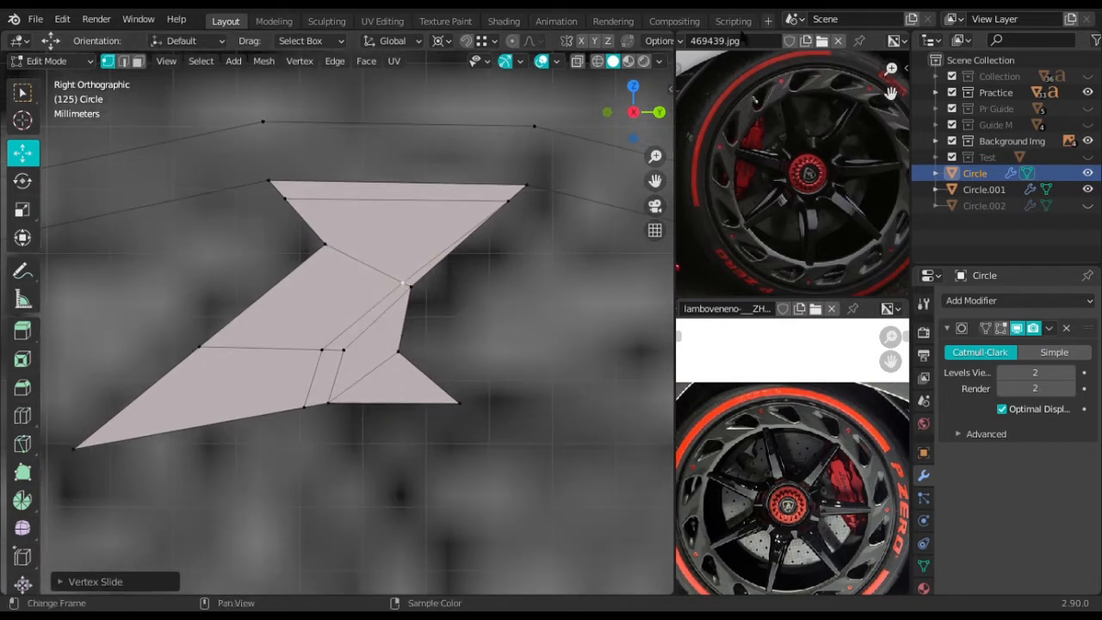
Enable the Screencast Keys overlay in the 3D viewport
{"action": "key", "text": "n"}
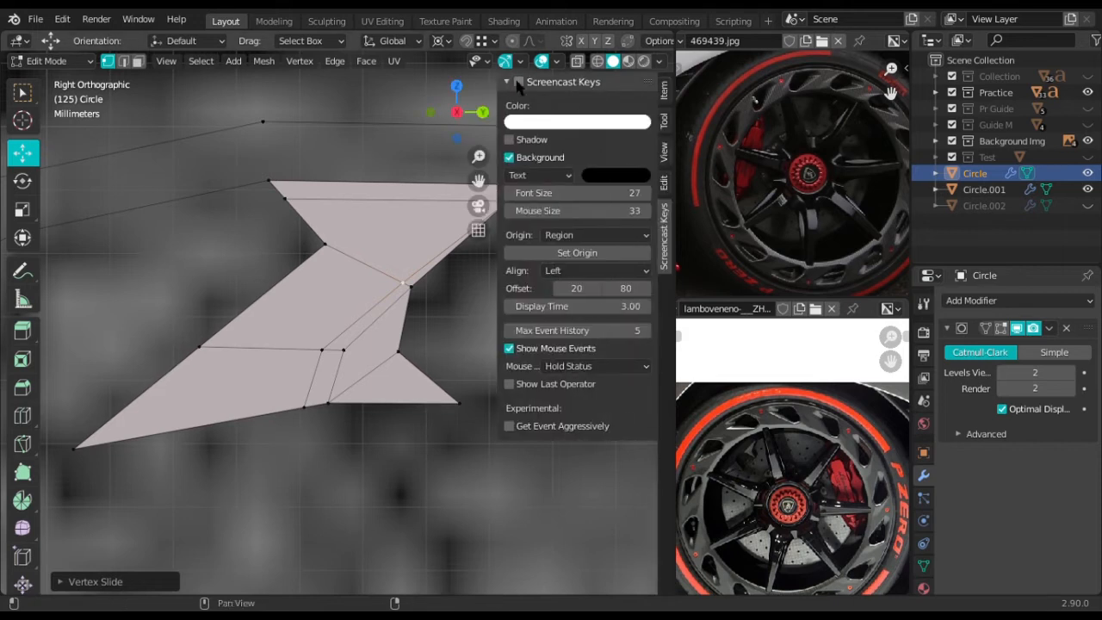
{"action": "key", "text": "n"}
{"action": "scroll", "coordinate": [479, 234], "scroll_direction": "down", "scroll_amount": 2}
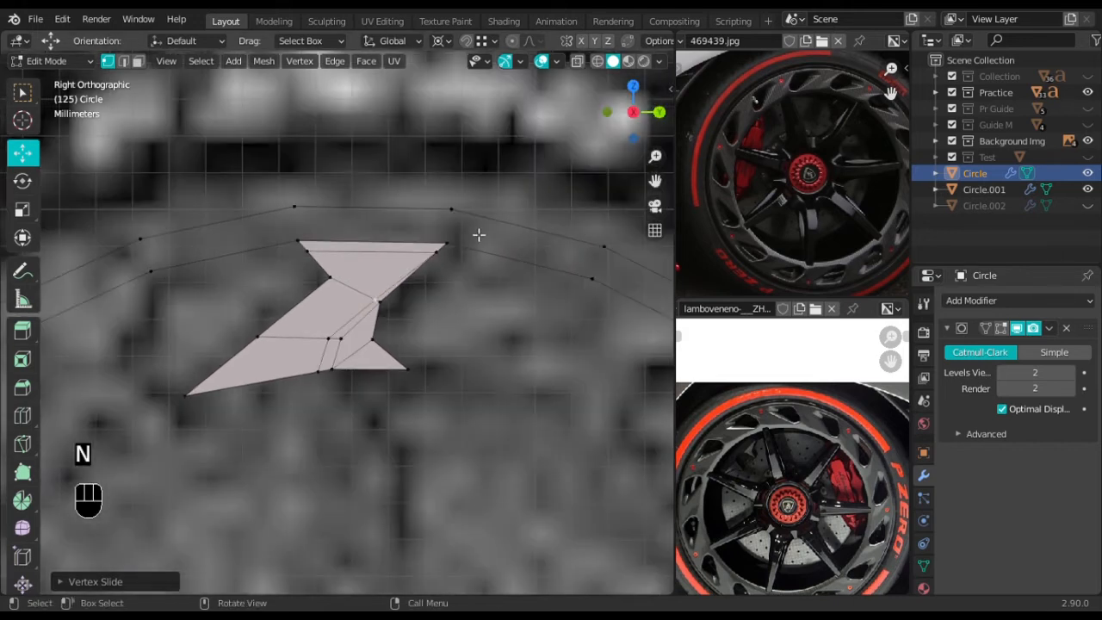
{"action": "middle_click_drag", "start_coordinate": [441, 301], "coordinate": [476, 290], "text": "shift"}
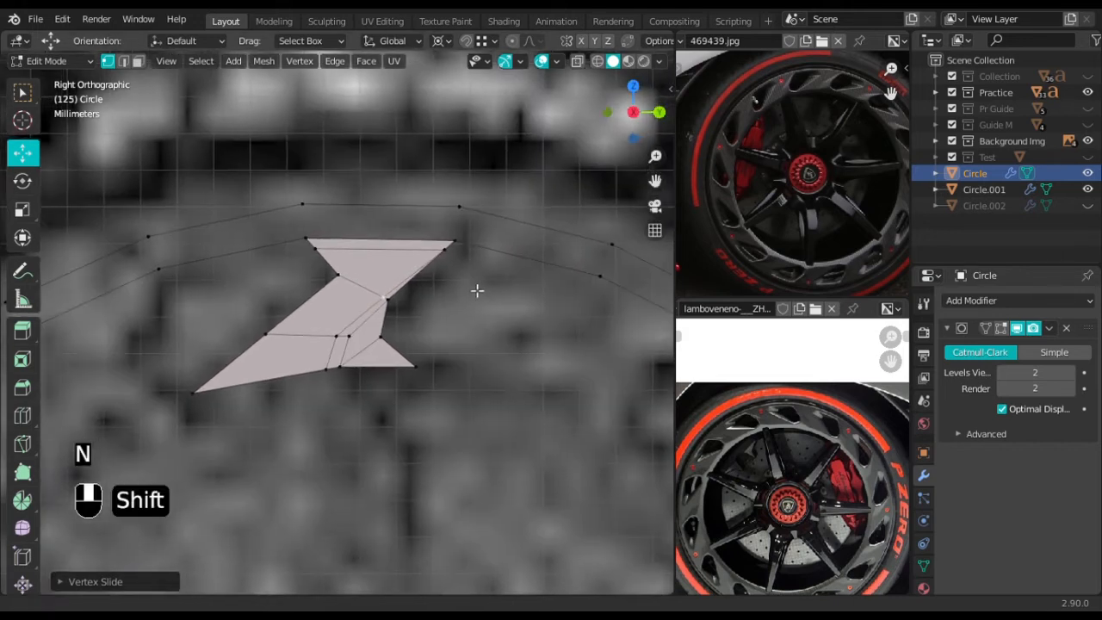
Select the patch's right outline from its lower-right tip and left outline from its lower-left tip, both up to the inner ring
{"action": "scroll", "coordinate": [428, 379], "scroll_direction": "up", "scroll_amount": 2}
{"action": "left_click", "coordinate": [447, 387]}
{"action": "left_click", "coordinate": [520, 214], "text": "ctrl"}
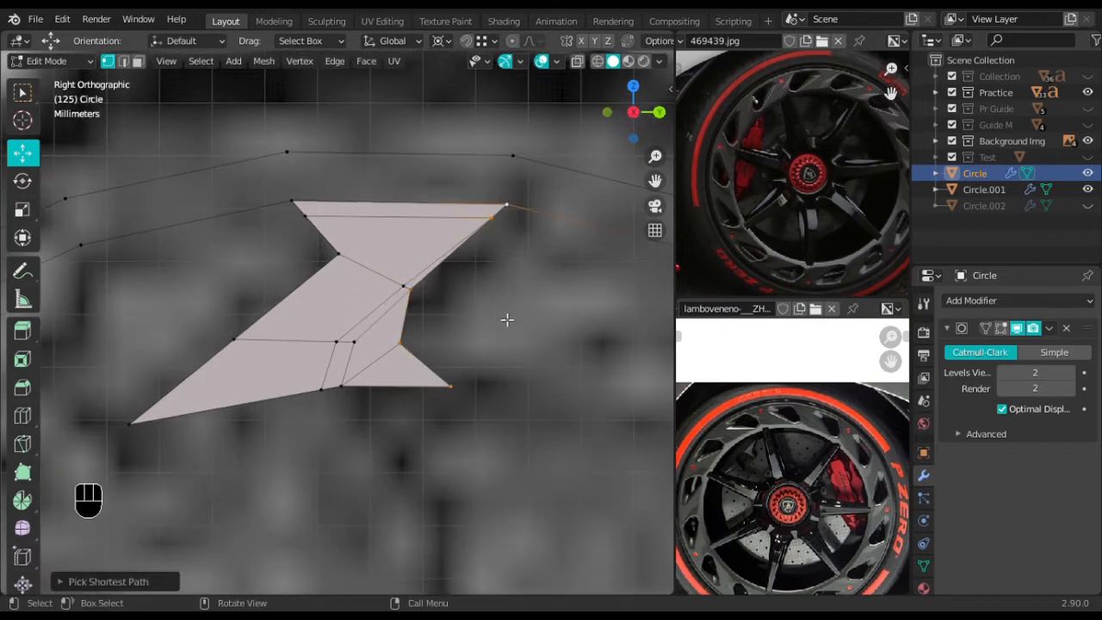
{"action": "scroll", "coordinate": [219, 438], "scroll_direction": "down", "scroll_amount": 1}
{"action": "middle_click_drag", "start_coordinate": [218, 438], "coordinate": [270, 405], "text": "shift"}
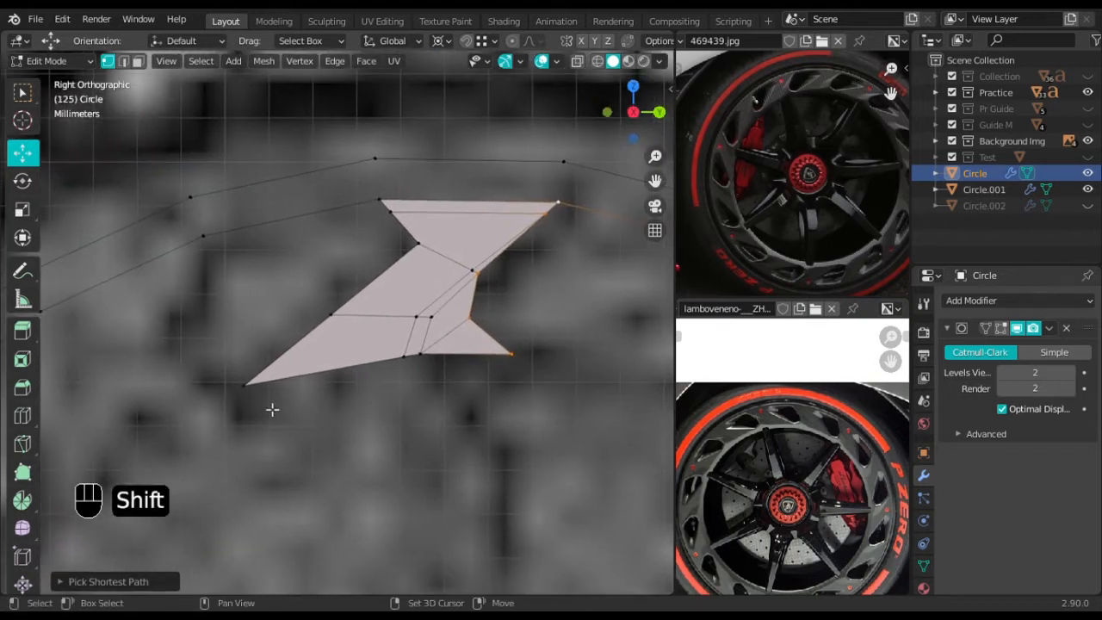
{"action": "left_click", "coordinate": [381, 200], "text": "ctrl"}
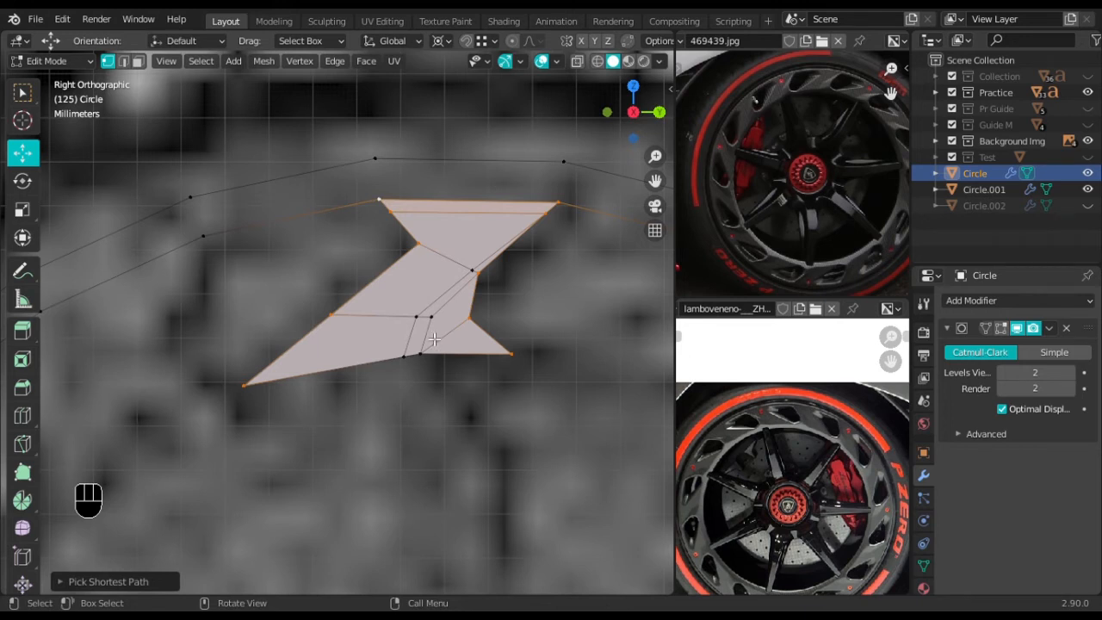
{"action": "scroll", "coordinate": [536, 290], "scroll_direction": "down", "scroll_amount": 1}
{"action": "middle_click_drag", "start_coordinate": [537, 290], "coordinate": [473, 311], "text": "shift"}
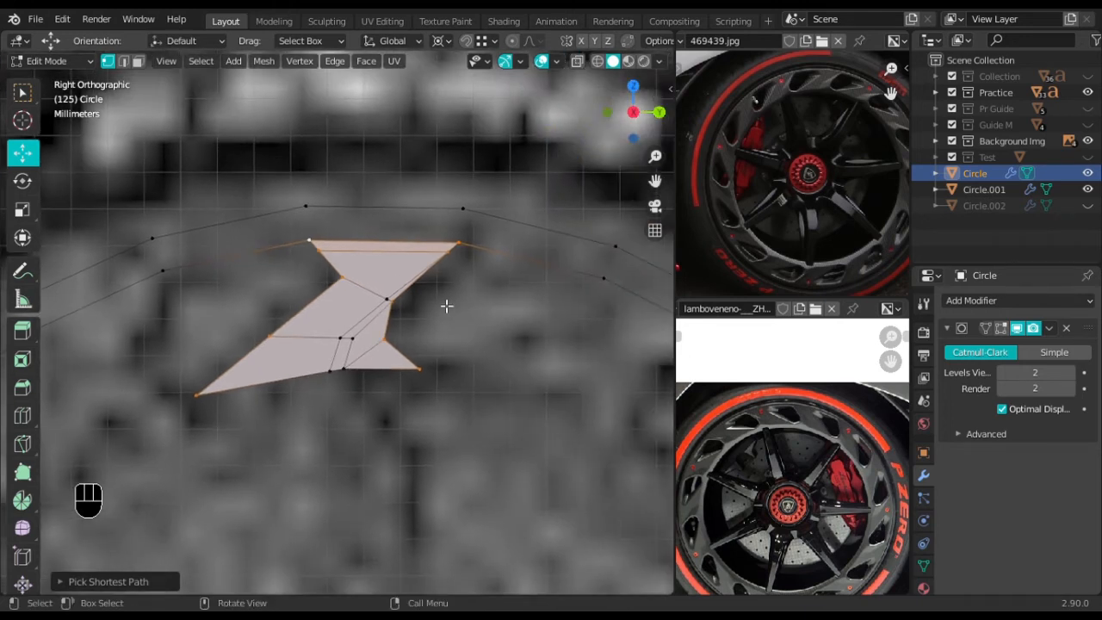
Switch to edge selection and drop the two horizontal edges across the patch's top from the selection
{"action": "scroll", "coordinate": [447, 306], "scroll_direction": "up", "scroll_amount": 2}
{"action": "left_click", "coordinate": [125, 63]}
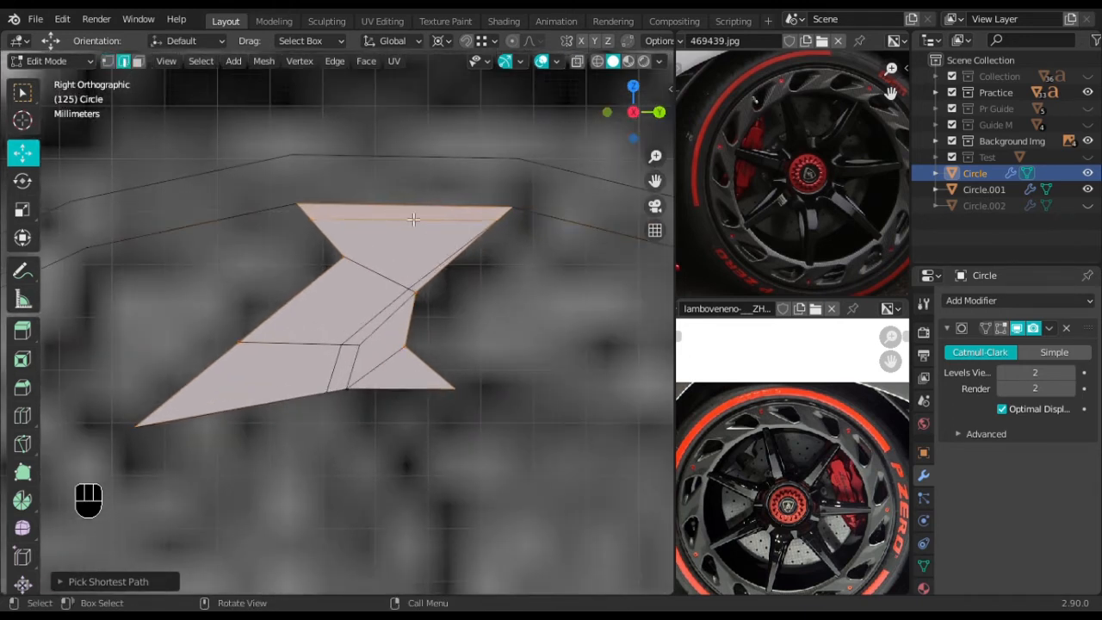
{"action": "left_click", "coordinate": [401, 225], "text": "shift"}
{"action": "left_click", "coordinate": [408, 207], "text": "shift"}
{"action": "scroll", "coordinate": [440, 273], "scroll_direction": "down", "scroll_amount": 1}
{"action": "scroll", "coordinate": [441, 273], "scroll_direction": "down", "scroll_amount": 1}
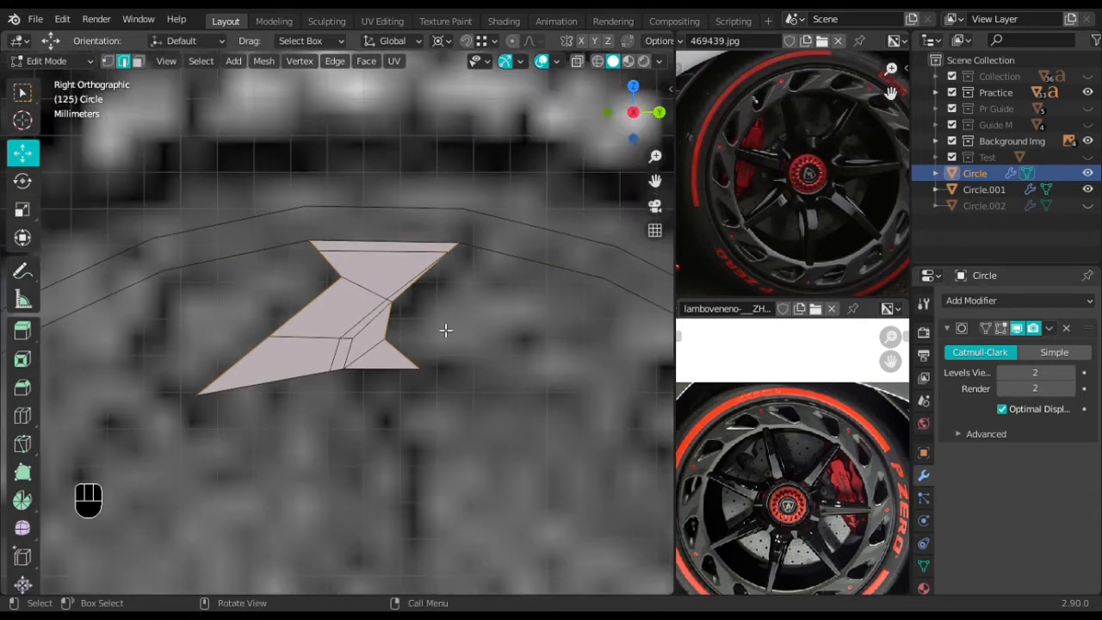
Examine the patch's depth from several perspective angles and compare it with the rim openings in both reference wheel photos
{"action": "middle_click_drag", "start_coordinate": [445, 327], "coordinate": [13, 273]}
{"action": "key", "text": "KP_1"}
{"action": "middle_click_drag", "start_coordinate": [278, 300], "coordinate": [628, 360]}
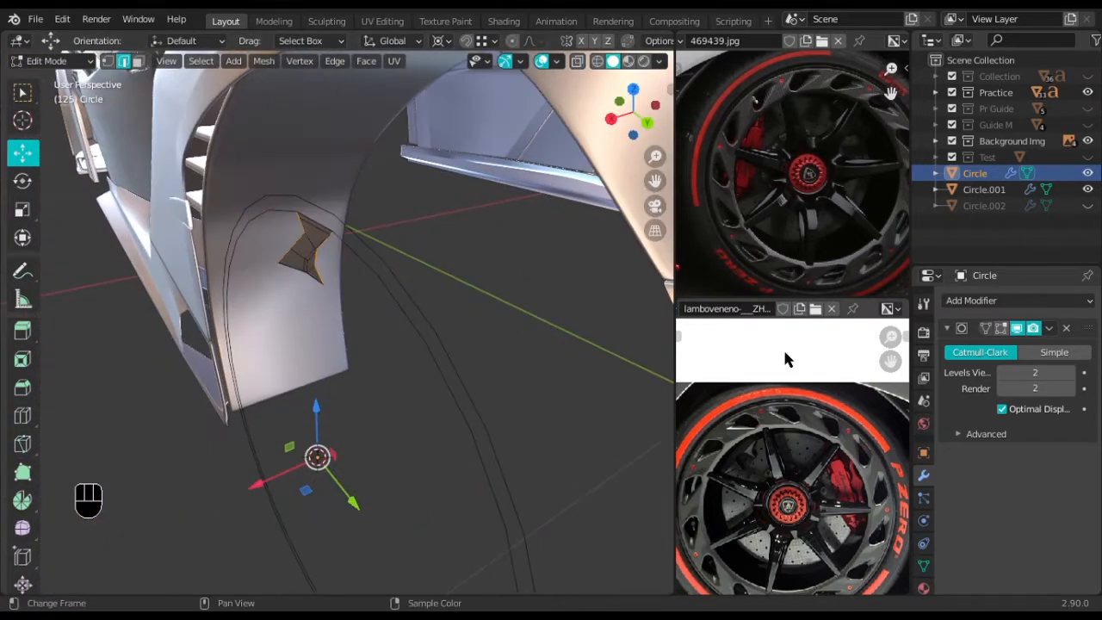
{"action": "scroll", "coordinate": [732, 309], "scroll_direction": "up", "scroll_amount": 4}
{"action": "scroll", "coordinate": [332, 265], "scroll_direction": "up", "scroll_amount": 3}
{"action": "middle_click_drag", "start_coordinate": [324, 260], "coordinate": [380, 271]}
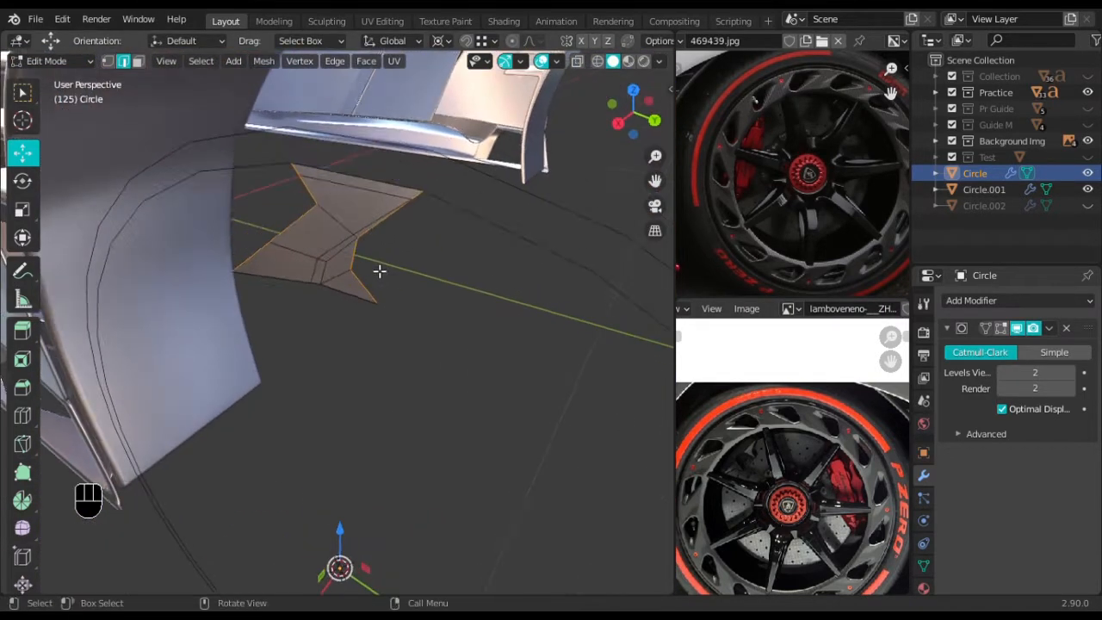
{"action": "scroll", "coordinate": [380, 271], "scroll_direction": "up", "scroll_amount": 4}
{"action": "middle_click_drag", "start_coordinate": [349, 207], "coordinate": [360, 294]}
{"action": "left_click", "coordinate": [107, 60]}
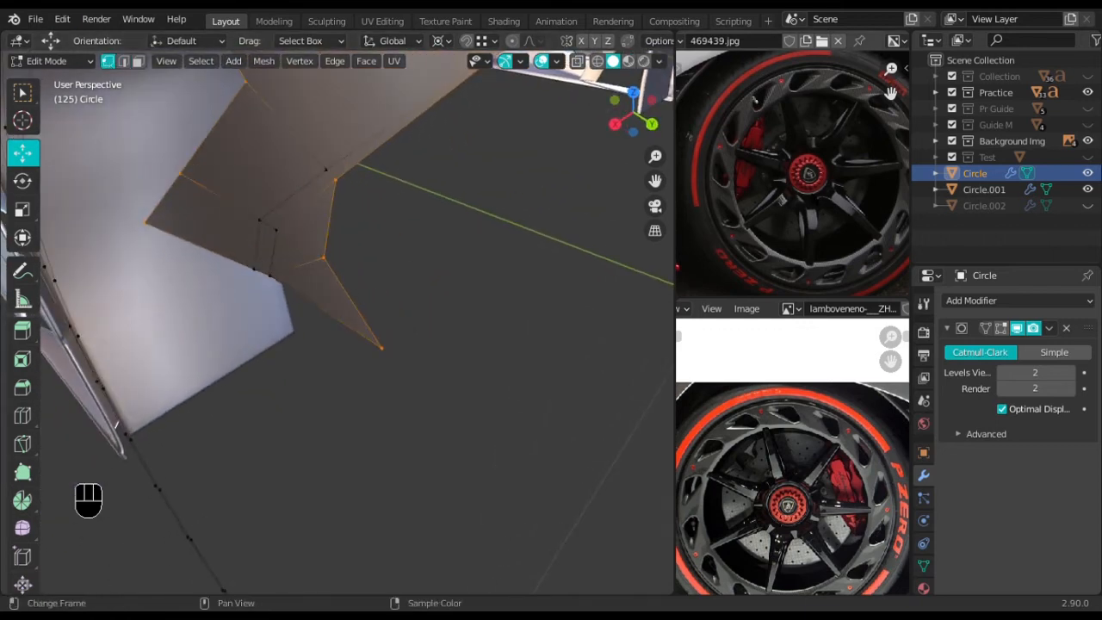
{"action": "scroll", "coordinate": [775, 471], "scroll_direction": "up", "scroll_amount": 2}
{"action": "middle_click_drag", "start_coordinate": [791, 401], "coordinate": [844, 444]}
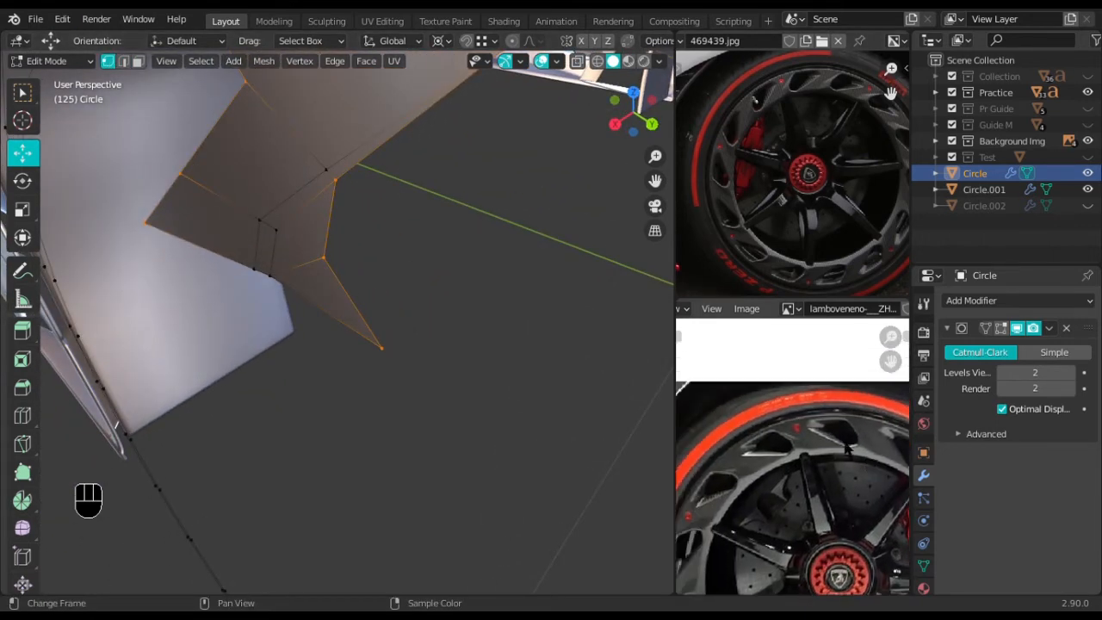
{"action": "scroll", "coordinate": [790, 451], "scroll_direction": "up", "scroll_amount": 2}
{"action": "scroll", "coordinate": [804, 215], "scroll_direction": "up", "scroll_amount": 4}
{"action": "middle_click_drag", "start_coordinate": [360, 209], "coordinate": [353, 189]}
{"action": "middle_click_drag", "start_coordinate": [352, 189], "coordinate": [474, 331], "text": "shift"}
{"action": "middle_click_drag", "start_coordinate": [430, 262], "coordinate": [391, 233]}
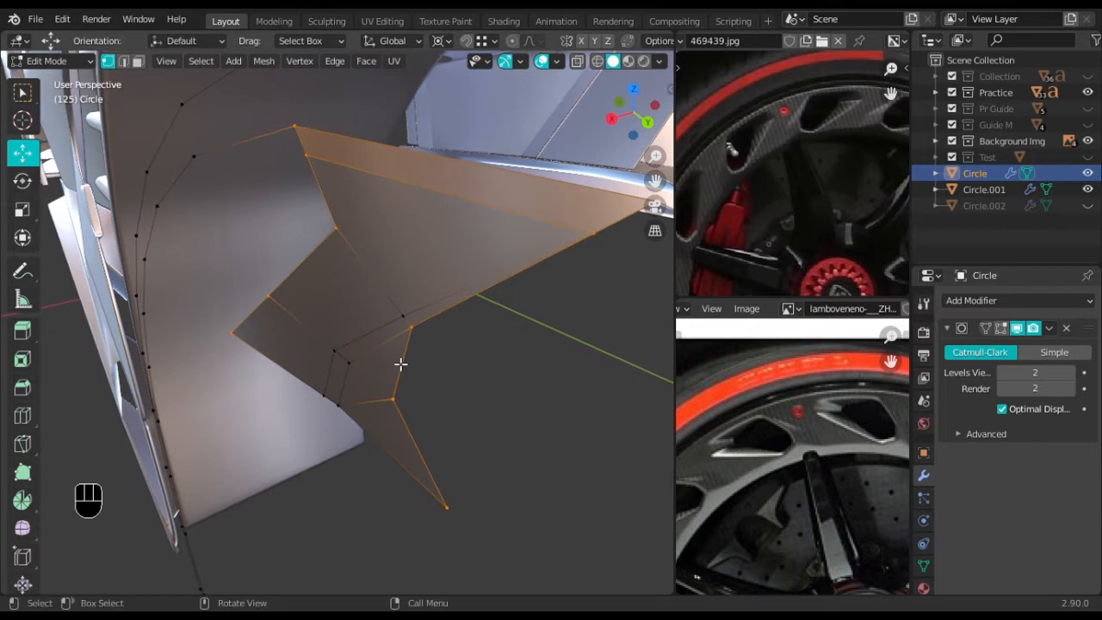
{"action": "middle_click_drag", "start_coordinate": [406, 352], "coordinate": [382, 364]}
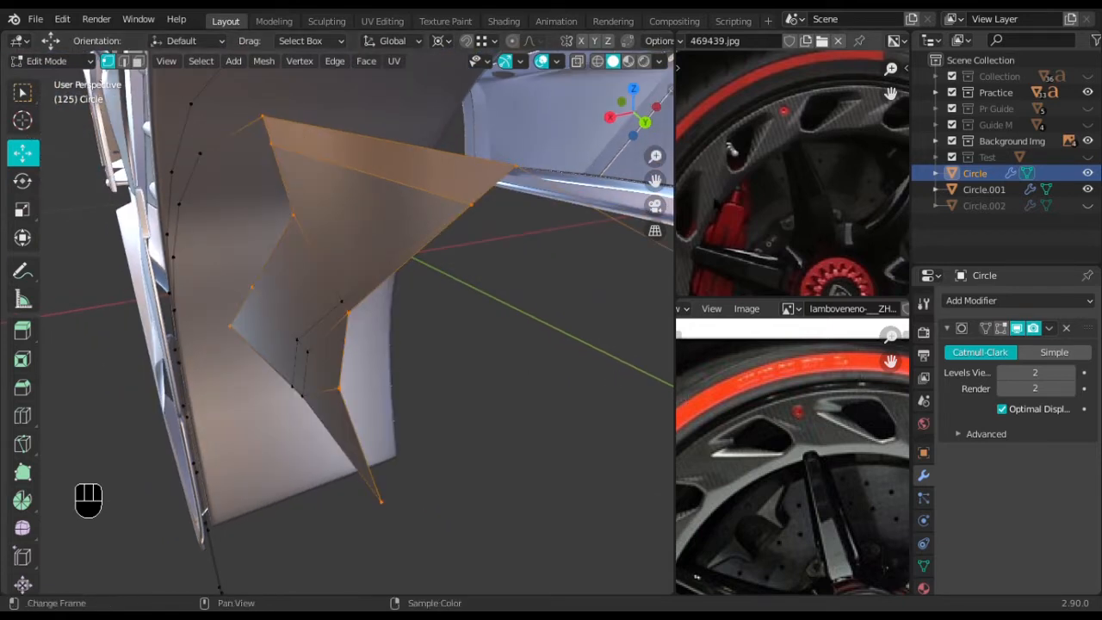
{"action": "middle_click_drag", "start_coordinate": [310, 318], "coordinate": [390, 300]}
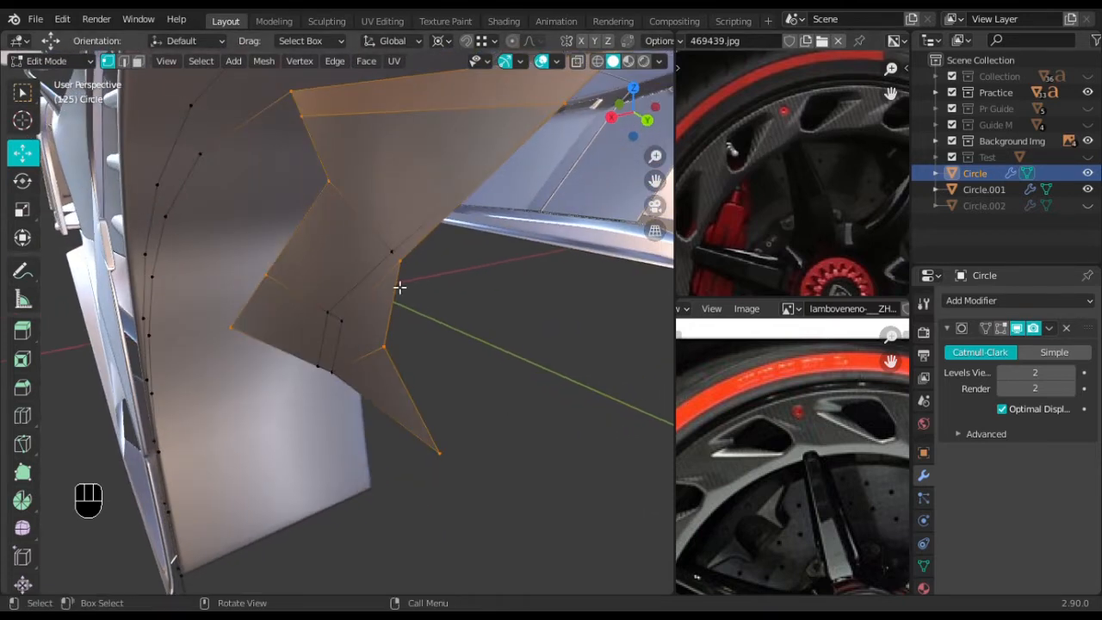
Select the two middle vertices of the patch's right outline and shift them outward along X
{"action": "left_click", "coordinate": [401, 276]}
{"action": "left_click", "coordinate": [391, 362], "text": "ctrl"}
{"action": "middle_click_drag", "start_coordinate": [352, 374], "coordinate": [377, 382]}
{"action": "key", "text": "g"}
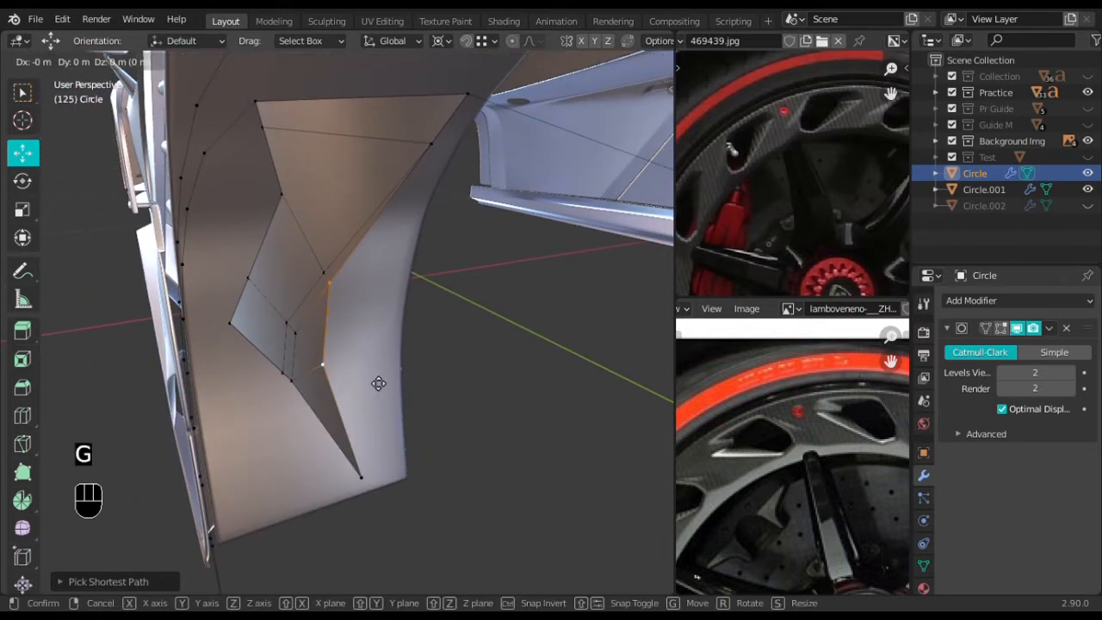
{"action": "left_click", "coordinate": [307, 414]}
{"action": "middle_click_drag", "start_coordinate": [307, 414], "coordinate": [460, 298]}
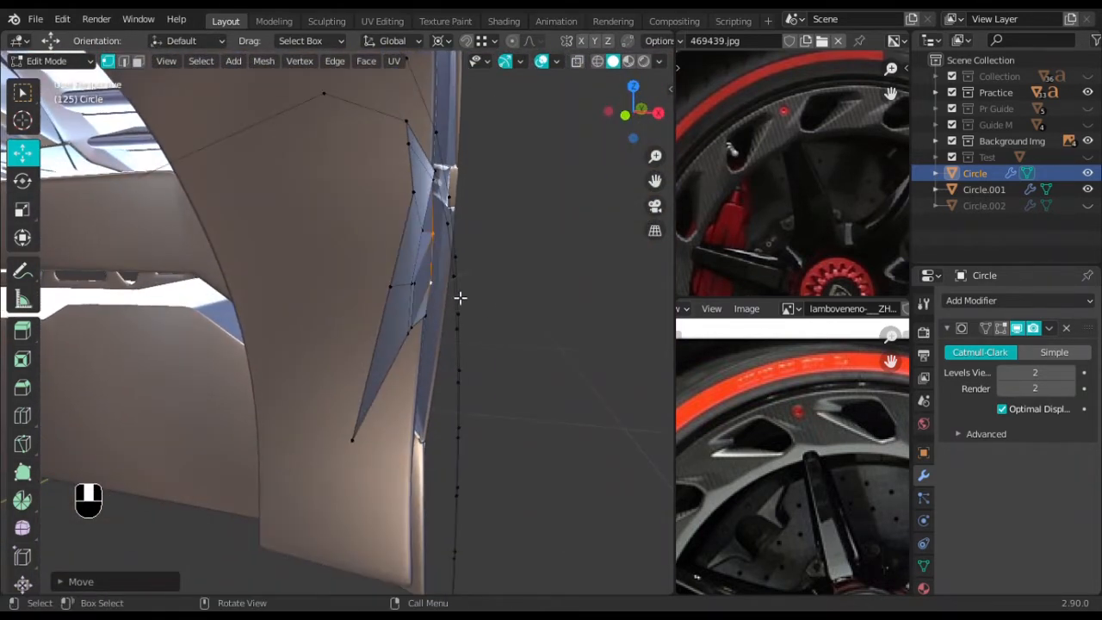
{"action": "key", "text": "g"}
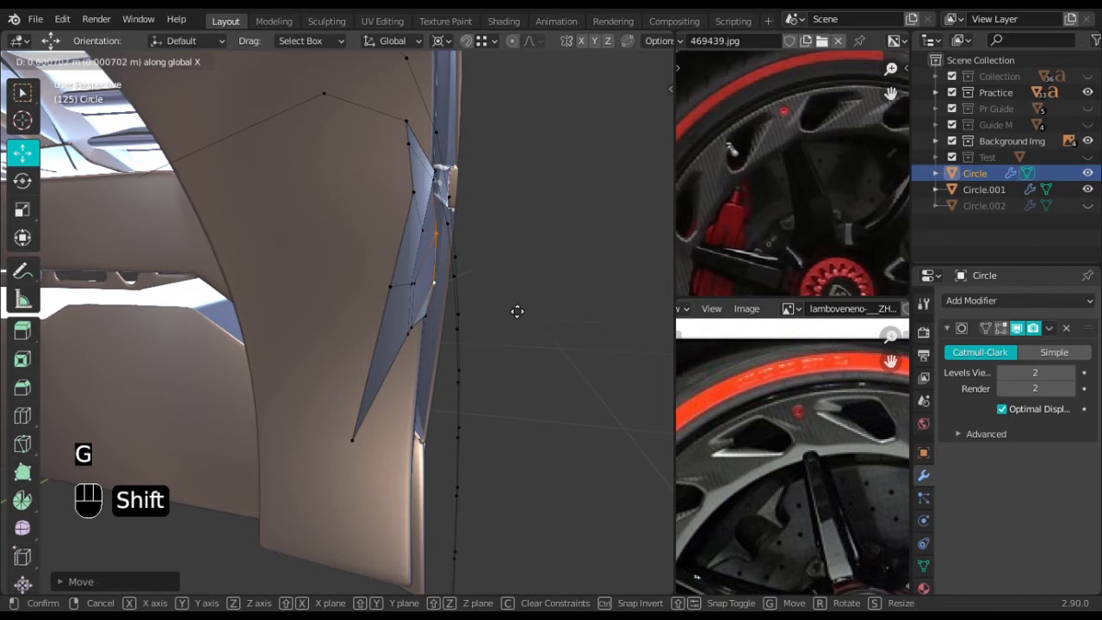
{"action": "left_click", "coordinate": [526, 313]}
{"action": "middle_click_drag", "start_coordinate": [525, 312], "coordinate": [388, 332]}
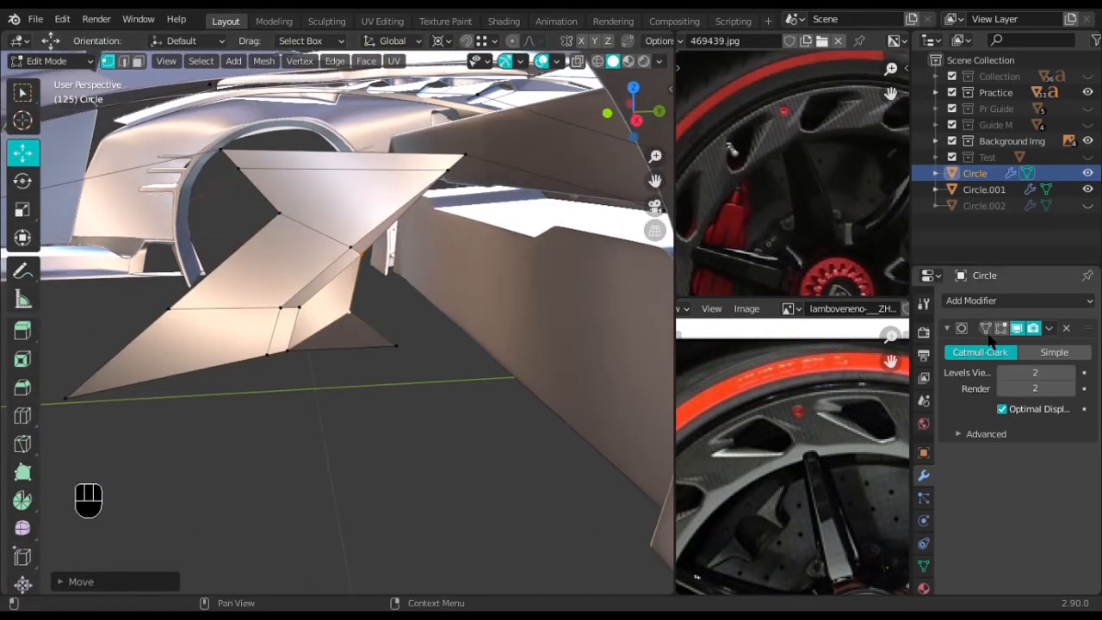
Turn on the Subdivision modifier's Edit Mode display for the rim mesh
{"action": "left_click", "coordinate": [1000, 328]}
{"action": "mouse_move", "coordinate": [481, 310]}
{"action": "middle_mouse_down"}
{"action": "mouse_move", "coordinate": [443, 315]}
{"action": "mouse_move", "coordinate": [482, 232]}
{"action": "mouse_move", "coordinate": [381, 297]}
{"action": "mouse_move", "coordinate": [366, 366]}
{"action": "middle_mouse_up"}
{"action": "key", "text": "shift+z"}
{"action": "key", "text": "shift+z"}
Select the patch's left and right side outlines as edges, excluding the two horizontal edges across its top
{"action": "left_click", "coordinate": [366, 367]}
{"action": "left_click", "coordinate": [421, 236], "text": "ctrl"}
{"action": "middle_click_drag", "start_coordinate": [254, 379], "coordinate": [344, 359], "text": "shift"}
{"action": "left_click", "coordinate": [363, 207], "text": "ctrl"}
{"action": "left_click", "coordinate": [241, 350], "text": "shift"}
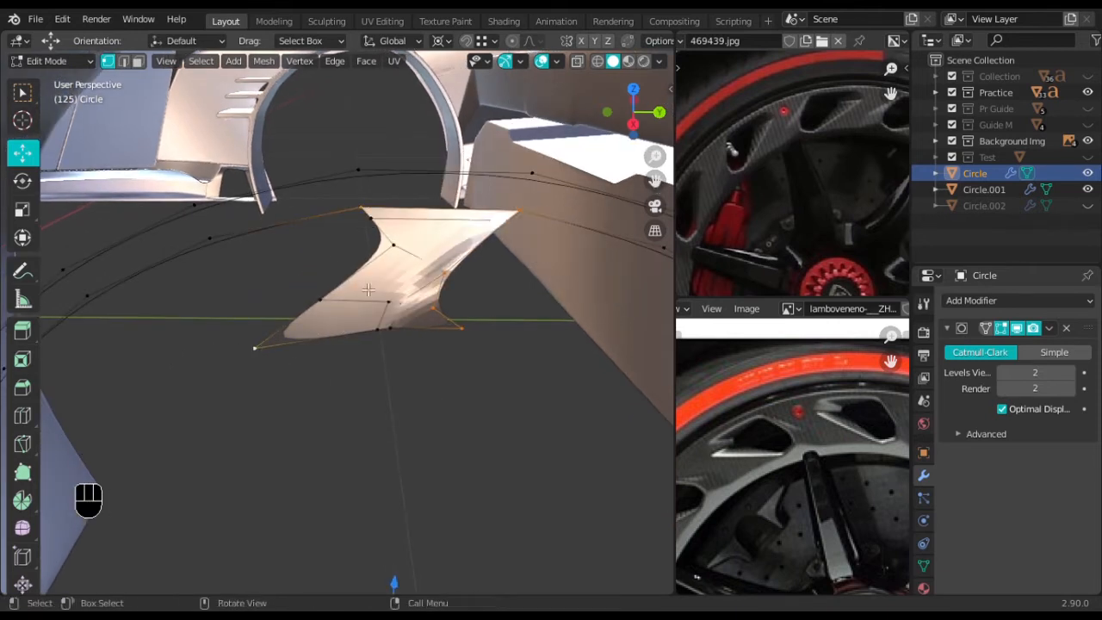
{"action": "key", "text": "ctrl+z"}
{"action": "left_click", "coordinate": [287, 353], "text": "ctrl"}
{"action": "middle_click_drag", "start_coordinate": [287, 353], "coordinate": [359, 221]}
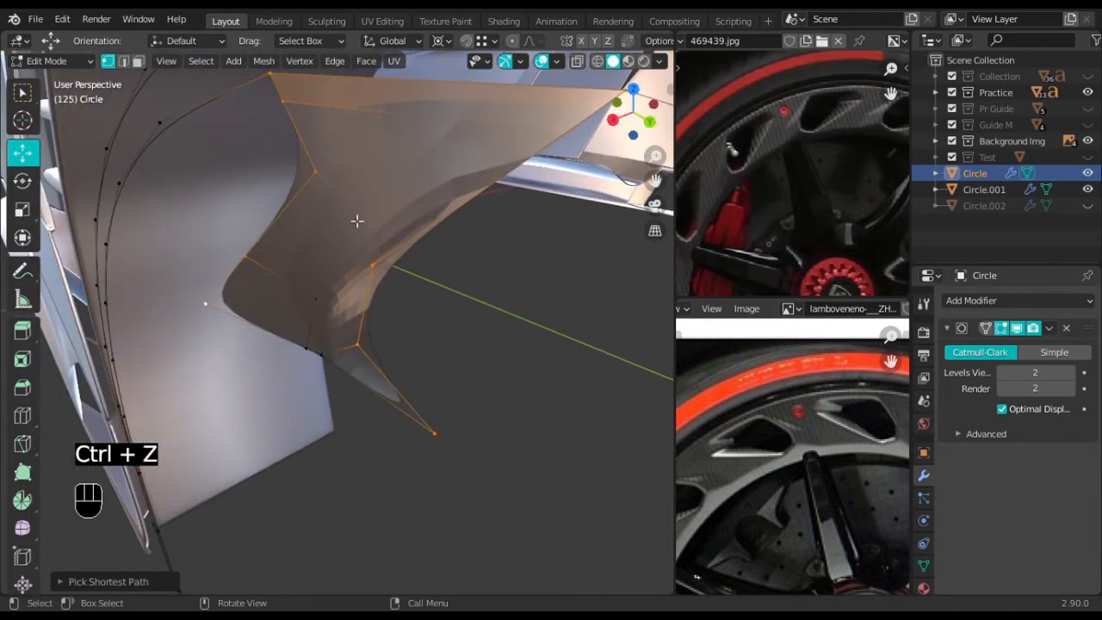
{"action": "left_click", "coordinate": [124, 62]}
{"action": "left_click", "coordinate": [406, 112], "text": "shift"}
{"action": "left_click", "coordinate": [408, 86], "text": "shift"}
Extrude the selected side outlines about 0.003 m inward along X to form the opening walls
{"action": "middle_click_drag", "start_coordinate": [421, 230], "coordinate": [368, 339]}
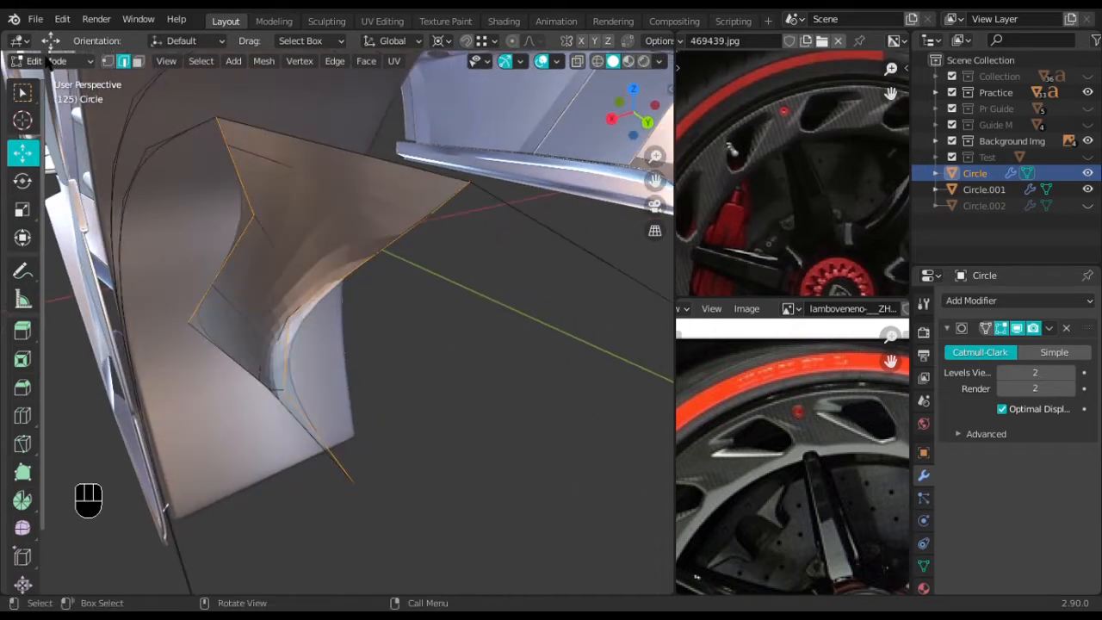
{"action": "middle_click_drag", "start_coordinate": [442, 485], "coordinate": [408, 465]}
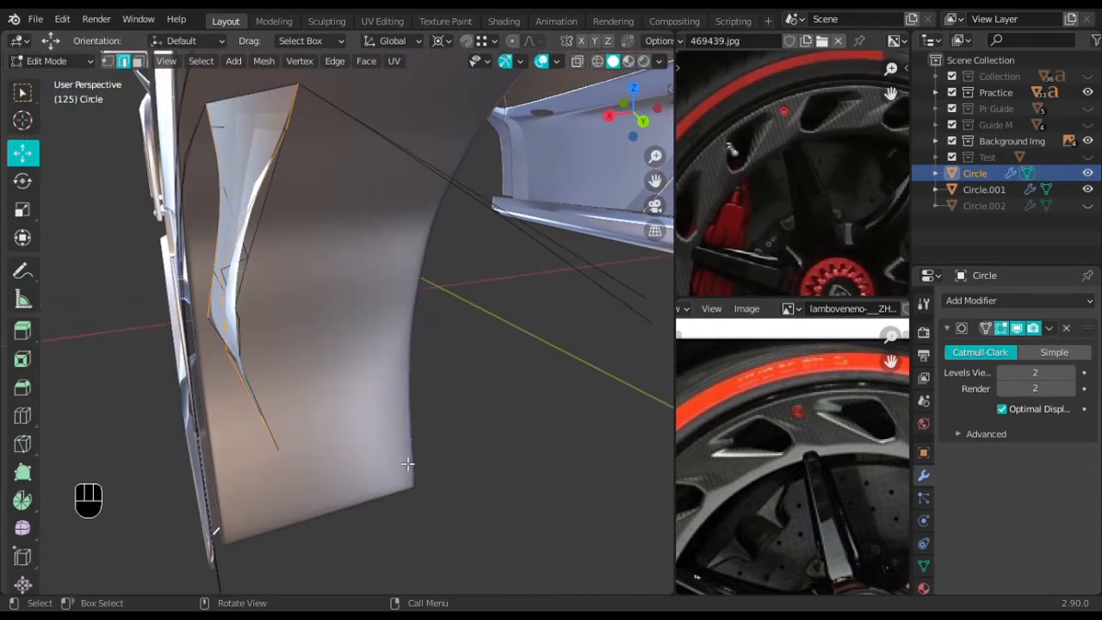
{"action": "key", "text": "e"}
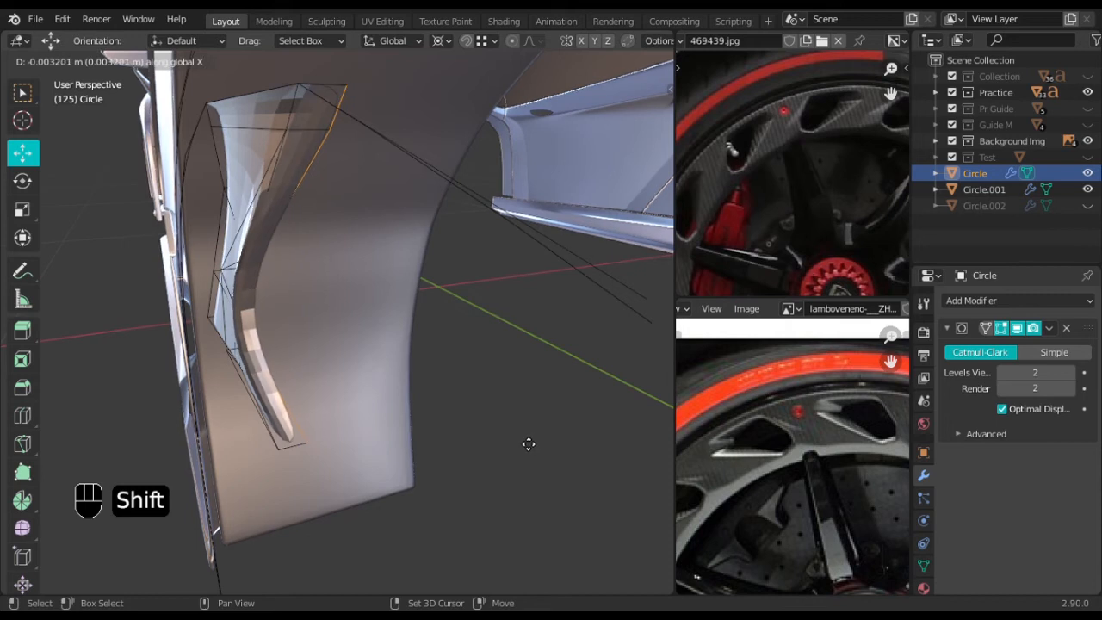
{"action": "left_click", "coordinate": [529, 444]}
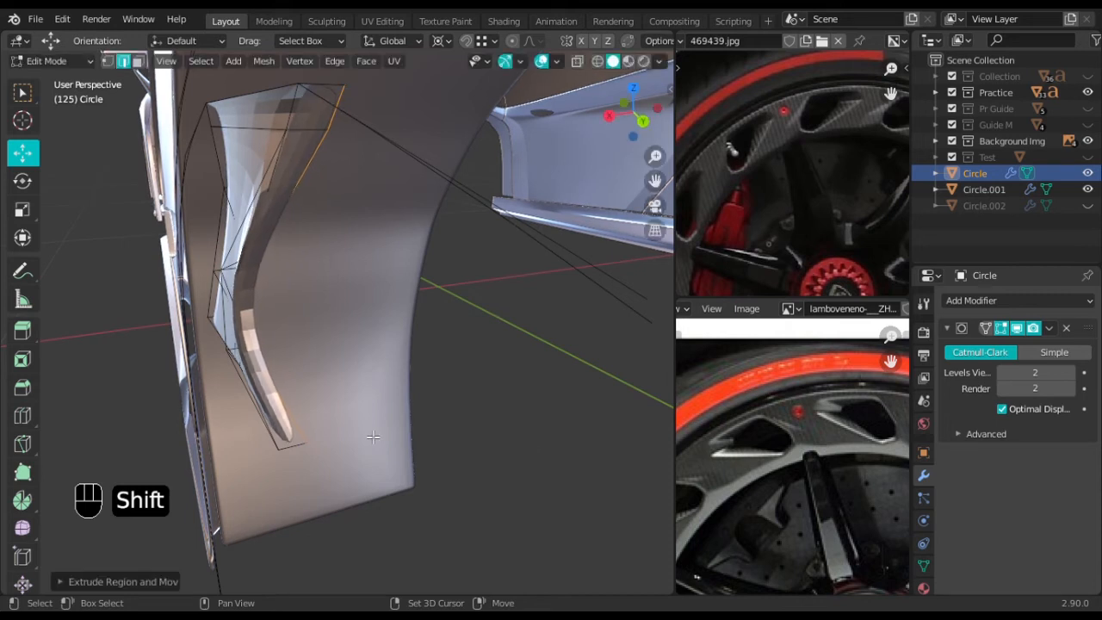
Select the two rear wall vertices behind the patch's upper-left corner and move them further inward along X
{"action": "middle_click_drag", "start_coordinate": [522, 442], "coordinate": [344, 258]}
{"action": "left_click", "coordinate": [108, 62]}
{"action": "middle_click_drag", "start_coordinate": [284, 258], "coordinate": [442, 278]}
{"action": "scroll", "coordinate": [443, 278], "scroll_direction": "down", "scroll_amount": 2}
{"action": "left_click_drag", "start_coordinate": [269, 447], "coordinate": [430, 319], "text": "ctrl"}
{"action": "mouse_move", "coordinate": [438, 319]}
{"action": "middle_mouse_down"}
{"action": "mouse_move", "coordinate": [269, 308]}
{"action": "mouse_move", "coordinate": [433, 316]}
{"action": "mouse_move", "coordinate": [564, 293]}
{"action": "mouse_move", "coordinate": [569, 268]}
{"action": "middle_mouse_up"}
{"action": "key", "text": "shift+z"}
{"action": "left_click_drag", "start_coordinate": [568, 151], "coordinate": [418, 411], "text": "ctrl"}
{"action": "mouse_move", "coordinate": [335, 241]}
{"action": "middle_mouse_down"}
{"action": "mouse_move", "coordinate": [490, 293]}
{"action": "mouse_move", "coordinate": [493, 263]}
{"action": "mouse_move", "coordinate": [541, 253]}
{"action": "middle_mouse_up"}
{"action": "key", "text": "shift+z"}
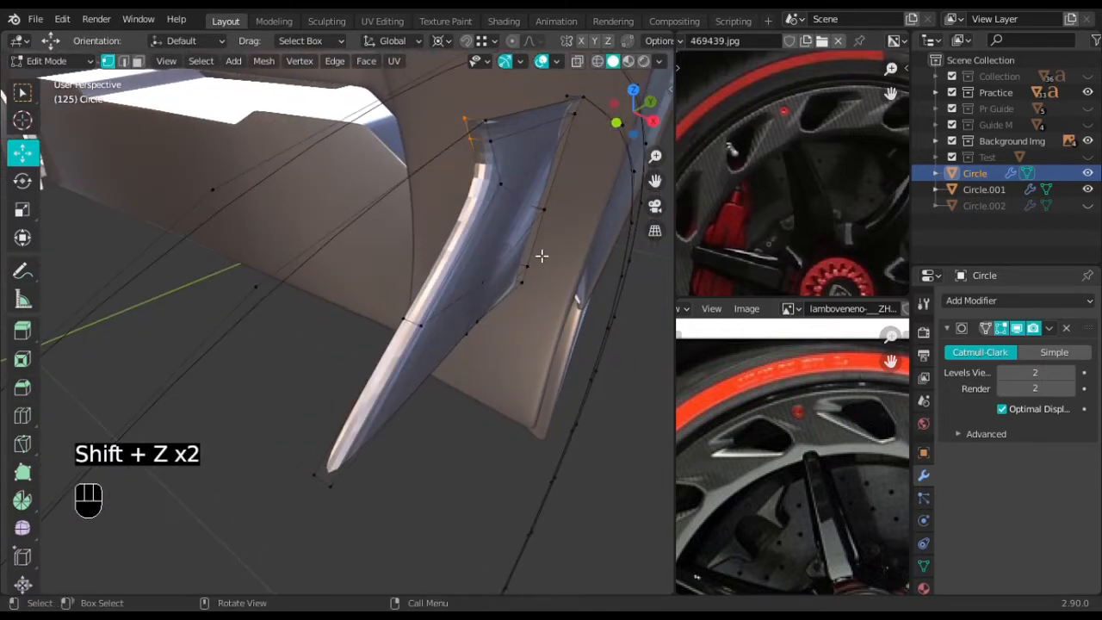
{"action": "key", "text": "g"}
{"action": "key", "text": "x"}
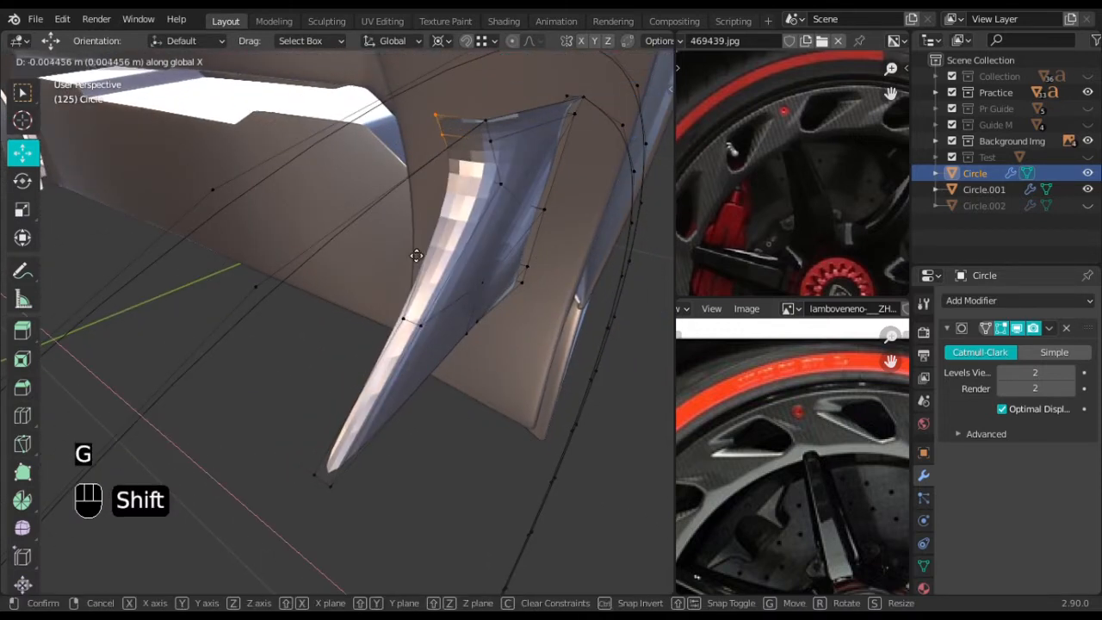
{"action": "left_click", "coordinate": [386, 233]}
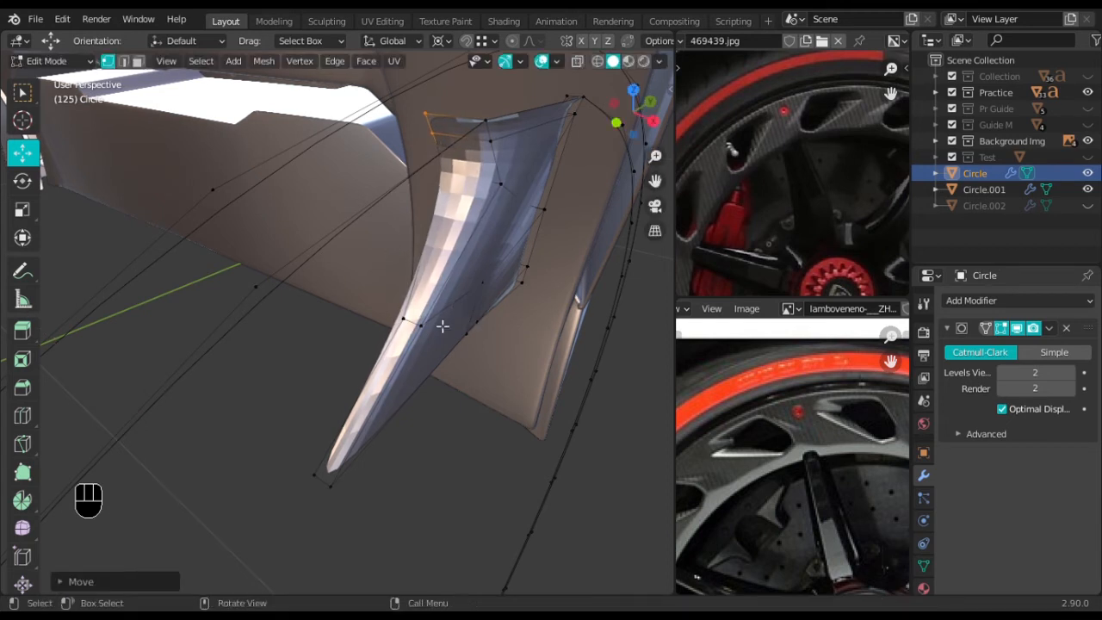
Move the rear wall vertex at the left outline's lower bend about 0.0028 m inward along X
{"action": "middle_click_drag", "start_coordinate": [434, 328], "coordinate": [470, 328]}
{"action": "key", "text": "g"}
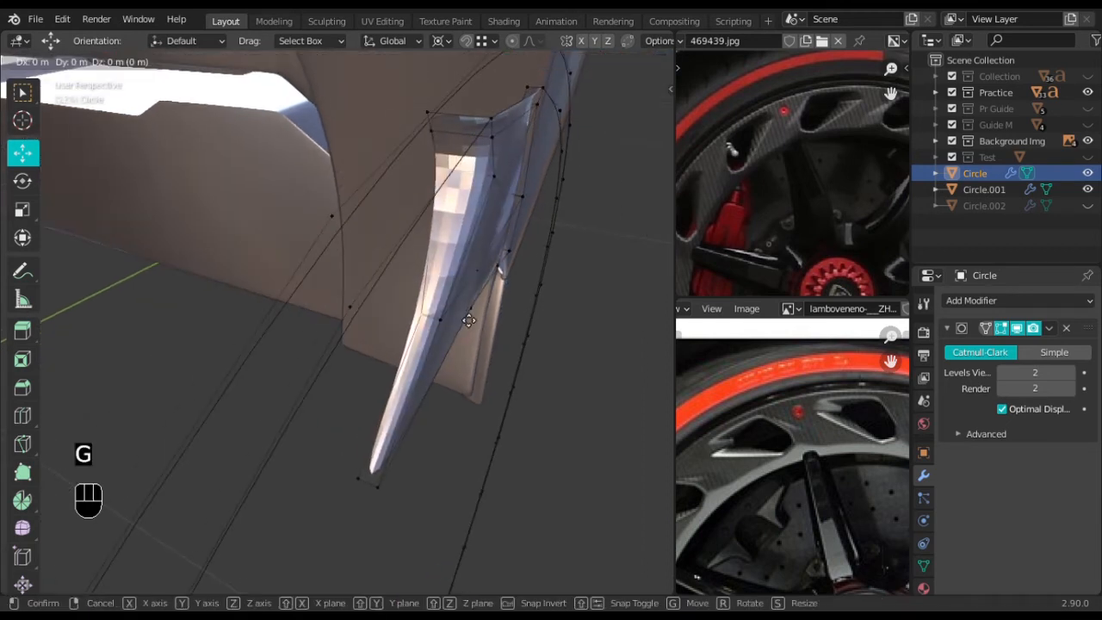
{"action": "key", "text": "x"}
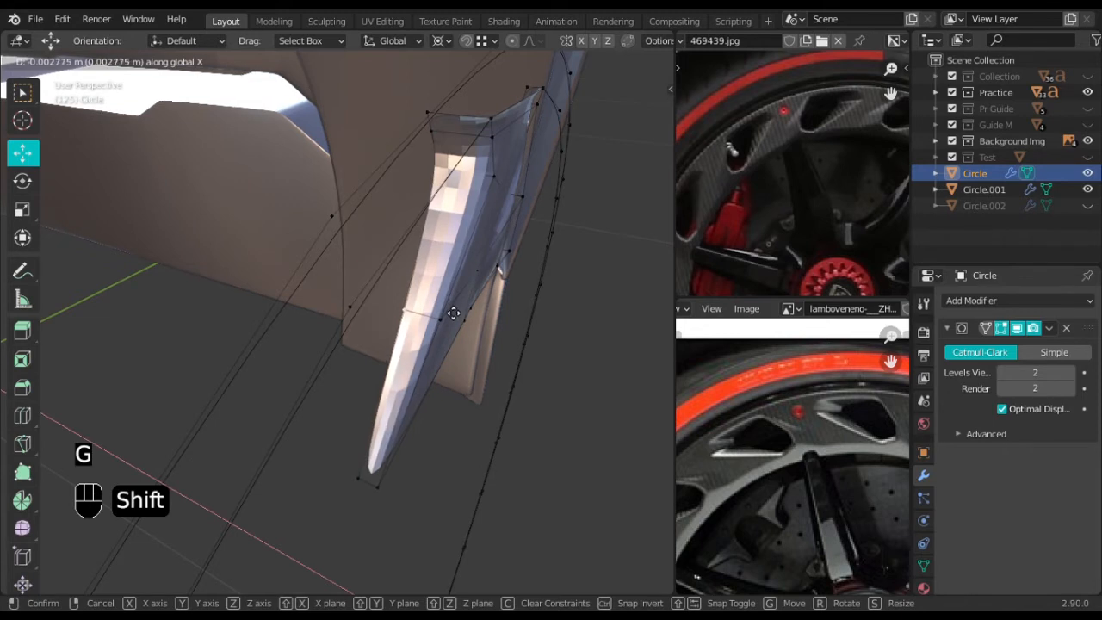
{"action": "left_click", "coordinate": [454, 312]}
{"action": "middle_click_drag", "start_coordinate": [450, 315], "coordinate": [431, 327]}
Reselect the two rear wall vertices behind the upper-left corner and move them down and left in Right view
{"action": "key", "text": "KP_3"}
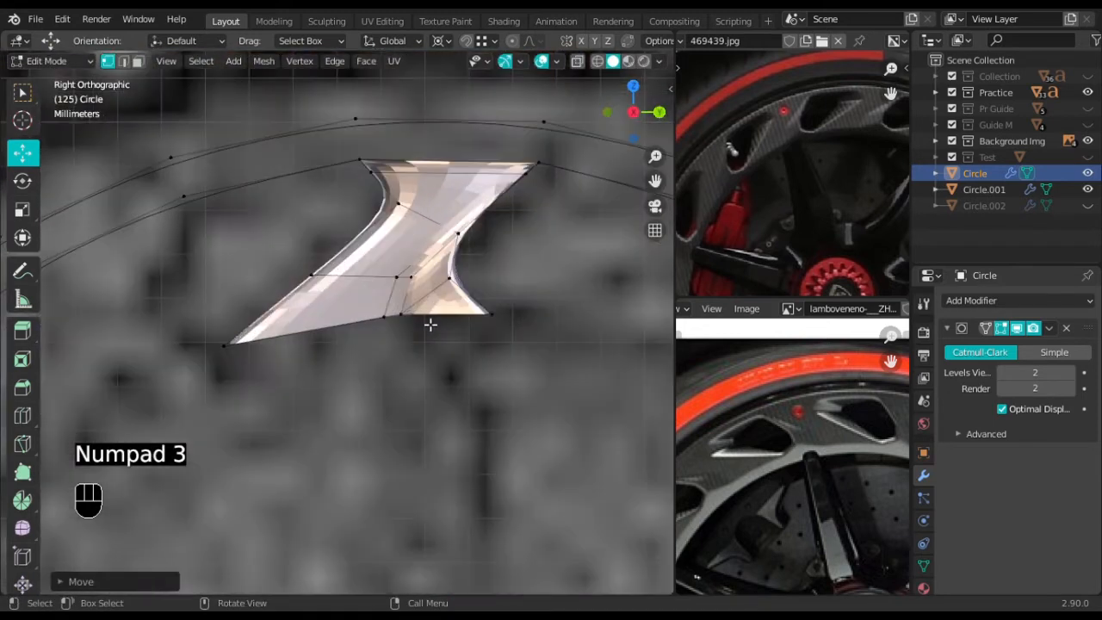
{"action": "scroll", "coordinate": [430, 325], "scroll_direction": "down", "scroll_amount": 1}
{"action": "scroll", "coordinate": [430, 319], "scroll_direction": "up", "scroll_amount": 3}
{"action": "middle_click_drag", "start_coordinate": [402, 162], "coordinate": [335, 240]}
{"action": "key", "text": "shift+z"}
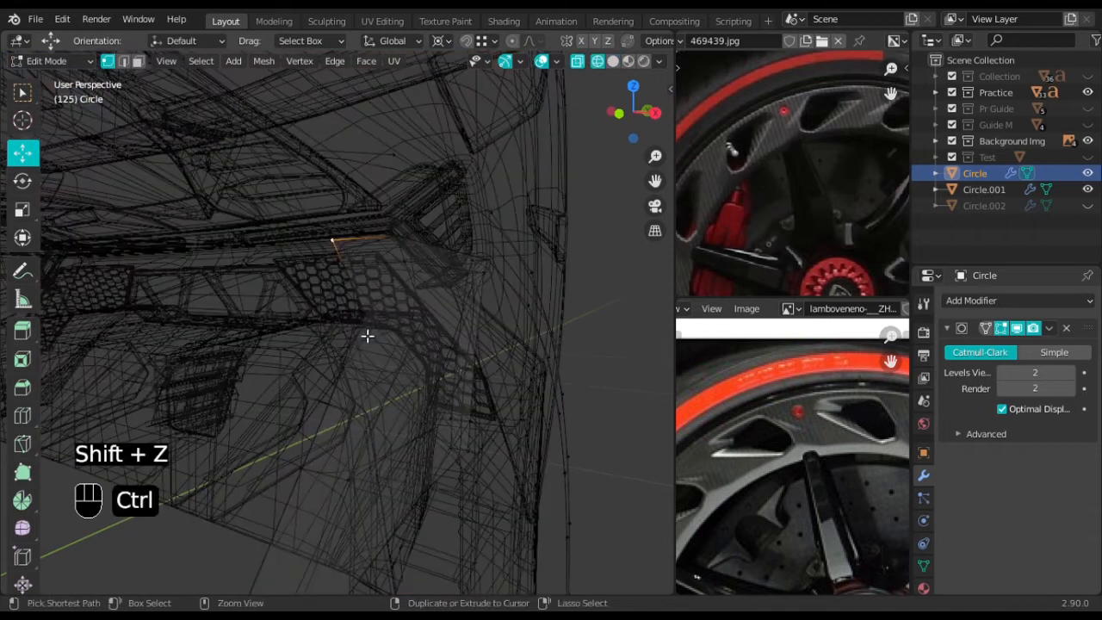
{"action": "left_click", "coordinate": [371, 337], "text": "ctrl"}
{"action": "mouse_move", "coordinate": [426, 376]}
{"action": "middle_mouse_down"}
{"action": "mouse_move", "coordinate": [381, 376]}
{"action": "mouse_move", "coordinate": [400, 380]}
{"action": "mouse_move", "coordinate": [387, 383]}
{"action": "middle_mouse_up"}
{"action": "key", "text": "shift+z"}
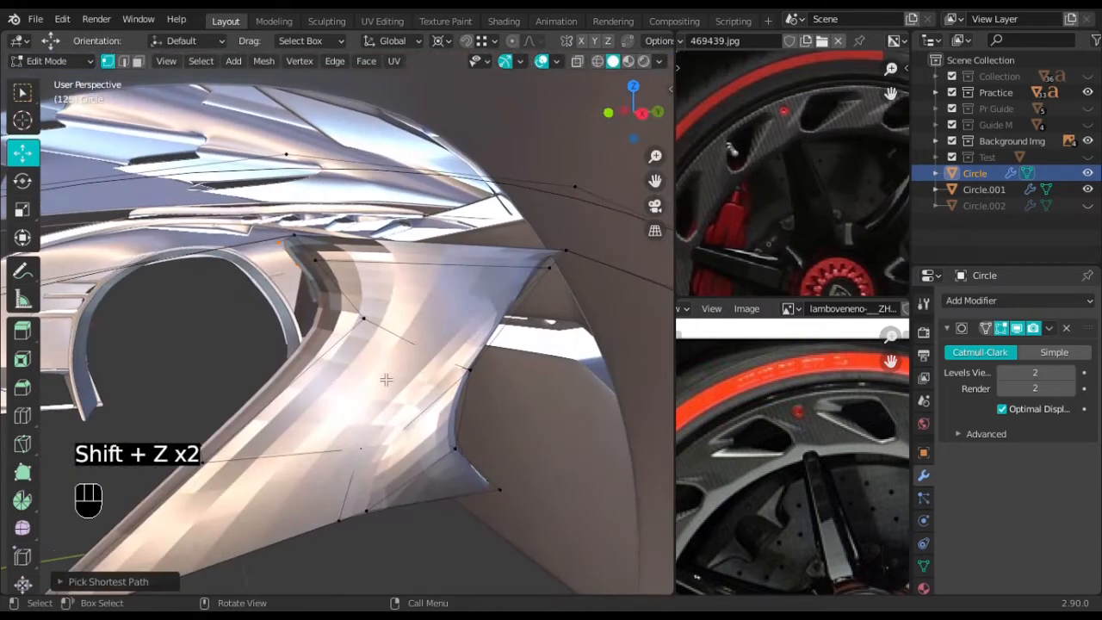
{"action": "key", "text": "KP_3"}
{"action": "key", "text": "g"}
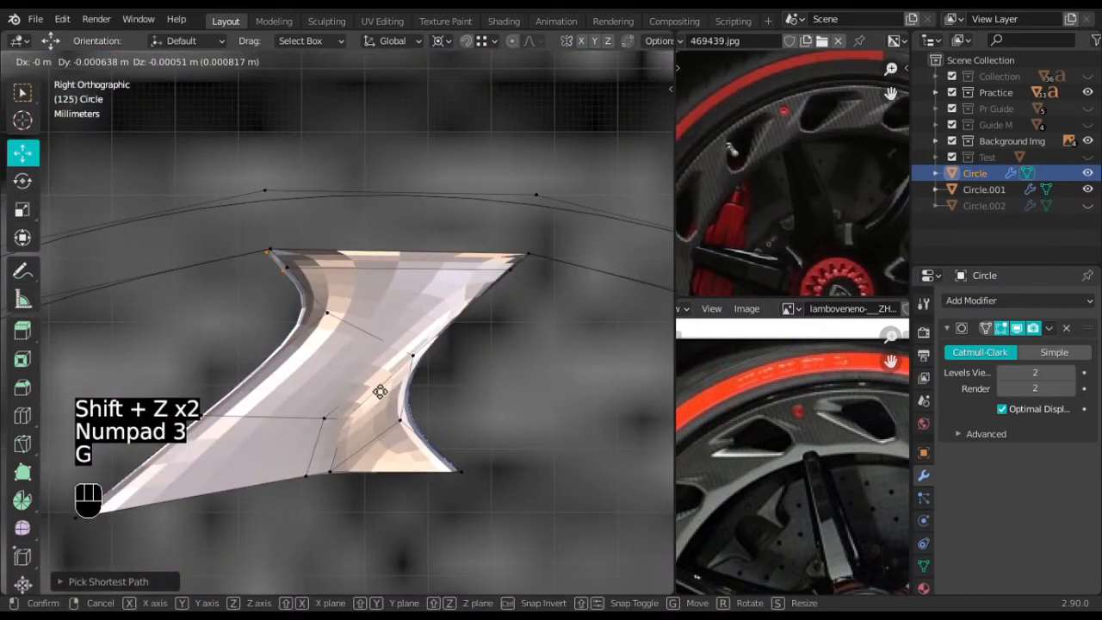
{"action": "left_click", "coordinate": [80, 549]}
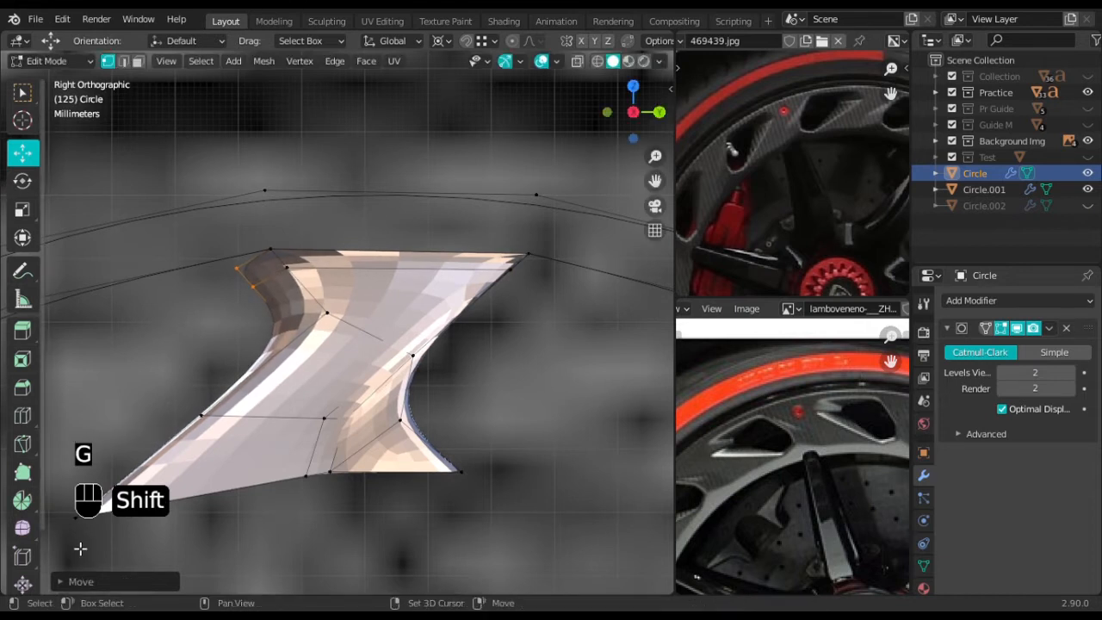
Include the rear vertex at the left waist and shift all three rear wall vertices slightly further down and left
{"action": "key", "text": "shift+z"}
{"action": "scroll", "coordinate": [304, 420], "scroll_direction": "up", "scroll_amount": 5}
{"action": "key", "text": "g"}
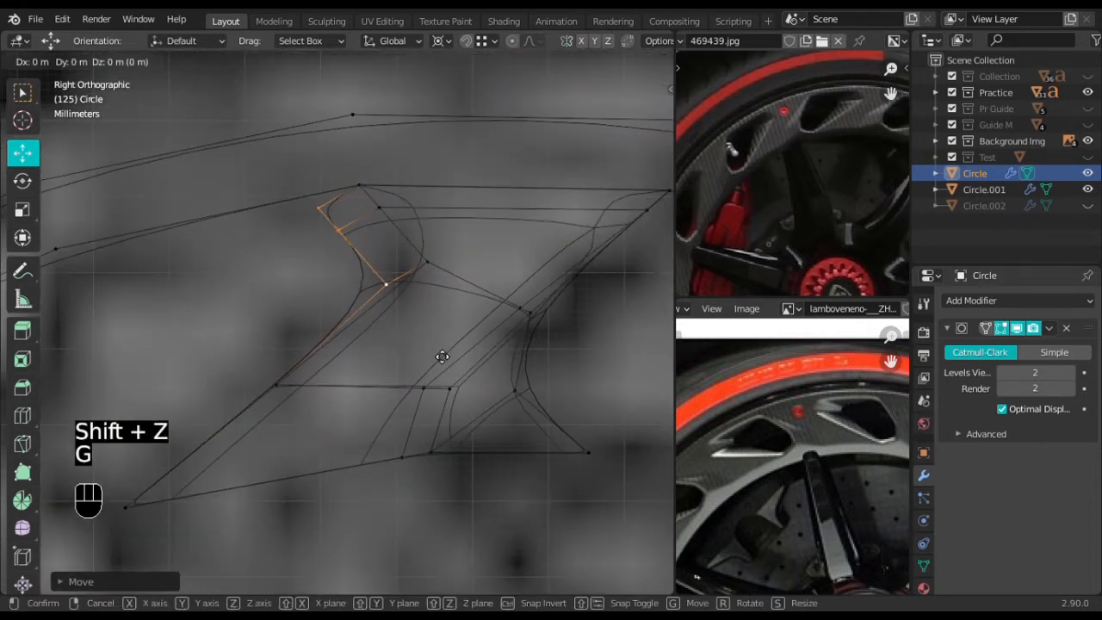
{"action": "left_click", "coordinate": [285, 465]}
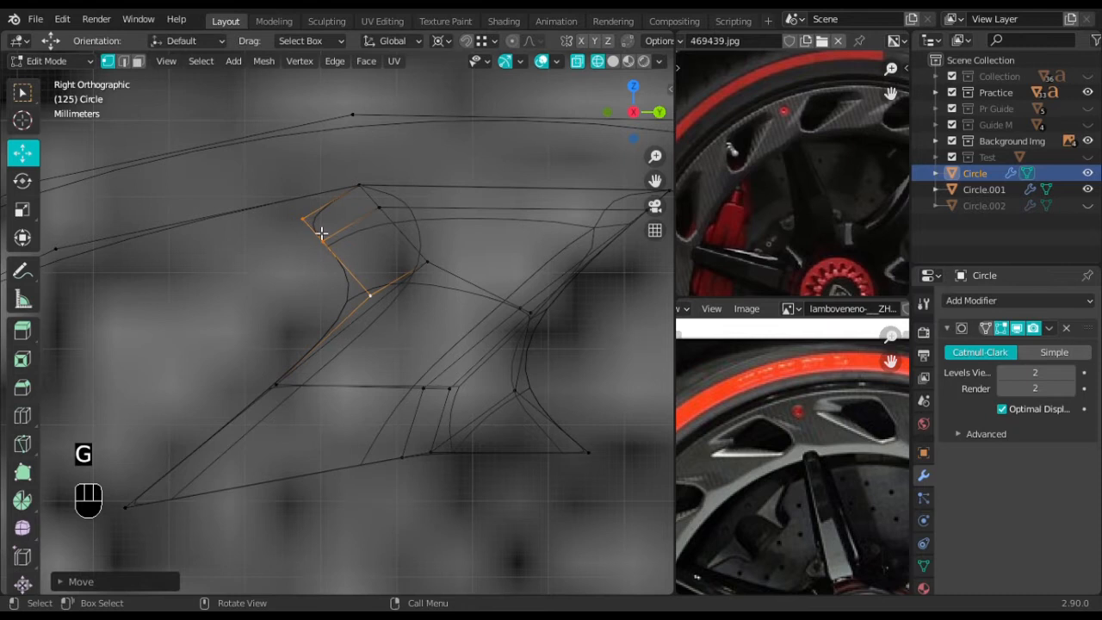
Move the upper two rear wall vertices slightly down and right, and slide the waist's rear vertex toward them
{"action": "key", "text": "g"}
{"action": "key", "text": "g"}
{"action": "key", "text": "g"}
{"action": "left_click", "coordinate": [317, 229]}
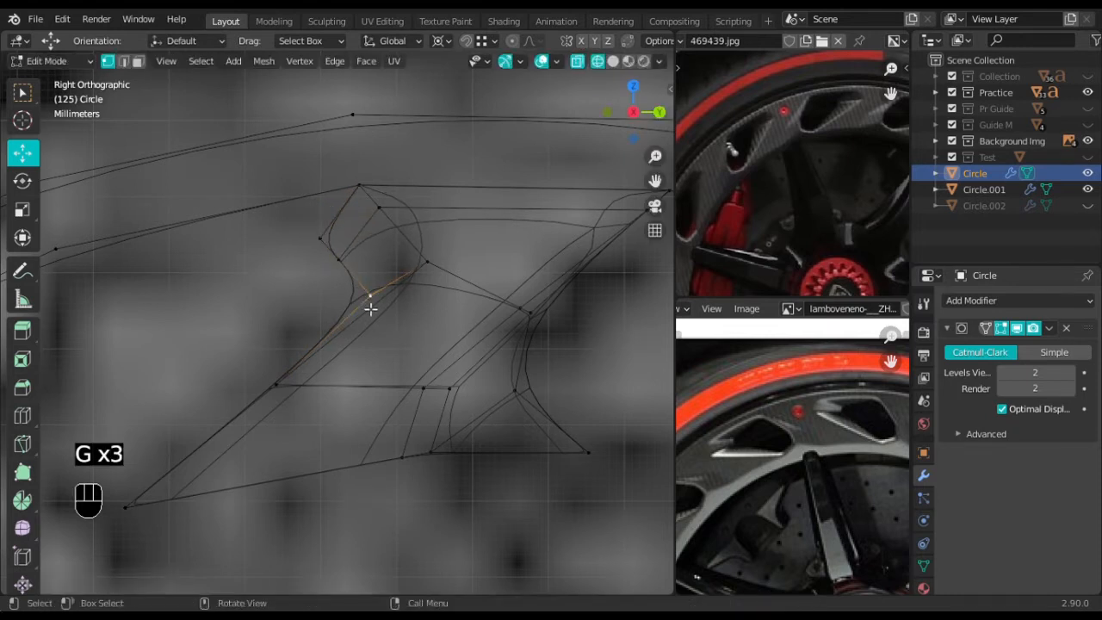
{"action": "key", "text": "g"}
{"action": "key", "text": "g"}
{"action": "left_click", "coordinate": [348, 287]}
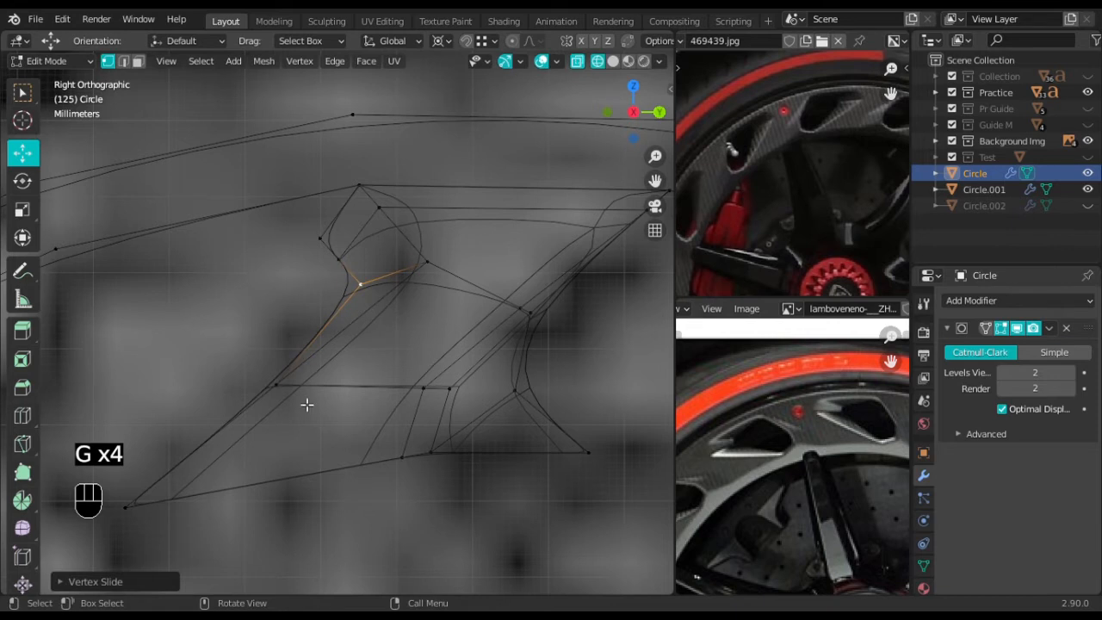
Move the rear wall vertex at the left outline's lower bend slightly up and left in Right view
{"action": "left_click", "coordinate": [287, 403]}
{"action": "middle_click_drag", "start_coordinate": [317, 397], "coordinate": [352, 413]}
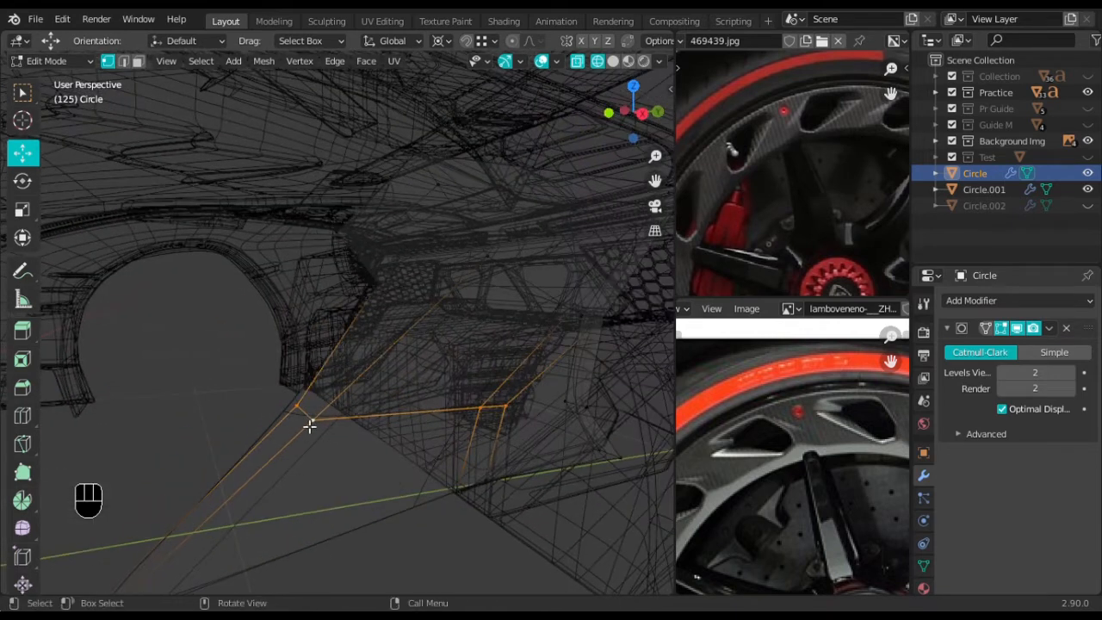
{"action": "key", "text": "KP_3"}
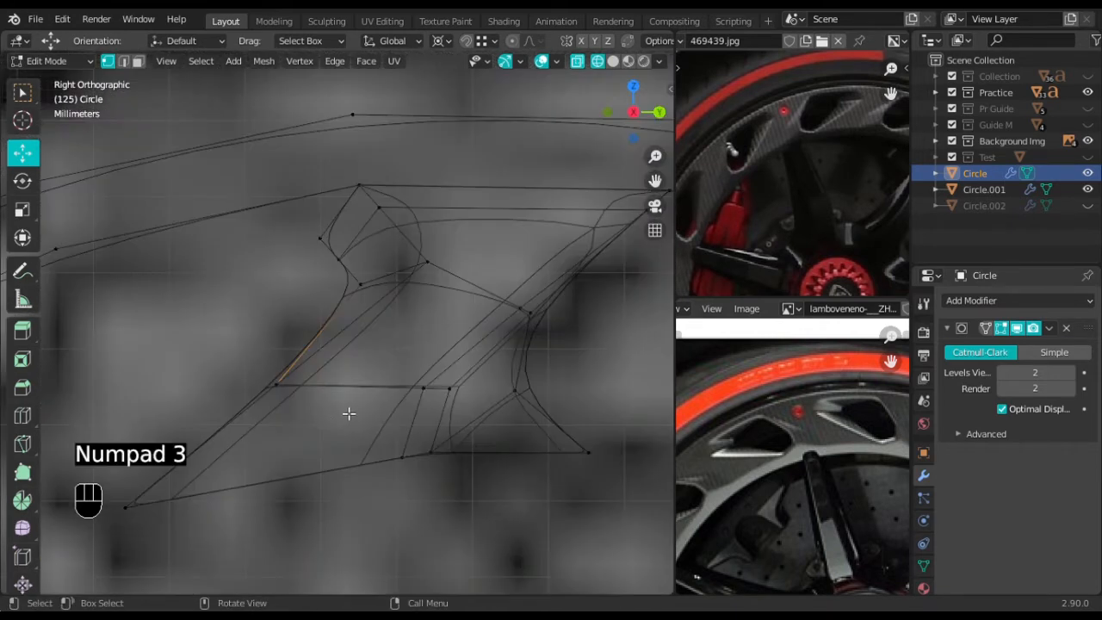
{"action": "key", "text": "g"}
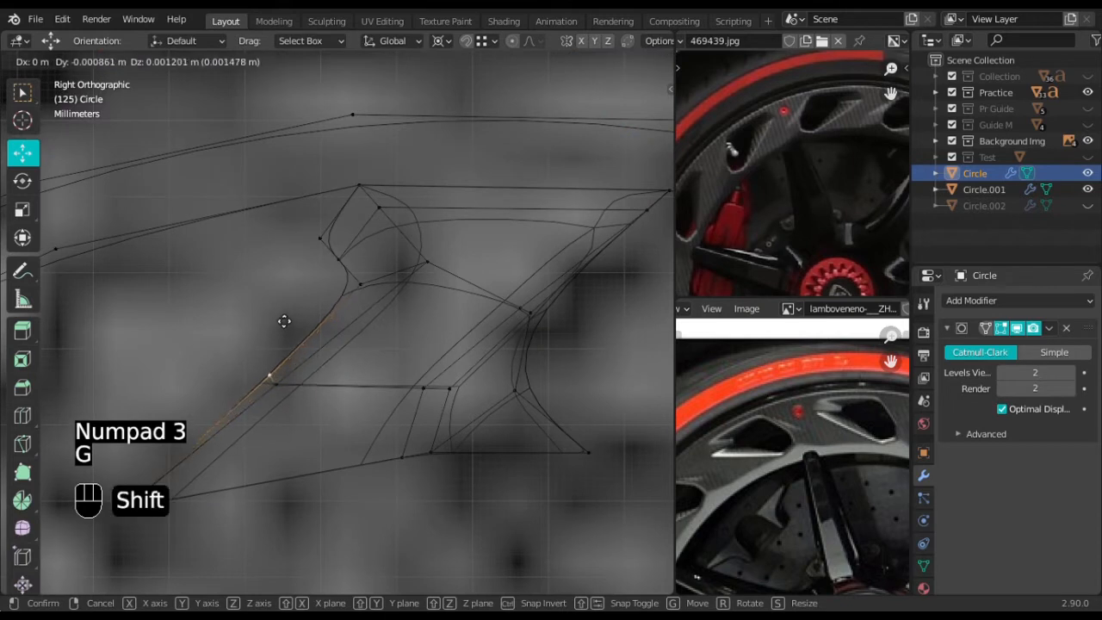
{"action": "left_click", "coordinate": [261, 285]}
{"action": "middle_click_drag", "start_coordinate": [395, 442], "coordinate": [468, 370], "text": "shift"}
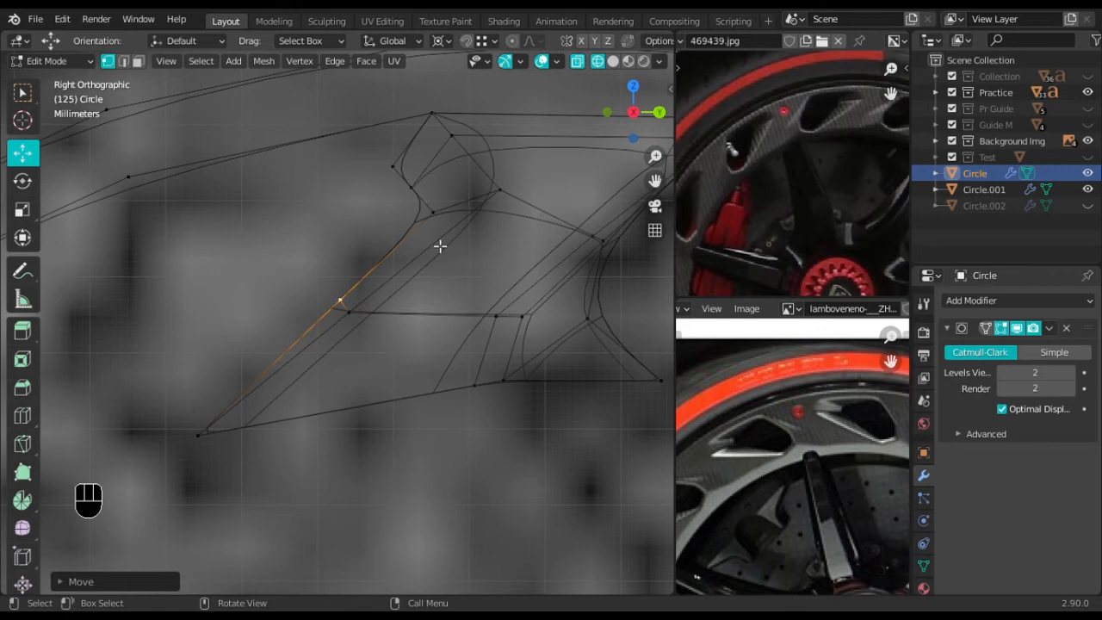
Add a centred lengthwise loop cut along the patch's right side wall
{"action": "middle_click_drag", "start_coordinate": [230, 433], "coordinate": [261, 526]}
{"action": "mouse_move", "coordinate": [394, 479]}
{"action": "middle_mouse_down"}
{"action": "mouse_move", "coordinate": [319, 474]}
{"action": "mouse_move", "coordinate": [438, 381]}
{"action": "mouse_move", "coordinate": [372, 374]}
{"action": "mouse_move", "coordinate": [588, 358]}
{"action": "mouse_move", "coordinate": [489, 361]}
{"action": "mouse_move", "coordinate": [447, 342]}
{"action": "mouse_move", "coordinate": [346, 341]}
{"action": "middle_mouse_up"}
{"action": "key", "text": "shift+z"}
{"action": "scroll", "coordinate": [416, 327], "scroll_direction": "up", "scroll_amount": 10}
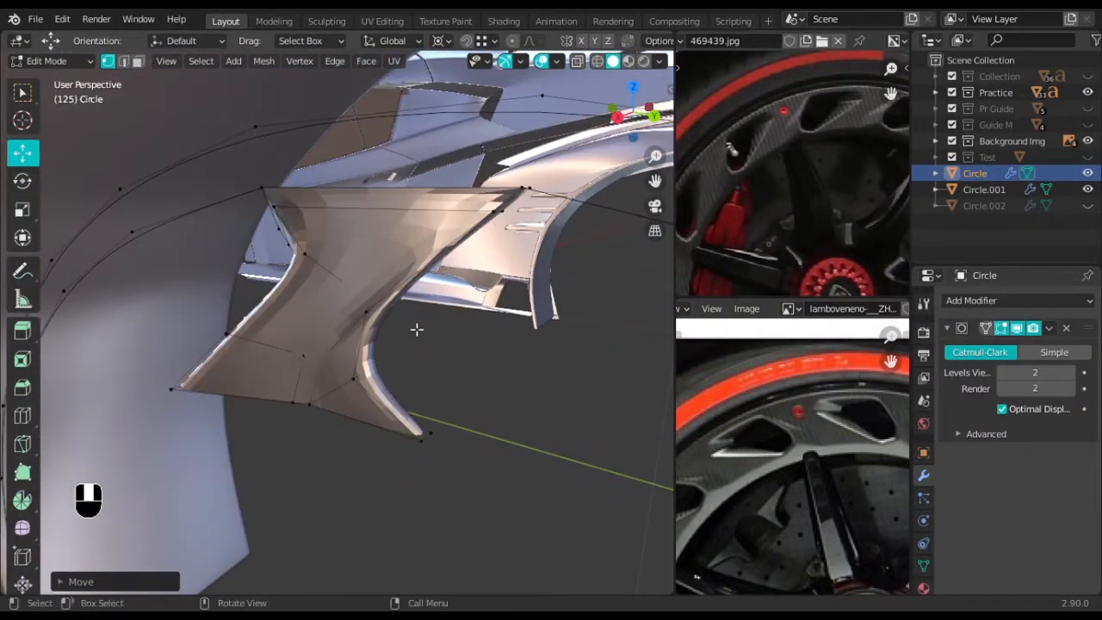
{"action": "middle_click_drag", "start_coordinate": [452, 352], "coordinate": [388, 295]}
{"action": "key", "text": "shift+z"}
{"action": "key", "text": "shift+z"}
{"action": "middle_click_drag", "start_coordinate": [361, 354], "coordinate": [357, 302]}
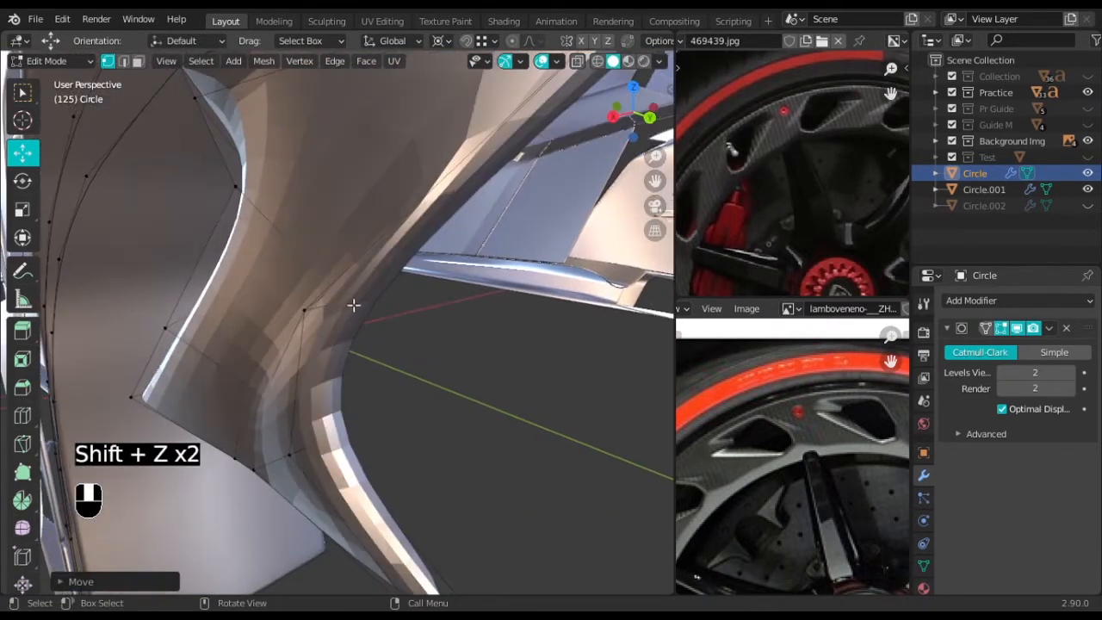
{"action": "key", "text": "ctrl+r"}
{"action": "left_click", "coordinate": [330, 310]}
{"action": "right_click", "coordinate": [332, 310]}
Add a centred lengthwise loop cut along the patch's left side wall
{"action": "middle_click_drag", "start_coordinate": [332, 310], "coordinate": [337, 344]}
{"action": "key", "text": "ctrl+r"}
{"action": "left_click", "coordinate": [336, 346]}
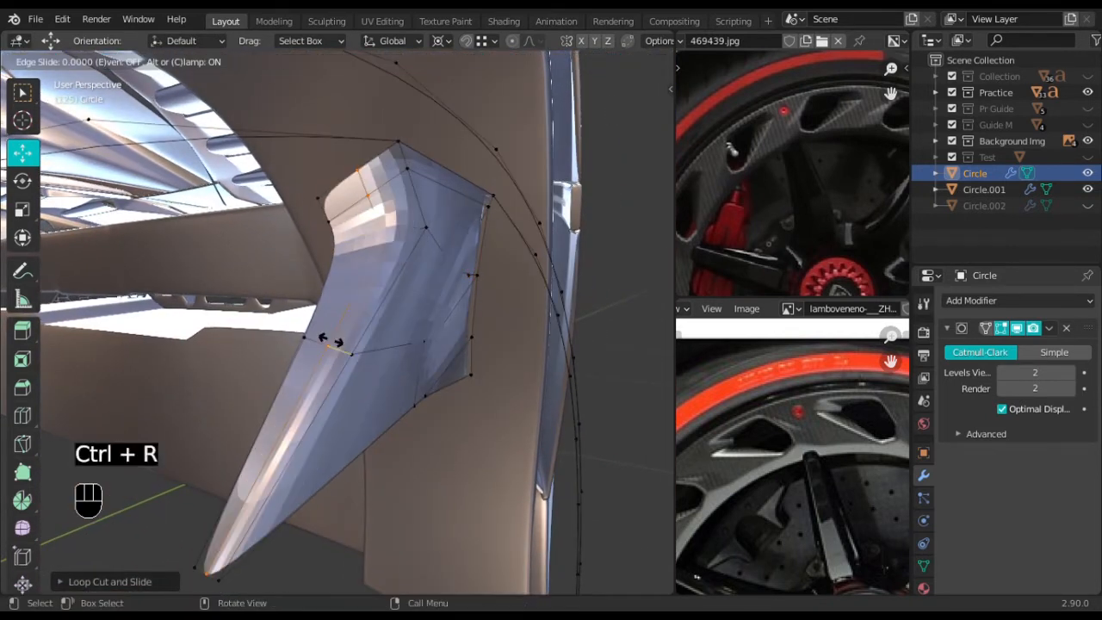
{"action": "right_click", "coordinate": [335, 346]}
Exclude the left wall loop's lower tip from the selection and edge-slide the rest slightly toward the front edge
{"action": "scroll", "coordinate": [307, 408], "scroll_direction": "down", "scroll_amount": 3}
{"action": "left_click_drag", "start_coordinate": [316, 405], "coordinate": [255, 466], "text": "ctrl"}
{"action": "scroll", "coordinate": [356, 372], "scroll_direction": "up", "scroll_amount": 3}
{"action": "key", "text": "g"}
{"action": "key", "text": "g"}
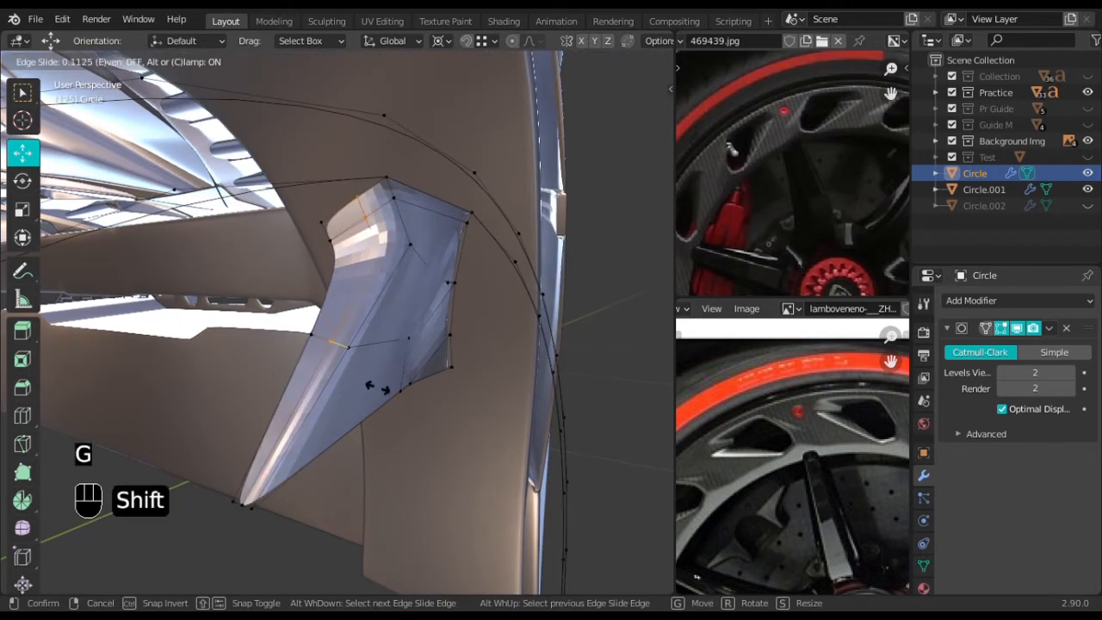
{"action": "left_click", "coordinate": [417, 398]}
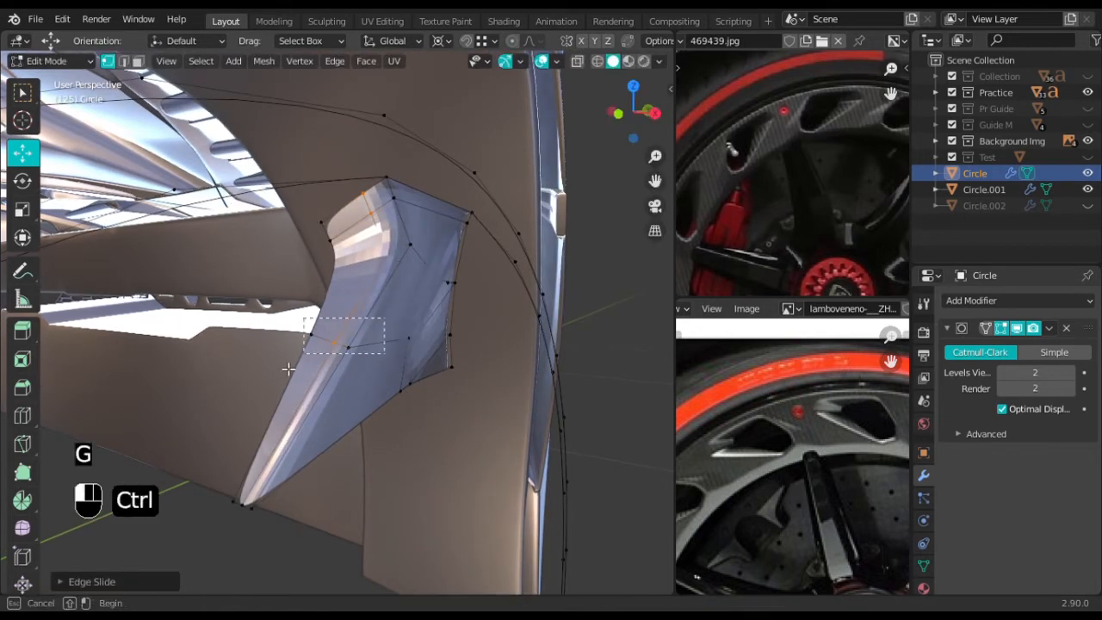
Exclude the left waist's vertex and slide the loop's remaining upper vertices closer to the front edge
{"action": "left_click_drag", "start_coordinate": [376, 327], "coordinate": [322, 367], "text": "ctrl"}
{"action": "scroll", "coordinate": [358, 376], "scroll_direction": "up", "scroll_amount": 2}
{"action": "middle_click_drag", "start_coordinate": [439, 212], "coordinate": [431, 300], "text": "shift"}
{"action": "key", "text": "g"}
{"action": "key", "text": "g"}
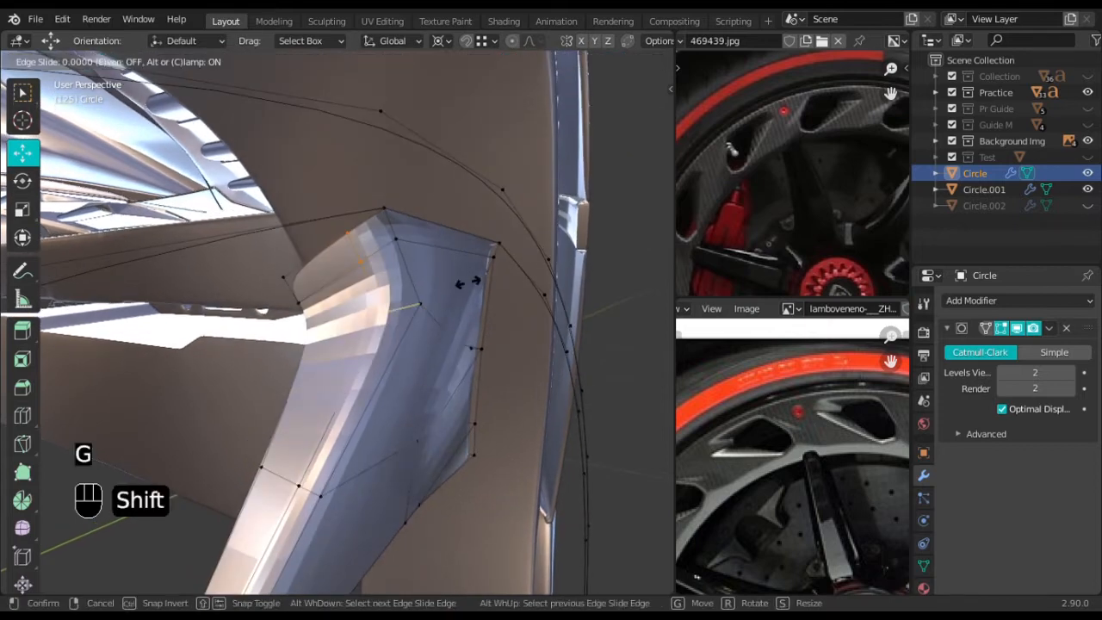
{"action": "left_click", "coordinate": [52, 266]}
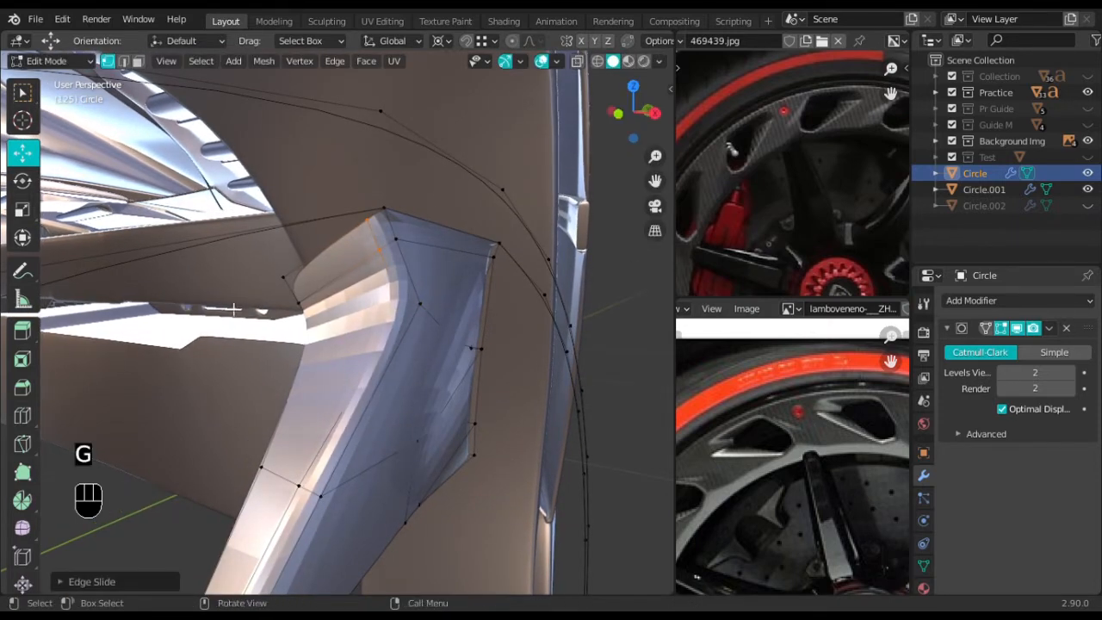
Slide the left wall loop's upper vertices slightly more forward, and slide its waist vertex toward the front edge
{"action": "scroll", "coordinate": [370, 318], "scroll_direction": "down", "scroll_amount": 2}
{"action": "middle_click_drag", "start_coordinate": [383, 320], "coordinate": [425, 302]}
{"action": "key", "text": "g"}
{"action": "key", "text": "g"}
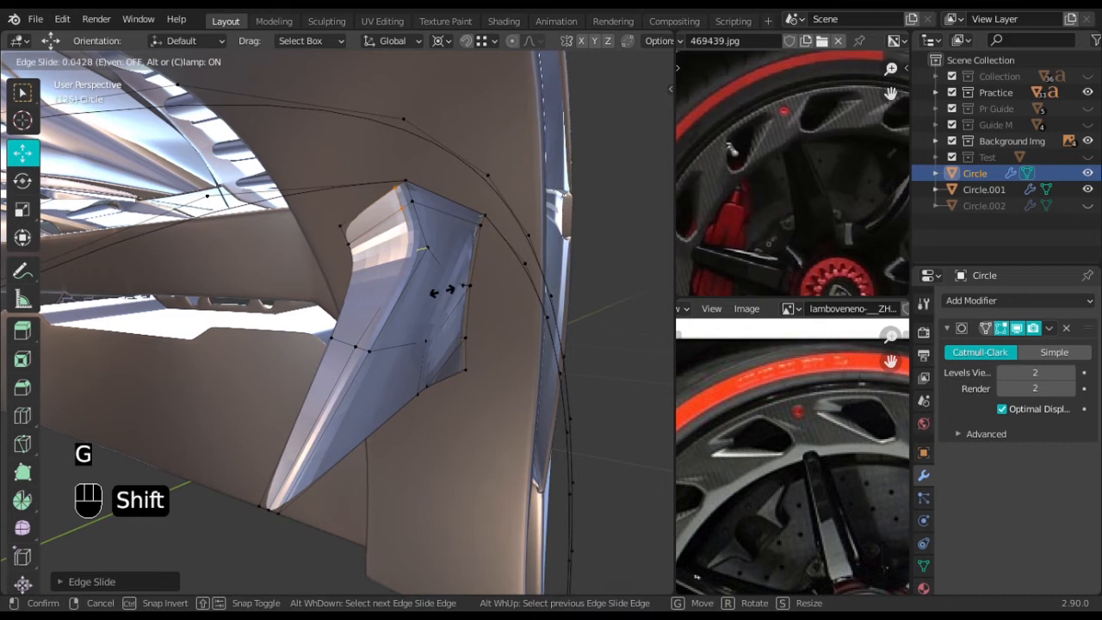
{"action": "left_click", "coordinate": [418, 336]}
{"action": "key", "text": "g"}
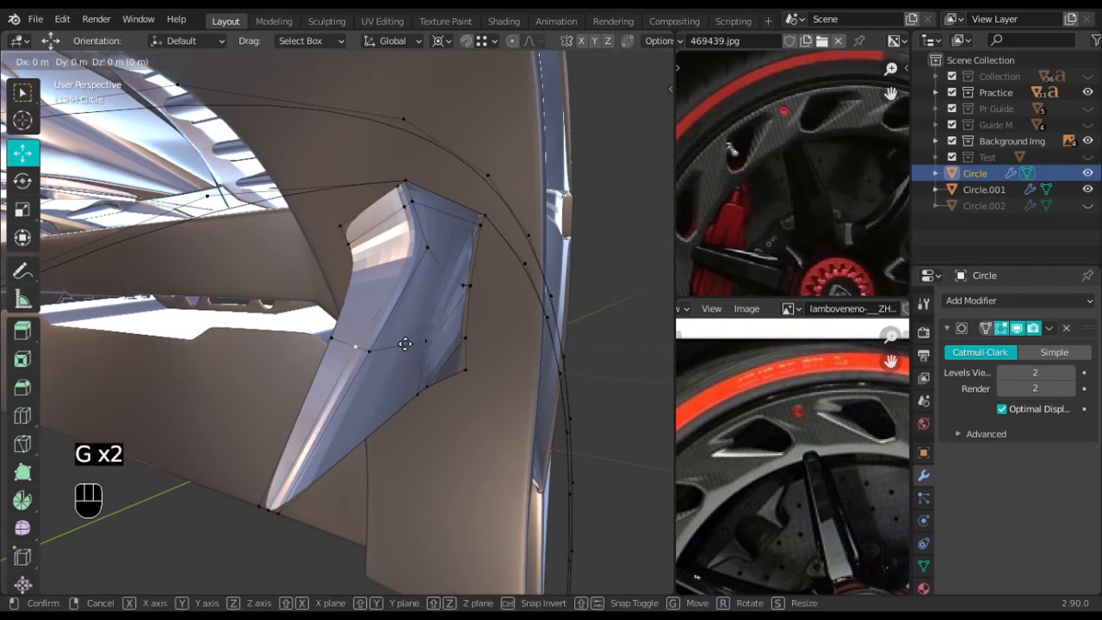
{"action": "left_click", "coordinate": [441, 341]}
Apply smooth shading to the rim patch in Object Mode and return to Edit Mode
{"action": "middle_click_drag", "start_coordinate": [441, 342], "coordinate": [396, 310]}
{"action": "scroll", "coordinate": [466, 346], "scroll_direction": "up", "scroll_amount": 4}
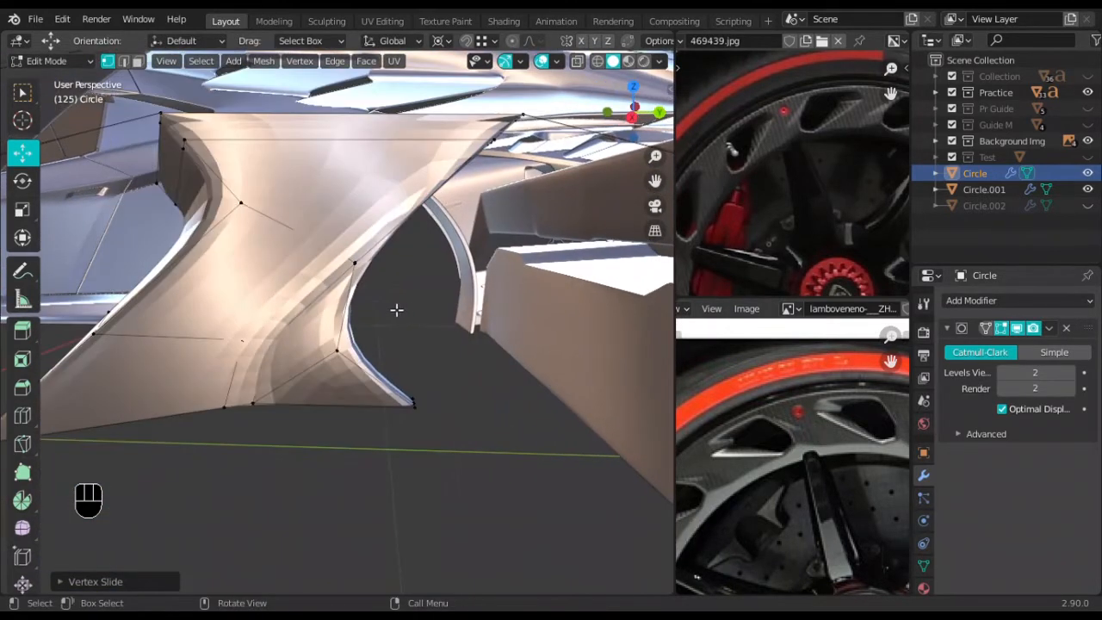
{"action": "key", "text": "Tab"}
{"action": "right_click", "coordinate": [315, 265]}
{"action": "left_click", "coordinate": [315, 261]}
{"action": "key", "text": "Tab"}
Select the vertex path from the right wall's lower bend to the bottom edge and examine the bend in wireframe and solid shading
{"action": "mouse_move", "coordinate": [314, 263]}
{"action": "middle_mouse_down"}
{"action": "mouse_move", "coordinate": [379, 330]}
{"action": "mouse_move", "coordinate": [357, 372]}
{"action": "mouse_move", "coordinate": [340, 376]}
{"action": "mouse_move", "coordinate": [386, 307]}
{"action": "mouse_move", "coordinate": [386, 353]}
{"action": "mouse_move", "coordinate": [377, 337]}
{"action": "middle_mouse_up"}
{"action": "key", "text": "shift+z"}
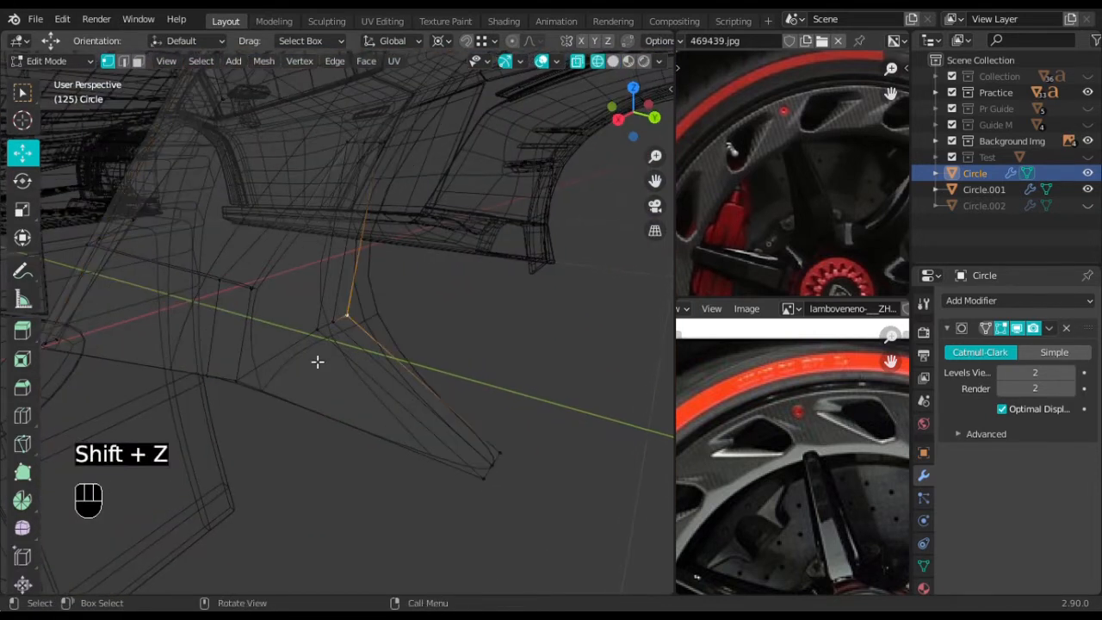
{"action": "left_click", "coordinate": [255, 388], "text": "ctrl"}
{"action": "key", "text": "shift+z"}
{"action": "middle_click_drag", "start_coordinate": [361, 340], "coordinate": [405, 320]}
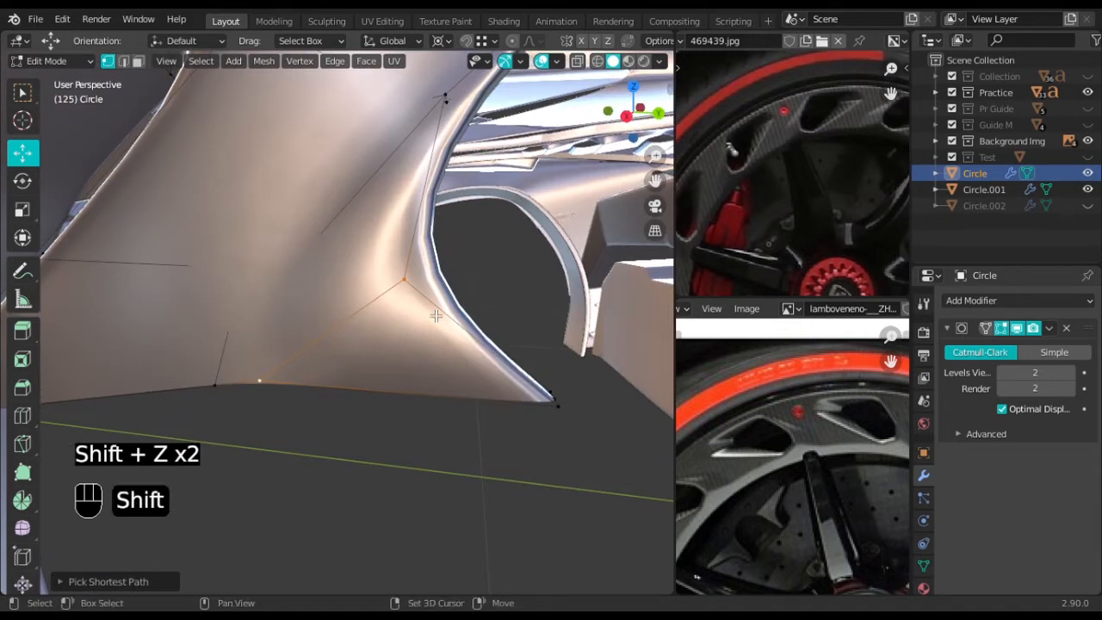
{"action": "middle_click_drag", "start_coordinate": [437, 303], "coordinate": [390, 319]}
{"action": "key", "text": "shift+z"}
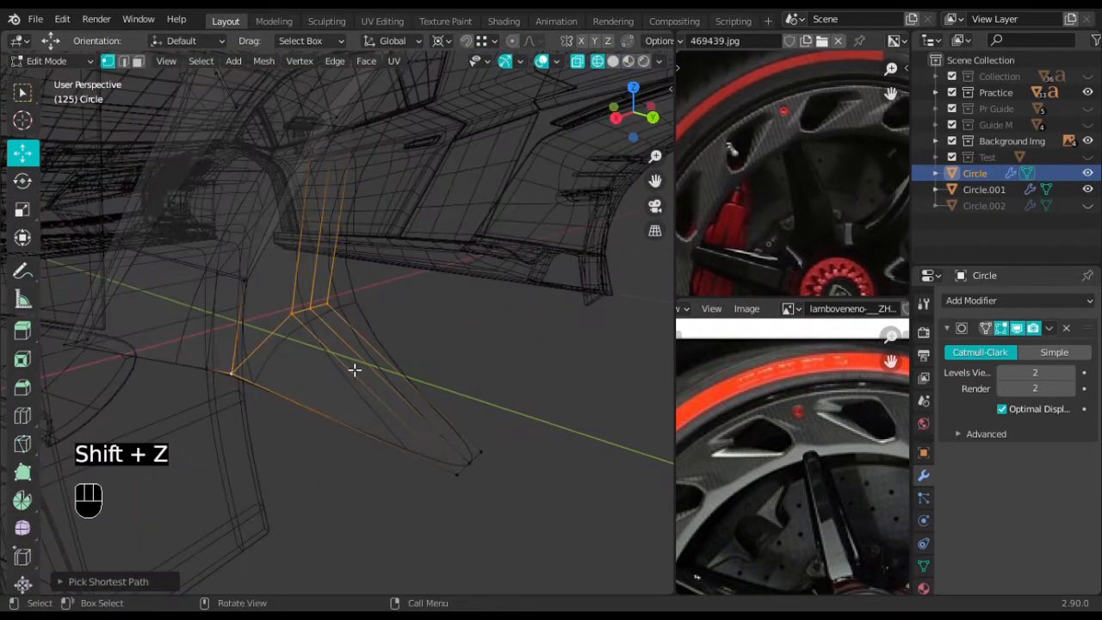
{"action": "key", "text": "shift+z"}
Add a loop cut across the lower-right wall section and slide it close to the bend
{"action": "key", "text": "ctrl+r"}
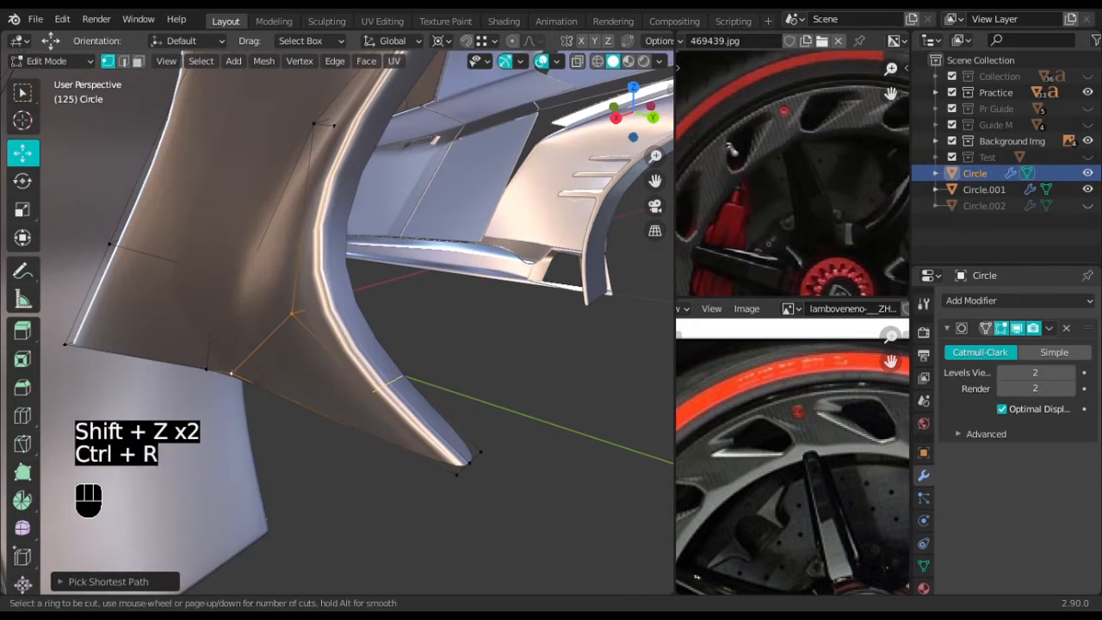
{"action": "left_click", "coordinate": [335, 344]}
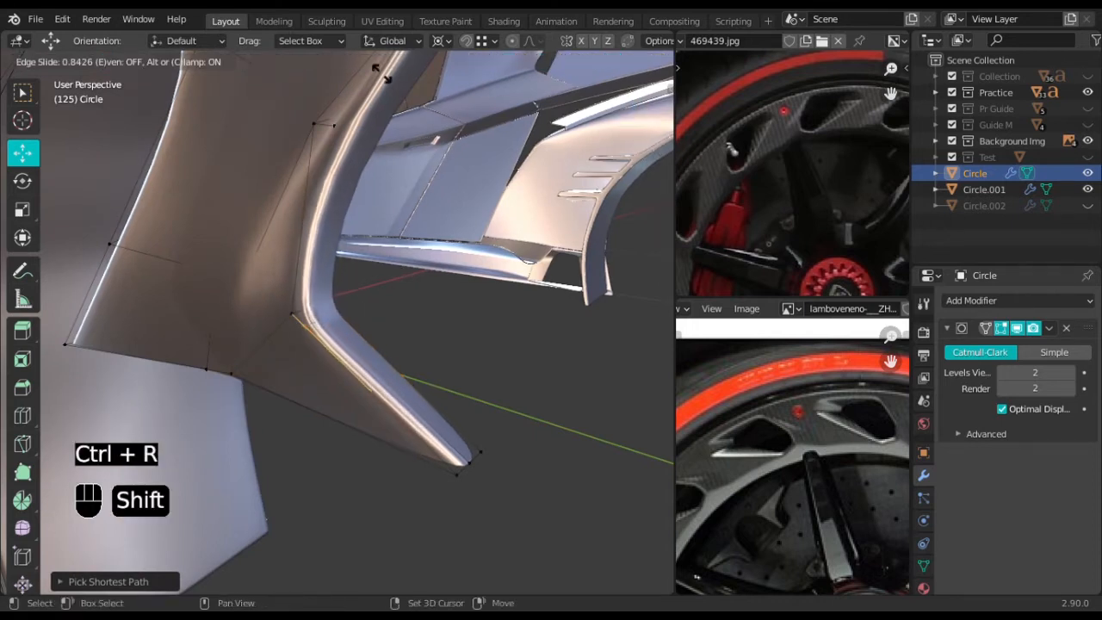
{"action": "left_click", "coordinate": [457, 565]}
Knife a cut across the front face from the new loop at the right bend to the bottom edge
{"action": "middle_click_drag", "start_coordinate": [497, 458], "coordinate": [545, 548]}
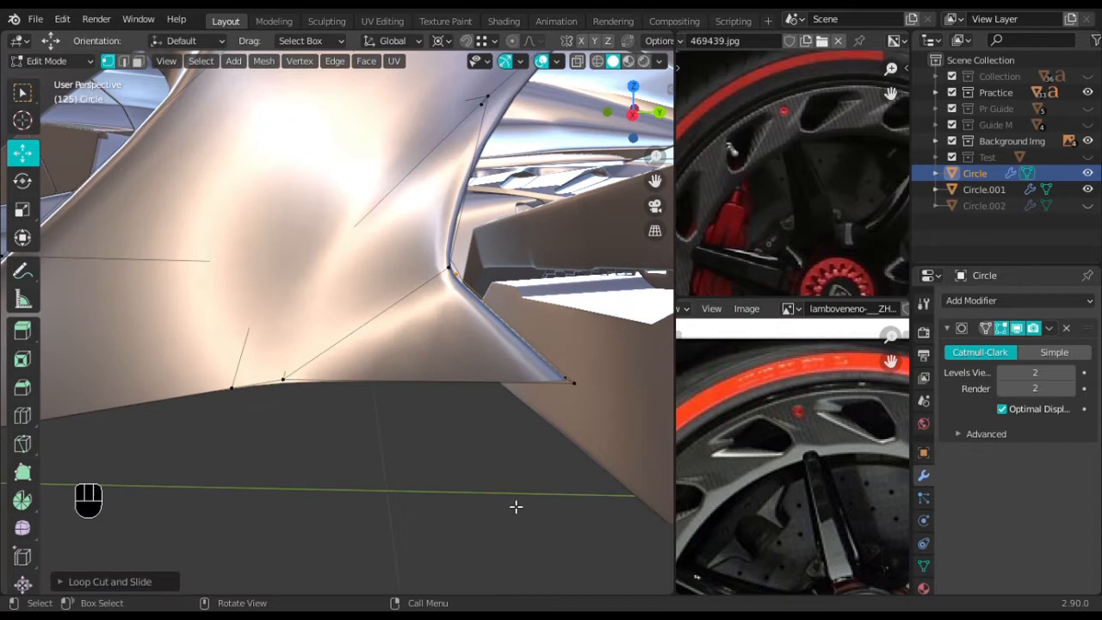
{"action": "key", "text": "k"}
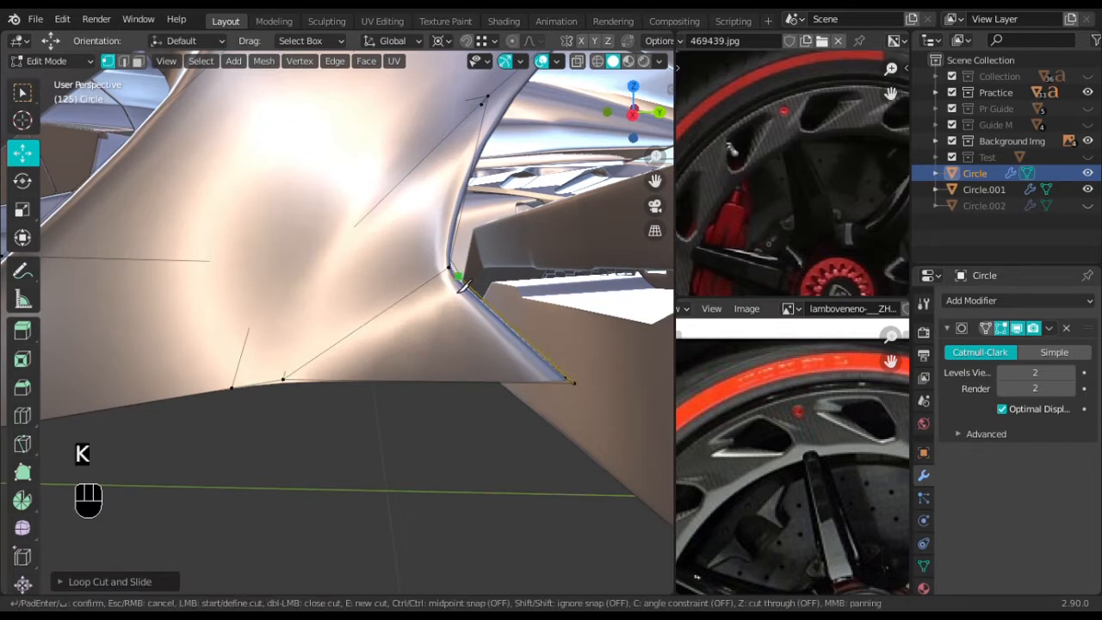
{"action": "right_click", "coordinate": [461, 338]}
{"action": "key", "text": "k"}
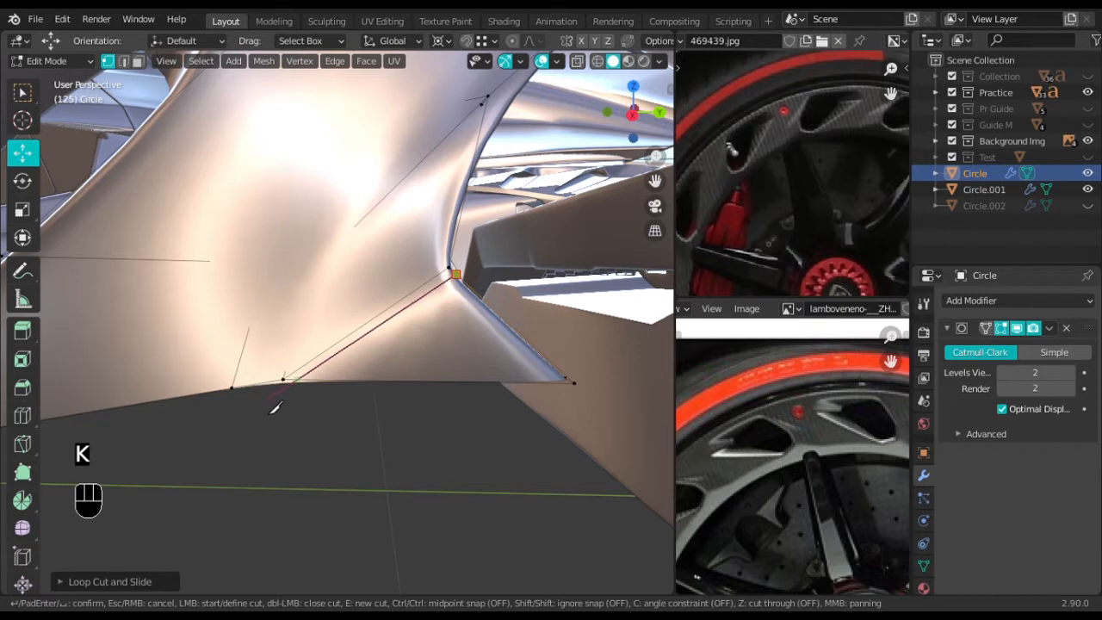
{"action": "key", "text": "Return"}
Check the patch in Object Mode and add a loop cut across its lower body from the left wall to the right wall
{"action": "middle_click_drag", "start_coordinate": [275, 401], "coordinate": [469, 250]}
{"action": "key", "text": "Tab"}
{"action": "key", "text": "Tab"}
{"action": "scroll", "coordinate": [462, 244], "scroll_direction": "down", "scroll_amount": 2}
{"action": "scroll", "coordinate": [271, 367], "scroll_direction": "down", "scroll_amount": 2}
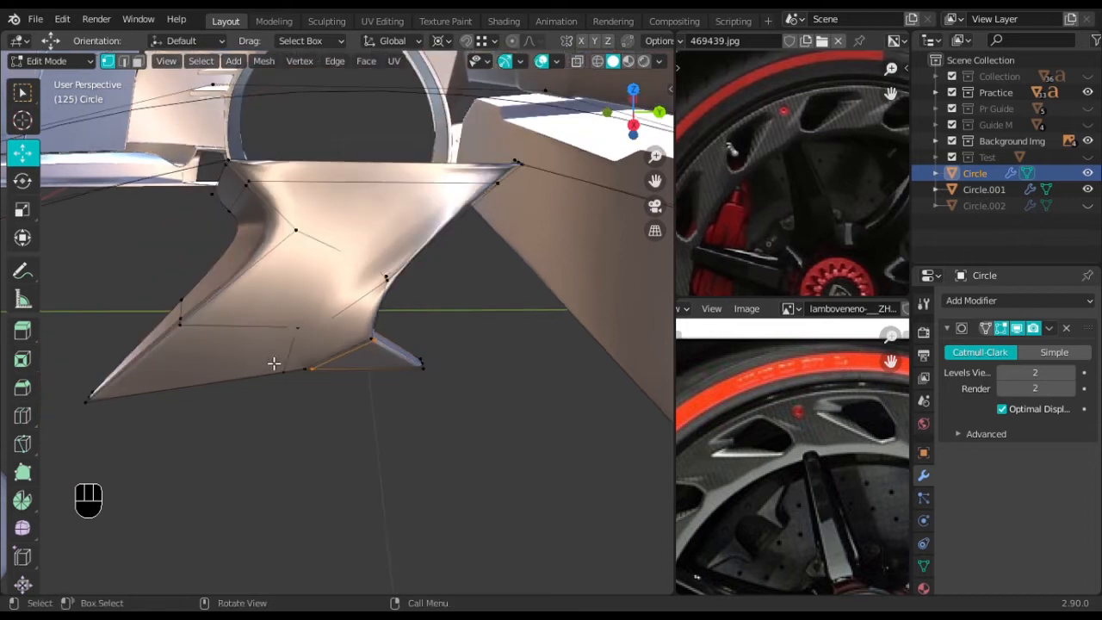
{"action": "key", "text": "ctrl+r"}
{"action": "left_click", "coordinate": [300, 355]}
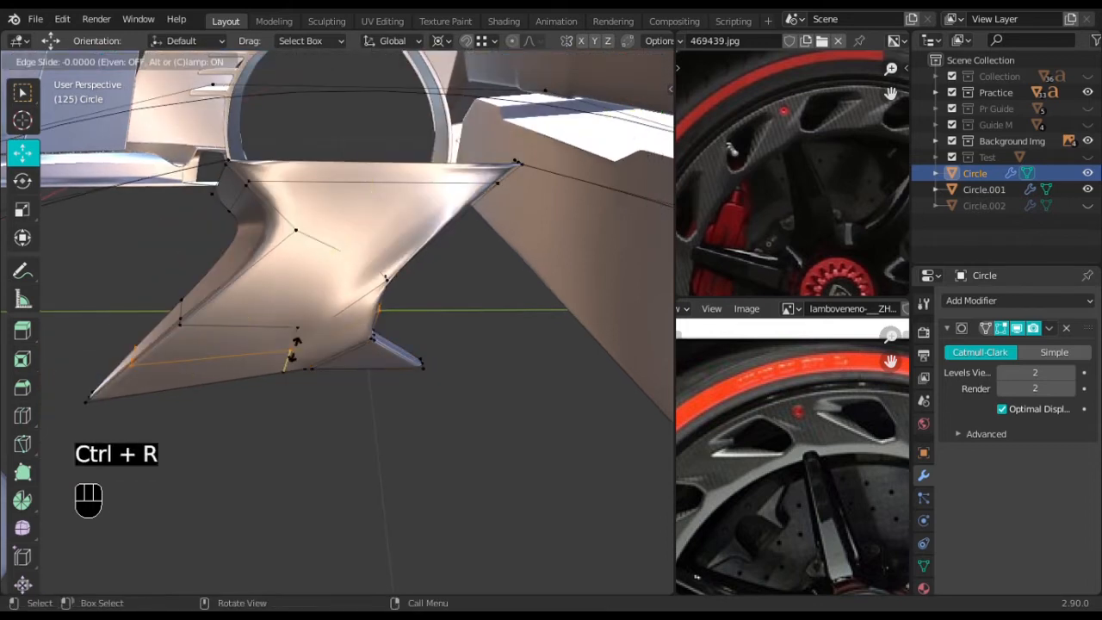
{"action": "left_click", "coordinate": [295, 348]}
Slide the new loop's interior vertex nearer the right wall up toward the row of vertices above it
{"action": "scroll", "coordinate": [303, 356], "scroll_direction": "up", "scroll_amount": 2}
{"action": "middle_click_drag", "start_coordinate": [339, 352], "coordinate": [199, 316], "text": "shift"}
{"action": "key", "text": "shift+z"}
{"action": "left_click_drag", "start_coordinate": [220, 258], "coordinate": [132, 370], "text": "ctrl"}
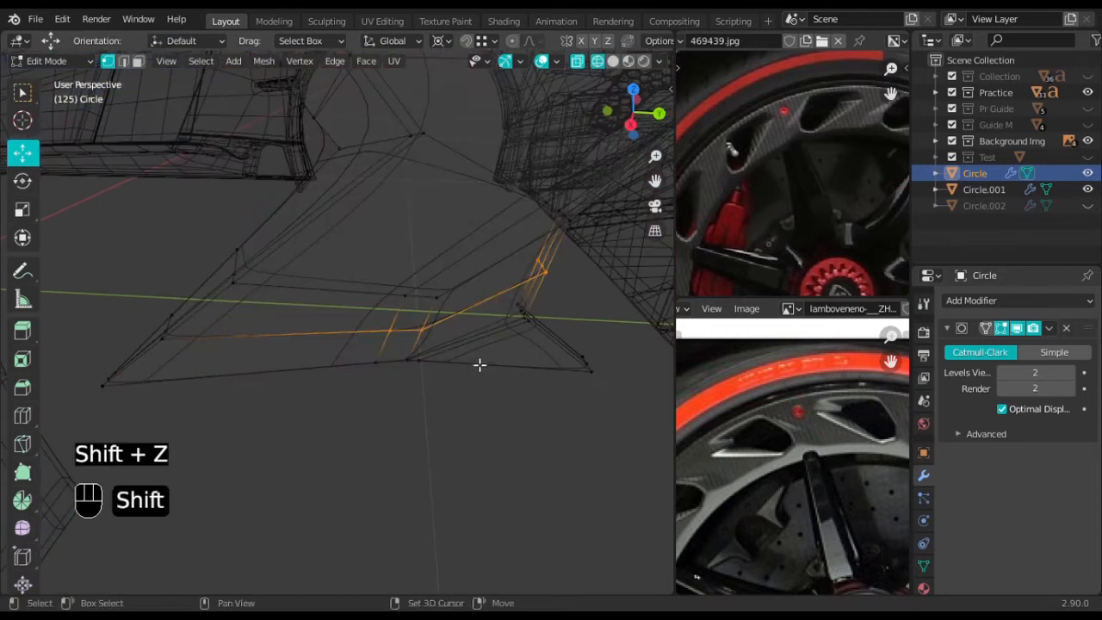
{"action": "key", "text": "shift+z"}
{"action": "scroll", "coordinate": [572, 355], "scroll_direction": "up", "scroll_amount": 2}
{"action": "middle_click_drag", "start_coordinate": [577, 353], "coordinate": [498, 367], "text": "shift"}
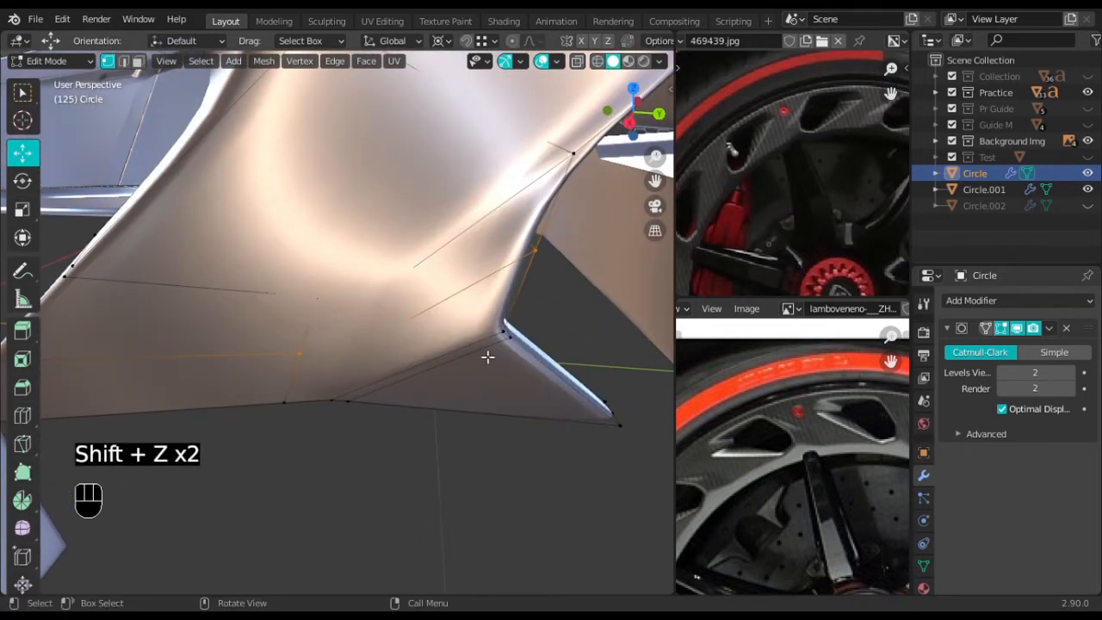
{"action": "key", "text": "shift+z"}
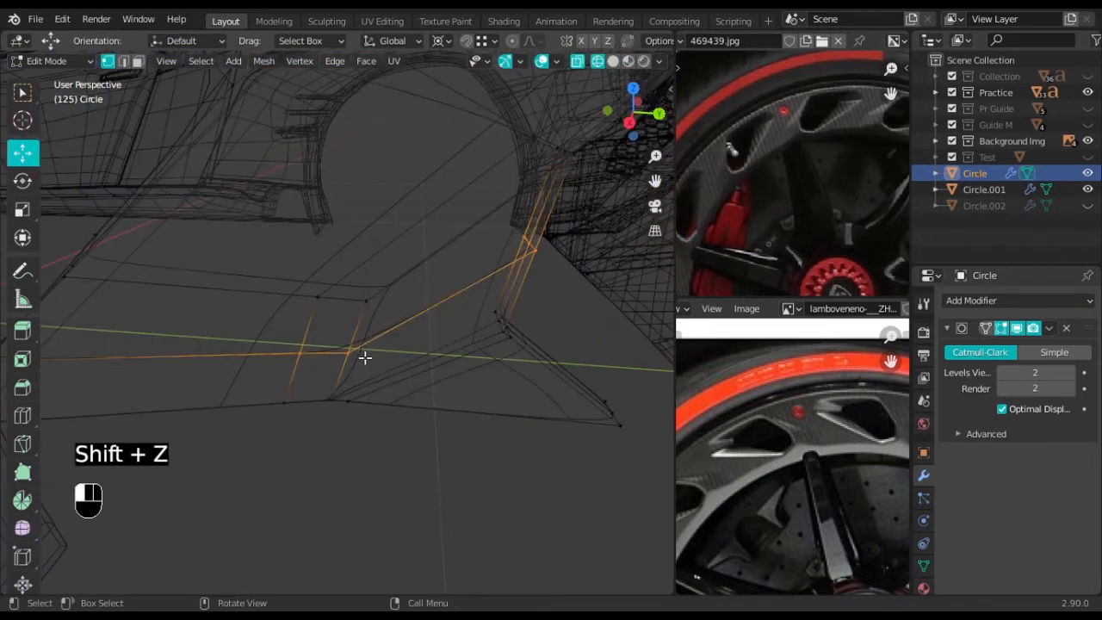
{"action": "key", "text": "g"}
{"action": "key", "text": "g"}
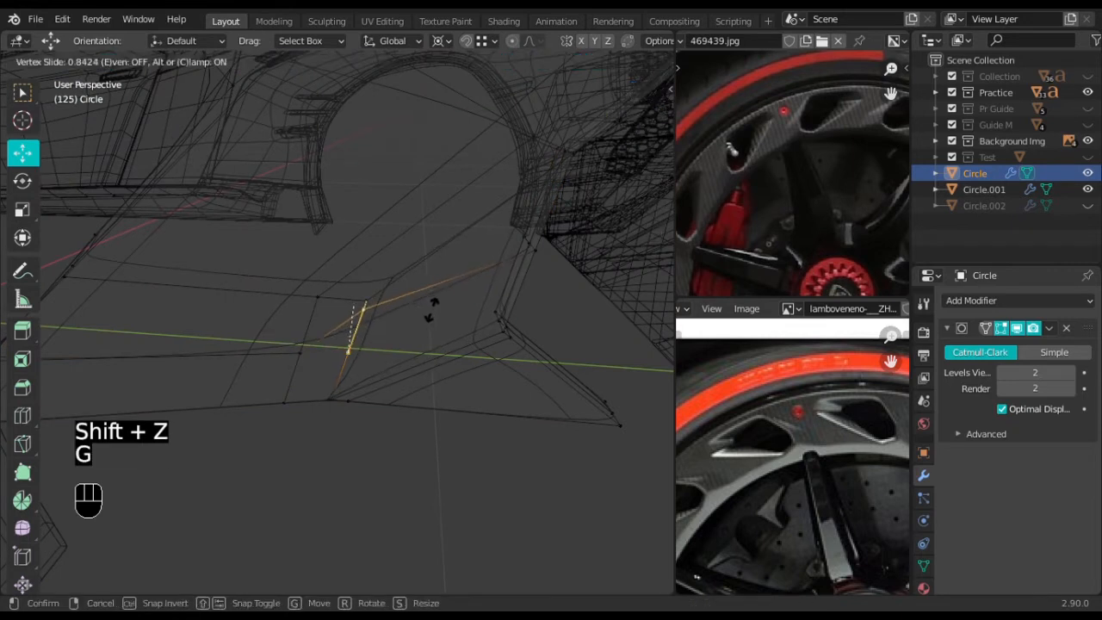
{"action": "left_click", "coordinate": [437, 303]}
Edge-slide the new loop's right wall vertices up close to the wall's upper bend and check the patch in Object Mode
{"action": "left_click_drag", "start_coordinate": [553, 216], "coordinate": [484, 283]}
{"action": "key", "text": "shift+z"}
{"action": "middle_click_drag", "start_coordinate": [594, 259], "coordinate": [537, 352]}
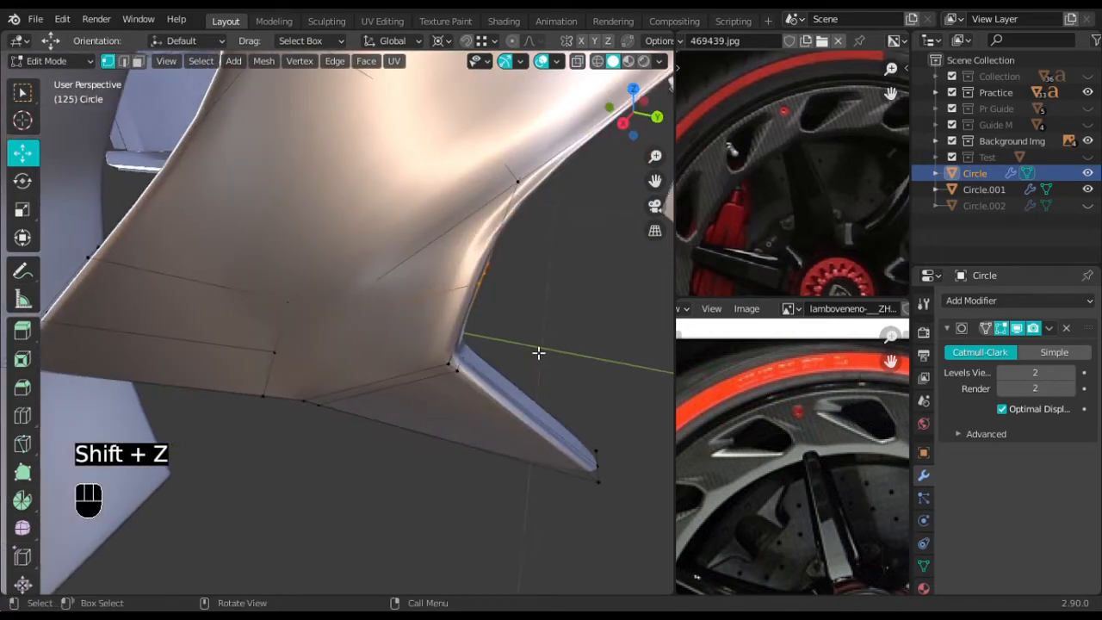
{"action": "key", "text": "g"}
{"action": "key", "text": "g"}
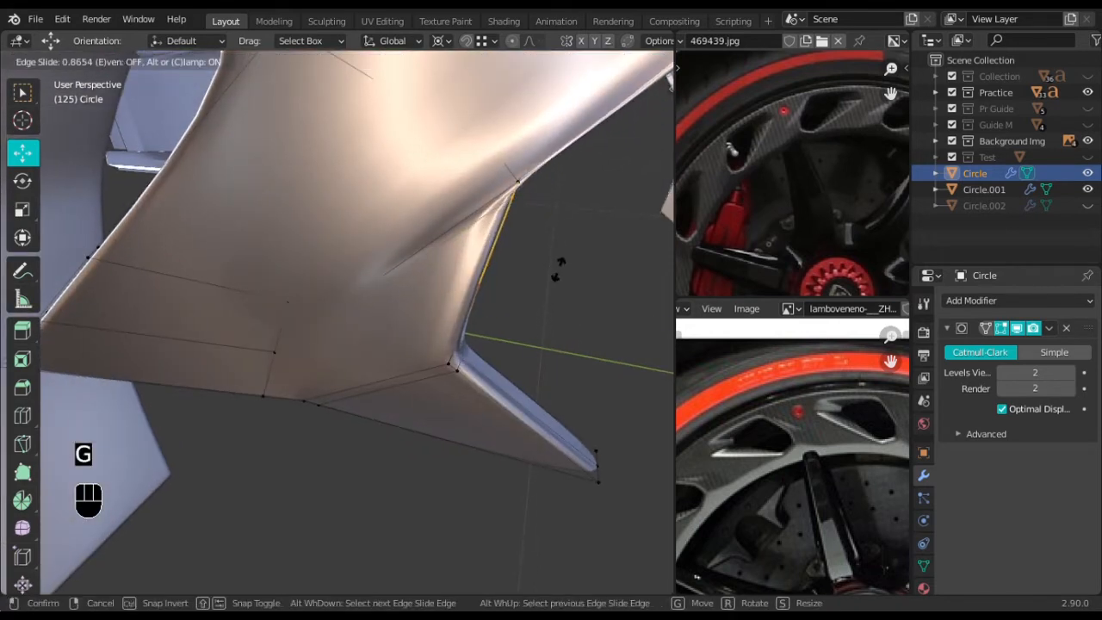
{"action": "left_click", "coordinate": [560, 284]}
{"action": "middle_click_drag", "start_coordinate": [505, 361], "coordinate": [504, 307]}
{"action": "key", "text": "Tab"}
{"action": "mouse_move", "coordinate": [393, 324]}
{"action": "middle_mouse_down"}
{"action": "mouse_move", "coordinate": [422, 321]}
{"action": "mouse_move", "coordinate": [422, 365]}
{"action": "mouse_move", "coordinate": [352, 348]}
{"action": "mouse_move", "coordinate": [364, 368]}
{"action": "mouse_move", "coordinate": [421, 315]}
{"action": "mouse_move", "coordinate": [453, 326]}
{"action": "mouse_move", "coordinate": [381, 327]}
{"action": "middle_mouse_up"}
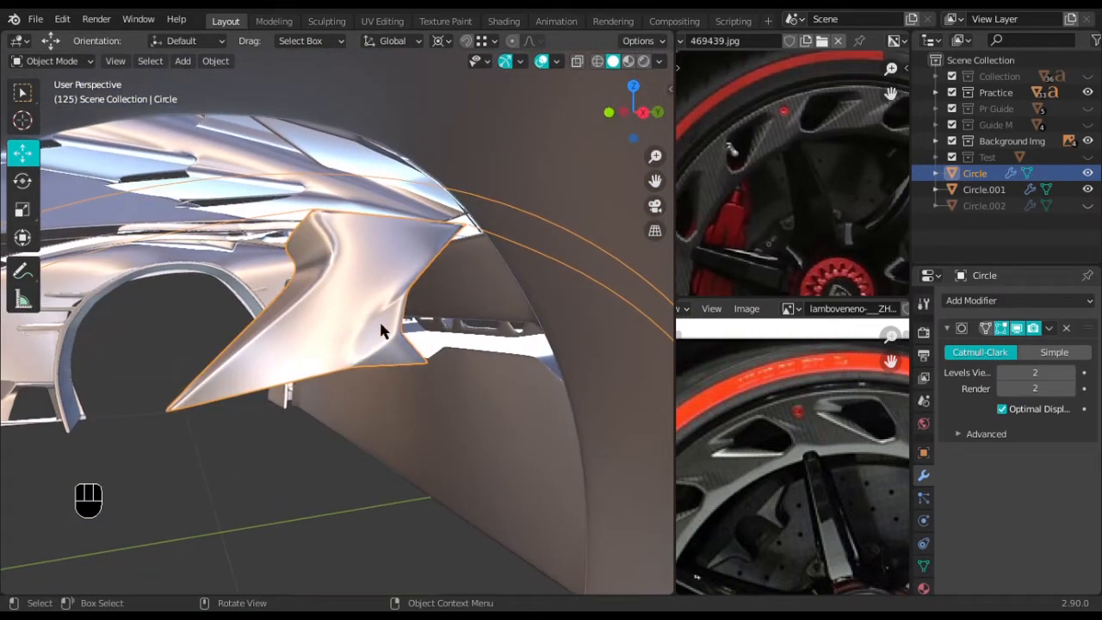
Box-select the vertices at the tip of the patch's lower right extension in wireframe, working in Edit Mode
{"action": "key", "text": "KP_3"}
{"action": "key", "text": "Tab"}
{"action": "scroll", "coordinate": [328, 363], "scroll_direction": "down", "scroll_amount": 2}
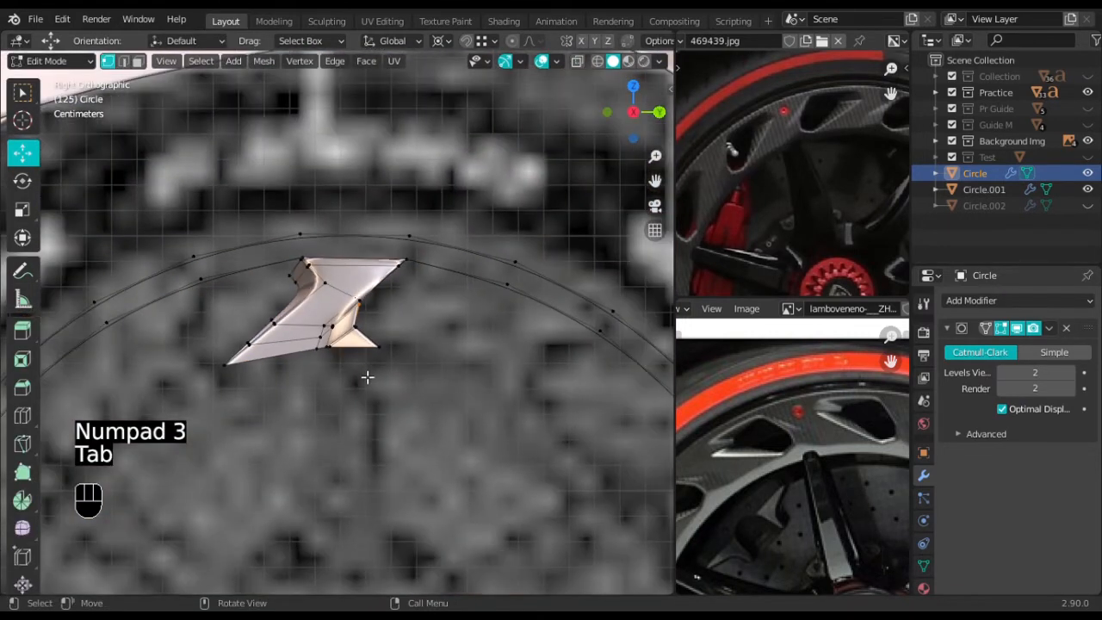
{"action": "scroll", "coordinate": [425, 354], "scroll_direction": "up", "scroll_amount": 3}
{"action": "middle_click_drag", "start_coordinate": [381, 384], "coordinate": [358, 425], "text": "shift"}
{"action": "scroll", "coordinate": [455, 358], "scroll_direction": "up", "scroll_amount": 3}
{"action": "key", "text": "shift+z"}
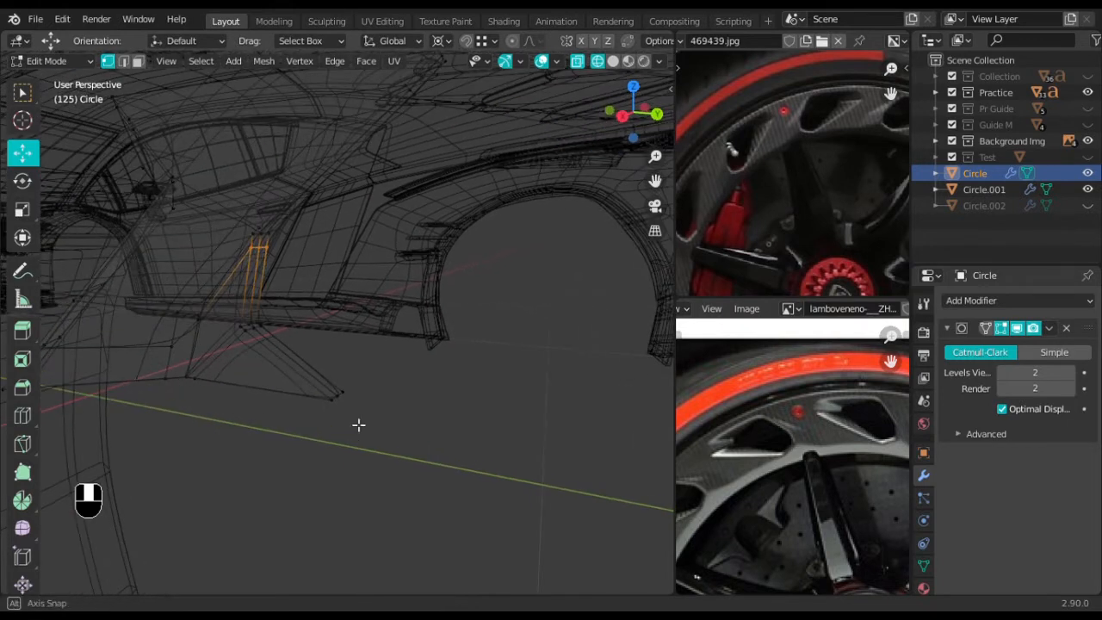
{"action": "left_click_drag", "start_coordinate": [372, 363], "coordinate": [308, 434]}
{"action": "left_click_drag", "start_coordinate": [401, 370], "coordinate": [295, 448]}
{"action": "middle_click_drag", "start_coordinate": [342, 422], "coordinate": [349, 416]}
{"action": "key", "text": "x"}
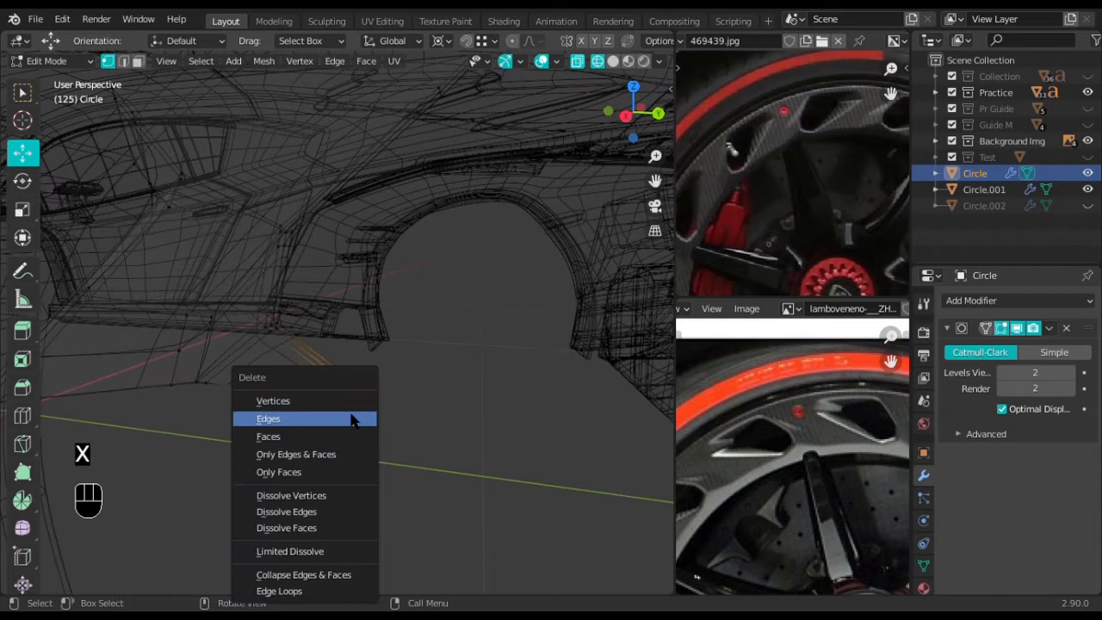
{"action": "right_click", "coordinate": [447, 394]}
{"action": "left_click", "coordinate": [445, 234]}
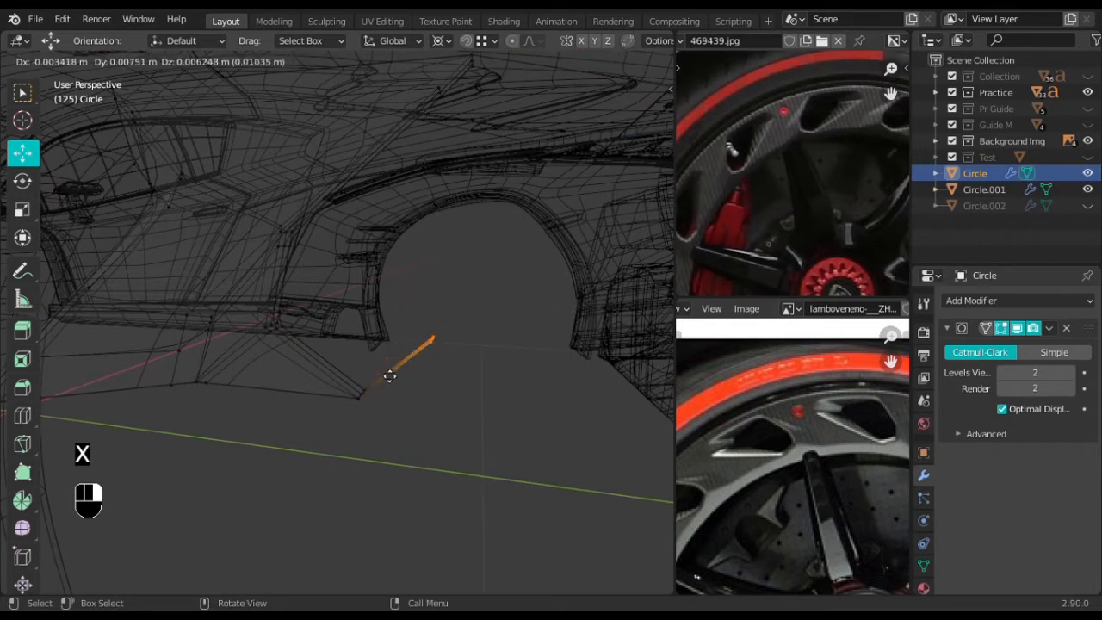
{"action": "right_click", "coordinate": [431, 376]}
{"action": "key", "text": "ctrl+z"}
Compare the patch's shape in the right side view with the cutouts in the reference wheel photo
{"action": "key", "text": "KP_3"}
{"action": "middle_click_drag", "start_coordinate": [344, 419], "coordinate": [364, 406], "text": "shift"}
{"action": "key", "text": "shift+z"}
{"action": "middle_click_drag", "start_coordinate": [334, 356], "coordinate": [413, 352], "text": "shift"}
{"action": "scroll", "coordinate": [865, 452], "scroll_direction": "down", "scroll_amount": 2}
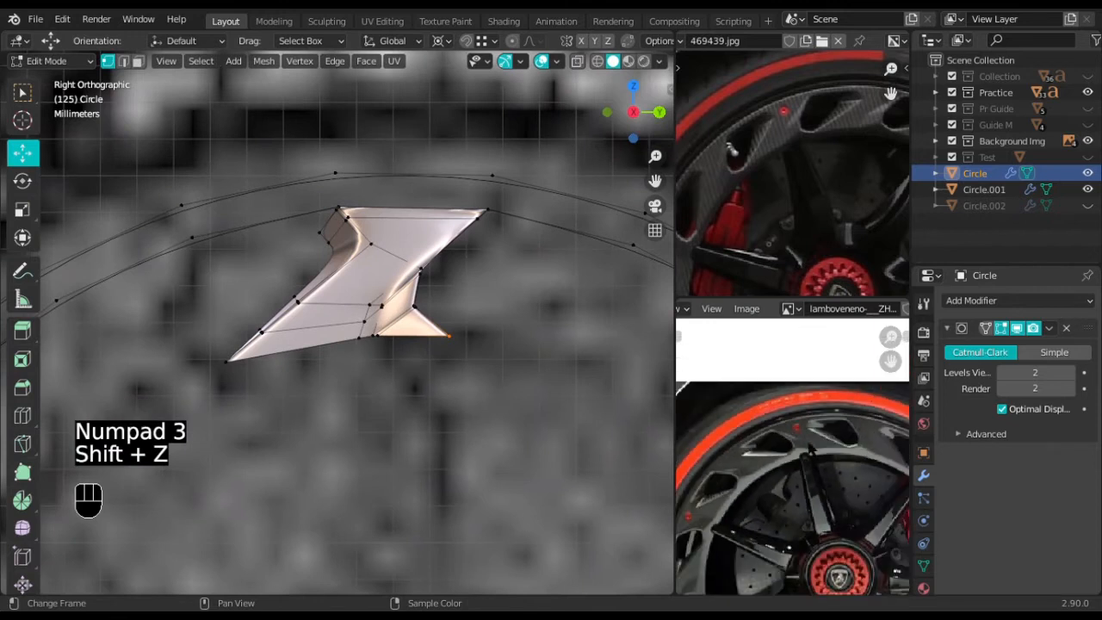
{"action": "scroll", "coordinate": [813, 438], "scroll_direction": "up", "scroll_amount": 2}
{"action": "middle_click_drag", "start_coordinate": [824, 435], "coordinate": [834, 454]}
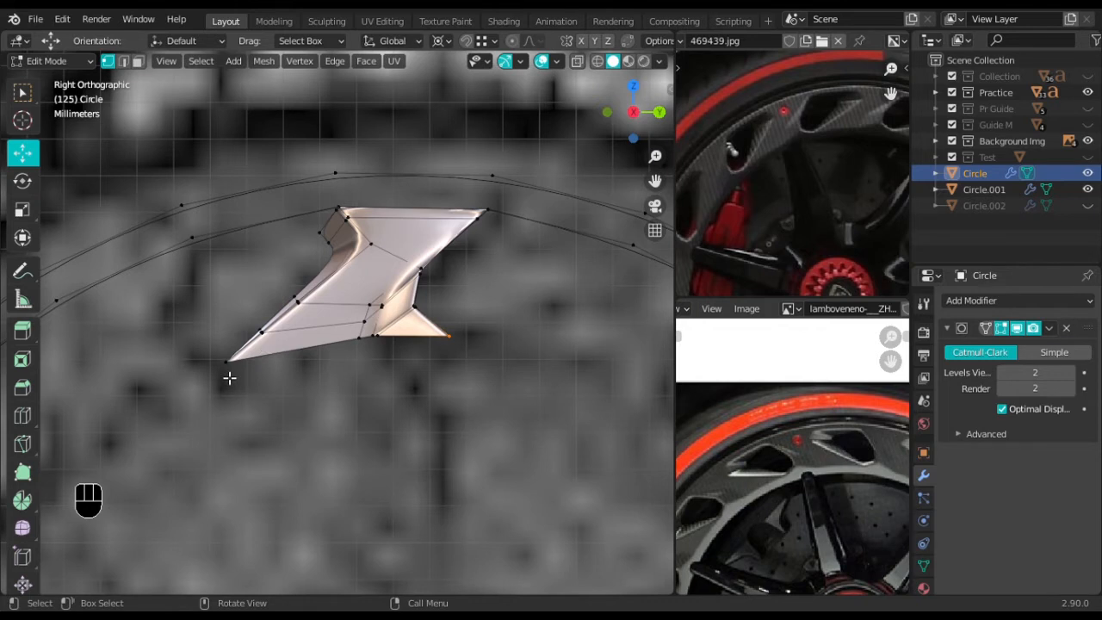
{"action": "scroll", "coordinate": [267, 401], "scroll_direction": "up", "scroll_amount": 2}
{"action": "scroll", "coordinate": [404, 408], "scroll_direction": "down", "scroll_amount": 2}
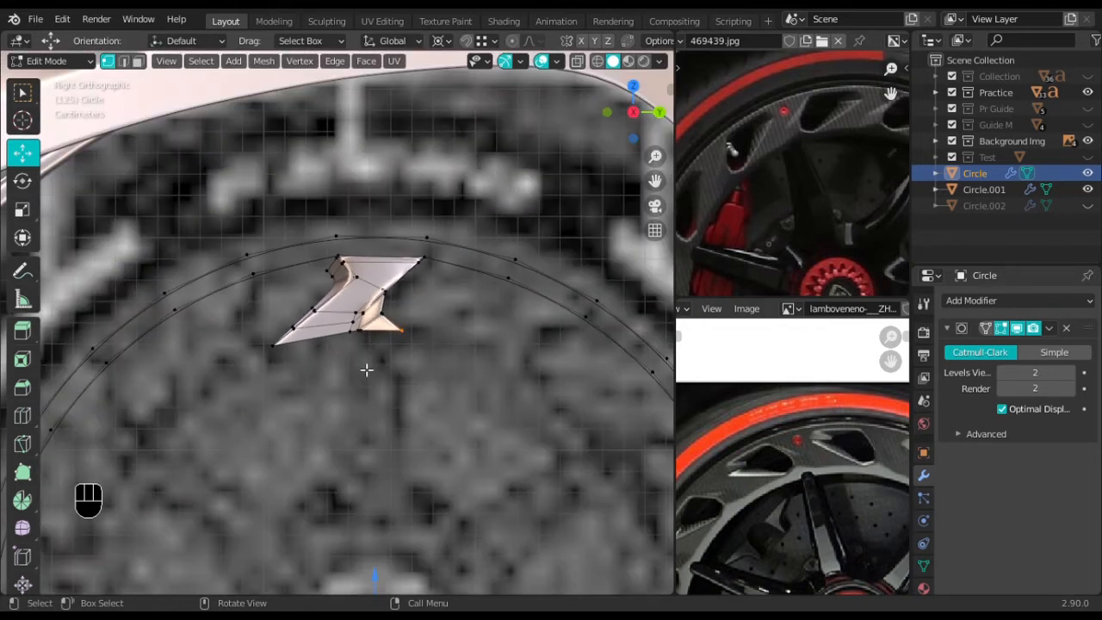
{"action": "scroll", "coordinate": [391, 347], "scroll_direction": "up", "scroll_amount": 2}
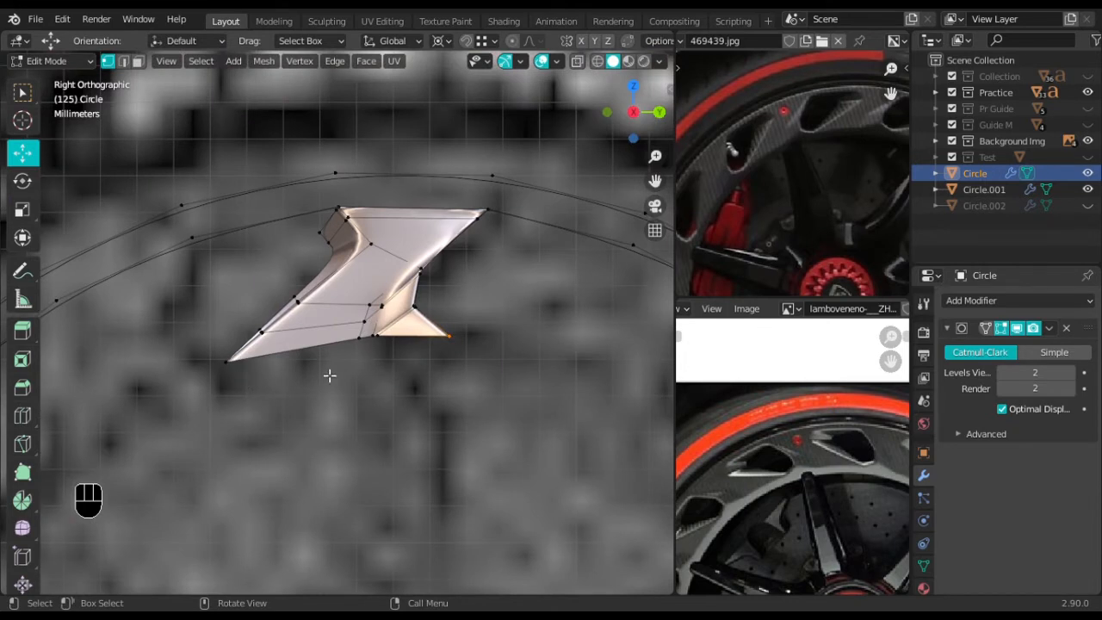
Delete the selected tip vertices of the lower right extension so the patch ends at its right wall
{"action": "scroll", "coordinate": [469, 340], "scroll_direction": "up", "scroll_amount": 1}
{"action": "key", "text": "x"}
{"action": "left_click", "coordinate": [474, 342]}
{"action": "scroll", "coordinate": [485, 379], "scroll_direction": "up", "scroll_amount": 1}
{"action": "scroll", "coordinate": [484, 379], "scroll_direction": "up", "scroll_amount": 1}
{"action": "scroll", "coordinate": [453, 327], "scroll_direction": "down", "scroll_amount": 2}
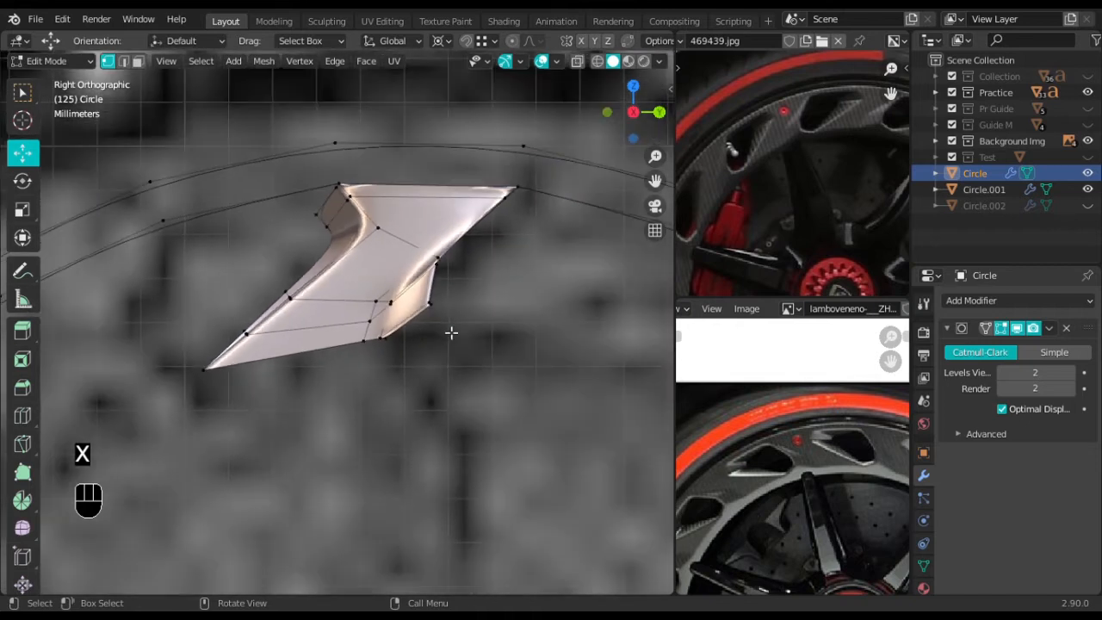
{"action": "scroll", "coordinate": [456, 297], "scroll_direction": "down", "scroll_amount": 2}
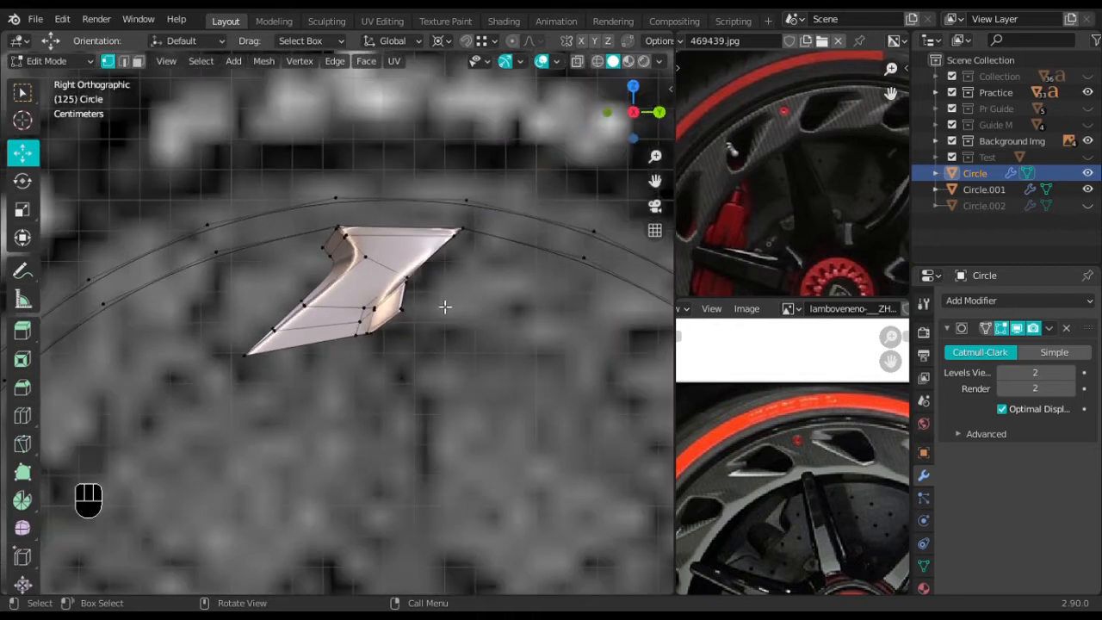
Select the whole patch and duplicate it around the wheel centre with Spin Duplicates, sweeping almost a full circle
{"action": "key", "text": "shift+z"}
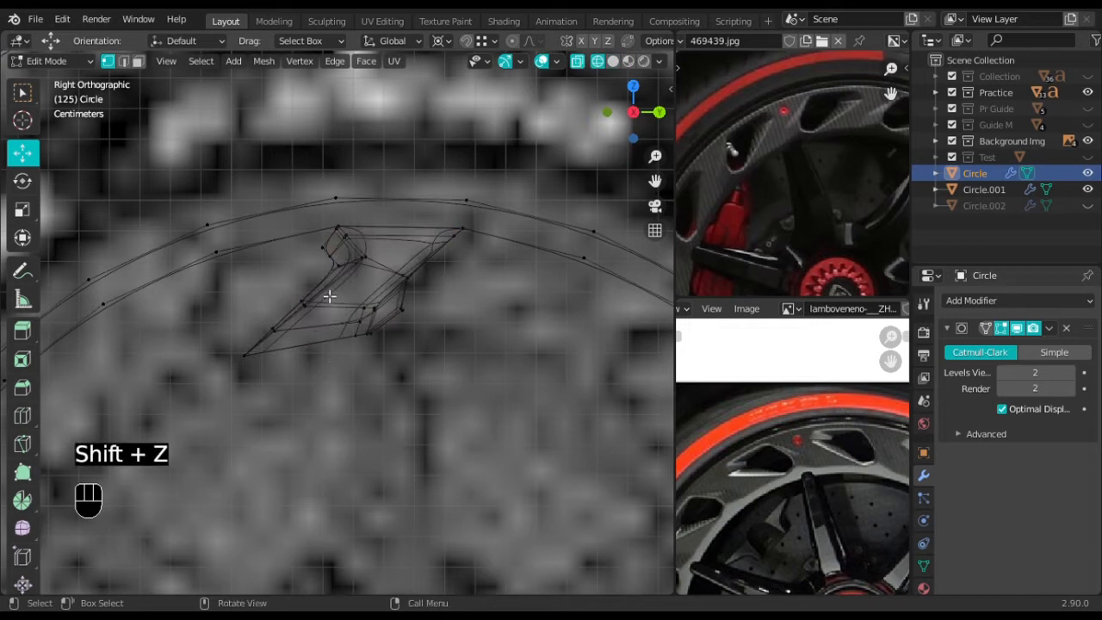
{"action": "mouse_move", "coordinate": [218, 416]}
{"action": "left_mouse_down"}
{"action": "mouse_move", "coordinate": [487, 181]}
{"action": "mouse_move", "coordinate": [353, 222]}
{"action": "left_mouse_up"}
{"action": "key", "text": "shift+z"}
{"action": "scroll", "coordinate": [465, 318], "scroll_direction": "down", "scroll_amount": 3}
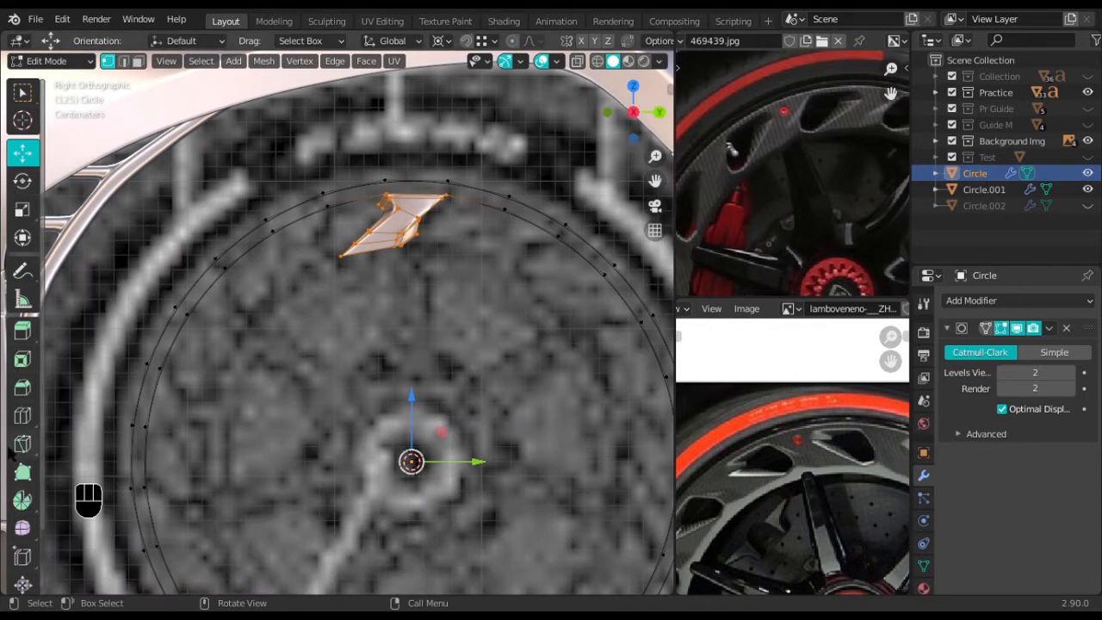
{"action": "left_click", "coordinate": [21, 500]}
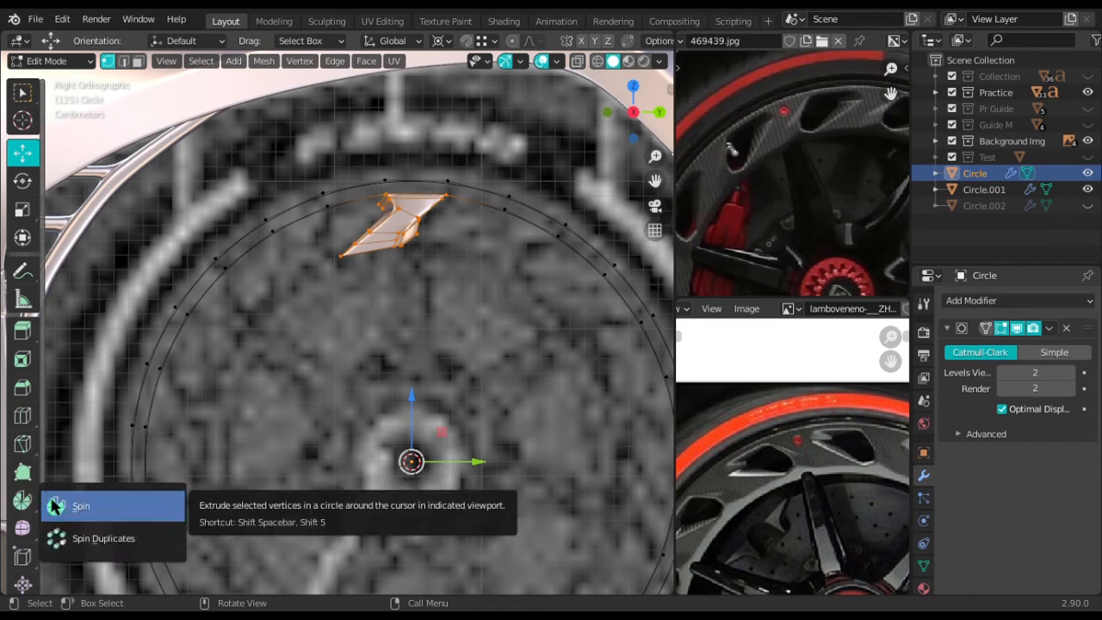
{"action": "left_click", "coordinate": [96, 542]}
{"action": "scroll", "coordinate": [447, 351], "scroll_direction": "down", "scroll_amount": 2}
{"action": "middle_click_drag", "start_coordinate": [449, 413], "coordinate": [421, 325], "text": "shift"}
{"action": "left_click_drag", "start_coordinate": [378, 198], "coordinate": [328, 216]}
{"action": "scroll", "coordinate": [331, 211], "scroll_direction": "up", "scroll_amount": 3}
{"action": "middle_click_drag", "start_coordinate": [347, 168], "coordinate": [373, 272], "text": "shift"}
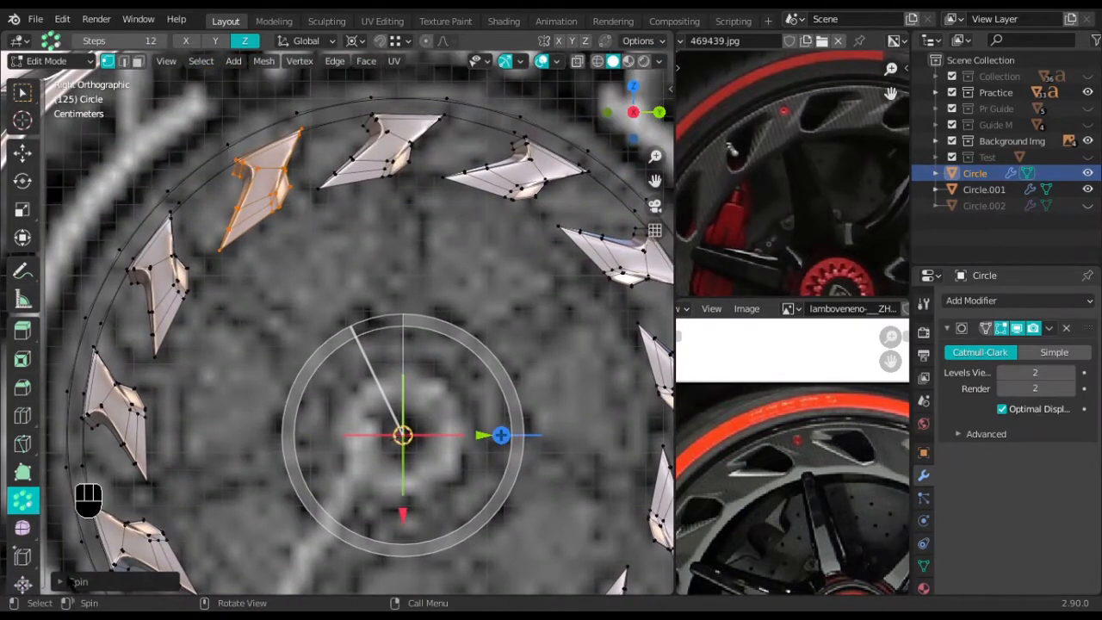
Check the cutout pattern in the reference wheel photo and set the spin's steps to 13
{"action": "left_click", "coordinate": [67, 582]}
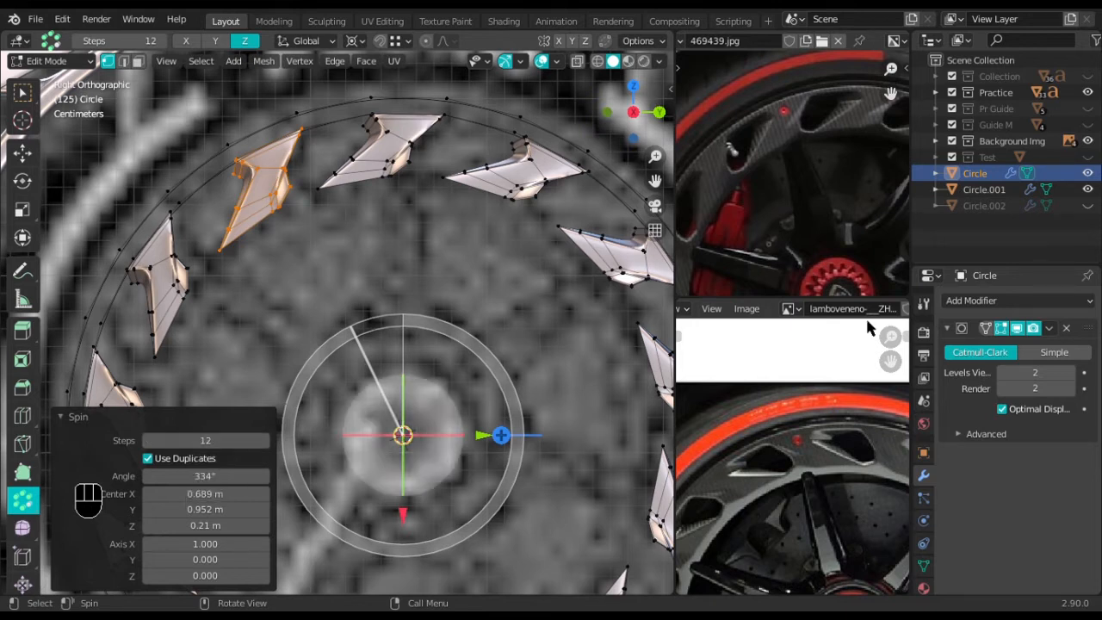
{"action": "scroll", "coordinate": [792, 172], "scroll_direction": "down", "scroll_amount": 2}
{"action": "scroll", "coordinate": [837, 190], "scroll_direction": "down", "scroll_amount": 3}
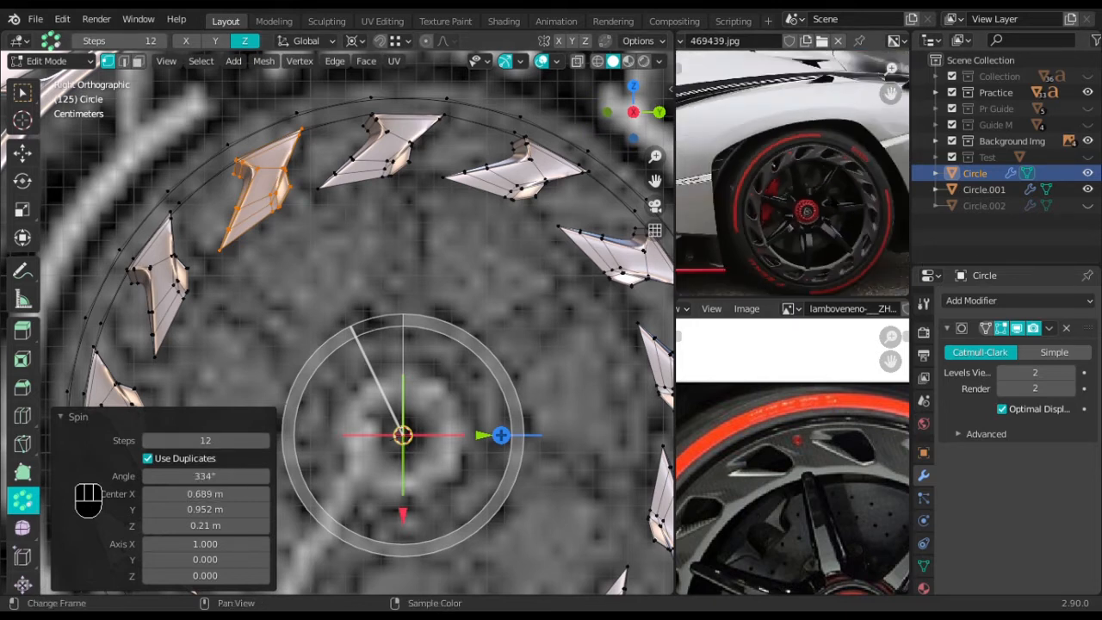
{"action": "scroll", "coordinate": [792, 172], "scroll_direction": "up", "scroll_amount": 2}
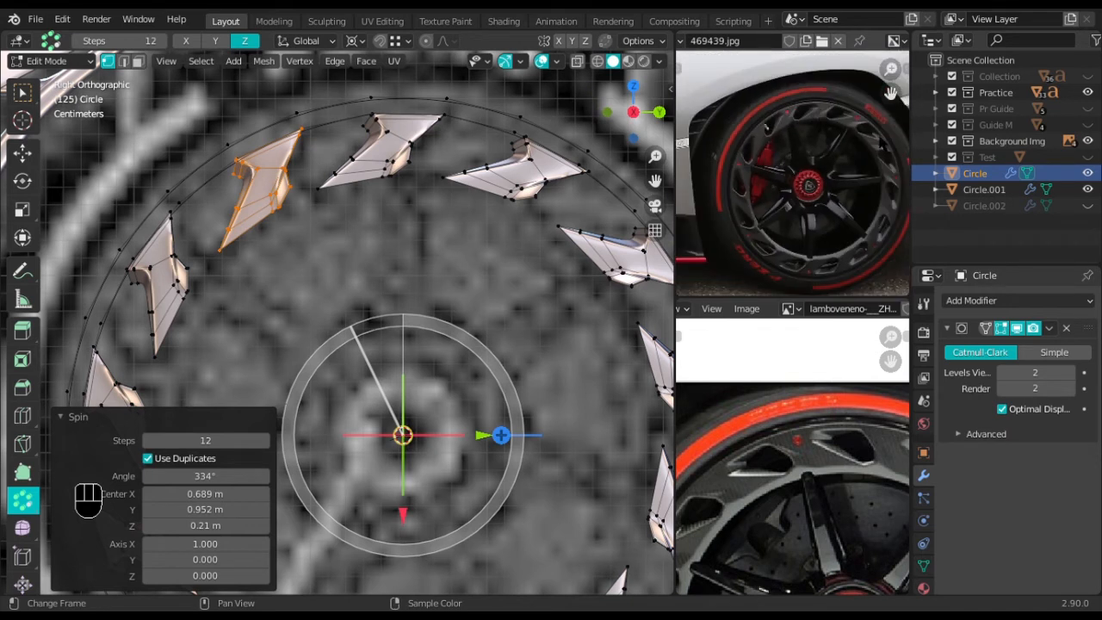
{"action": "left_click", "coordinate": [265, 441]}
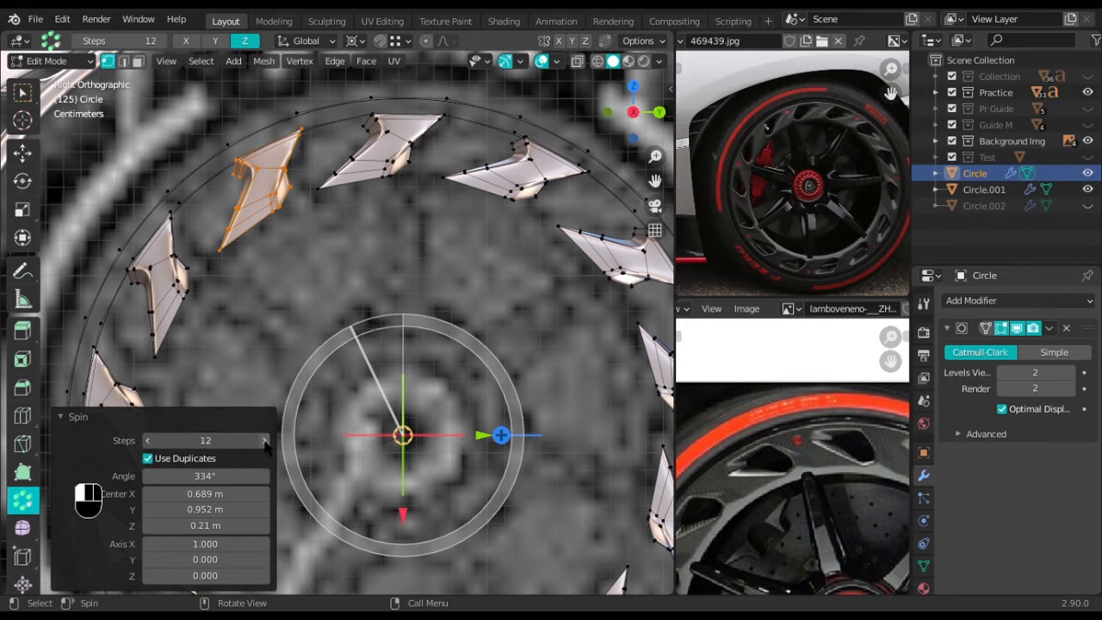
Fine-tune the spin angle at about 334° until the last duplicate's upper corners line up with the rim loop's vertices
{"action": "middle_click_drag", "start_coordinate": [339, 161], "coordinate": [426, 320], "text": "shift"}
{"action": "scroll", "coordinate": [426, 320], "scroll_direction": "up", "scroll_amount": 6}
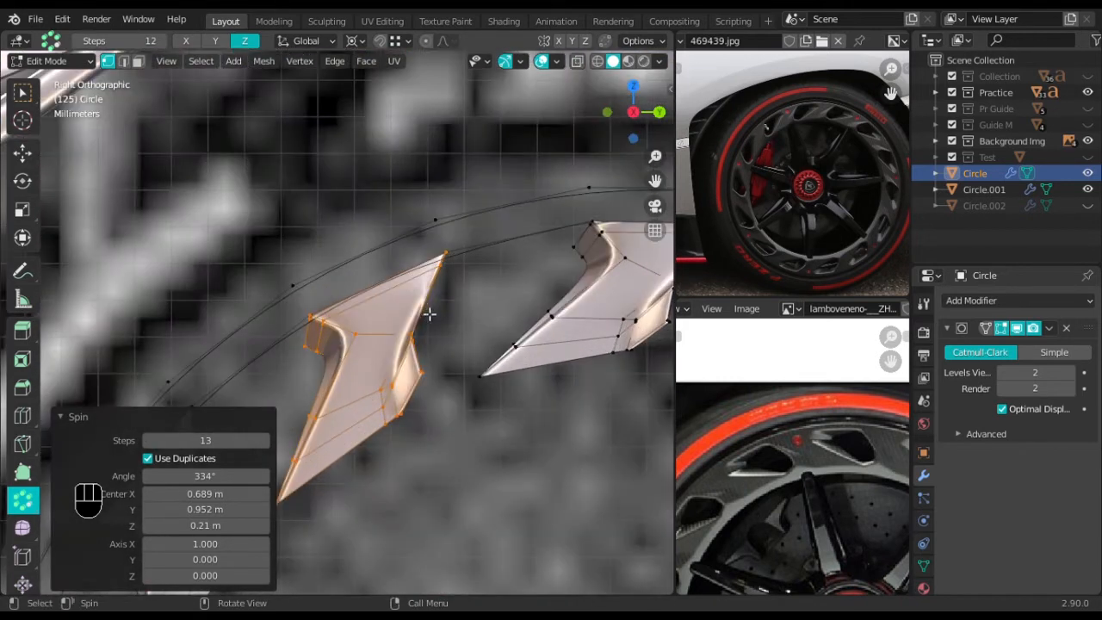
{"action": "scroll", "coordinate": [466, 288], "scroll_direction": "up", "scroll_amount": 1}
{"action": "middle_click_drag", "start_coordinate": [458, 268], "coordinate": [463, 320], "text": "shift"}
{"action": "left_click", "coordinate": [207, 478]}
{"action": "left_click_drag", "start_coordinate": [207, 478], "coordinate": [217, 477]}
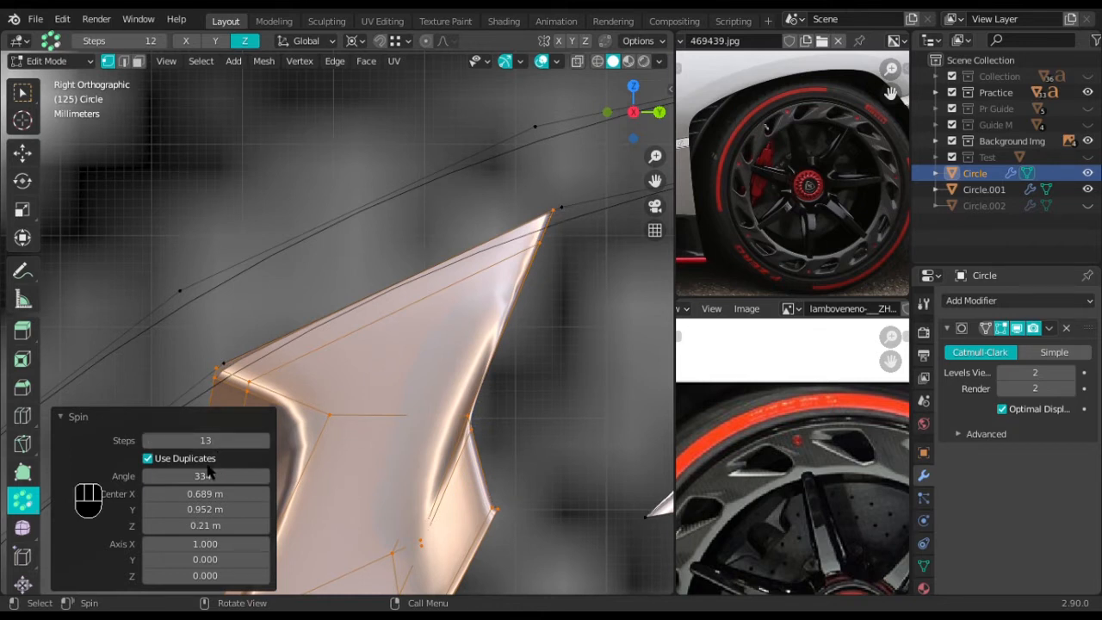
{"action": "left_click_drag", "start_coordinate": [214, 476], "coordinate": [222, 476]}
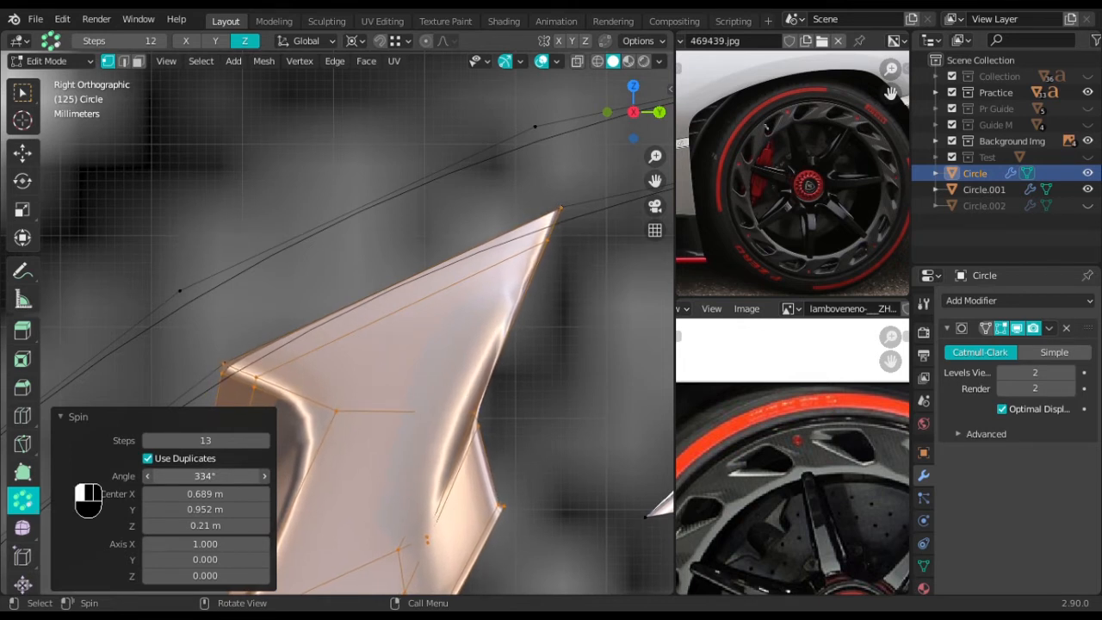
{"action": "left_click_drag", "start_coordinate": [221, 476], "coordinate": [222, 476]}
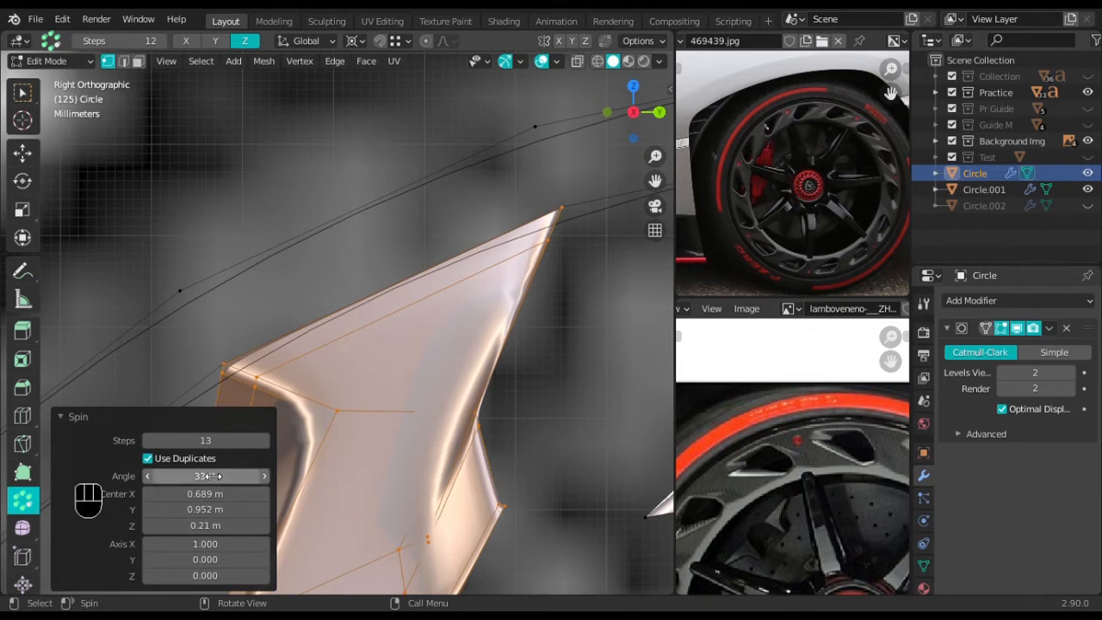
Examine the spacing and alignment of the duplicated patches around the whole rim
{"action": "scroll", "coordinate": [474, 362], "scroll_direction": "down", "scroll_amount": 3}
{"action": "scroll", "coordinate": [474, 362], "scroll_direction": "down", "scroll_amount": 10}
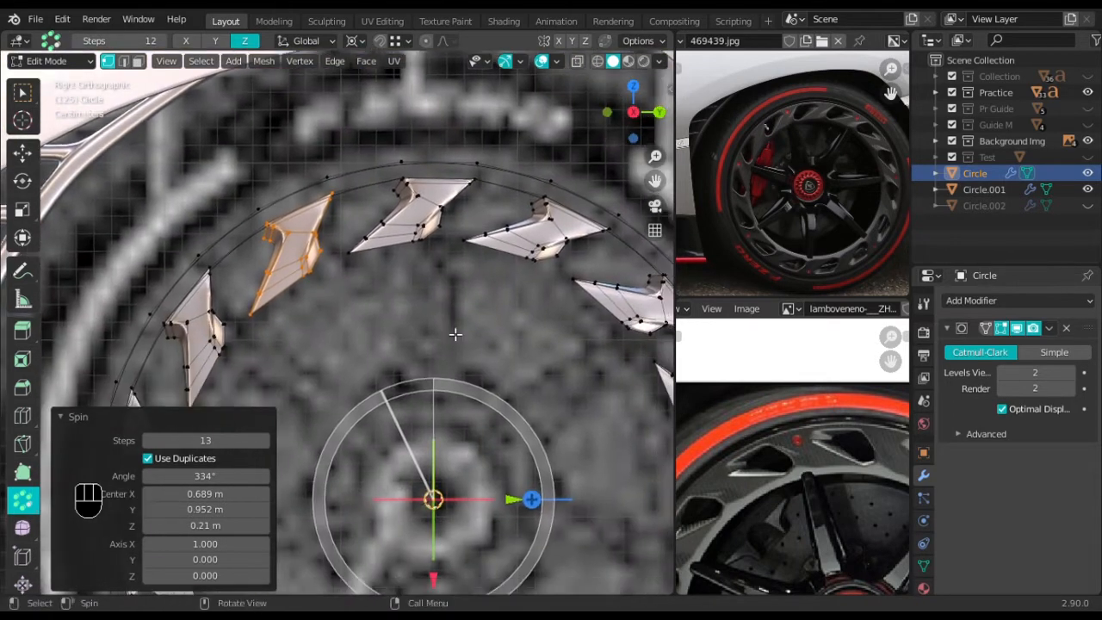
{"action": "scroll", "coordinate": [457, 360], "scroll_direction": "up", "scroll_amount": 3}
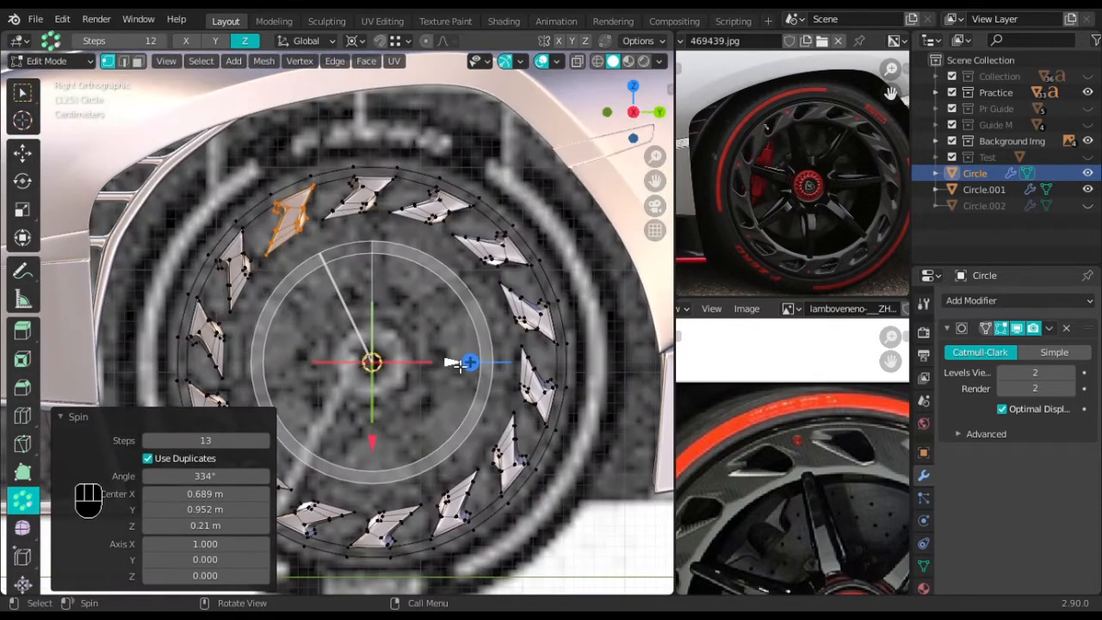
{"action": "scroll", "coordinate": [453, 353], "scroll_direction": "up", "scroll_amount": 3}
{"action": "middle_click_drag", "start_coordinate": [404, 236], "coordinate": [486, 331], "text": "shift"}
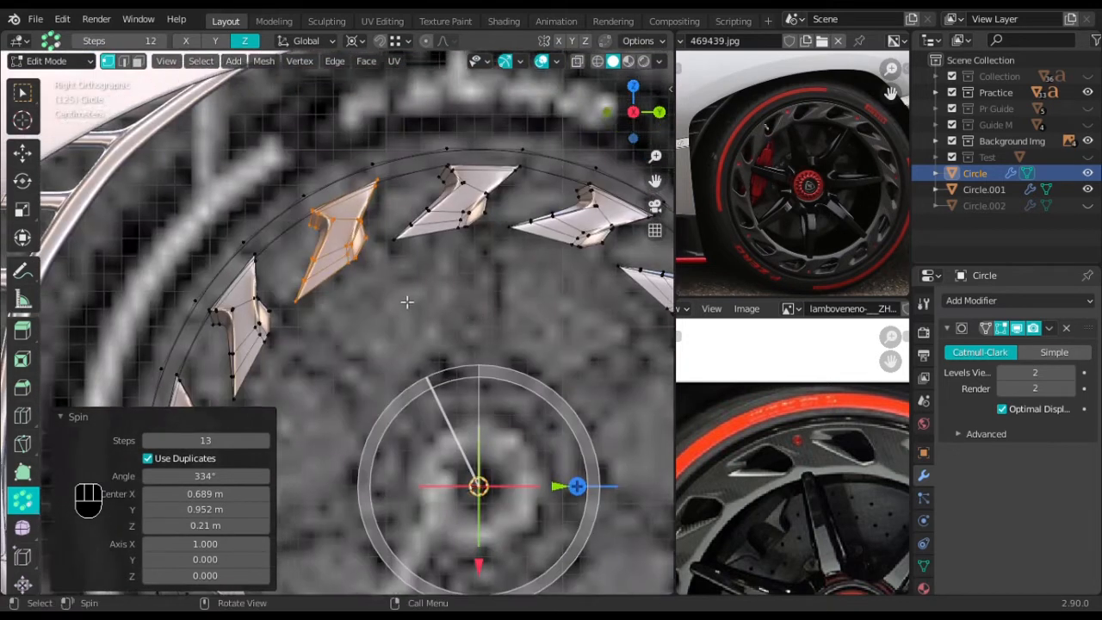
{"action": "scroll", "coordinate": [407, 298], "scroll_direction": "up", "scroll_amount": 2}
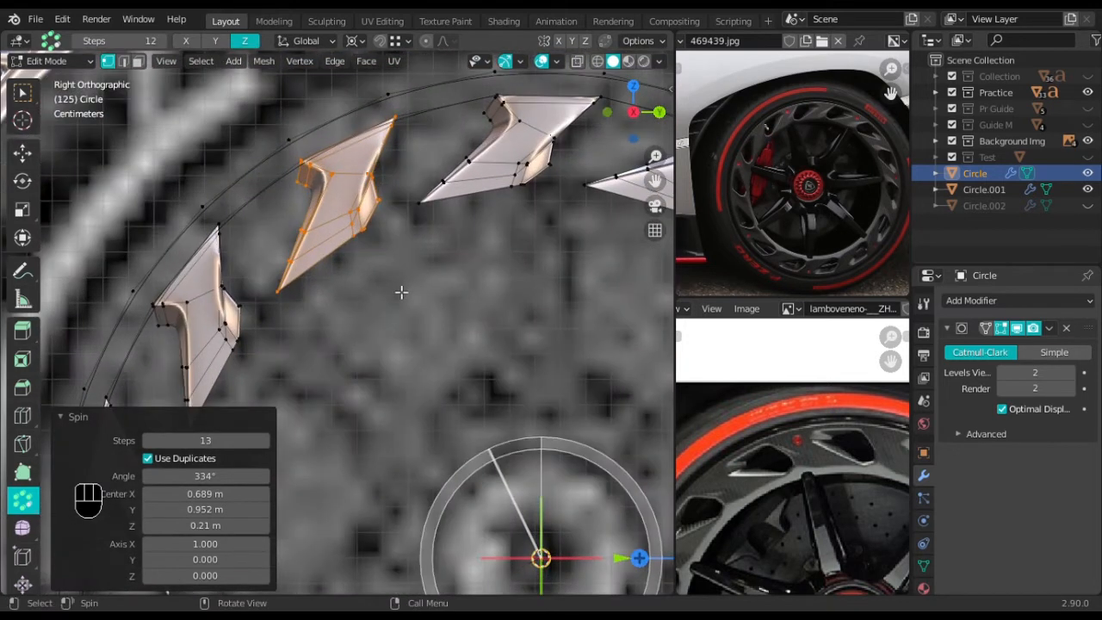
{"action": "left_click", "coordinate": [72, 417]}
{"action": "scroll", "coordinate": [378, 281], "scroll_direction": "down", "scroll_amount": 2}
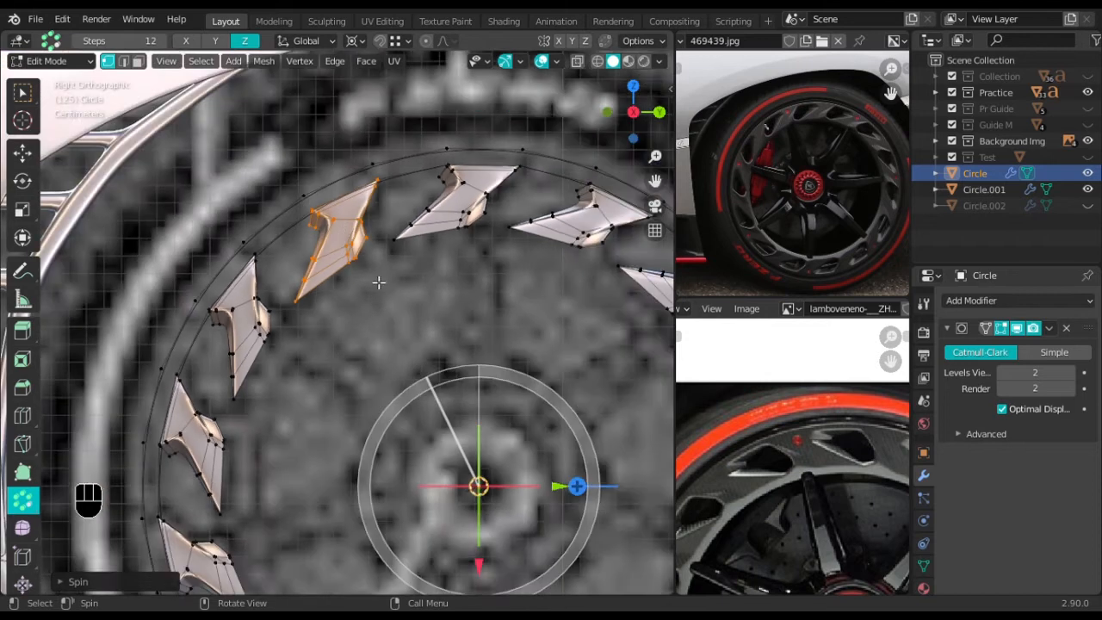
Select the entire mesh and run Merge by Distance on its vertices
{"action": "key", "text": "F3"}
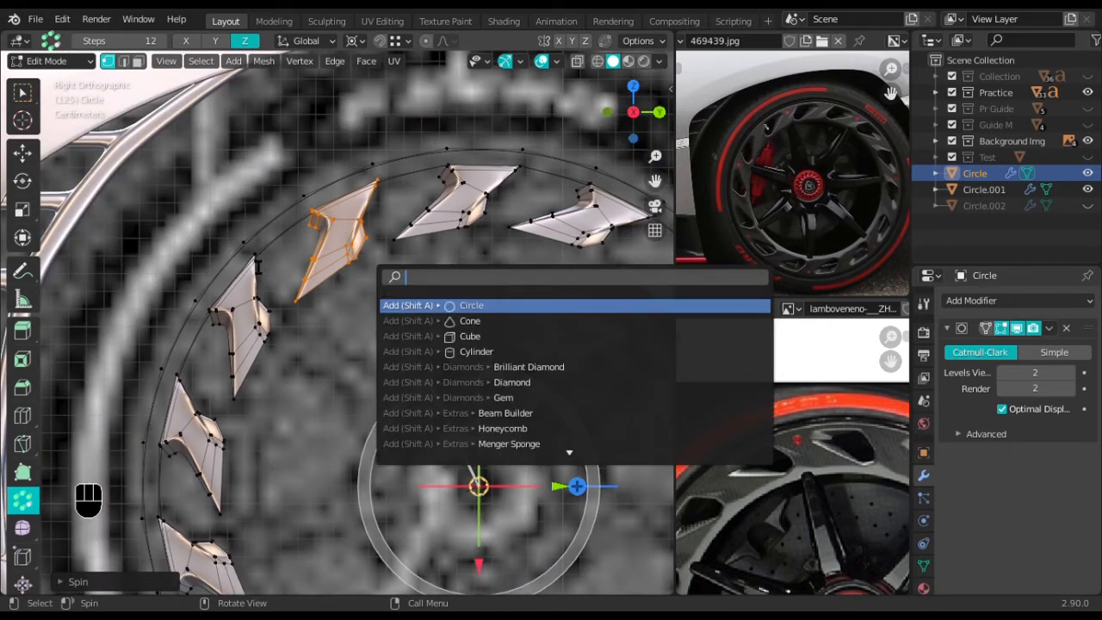
{"action": "key", "text": "Escape"}
{"action": "key", "text": "a"}
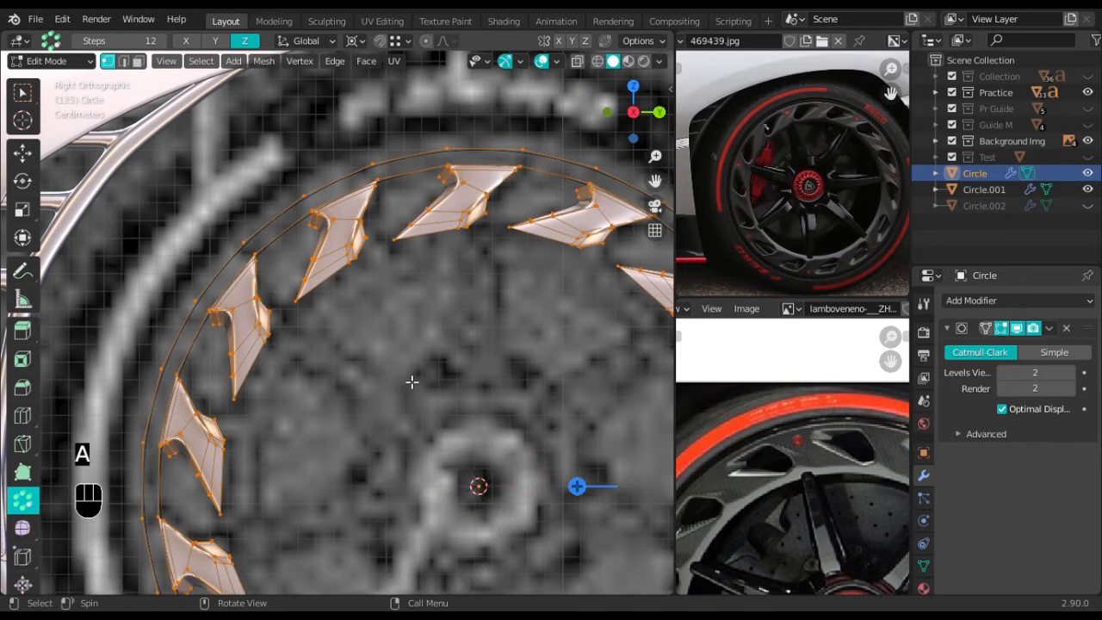
{"action": "key", "text": "F3"}
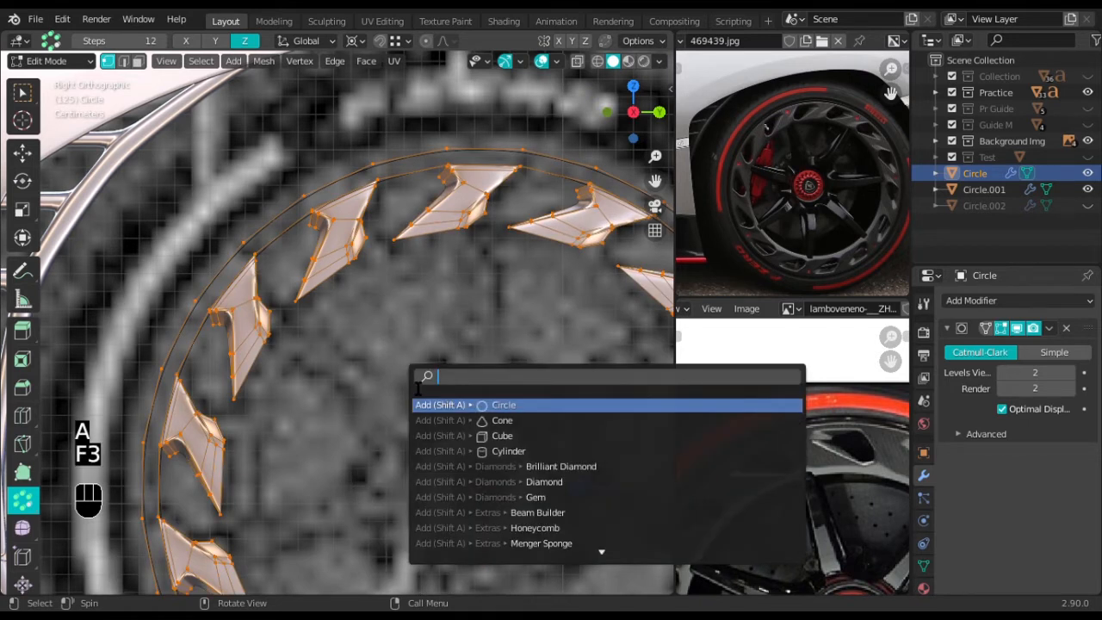
{"action": "type", "text": "mer"}
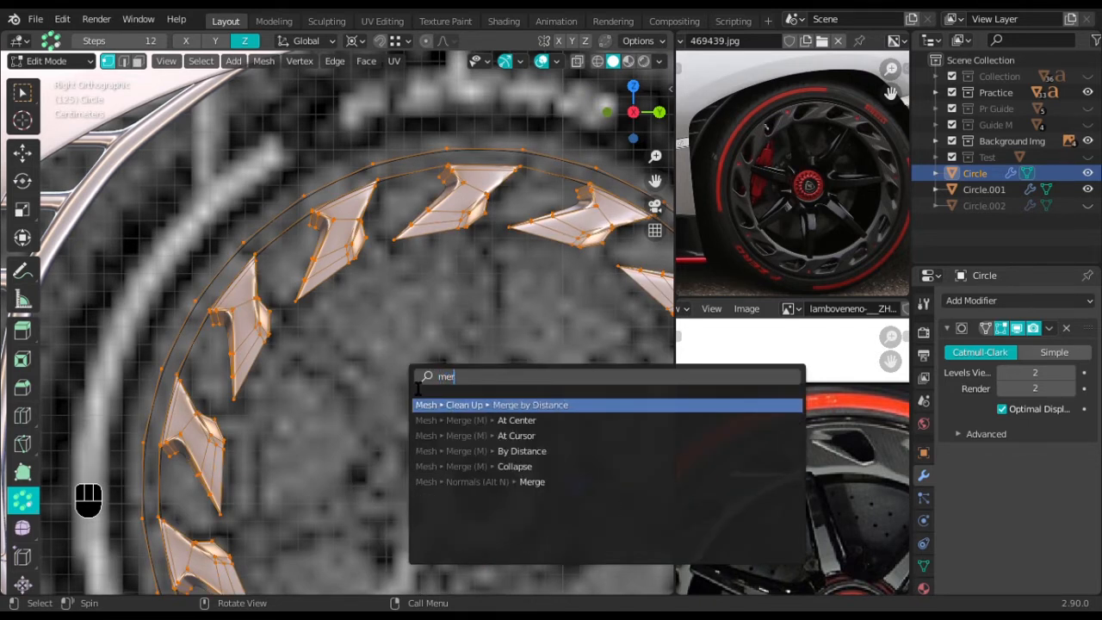
{"action": "key", "text": "Return"}
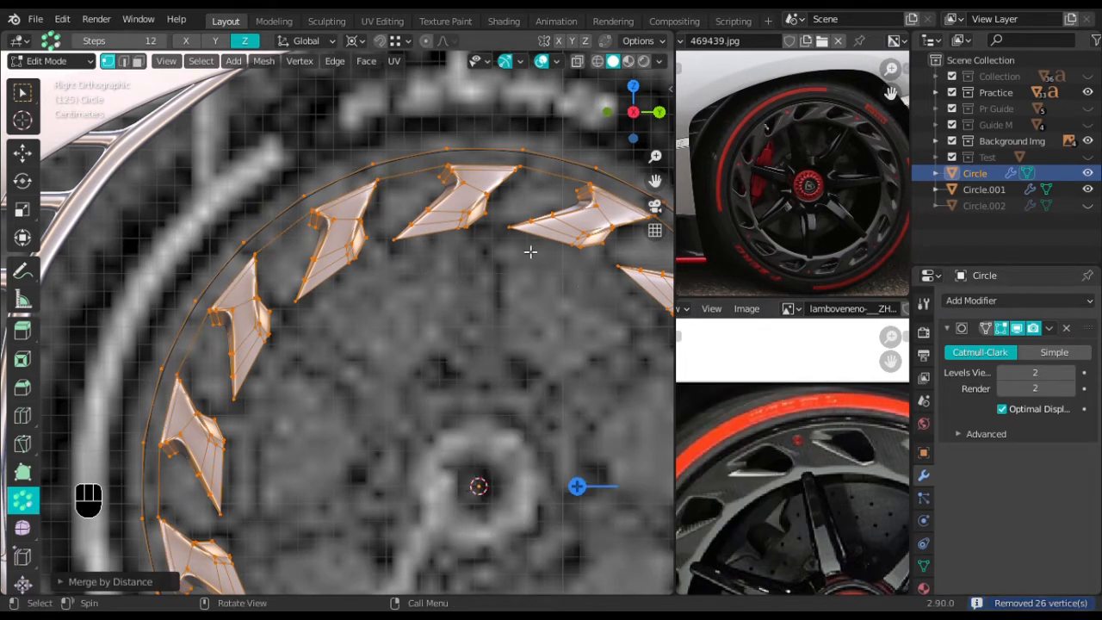
Try moving the upper tip vertex of a duplicated patch to test its connection to the rim loop
{"action": "scroll", "coordinate": [460, 221], "scroll_direction": "down", "scroll_amount": 5}
{"action": "scroll", "coordinate": [401, 178], "scroll_direction": "up", "scroll_amount": 5}
{"action": "scroll", "coordinate": [249, 271], "scroll_direction": "up", "scroll_amount": 3}
{"action": "left_click", "coordinate": [177, 172]}
{"action": "middle_click_drag", "start_coordinate": [245, 190], "coordinate": [329, 227], "text": "shift"}
{"action": "key", "text": "g"}
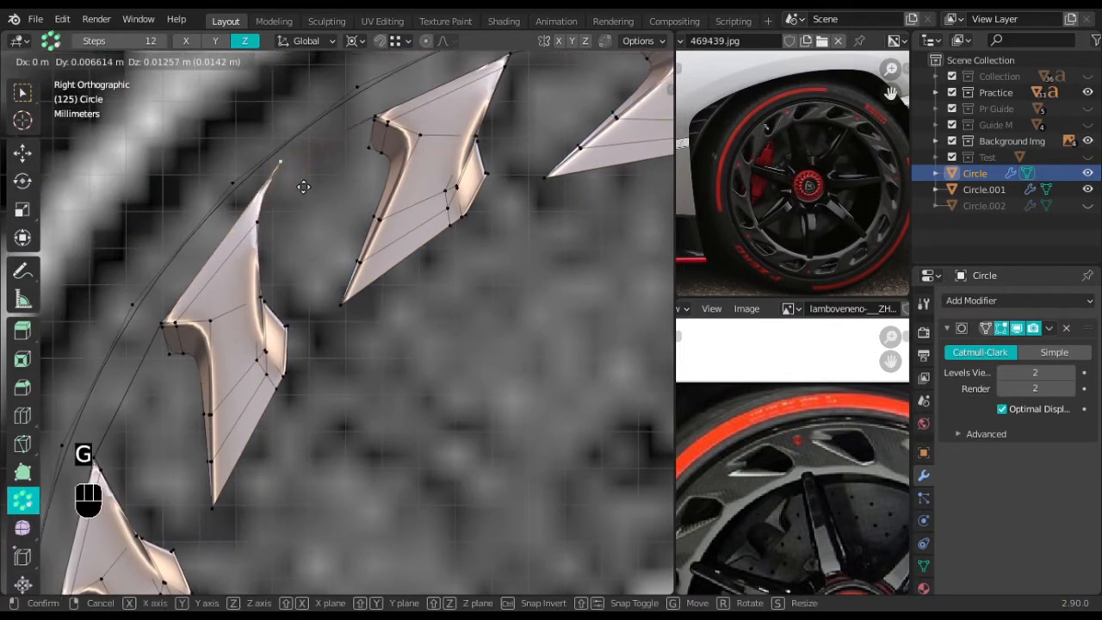
{"action": "left_click", "coordinate": [300, 199]}
Fill a triangular face between a patch's inner lower edge and the tip of the neighbouring patch
{"action": "scroll", "coordinate": [418, 228], "scroll_direction": "down", "scroll_amount": 3}
{"action": "middle_click_drag", "start_coordinate": [427, 231], "coordinate": [400, 262], "text": "shift"}
{"action": "scroll", "coordinate": [409, 250], "scroll_direction": "up", "scroll_amount": 4}
{"action": "middle_click_drag", "start_coordinate": [456, 165], "coordinate": [382, 308], "text": "shift"}
{"action": "scroll", "coordinate": [409, 271], "scroll_direction": "up", "scroll_amount": 3}
{"action": "scroll", "coordinate": [442, 228], "scroll_direction": "down", "scroll_amount": 2}
{"action": "middle_click_drag", "start_coordinate": [467, 330], "coordinate": [442, 270], "text": "shift"}
{"action": "scroll", "coordinate": [404, 282], "scroll_direction": "up", "scroll_amount": 2}
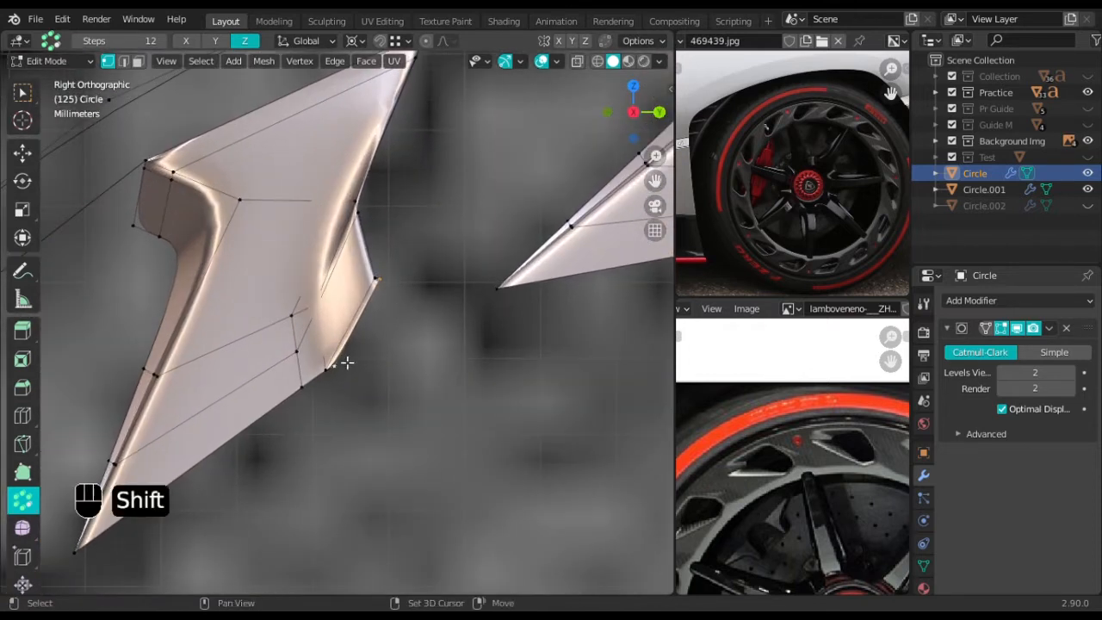
{"action": "scroll", "coordinate": [495, 294], "scroll_direction": "down", "scroll_amount": 3}
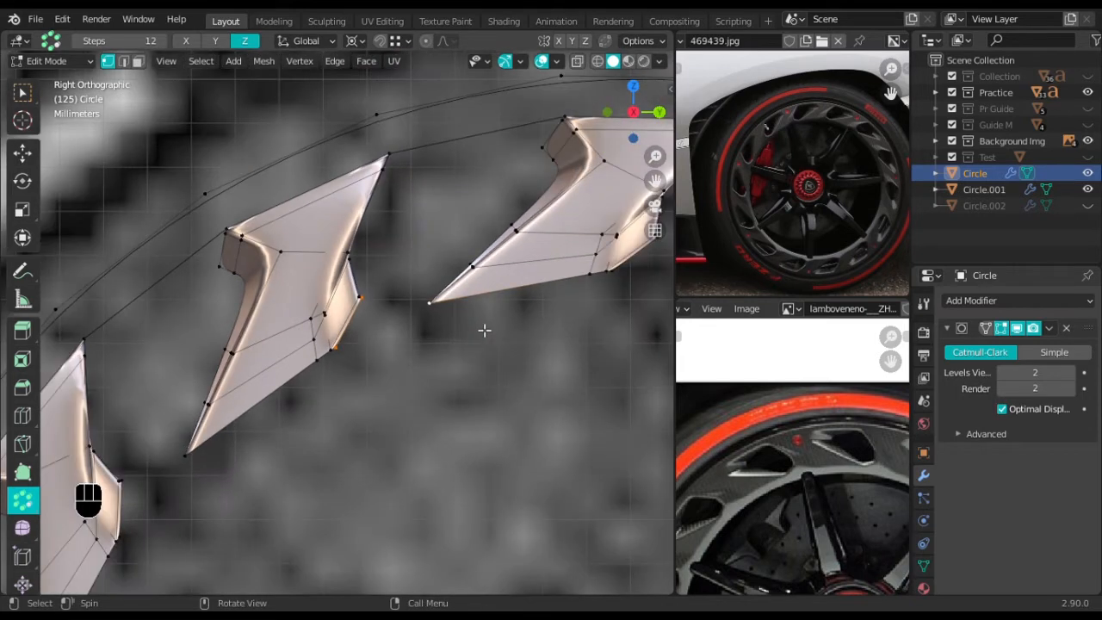
{"action": "key", "text": "f"}
Fill the triangular gaps between patch inner edges and neighbouring tips along the rim's top and upper-right arc
{"action": "scroll", "coordinate": [484, 330], "scroll_direction": "down", "scroll_amount": 3}
{"action": "middle_click_drag", "start_coordinate": [545, 307], "coordinate": [400, 301], "text": "shift"}
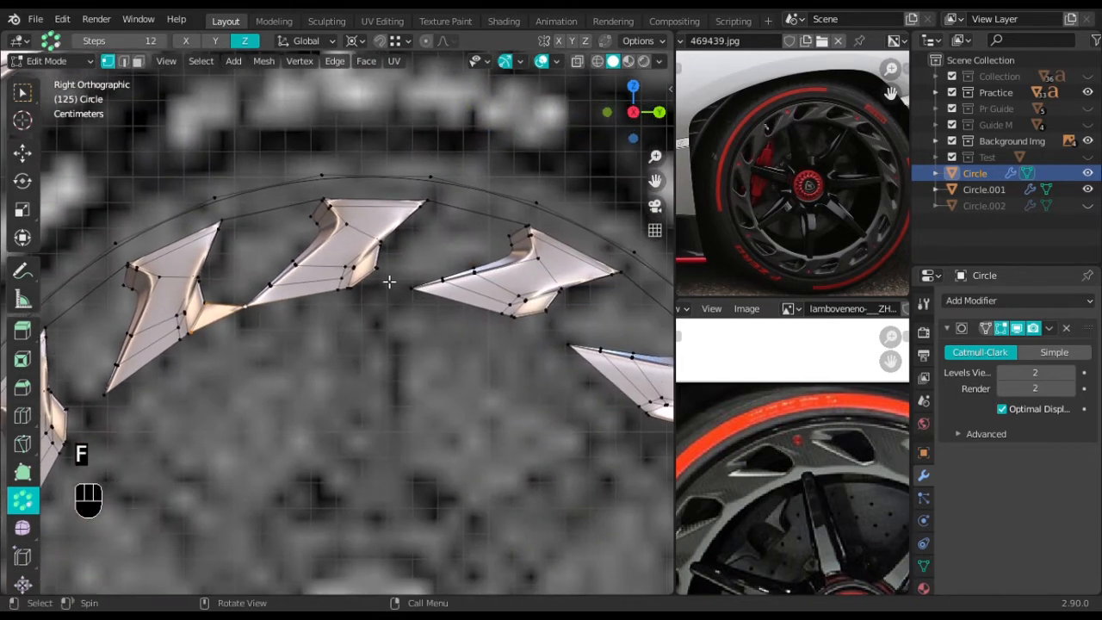
{"action": "scroll", "coordinate": [502, 264], "scroll_direction": "up", "scroll_amount": 4}
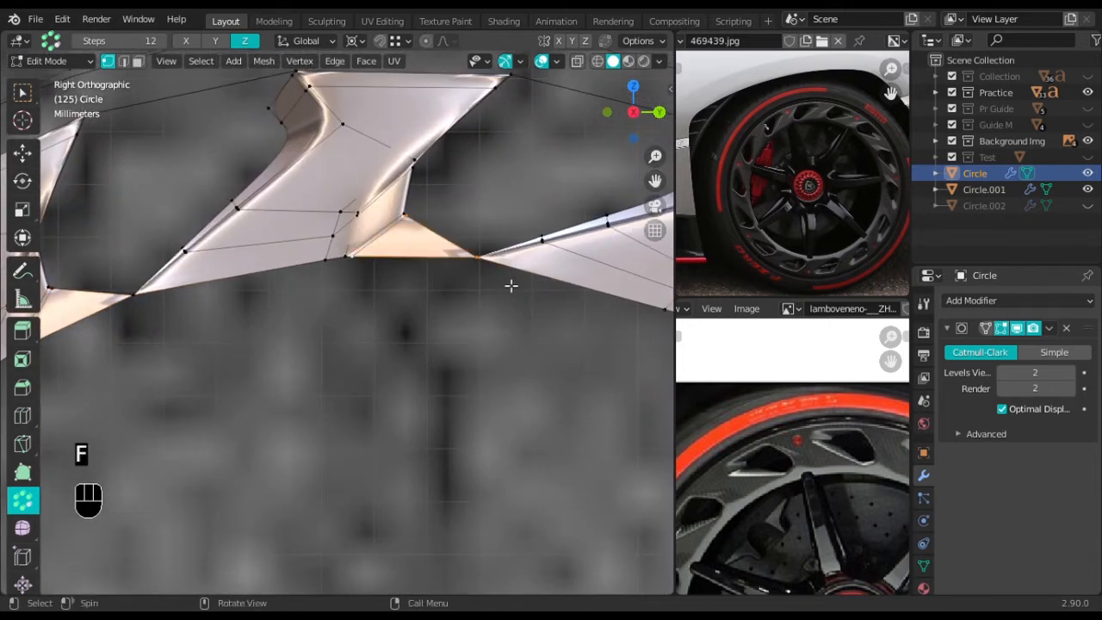
{"action": "scroll", "coordinate": [511, 286], "scroll_direction": "down", "scroll_amount": 4}
{"action": "middle_click_drag", "start_coordinate": [511, 285], "coordinate": [282, 268], "text": "shift"}
{"action": "scroll", "coordinate": [283, 268], "scroll_direction": "up", "scroll_amount": 4}
{"action": "left_click", "coordinate": [361, 255]}
{"action": "key", "text": "f"}
{"action": "left_click", "coordinate": [458, 310]}
{"action": "key", "text": "f"}
Continue filling triangular faces between neighbouring patches down the right and lower-right arc of the rim
{"action": "left_click", "coordinate": [398, 298]}
{"action": "left_click", "coordinate": [424, 225], "text": "shift"}
{"action": "key", "text": "ctrl+z"}
{"action": "key", "text": "f"}
{"action": "middle_click_drag", "start_coordinate": [430, 465], "coordinate": [413, 215], "text": "shift"}
{"action": "key", "text": "f"}
{"action": "middle_click_drag", "start_coordinate": [301, 456], "coordinate": [447, 276], "text": "shift"}
{"action": "left_click", "coordinate": [494, 225], "text": "shift"}
{"action": "key", "text": "f"}
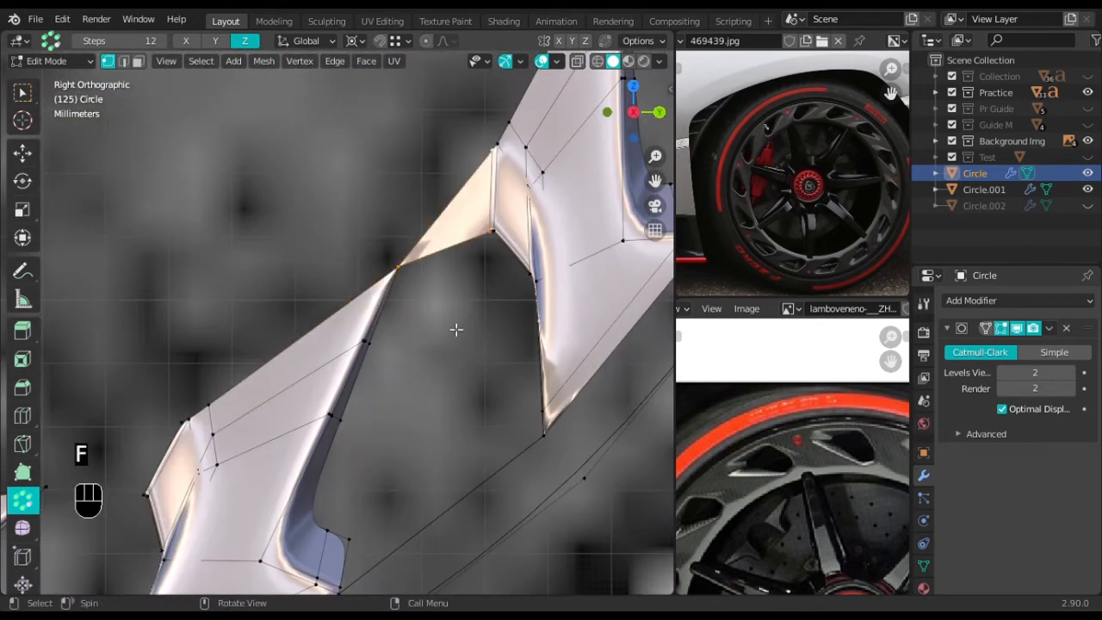
Fill the triangular connecting faces between patches along the rim's bottom and lower-left arc
{"action": "middle_click_drag", "start_coordinate": [172, 448], "coordinate": [426, 316], "text": "shift"}
{"action": "left_click", "coordinate": [307, 344]}
{"action": "key", "text": "f"}
{"action": "key", "text": "ctrl+z"}
{"action": "middle_click_drag", "start_coordinate": [147, 431], "coordinate": [573, 323], "text": "shift"}
{"action": "left_click", "coordinate": [442, 327], "text": "shift"}
{"action": "key", "text": "f"}
{"action": "middle_click_drag", "start_coordinate": [293, 257], "coordinate": [614, 394], "text": "shift"}
{"action": "left_click", "coordinate": [348, 315]}
{"action": "key", "text": "f"}
Fill the remaining triangular connecting faces up the left side of the rim to complete the ring
{"action": "middle_click_drag", "start_coordinate": [258, 155], "coordinate": [482, 362], "text": "shift"}
{"action": "key", "text": "f"}
{"action": "middle_click_drag", "start_coordinate": [258, 94], "coordinate": [352, 256], "text": "shift"}
{"action": "scroll", "coordinate": [352, 256], "scroll_direction": "up", "scroll_amount": 2}
{"action": "left_click", "coordinate": [418, 363], "text": "shift"}
{"action": "key", "text": "f"}
{"action": "middle_click_drag", "start_coordinate": [431, 95], "coordinate": [296, 400], "text": "shift"}
{"action": "left_click", "coordinate": [353, 233]}
{"action": "key", "text": "f"}
{"action": "key", "text": "f"}
{"action": "middle_click_drag", "start_coordinate": [499, 209], "coordinate": [261, 430], "text": "shift"}
Fill a side-wall face behind one connecting triangle, between the patch's inner corner and the neighbouring tip
{"action": "scroll", "coordinate": [261, 430], "scroll_direction": "down", "scroll_amount": 5}
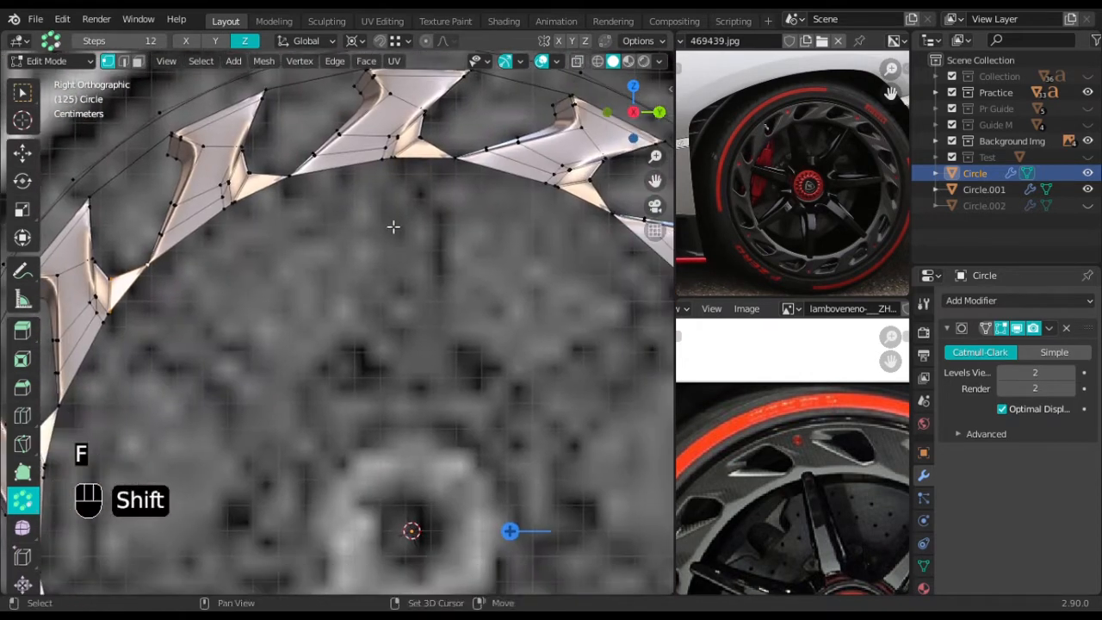
{"action": "scroll", "coordinate": [411, 288], "scroll_direction": "down", "scroll_amount": 2}
{"action": "middle_click_drag", "start_coordinate": [434, 395], "coordinate": [405, 332], "text": "shift"}
{"action": "middle_click_drag", "start_coordinate": [518, 217], "coordinate": [375, 360], "text": "shift"}
{"action": "scroll", "coordinate": [367, 399], "scroll_direction": "up", "scroll_amount": 4}
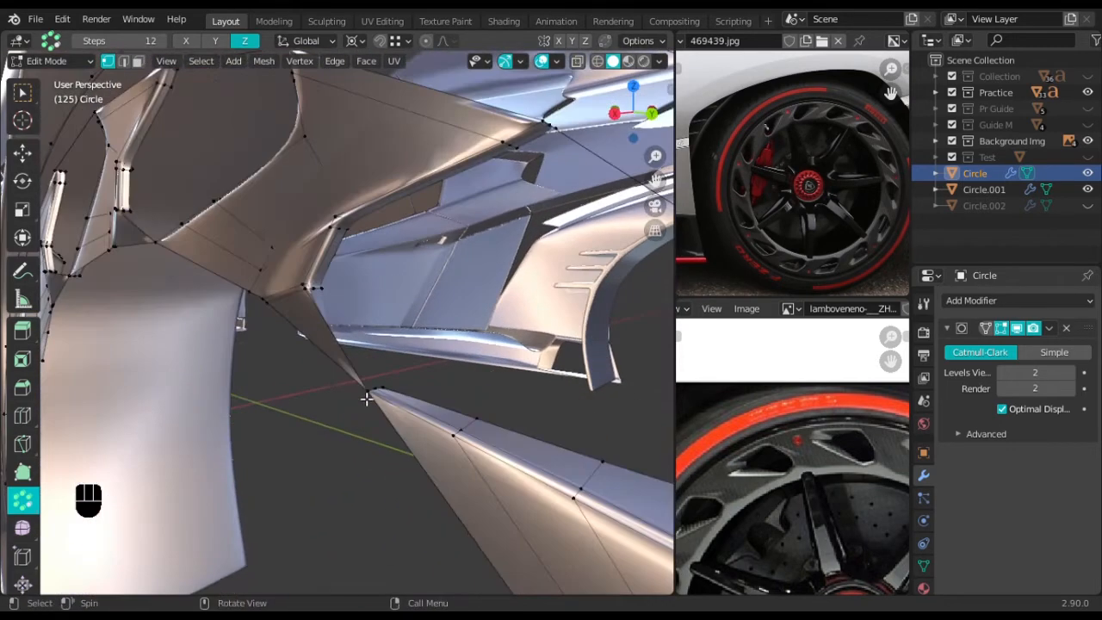
{"action": "scroll", "coordinate": [345, 400], "scroll_direction": "down", "scroll_amount": 4}
{"action": "middle_click_drag", "start_coordinate": [339, 401], "coordinate": [330, 416]}
{"action": "scroll", "coordinate": [365, 397], "scroll_direction": "up", "scroll_amount": 4}
{"action": "scroll", "coordinate": [345, 370], "scroll_direction": "up", "scroll_amount": 1}
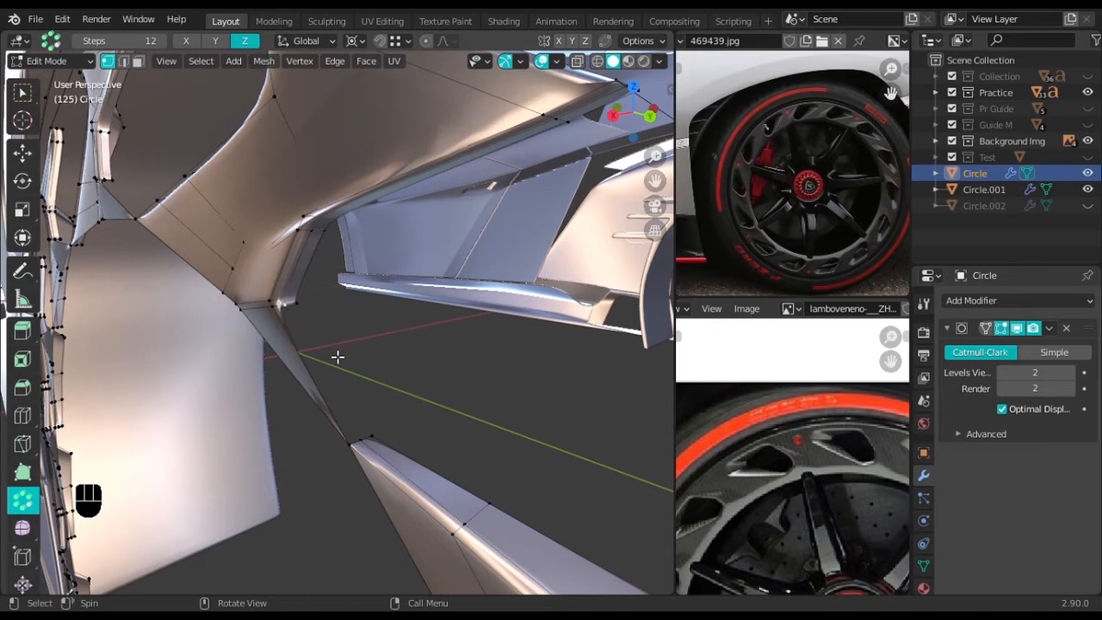
{"action": "key", "text": "f"}
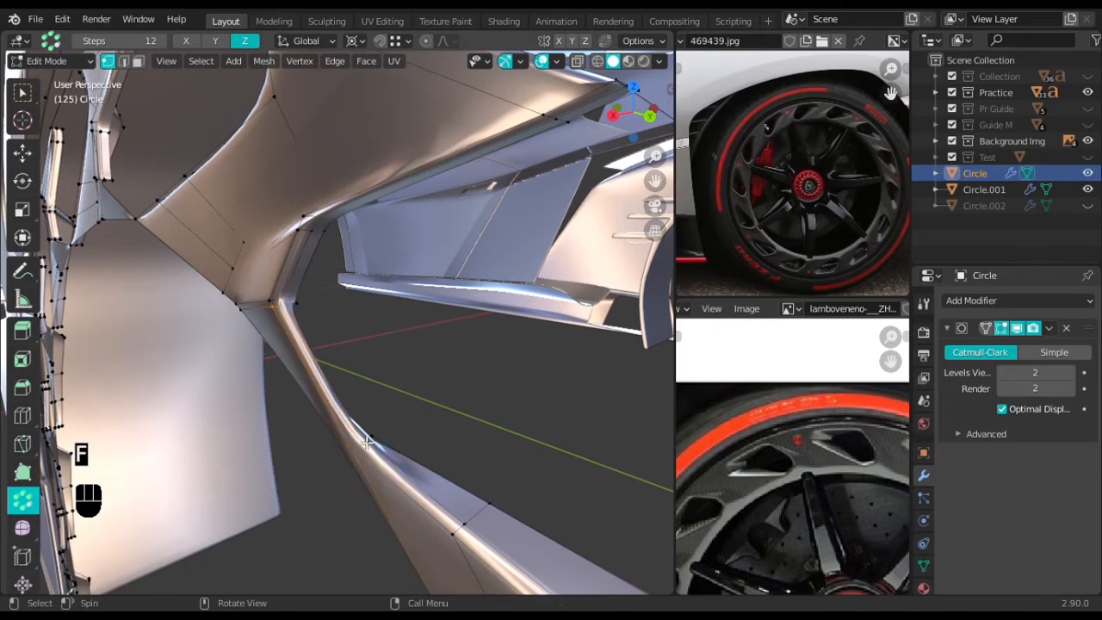
Connect the two back vertices at the ends of the new side wall, using see-through display to pick them
{"action": "left_click", "coordinate": [300, 301]}
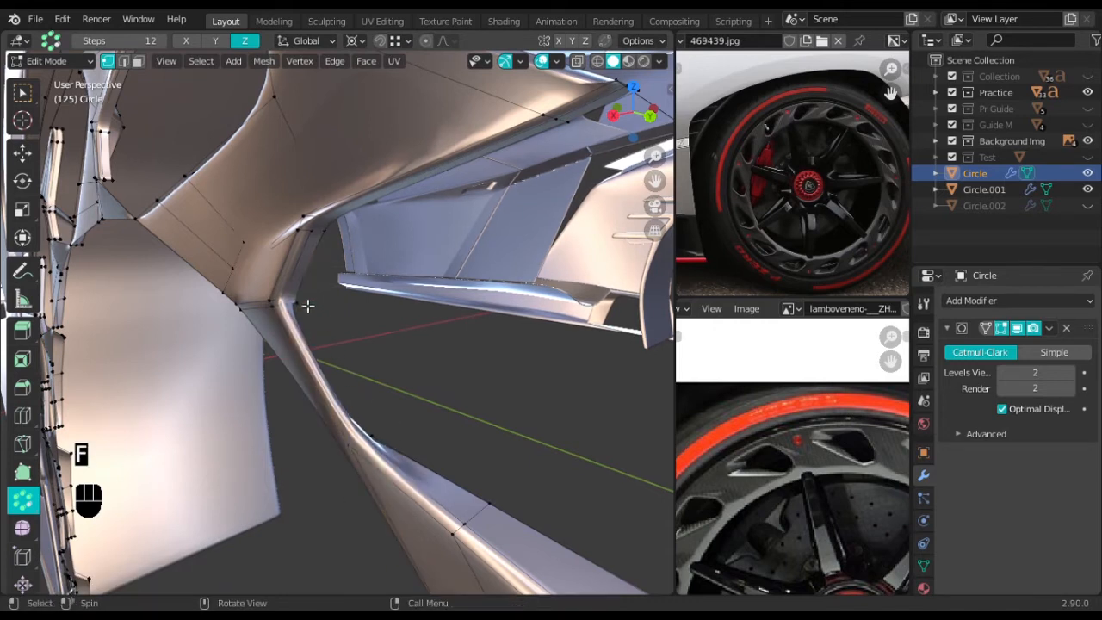
{"action": "key", "text": "shift+z"}
{"action": "left_click", "coordinate": [375, 438], "text": "ctrl"}
{"action": "key", "text": "shift+z"}
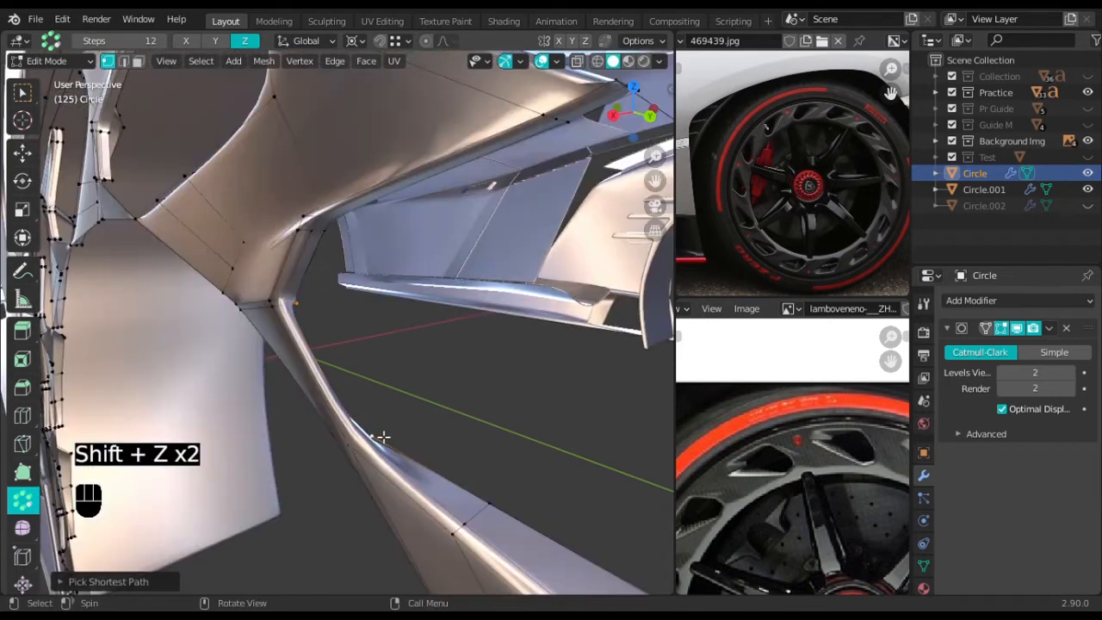
{"action": "key", "text": "f"}
{"action": "scroll", "coordinate": [383, 437], "scroll_direction": "down", "scroll_amount": 2}
{"action": "middle_click_drag", "start_coordinate": [385, 435], "coordinate": [450, 304]}
Select the complete inner edge loop of the joined patches by picking shortest paths around the rim
{"action": "key", "text": "KP_3"}
{"action": "scroll", "coordinate": [300, 196], "scroll_direction": "up", "scroll_amount": 2}
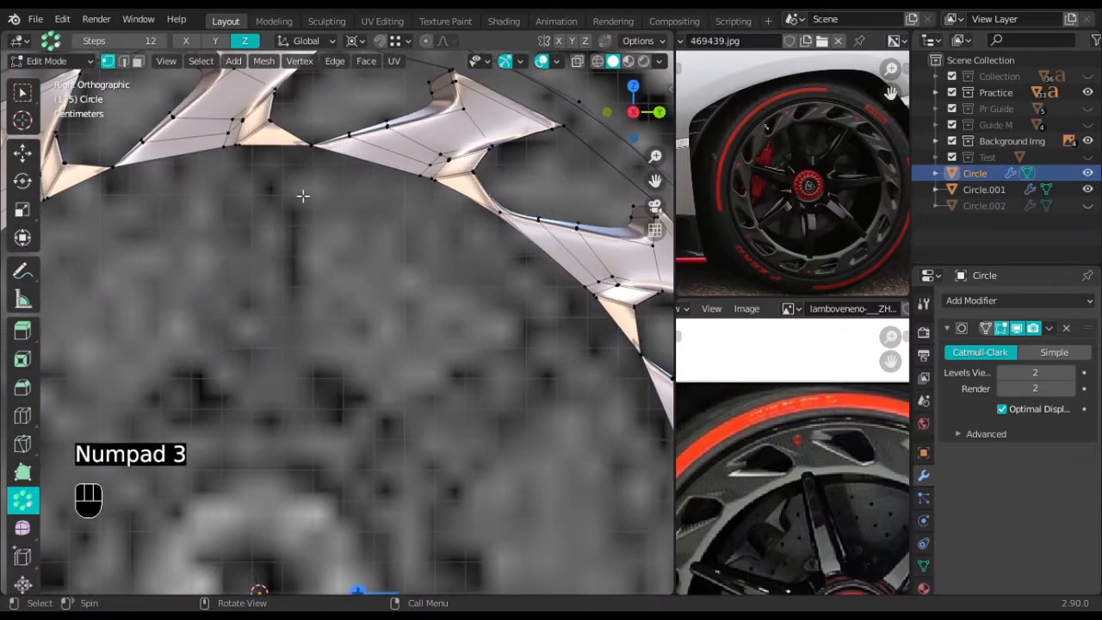
{"action": "scroll", "coordinate": [324, 163], "scroll_direction": "down", "scroll_amount": 2}
{"action": "middle_click_drag", "start_coordinate": [491, 431], "coordinate": [430, 356], "text": "shift"}
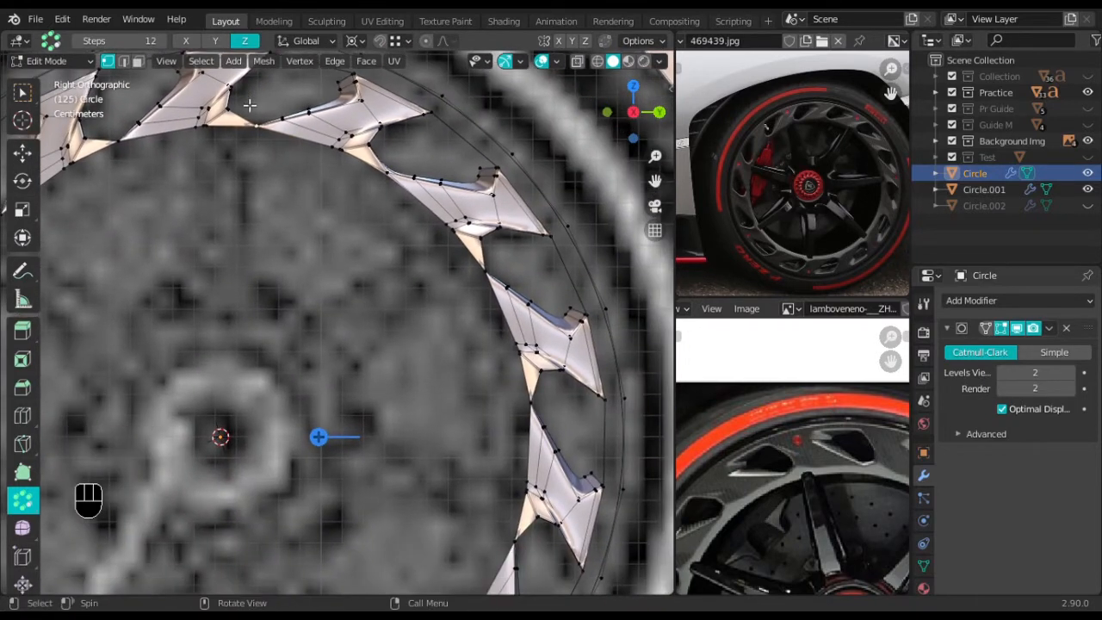
{"action": "left_click", "coordinate": [525, 365], "text": "ctrl"}
{"action": "middle_click_drag", "start_coordinate": [258, 516], "coordinate": [267, 289], "text": "shift"}
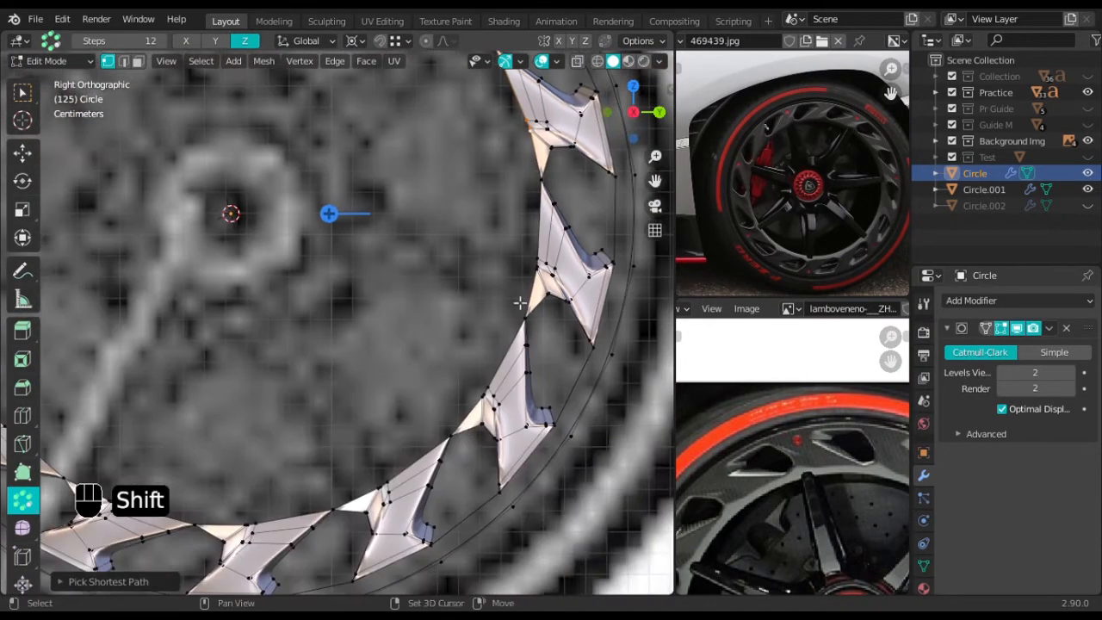
{"action": "middle_click_drag", "start_coordinate": [173, 529], "coordinate": [338, 413], "text": "shift"}
{"action": "left_click", "coordinate": [359, 393], "text": "ctrl"}
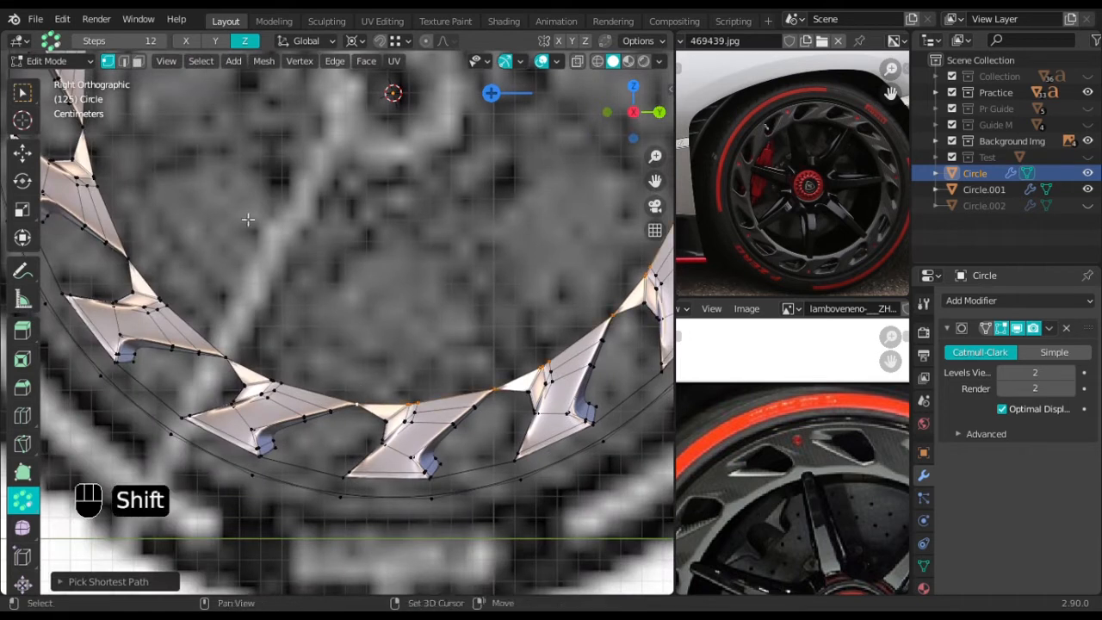
{"action": "middle_click_drag", "start_coordinate": [243, 224], "coordinate": [345, 338], "text": "shift"}
{"action": "left_click", "coordinate": [216, 253], "text": "ctrl"}
{"action": "middle_click_drag", "start_coordinate": [268, 182], "coordinate": [312, 406], "text": "shift"}
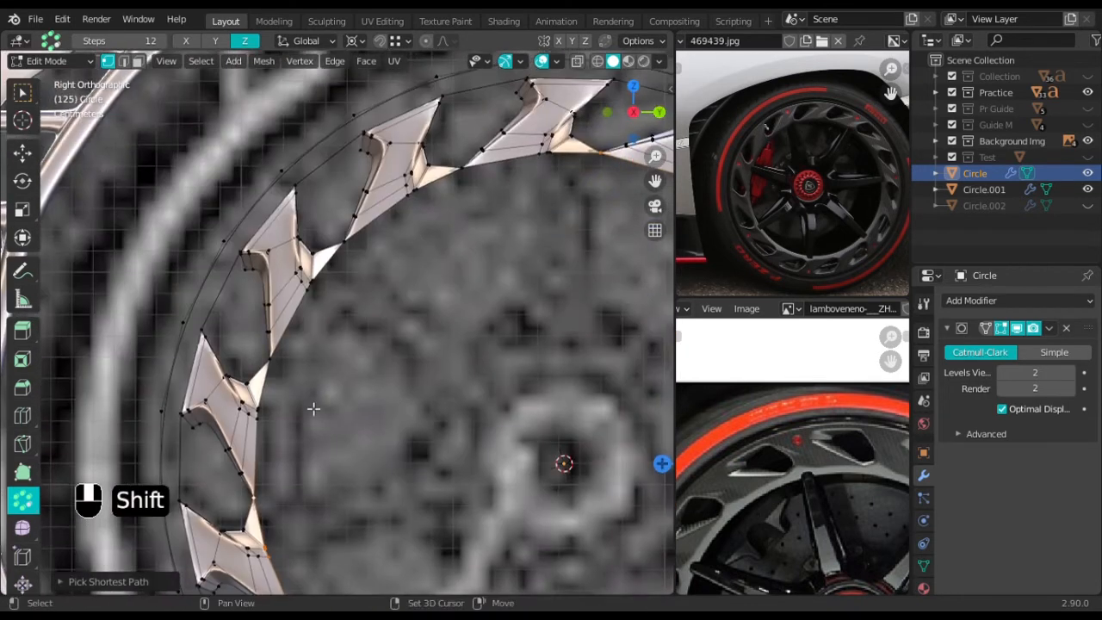
{"action": "middle_click_drag", "start_coordinate": [521, 206], "coordinate": [495, 278], "text": "shift"}
{"action": "left_click", "coordinate": [500, 190], "text": "ctrl"}
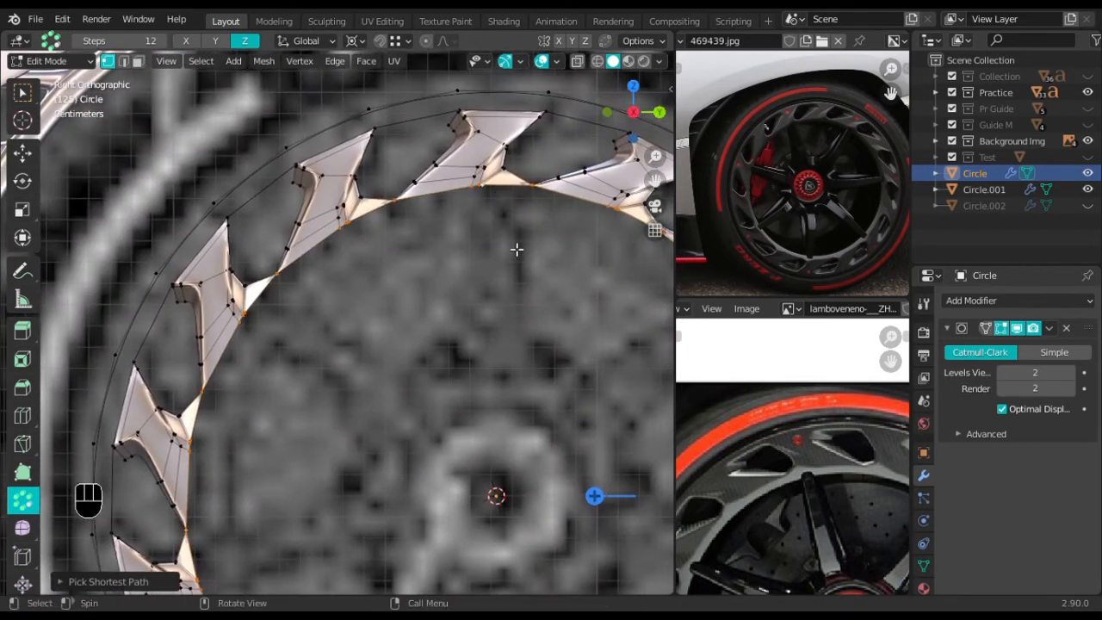
Extrude the inner edge loop and scale it inward to about 0.937 to form a flat ring
{"action": "scroll", "coordinate": [518, 276], "scroll_direction": "down", "scroll_amount": 2}
{"action": "middle_click_drag", "start_coordinate": [518, 384], "coordinate": [437, 277], "text": "shift"}
{"action": "key", "text": "e"}
{"action": "right_click", "coordinate": [463, 340]}
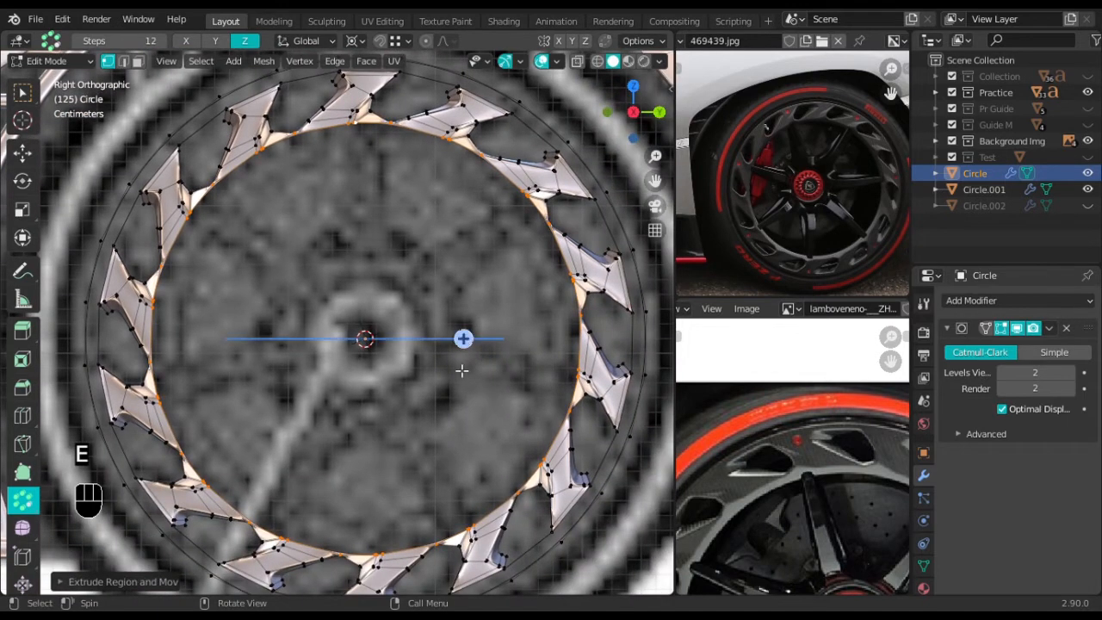
{"action": "key", "text": "s"}
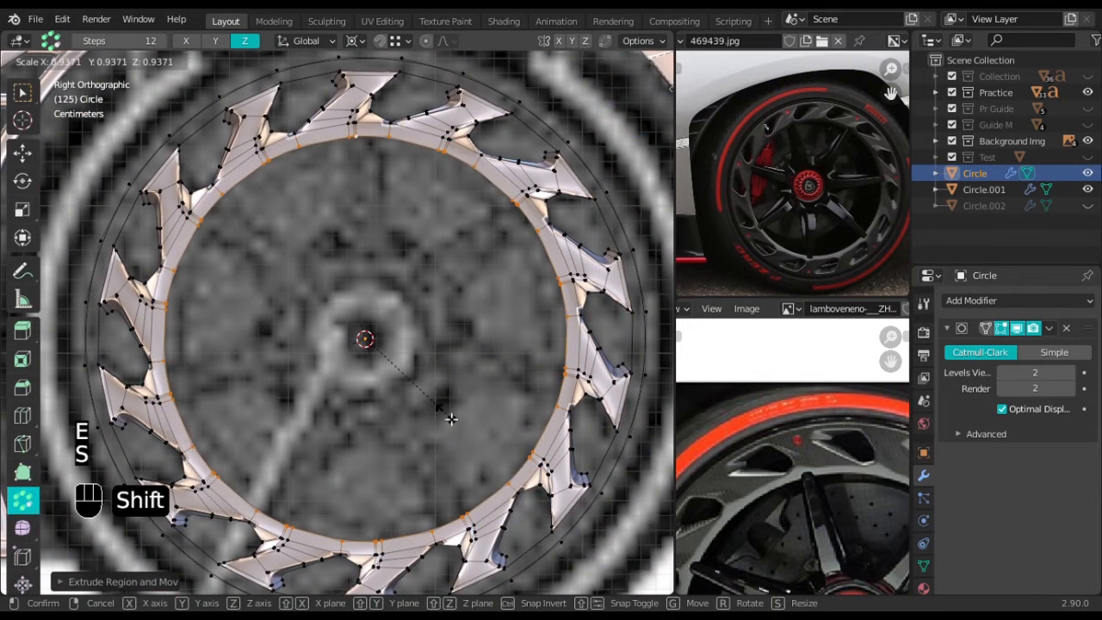
{"action": "left_click", "coordinate": [450, 418]}
Move the extruded inner loop along the X axis to give the inner ring depth
{"action": "left_click", "coordinate": [17, 151]}
{"action": "scroll", "coordinate": [452, 371], "scroll_direction": "up", "scroll_amount": 2}
{"action": "middle_click_drag", "start_coordinate": [452, 371], "coordinate": [369, 384], "text": "shift"}
{"action": "scroll", "coordinate": [462, 362], "scroll_direction": "down", "scroll_amount": 3}
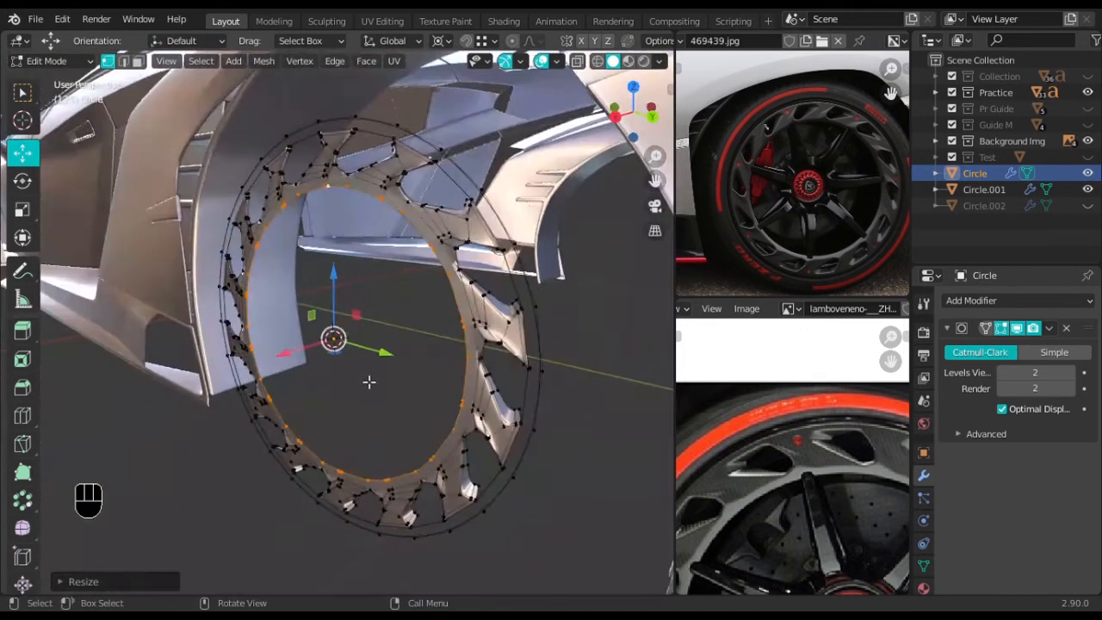
{"action": "scroll", "coordinate": [369, 384], "scroll_direction": "up", "scroll_amount": 4}
{"action": "middle_click_drag", "start_coordinate": [428, 287], "coordinate": [277, 408], "text": "shift"}
{"action": "left_click_drag", "start_coordinate": [264, 439], "coordinate": [315, 435]}
{"action": "middle_click_drag", "start_coordinate": [315, 435], "coordinate": [398, 393]}
Scale the inner loop up slightly in the right side view
{"action": "key", "text": "KP_3"}
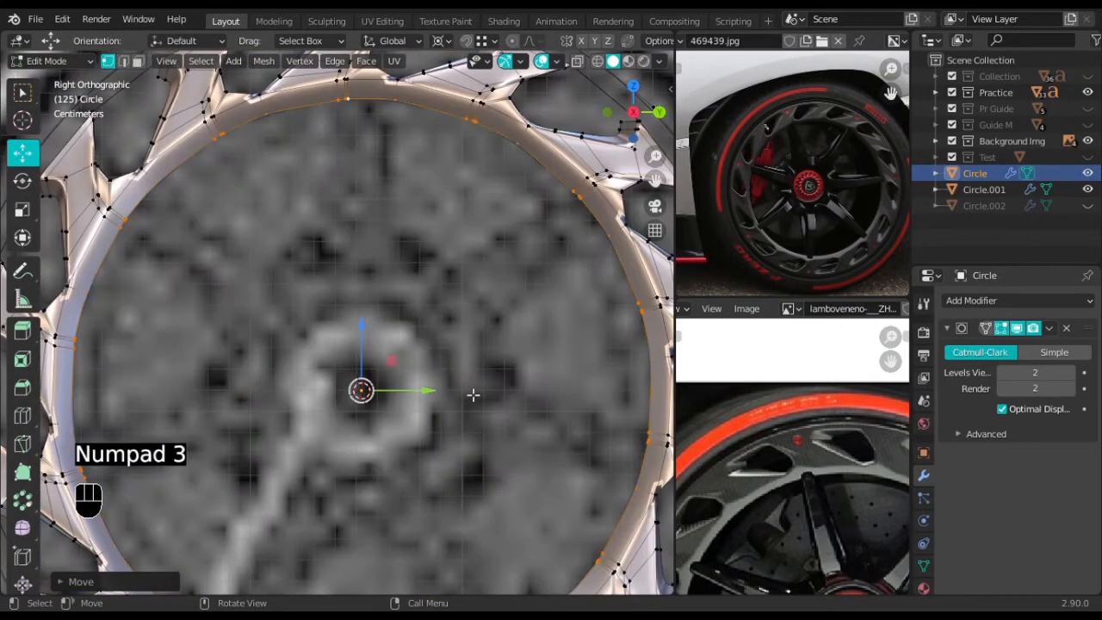
{"action": "key", "text": "s"}
{"action": "left_click", "coordinate": [469, 389], "text": "shift"}
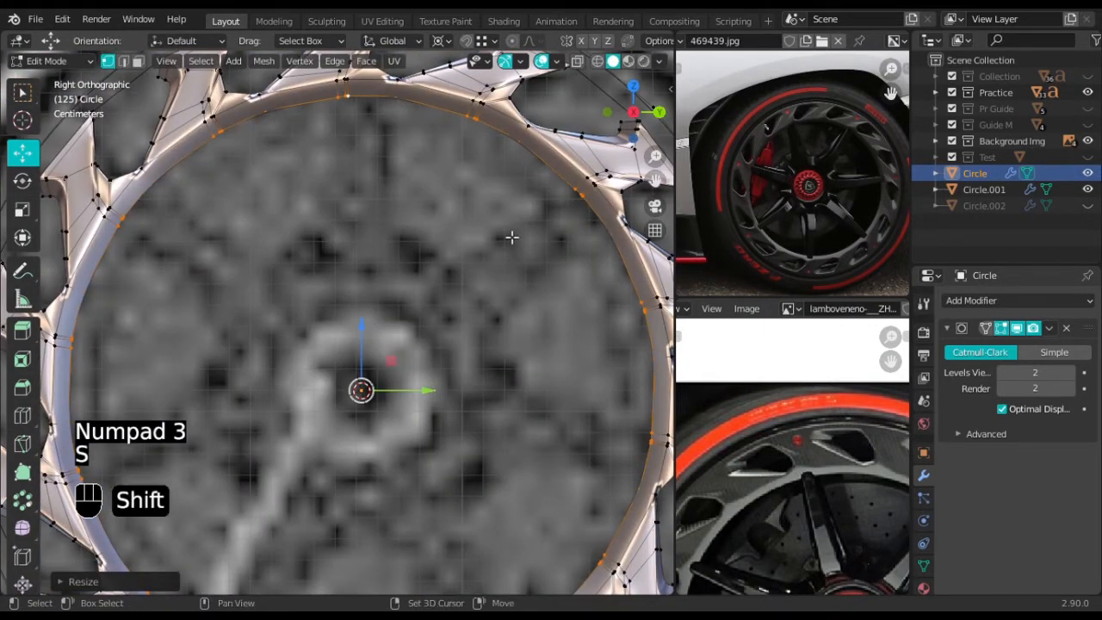
Switch to edge selection and inspect the open side-wall gap between neighbouring patches
{"action": "middle_click_drag", "start_coordinate": [512, 237], "coordinate": [379, 329], "text": "shift"}
{"action": "scroll", "coordinate": [379, 329], "scroll_direction": "up", "scroll_amount": 4}
{"action": "middle_click_drag", "start_coordinate": [484, 208], "coordinate": [425, 324], "text": "shift"}
{"action": "scroll", "coordinate": [425, 323], "scroll_direction": "down", "scroll_amount": 2}
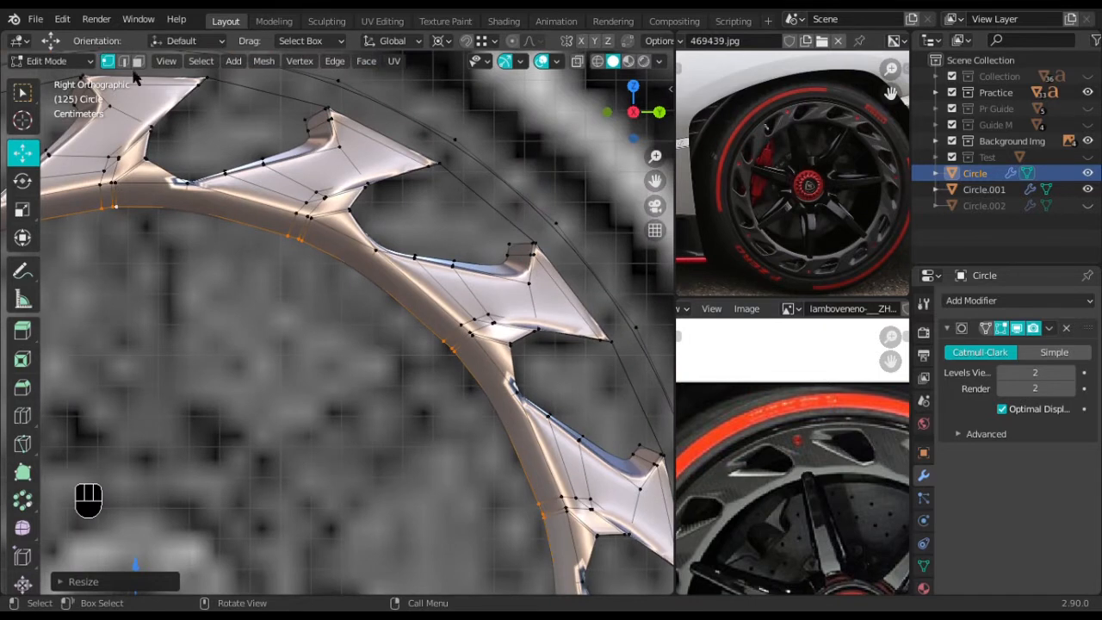
{"action": "left_click", "coordinate": [125, 61]}
{"action": "scroll", "coordinate": [341, 286], "scroll_direction": "up", "scroll_amount": 3}
{"action": "middle_click_drag", "start_coordinate": [374, 219], "coordinate": [361, 278], "text": "shift"}
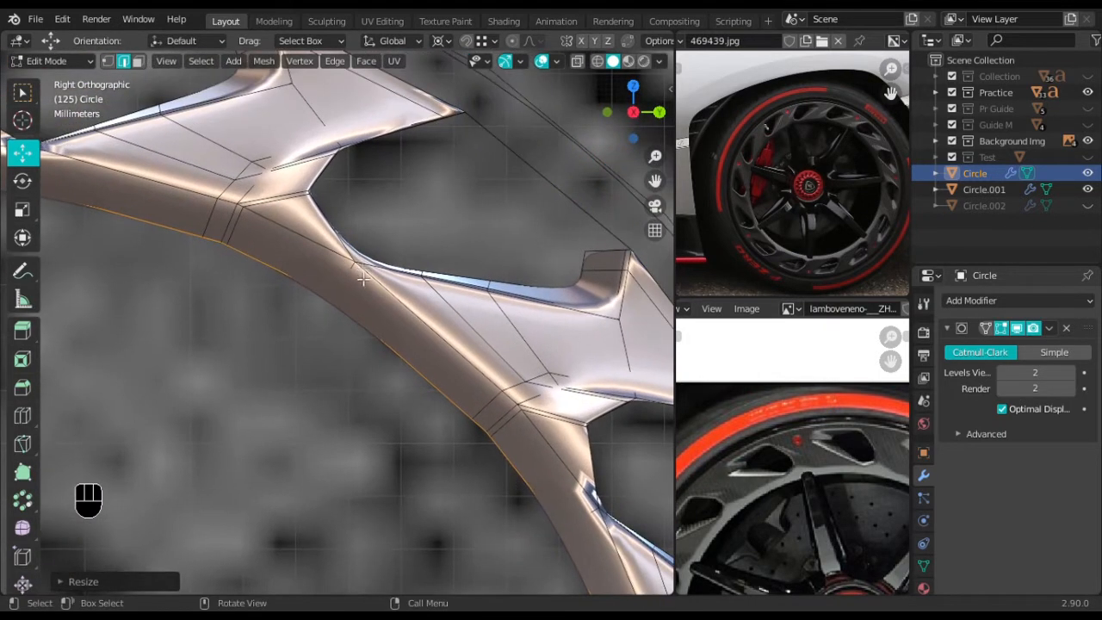
{"action": "scroll", "coordinate": [362, 279], "scroll_direction": "down", "scroll_amount": 2}
{"action": "middle_click_drag", "start_coordinate": [448, 299], "coordinate": [340, 221], "text": "shift"}
{"action": "scroll", "coordinate": [379, 250], "scroll_direction": "up", "scroll_amount": 3}
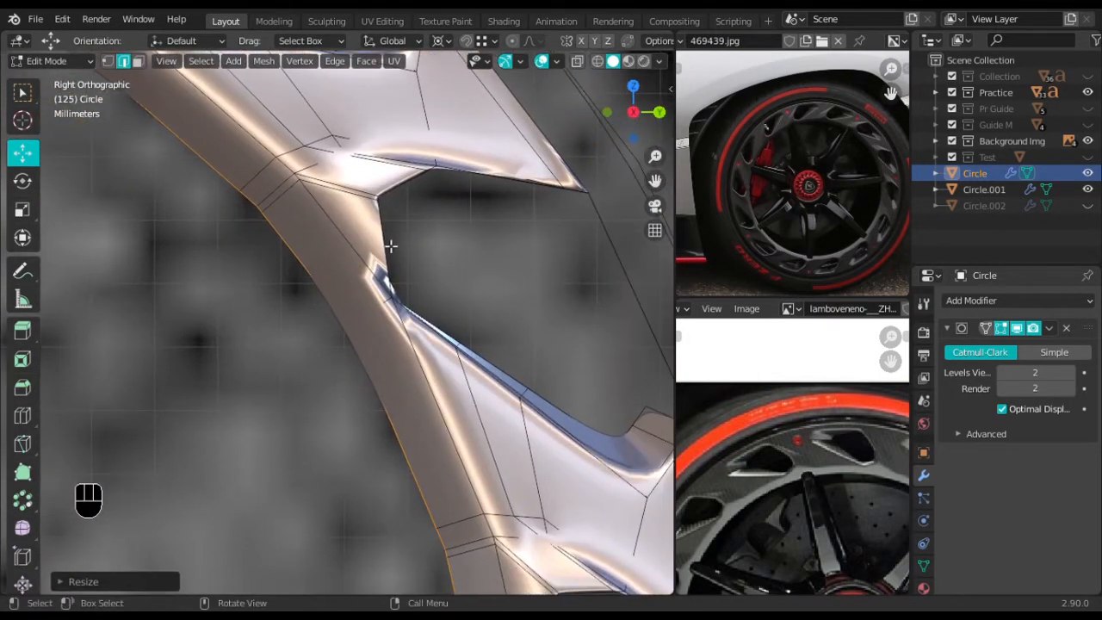
{"action": "scroll", "coordinate": [385, 247], "scroll_direction": "down", "scroll_amount": 1}
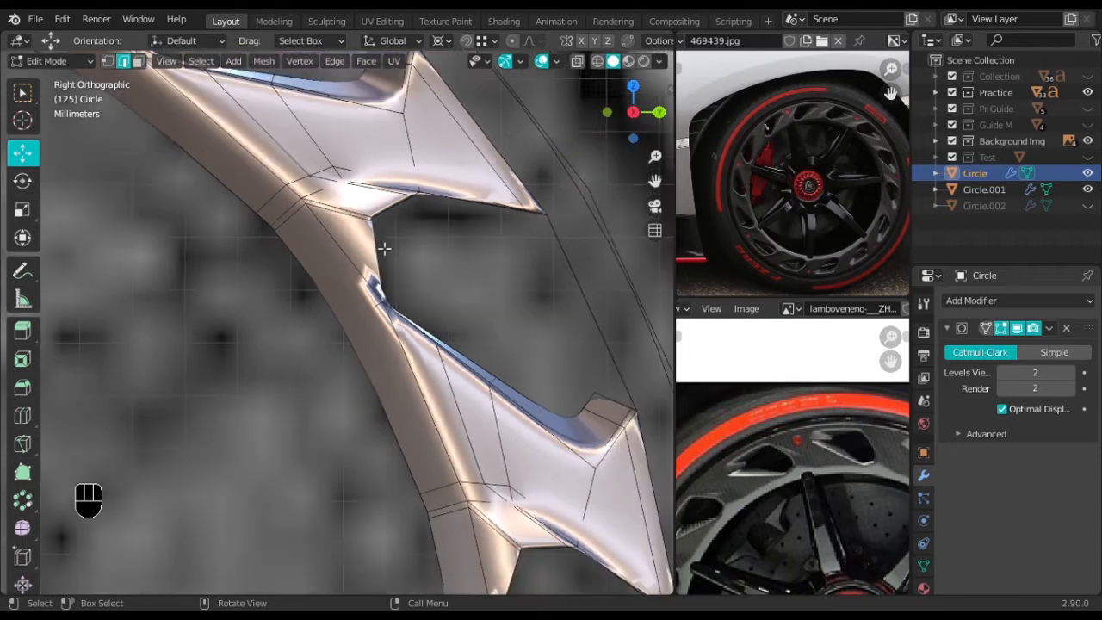
{"action": "scroll", "coordinate": [385, 236], "scroll_direction": "up", "scroll_amount": 4}
{"action": "scroll", "coordinate": [411, 244], "scroll_direction": "down", "scroll_amount": 2}
{"action": "middle_click_drag", "start_coordinate": [413, 243], "coordinate": [258, 236]}
{"action": "middle_click_drag", "start_coordinate": [290, 250], "coordinate": [242, 231]}
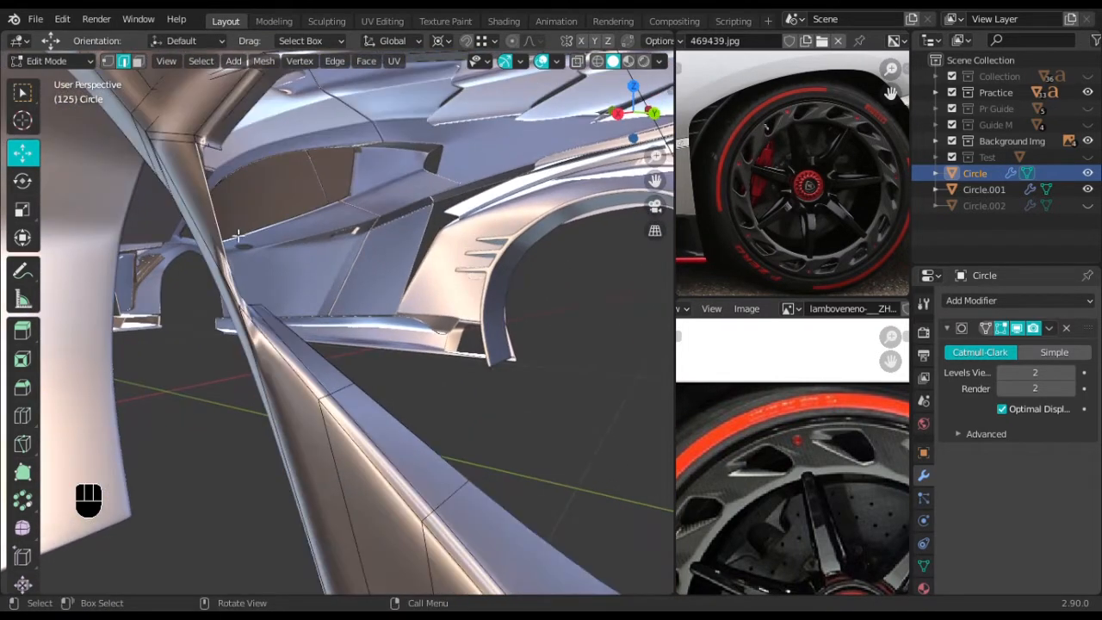
Fill the open side-wall faces between two neighbouring patches on the rim's upper-right arc
{"action": "key", "text": "KP_3"}
{"action": "scroll", "coordinate": [452, 301], "scroll_direction": "up", "scroll_amount": 2}
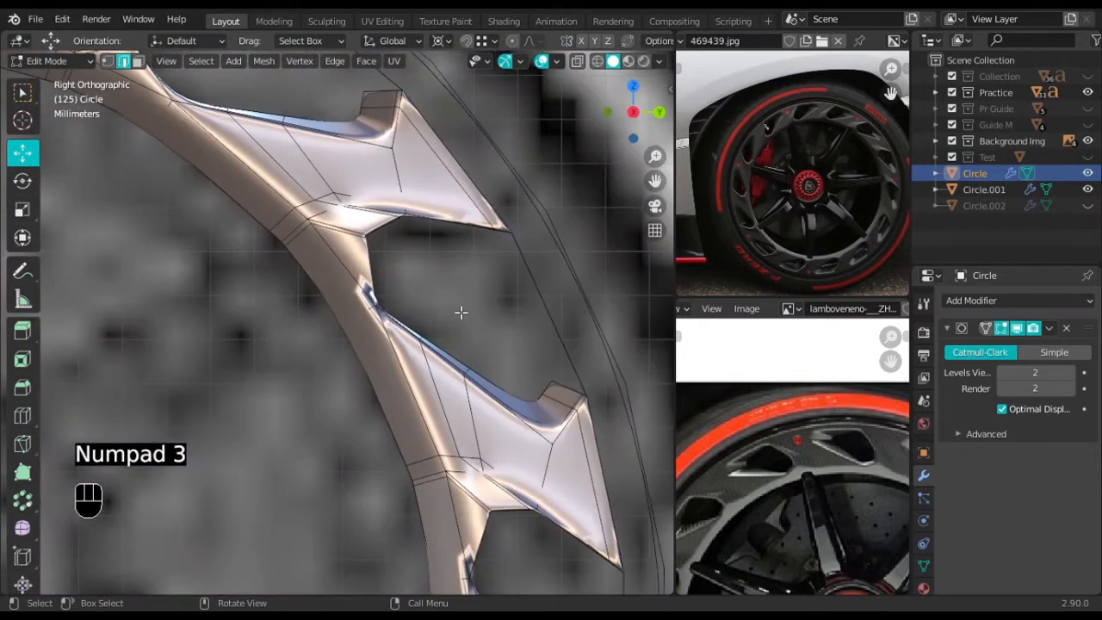
{"action": "key", "text": "f"}
{"action": "key", "text": "f"}
{"action": "key", "text": "f"}
Fill the side-wall gap between the patches on the rim's right side and undo the excess face
{"action": "scroll", "coordinate": [456, 337], "scroll_direction": "down", "scroll_amount": 4}
{"action": "middle_click_drag", "start_coordinate": [456, 337], "coordinate": [452, 181], "text": "shift"}
{"action": "scroll", "coordinate": [434, 301], "scroll_direction": "up", "scroll_amount": 6}
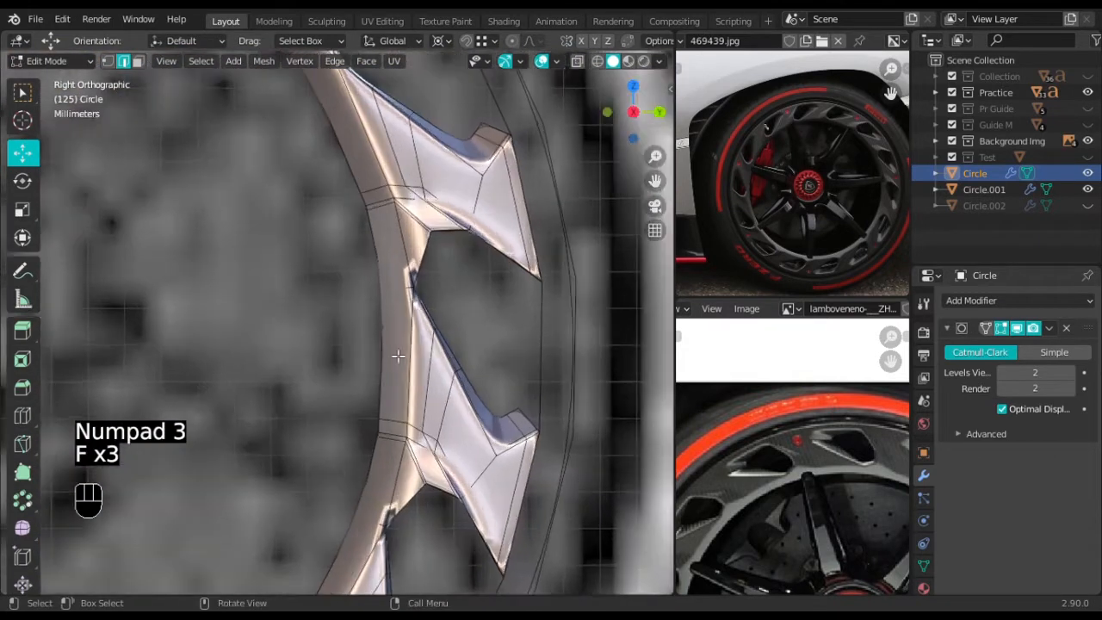
{"action": "scroll", "coordinate": [493, 232], "scroll_direction": "down", "scroll_amount": 2}
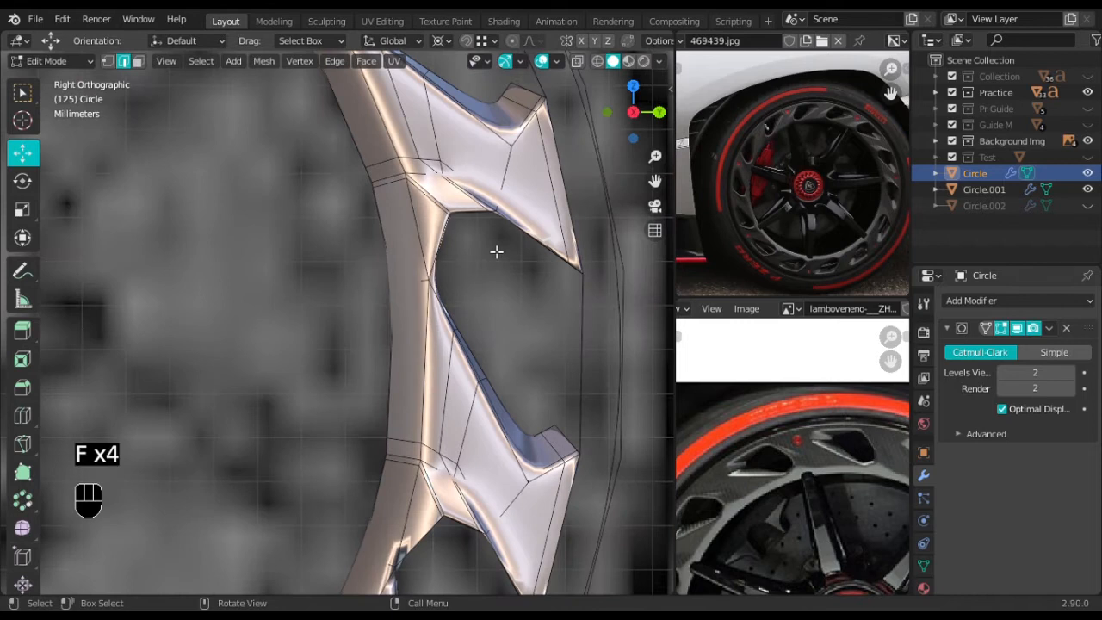
{"action": "key", "text": "ctrl+z"}
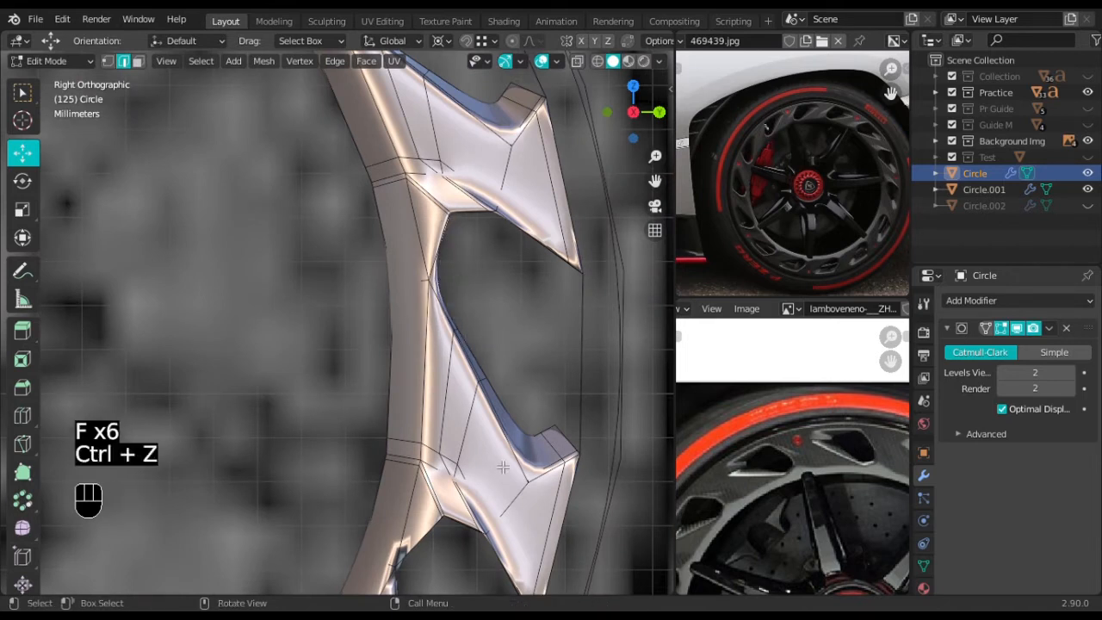
Fill the side-wall faces of the next gap down, on the lower-right part of the rim
{"action": "middle_click_drag", "start_coordinate": [495, 447], "coordinate": [489, 278], "text": "shift"}
{"action": "scroll", "coordinate": [487, 430], "scroll_direction": "up", "scroll_amount": 2}
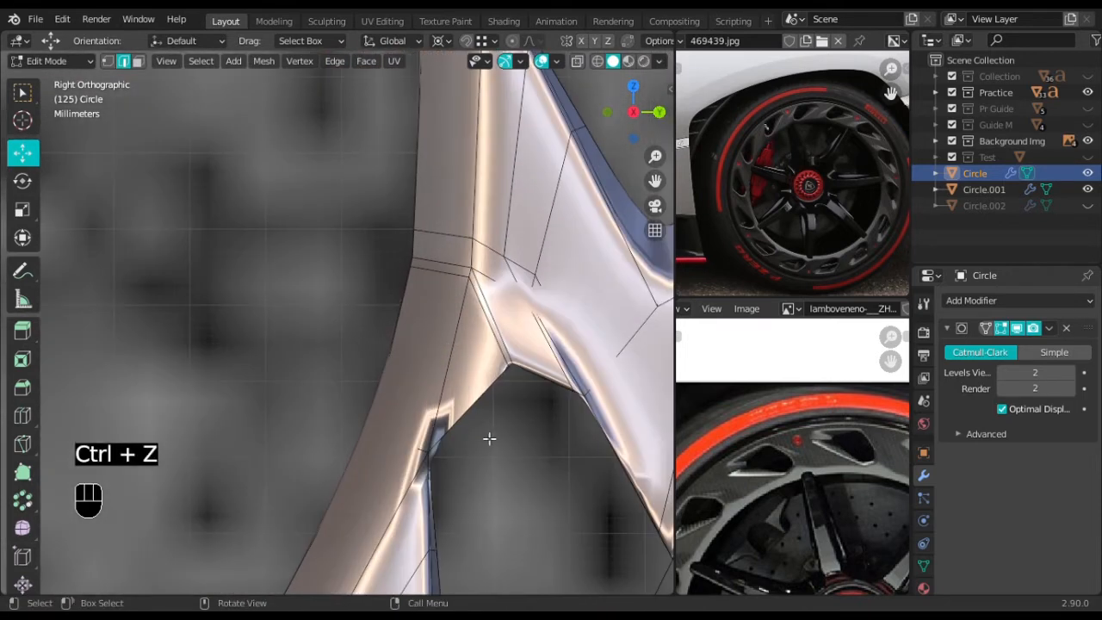
{"action": "middle_click_drag", "start_coordinate": [487, 431], "coordinate": [372, 160], "text": "shift"}
{"action": "key", "text": "f"}
{"action": "key", "text": "f"}
{"action": "key", "text": "f"}
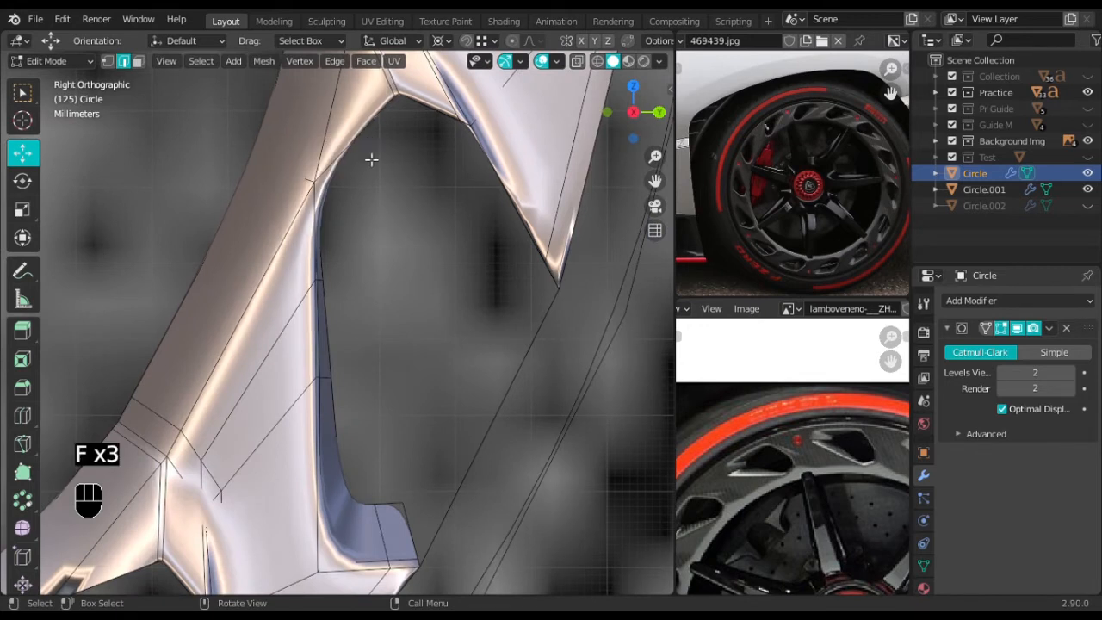
Fill the side-wall faces of the following gap, near the bottom right of the rim
{"action": "scroll", "coordinate": [370, 143], "scroll_direction": "down", "scroll_amount": 3}
{"action": "middle_click_drag", "start_coordinate": [240, 394], "coordinate": [363, 218], "text": "shift"}
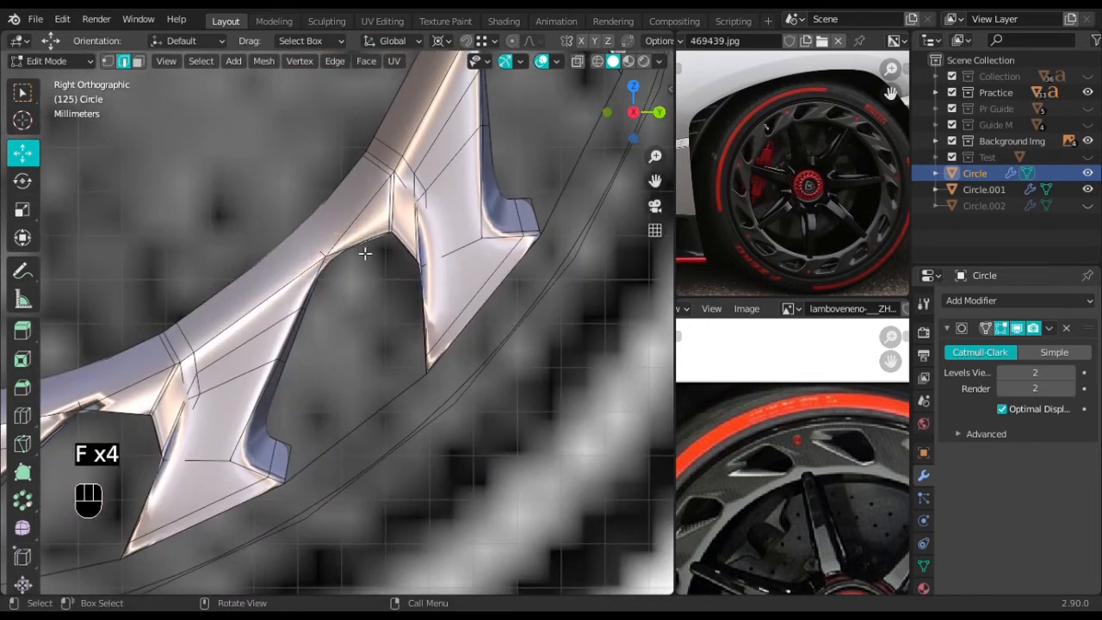
{"action": "key", "text": "f"}
{"action": "key", "text": "f"}
{"action": "key", "text": "f"}
{"action": "key", "text": "f"}
{"action": "key", "text": "f"}
Continue filling the side-wall gaps between patches along the rim's bottom and lower-left arc
{"action": "middle_click_drag", "start_coordinate": [103, 370], "coordinate": [464, 202], "text": "shift"}
{"action": "key", "text": "f"}
{"action": "key", "text": "f"}
{"action": "key", "text": "f"}
{"action": "middle_click_drag", "start_coordinate": [202, 212], "coordinate": [516, 293], "text": "shift"}
{"action": "key", "text": "f"}
{"action": "key", "text": "f"}
{"action": "key", "text": "f"}
{"action": "key", "text": "f"}
{"action": "key", "text": "f"}
{"action": "key", "text": "f"}
{"action": "middle_click_drag", "start_coordinate": [249, 164], "coordinate": [377, 387], "text": "shift"}
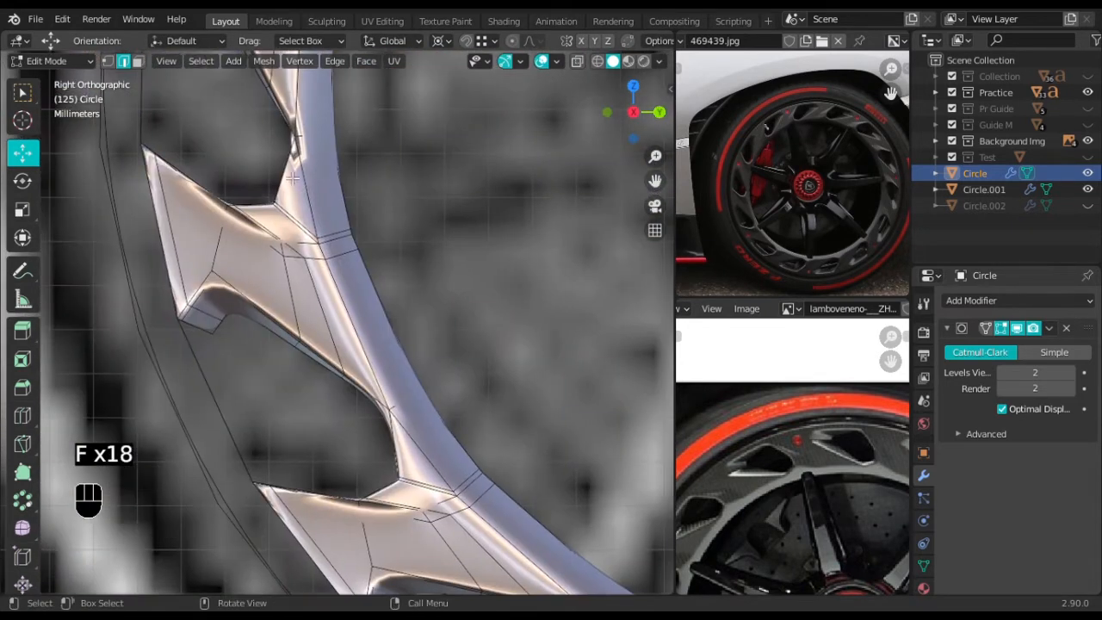
Fill the side-wall gaps between patches along the rim's lower-left and left arc
{"action": "key", "text": "f"}
{"action": "key", "text": "f"}
{"action": "key", "text": "f"}
{"action": "middle_click_drag", "start_coordinate": [296, 168], "coordinate": [325, 501], "text": "shift"}
{"action": "key", "text": "f"}
{"action": "key", "text": "f"}
{"action": "key", "text": "f"}
{"action": "middle_click_drag", "start_coordinate": [361, 185], "coordinate": [266, 403], "text": "shift"}
{"action": "key", "text": "f"}
{"action": "key", "text": "f"}
{"action": "key", "text": "f"}
Fill the remaining side-wall gaps between patches over the top of the rim
{"action": "middle_click_drag", "start_coordinate": [431, 163], "coordinate": [165, 432], "text": "shift"}
{"action": "middle_click_drag", "start_coordinate": [448, 283], "coordinate": [218, 299], "text": "shift"}
{"action": "key", "text": "f"}
{"action": "key", "text": "f"}
{"action": "key", "text": "f"}
{"action": "key", "text": "f"}
{"action": "key", "text": "f"}
{"action": "key", "text": "f"}
Inspect the filled side walls and the inner ring's roundness from an angled perspective view
{"action": "middle_click_drag", "start_coordinate": [491, 298], "coordinate": [506, 210]}
{"action": "scroll", "coordinate": [343, 265], "scroll_direction": "down", "scroll_amount": 3}
{"action": "key", "text": "Tab"}
{"action": "scroll", "coordinate": [297, 316], "scroll_direction": "up", "scroll_amount": 2}
{"action": "middle_click_drag", "start_coordinate": [294, 316], "coordinate": [135, 241]}
{"action": "key", "text": "Tab"}
{"action": "scroll", "coordinate": [222, 228], "scroll_direction": "up", "scroll_amount": 2}
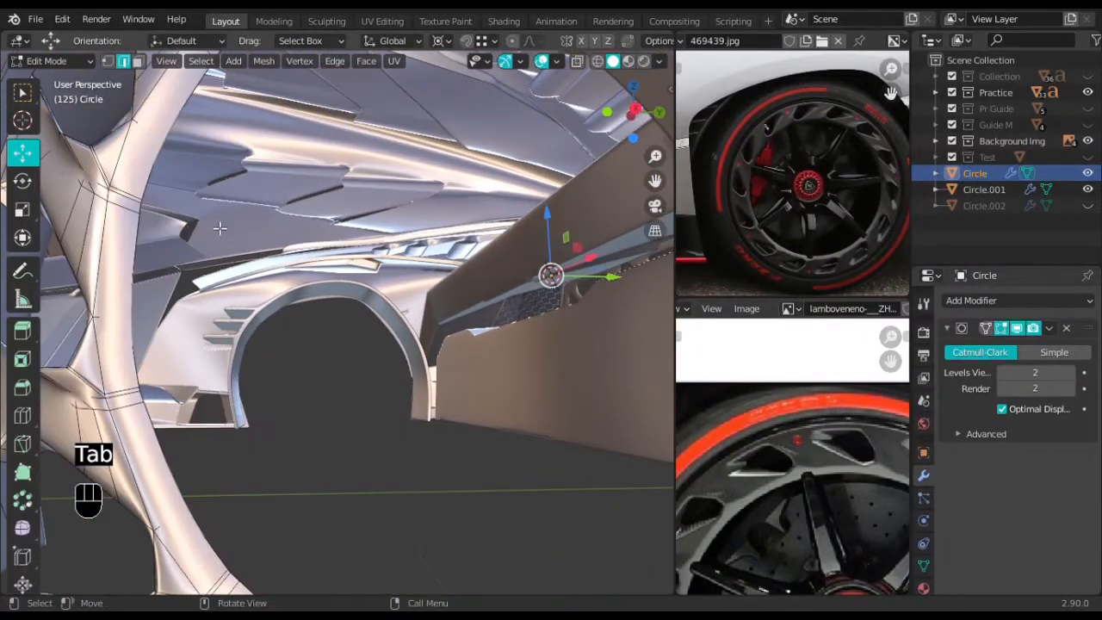
{"action": "key", "text": "Tab"}
{"action": "middle_click_drag", "start_coordinate": [142, 215], "coordinate": [220, 334], "text": "shift"}
{"action": "scroll", "coordinate": [179, 205], "scroll_direction": "up", "scroll_amount": 2}
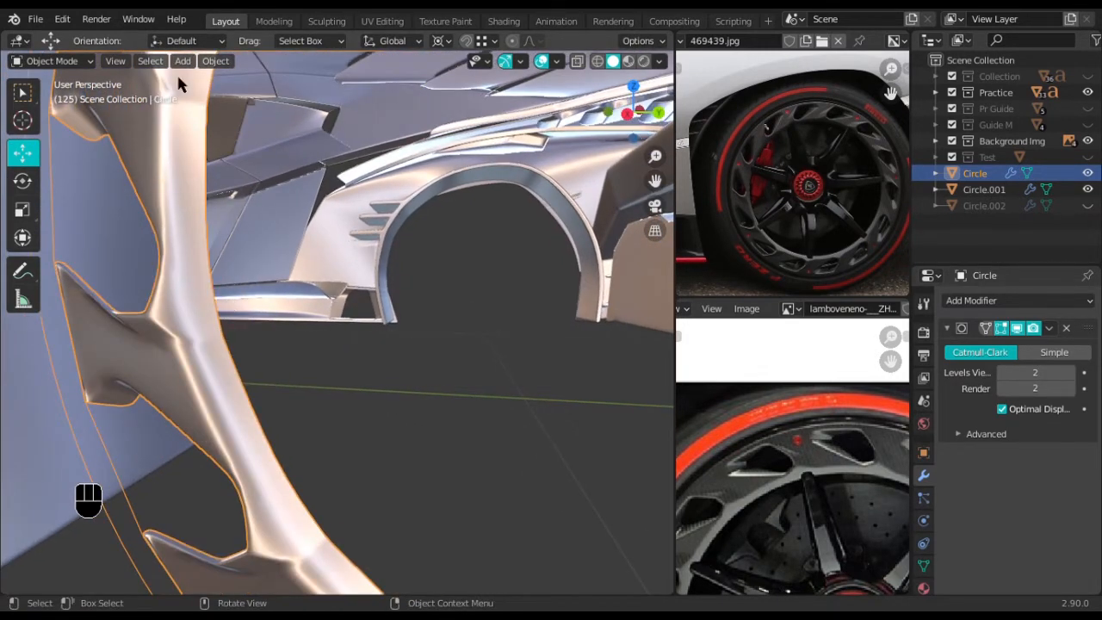
Select the rim's innermost vertex loop and make it perfectly round with the LoopTools Circle operation
{"action": "key", "text": "Tab"}
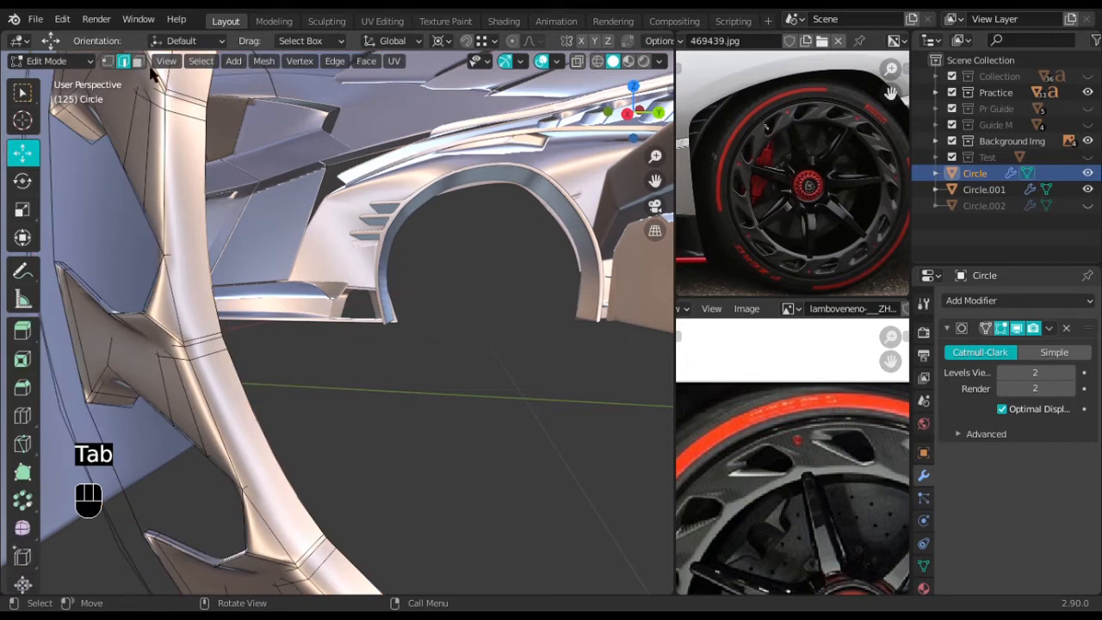
{"action": "left_click", "coordinate": [111, 62]}
{"action": "left_click", "coordinate": [223, 338], "text": "alt"}
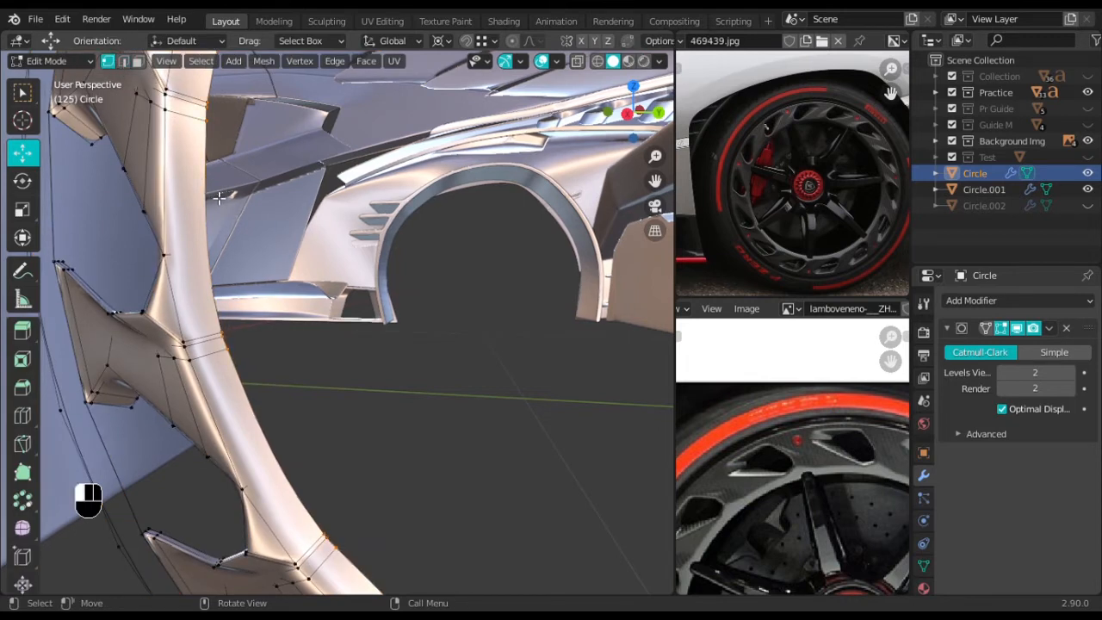
{"action": "scroll", "coordinate": [366, 337], "scroll_direction": "down", "scroll_amount": 4}
{"action": "middle_click_drag", "start_coordinate": [366, 337], "coordinate": [264, 384], "text": "shift"}
{"action": "middle_click_drag", "start_coordinate": [311, 348], "coordinate": [318, 350]}
{"action": "right_click", "coordinate": [317, 349]}
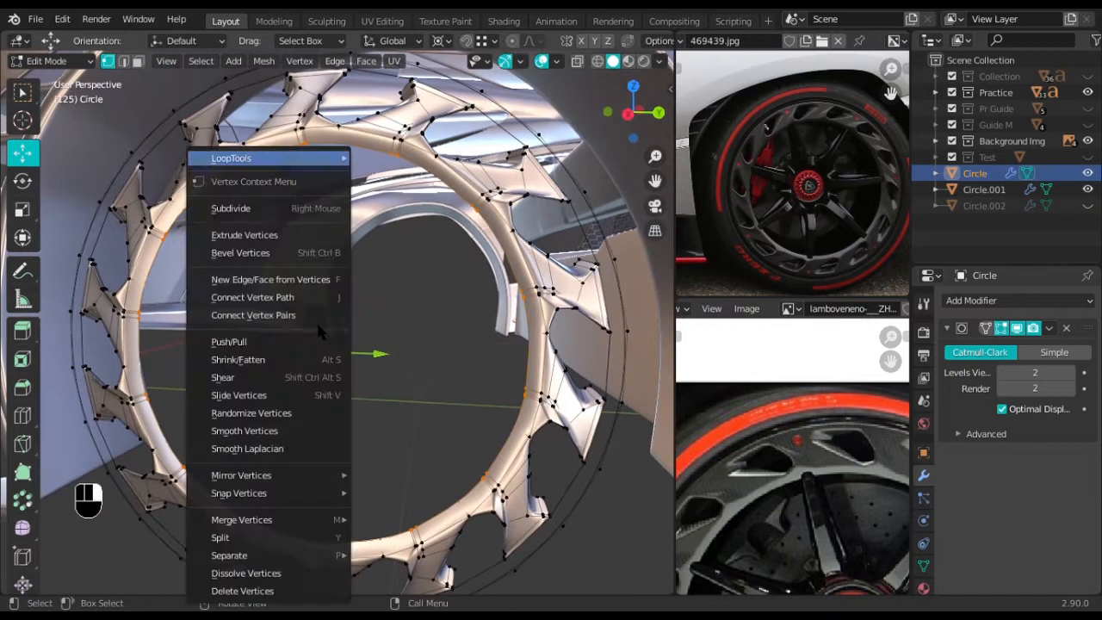
{"action": "mouse_move", "coordinate": [302, 161]}
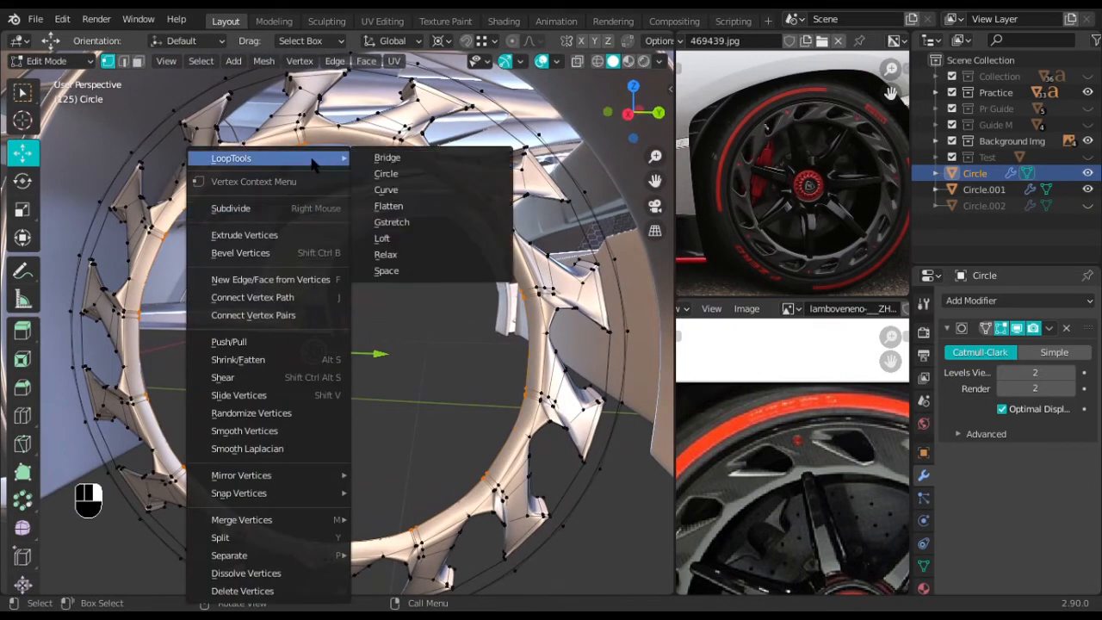
{"action": "left_click", "coordinate": [397, 174]}
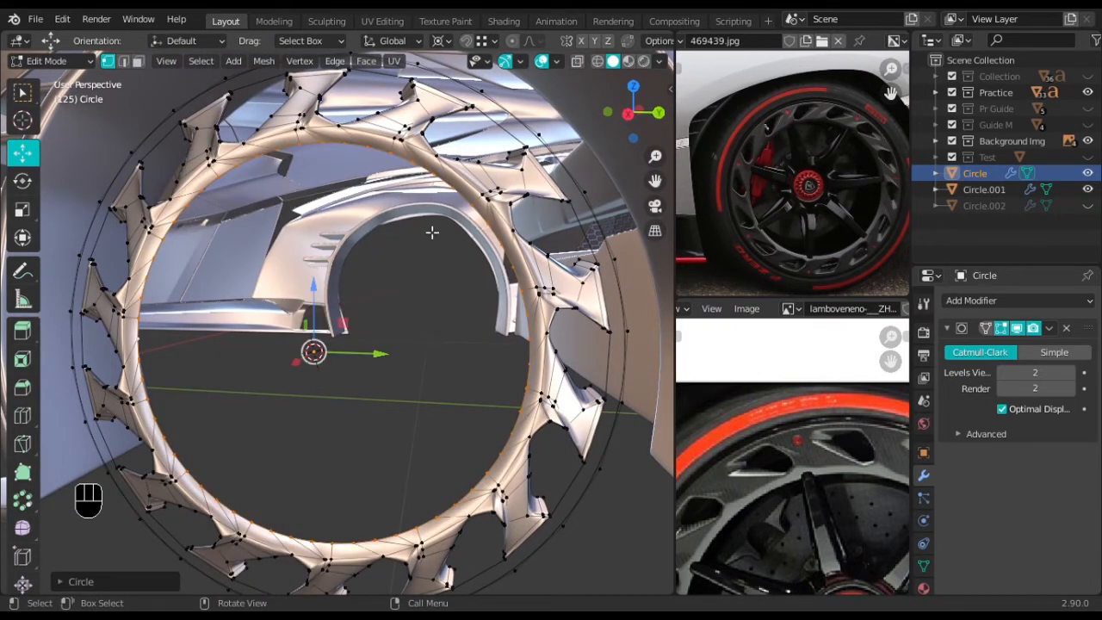
In the right side view, rotate the rounded inner loop by about -4.8 degrees to line it up with the patches
{"action": "middle_click_drag", "start_coordinate": [428, 237], "coordinate": [413, 243]}
{"action": "key", "text": "KP_3"}
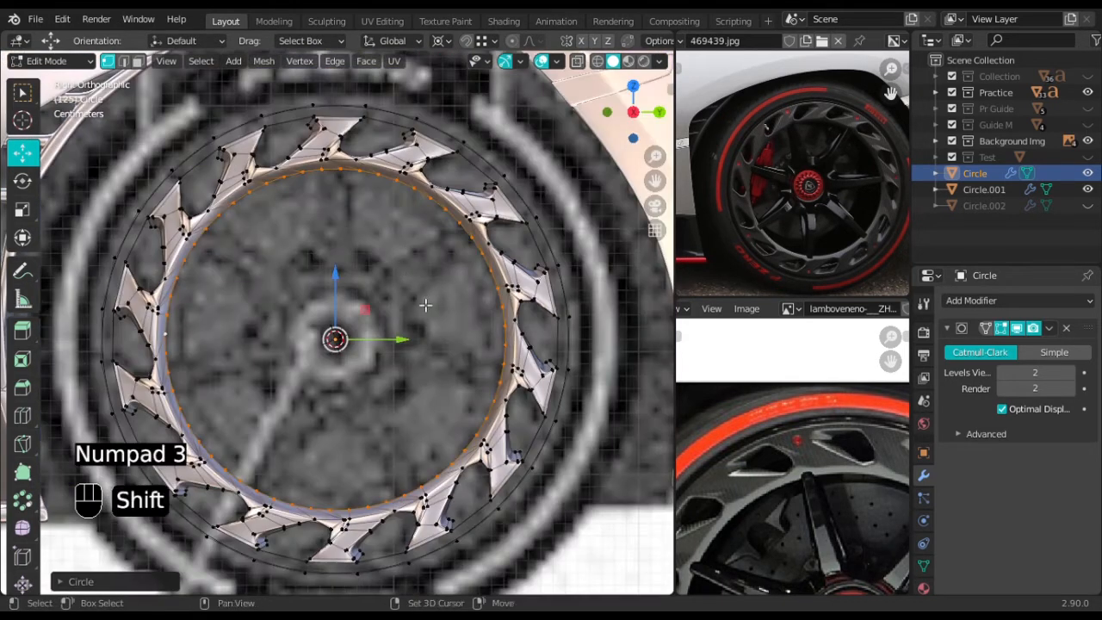
{"action": "scroll", "coordinate": [431, 306], "scroll_direction": "up", "scroll_amount": 3}
{"action": "key", "text": "r"}
{"action": "key", "text": "shift"}
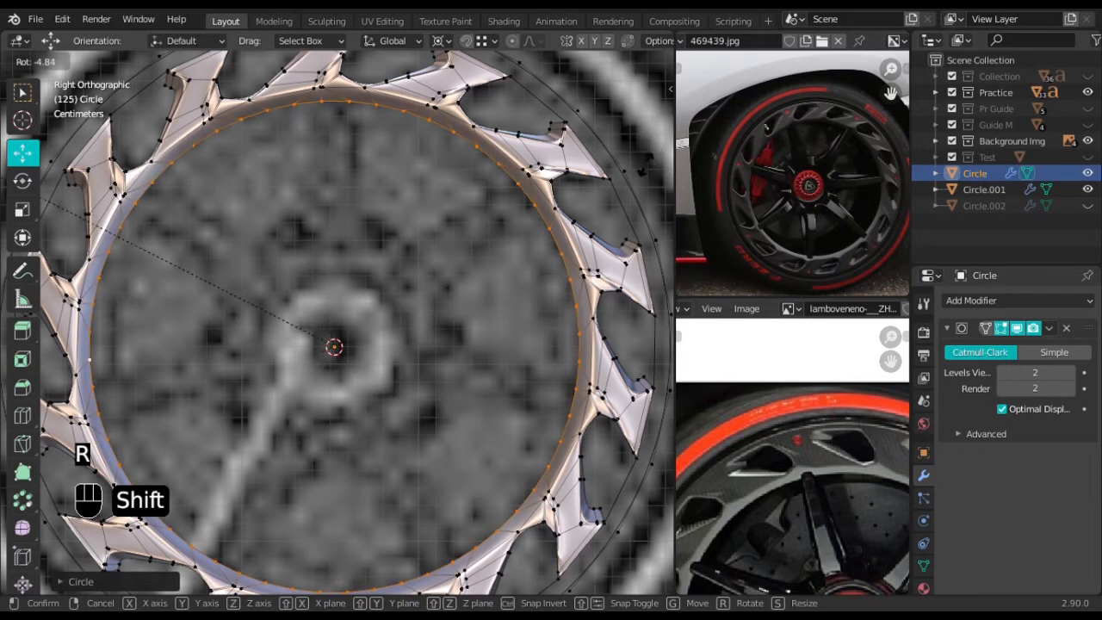
{"action": "left_click", "coordinate": [645, 165]}
{"action": "scroll", "coordinate": [491, 347], "scroll_direction": "down", "scroll_amount": 2}
{"action": "middle_click_drag", "start_coordinate": [459, 377], "coordinate": [499, 312], "text": "shift"}
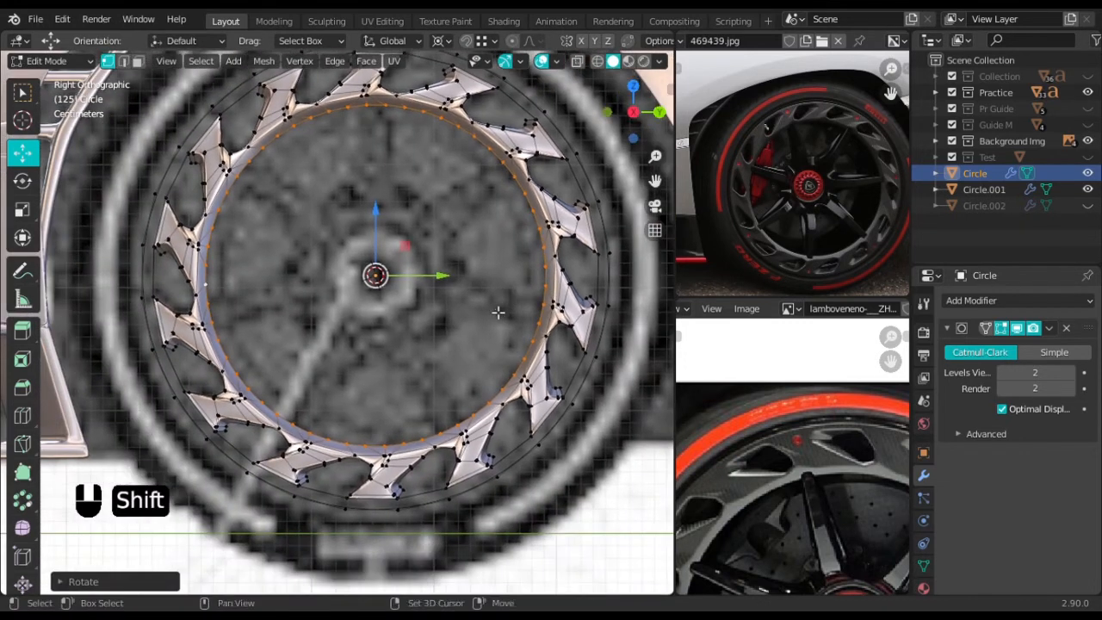
{"action": "right_click", "coordinate": [351, 233]}
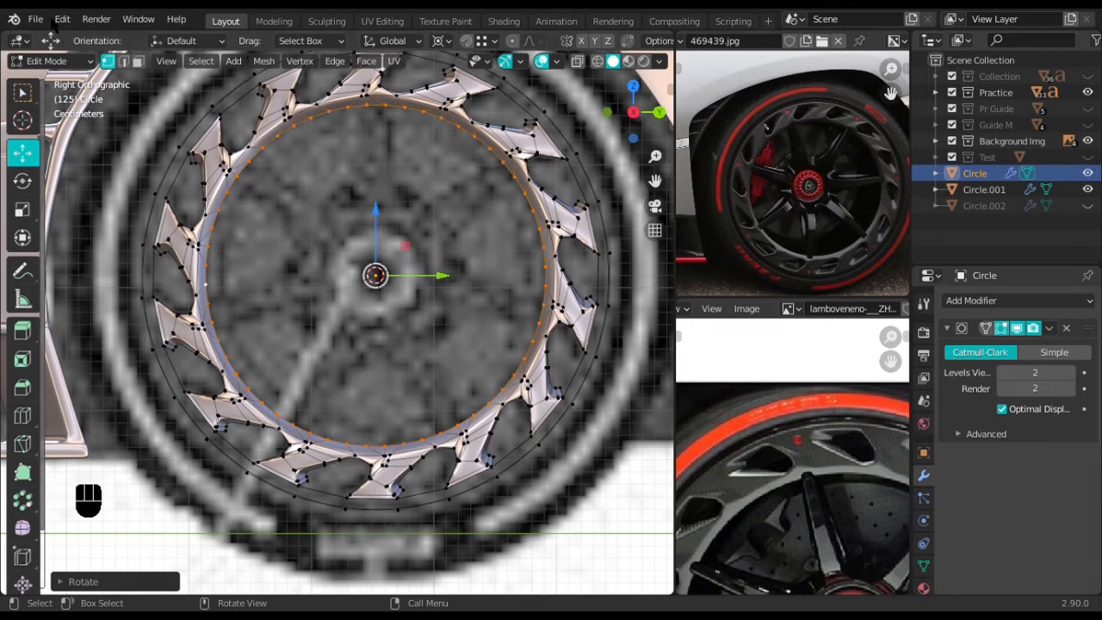
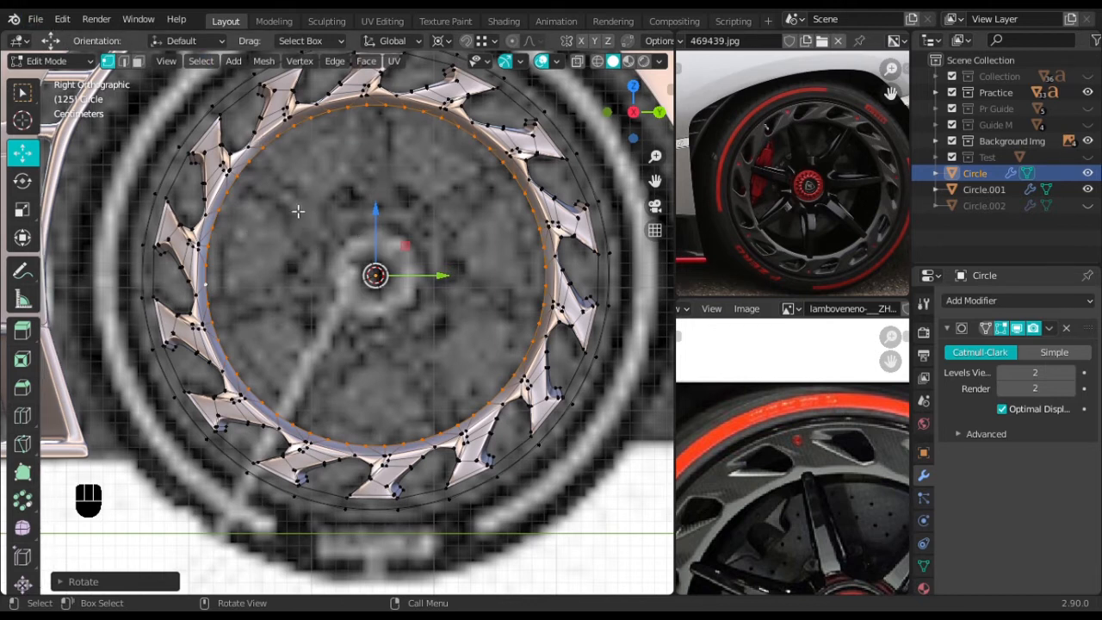
Examine the smoothed rim and its inner ring in Object Mode against the side-view reference
{"action": "key", "text": "Tab"}
{"action": "scroll", "coordinate": [355, 211], "scroll_direction": "up", "scroll_amount": 1}
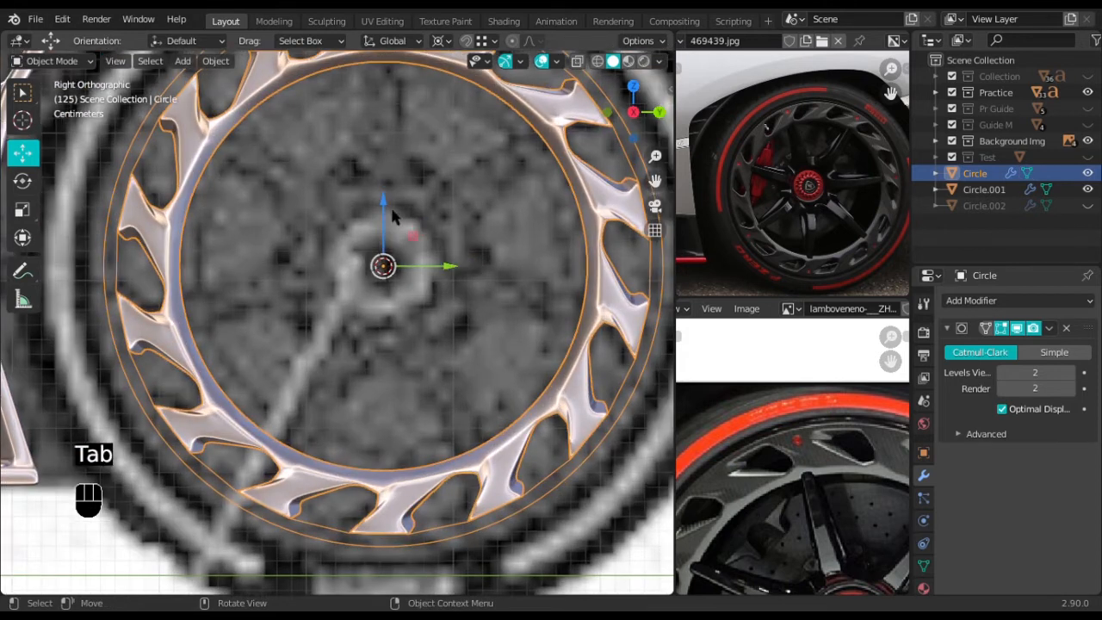
{"action": "scroll", "coordinate": [395, 216], "scroll_direction": "down", "scroll_amount": 2}
{"action": "middle_click_drag", "start_coordinate": [490, 203], "coordinate": [456, 259], "text": "shift"}
{"action": "key", "text": "Tab"}
{"action": "scroll", "coordinate": [496, 167], "scroll_direction": "up", "scroll_amount": 3}
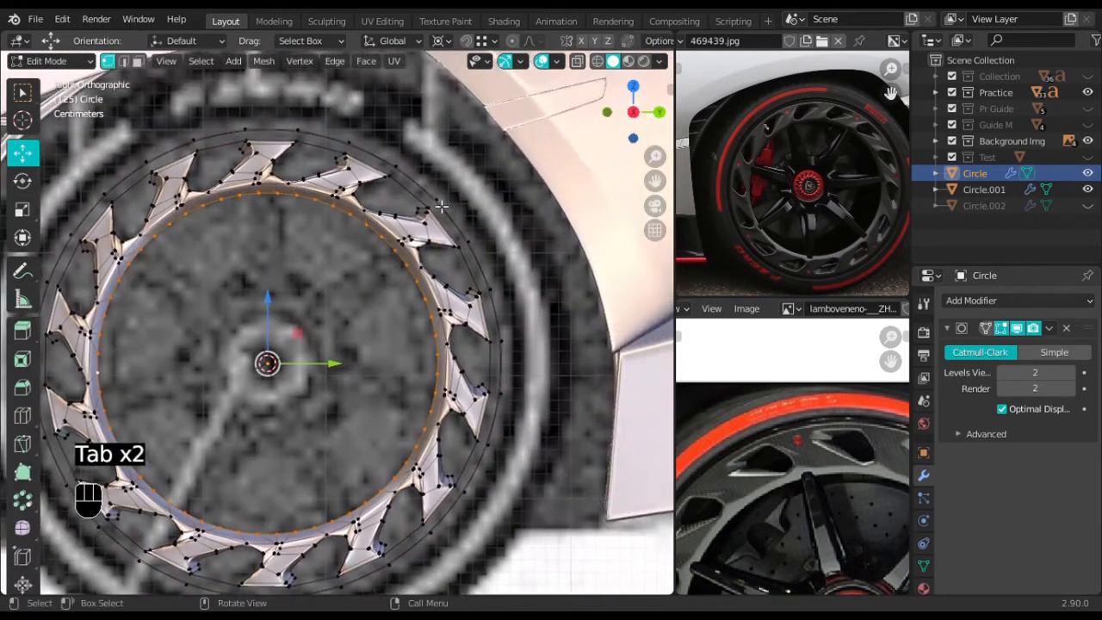
{"action": "scroll", "coordinate": [460, 184], "scroll_direction": "down", "scroll_amount": 2}
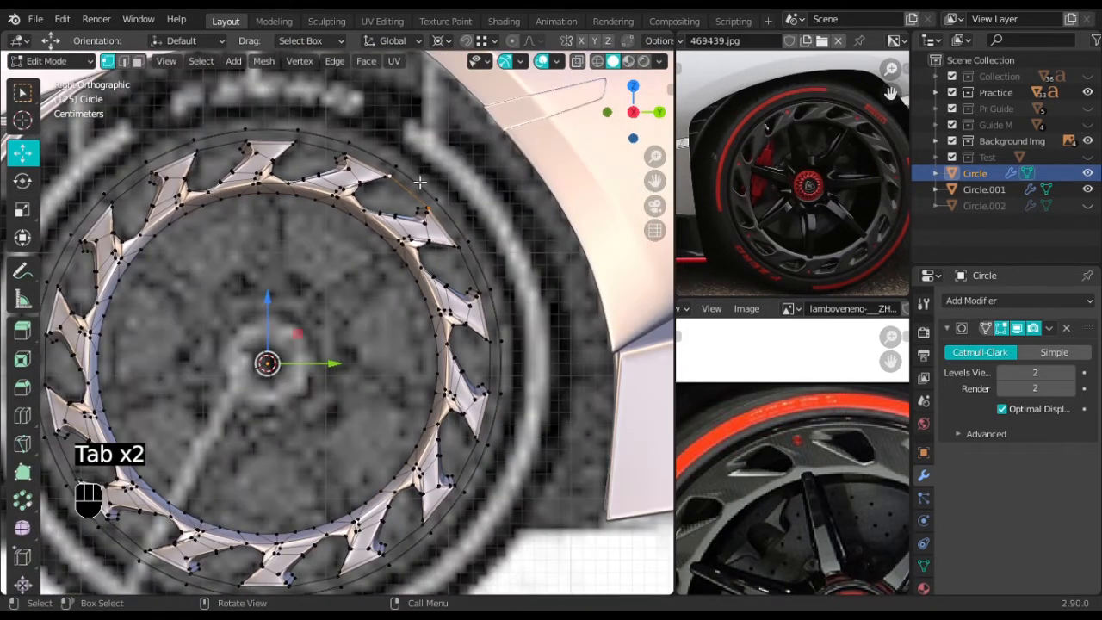
Select the patches' outer boundary vertices along the rim's upper-right and right side, undoing the stray pick
{"action": "left_click", "coordinate": [400, 182]}
{"action": "middle_click_drag", "start_coordinate": [514, 320], "coordinate": [573, 99], "text": "shift"}
{"action": "middle_click_drag", "start_coordinate": [293, 384], "coordinate": [365, 367], "text": "shift"}
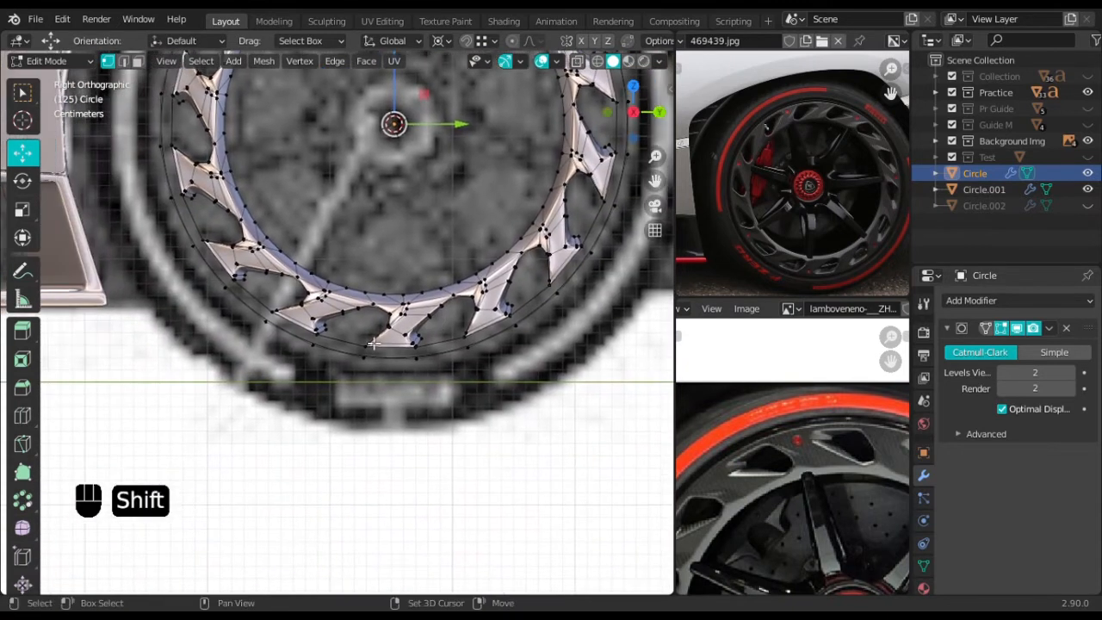
{"action": "scroll", "coordinate": [251, 298], "scroll_direction": "up", "scroll_amount": 4}
{"action": "middle_click_drag", "start_coordinate": [490, 272], "coordinate": [382, 392], "text": "shift"}
{"action": "scroll", "coordinate": [516, 305], "scroll_direction": "down", "scroll_amount": 4}
{"action": "key", "text": "ctrl+z"}
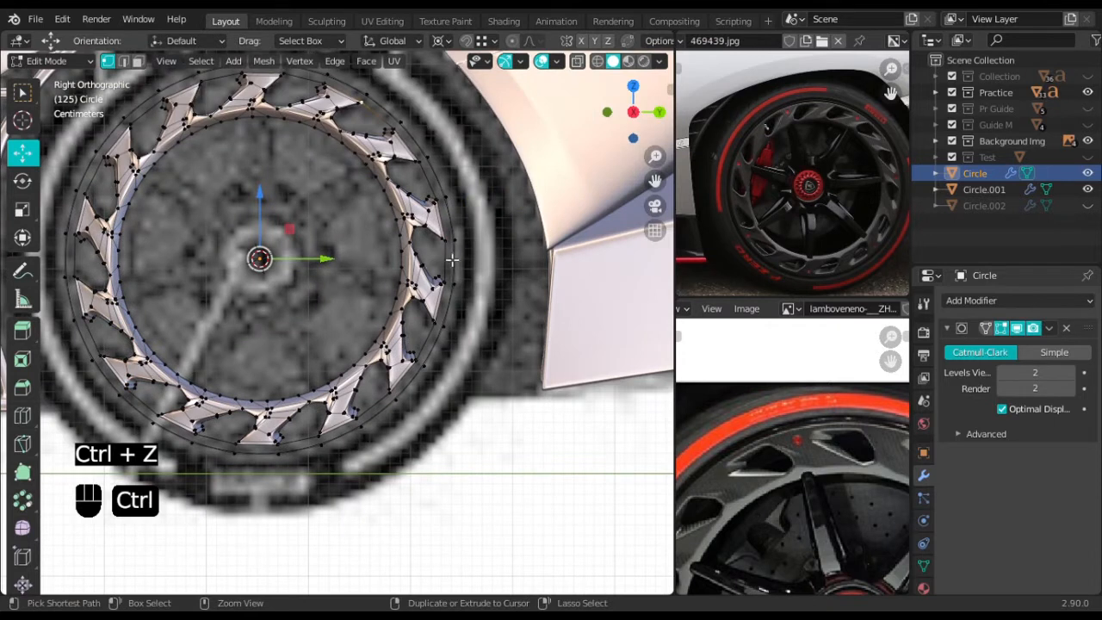
{"action": "left_click", "coordinate": [454, 249], "text": "ctrl"}
{"action": "middle_click_drag", "start_coordinate": [352, 479], "coordinate": [364, 398], "text": "shift"}
{"action": "scroll", "coordinate": [352, 400], "scroll_direction": "up", "scroll_amount": 2}
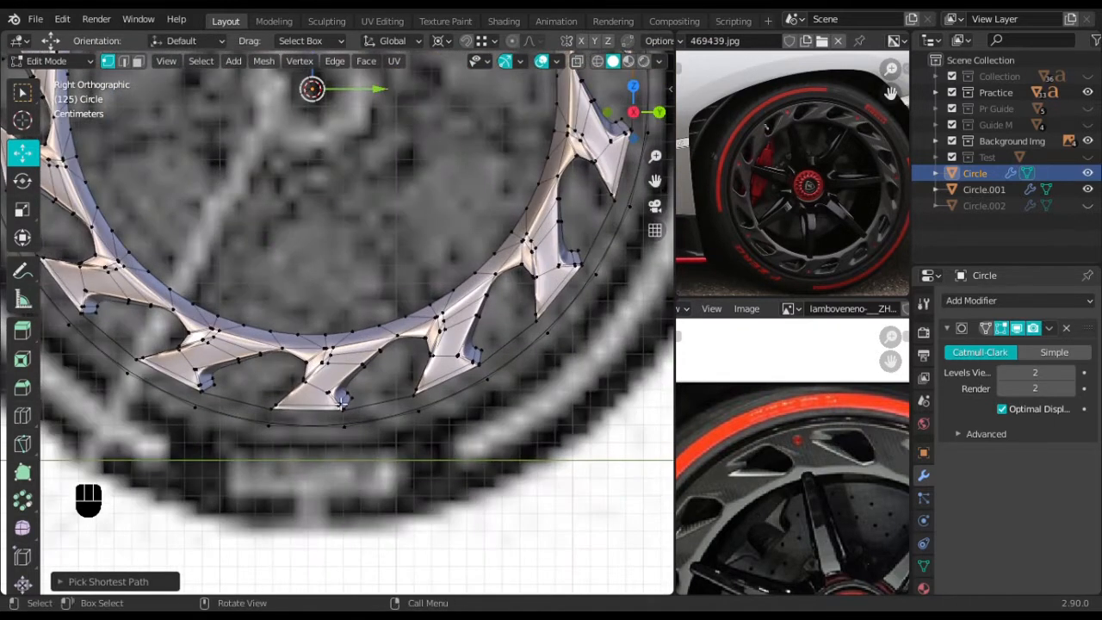
Undo the misrouted path pick and extend the outer boundary selection through the lower-right patches to the bottom one
{"action": "left_click", "coordinate": [276, 414], "text": "ctrl"}
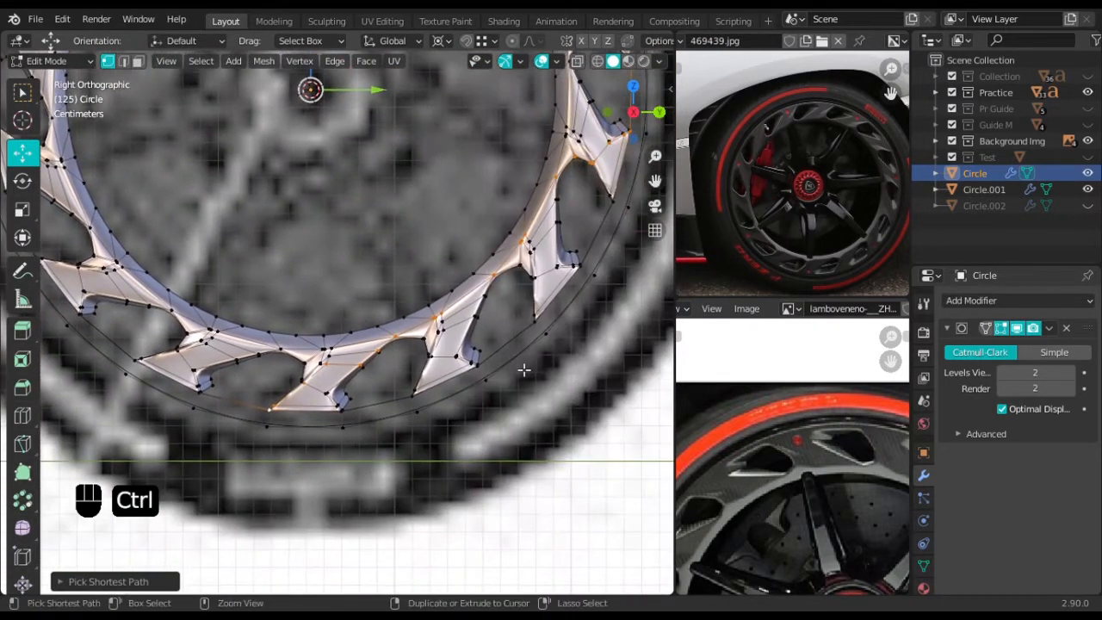
{"action": "key", "text": "ctrl+z"}
{"action": "middle_click_drag", "start_coordinate": [553, 306], "coordinate": [436, 337], "text": "shift"}
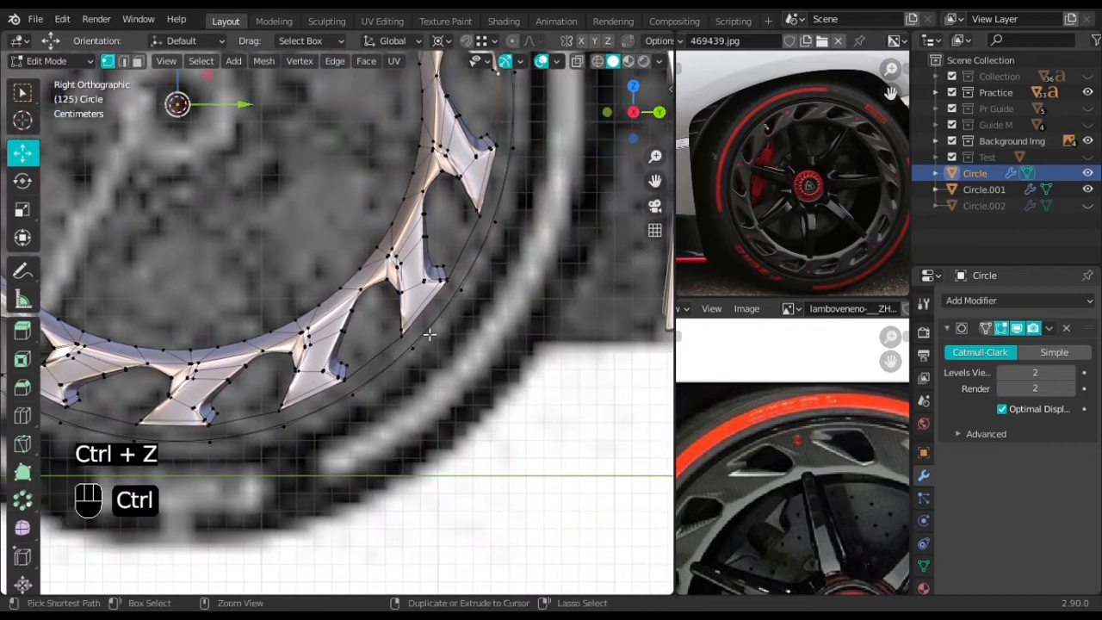
{"action": "left_click", "coordinate": [408, 345], "text": "ctrl"}
{"action": "left_click", "coordinate": [147, 427], "text": "ctrl"}
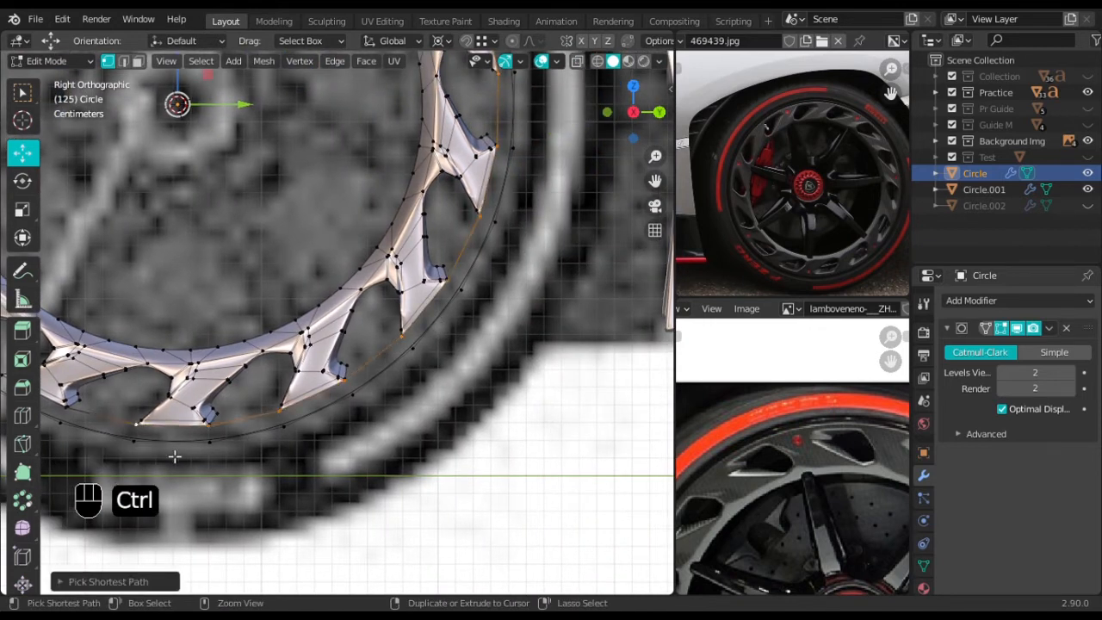
Continue the outer boundary selection up the rim's left side and over the top until the loop is closed
{"action": "middle_click_drag", "start_coordinate": [123, 337], "coordinate": [505, 399], "text": "shift"}
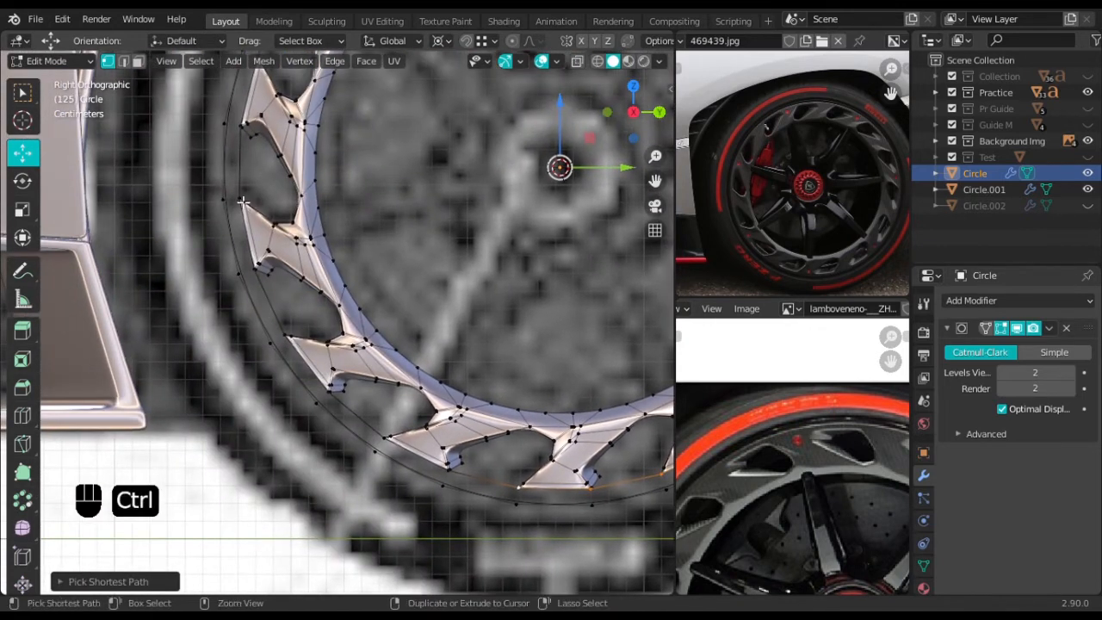
{"action": "middle_click_drag", "start_coordinate": [417, 227], "coordinate": [435, 560], "text": "shift"}
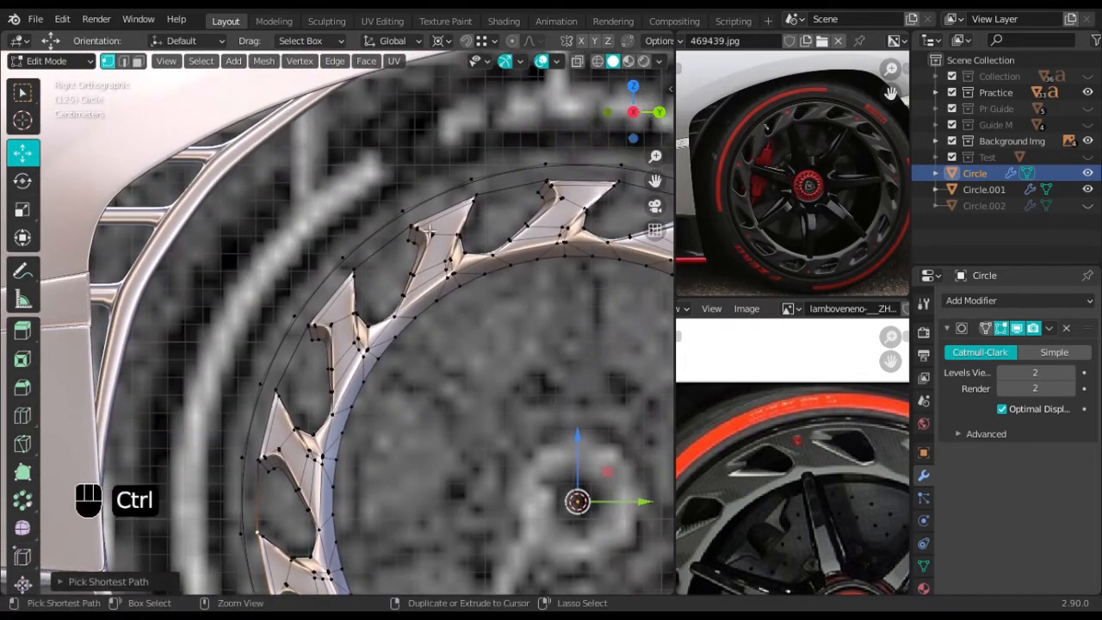
{"action": "left_click", "coordinate": [417, 229], "text": "ctrl"}
{"action": "middle_click_drag", "start_coordinate": [658, 191], "coordinate": [499, 238], "text": "shift"}
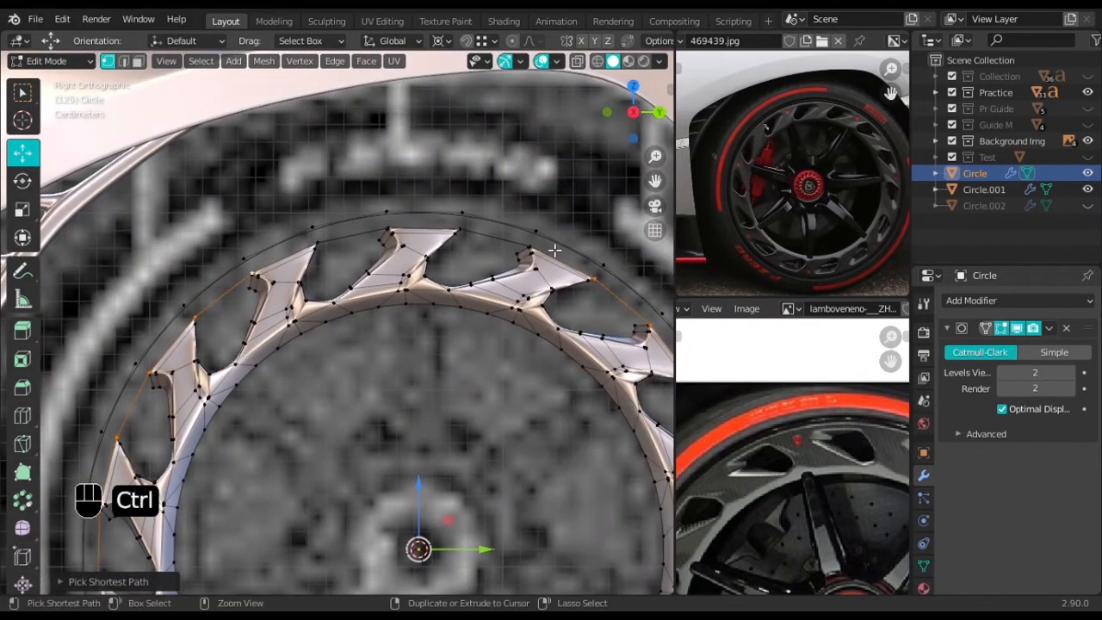
{"action": "middle_click_drag", "start_coordinate": [549, 427], "coordinate": [468, 253], "text": "shift"}
{"action": "scroll", "coordinate": [468, 253], "scroll_direction": "down", "scroll_amount": 1}
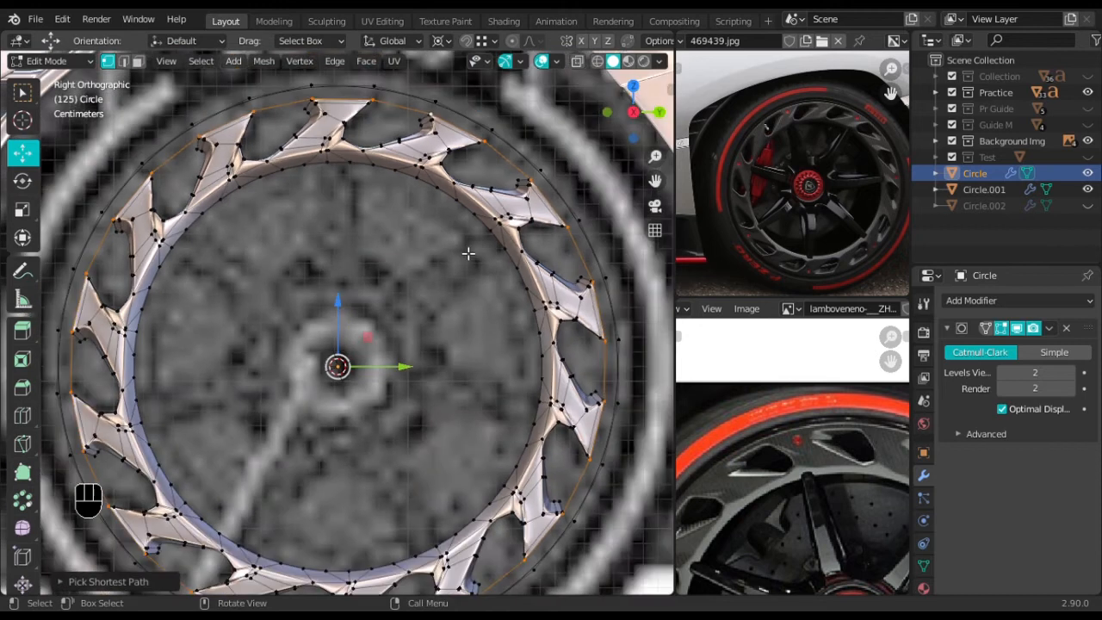
Extrude the selected outer boundary loop in place and scale it outward to about 1.03 to form an outer rim band
{"action": "key", "text": "e"}
{"action": "right_click", "coordinate": [469, 255]}
{"action": "right_click", "coordinate": [469, 255]}
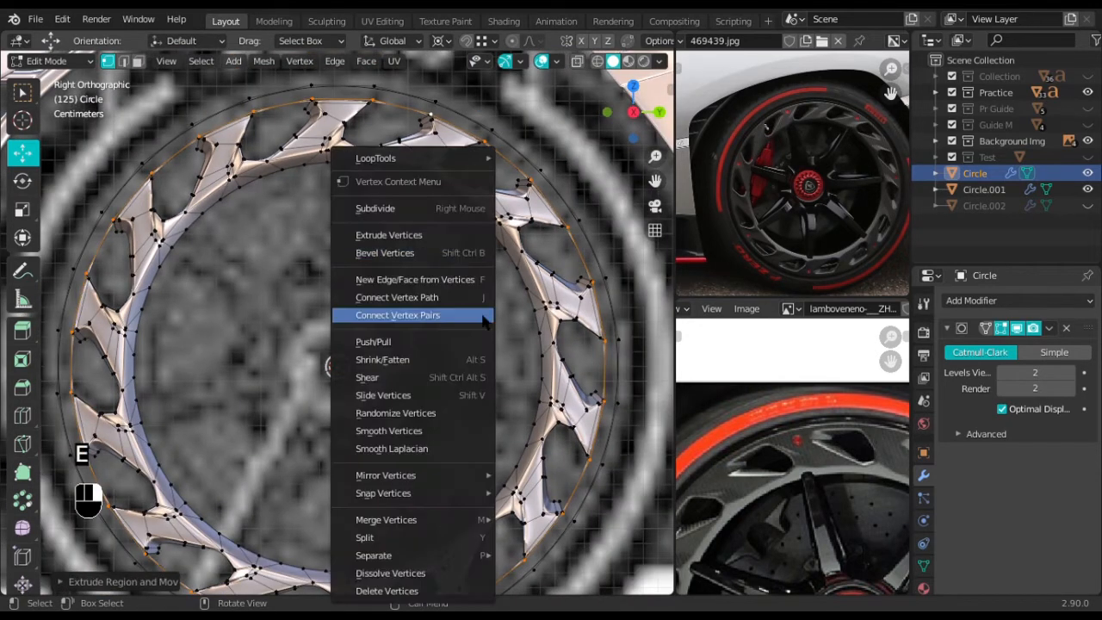
{"action": "scroll", "coordinate": [365, 286], "scroll_direction": "up", "scroll_amount": 2}
{"action": "middle_click_drag", "start_coordinate": [413, 313], "coordinate": [449, 508], "text": "shift"}
{"action": "scroll", "coordinate": [440, 440], "scroll_direction": "up", "scroll_amount": 2}
{"action": "key", "text": "s"}
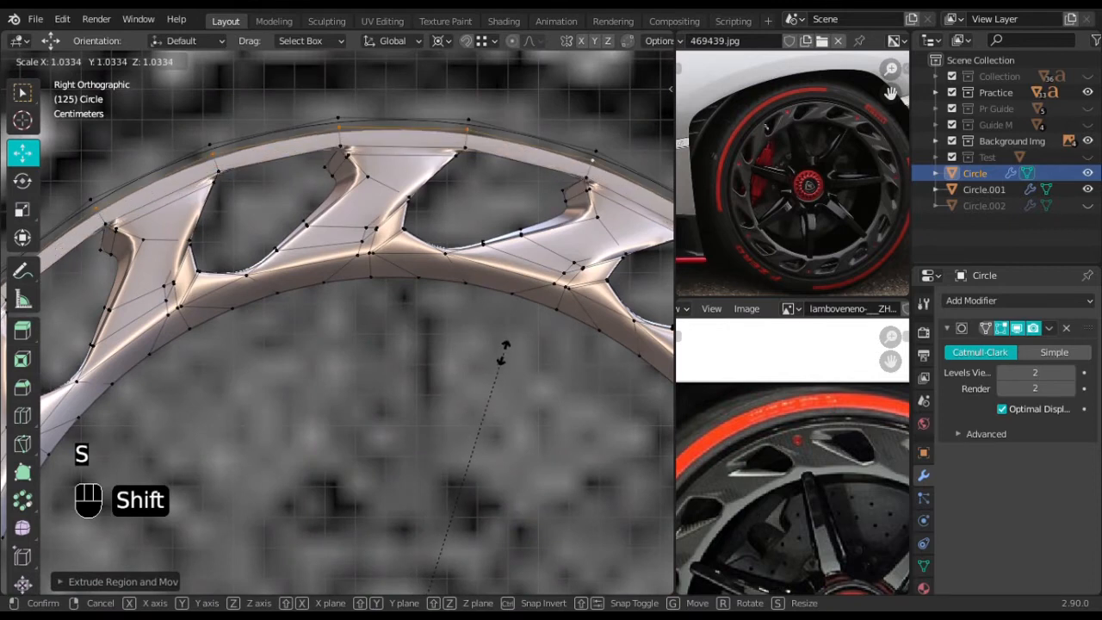
{"action": "left_click", "coordinate": [505, 366]}
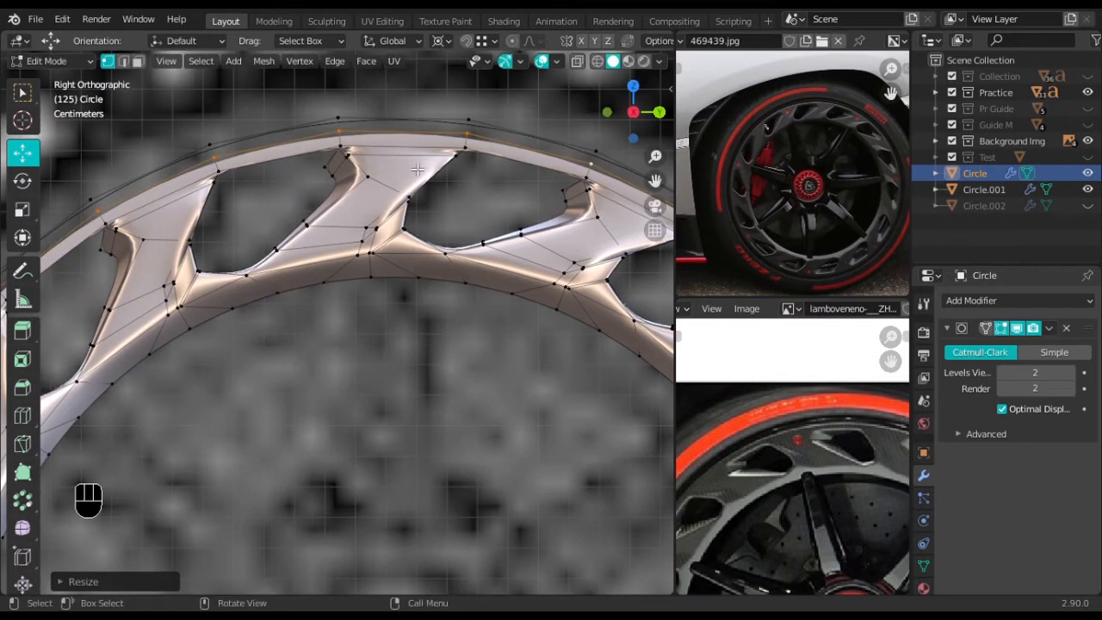
Switch to edge selection and fill the outer side-wall faces of the openings at the rim's top and upper right
{"action": "middle_click_drag", "start_coordinate": [503, 277], "coordinate": [400, 343], "text": "shift"}
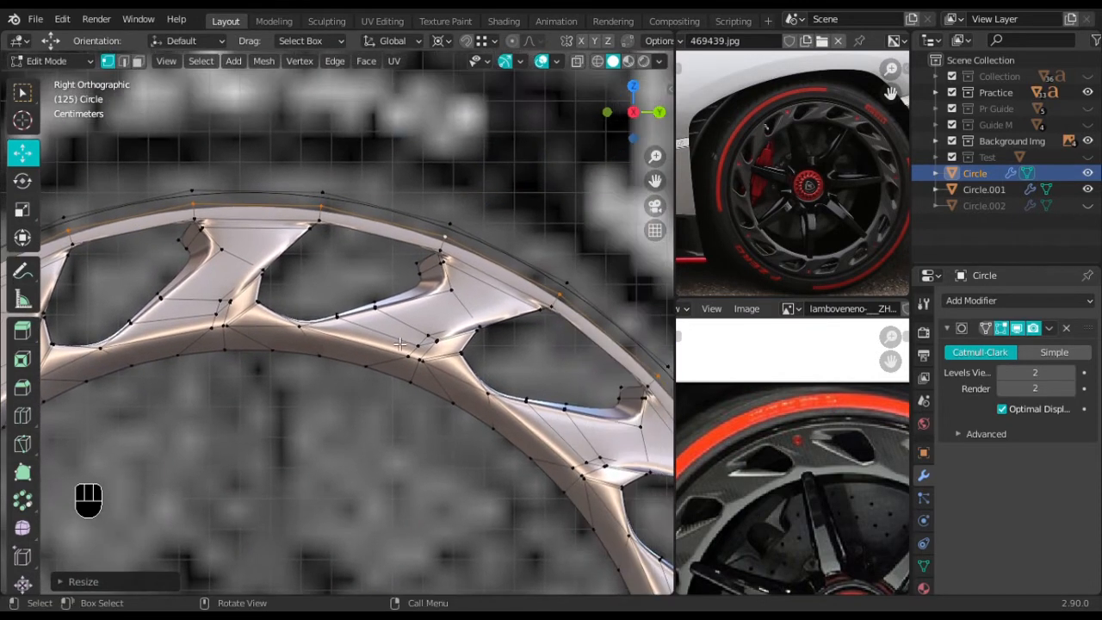
{"action": "left_click", "coordinate": [123, 61]}
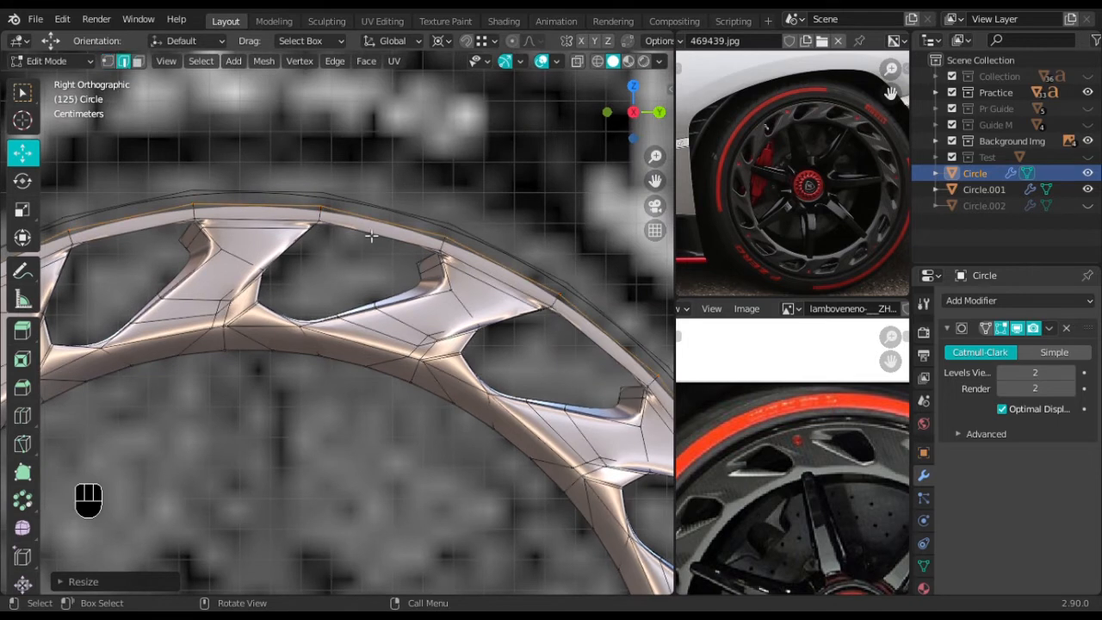
{"action": "scroll", "coordinate": [377, 267], "scroll_direction": "down", "scroll_amount": 2}
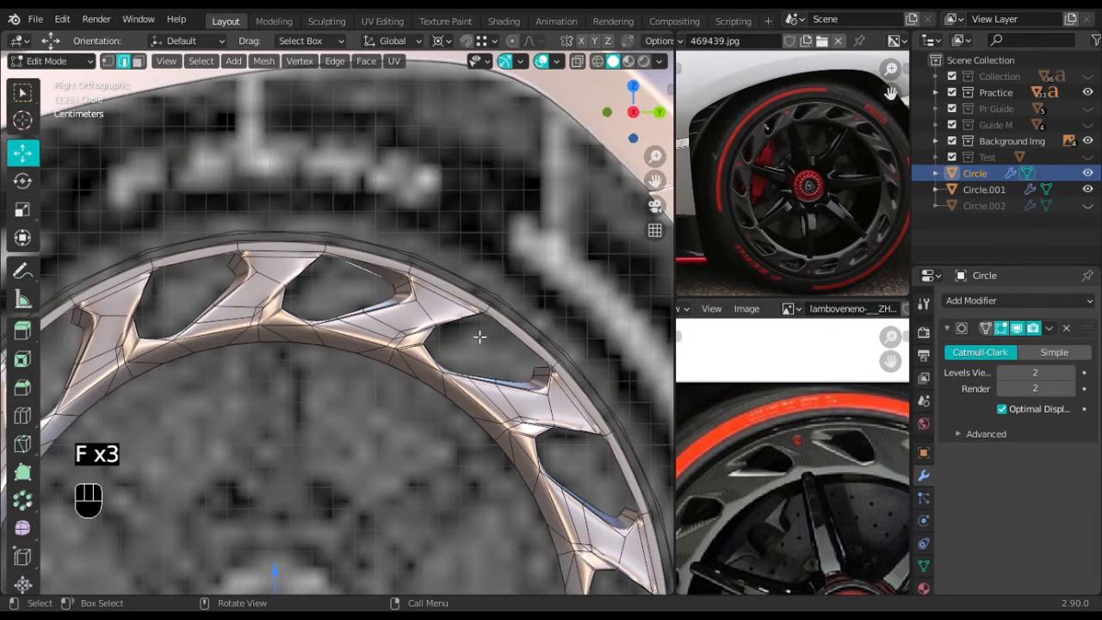
{"action": "key", "text": "f"}
{"action": "key", "text": "f"}
{"action": "key", "text": "f"}
{"action": "middle_click_drag", "start_coordinate": [553, 438], "coordinate": [523, 285], "text": "shift"}
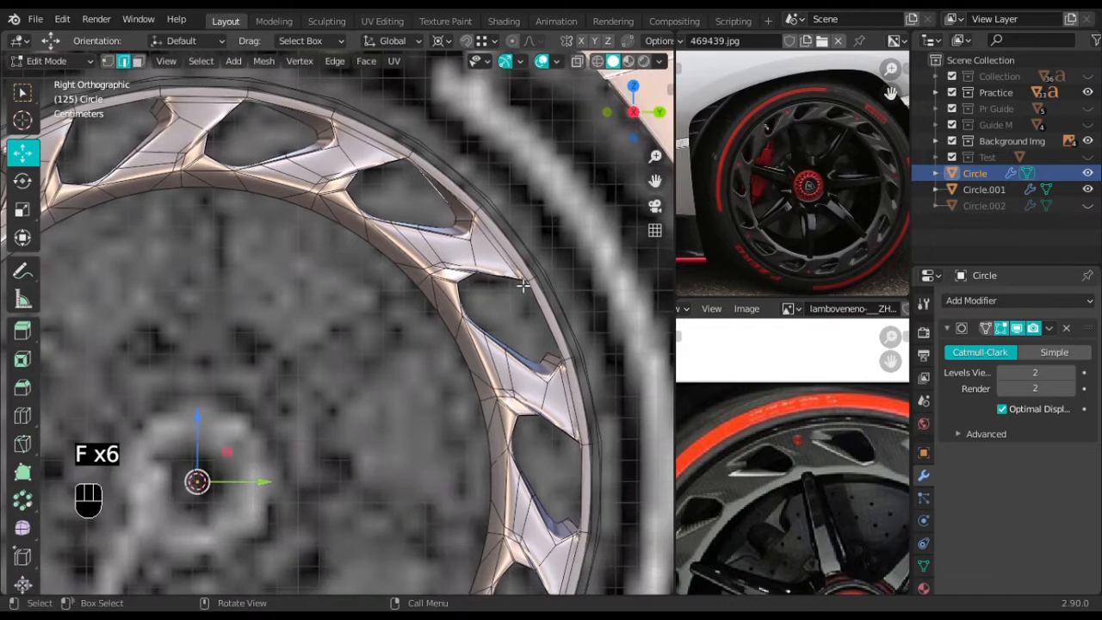
Fill the outer side-wall faces of the openings down the rim's right side to the lower-right arc
{"action": "left_click", "coordinate": [535, 306]}
{"action": "key", "text": "f"}
{"action": "key", "text": "f"}
{"action": "key", "text": "f"}
{"action": "middle_click_drag", "start_coordinate": [566, 472], "coordinate": [507, 297], "text": "shift"}
{"action": "key", "text": "f"}
{"action": "key", "text": "f"}
{"action": "key", "text": "f"}
{"action": "middle_click_drag", "start_coordinate": [503, 422], "coordinate": [509, 247], "text": "shift"}
{"action": "key", "text": "f"}
{"action": "key", "text": "f"}
{"action": "key", "text": "f"}
{"action": "key", "text": "f"}
{"action": "key", "text": "f"}
{"action": "key", "text": "f"}
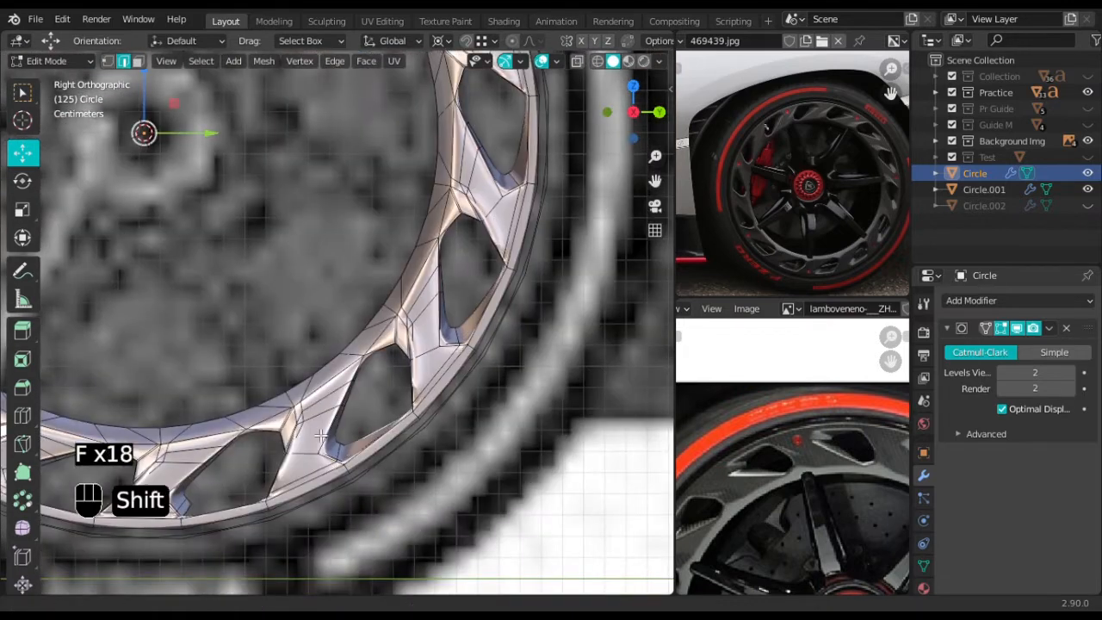
Fill the outer side-wall faces of the openings along the rim's bottom and lower-left arc
{"action": "middle_click_drag", "start_coordinate": [288, 492], "coordinate": [413, 295], "text": "shift"}
{"action": "key", "text": "f"}
{"action": "key", "text": "f"}
{"action": "key", "text": "f"}
{"action": "key", "text": "f"}
{"action": "middle_click_drag", "start_coordinate": [207, 313], "coordinate": [470, 372], "text": "shift"}
{"action": "key", "text": "f"}
{"action": "key", "text": "f"}
{"action": "key", "text": "f"}
{"action": "key", "text": "f"}
{"action": "key", "text": "f"}
Fill the outer side-wall faces of the openings up the rim's left side
{"action": "middle_click_drag", "start_coordinate": [185, 138], "coordinate": [300, 386], "text": "shift"}
{"action": "key", "text": "f"}
{"action": "key", "text": "f"}
{"action": "key", "text": "f"}
{"action": "middle_click_drag", "start_coordinate": [255, 253], "coordinate": [261, 385], "text": "shift"}
{"action": "key", "text": "f"}
{"action": "key", "text": "f"}
{"action": "key", "text": "f"}
{"action": "key", "text": "f"}
{"action": "key", "text": "f"}
{"action": "key", "text": "f"}
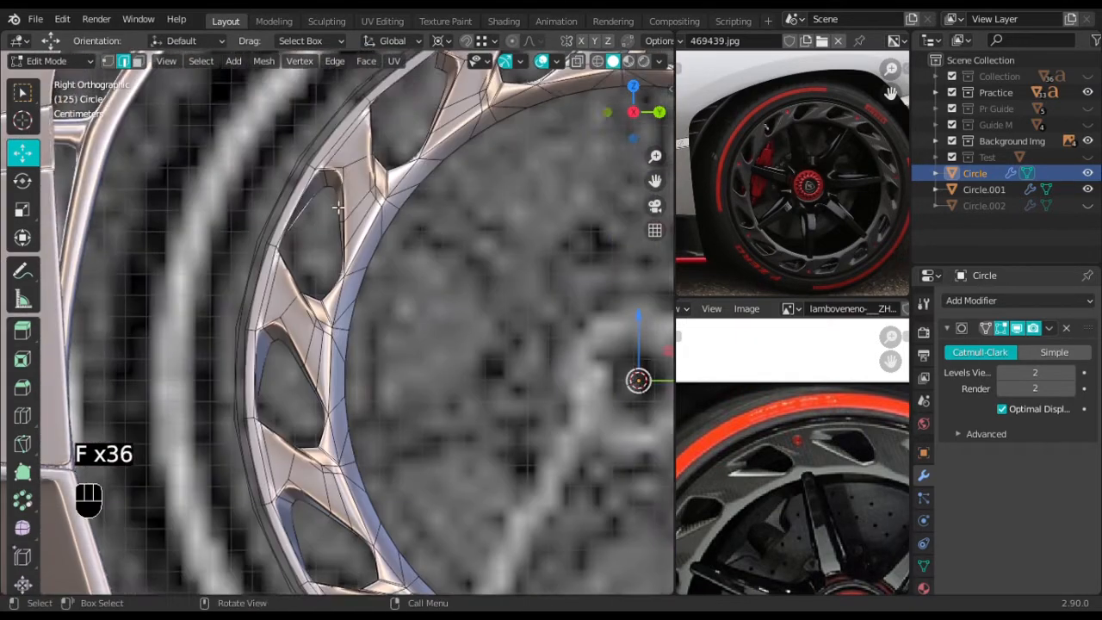
Fill the outer side walls of the remaining upper-left openings and return to Object Mode to review the whole rim
{"action": "middle_click_drag", "start_coordinate": [344, 155], "coordinate": [217, 380], "text": "shift"}
{"action": "key", "text": "f"}
{"action": "key", "text": "f"}
{"action": "key", "text": "f"}
{"action": "key", "text": "f"}
{"action": "key", "text": "f"}
{"action": "key", "text": "f"}
{"action": "key", "text": "Tab"}
{"action": "scroll", "coordinate": [436, 264], "scroll_direction": "down", "scroll_amount": 5}
{"action": "middle_click_drag", "start_coordinate": [470, 288], "coordinate": [515, 508]}
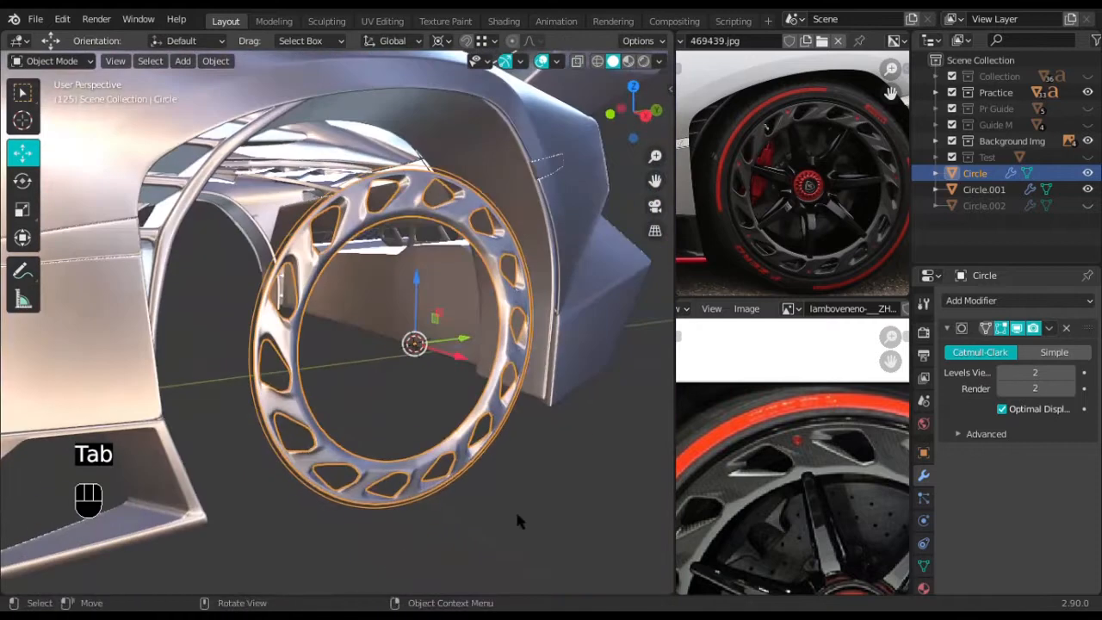
Deselect the rim and examine its smoothed front surface, openings and side walls from both sides and up close
{"action": "left_click", "coordinate": [515, 509]}
{"action": "middle_click_drag", "start_coordinate": [506, 397], "coordinate": [439, 353]}
{"action": "middle_click_drag", "start_coordinate": [401, 239], "coordinate": [487, 136]}
{"action": "scroll", "coordinate": [425, 226], "scroll_direction": "up", "scroll_amount": 2}
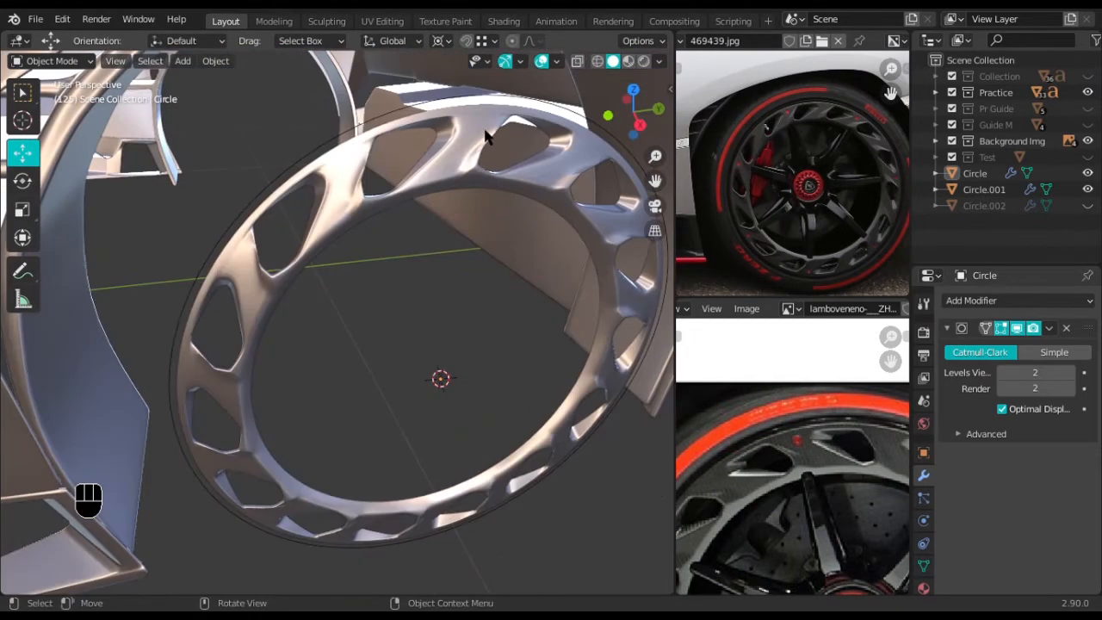
{"action": "middle_click_drag", "start_coordinate": [357, 204], "coordinate": [378, 191]}
{"action": "middle_click_drag", "start_coordinate": [492, 270], "coordinate": [469, 228]}
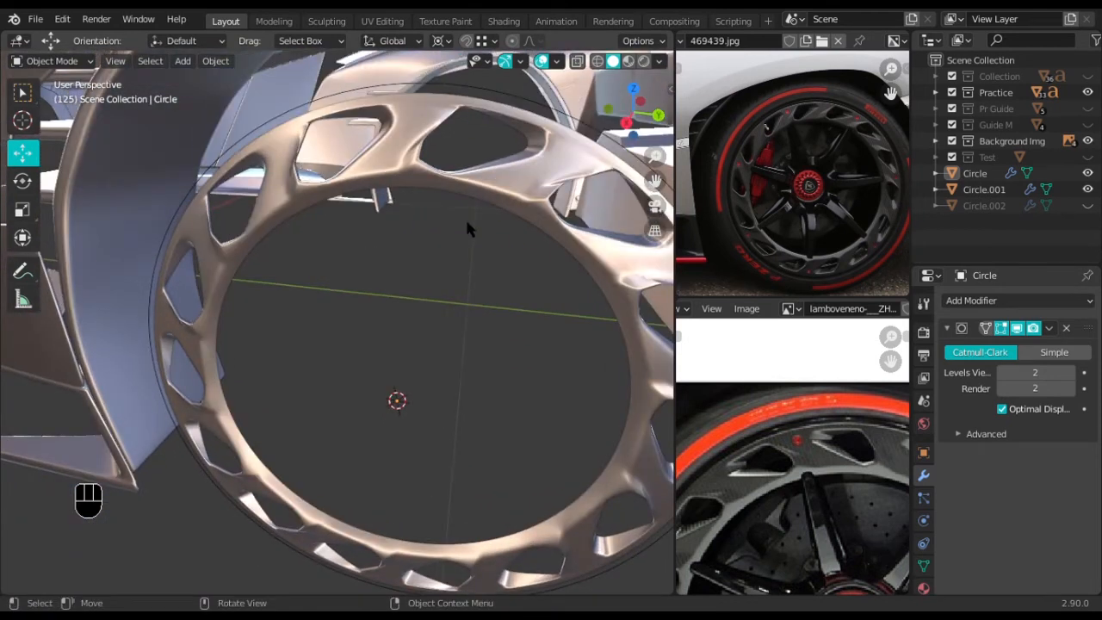
{"action": "middle_click_drag", "start_coordinate": [423, 246], "coordinate": [483, 267]}
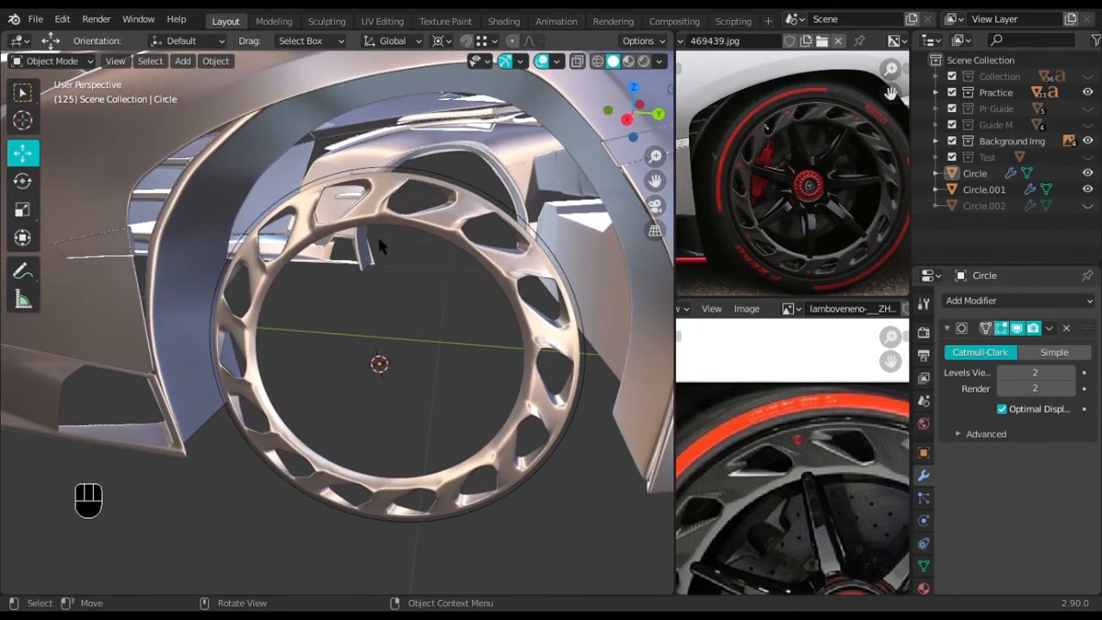
{"action": "scroll", "coordinate": [382, 237], "scroll_direction": "up", "scroll_amount": 2}
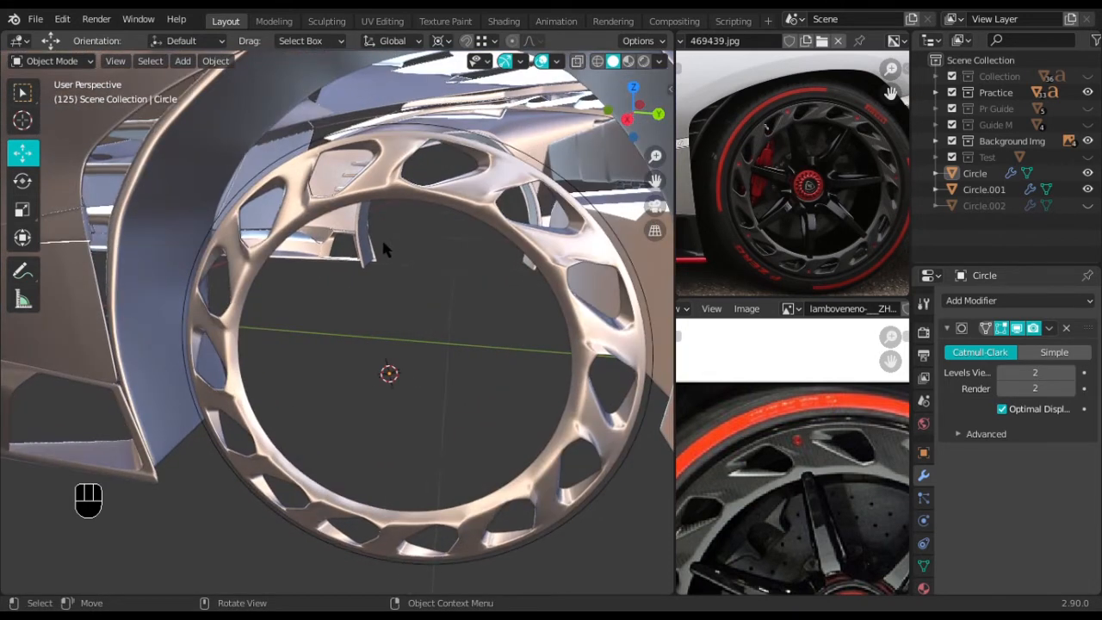
{"action": "middle_click_drag", "start_coordinate": [343, 159], "coordinate": [489, 153]}
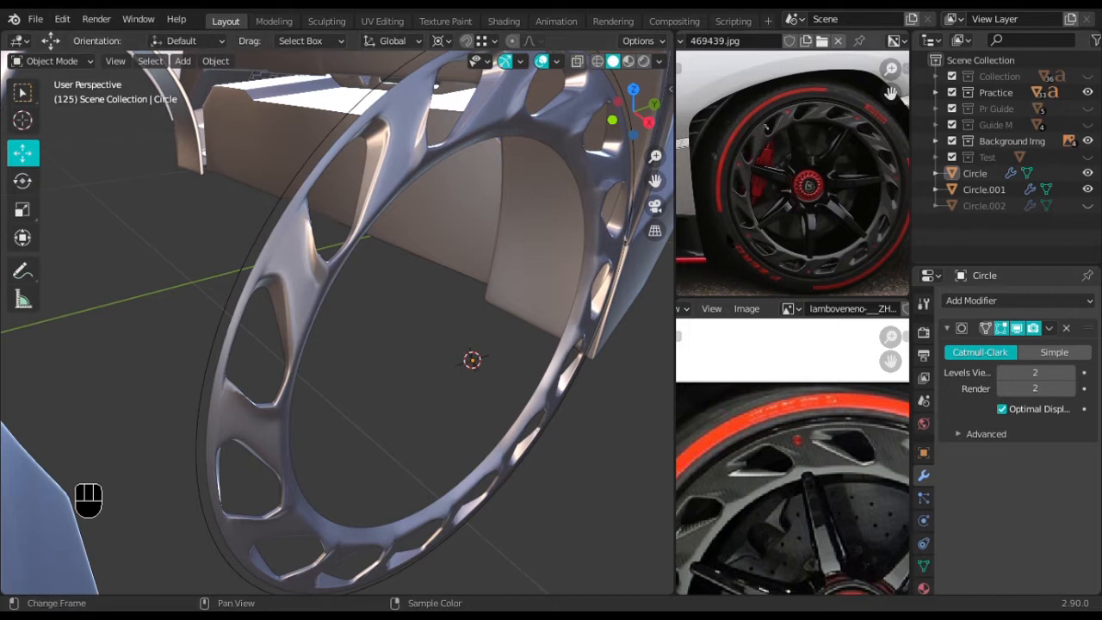
{"action": "scroll", "coordinate": [457, 201], "scroll_direction": "down", "scroll_amount": 1}
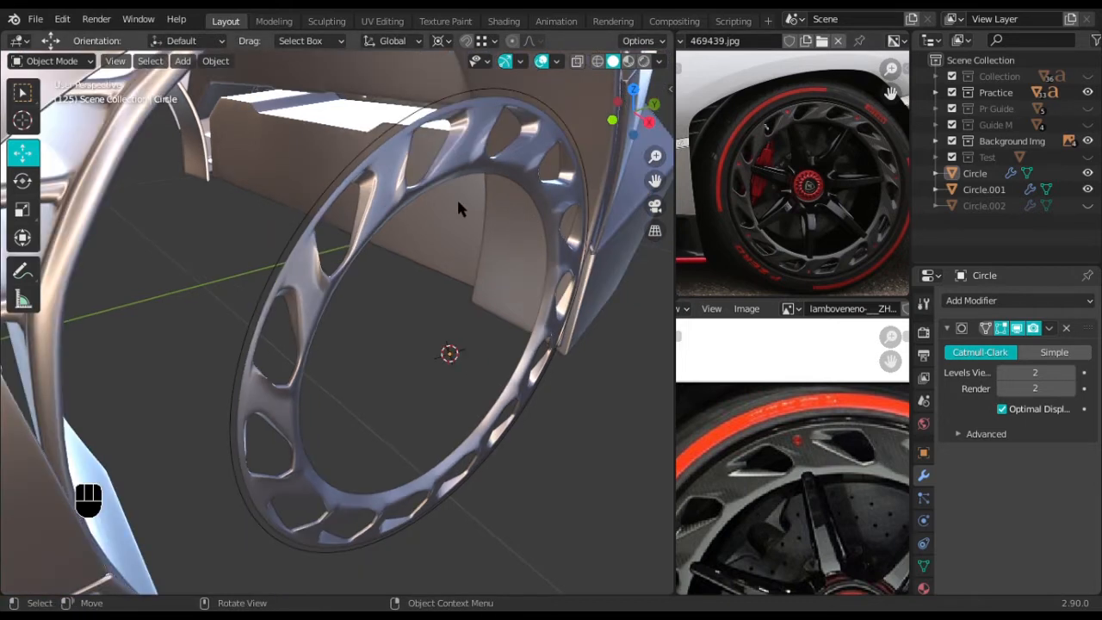
{"action": "middle_click_drag", "start_coordinate": [434, 216], "coordinate": [440, 190]}
Enter Edit Mode on the wheel rim to continue editing its mesh
{"action": "key", "text": "Tab"}
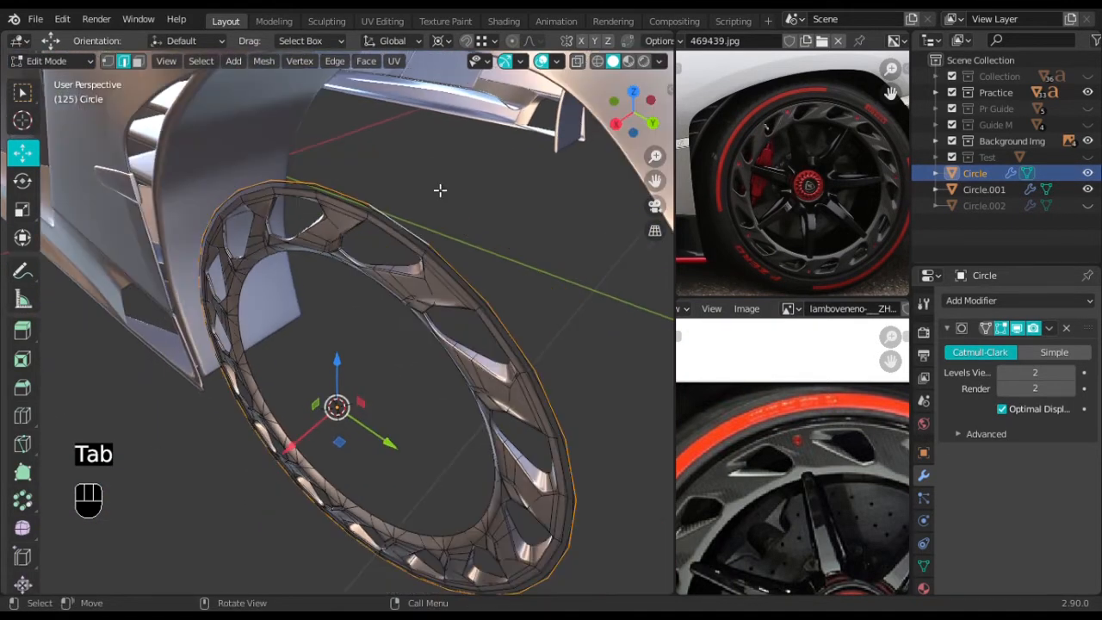
Delete the selected vertices from the wheel ring mesh
{"action": "key", "text": "a"}
{"action": "key", "text": "x"}
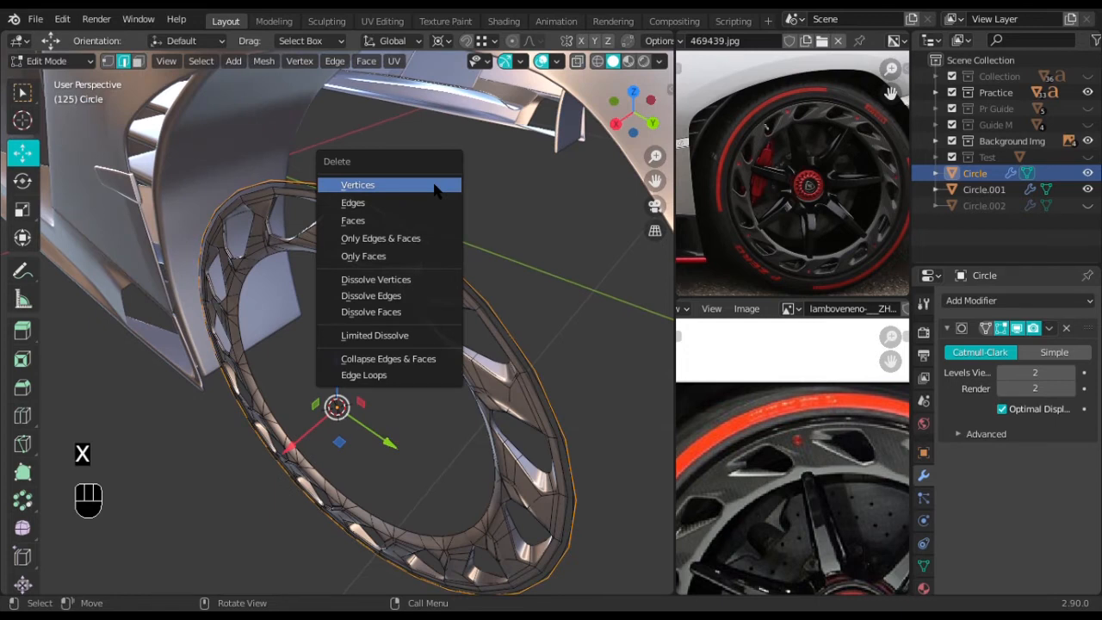
{"action": "left_click", "coordinate": [434, 190]}
Select the ring's outer edge loop and extrude it a short distance backward along the global X axis
{"action": "middle_click_drag", "start_coordinate": [431, 221], "coordinate": [428, 170]}
{"action": "scroll", "coordinate": [429, 169], "scroll_direction": "up", "scroll_amount": 2}
{"action": "left_click", "coordinate": [439, 109], "text": "alt"}
{"action": "middle_click_drag", "start_coordinate": [439, 110], "coordinate": [423, 221]}
{"action": "key", "text": "e"}
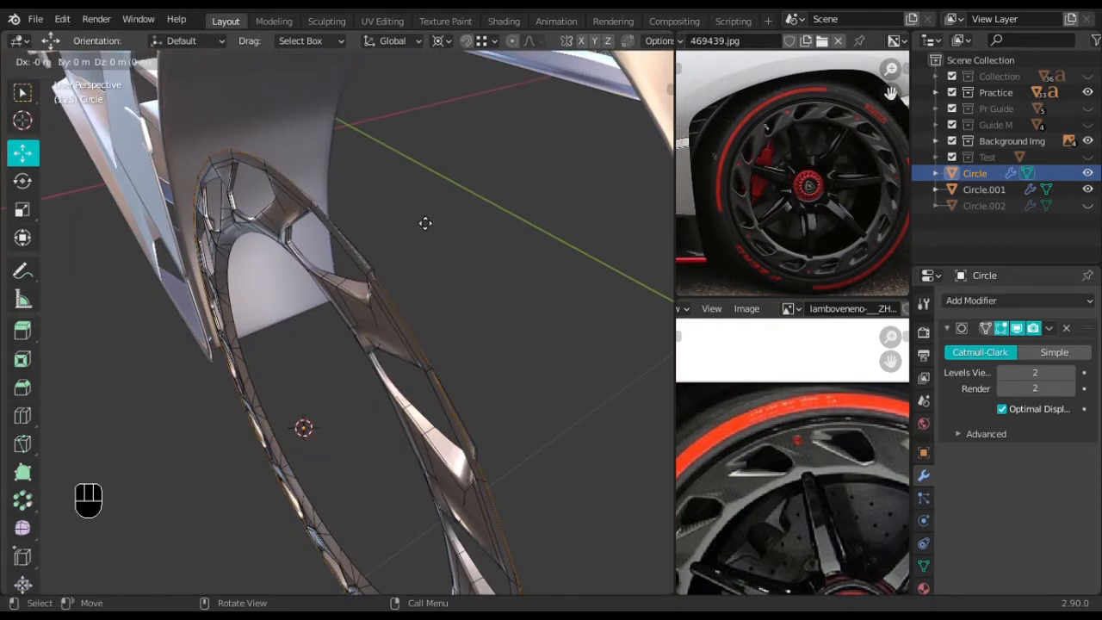
{"action": "key", "text": "x"}
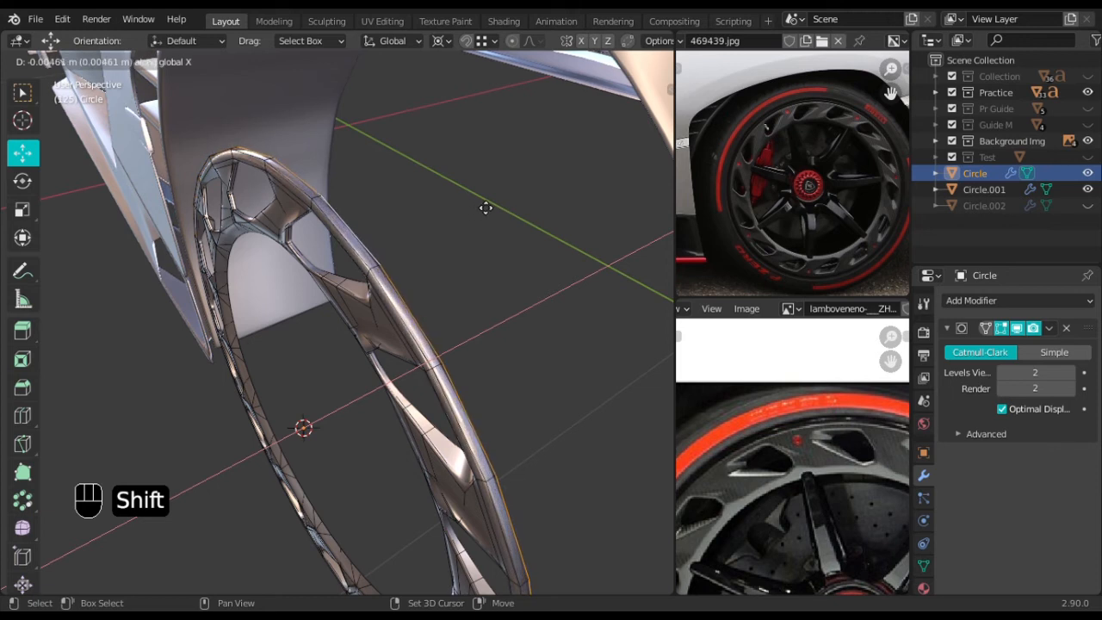
{"action": "left_click", "coordinate": [483, 208]}
Isolate the wheel ring in local view and set the pivot point to Median Point
{"action": "key", "text": "KP_Divide"}
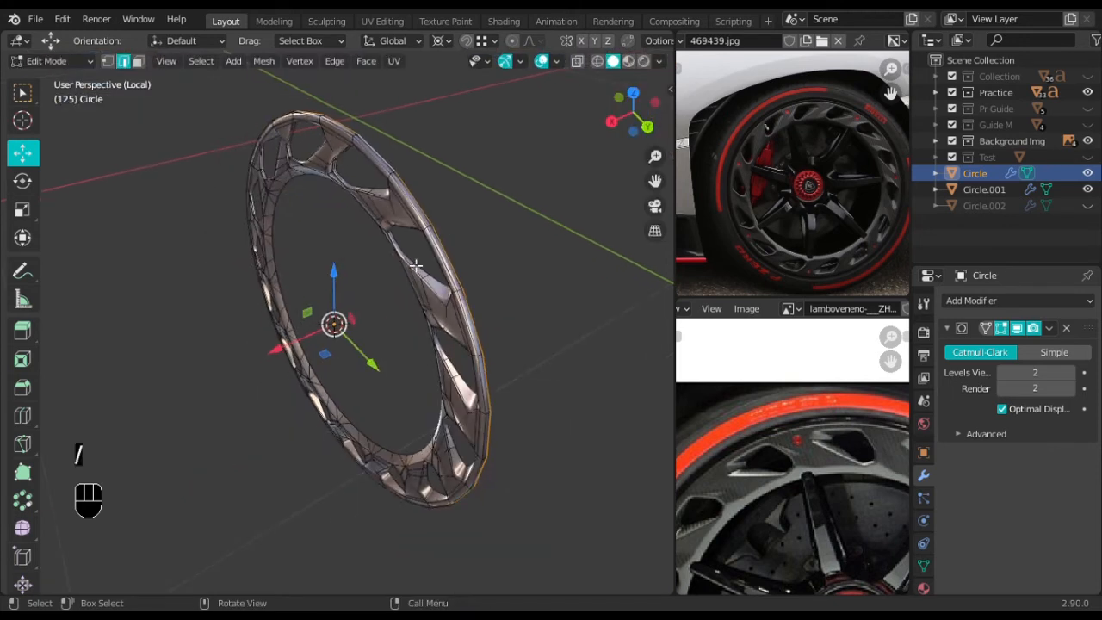
{"action": "middle_click_drag", "start_coordinate": [637, 252], "coordinate": [4, 243]}
{"action": "middle_click_drag", "start_coordinate": [484, 289], "coordinate": [431, 319]}
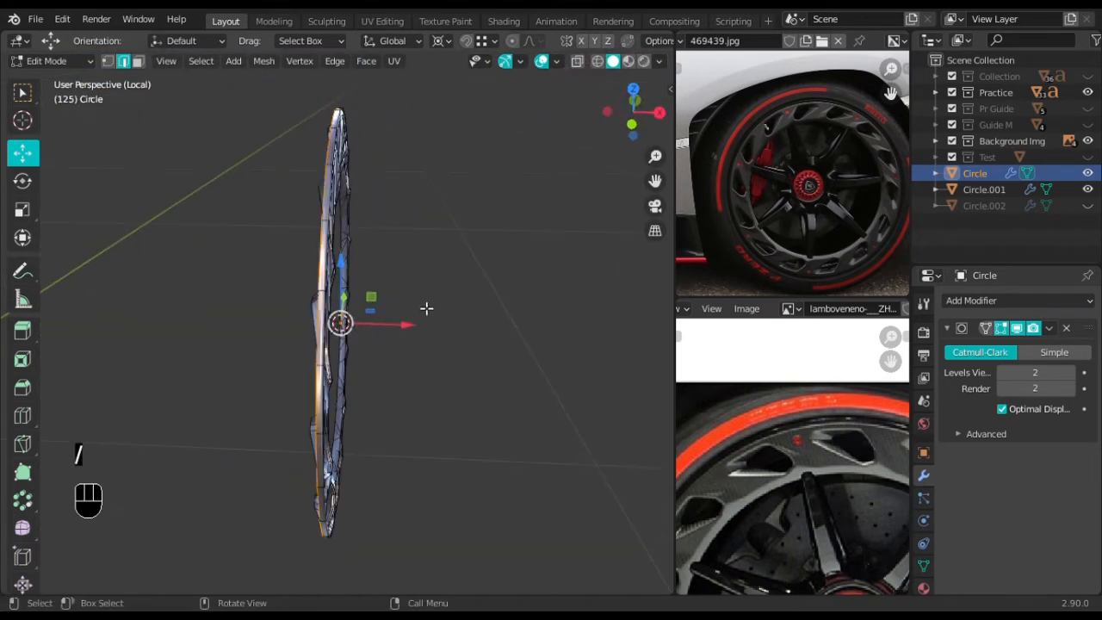
{"action": "scroll", "coordinate": [431, 299], "scroll_direction": "up", "scroll_amount": 4}
{"action": "key", "text": "period"}
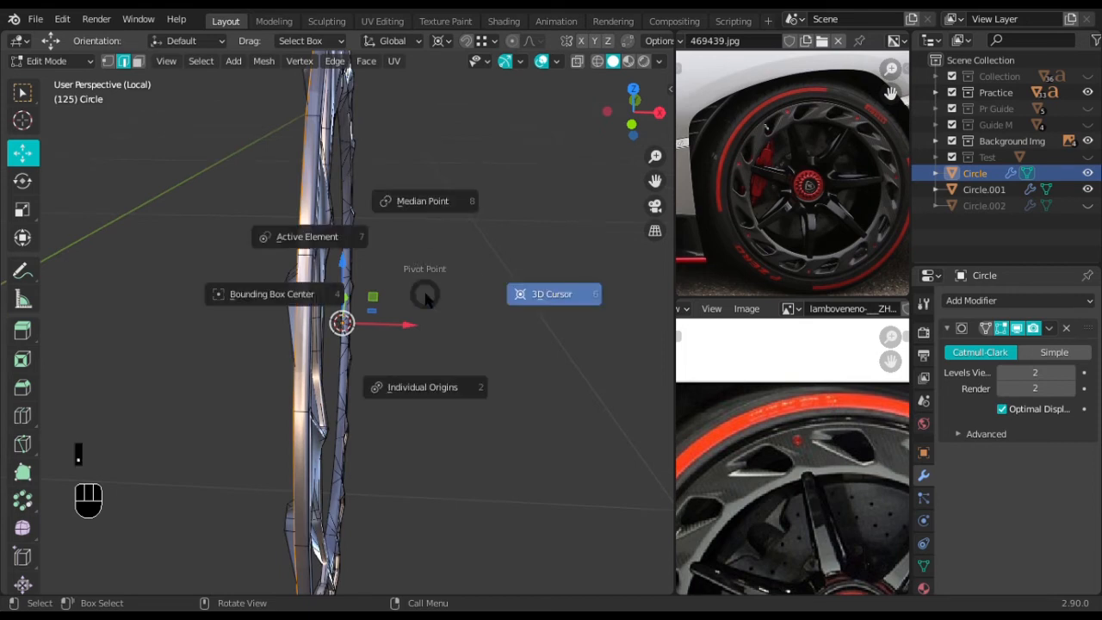
{"action": "left_click", "coordinate": [439, 209]}
{"action": "key", "text": "KP_Divide"}
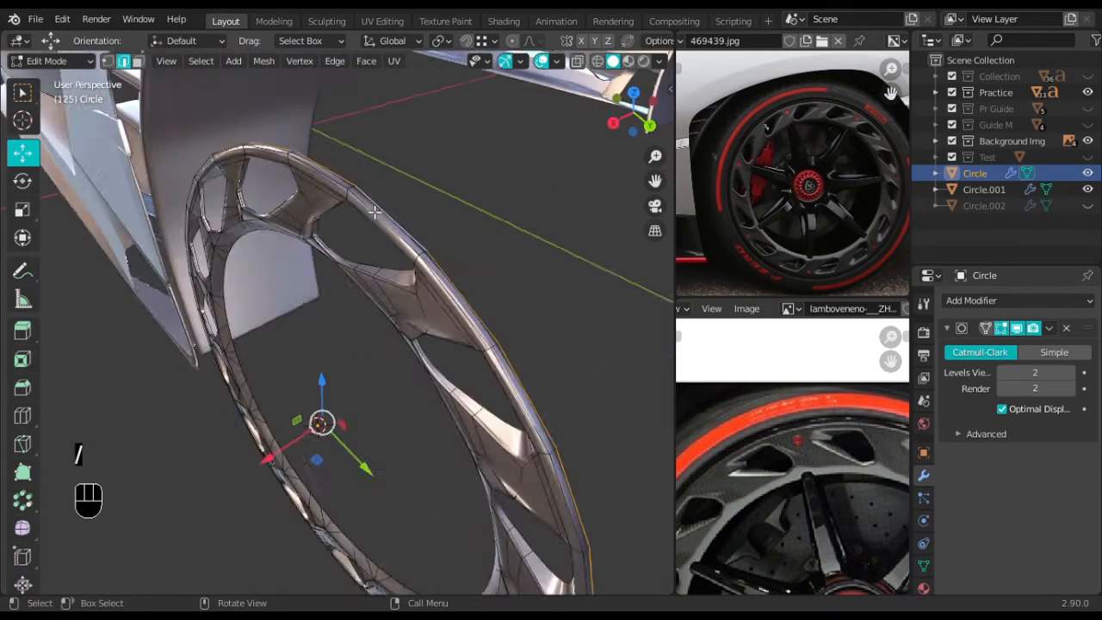
{"action": "key", "text": "KP_Divide"}
{"action": "key", "text": "period"}
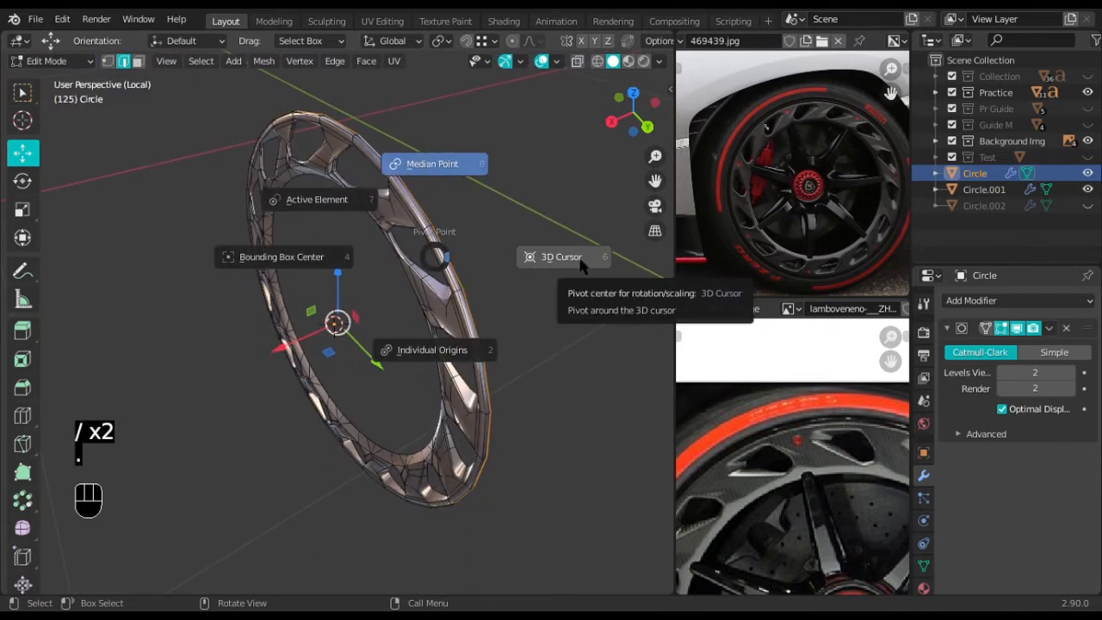
{"action": "left_click", "coordinate": [580, 469]}
Move the extruded outer edge loop slightly to adjust the depth of the ring's edge
{"action": "middle_click_drag", "start_coordinate": [365, 373], "coordinate": [422, 351]}
{"action": "scroll", "coordinate": [277, 339], "scroll_direction": "up", "scroll_amount": 2}
{"action": "middle_click_drag", "start_coordinate": [278, 339], "coordinate": [312, 238]}
{"action": "scroll", "coordinate": [413, 308], "scroll_direction": "down", "scroll_amount": 3}
{"action": "scroll", "coordinate": [402, 204], "scroll_direction": "up", "scroll_amount": 2}
{"action": "middle_click_drag", "start_coordinate": [420, 280], "coordinate": [416, 258]}
{"action": "scroll", "coordinate": [418, 258], "scroll_direction": "down", "scroll_amount": 2}
{"action": "mouse_move", "coordinate": [407, 326]}
{"action": "left_mouse_down", "text": "shift"}
{"action": "mouse_move", "coordinate": [436, 329]}
{"action": "mouse_move", "coordinate": [419, 330]}
{"action": "left_mouse_up", "text": "shift"}
Extrude the outer edge loop in place and scale it inward in wireframe to form a narrow back lip
{"action": "key", "text": "e"}
{"action": "right_click", "coordinate": [419, 327]}
{"action": "key", "text": "KP_3"}
{"action": "key", "text": "shift+z"}
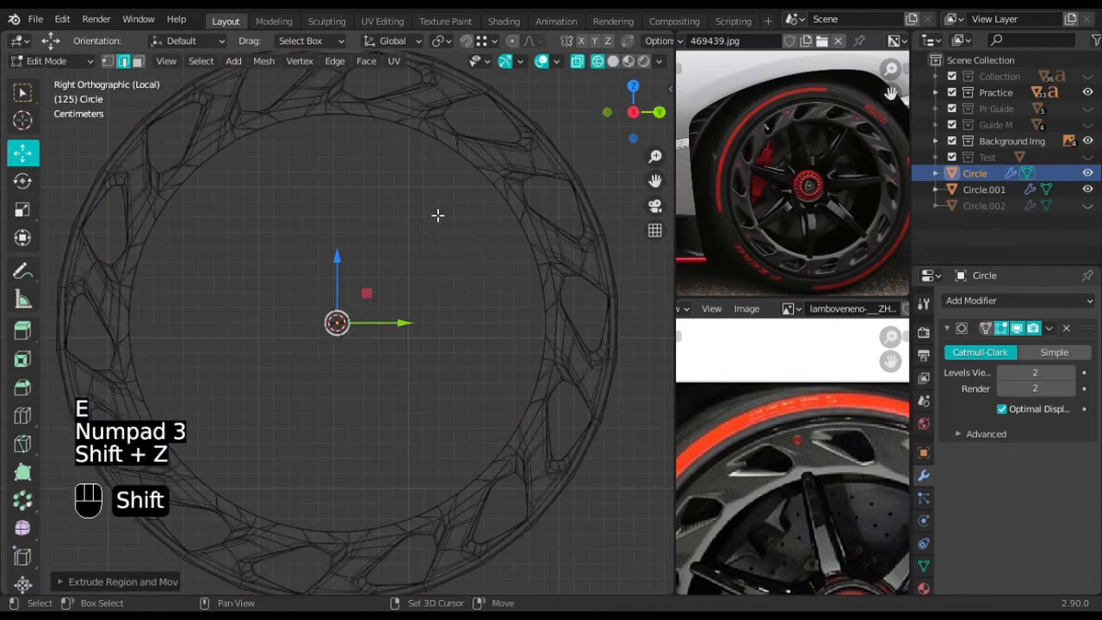
{"action": "middle_click_drag", "start_coordinate": [481, 314], "coordinate": [490, 381], "text": "shift"}
{"action": "key", "text": "s"}
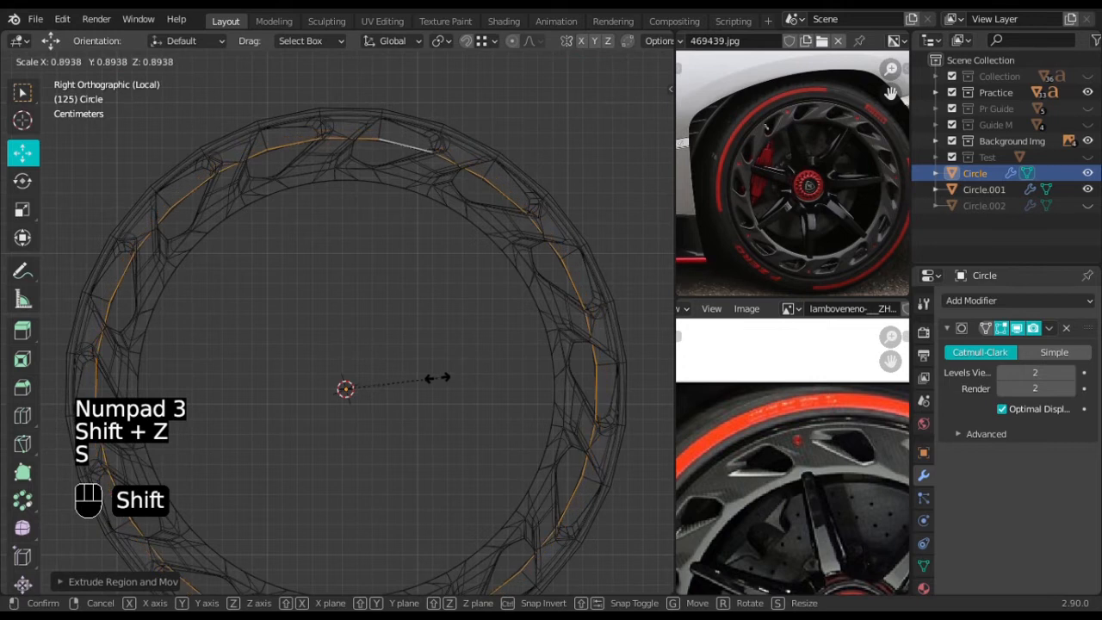
{"action": "left_click", "coordinate": [455, 384]}
{"action": "middle_click_drag", "start_coordinate": [455, 384], "coordinate": [464, 352]}
{"action": "key", "text": "KP_3"}
{"action": "key", "text": "s"}
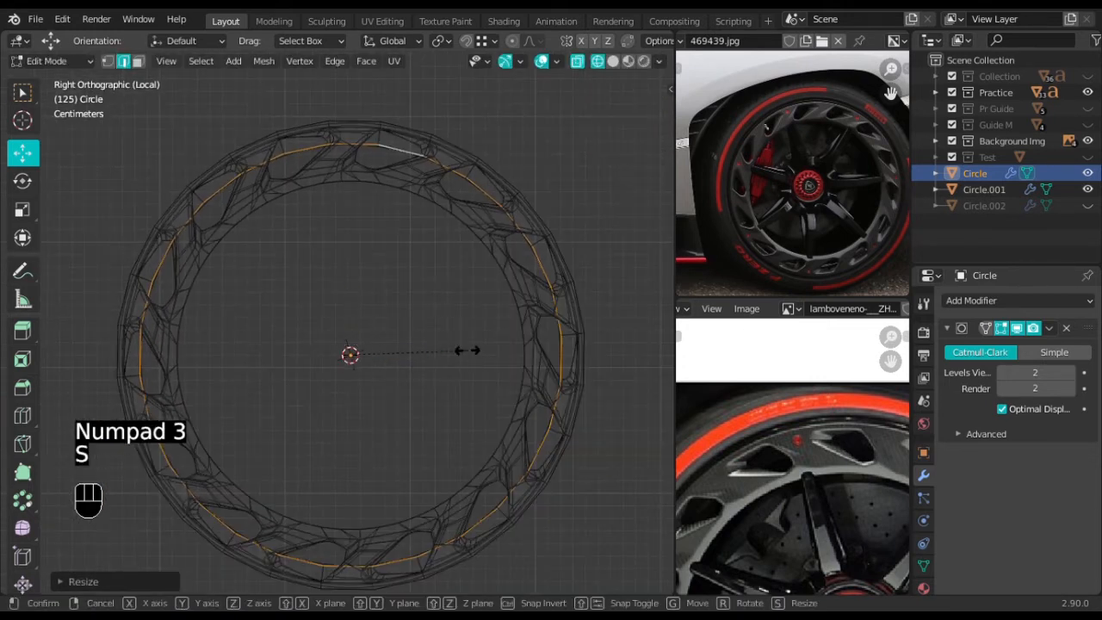
{"action": "left_click", "coordinate": [527, 355]}
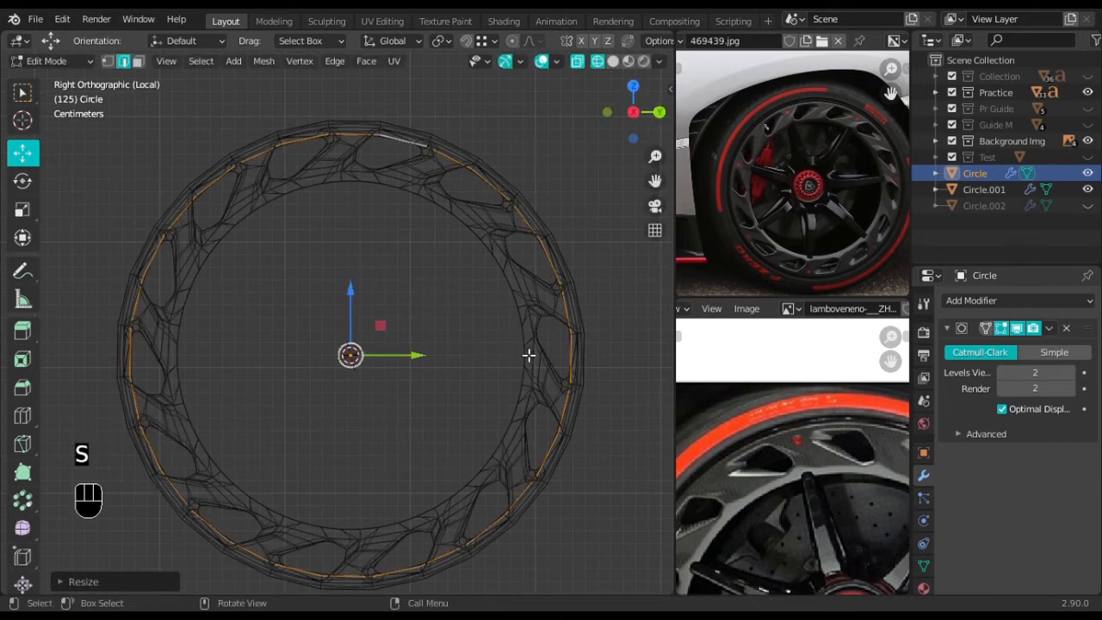
Shift the scaled-in edge loop slightly along X behind the ring
{"action": "key", "text": "KP_1"}
{"action": "middle_click_drag", "start_coordinate": [443, 359], "coordinate": [401, 400], "text": "shift"}
{"action": "mouse_move", "coordinate": [402, 400]}
{"action": "left_mouse_down", "text": "shift"}
{"action": "mouse_move", "coordinate": [418, 403]}
{"action": "mouse_move", "coordinate": [399, 396]}
{"action": "left_mouse_up", "text": "shift"}
{"action": "key", "text": "KP_3"}
{"action": "scroll", "coordinate": [410, 391], "scroll_direction": "down", "scroll_amount": 2}
Extrude the back edge loop slightly along X and scale the new loop inward to about 0.954
{"action": "key", "text": "KP_1"}
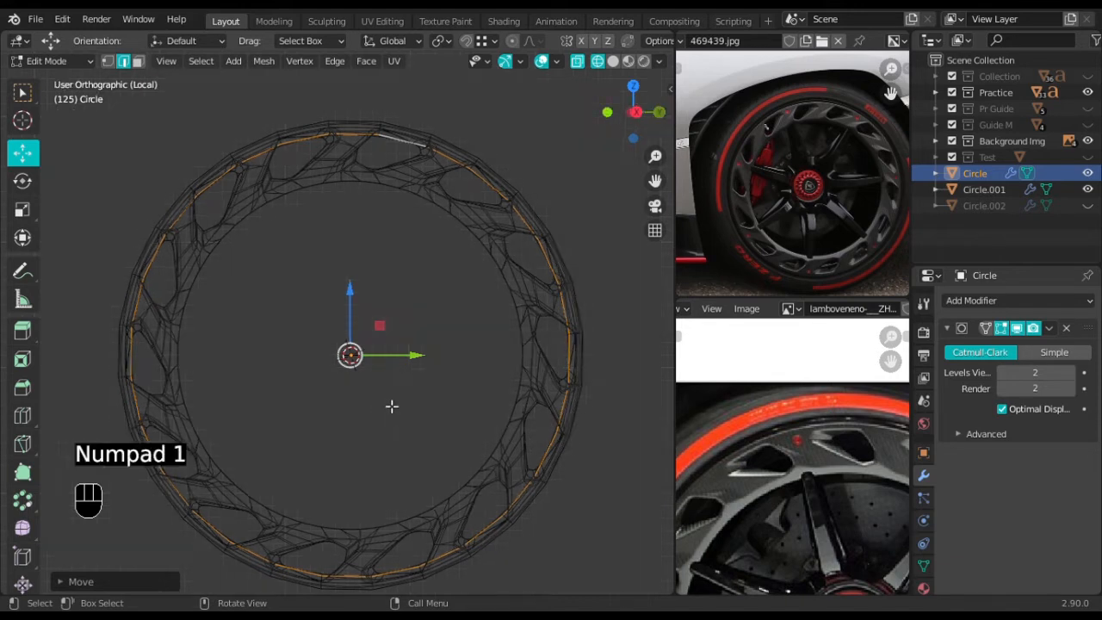
{"action": "key", "text": "e"}
{"action": "key", "text": "shift"}
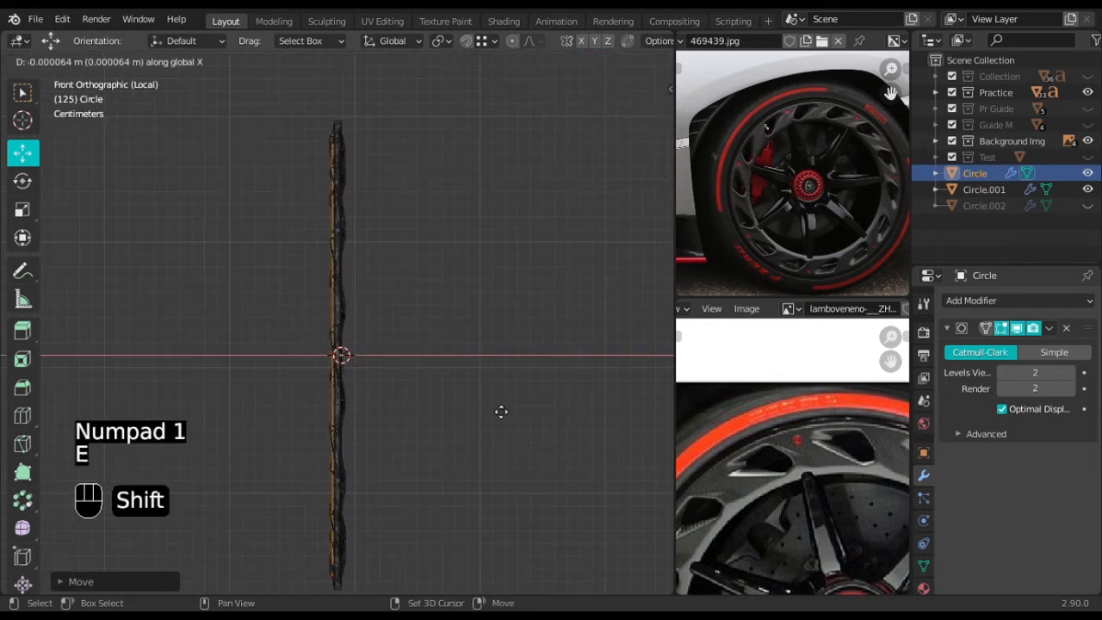
{"action": "left_click", "coordinate": [458, 419]}
{"action": "key", "text": "e"}
{"action": "left_click", "coordinate": [457, 417]}
{"action": "key", "text": "KP_3"}
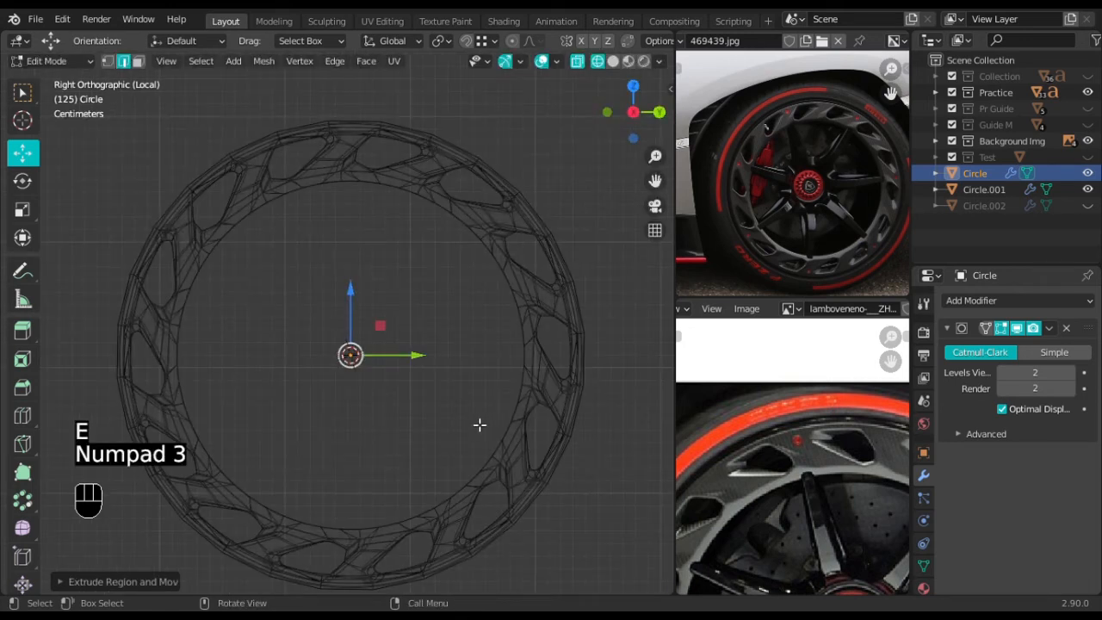
{"action": "key", "text": "s"}
{"action": "key", "text": "shift"}
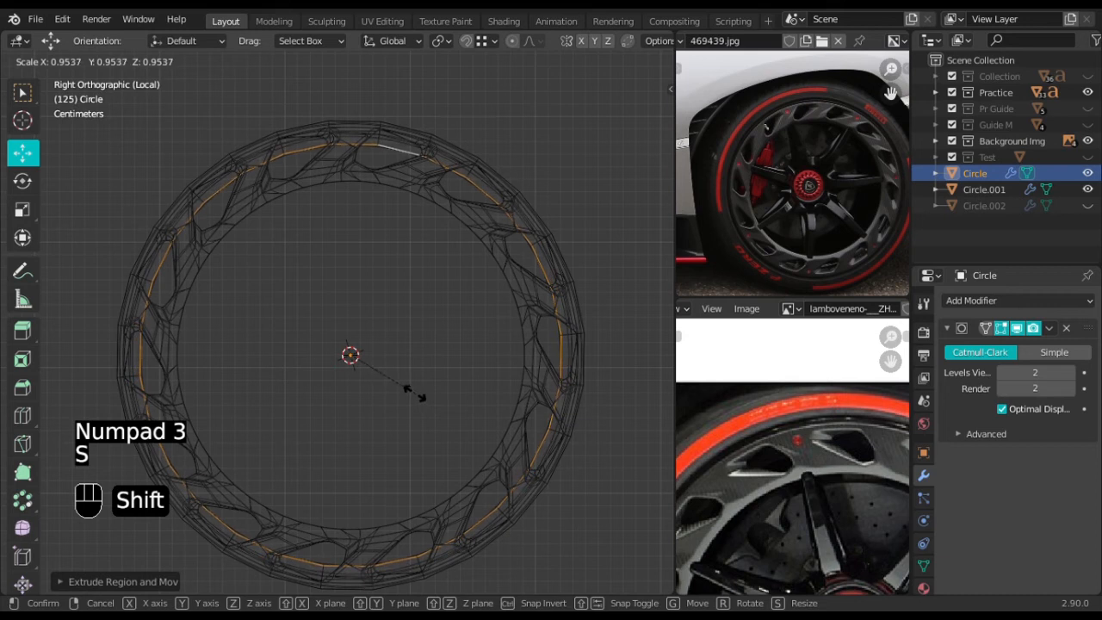
{"action": "left_click", "coordinate": [413, 395]}
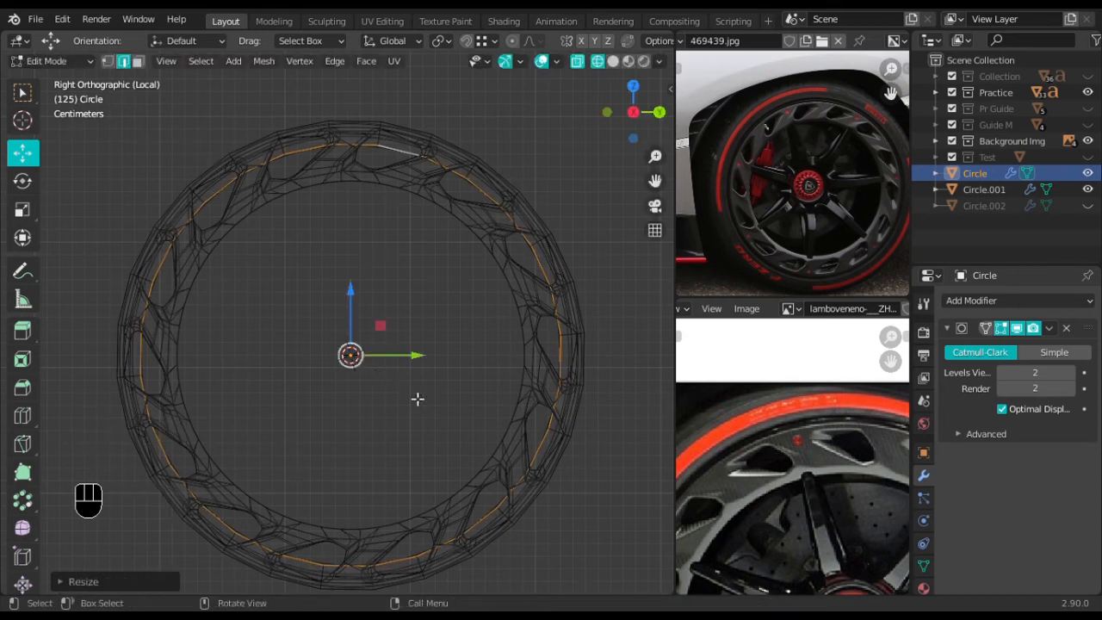
Move the narrowed edge loop slightly farther back along X and fine-tune its scale
{"action": "key", "text": "KP_1"}
{"action": "left_click_drag", "start_coordinate": [388, 366], "coordinate": [379, 365], "text": "shift"}
{"action": "scroll", "coordinate": [388, 373], "scroll_direction": "down", "scroll_amount": 2}
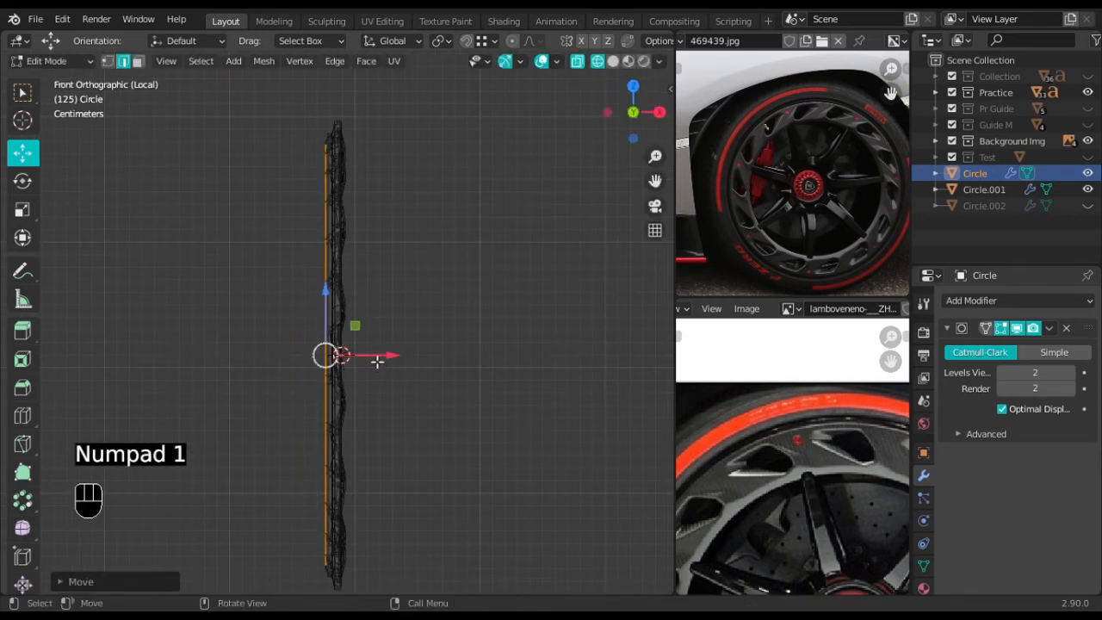
{"action": "key", "text": "s"}
{"action": "left_click", "coordinate": [441, 406], "text": "shift"}
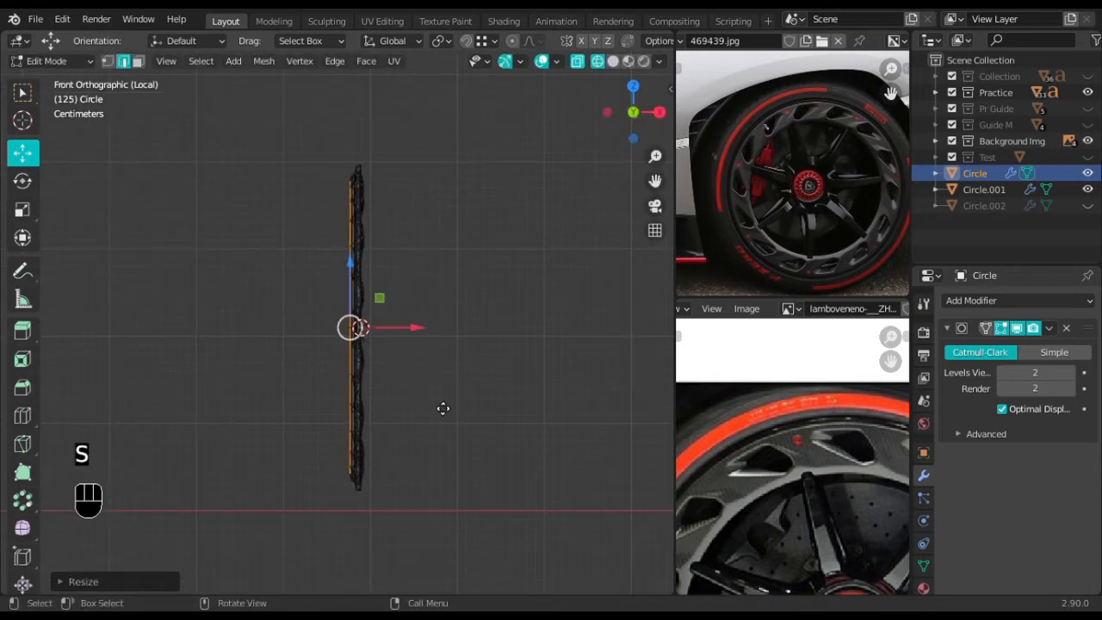
Extrude the edge loop about 0.14 m backward along X to form the wheel barrel, and adjust its end position
{"action": "key", "text": "e"}
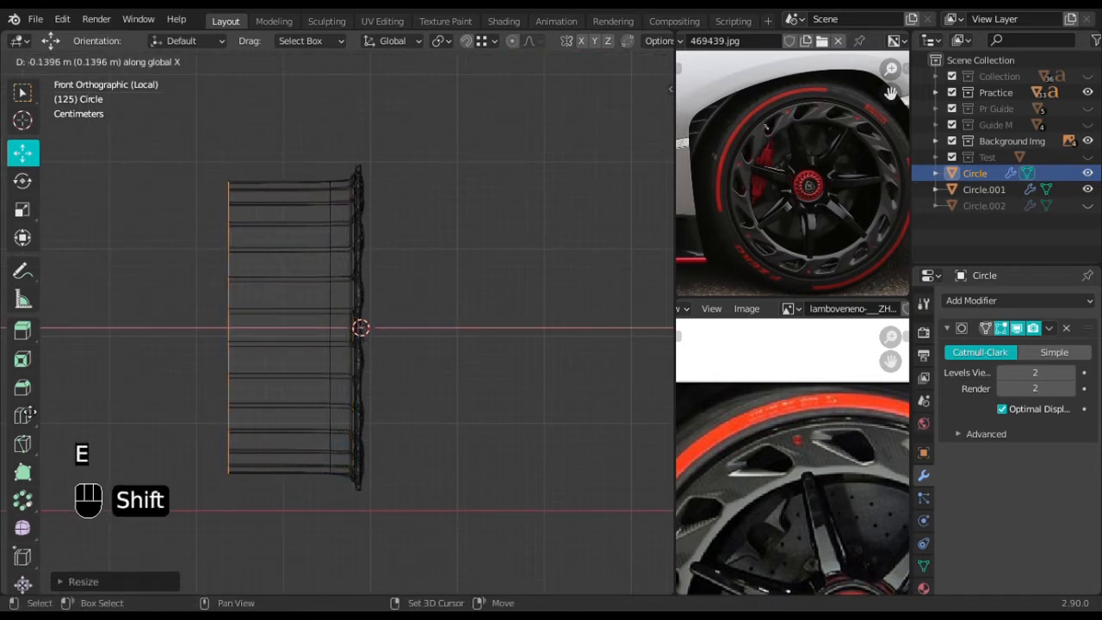
{"action": "left_click", "coordinate": [636, 412], "text": "shift"}
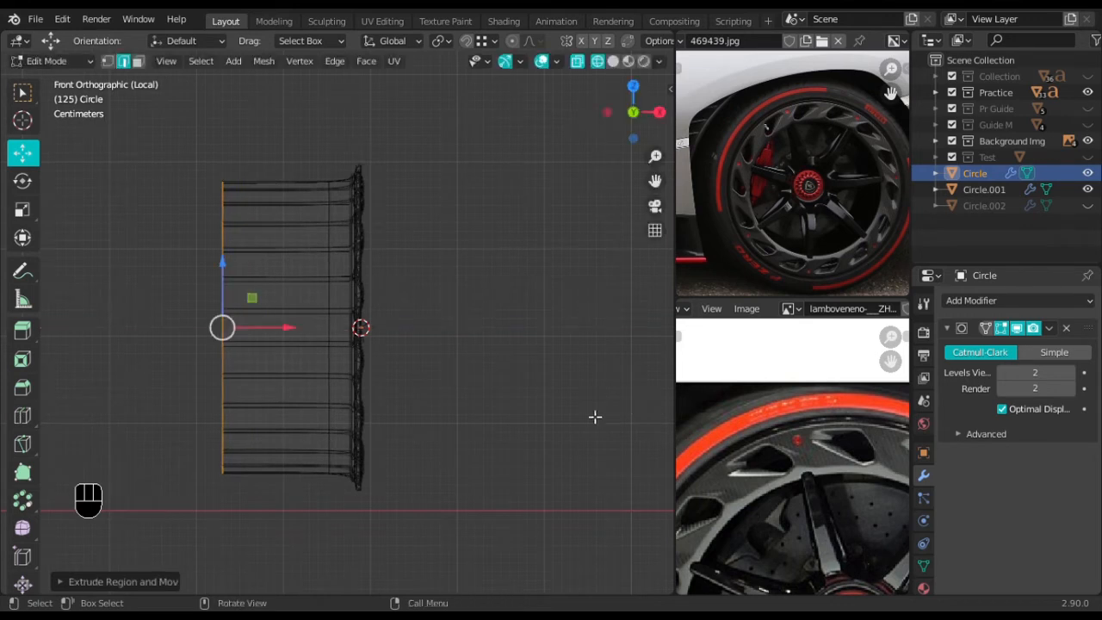
{"action": "scroll", "coordinate": [525, 374], "scroll_direction": "down", "scroll_amount": 4}
{"action": "middle_click_drag", "start_coordinate": [475, 342], "coordinate": [84, 420]}
{"action": "scroll", "coordinate": [365, 411], "scroll_direction": "up", "scroll_amount": 4}
{"action": "middle_click_drag", "start_coordinate": [365, 411], "coordinate": [453, 341]}
{"action": "key", "text": "KP_1"}
{"action": "left_click_drag", "start_coordinate": [367, 315], "coordinate": [364, 315]}
Extrude the barrel's rear edge loop a short distance along X and scale it outward to about 1.049
{"action": "key", "text": "e"}
{"action": "left_click", "coordinate": [396, 340]}
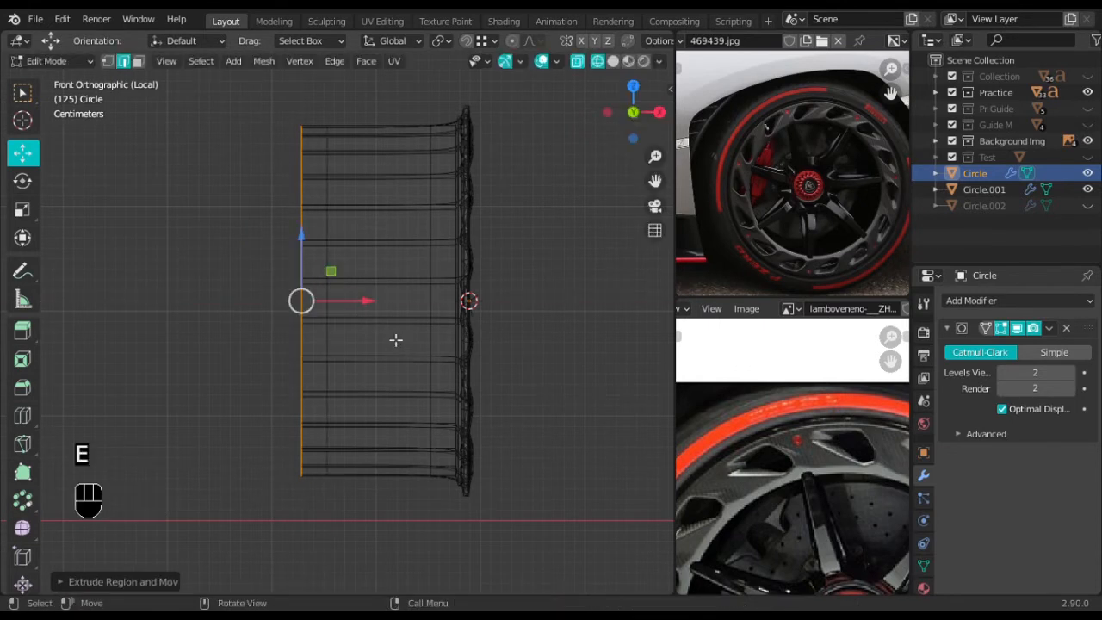
{"action": "middle_click_drag", "start_coordinate": [427, 306], "coordinate": [440, 325], "text": "shift"}
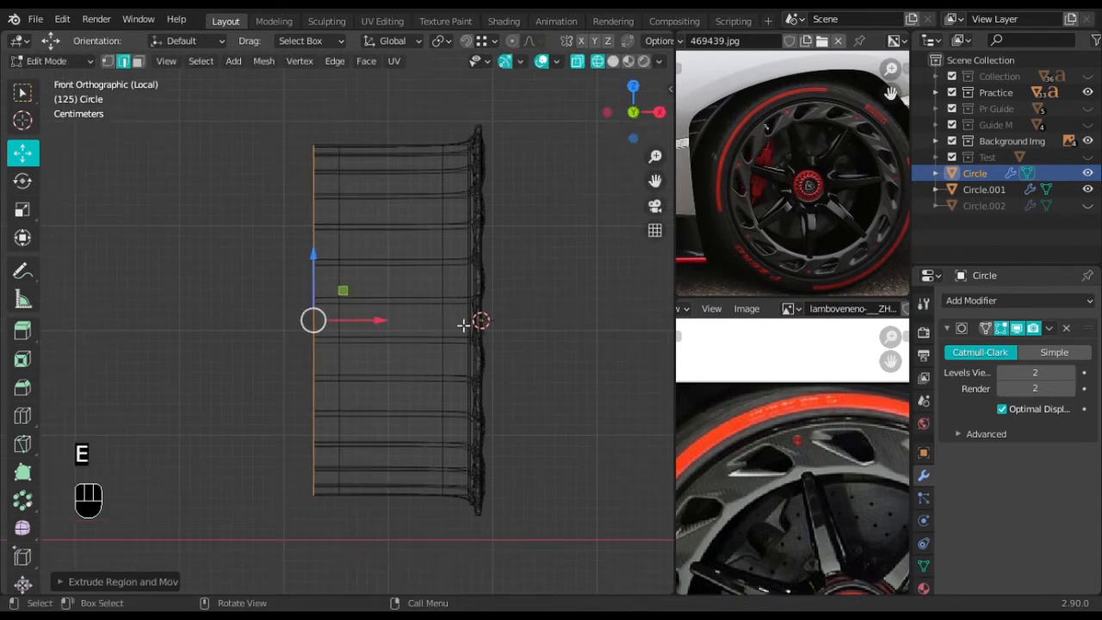
{"action": "key", "text": "KP_3"}
{"action": "scroll", "coordinate": [475, 291], "scroll_direction": "up", "scroll_amount": 1}
{"action": "middle_click_drag", "start_coordinate": [488, 231], "coordinate": [508, 278], "text": "shift"}
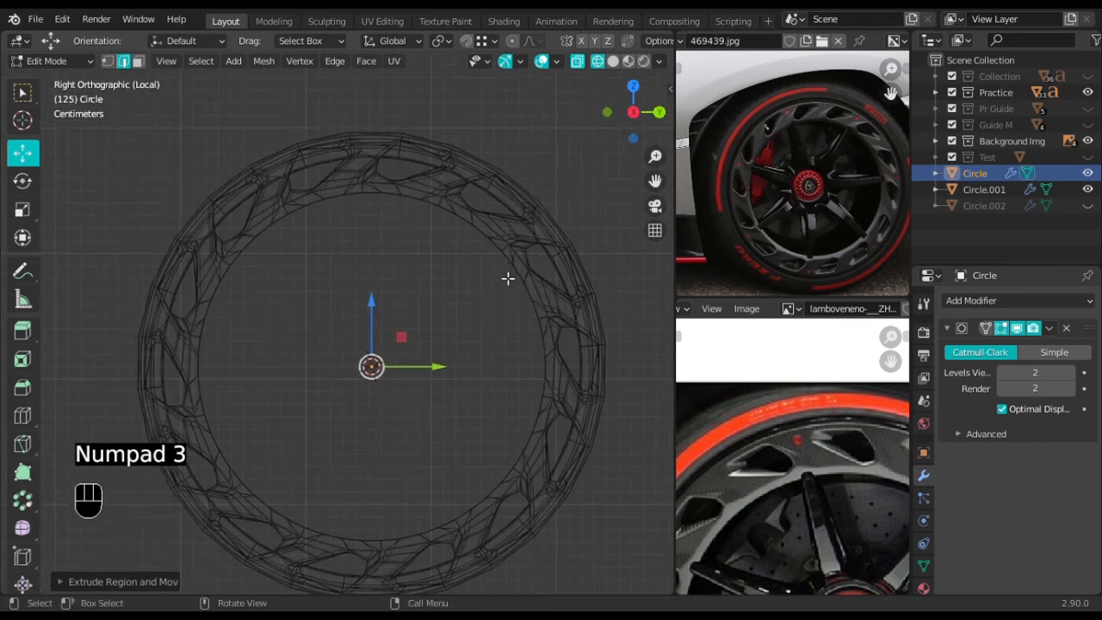
{"action": "key", "text": "s"}
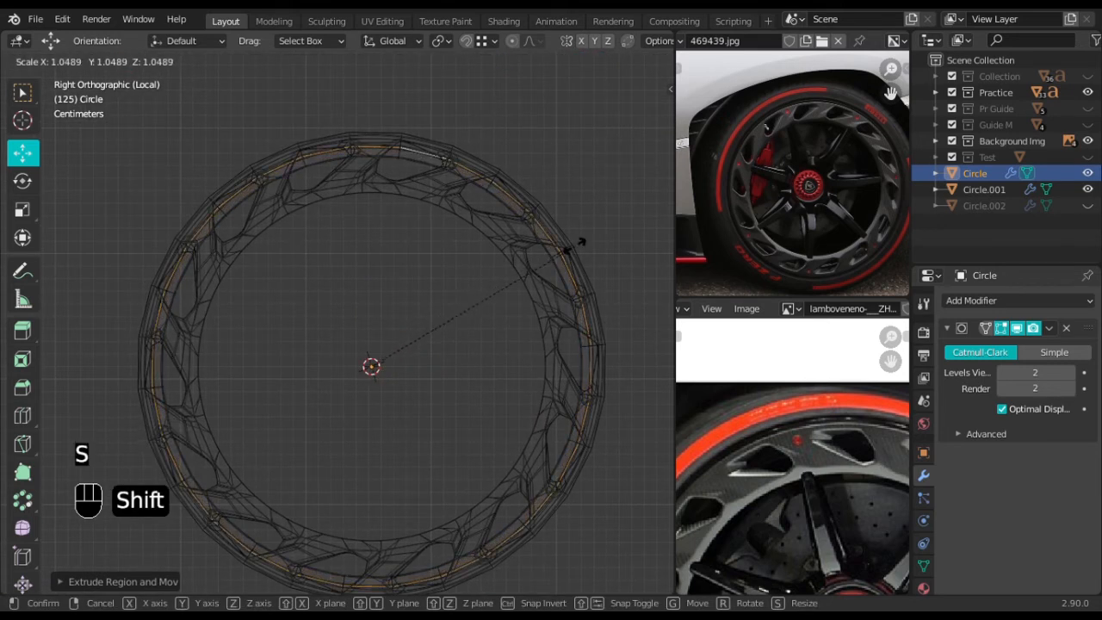
{"action": "left_click", "coordinate": [580, 243]}
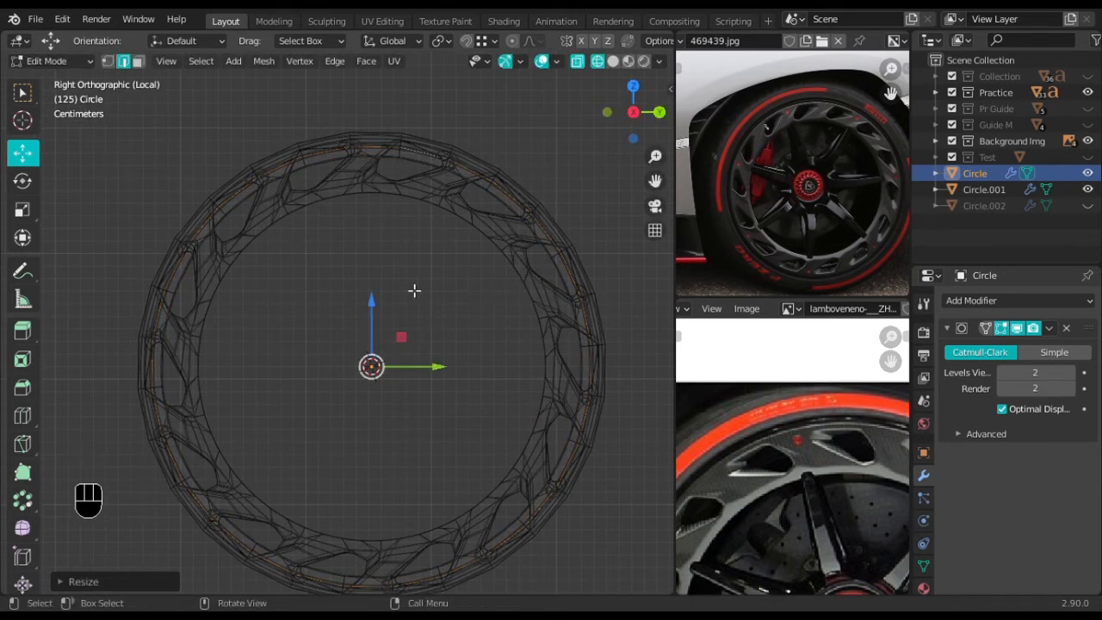
Extrude the flared rear loop slightly along X and scale the new loop up to about 1.053
{"action": "key", "text": "KP_1"}
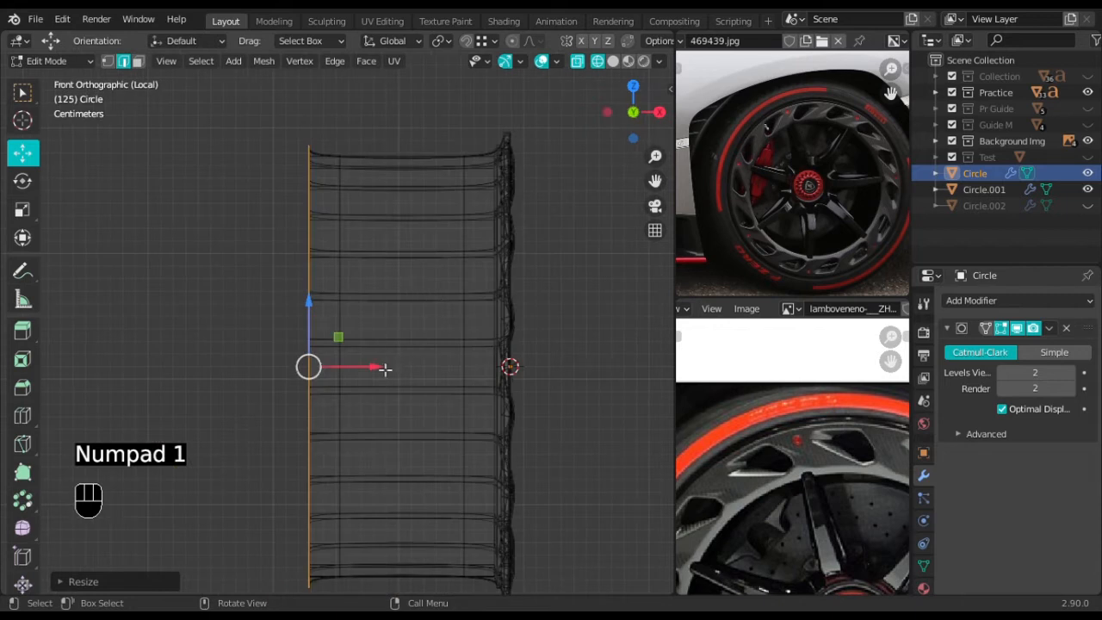
{"action": "key", "text": "e"}
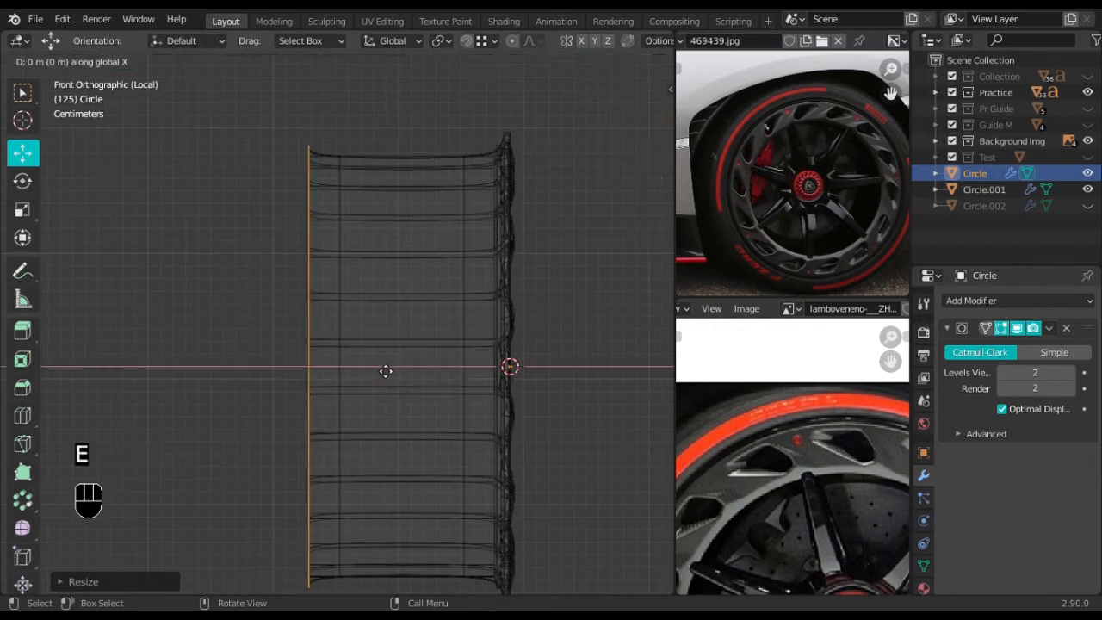
{"action": "left_click", "coordinate": [344, 347]}
{"action": "key", "text": "KP_3"}
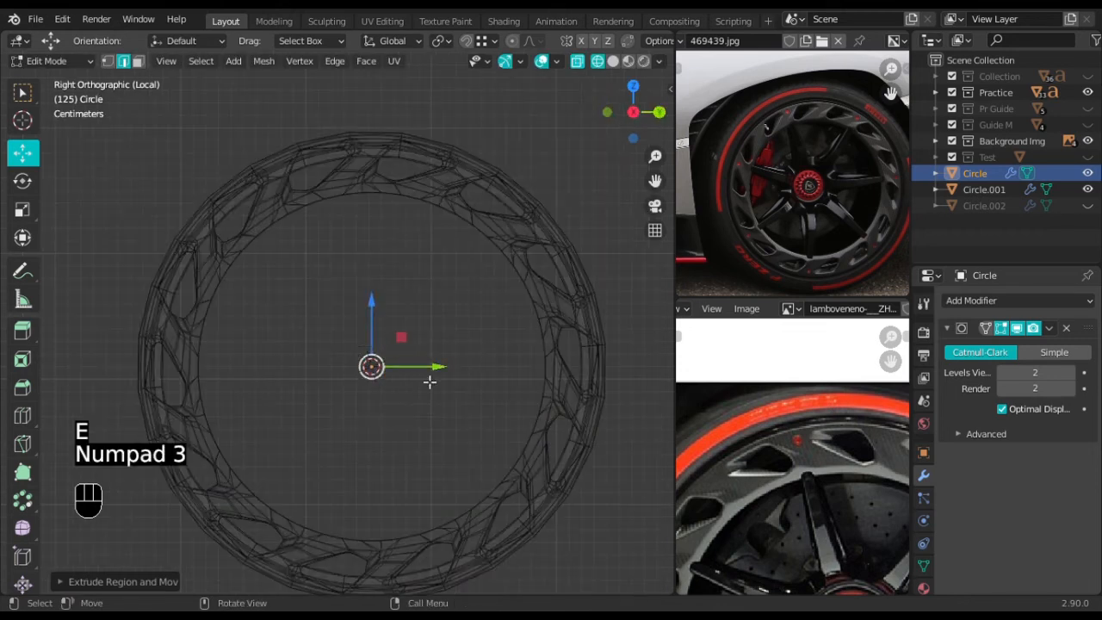
{"action": "key", "text": "s"}
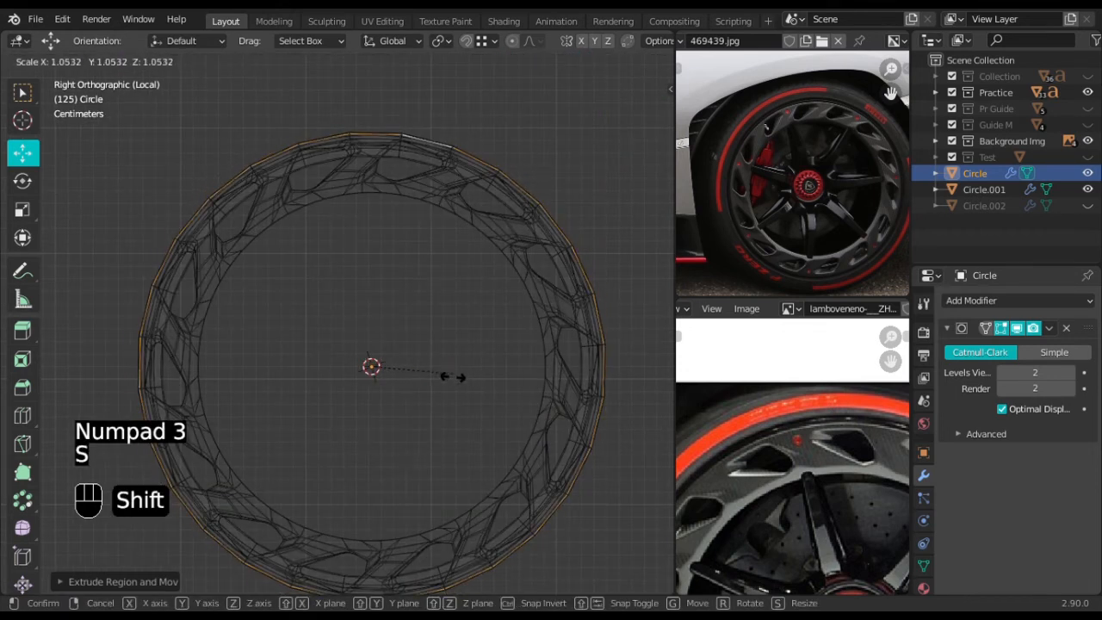
{"action": "left_click", "coordinate": [458, 385]}
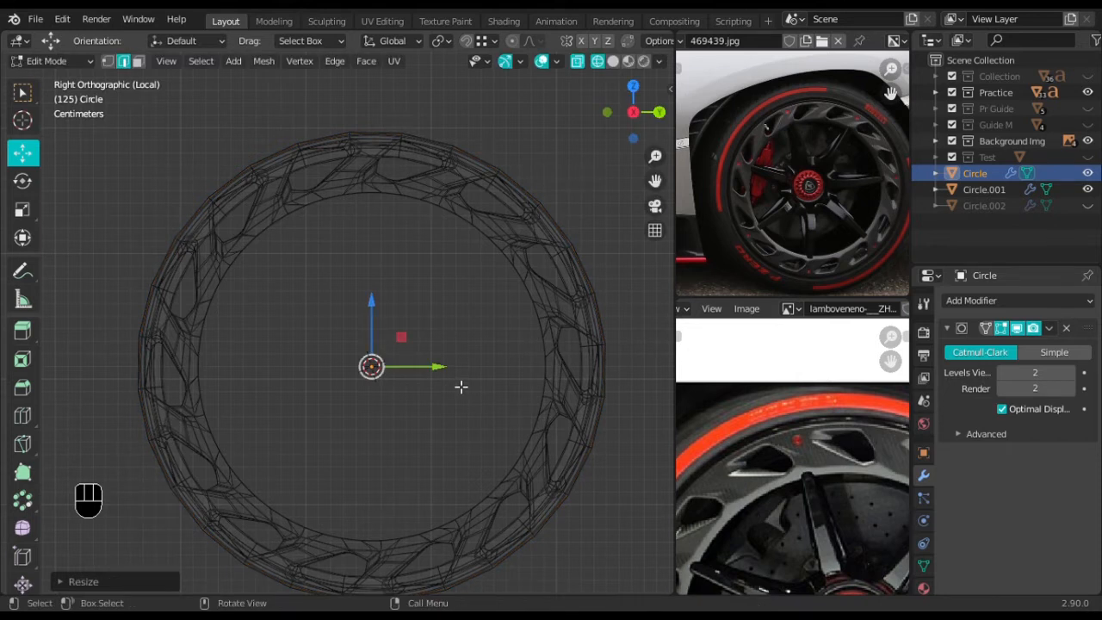
{"action": "key", "text": "KP_1"}
{"action": "key", "text": "e"}
{"action": "right_click", "coordinate": [483, 372]}
{"action": "right_click", "coordinate": [483, 372]}
{"action": "mouse_move", "coordinate": [370, 368]}
{"action": "left_mouse_down"}
{"action": "mouse_move", "coordinate": [354, 364]}
{"action": "mouse_move", "coordinate": [368, 376]}
{"action": "left_mouse_up"}
{"action": "key", "text": "ctrl+z"}
{"action": "key", "text": "ctrl+z"}
{"action": "key", "text": "ctrl+z"}
Extrude the rear outer loop slightly back along X, and scale a further extruded loop inward to form the rear lip
{"action": "key", "text": "e"}
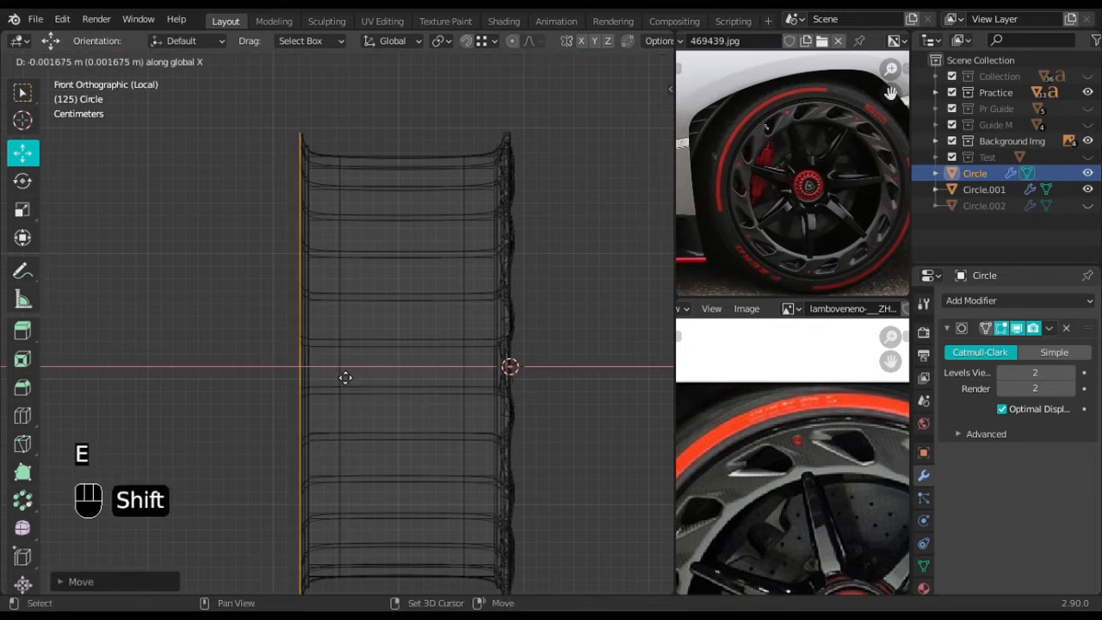
{"action": "left_click", "coordinate": [295, 364], "text": "shift"}
{"action": "key", "text": "e"}
{"action": "left_click", "coordinate": [400, 397]}
{"action": "key", "text": "s"}
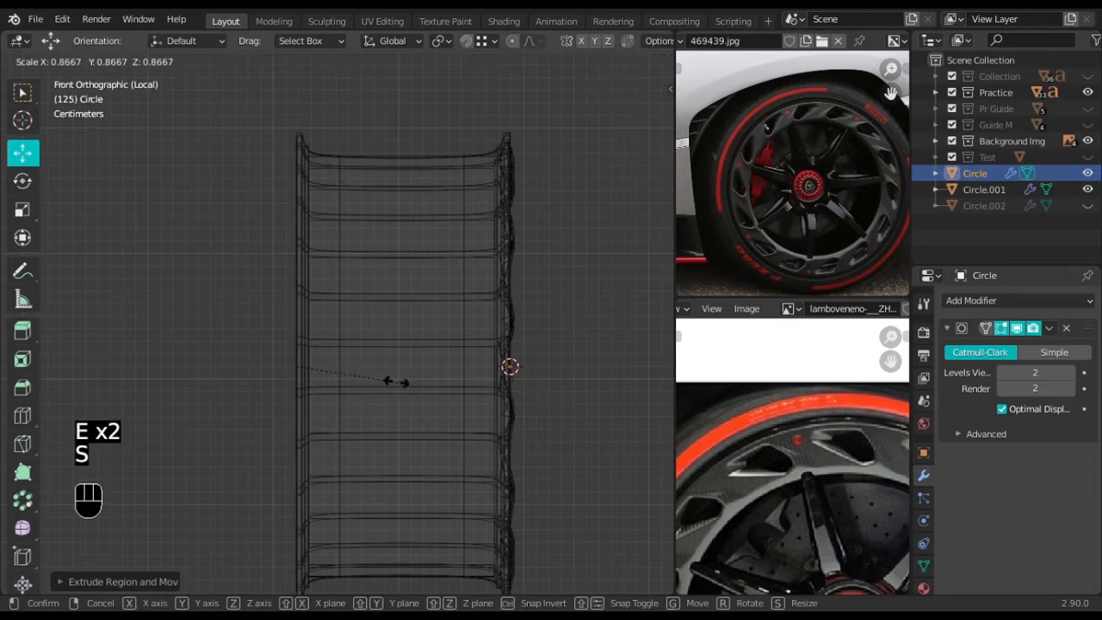
{"action": "left_click", "coordinate": [388, 378], "text": "shift"}
Return to solid shading and scale the rear lip's inner edge loop up to about 1.04
{"action": "key", "text": "shift+z"}
{"action": "mouse_move", "coordinate": [389, 378]}
{"action": "middle_mouse_down"}
{"action": "mouse_move", "coordinate": [475, 387]}
{"action": "mouse_move", "coordinate": [484, 369]}
{"action": "mouse_move", "coordinate": [531, 379]}
{"action": "mouse_move", "coordinate": [482, 361]}
{"action": "mouse_move", "coordinate": [451, 361]}
{"action": "mouse_move", "coordinate": [561, 390]}
{"action": "middle_mouse_up"}
{"action": "key", "text": "s"}
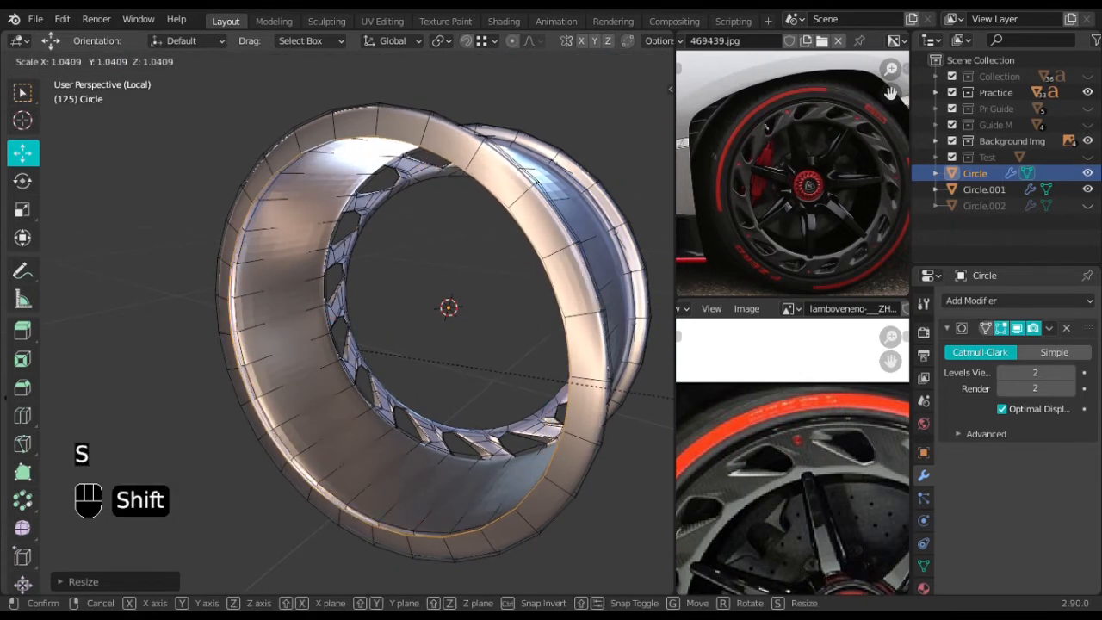
{"action": "left_click", "coordinate": [343, 392]}
Extrude the rear lip's inner edge loop and move the new loop a short distance along X
{"action": "middle_click_drag", "start_coordinate": [344, 393], "coordinate": [339, 394]}
{"action": "key", "text": "e"}
{"action": "right_click", "coordinate": [340, 393]}
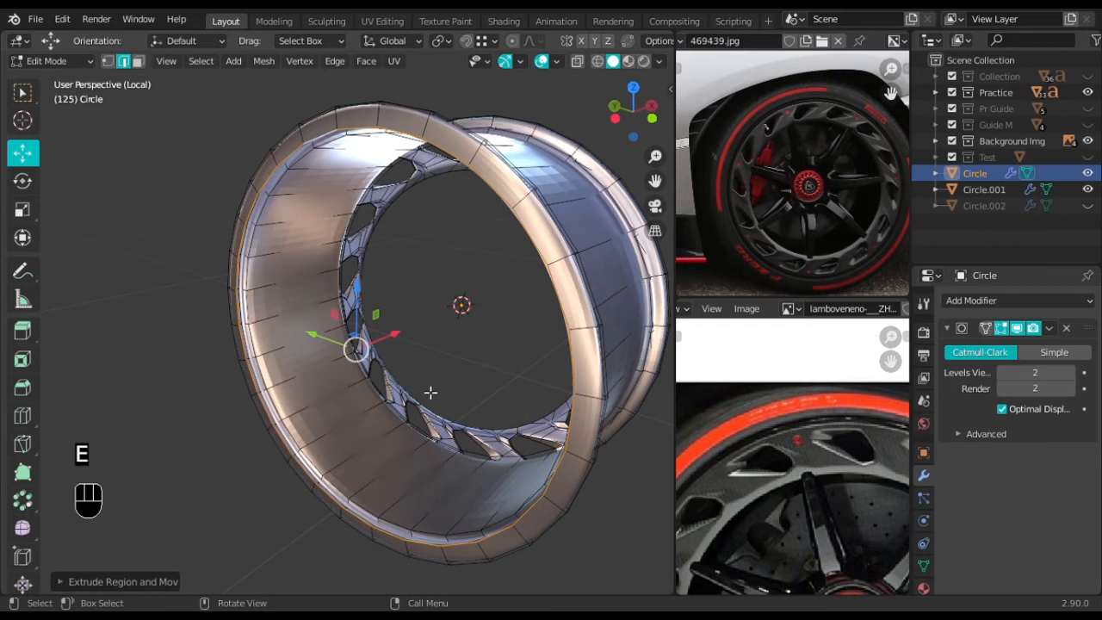
{"action": "left_click_drag", "start_coordinate": [396, 339], "coordinate": [432, 345], "text": "shift"}
{"action": "mouse_move", "coordinate": [437, 350]}
{"action": "middle_mouse_down"}
{"action": "mouse_move", "coordinate": [420, 367]}
{"action": "mouse_move", "coordinate": [443, 335]}
{"action": "middle_mouse_up"}
{"action": "scroll", "coordinate": [443, 335], "scroll_direction": "up", "scroll_amount": 1}
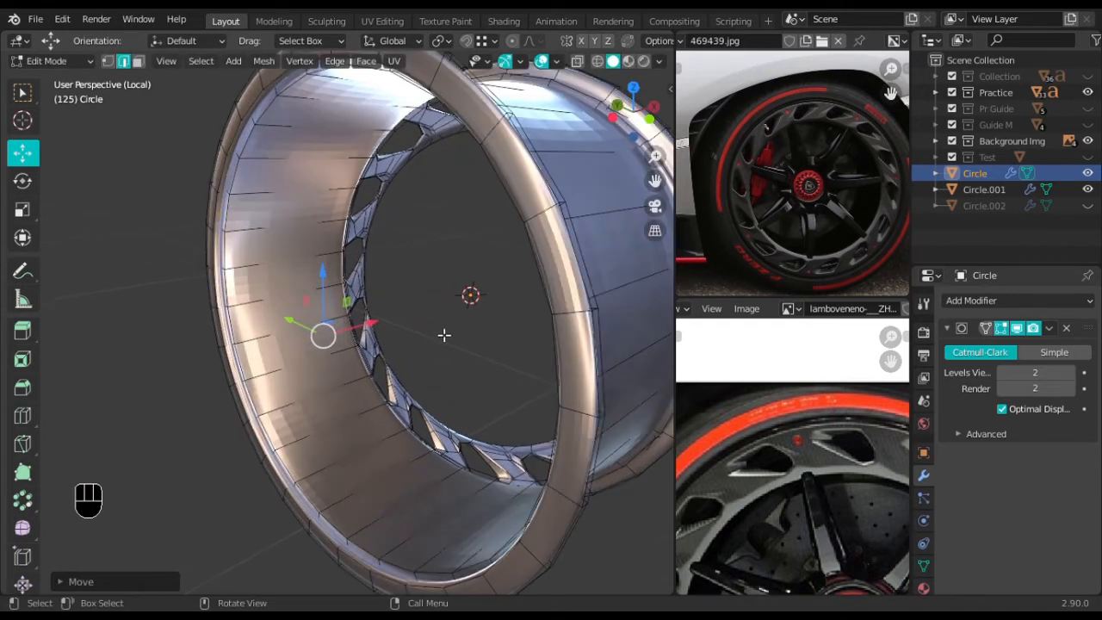
Extrude the rear lip's inner loop again, scale it slightly inward and adjust its position along X
{"action": "key", "text": "e"}
{"action": "right_click", "coordinate": [444, 352]}
{"action": "key", "text": "s"}
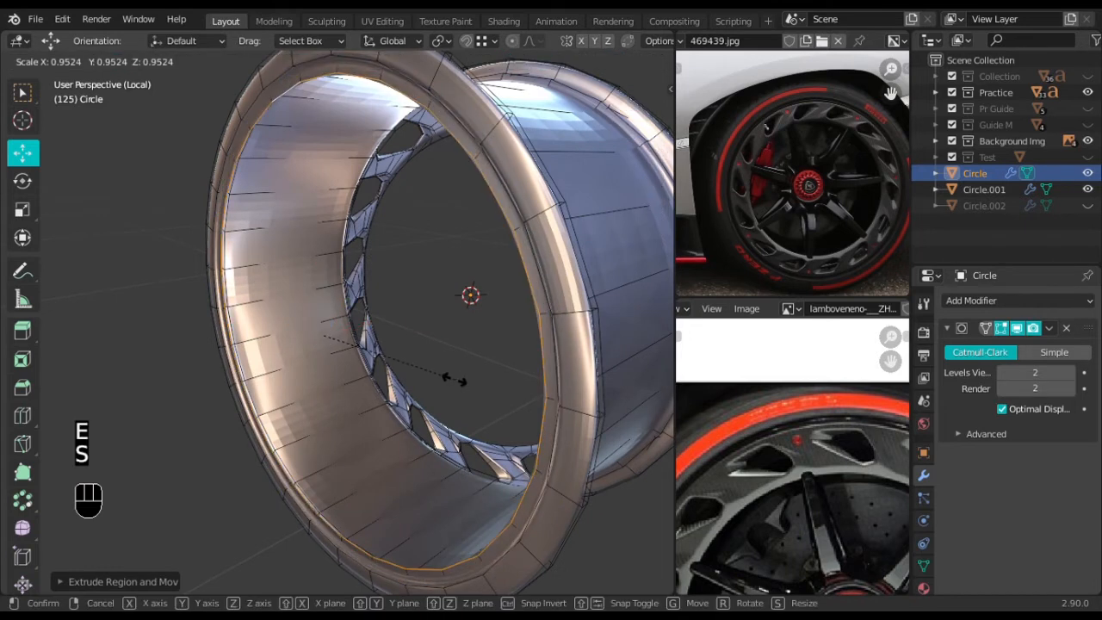
{"action": "left_click", "coordinate": [474, 386], "text": "shift"}
{"action": "left_click_drag", "start_coordinate": [376, 327], "coordinate": [378, 330], "text": "shift"}
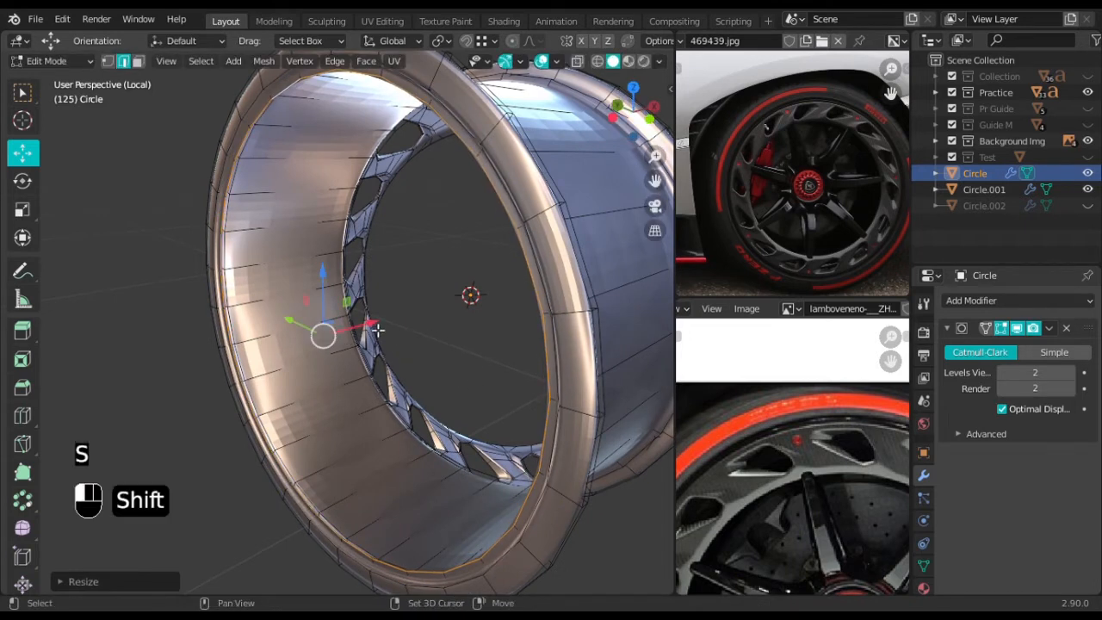
{"action": "left_click", "coordinate": [376, 330]}
Extrude the rear lip's inner loop along X into the barrel to form an inner wall
{"action": "middle_click_drag", "start_coordinate": [420, 354], "coordinate": [417, 357]}
{"action": "key", "text": "e"}
{"action": "key", "text": "x"}
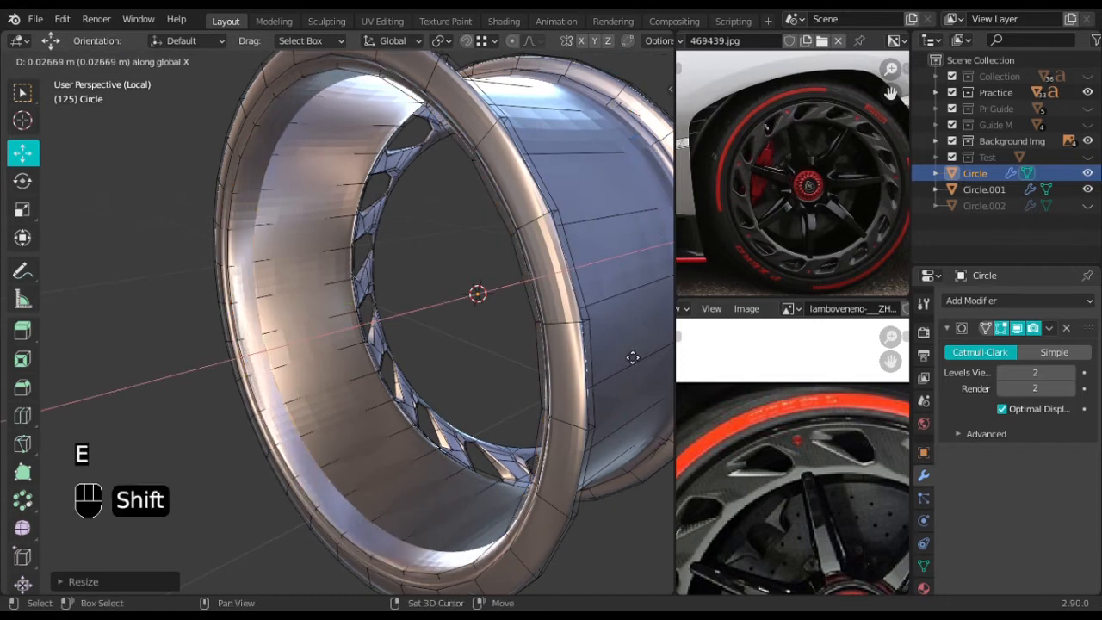
{"action": "left_click", "coordinate": [218, 365], "text": "shift"}
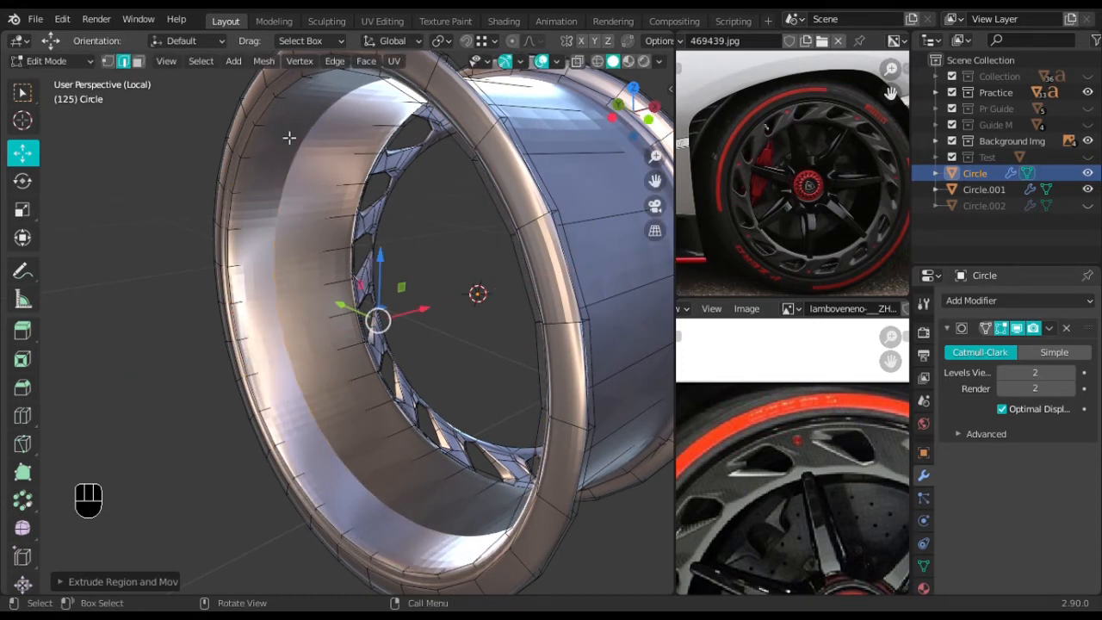
Cut a centred edge loop around the narrow inner step of the rear lip, and try a bevel on it
{"action": "middle_click_drag", "start_coordinate": [278, 102], "coordinate": [314, 169], "text": "shift"}
{"action": "scroll", "coordinate": [314, 168], "scroll_direction": "up", "scroll_amount": 3}
{"action": "middle_click_drag", "start_coordinate": [363, 72], "coordinate": [341, 216], "text": "shift"}
{"action": "scroll", "coordinate": [340, 216], "scroll_direction": "up", "scroll_amount": 1}
{"action": "key", "text": "ctrl+r"}
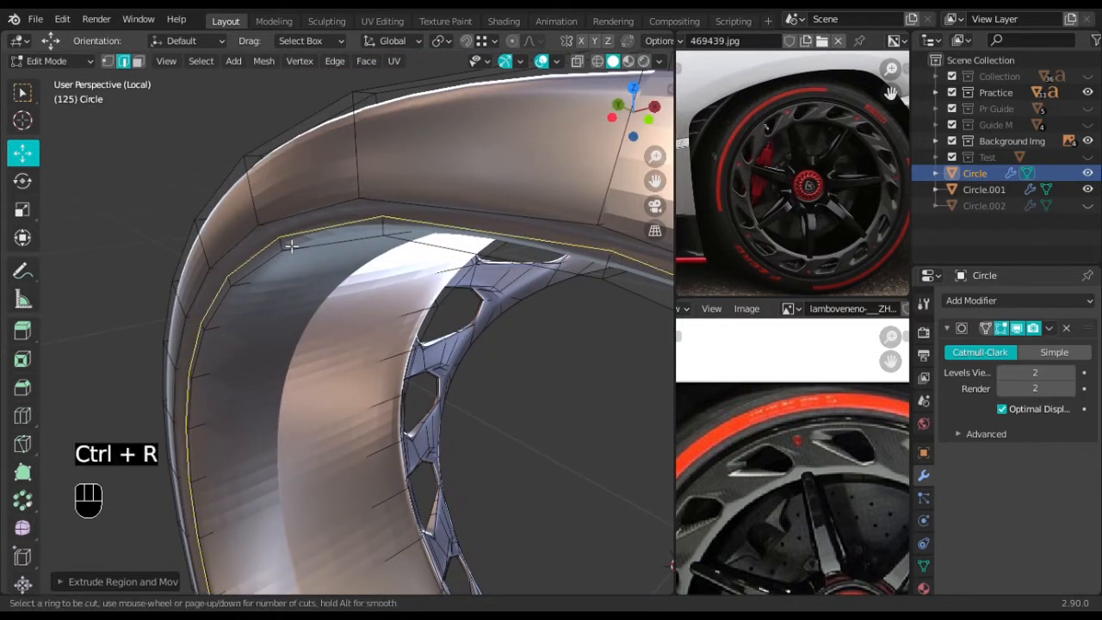
{"action": "left_click", "coordinate": [290, 244]}
{"action": "key", "text": "ctrl+b"}
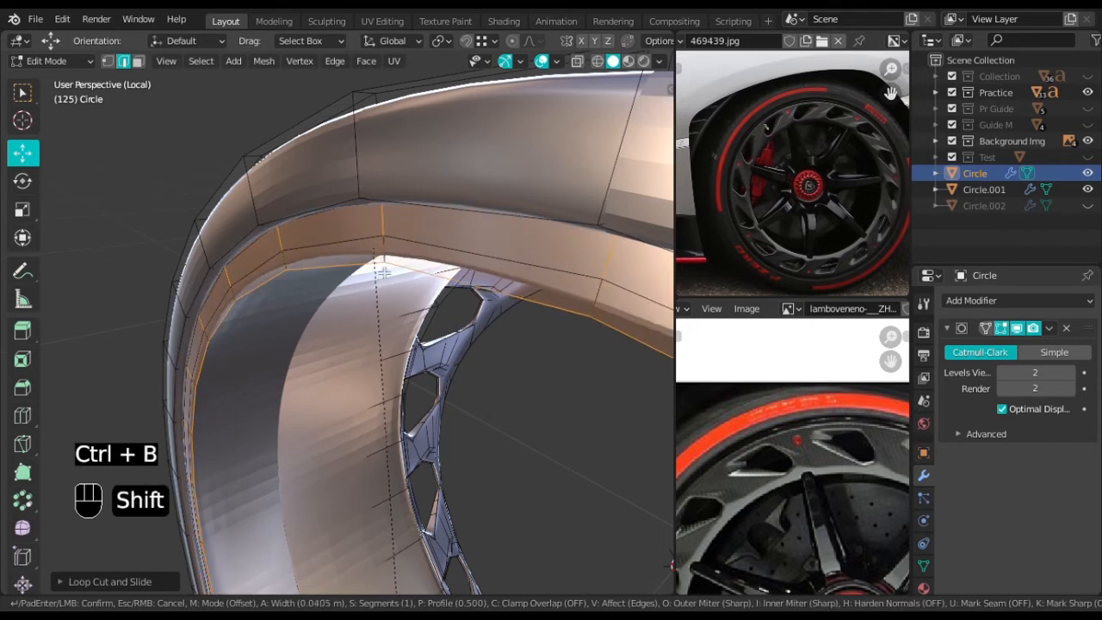
{"action": "right_click", "coordinate": [385, 345]}
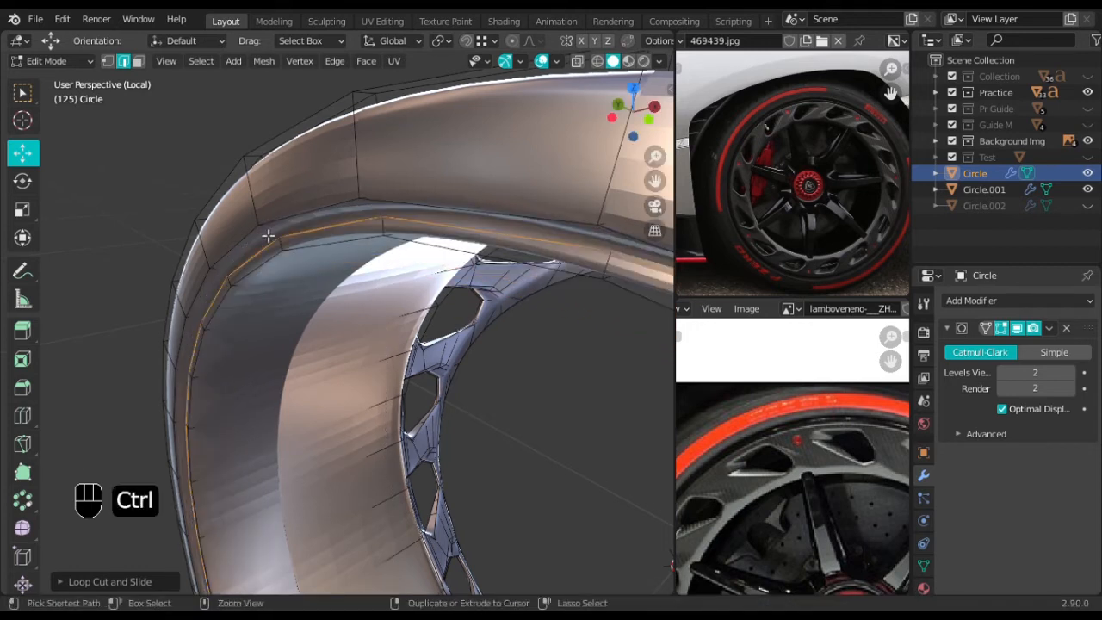
Cut another edge loop around the rear lip's narrow strip just outside the inner step
{"action": "key", "text": "ctrl+r"}
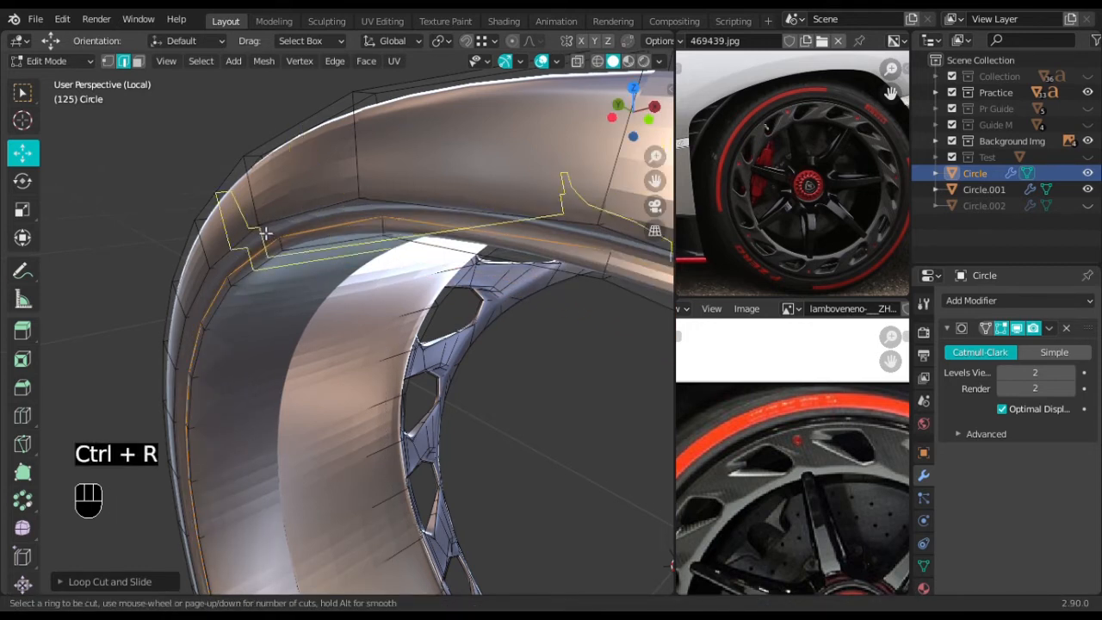
{"action": "mouse_move", "coordinate": [266, 233]}
{"action": "middle_mouse_down"}
{"action": "mouse_move", "coordinate": [272, 246]}
{"action": "mouse_move", "coordinate": [280, 232]}
{"action": "middle_mouse_up"}
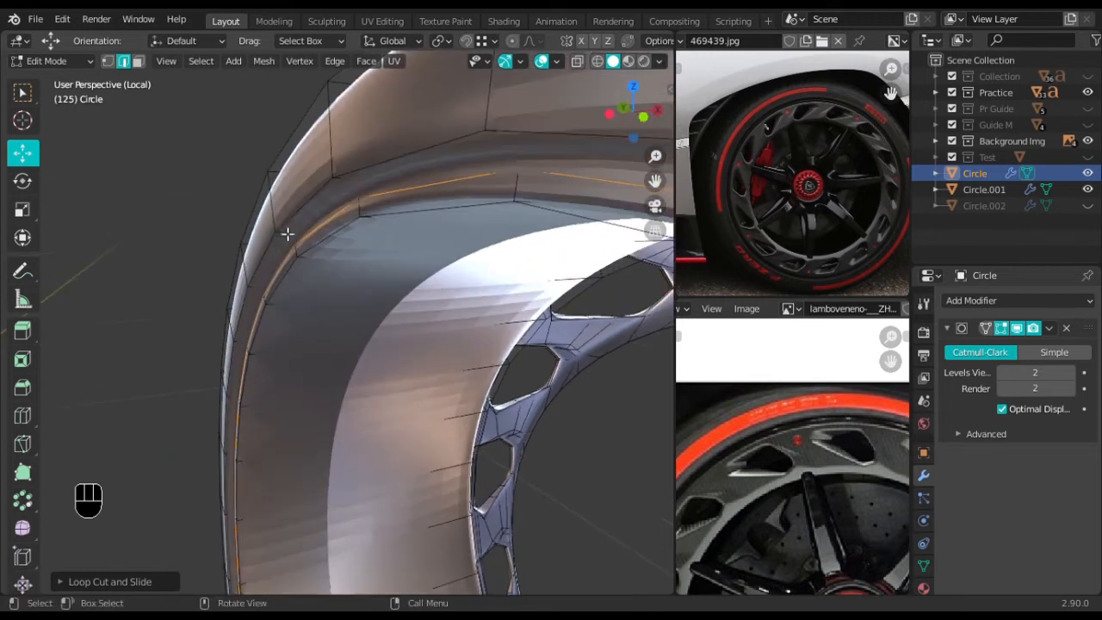
{"action": "key", "text": "ctrl+r"}
{"action": "left_click", "coordinate": [279, 233]}
{"action": "left_click", "coordinate": [279, 233]}
Cut an edge loop around the rear lip's broad outer face and bevel it into two parallel loops
{"action": "middle_click_drag", "start_coordinate": [357, 164], "coordinate": [357, 280], "text": "shift"}
{"action": "middle_click_drag", "start_coordinate": [357, 280], "coordinate": [339, 301]}
{"action": "key", "text": "ctrl+r"}
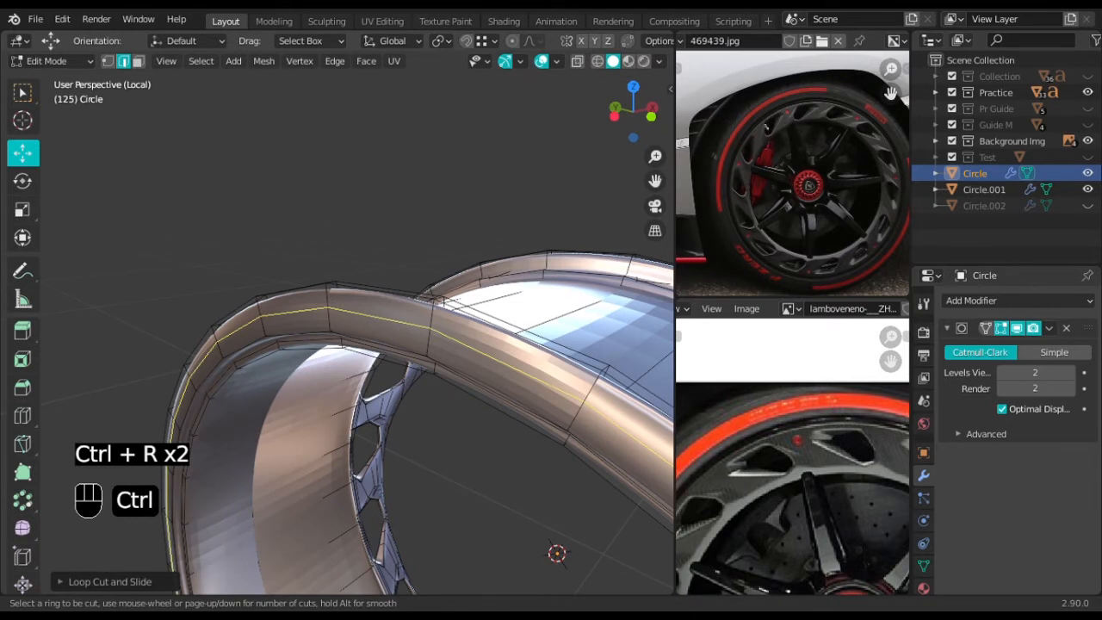
{"action": "left_click", "coordinate": [333, 304]}
{"action": "key", "text": "ctrl+b"}
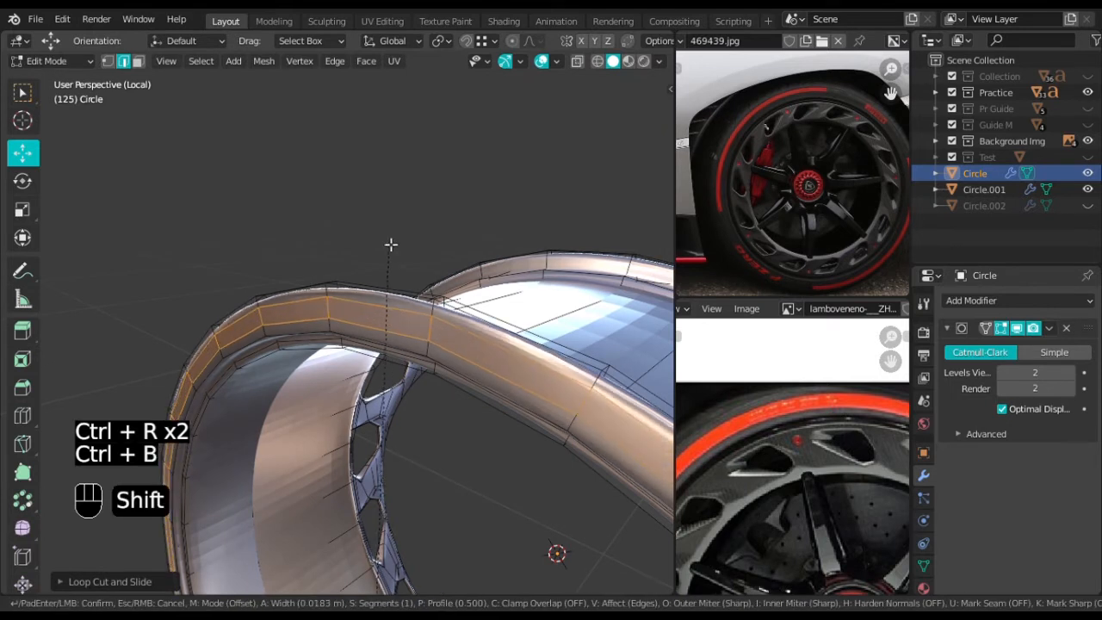
{"action": "left_click", "coordinate": [386, 204]}
Cut and bevel an edge loop on the rear lip's barrel-facing side, and add a loop around the lip's outer rim
{"action": "middle_click_drag", "start_coordinate": [386, 204], "coordinate": [255, 354]}
{"action": "key", "text": "ctrl+r"}
{"action": "left_click", "coordinate": [229, 386]}
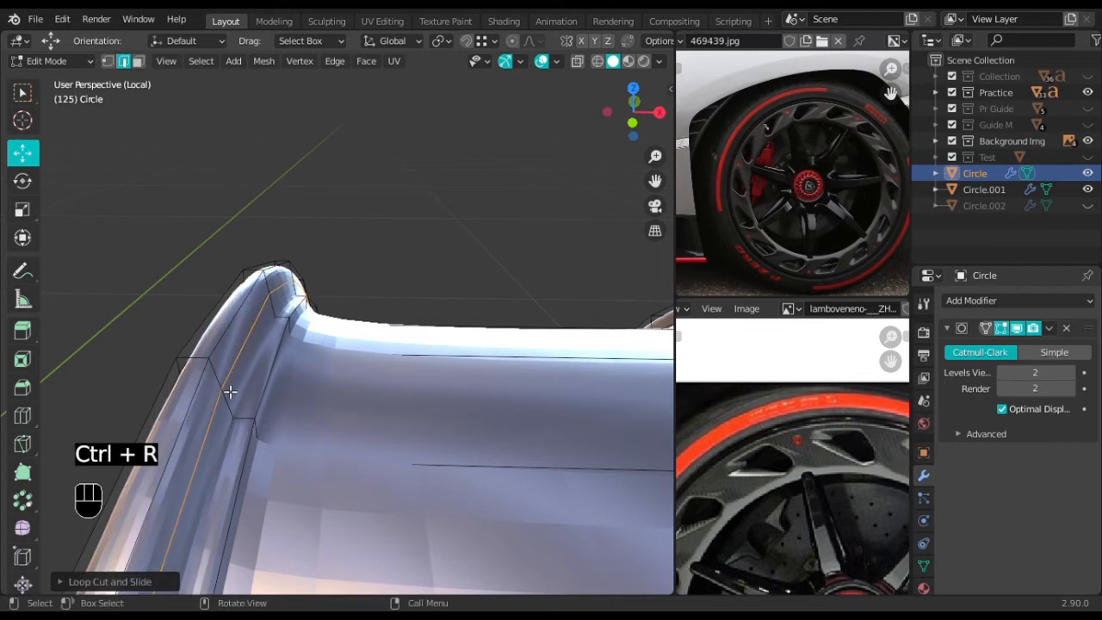
{"action": "key", "text": "ctrl+b"}
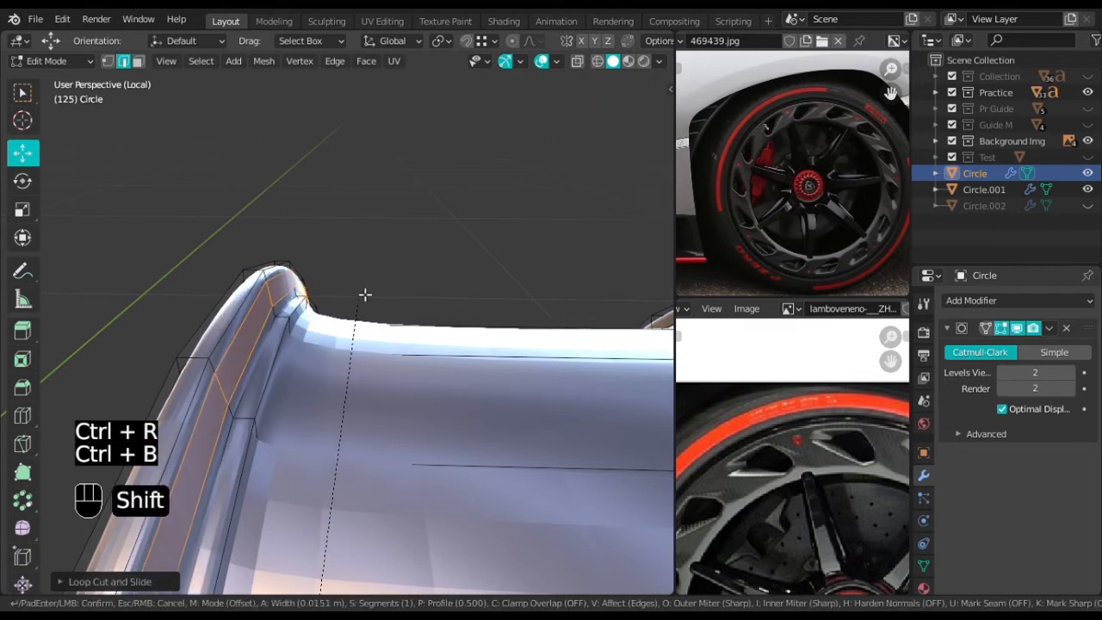
{"action": "left_click", "coordinate": [346, 294]}
{"action": "key", "text": "ctrl+r"}
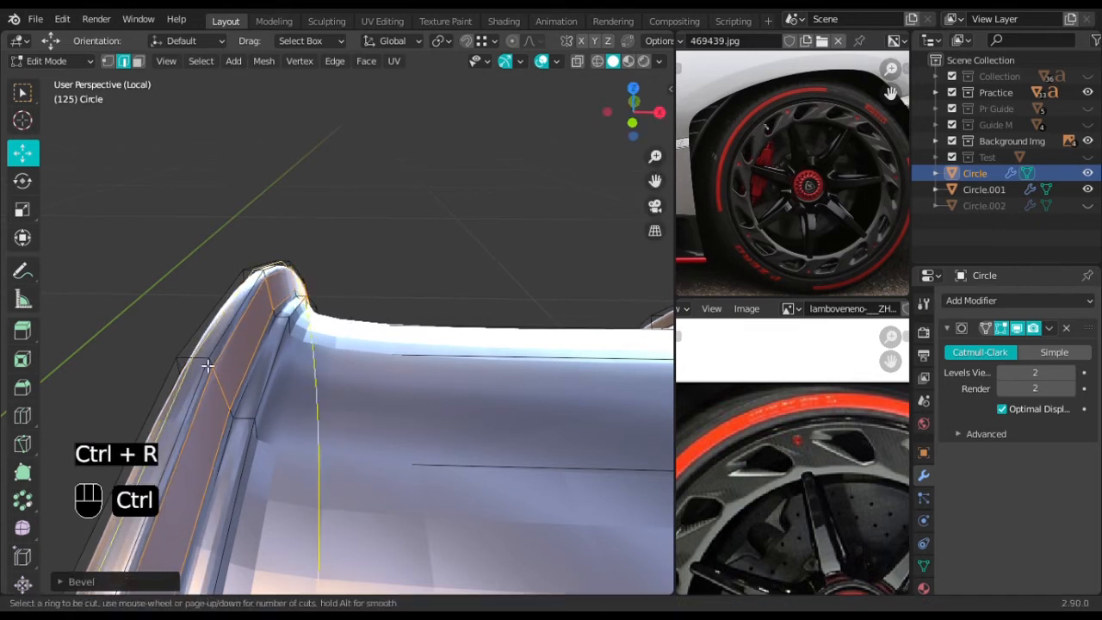
{"action": "left_click", "coordinate": [201, 361]}
Cut an edge loop around the middle of the barrel and bevel it wide so its two loops sit near the lips
{"action": "scroll", "coordinate": [307, 315], "scroll_direction": "up", "scroll_amount": 3}
{"action": "middle_click_drag", "start_coordinate": [423, 430], "coordinate": [347, 346], "text": "shift"}
{"action": "scroll", "coordinate": [307, 315], "scroll_direction": "down", "scroll_amount": 3}
{"action": "middle_click_drag", "start_coordinate": [435, 388], "coordinate": [476, 435]}
{"action": "middle_click_drag", "start_coordinate": [520, 404], "coordinate": [443, 355], "text": "shift"}
{"action": "scroll", "coordinate": [444, 354], "scroll_direction": "down", "scroll_amount": 2}
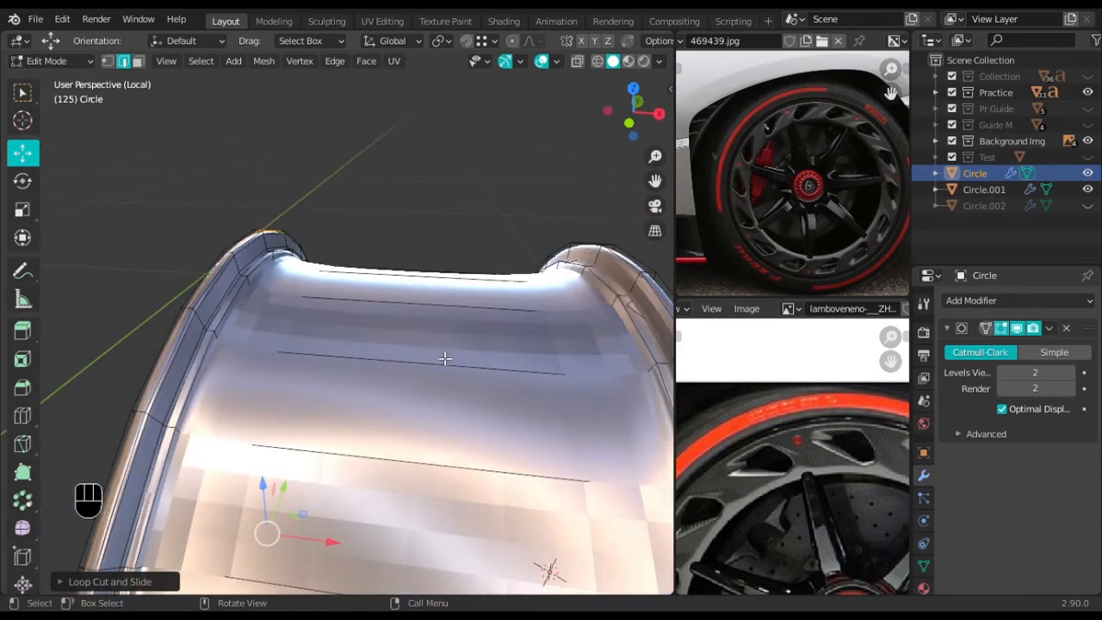
{"action": "key", "text": "ctrl+r"}
{"action": "left_click", "coordinate": [443, 353]}
{"action": "left_click", "coordinate": [443, 353]}
{"action": "key", "text": "ctrl+b"}
{"action": "key", "text": "shift"}
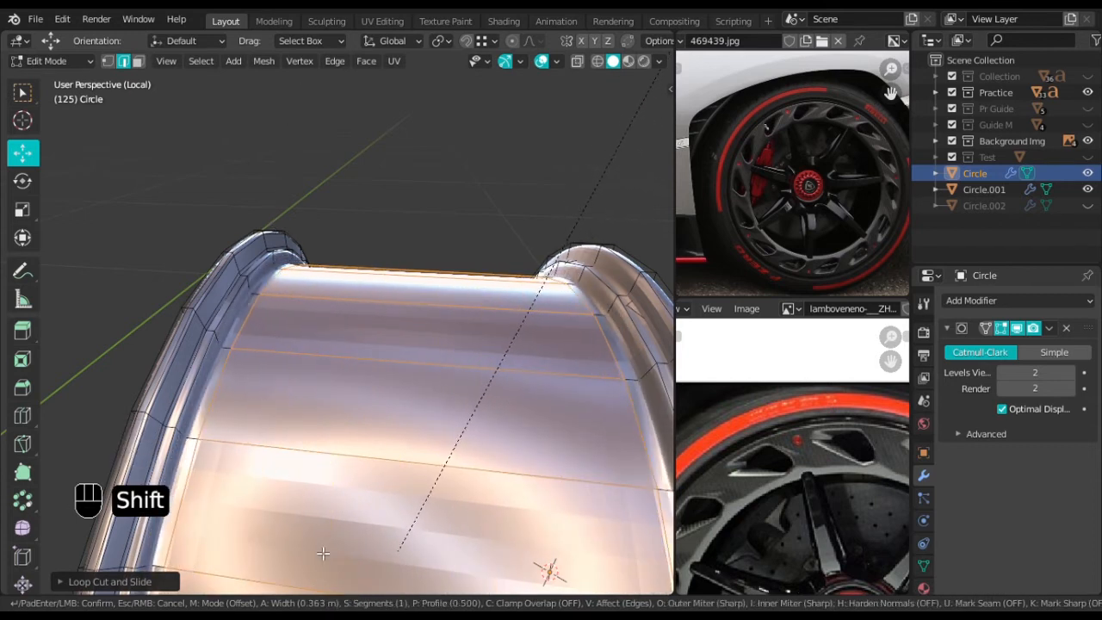
{"action": "left_click", "coordinate": [341, 532]}
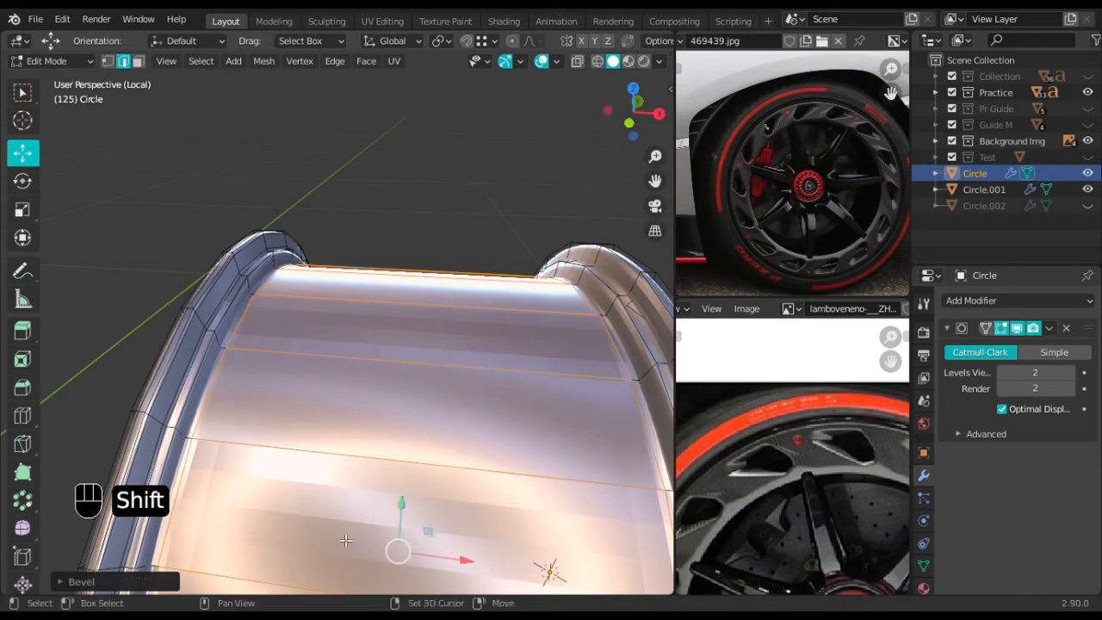
Cut an edge loop around the front lip's outer rim
{"action": "middle_click_drag", "start_coordinate": [607, 276], "coordinate": [443, 333], "text": "shift"}
{"action": "key", "text": "ctrl+r"}
{"action": "left_click", "coordinate": [439, 335]}
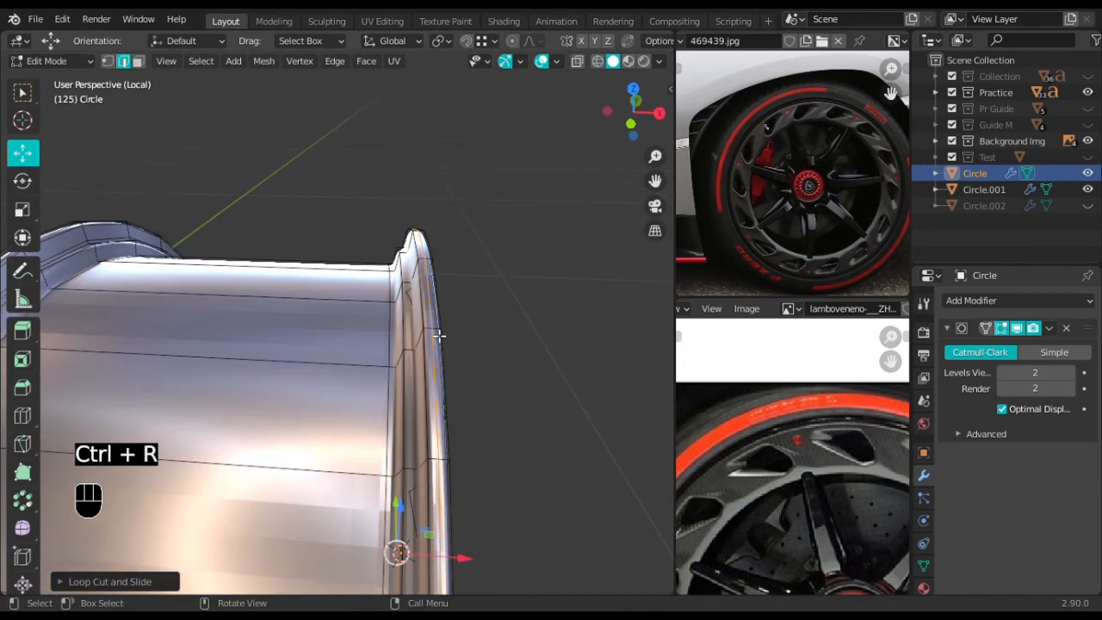
Cut a centred edge loop on the front lip's barrel-facing side and bevel it into two loops
{"action": "middle_click_drag", "start_coordinate": [472, 327], "coordinate": [556, 317]}
{"action": "key", "text": "ctrl+r"}
{"action": "left_click", "coordinate": [556, 317]}
{"action": "right_click", "coordinate": [555, 314]}
{"action": "key", "text": "ctrl+b"}
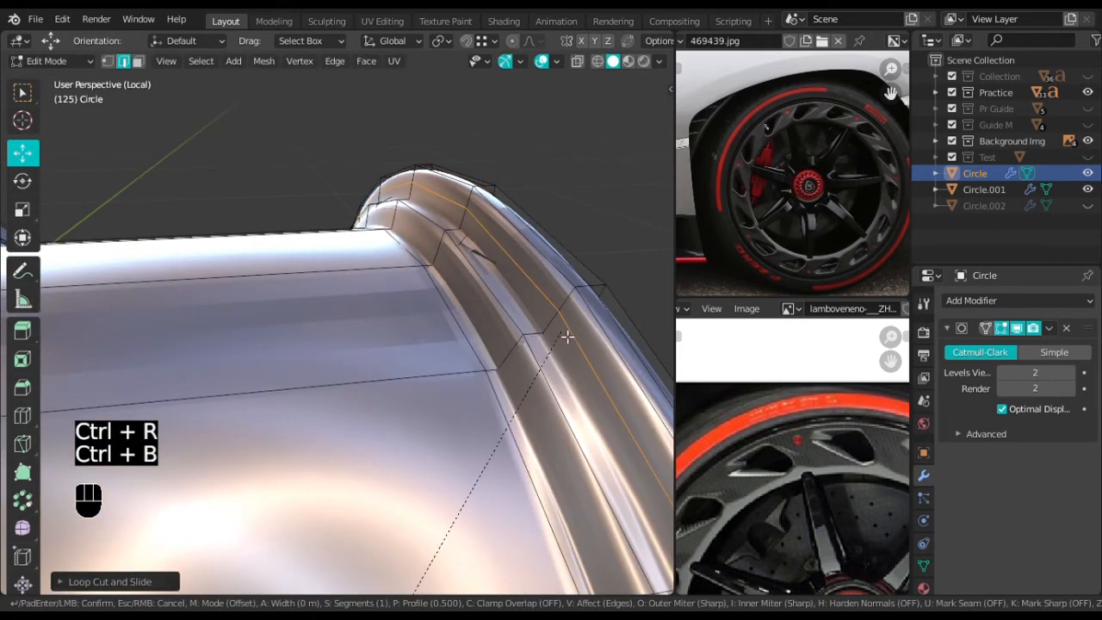
{"action": "left_click", "coordinate": [602, 262]}
Cut a centred edge loop around the narrow step at the base of the front lip
{"action": "key", "text": "ctrl+r"}
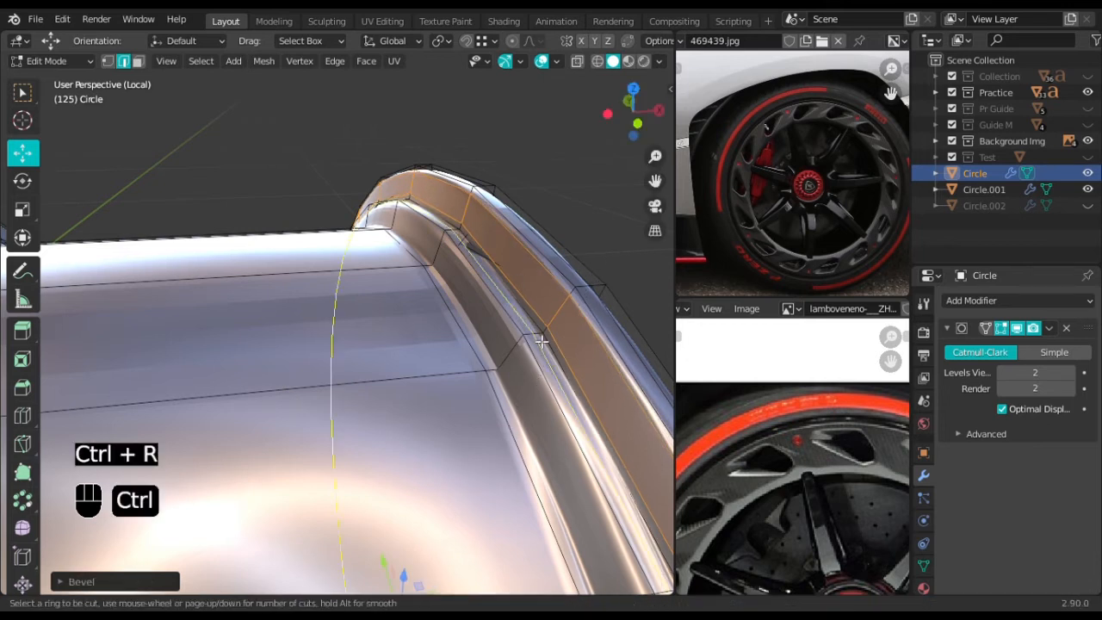
{"action": "left_click", "coordinate": [540, 339]}
{"action": "right_click", "coordinate": [540, 339]}
{"action": "middle_click_drag", "start_coordinate": [605, 369], "coordinate": [499, 303]}
{"action": "scroll", "coordinate": [508, 293], "scroll_direction": "up", "scroll_amount": 3}
{"action": "middle_click_drag", "start_coordinate": [525, 265], "coordinate": [468, 293], "text": "shift"}
{"action": "scroll", "coordinate": [503, 278], "scroll_direction": "up", "scroll_amount": 3}
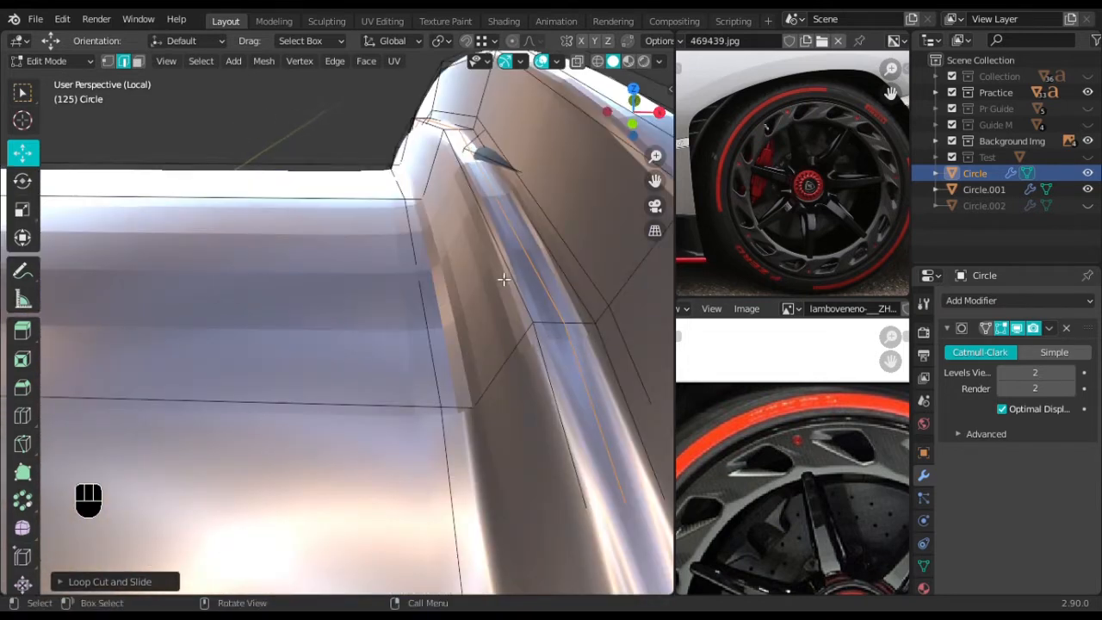
Select the face loops on the front lip's barrel-facing side down to the barrel edge and move them about -0.002 m along X
{"action": "scroll", "coordinate": [530, 251], "scroll_direction": "down", "scroll_amount": 3}
{"action": "scroll", "coordinate": [514, 267], "scroll_direction": "up", "scroll_amount": 2}
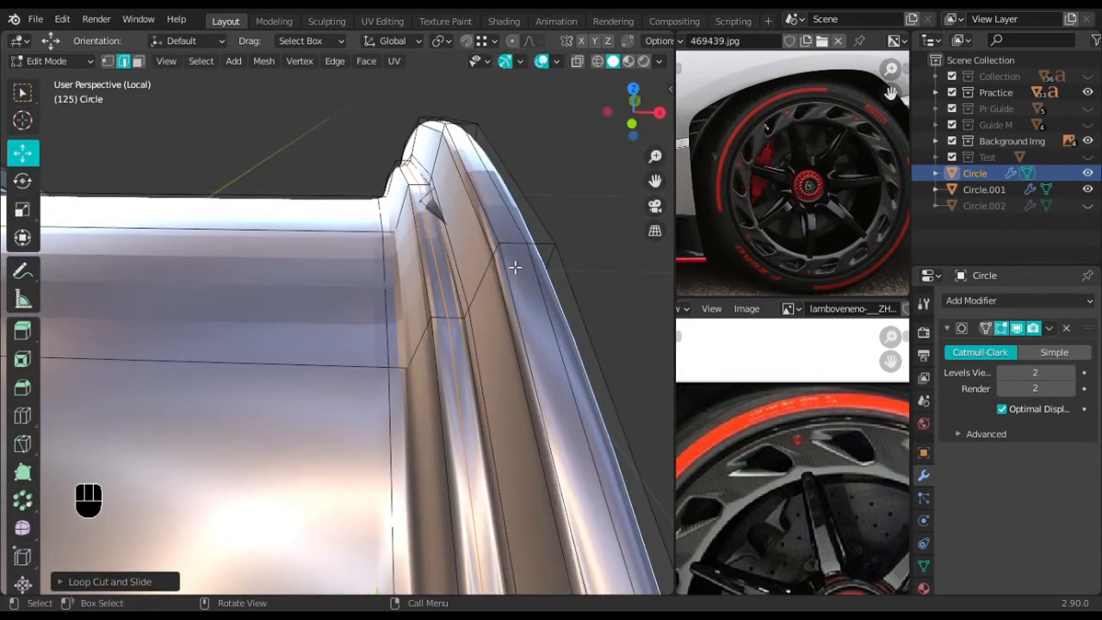
{"action": "key", "text": "3"}
{"action": "left_click", "coordinate": [503, 254], "text": "alt"}
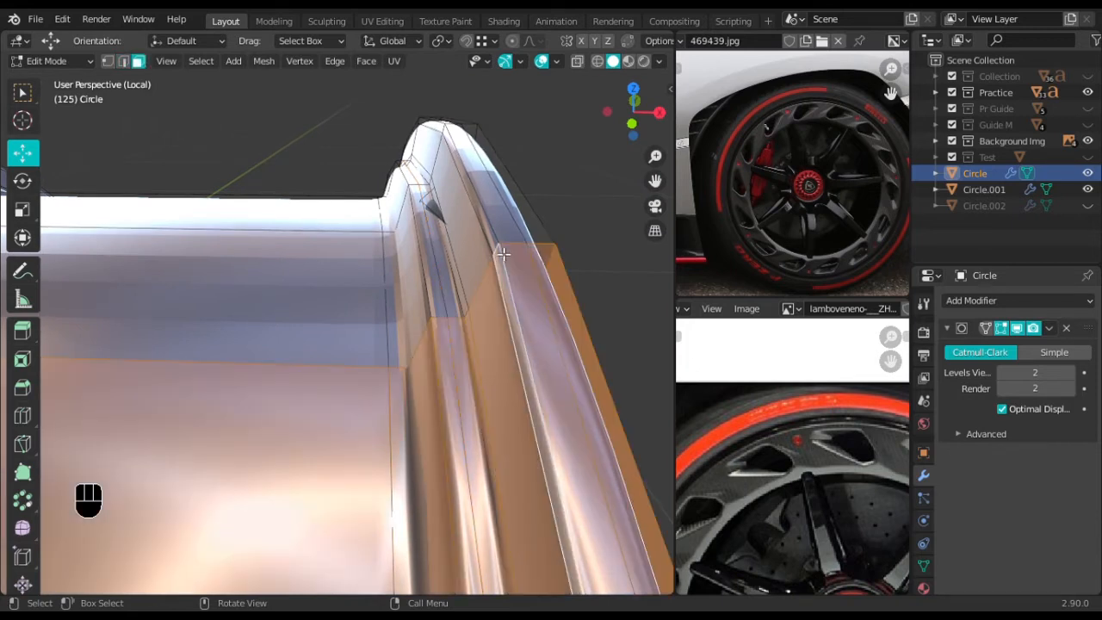
{"action": "left_click", "coordinate": [501, 252], "text": "alt"}
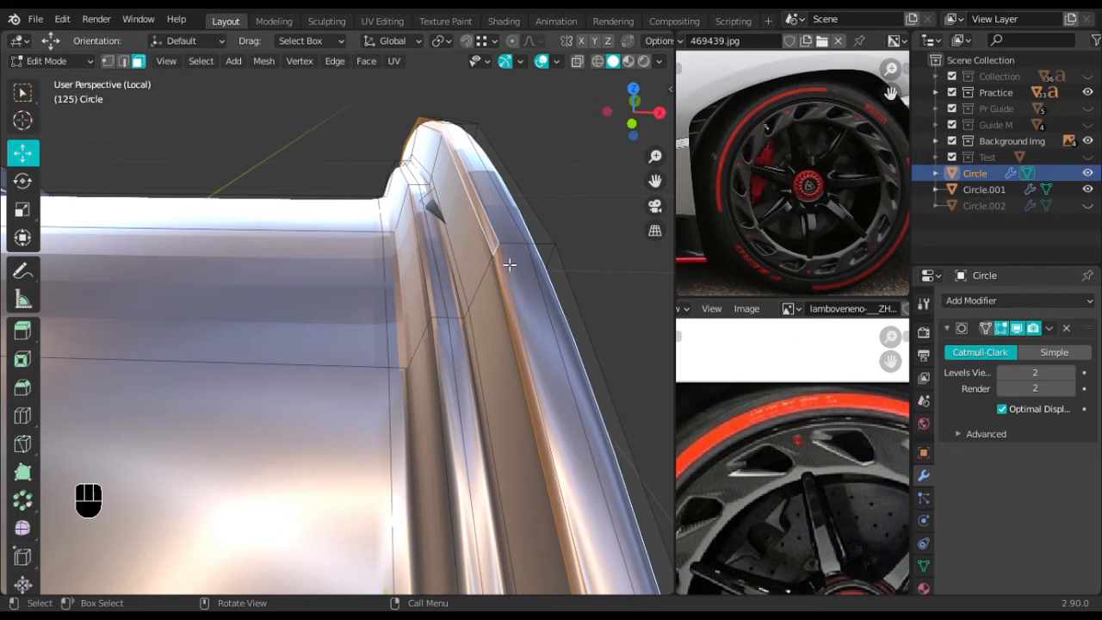
{"action": "key", "text": "ctrl+KP_Add"}
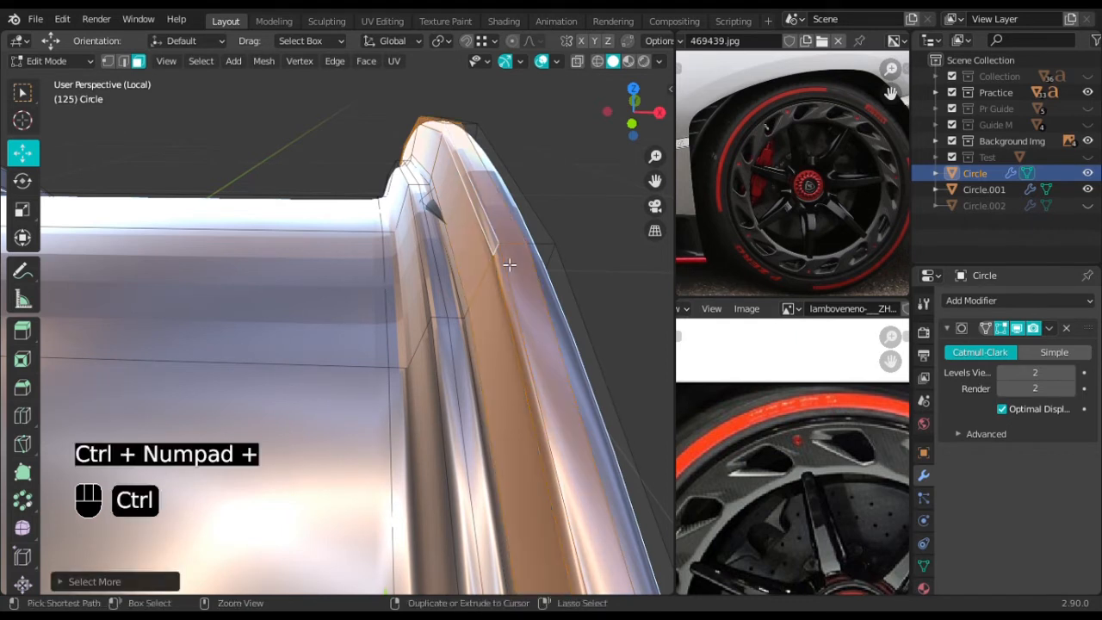
{"action": "key", "text": "ctrl+z"}
{"action": "left_click", "coordinate": [490, 274], "text": "shift"}
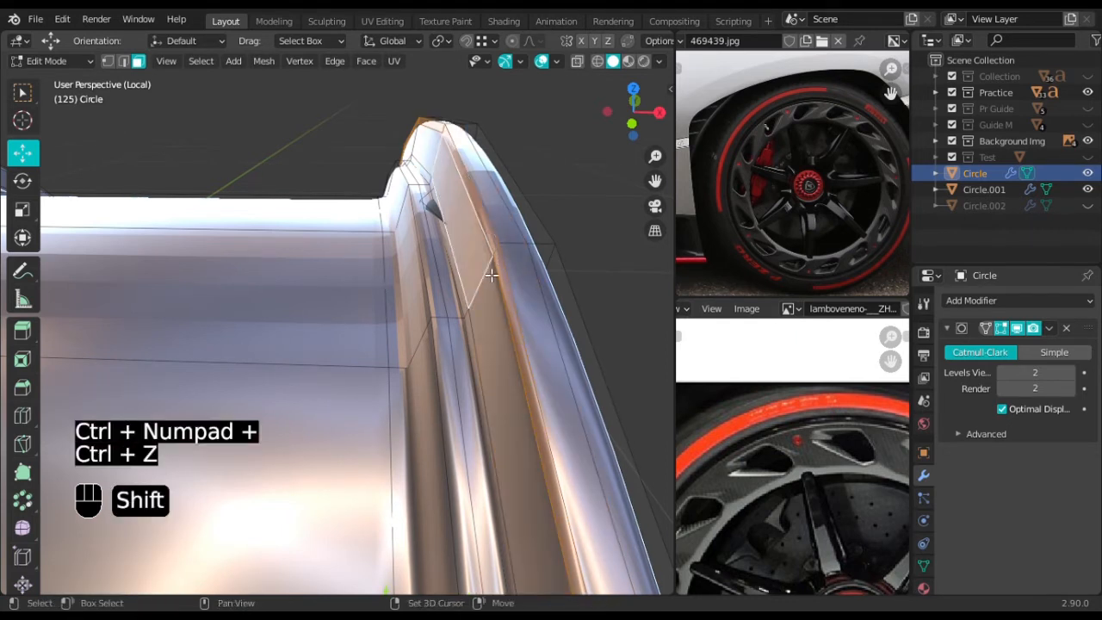
{"action": "left_click", "coordinate": [475, 301], "text": "shift"}
{"action": "left_click", "coordinate": [465, 324], "text": "shift"}
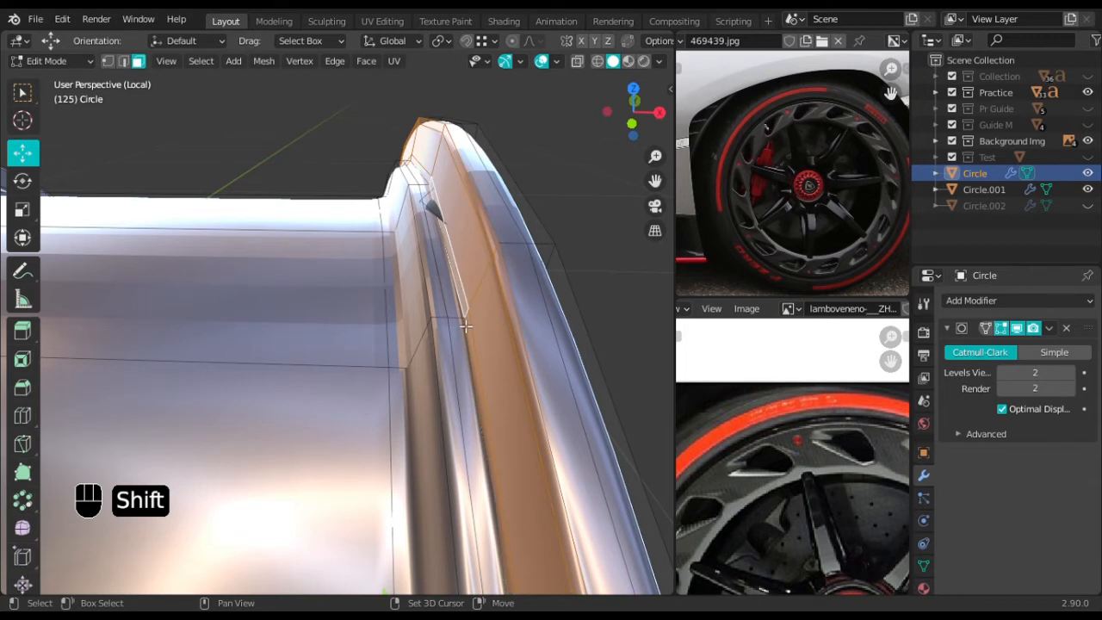
{"action": "left_click", "coordinate": [463, 323], "text": "shift"}
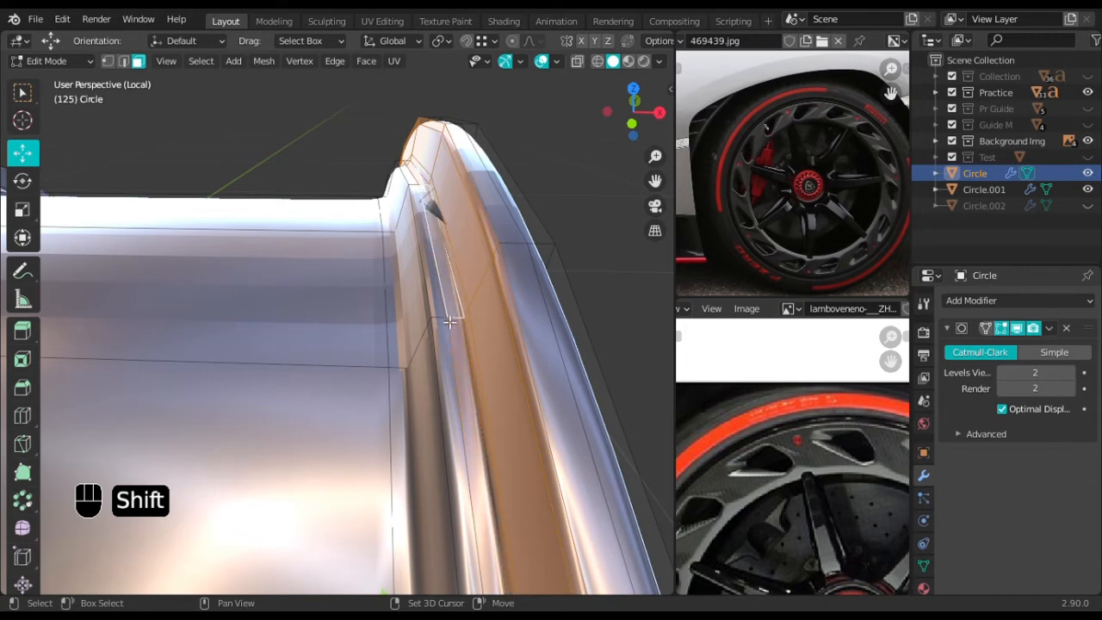
{"action": "left_click", "coordinate": [442, 325], "text": "shift"}
{"action": "left_click", "coordinate": [406, 358], "text": "shift"}
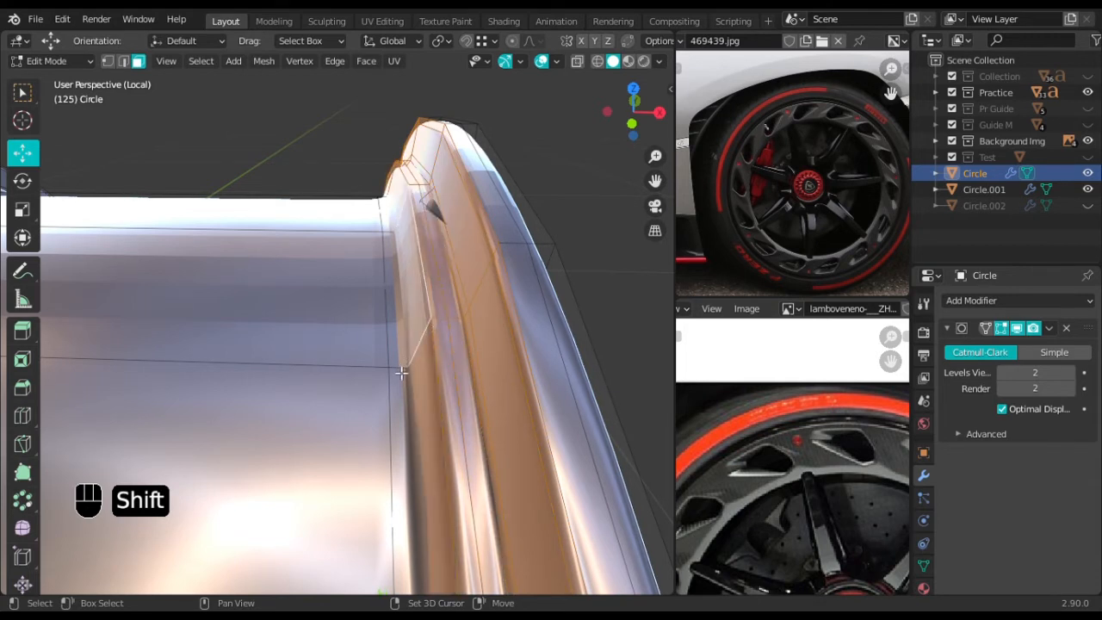
{"action": "left_click", "coordinate": [399, 368], "text": "shift"}
{"action": "key", "text": "g"}
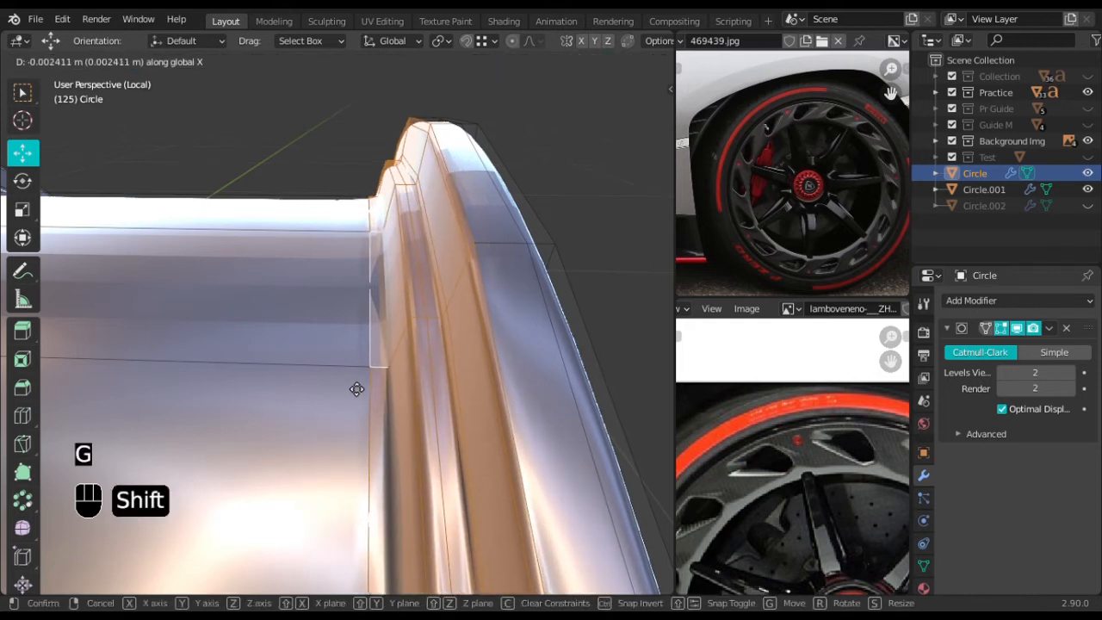
{"action": "left_click", "coordinate": [360, 387]}
Return to Object Mode and apply Shade Smooth to the wheel rim
{"action": "middle_click_drag", "start_coordinate": [360, 387], "coordinate": [412, 391]}
{"action": "key", "text": "Tab"}
{"action": "left_click", "coordinate": [499, 273]}
{"action": "right_click", "coordinate": [412, 396]}
{"action": "left_click", "coordinate": [340, 275]}
{"action": "right_click", "coordinate": [340, 275]}
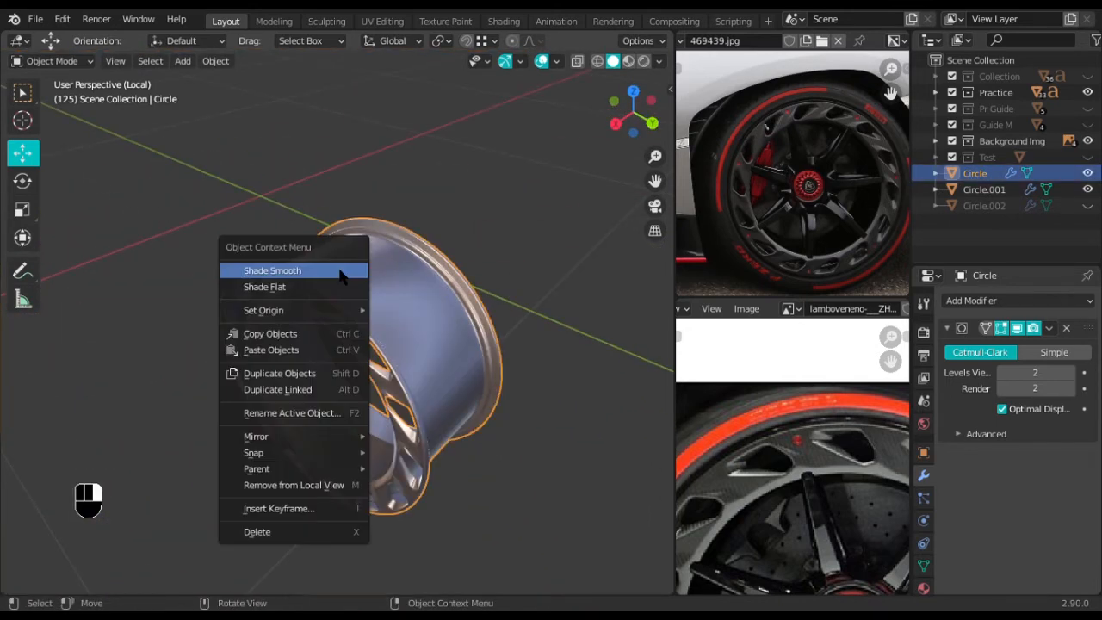
{"action": "middle_click_drag", "start_coordinate": [344, 315], "coordinate": [502, 362]}
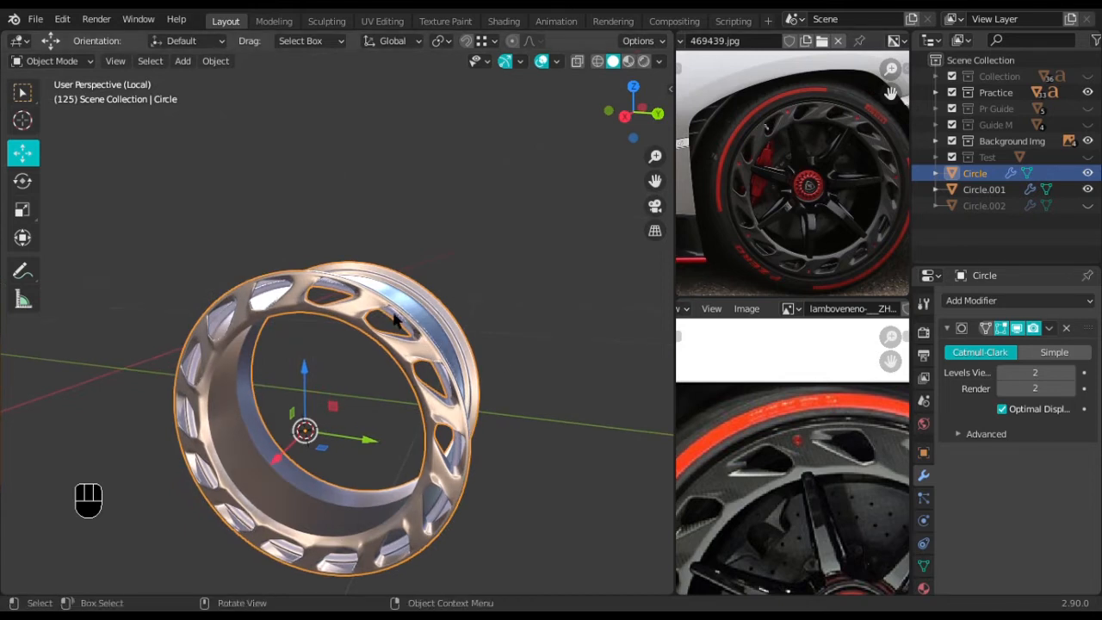
{"action": "scroll", "coordinate": [221, 449], "scroll_direction": "up", "scroll_amount": 2}
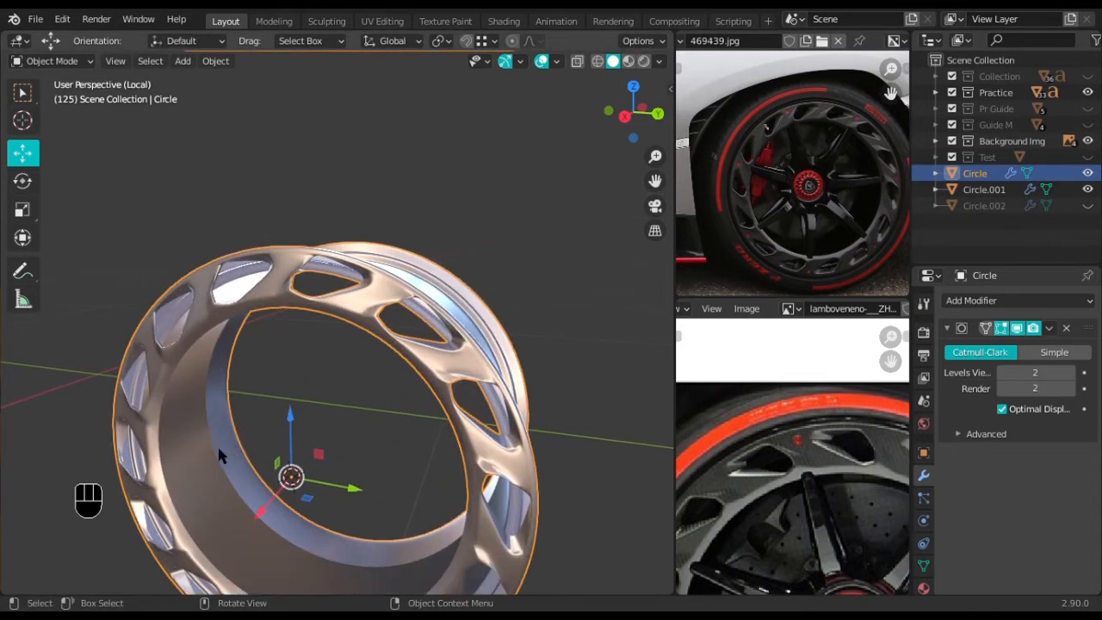
Exit local view and frame the rear wheel in the right orthographic view
{"action": "key", "text": "KP_1"}
{"action": "key", "text": "KP_3"}
{"action": "middle_click_drag", "start_coordinate": [328, 402], "coordinate": [417, 267], "text": "shift"}
{"action": "key", "text": "slash"}
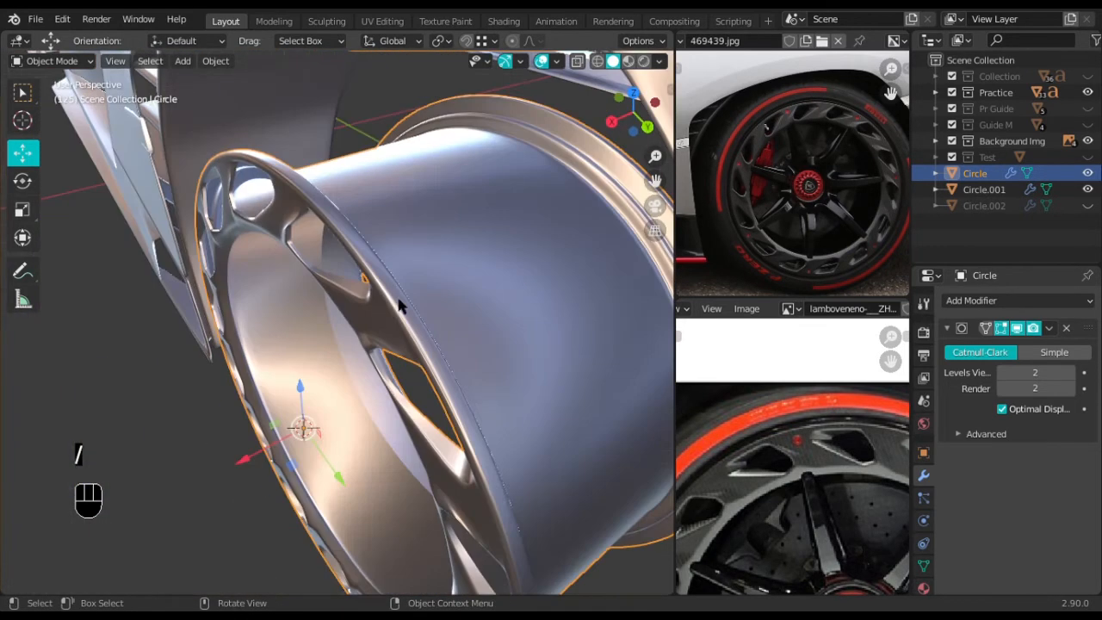
{"action": "key", "text": "KP_3"}
{"action": "middle_click_drag", "start_coordinate": [462, 314], "coordinate": [417, 293], "text": "shift"}
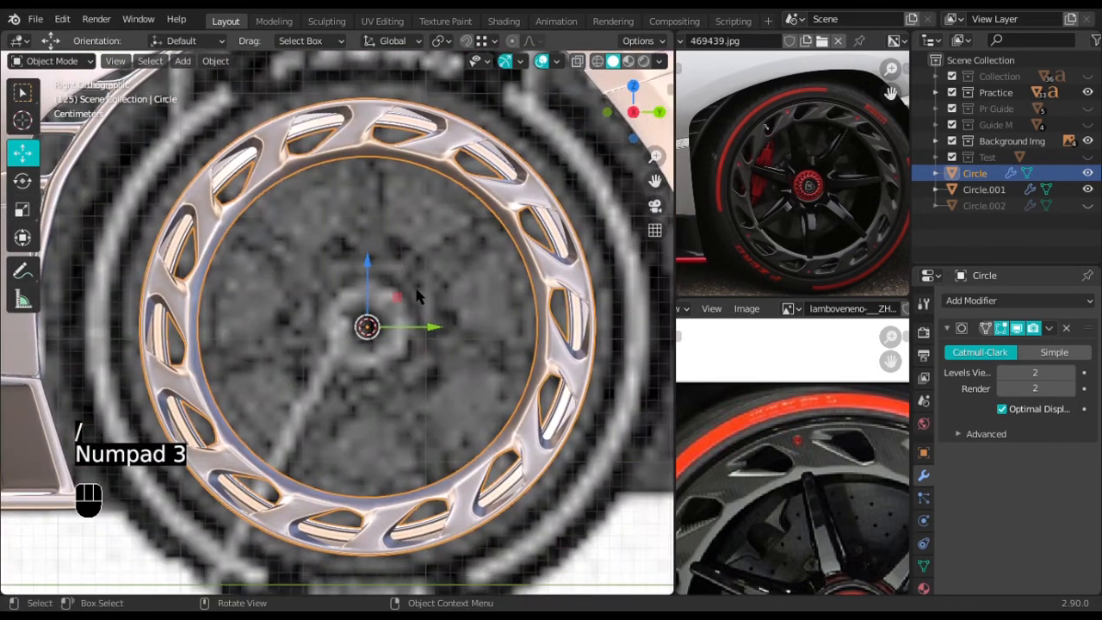
{"action": "scroll", "coordinate": [414, 294], "scroll_direction": "up", "scroll_amount": 1}
{"action": "scroll", "coordinate": [417, 308], "scroll_direction": "down", "scroll_amount": 2}
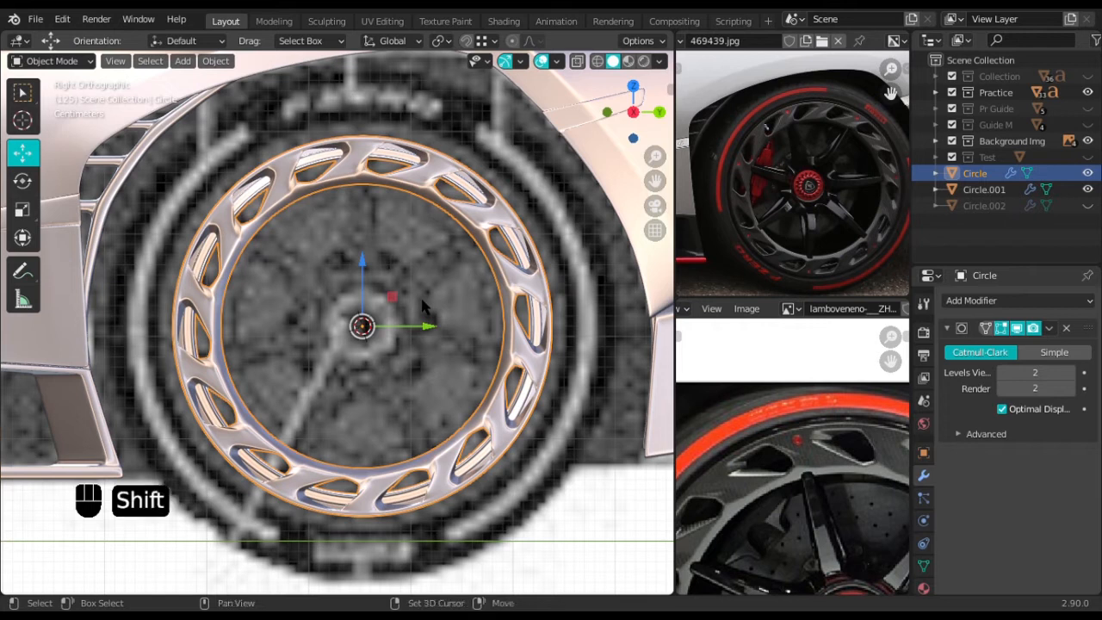
Add a 28-vertex mesh circle at the 3D cursor in the centre of the wheel
{"action": "key", "text": "shift+a"}
{"action": "mouse_move", "coordinate": [392, 281]}
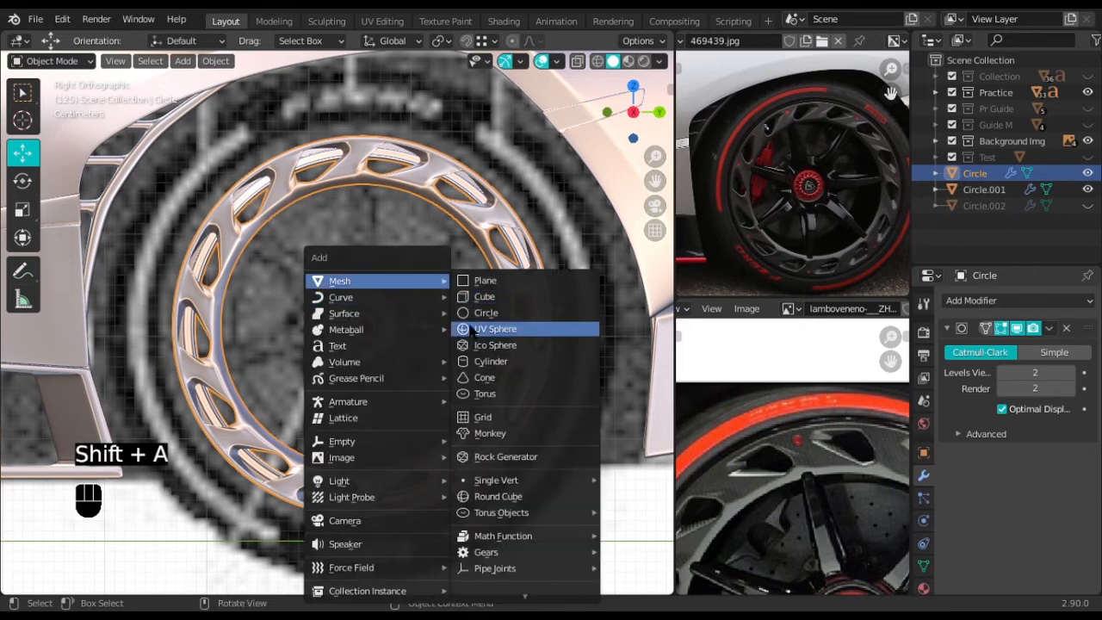
{"action": "left_click", "coordinate": [485, 312]}
{"action": "scroll", "coordinate": [465, 357], "scroll_direction": "down", "scroll_amount": 2}
{"action": "left_click", "coordinate": [66, 583]}
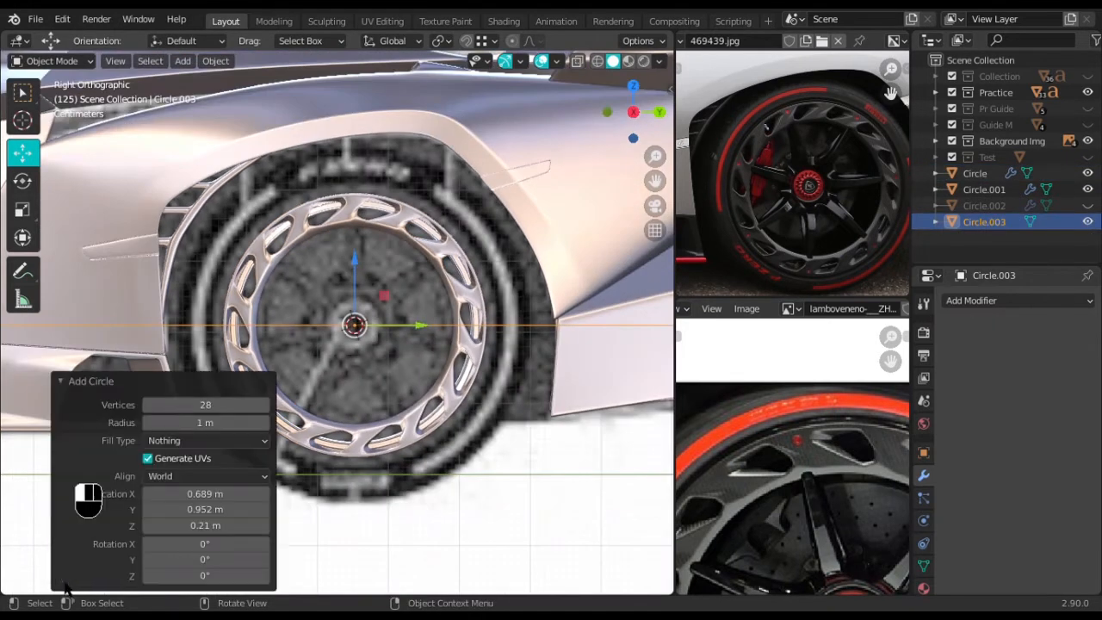
{"action": "left_click", "coordinate": [86, 387]}
Rotate the new circle 90° around the Y axis so it faces the same way as the wheel
{"action": "scroll", "coordinate": [449, 360], "scroll_direction": "up", "scroll_amount": 2}
{"action": "middle_click_drag", "start_coordinate": [448, 360], "coordinate": [416, 418]}
{"action": "key", "text": "r"}
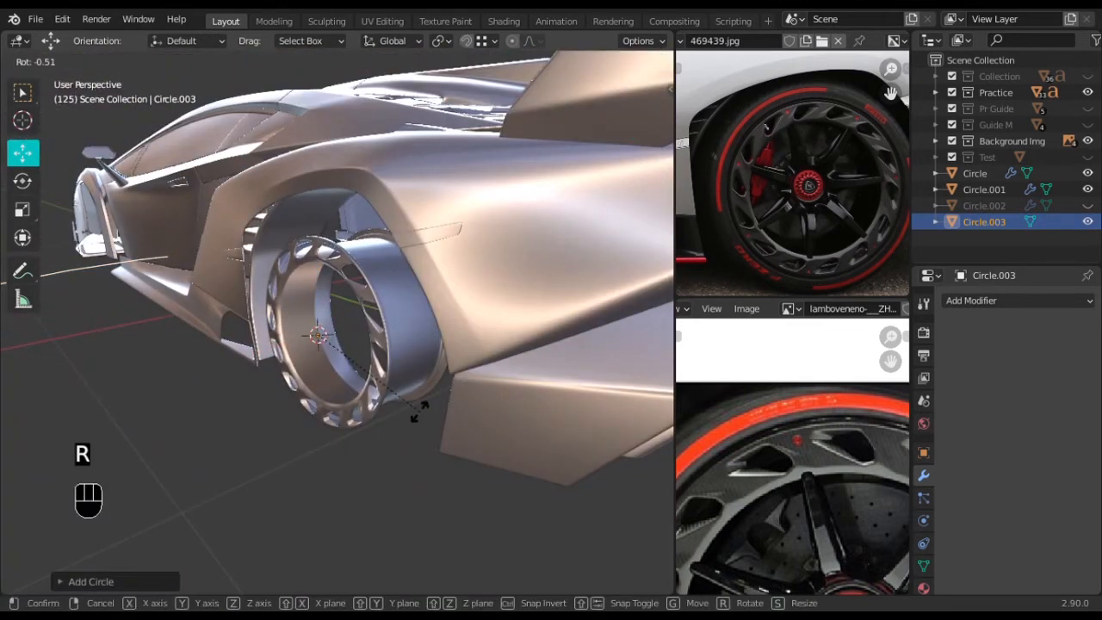
{"action": "right_click", "coordinate": [411, 409]}
{"action": "middle_click_drag", "start_coordinate": [422, 427], "coordinate": [415, 428]}
{"action": "key", "text": "r"}
{"action": "type", "text": "y90"}
{"action": "key", "text": "Return"}
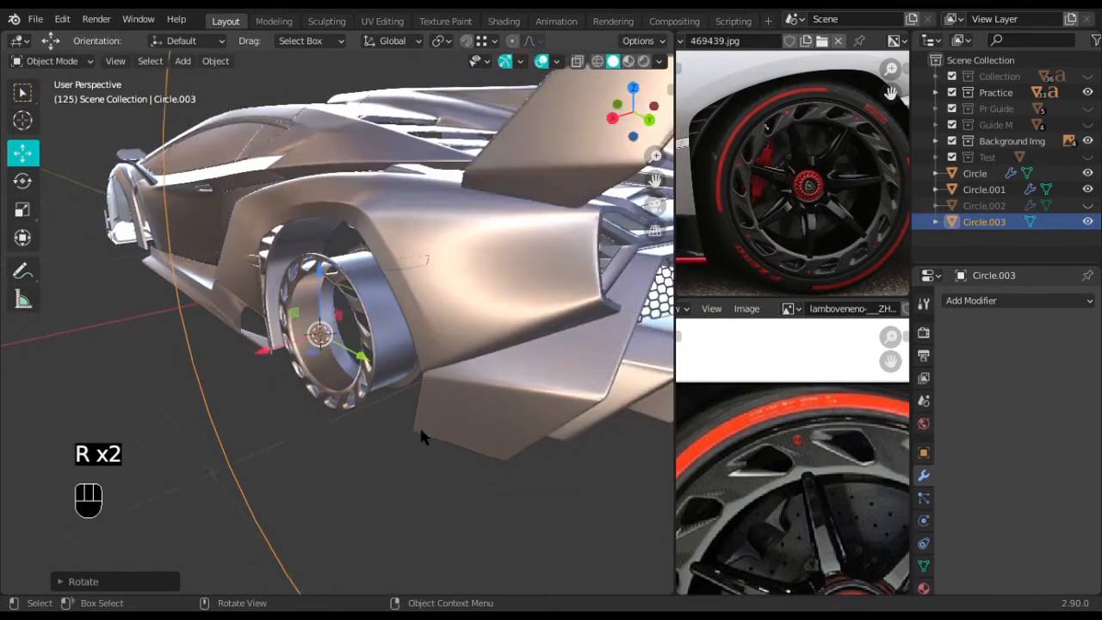
Scale the circle down to roughly the size of the hub ring in the side-view reference
{"action": "key", "text": "KP_3"}
{"action": "key", "text": "s"}
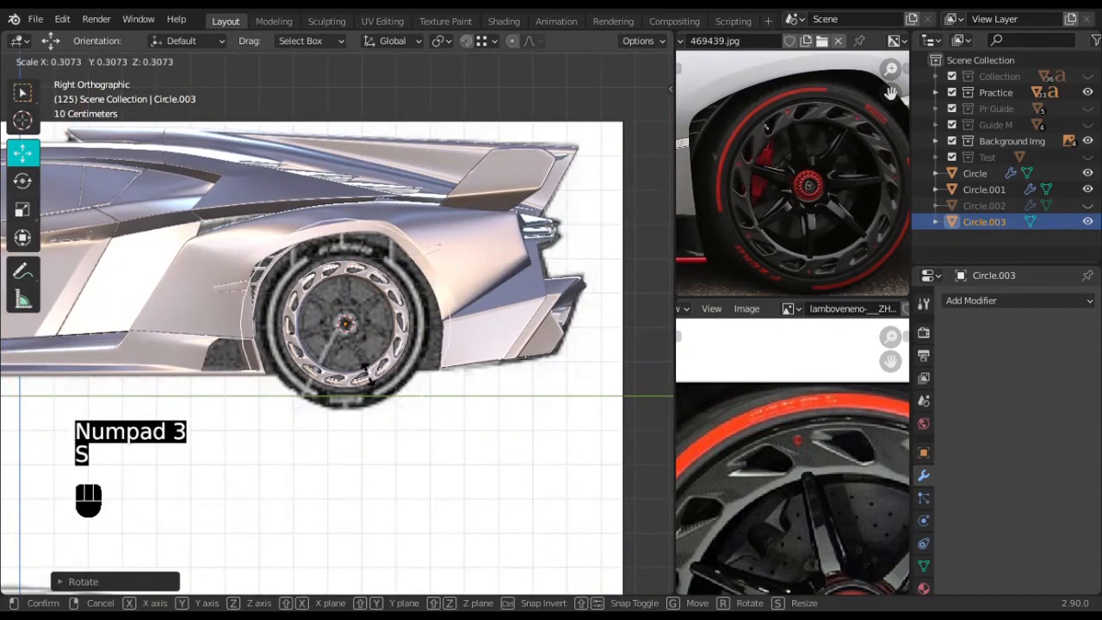
{"action": "left_click", "coordinate": [360, 356]}
{"action": "scroll", "coordinate": [359, 355], "scroll_direction": "up", "scroll_amount": 5}
{"action": "middle_click_drag", "start_coordinate": [359, 355], "coordinate": [330, 355], "text": "shift"}
{"action": "scroll", "coordinate": [430, 409], "scroll_direction": "up", "scroll_amount": 2}
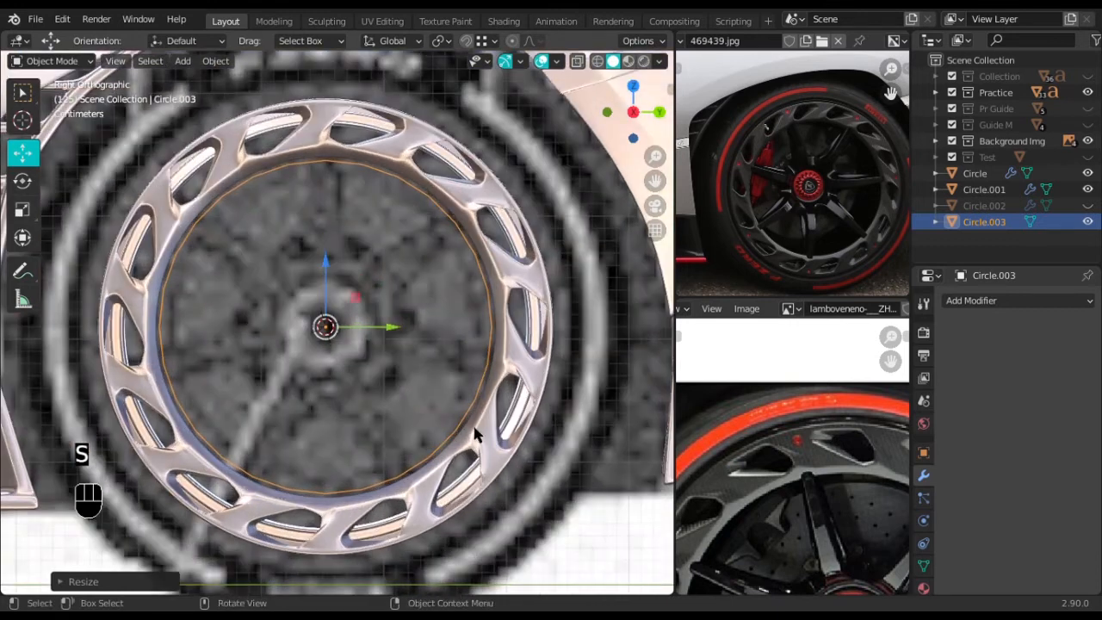
{"action": "key", "text": "s"}
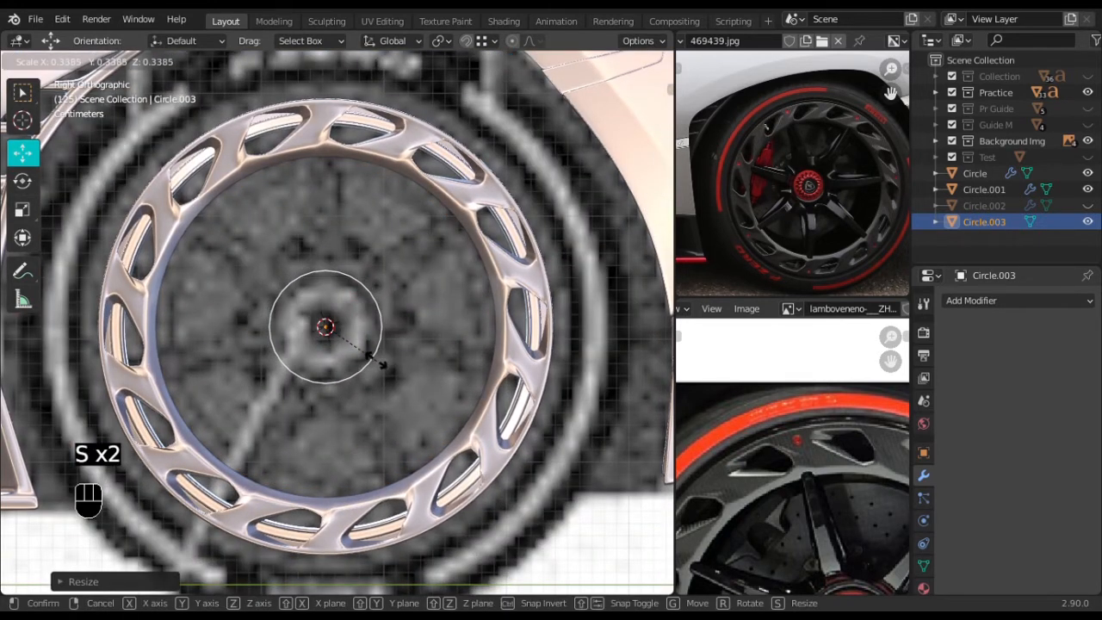
{"action": "left_click", "coordinate": [367, 355]}
Edit the circle in vertex mode and scale all its vertices slightly to fit the outside of the reference hub ring
{"action": "scroll", "coordinate": [368, 355], "scroll_direction": "up", "scroll_amount": 3}
{"action": "scroll", "coordinate": [370, 348], "scroll_direction": "up", "scroll_amount": 1}
{"action": "key", "text": "Tab"}
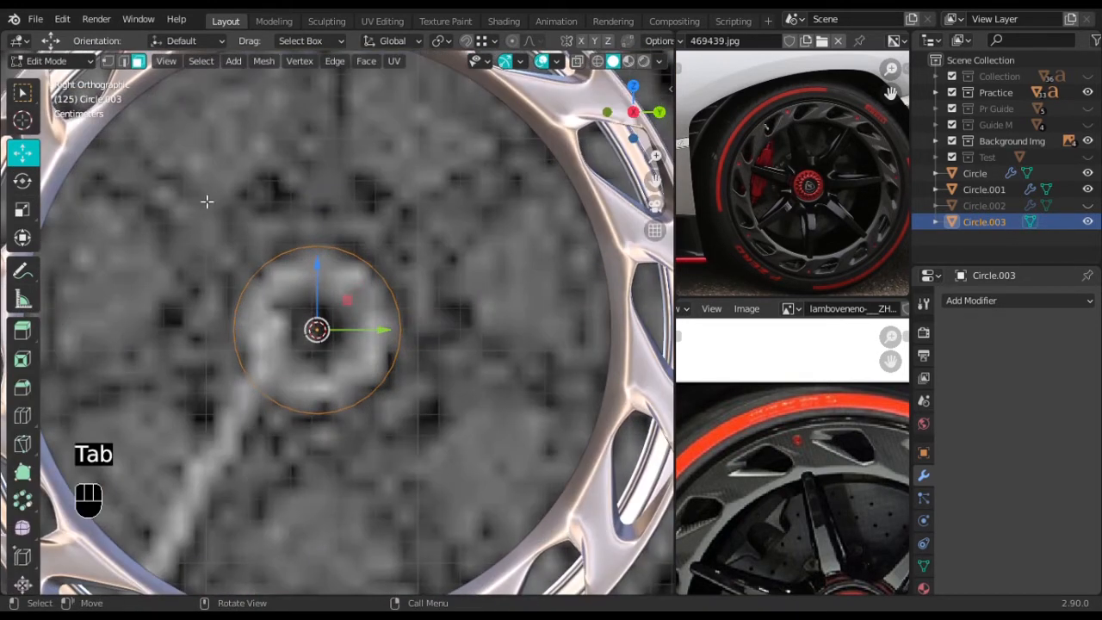
{"action": "left_click", "coordinate": [107, 61]}
{"action": "key", "text": "s"}
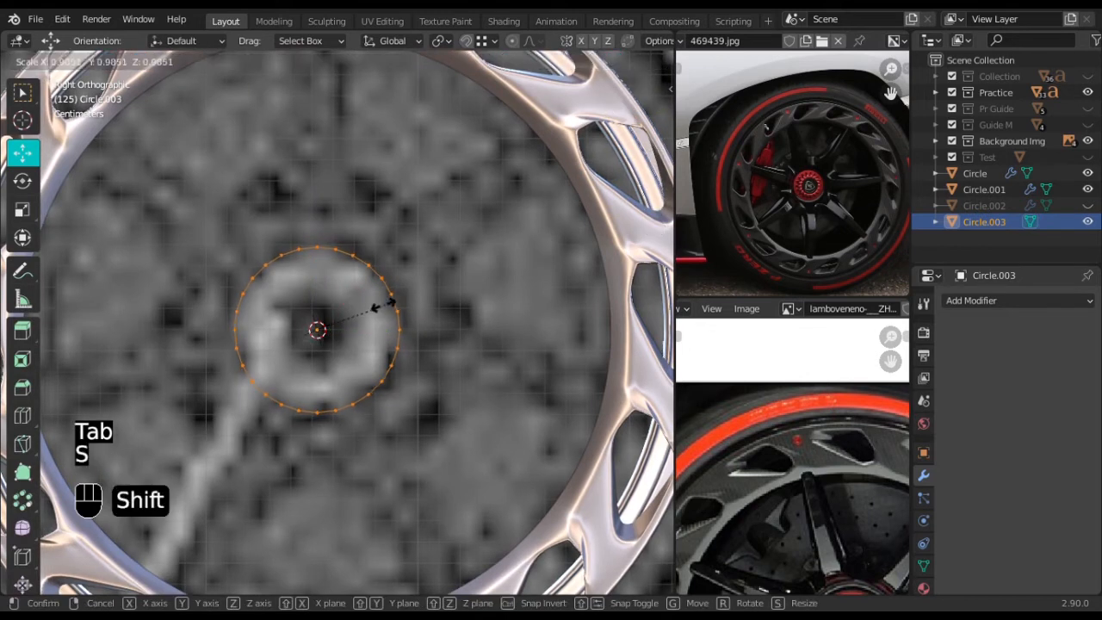
{"action": "left_click", "coordinate": [384, 311]}
{"action": "scroll", "coordinate": [384, 309], "scroll_direction": "up", "scroll_amount": 1}
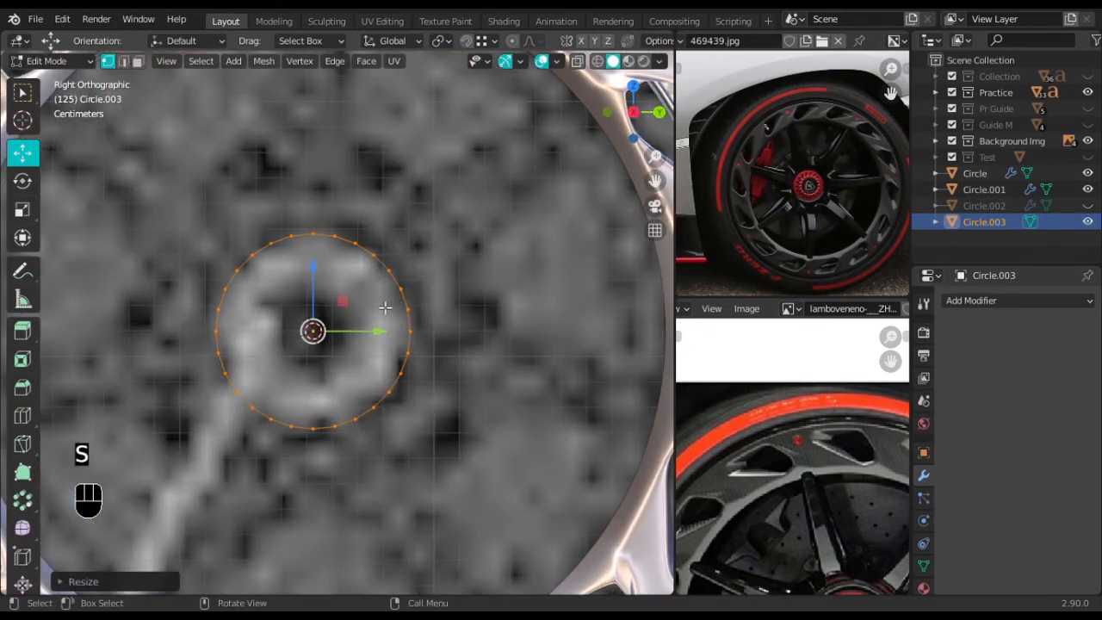
Select the circle's vertices around the sides and bottom and delete them, keeping only the five topmost vertices
{"action": "scroll", "coordinate": [300, 266], "scroll_direction": "up", "scroll_amount": 1}
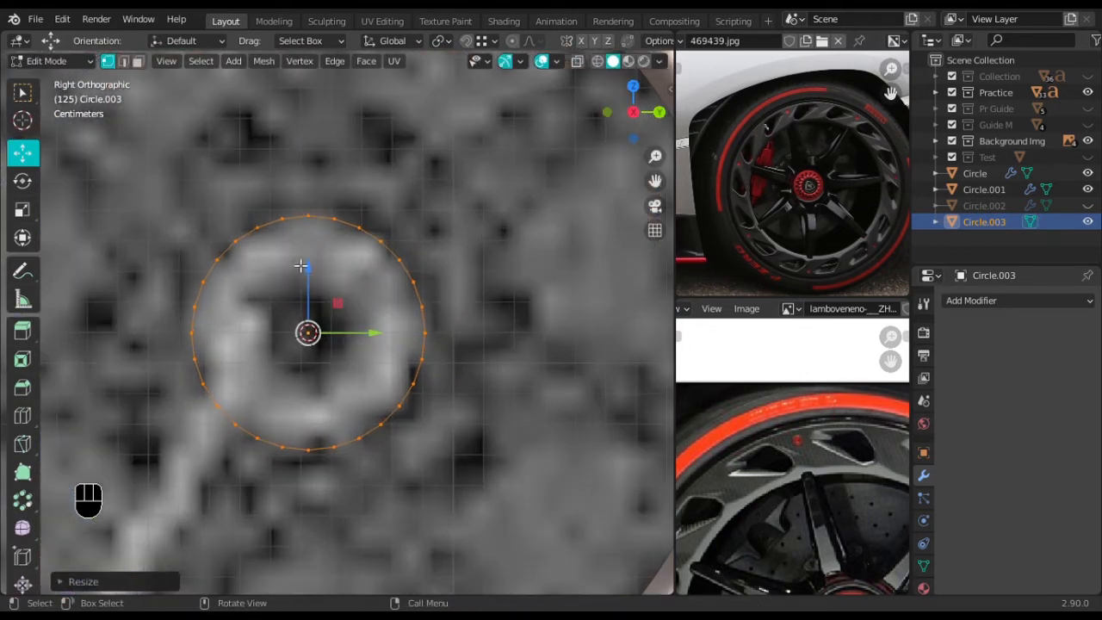
{"action": "left_click", "coordinate": [238, 241]}
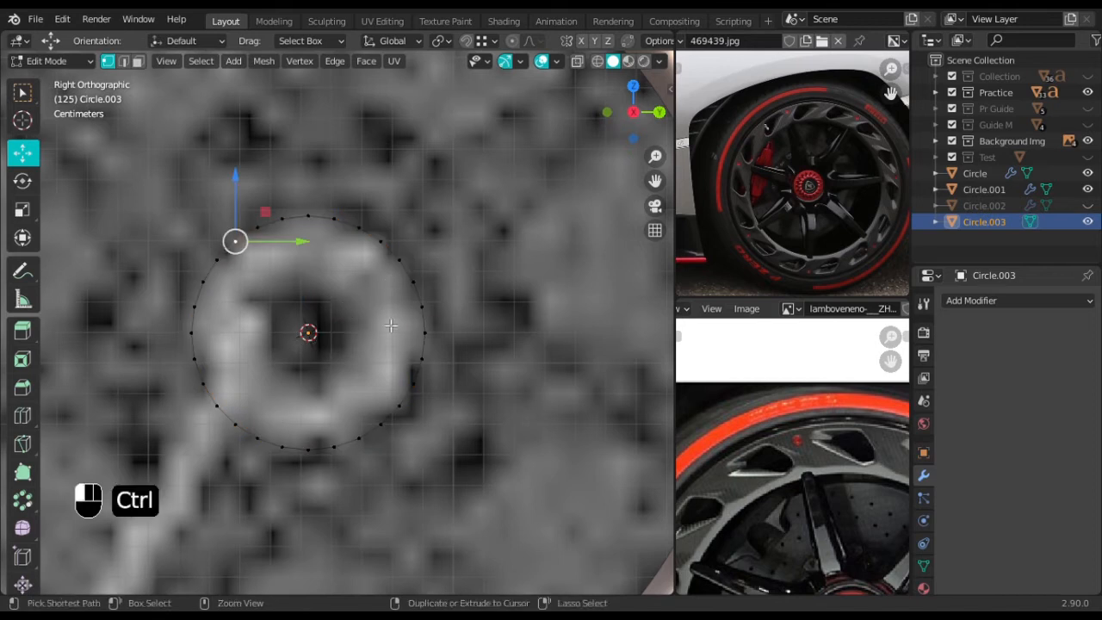
{"action": "left_click", "coordinate": [268, 445], "text": "ctrl"}
{"action": "left_click", "coordinate": [398, 269], "text": "ctrl"}
{"action": "left_click", "coordinate": [380, 242], "text": "ctrl"}
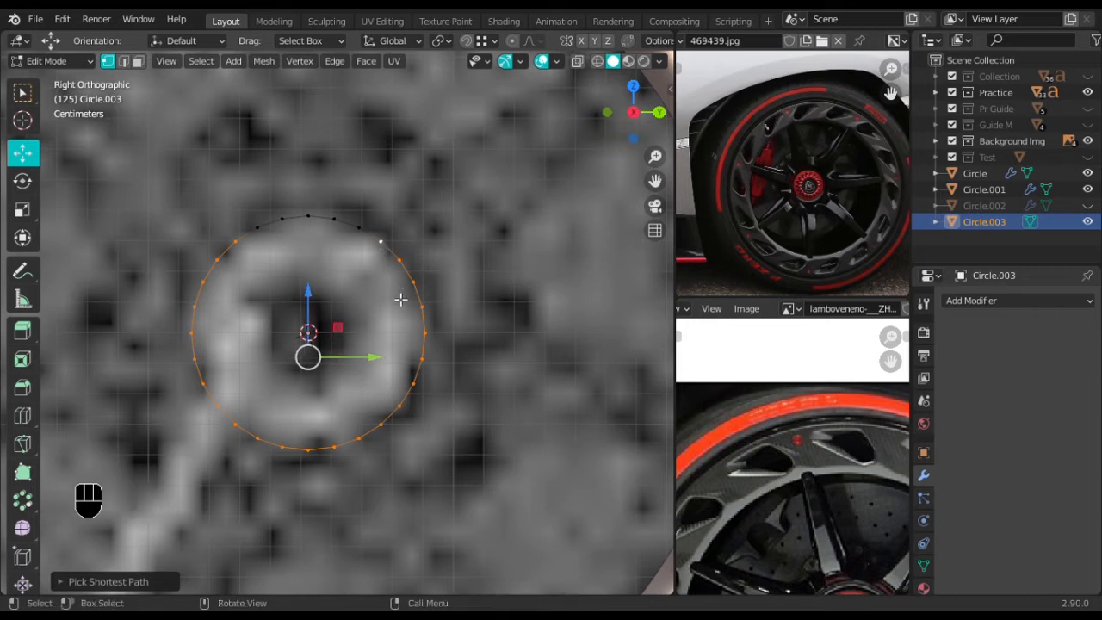
{"action": "key", "text": "x"}
{"action": "left_click", "coordinate": [397, 298]}
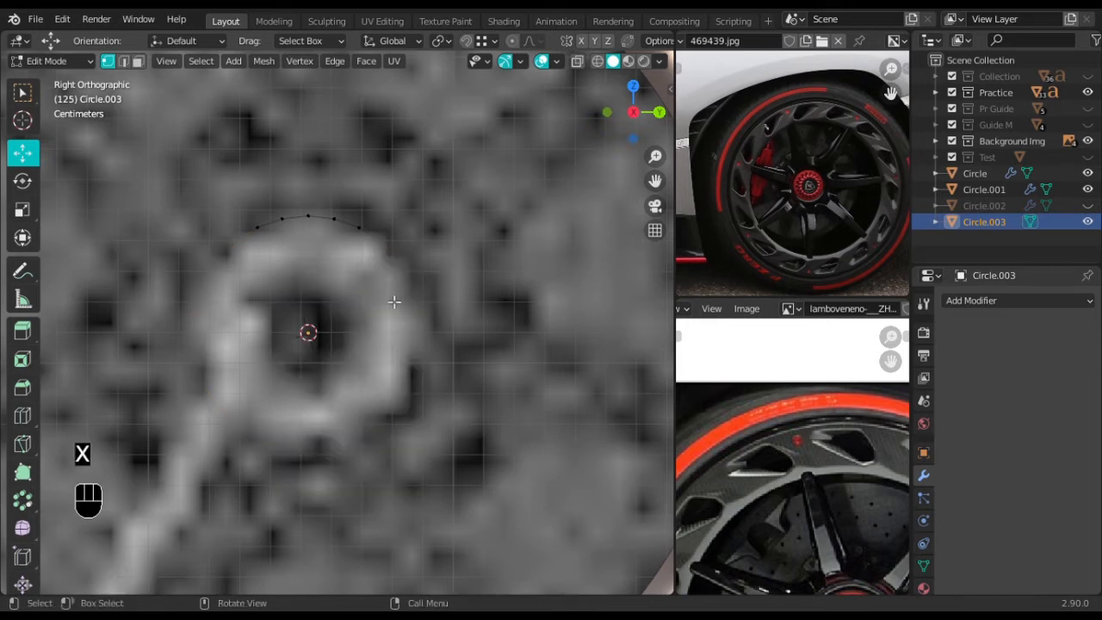
Select the arc's three middle vertices and extrude them upward along Z to the rim's inner ring as a spoke
{"action": "middle_click_drag", "start_coordinate": [380, 225], "coordinate": [370, 316], "text": "shift"}
{"action": "left_click", "coordinate": [336, 311], "text": "ctrl"}
{"action": "middle_click_drag", "start_coordinate": [457, 259], "coordinate": [451, 348], "text": "shift"}
{"action": "scroll", "coordinate": [451, 370], "scroll_direction": "down", "scroll_amount": 1}
{"action": "key", "text": "e"}
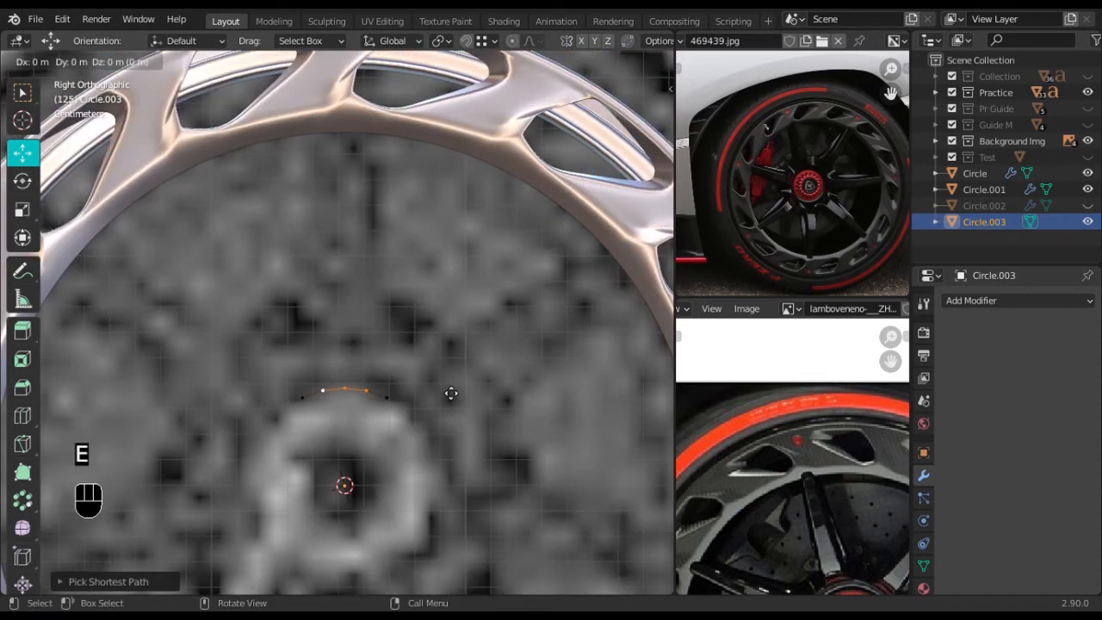
{"action": "key", "text": "z"}
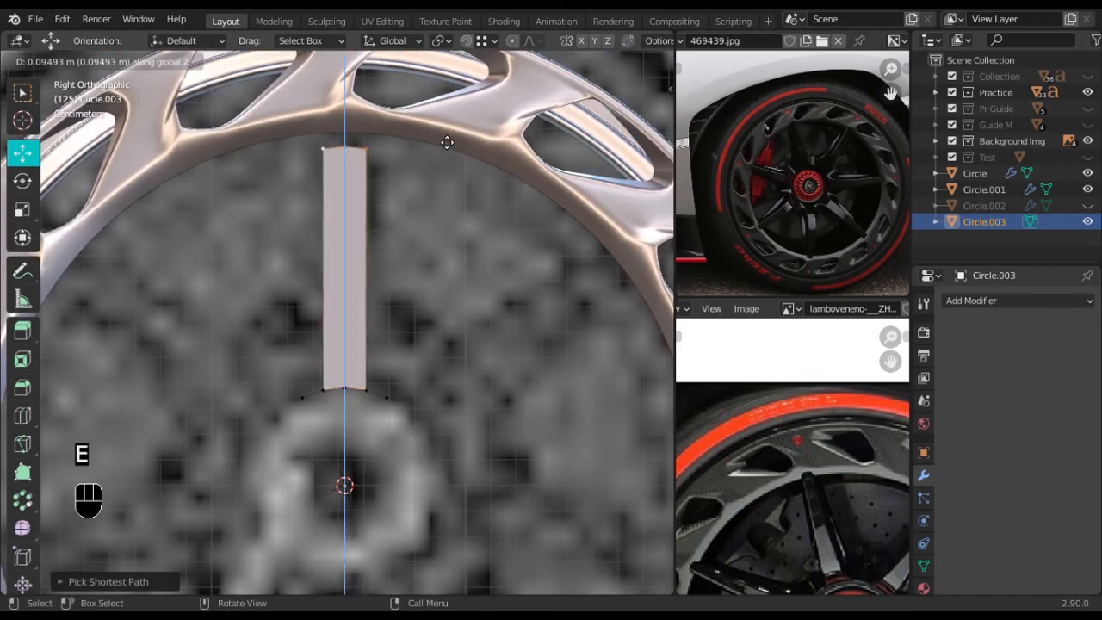
{"action": "left_click", "coordinate": [449, 87]}
Narrow the spoke's outer end by scaling its vertices along Y to about 0.57
{"action": "key", "text": "s"}
{"action": "key", "text": "y"}
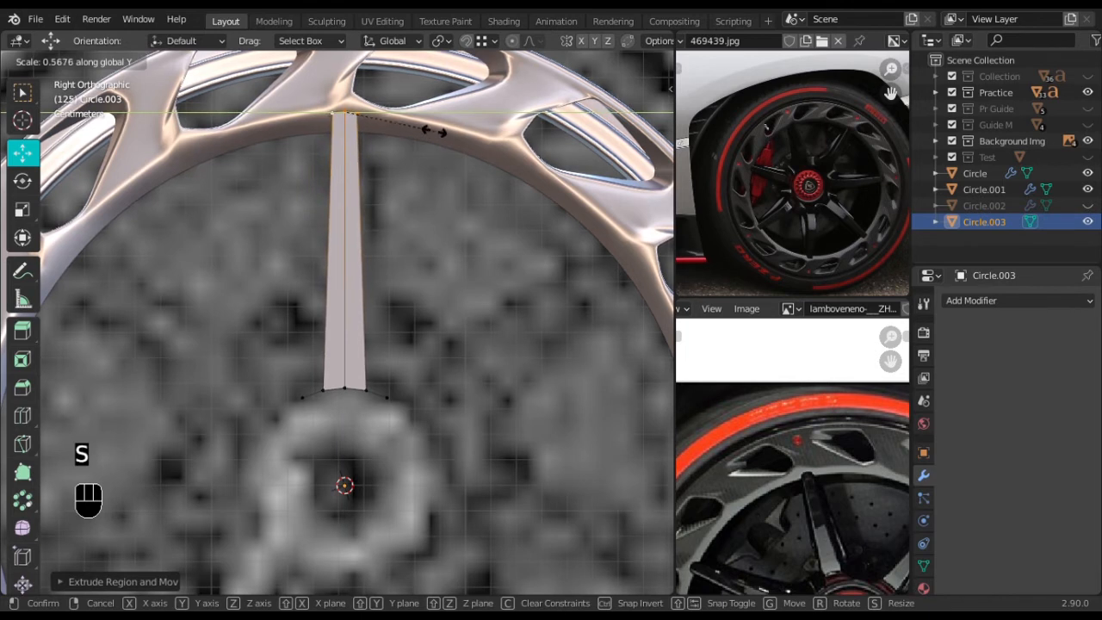
{"action": "left_click", "coordinate": [436, 132]}
{"action": "middle_click_drag", "start_coordinate": [408, 431], "coordinate": [392, 400], "text": "shift"}
{"action": "scroll", "coordinate": [393, 400], "scroll_direction": "up", "scroll_amount": 2}
{"action": "scroll", "coordinate": [393, 399], "scroll_direction": "down", "scroll_amount": 1}
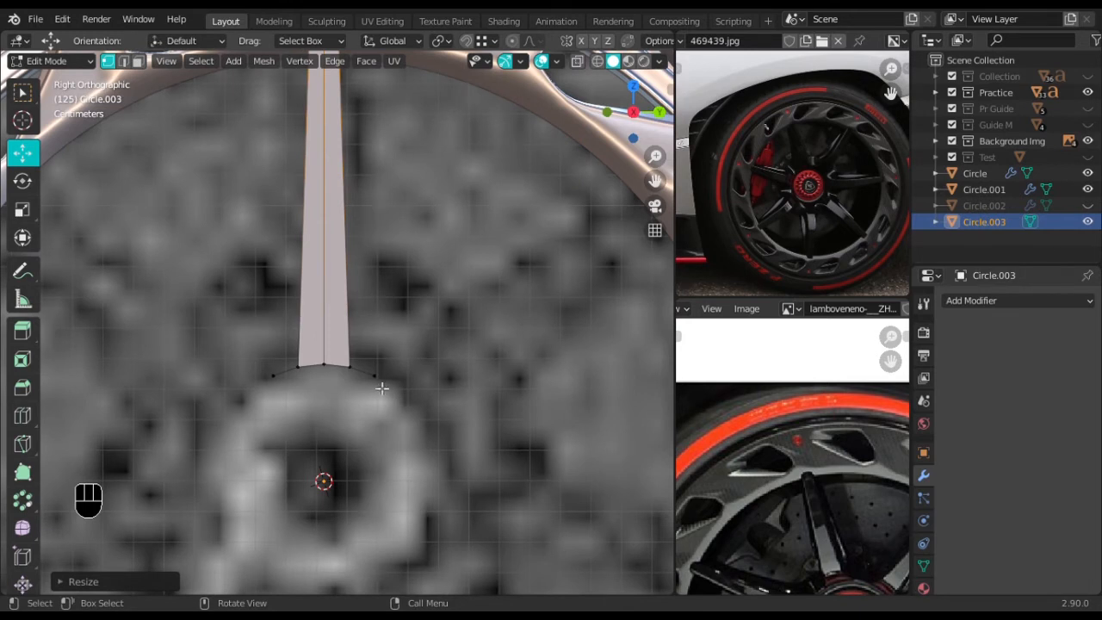
Select all five vertices of the hub arc and extrude them in place
{"action": "left_click", "coordinate": [377, 381]}
{"action": "left_click", "coordinate": [269, 383], "text": "ctrl"}
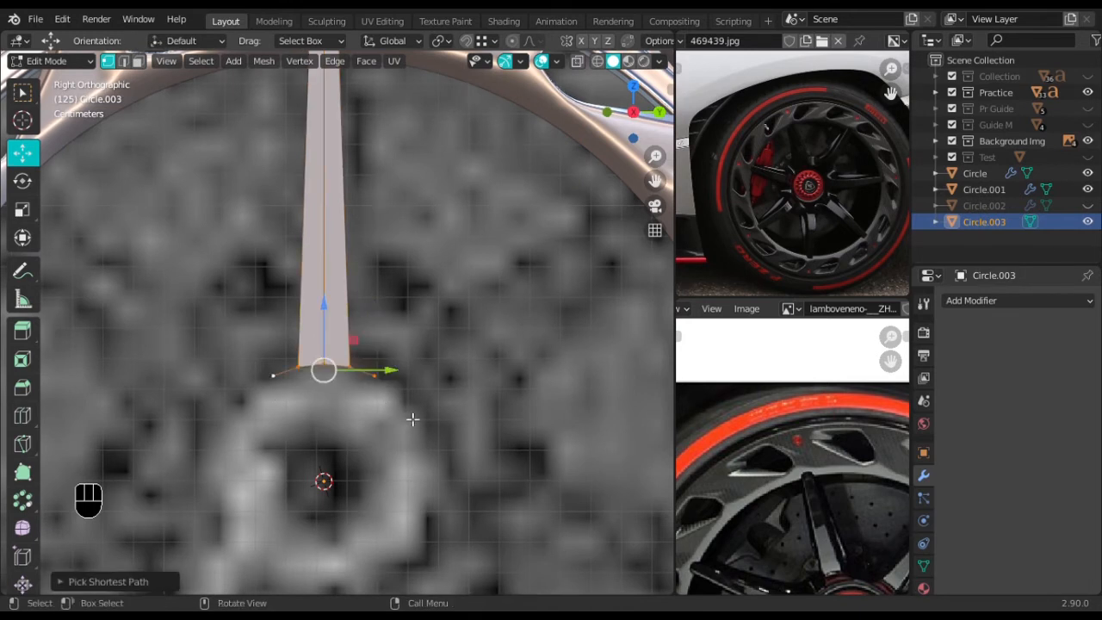
{"action": "scroll", "coordinate": [411, 418], "scroll_direction": "down", "scroll_amount": 2}
{"action": "middle_click_drag", "start_coordinate": [411, 418], "coordinate": [408, 381], "text": "shift"}
{"action": "key", "text": "e"}
{"action": "right_click", "coordinate": [447, 436]}
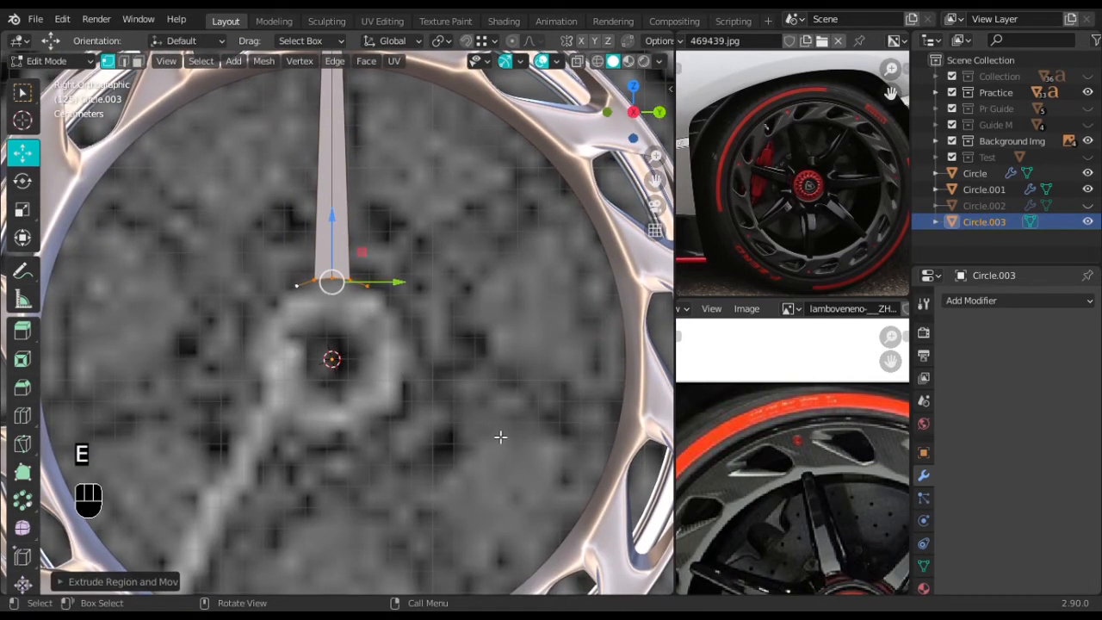
Set the pivot point to 3D Cursor and scale the extruded arc inward close to the hub centre
{"action": "key", "text": "period"}
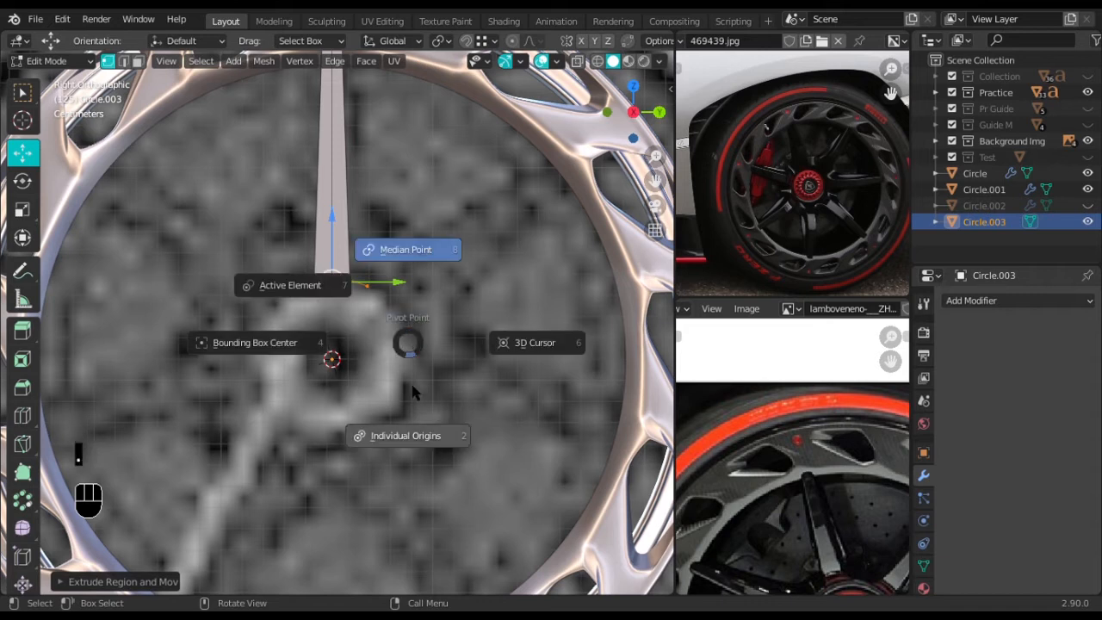
{"action": "left_click", "coordinate": [547, 344]}
{"action": "scroll", "coordinate": [482, 370], "scroll_direction": "up", "scroll_amount": 2}
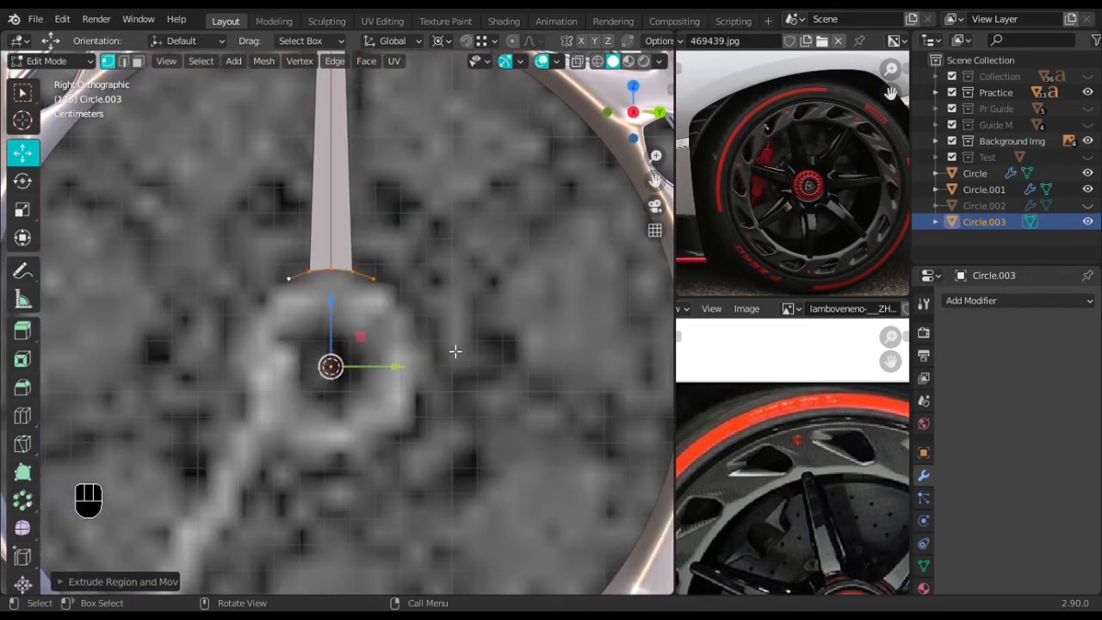
{"action": "key", "text": "s"}
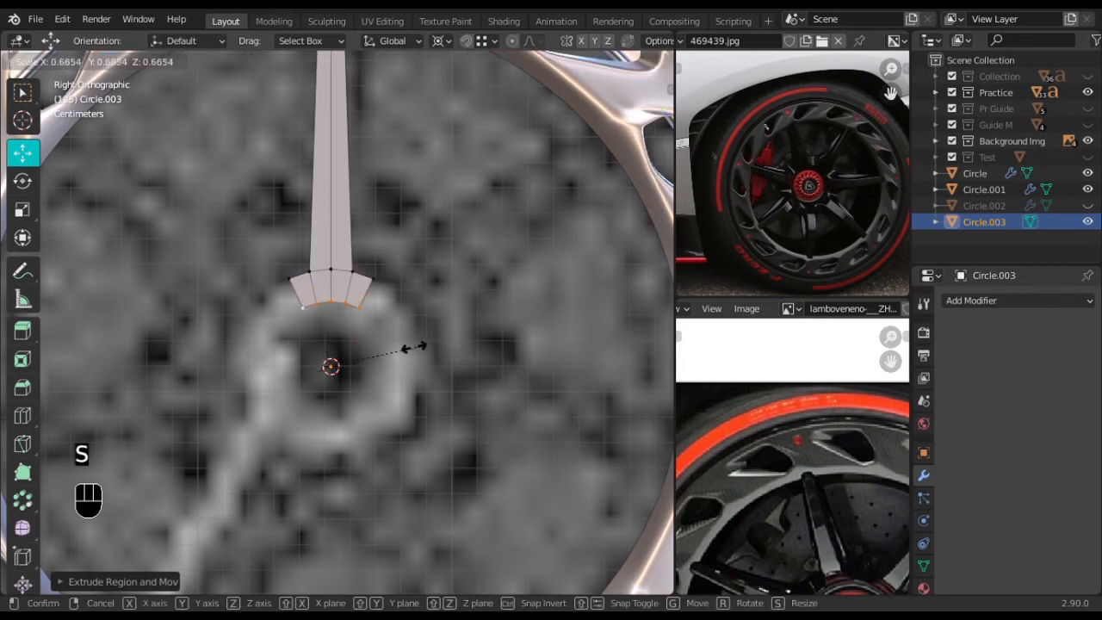
{"action": "left_click", "coordinate": [360, 373]}
{"action": "middle_click_drag", "start_coordinate": [421, 263], "coordinate": [421, 378], "text": "shift"}
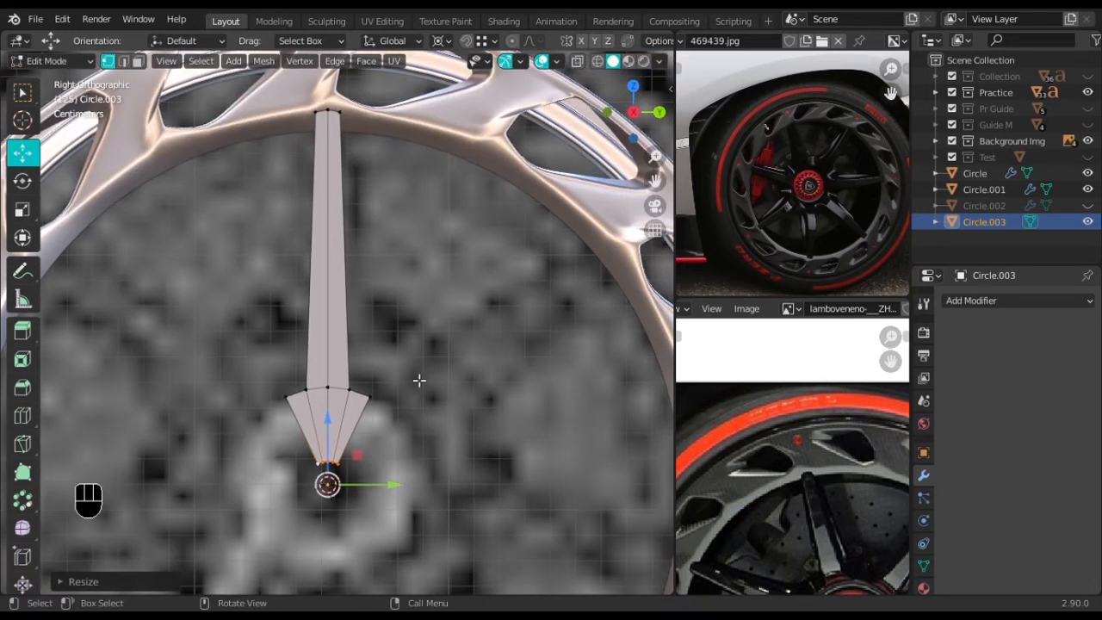
Add a Subdivision Surface modifier to the spoke mesh
{"action": "scroll", "coordinate": [421, 287], "scroll_direction": "up", "scroll_amount": 2}
{"action": "middle_click_drag", "start_coordinate": [421, 287], "coordinate": [430, 345], "text": "shift"}
{"action": "scroll", "coordinate": [416, 379], "scroll_direction": "down", "scroll_amount": 2}
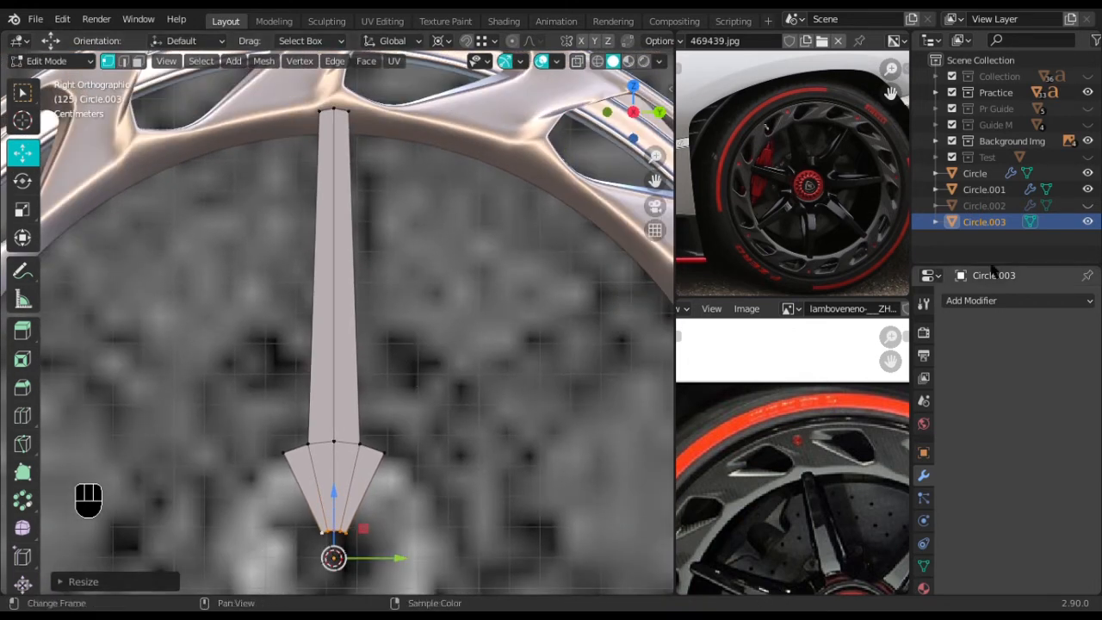
{"action": "left_click", "coordinate": [1015, 300]}
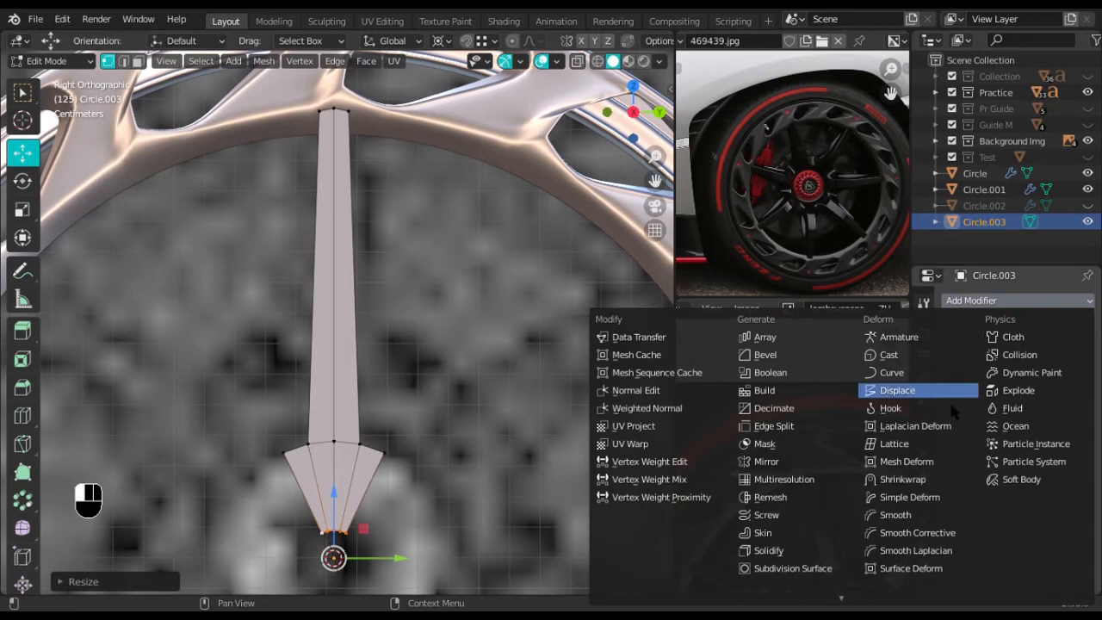
{"action": "left_click", "coordinate": [809, 570]}
{"action": "scroll", "coordinate": [435, 371], "scroll_direction": "down", "scroll_amount": 1}
{"action": "middle_click_drag", "start_coordinate": [435, 370], "coordinate": [464, 333], "text": "shift"}
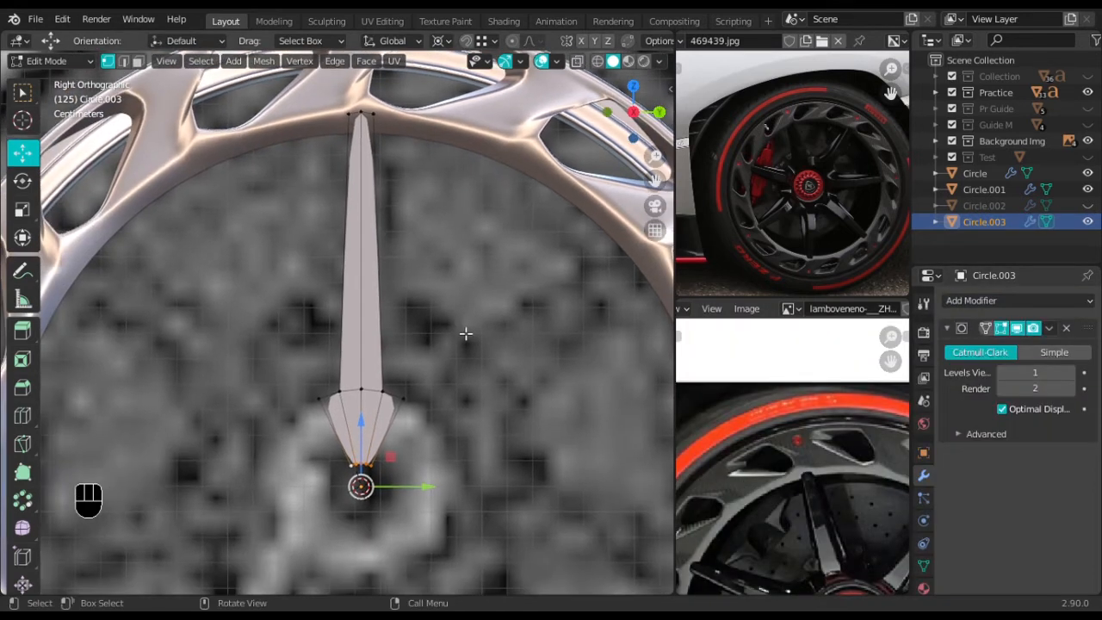
Move the spoke along X into the barrel and shift its hub-end vertices deeper along X so it slopes inward
{"action": "middle_click_drag", "start_coordinate": [396, 389], "coordinate": [402, 337], "text": "shift"}
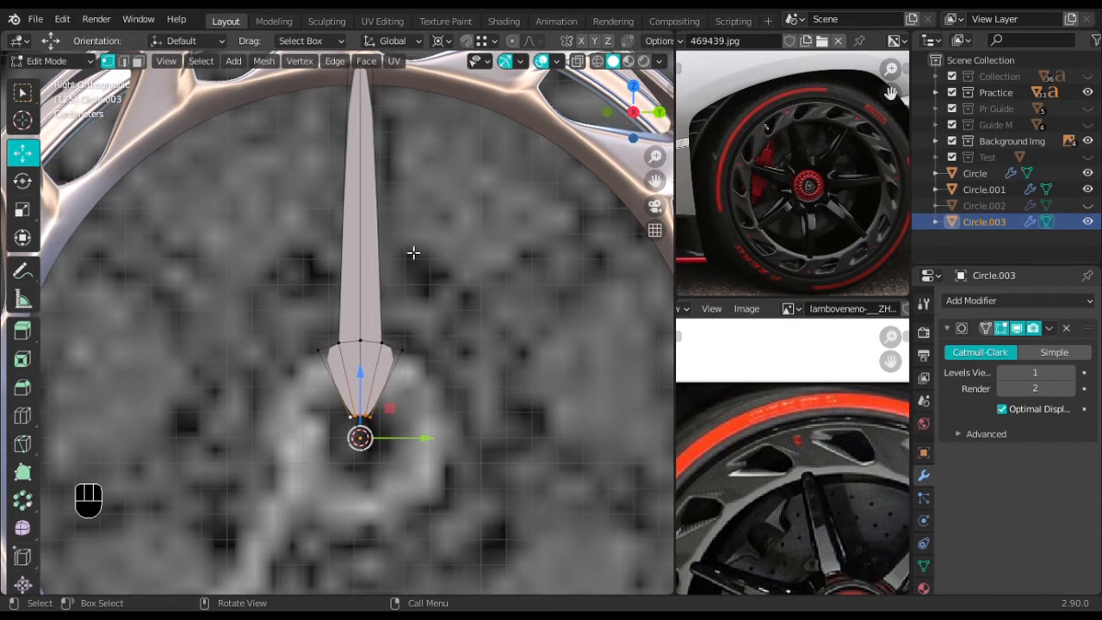
{"action": "scroll", "coordinate": [422, 318], "scroll_direction": "down", "scroll_amount": 1}
{"action": "middle_click_drag", "start_coordinate": [485, 373], "coordinate": [275, 434]}
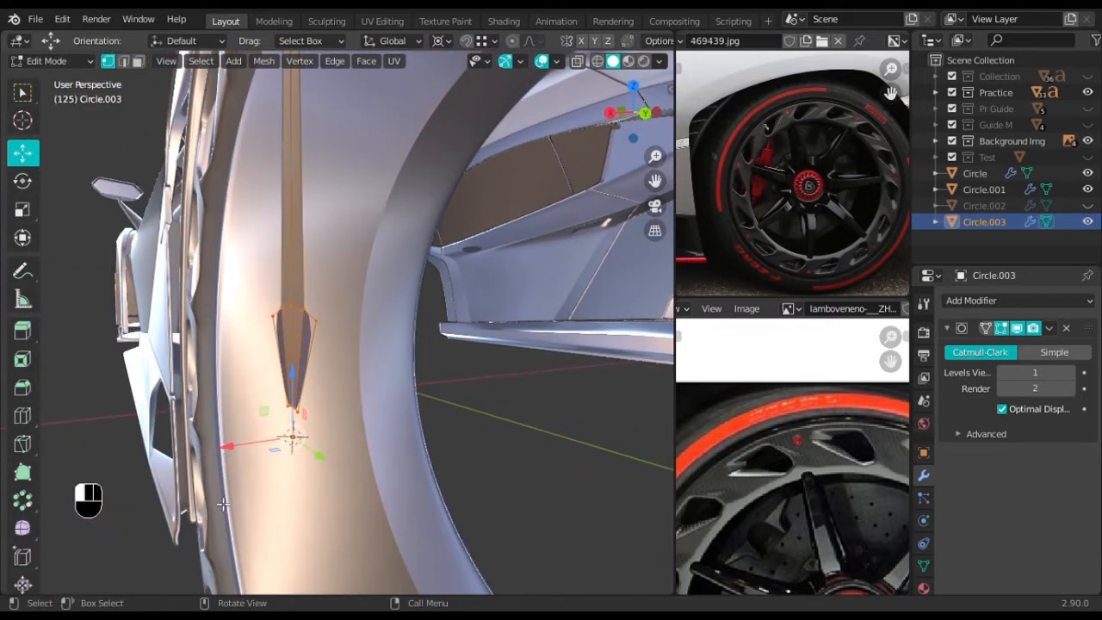
{"action": "left_click_drag", "start_coordinate": [254, 442], "coordinate": [580, 442]}
{"action": "middle_click_drag", "start_coordinate": [580, 443], "coordinate": [432, 419]}
{"action": "middle_click_drag", "start_coordinate": [186, 422], "coordinate": [198, 452]}
{"action": "left_click_drag", "start_coordinate": [140, 458], "coordinate": [147, 457]}
{"action": "left_click_drag", "start_coordinate": [260, 427], "coordinate": [282, 397]}
{"action": "left_click_drag", "start_coordinate": [117, 459], "coordinate": [224, 457]}
{"action": "left_click_drag", "start_coordinate": [324, 423], "coordinate": [325, 423], "text": "shift"}
{"action": "middle_click_drag", "start_coordinate": [334, 415], "coordinate": [342, 374]}
Cut an edge loop across the tapered hub section, between the arc and its inner tip
{"action": "key", "text": "ctrl+r"}
{"action": "left_click", "coordinate": [370, 364]}
{"action": "scroll", "coordinate": [381, 371], "scroll_direction": "up", "scroll_amount": 2}
{"action": "scroll", "coordinate": [343, 375], "scroll_direction": "down", "scroll_amount": 2}
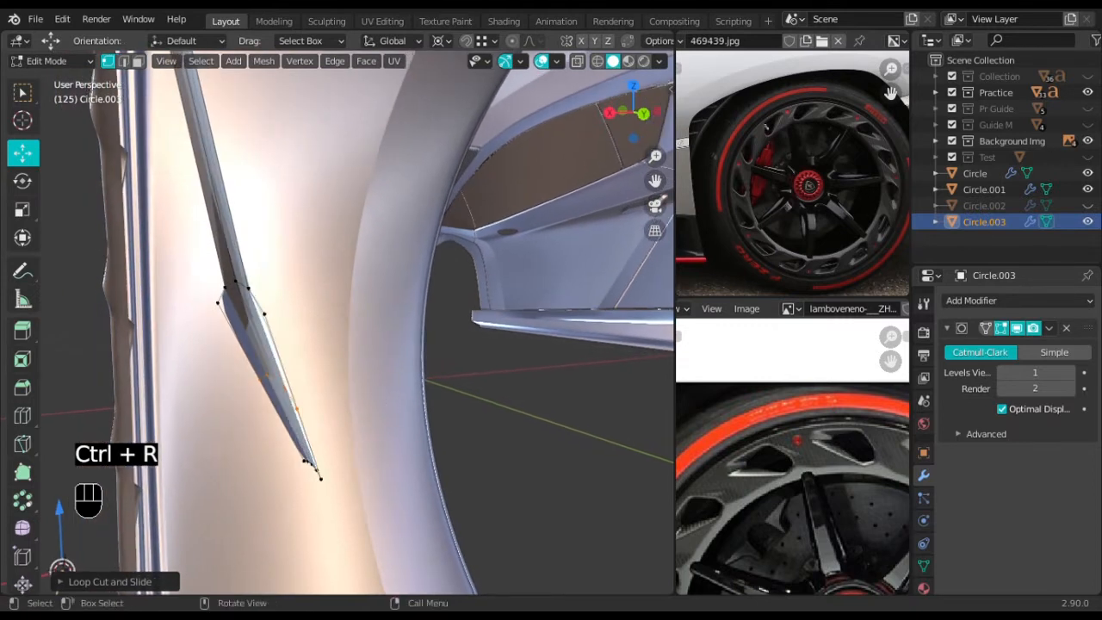
Scale the new edge loop on the hub section along X about the 3D cursor
{"action": "key", "text": "s"}
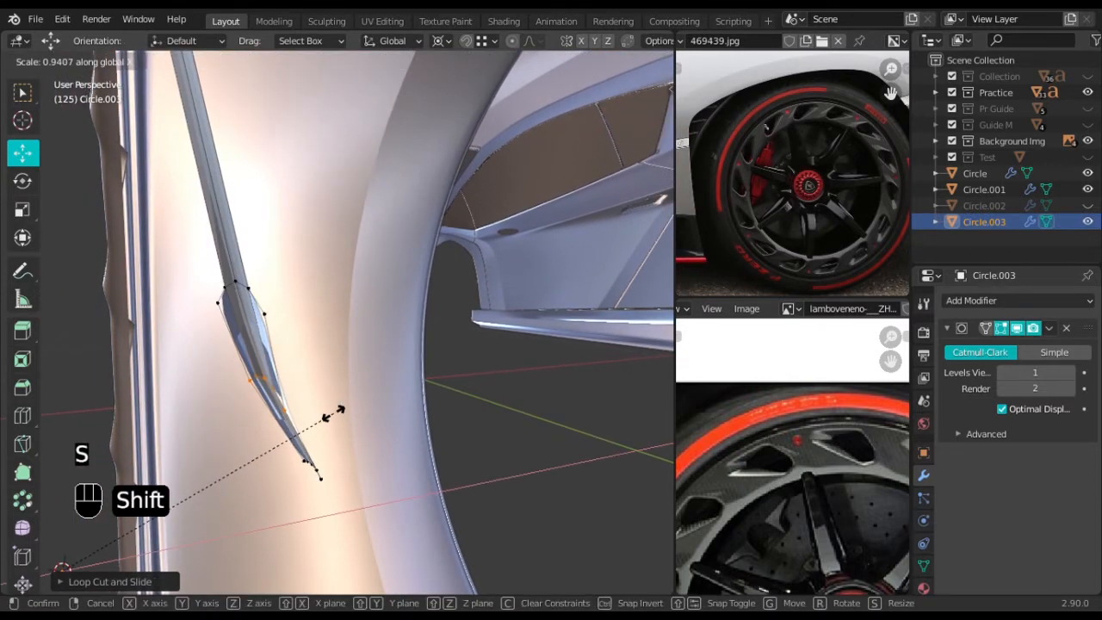
{"action": "right_click", "coordinate": [334, 414]}
{"action": "middle_click_drag", "start_coordinate": [336, 418], "coordinate": [450, 320]}
{"action": "key", "text": "s"}
{"action": "key", "text": "x"}
{"action": "left_click", "coordinate": [341, 421]}
Select the central vertices of the hub section's new edge loop and nudge them about 0.0005 m along X
{"action": "left_click", "coordinate": [428, 353], "text": "ctrl"}
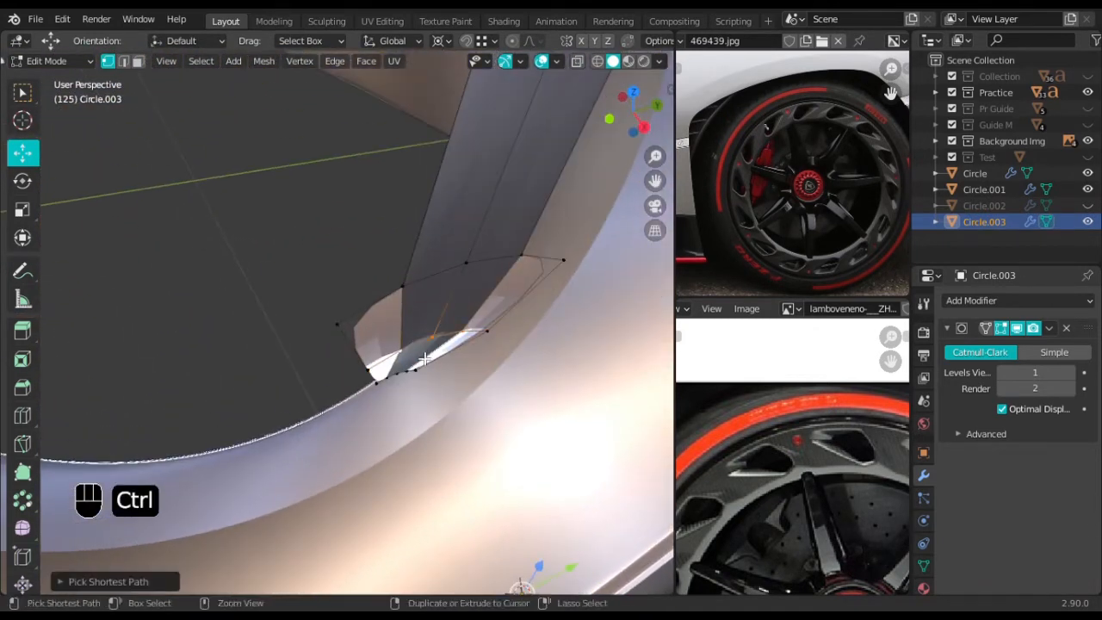
{"action": "middle_click_drag", "start_coordinate": [460, 360], "coordinate": [494, 362]}
{"action": "key", "text": "g"}
{"action": "key", "text": "x"}
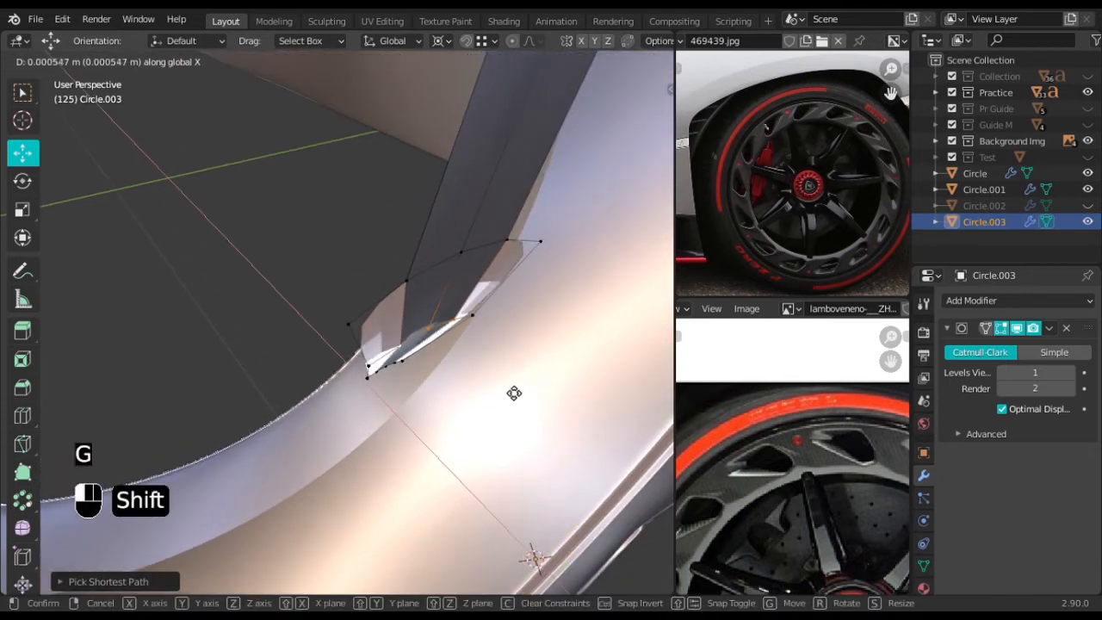
{"action": "left_click", "coordinate": [513, 392]}
{"action": "key", "text": "g"}
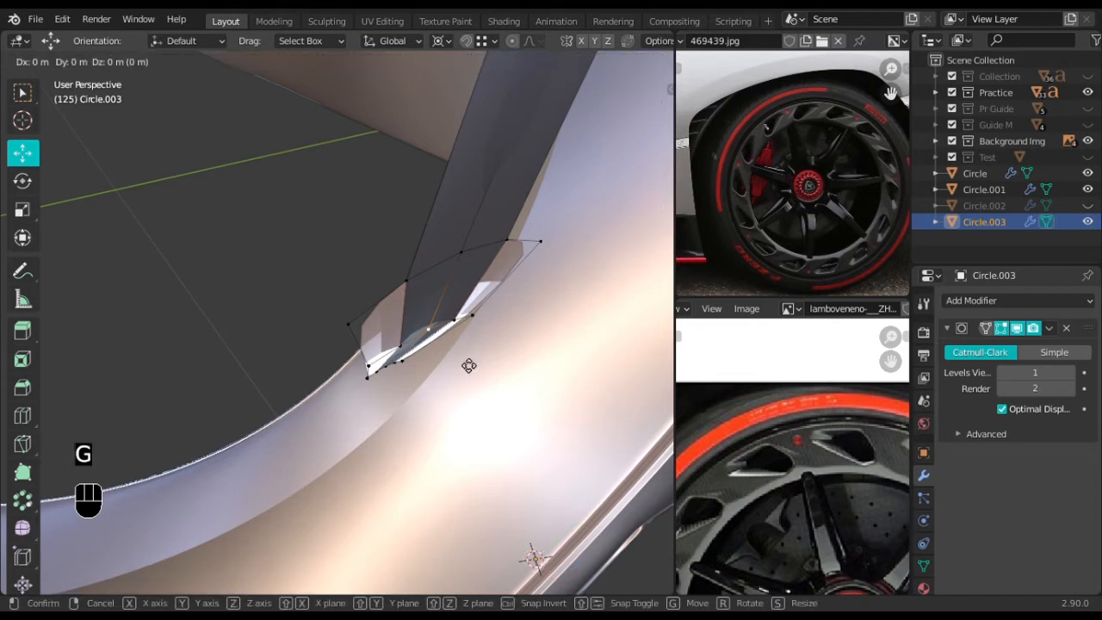
{"action": "left_click", "coordinate": [481, 395], "text": "shift"}
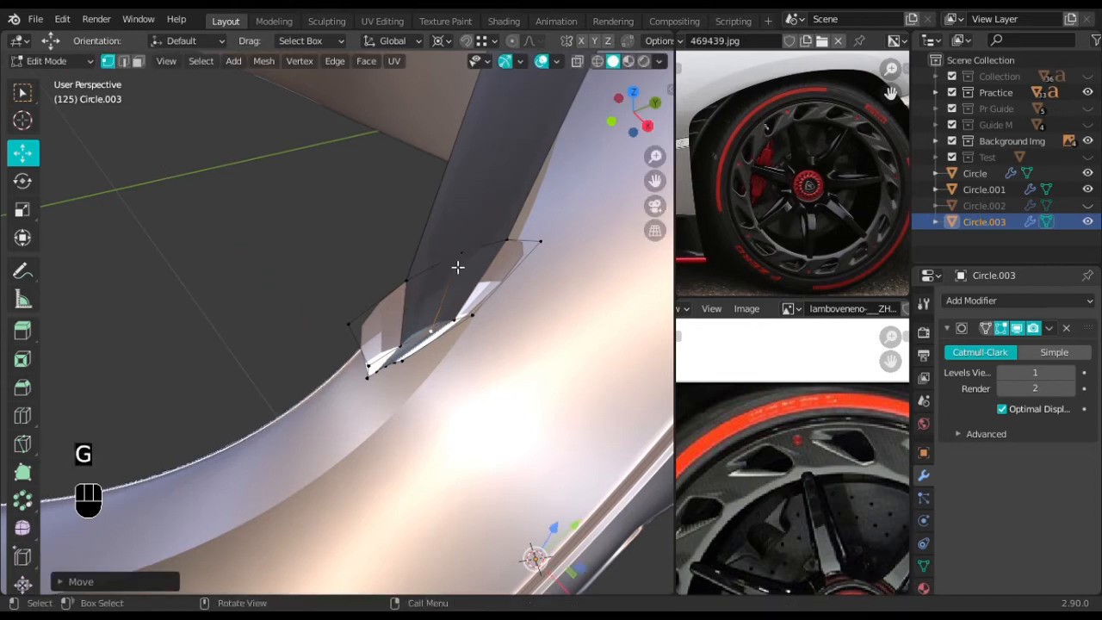
Nudge the middle and inner side vertices of the hub arc slightly along X to smooth its curve
{"action": "key", "text": "g"}
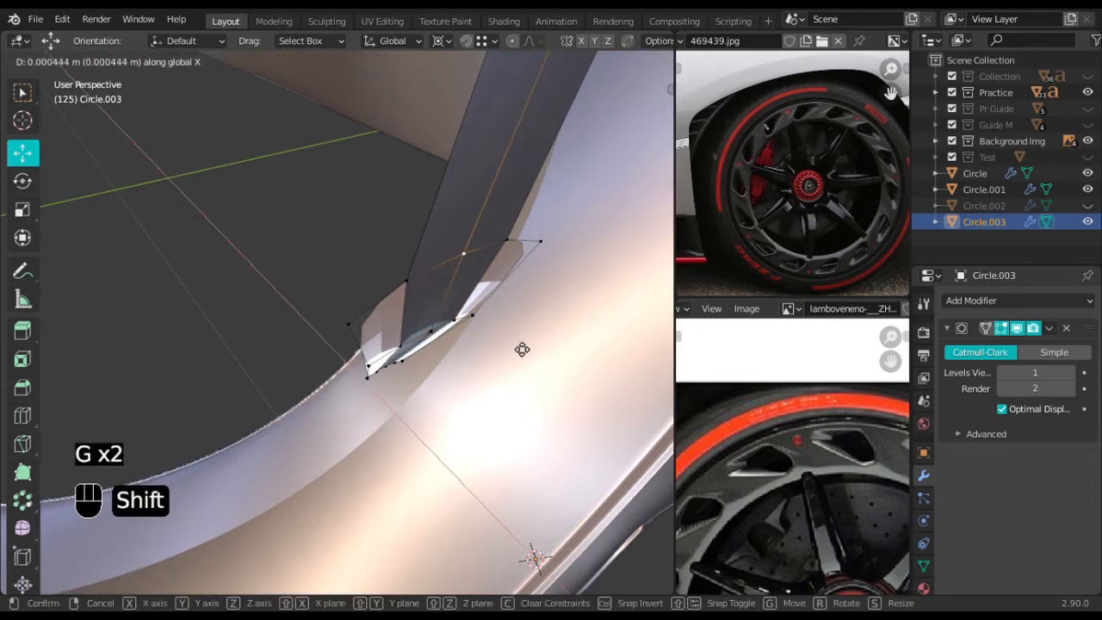
{"action": "left_click", "coordinate": [528, 368]}
{"action": "left_click", "coordinate": [456, 319], "text": "shift"}
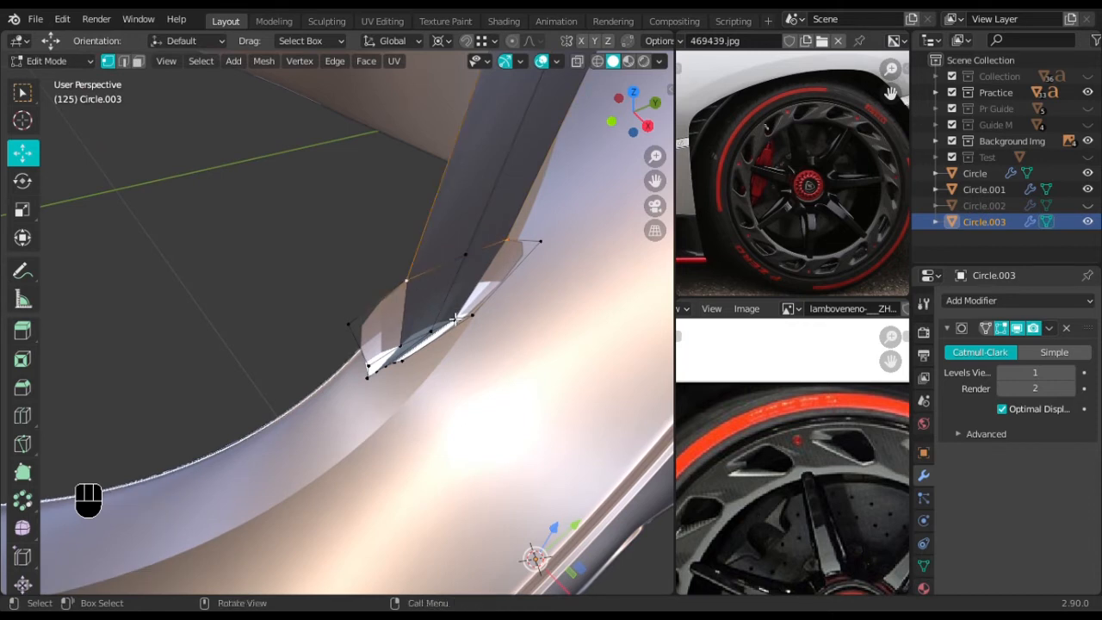
{"action": "key", "text": "g"}
{"action": "key", "text": "x"}
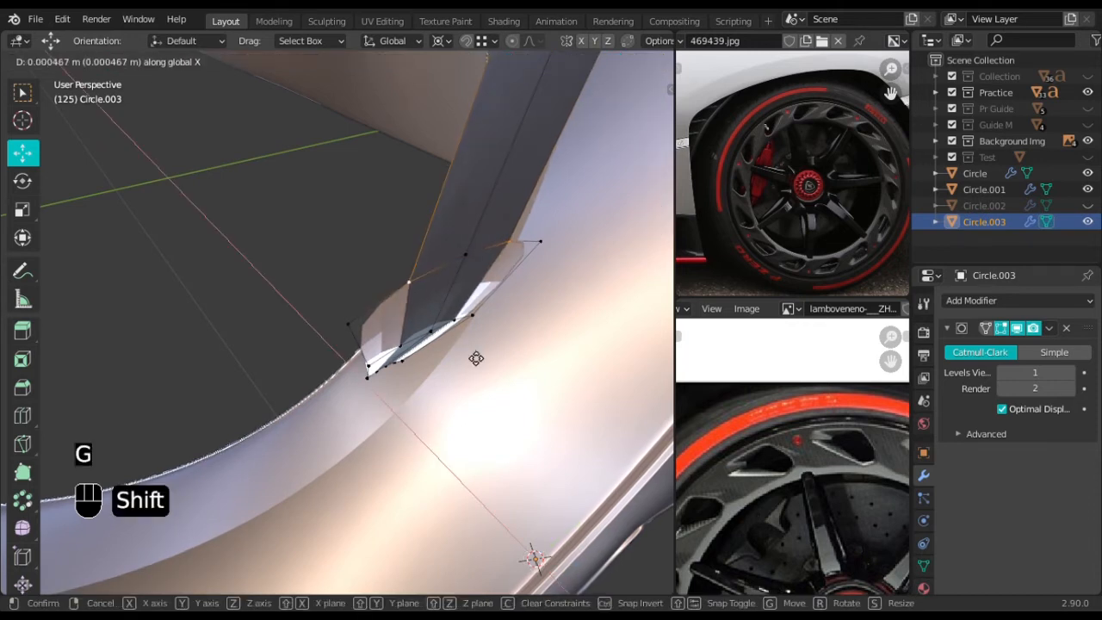
{"action": "left_click", "coordinate": [481, 368]}
Recalculate the normals of the entire spoke mesh
{"action": "middle_click_drag", "start_coordinate": [481, 367], "coordinate": [459, 373]}
{"action": "key", "text": "a"}
{"action": "key", "text": "shift+n"}
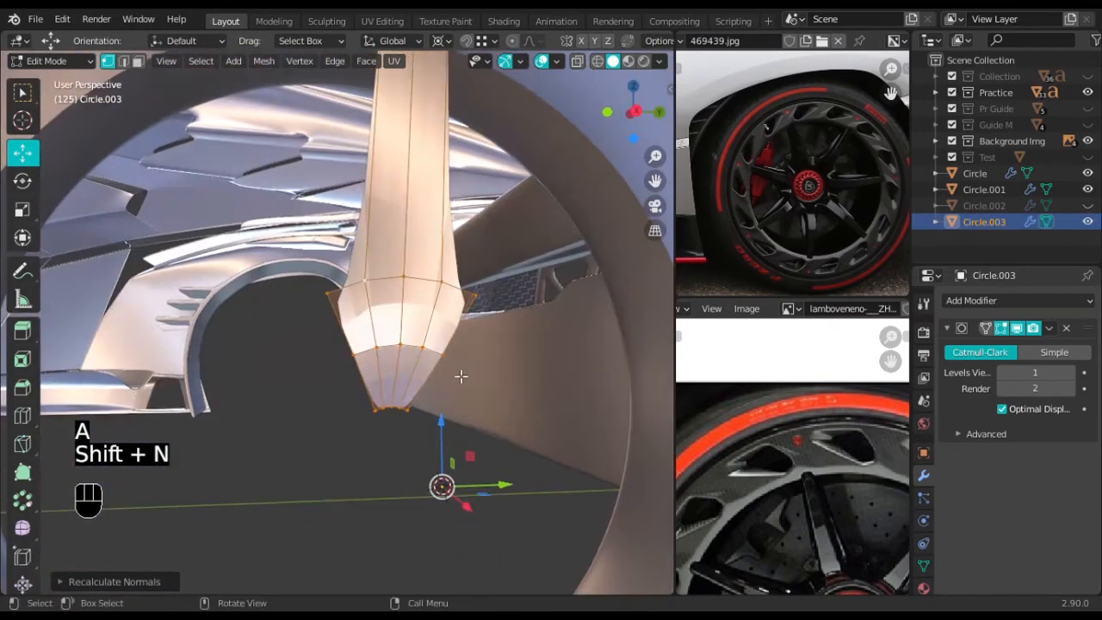
Examine the spoke and hub section from the right view against the background wheel image
{"action": "key", "text": "KP_3"}
{"action": "scroll", "coordinate": [460, 376], "scroll_direction": "down", "scroll_amount": 2}
{"action": "middle_click_drag", "start_coordinate": [482, 297], "coordinate": [440, 359], "text": "shift"}
{"action": "scroll", "coordinate": [439, 359], "scroll_direction": "down", "scroll_amount": 2}
{"action": "scroll", "coordinate": [401, 271], "scroll_direction": "up", "scroll_amount": 3}
{"action": "scroll", "coordinate": [401, 271], "scroll_direction": "down", "scroll_amount": 3}
{"action": "middle_click_drag", "start_coordinate": [401, 271], "coordinate": [419, 324], "text": "shift"}
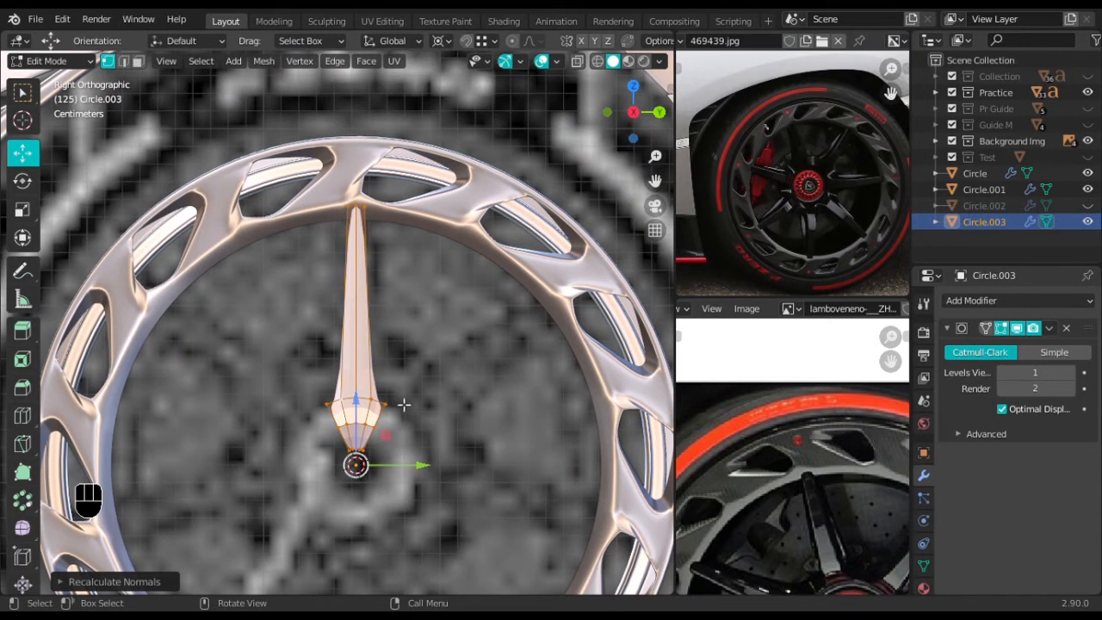
{"action": "scroll", "coordinate": [405, 418], "scroll_direction": "up", "scroll_amount": 1}
{"action": "scroll", "coordinate": [410, 423], "scroll_direction": "down", "scroll_amount": 1}
{"action": "middle_click_drag", "start_coordinate": [408, 426], "coordinate": [395, 310], "text": "shift"}
{"action": "scroll", "coordinate": [402, 344], "scroll_direction": "up", "scroll_amount": 1}
Shift the arc-shaped row of vertices at the hub section outward along X
{"action": "left_click_drag", "start_coordinate": [273, 422], "coordinate": [273, 420]}
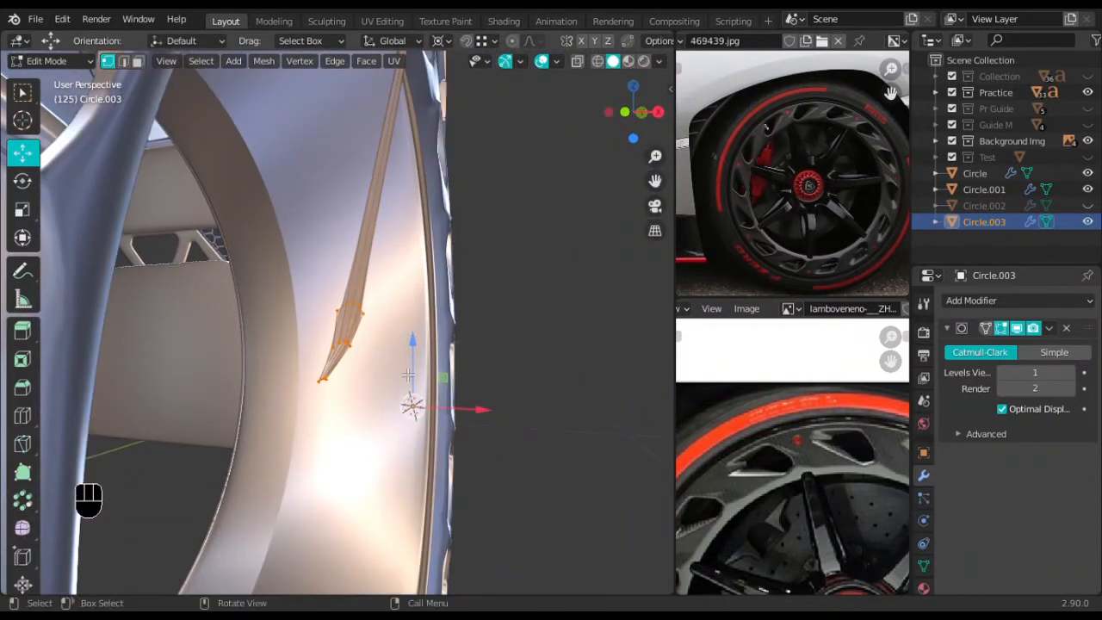
{"action": "left_click_drag", "start_coordinate": [497, 415], "coordinate": [426, 403]}
{"action": "middle_click_drag", "start_coordinate": [426, 403], "coordinate": [388, 343]}
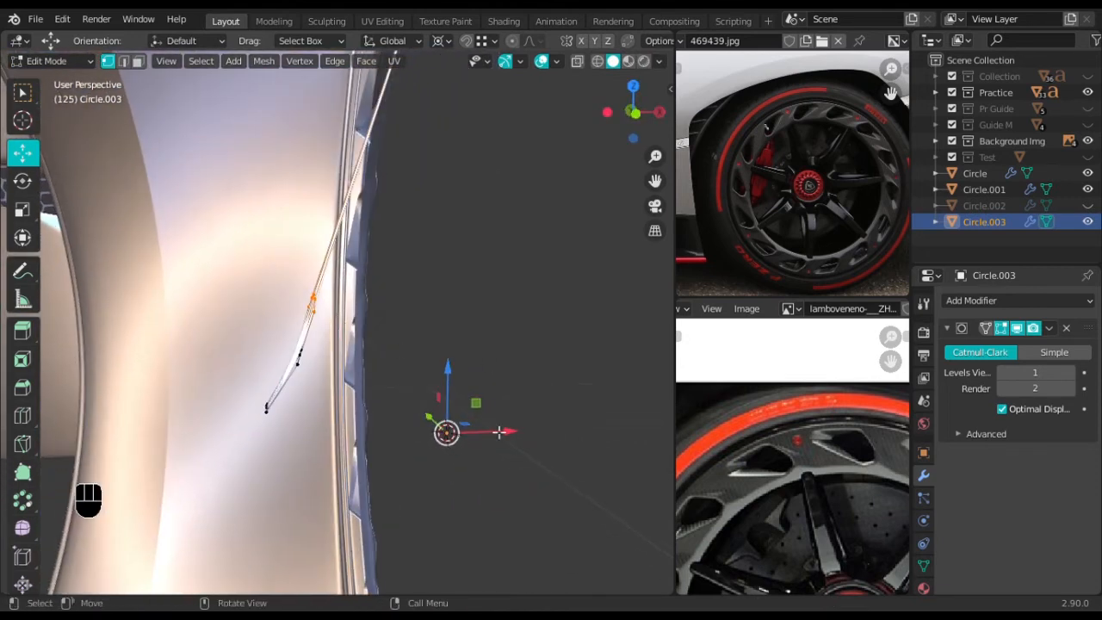
{"action": "left_click_drag", "start_coordinate": [503, 429], "coordinate": [591, 436], "text": "shift"}
Shift the edge loop between the hub arc and the inner tip outward along X
{"action": "middle_click_drag", "start_coordinate": [358, 381], "coordinate": [378, 380]}
{"action": "left_click_drag", "start_coordinate": [322, 373], "coordinate": [324, 374]}
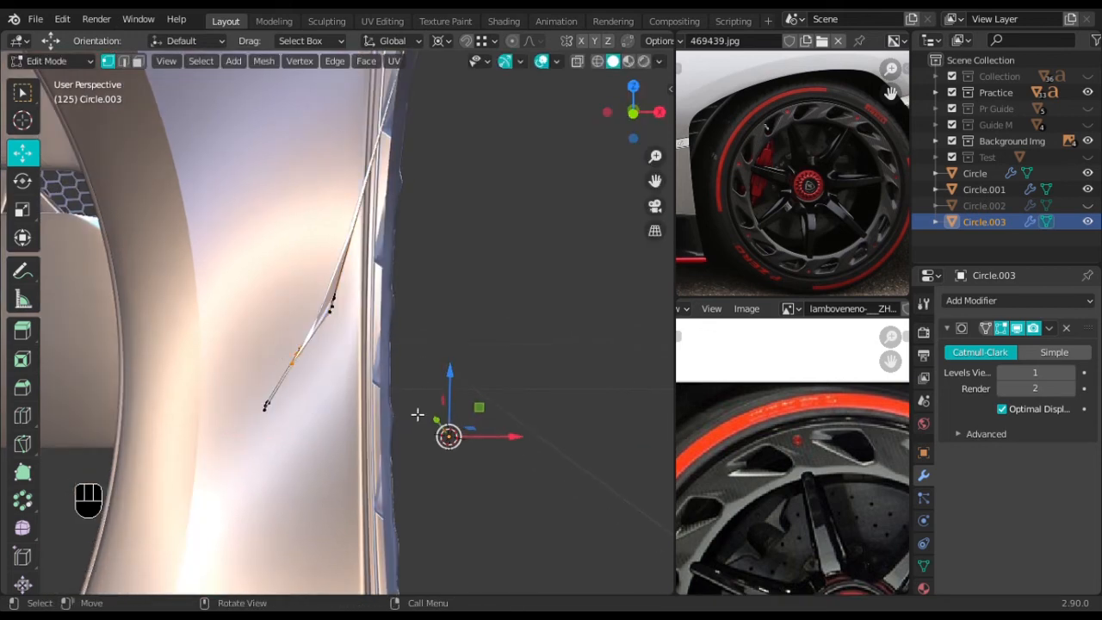
{"action": "mouse_move", "coordinate": [459, 439]}
{"action": "middle_mouse_down"}
{"action": "mouse_move", "coordinate": [309, 353]}
{"action": "mouse_move", "coordinate": [462, 427]}
{"action": "middle_mouse_up"}
{"action": "left_click_drag", "start_coordinate": [507, 447], "coordinate": [581, 457], "text": "shift"}
Cut an edge loop across the middle of the spoke and move it outward along X to bow the spoke
{"action": "middle_click_drag", "start_coordinate": [410, 354], "coordinate": [344, 318]}
{"action": "scroll", "coordinate": [342, 297], "scroll_direction": "down", "scroll_amount": 2}
{"action": "scroll", "coordinate": [380, 340], "scroll_direction": "up", "scroll_amount": 1}
{"action": "key", "text": "ctrl+r"}
{"action": "left_click", "coordinate": [324, 303]}
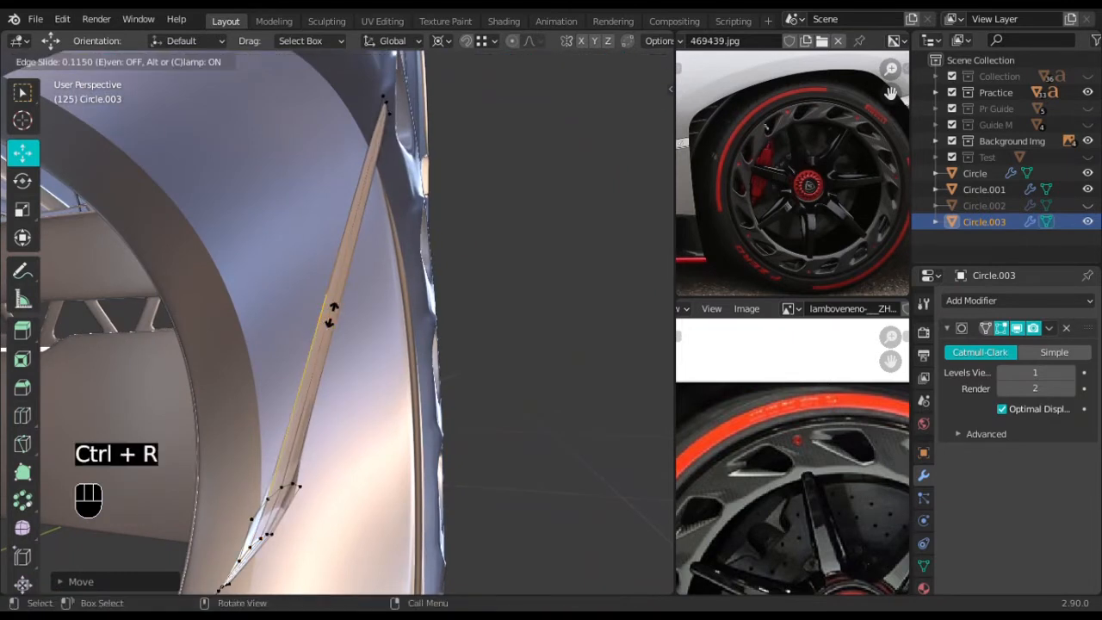
{"action": "left_click", "coordinate": [330, 315]}
{"action": "middle_click_drag", "start_coordinate": [335, 300], "coordinate": [357, 324]}
{"action": "key", "text": "g"}
{"action": "key", "text": "x"}
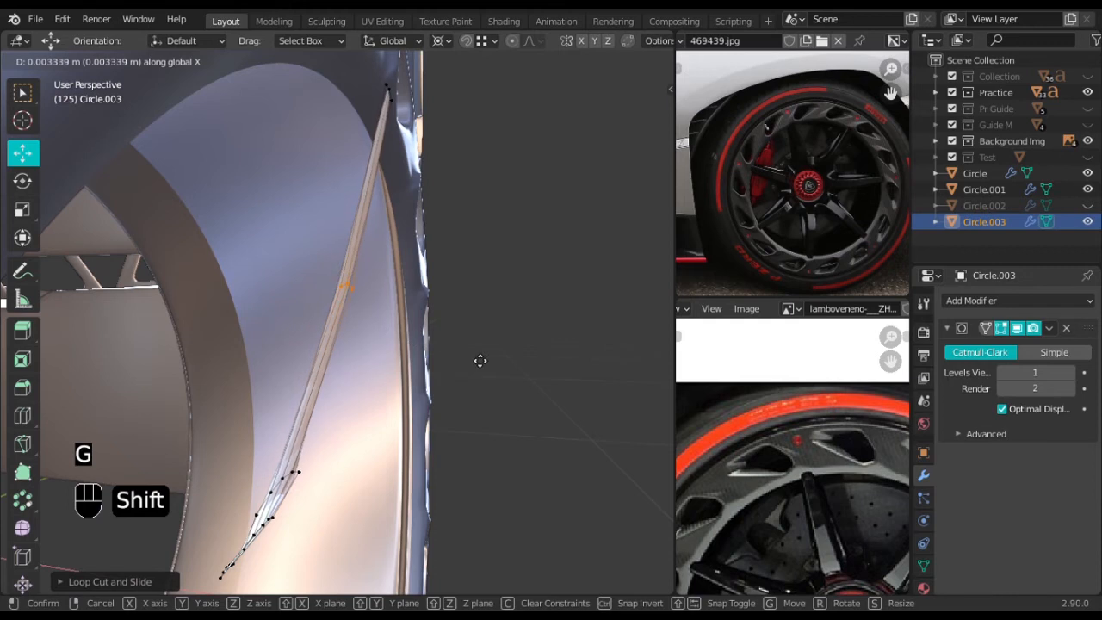
{"action": "left_click", "coordinate": [536, 365]}
Select the outer corner vertices of the hub arc and nudge them slightly to follow the spoke's curve
{"action": "middle_click_drag", "start_coordinate": [551, 364], "coordinate": [319, 487]}
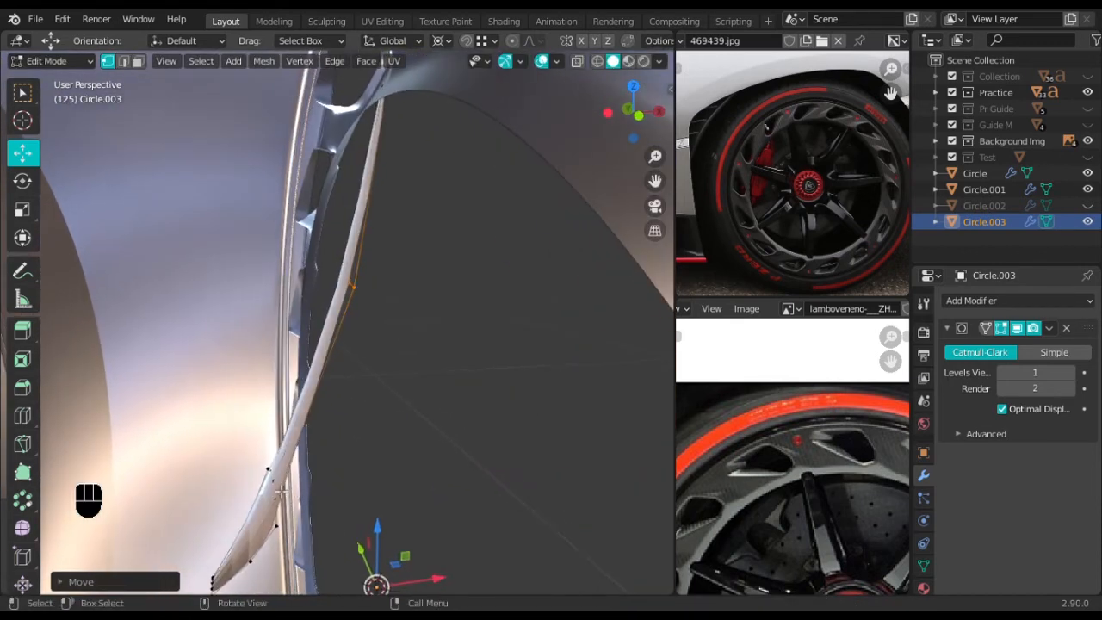
{"action": "left_click", "coordinate": [281, 490]}
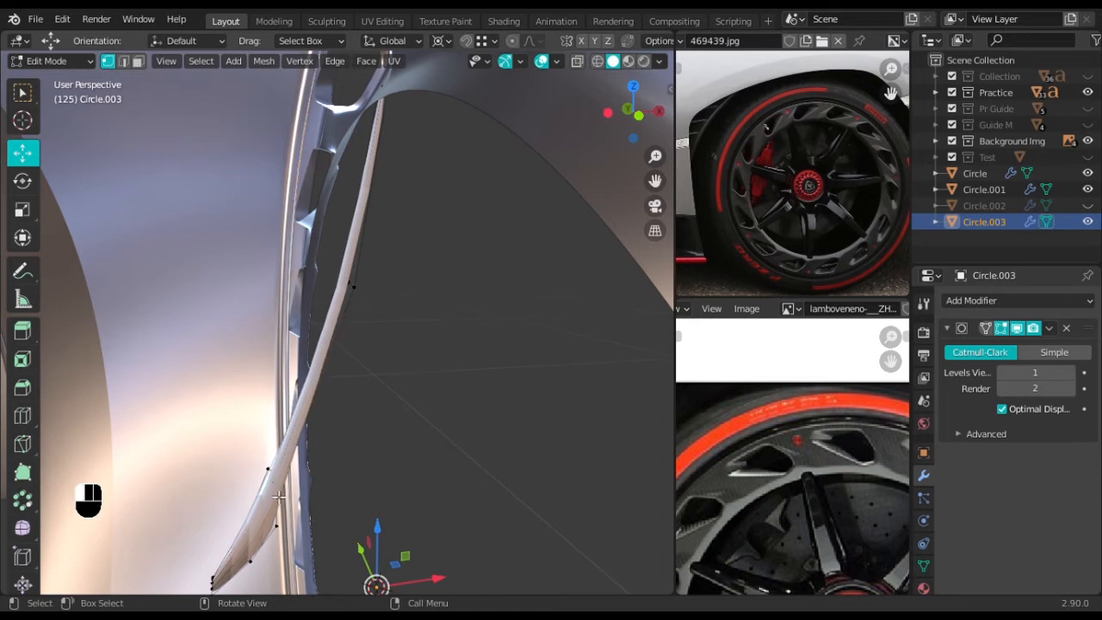
{"action": "middle_click_drag", "start_coordinate": [295, 505], "coordinate": [347, 494]}
{"action": "left_click", "coordinate": [362, 502], "text": "ctrl"}
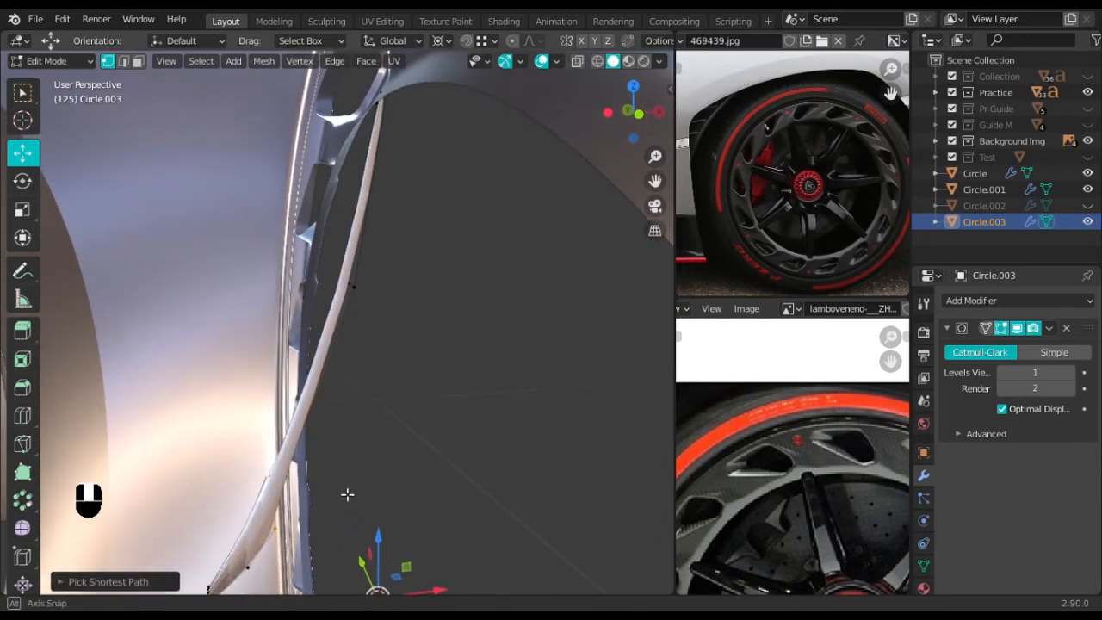
{"action": "key", "text": "g"}
{"action": "left_click", "coordinate": [391, 506], "text": "shift"}
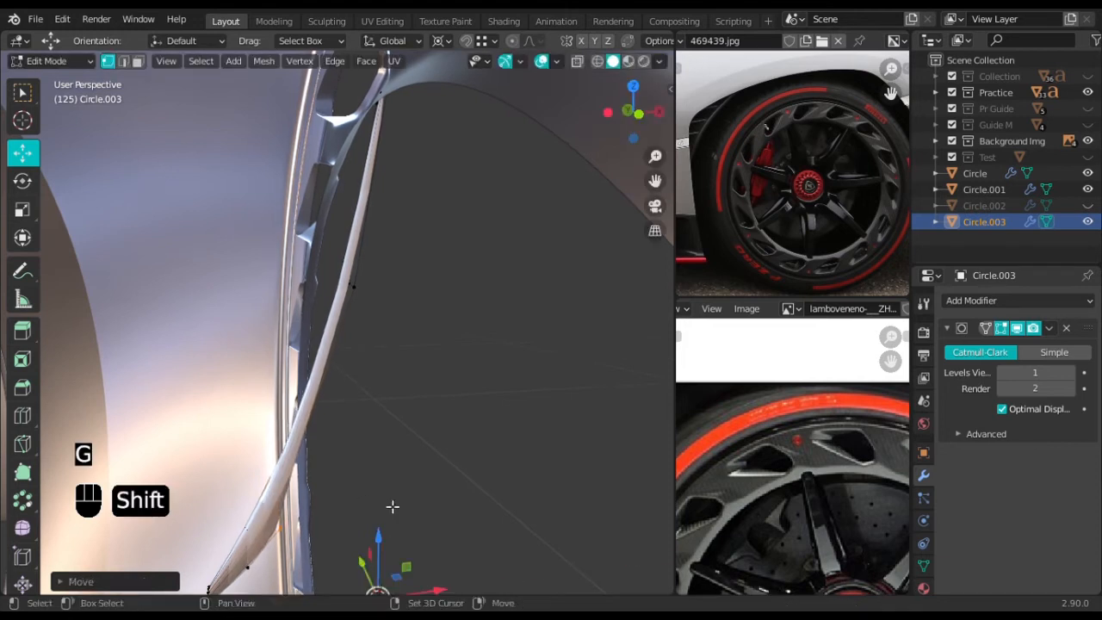
Cut an edge loop between the spoke's middle loop and the hub arc and move it outward along X
{"action": "key", "text": "ctrl+r"}
{"action": "left_click", "coordinate": [318, 433]}
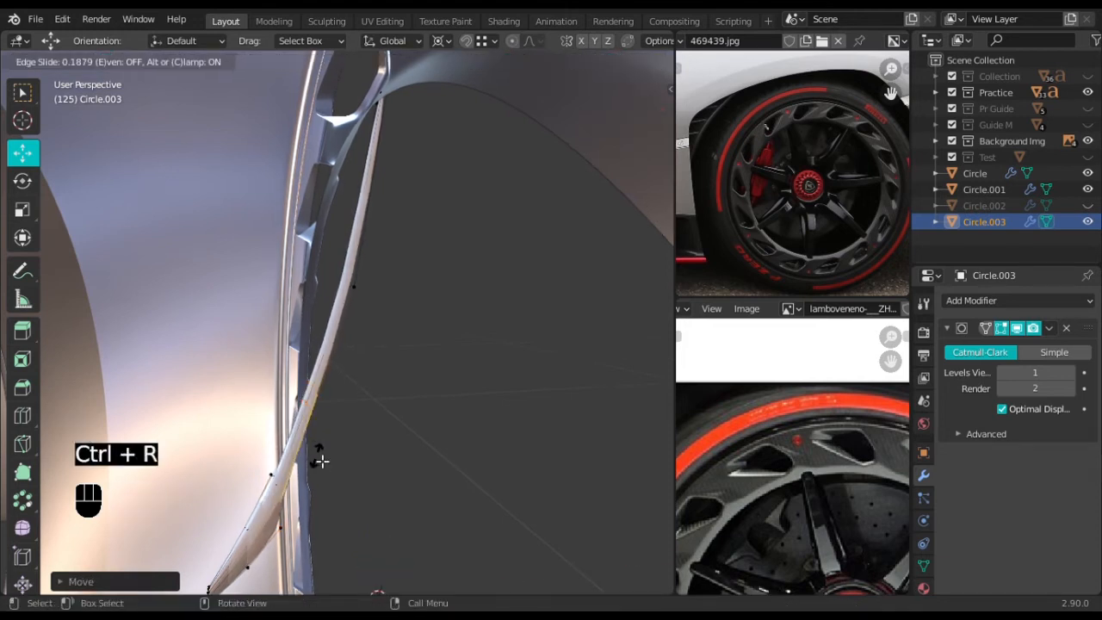
{"action": "left_click", "coordinate": [319, 461]}
{"action": "left_click_drag", "start_coordinate": [442, 591], "coordinate": [457, 592]}
{"action": "middle_click_drag", "start_coordinate": [482, 504], "coordinate": [284, 499]}
{"action": "middle_click_drag", "start_coordinate": [831, 536], "coordinate": [785, 416]}
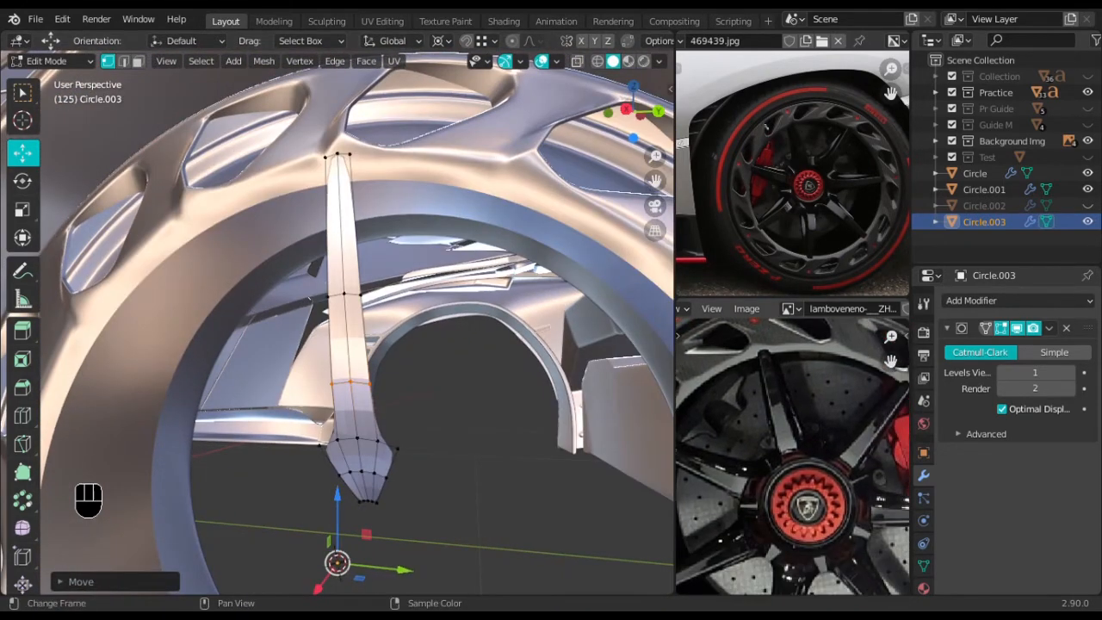
Select the spoke's outline along both sides, from the hub arc corners to the rim end, and extrude it inward along X
{"action": "middle_click_drag", "start_coordinate": [289, 432], "coordinate": [243, 431]}
{"action": "scroll", "coordinate": [242, 431], "scroll_direction": "down", "scroll_amount": 2}
{"action": "middle_click_drag", "start_coordinate": [331, 413], "coordinate": [392, 346]}
{"action": "key", "text": "KP_3"}
{"action": "scroll", "coordinate": [403, 405], "scroll_direction": "up", "scroll_amount": 3}
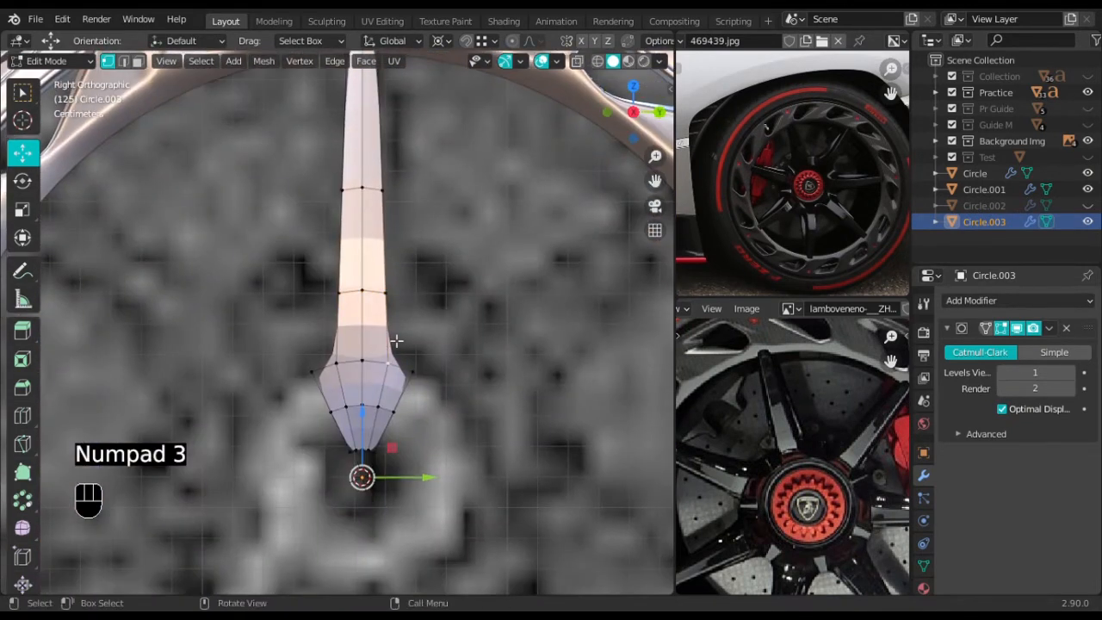
{"action": "key", "text": "shift"}
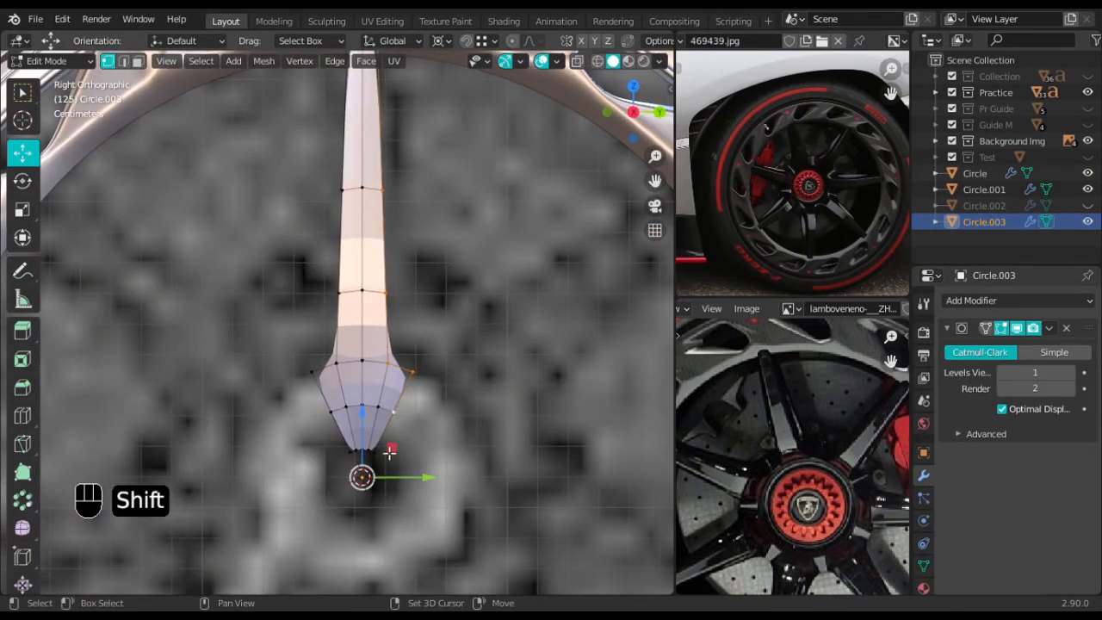
{"action": "scroll", "coordinate": [435, 420], "scroll_direction": "up", "scroll_amount": 2}
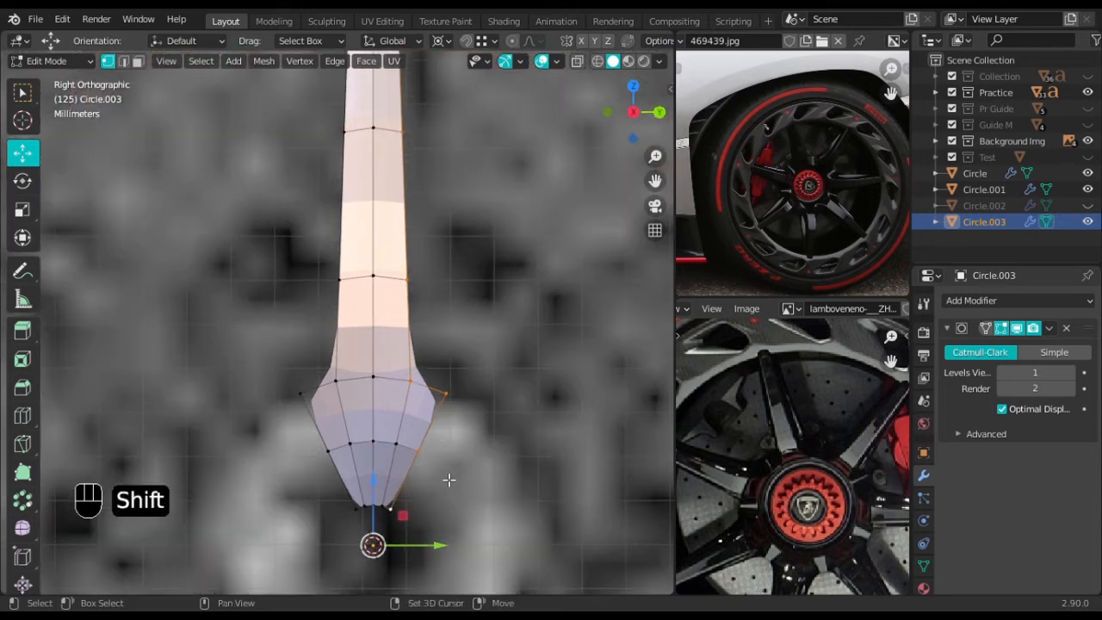
{"action": "middle_click_drag", "start_coordinate": [448, 480], "coordinate": [423, 364], "text": "shift"}
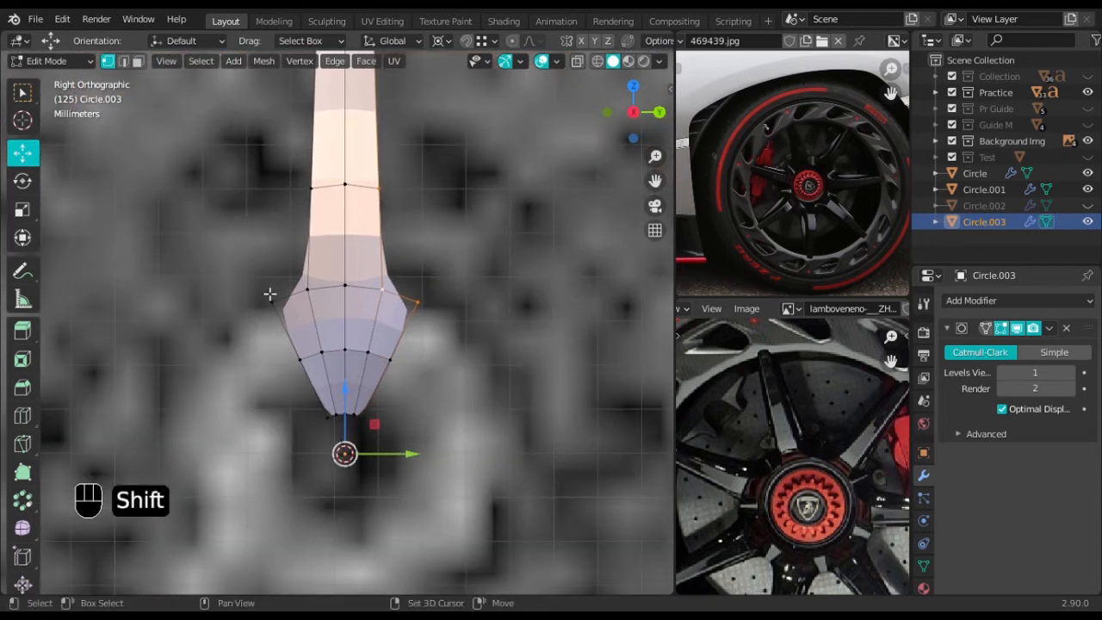
{"action": "double_click", "coordinate": [308, 282], "text": "shift"}
{"action": "scroll", "coordinate": [377, 256], "scroll_direction": "down", "scroll_amount": 2}
{"action": "middle_click_drag", "start_coordinate": [377, 256], "coordinate": [417, 529], "text": "shift"}
{"action": "scroll", "coordinate": [399, 381], "scroll_direction": "down", "scroll_amount": 1}
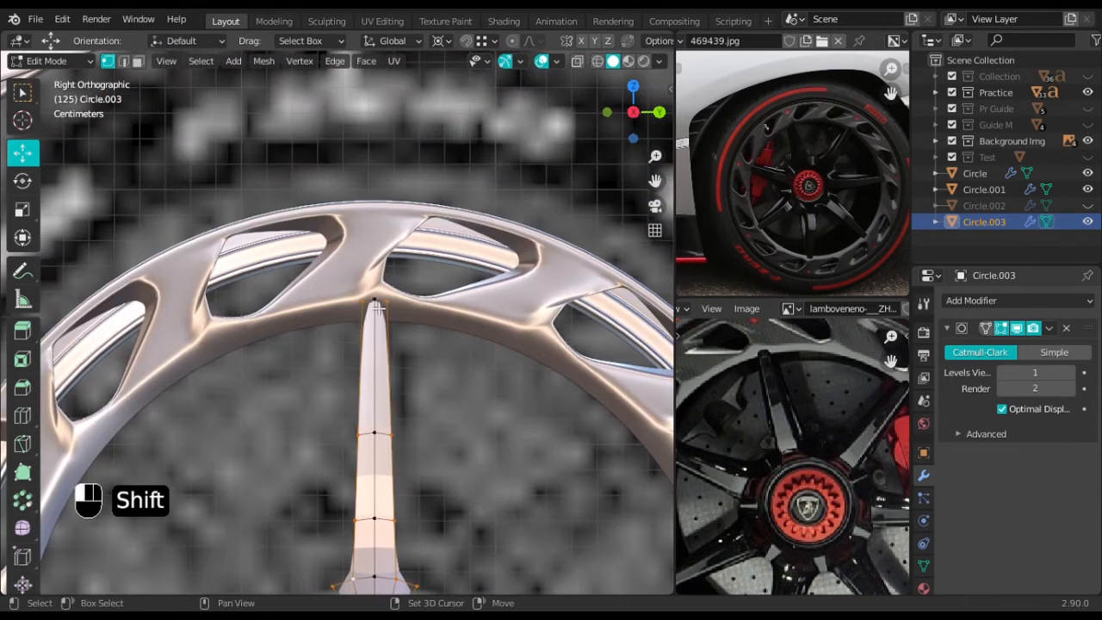
{"action": "scroll", "coordinate": [450, 332], "scroll_direction": "down", "scroll_amount": 4}
{"action": "middle_click_drag", "start_coordinate": [445, 445], "coordinate": [430, 421]}
{"action": "key", "text": "g"}
{"action": "key", "text": "x"}
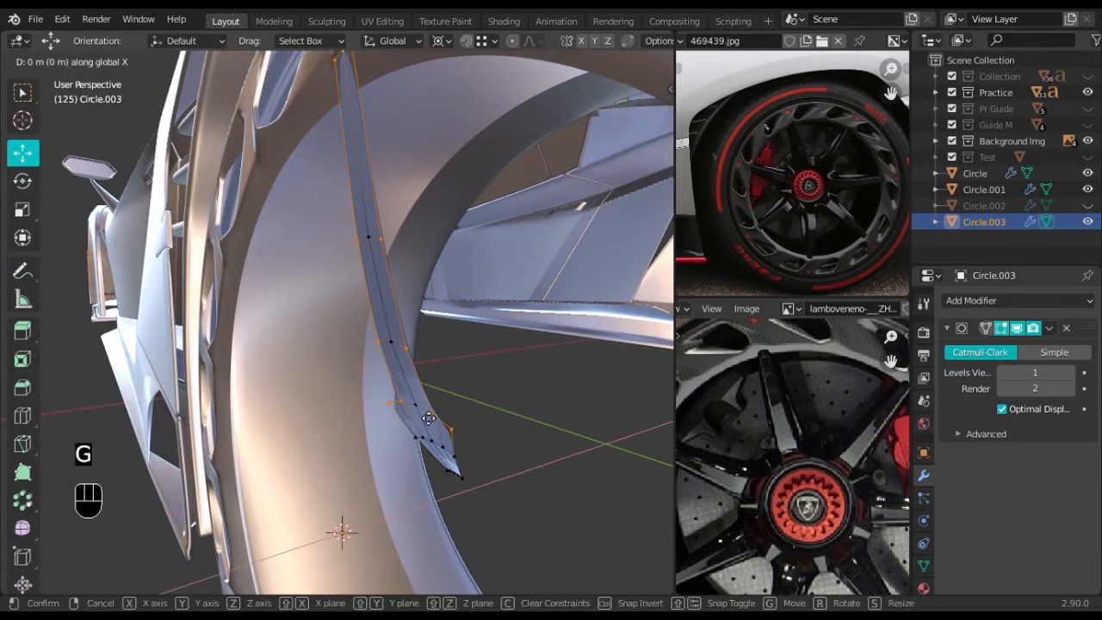
{"action": "right_click", "coordinate": [428, 416]}
{"action": "key", "text": "e"}
{"action": "key", "text": "shift"}
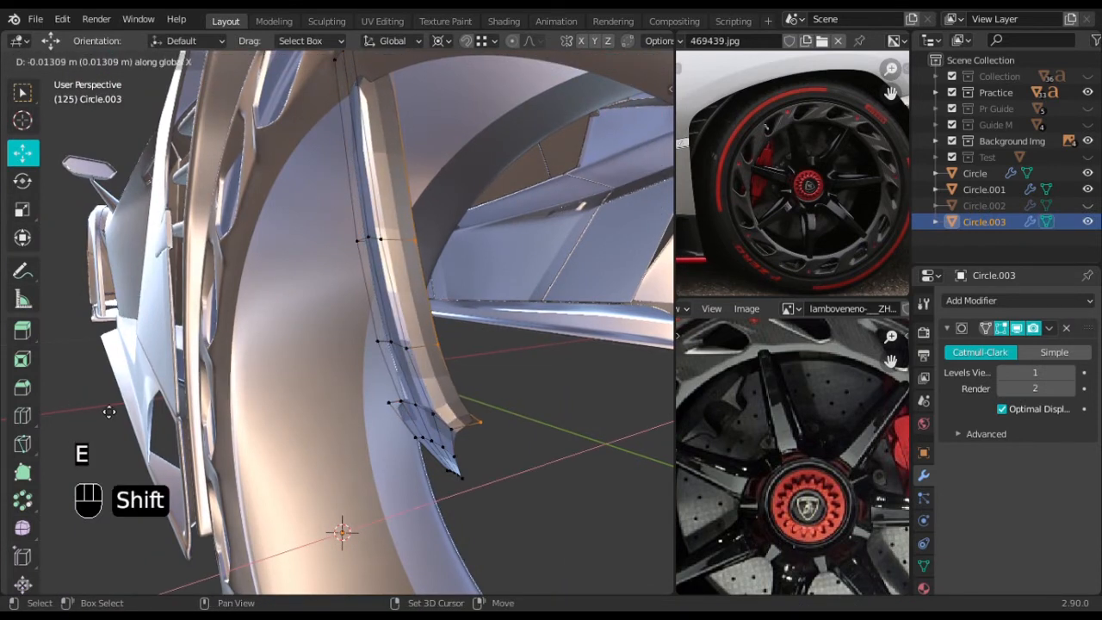
{"action": "left_click", "coordinate": [646, 460]}
Display the spoke in wireframe from the right view
{"action": "middle_click_drag", "start_coordinate": [543, 406], "coordinate": [490, 484], "text": "shift"}
{"action": "scroll", "coordinate": [464, 409], "scroll_direction": "up", "scroll_amount": 3}
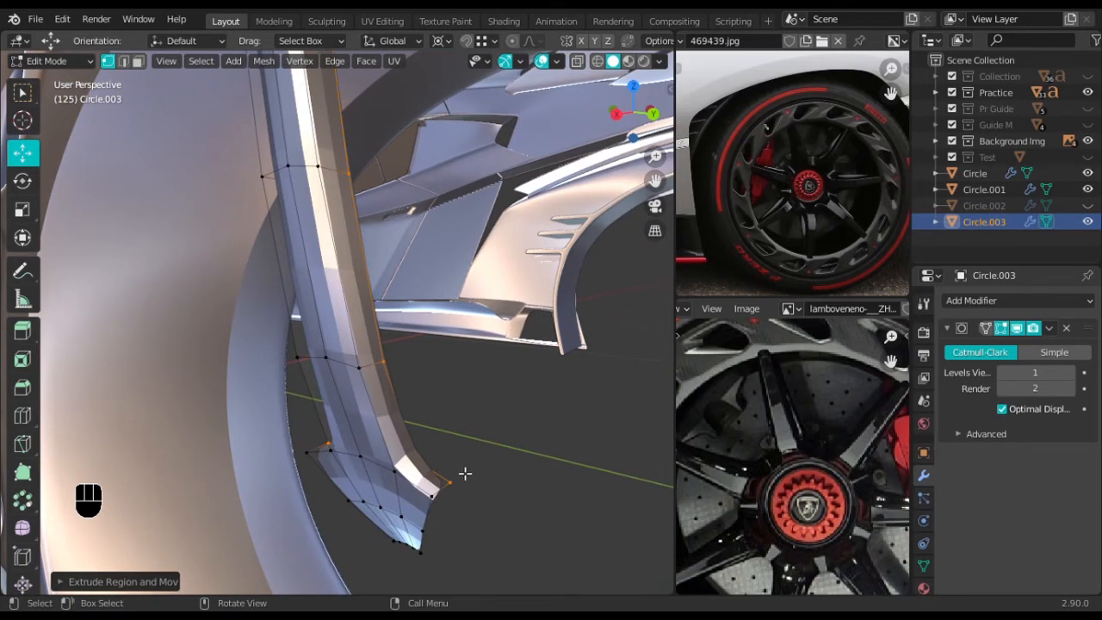
{"action": "key", "text": "KP_3"}
{"action": "key", "text": "shift+z"}
Select the extruded side vertices at the hub end of both outline sides and scale them up uniformly from the wheel centre
{"action": "middle_click_drag", "start_coordinate": [457, 484], "coordinate": [268, 495], "text": "shift"}
{"action": "left_click", "coordinate": [459, 400]}
{"action": "left_click", "coordinate": [430, 358], "text": "ctrl"}
{"action": "middle_click_drag", "start_coordinate": [470, 448], "coordinate": [441, 410]}
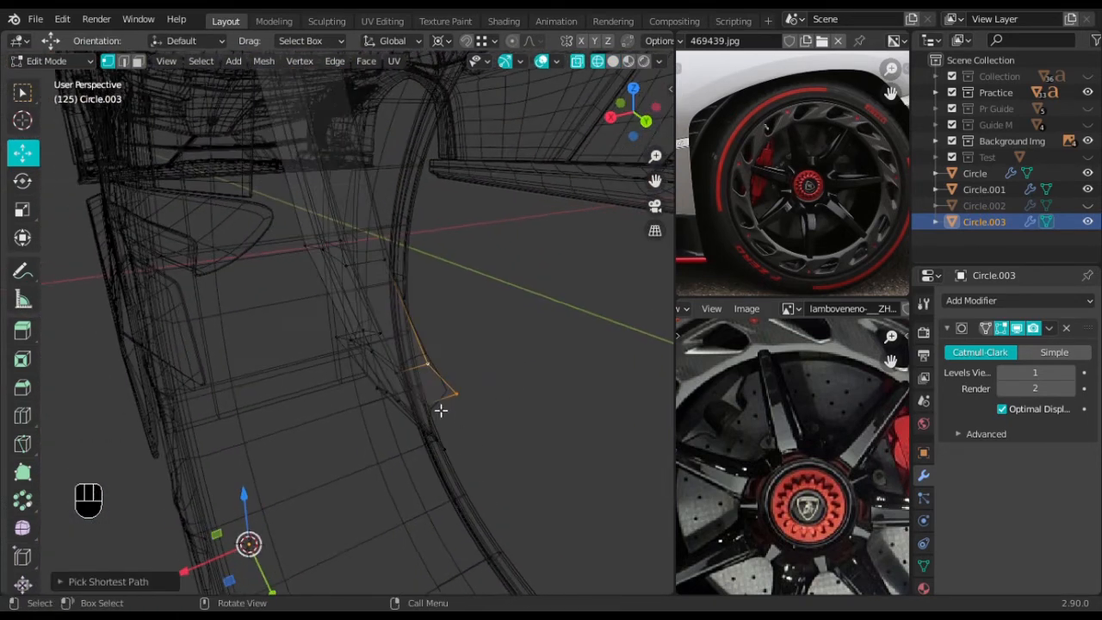
{"action": "key", "text": "KP_3"}
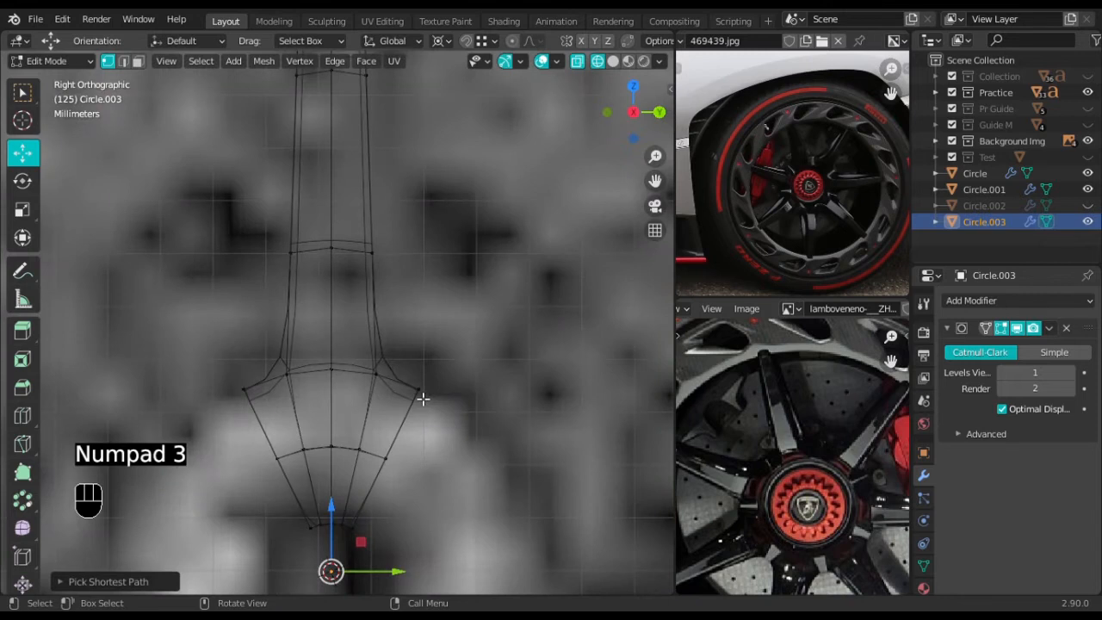
{"action": "key", "text": "g"}
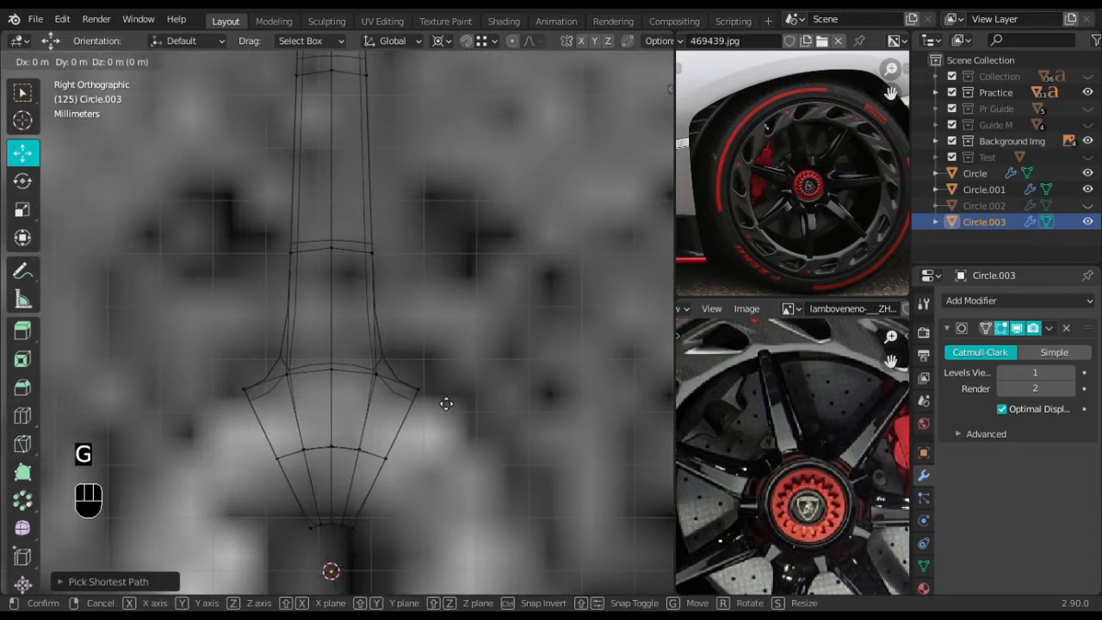
{"action": "right_click", "coordinate": [445, 403]}
{"action": "middle_click_drag", "start_coordinate": [341, 396], "coordinate": [405, 445]}
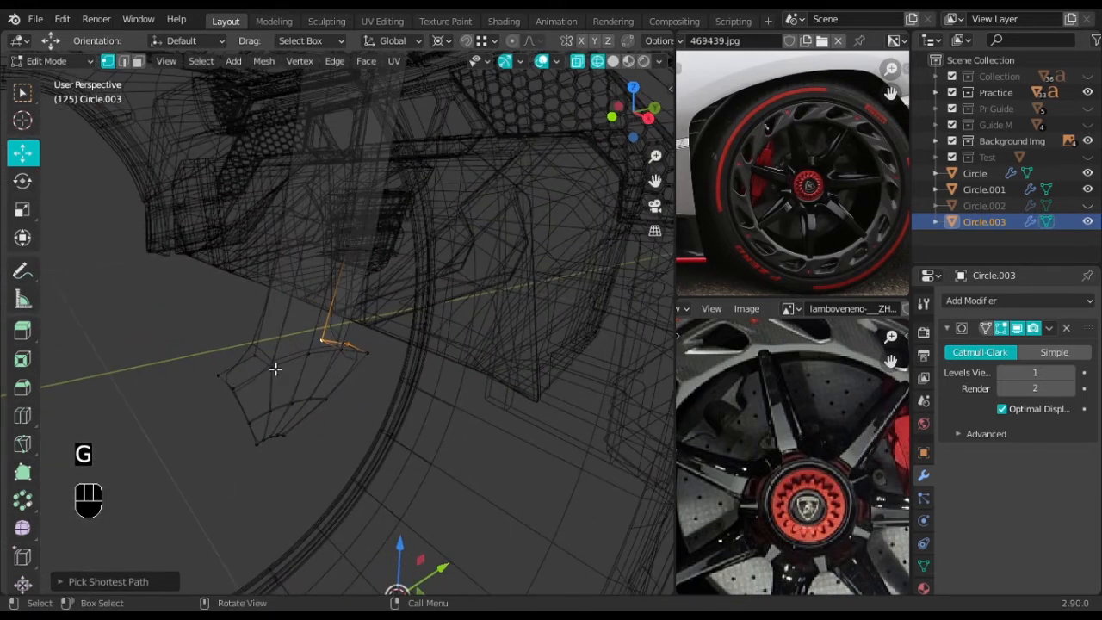
{"action": "left_click", "coordinate": [225, 378], "text": "shift"}
{"action": "key", "text": "KP_3"}
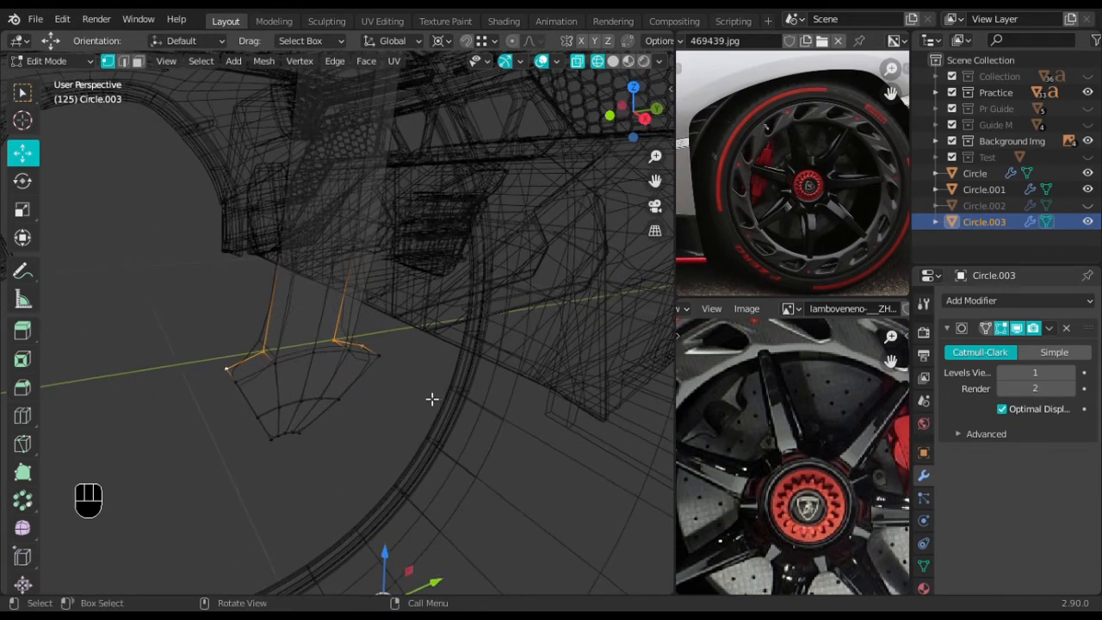
{"action": "key", "text": "s"}
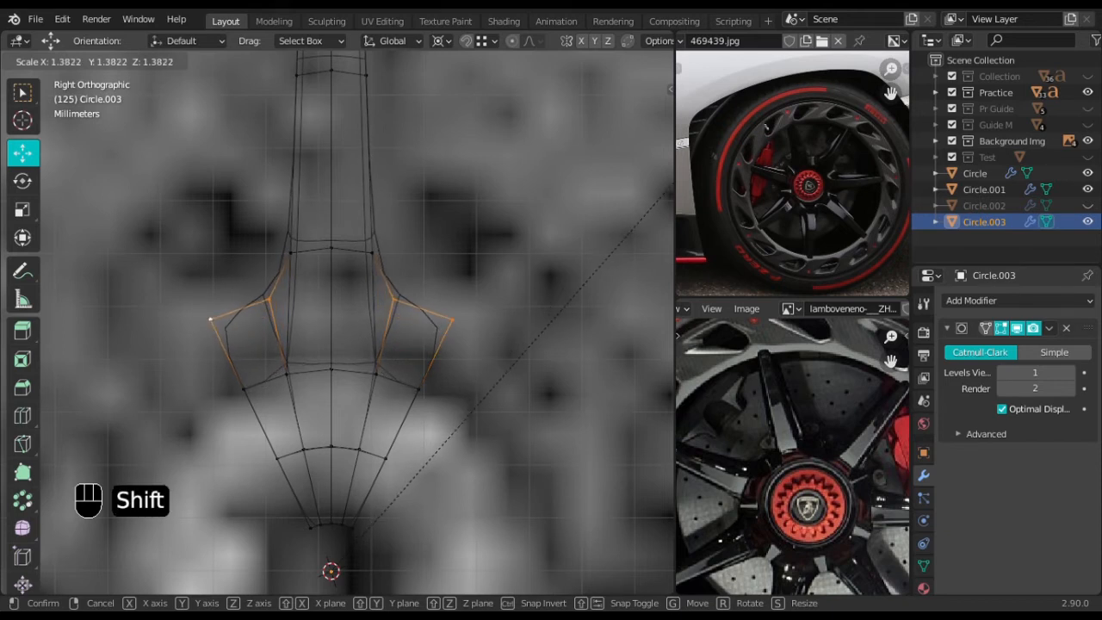
{"action": "left_click", "coordinate": [244, 582]}
Slide the paired side vertices of the loop above the hub section along the spoke's edges
{"action": "middle_click_drag", "start_coordinate": [600, 297], "coordinate": [201, 425], "text": "shift"}
{"action": "left_click", "coordinate": [216, 415], "text": "shift"}
{"action": "key", "text": "shift+z"}
{"action": "key", "text": "g"}
{"action": "key", "text": "g"}
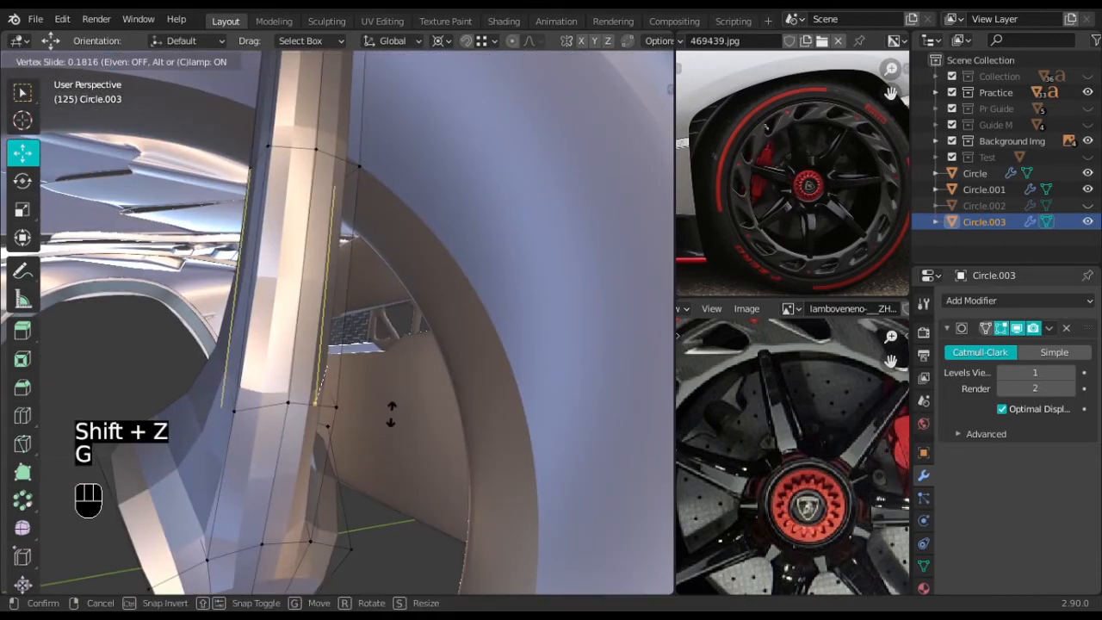
{"action": "left_click", "coordinate": [383, 392]}
{"action": "middle_click_drag", "start_coordinate": [212, 417], "coordinate": [324, 419], "text": "shift"}
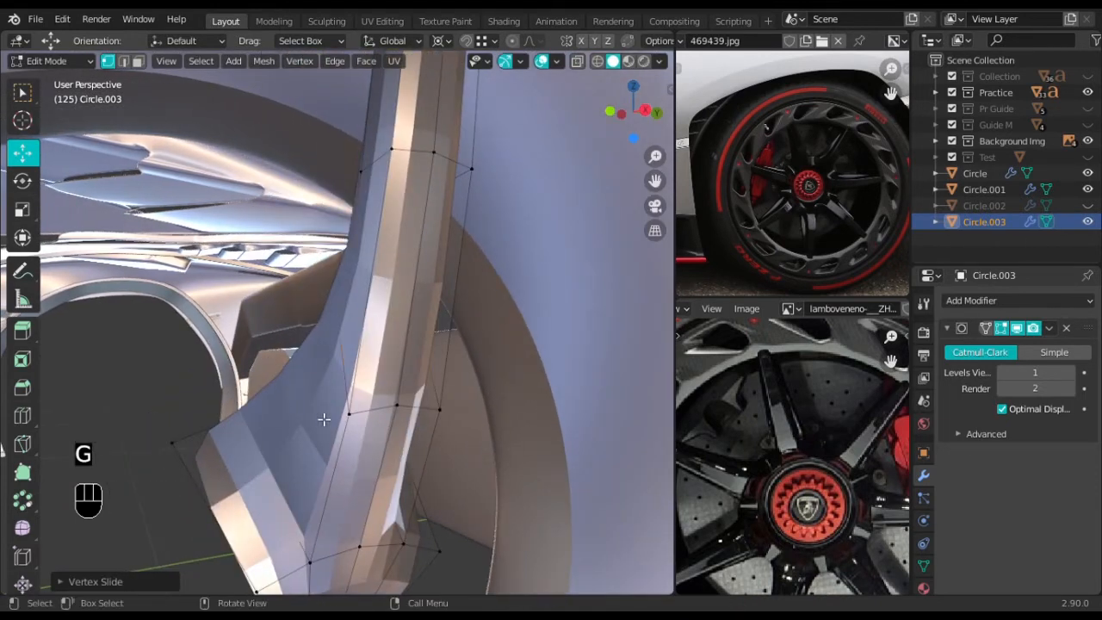
{"action": "left_click", "coordinate": [450, 411], "text": "shift"}
{"action": "key", "text": "g"}
{"action": "key", "text": "g"}
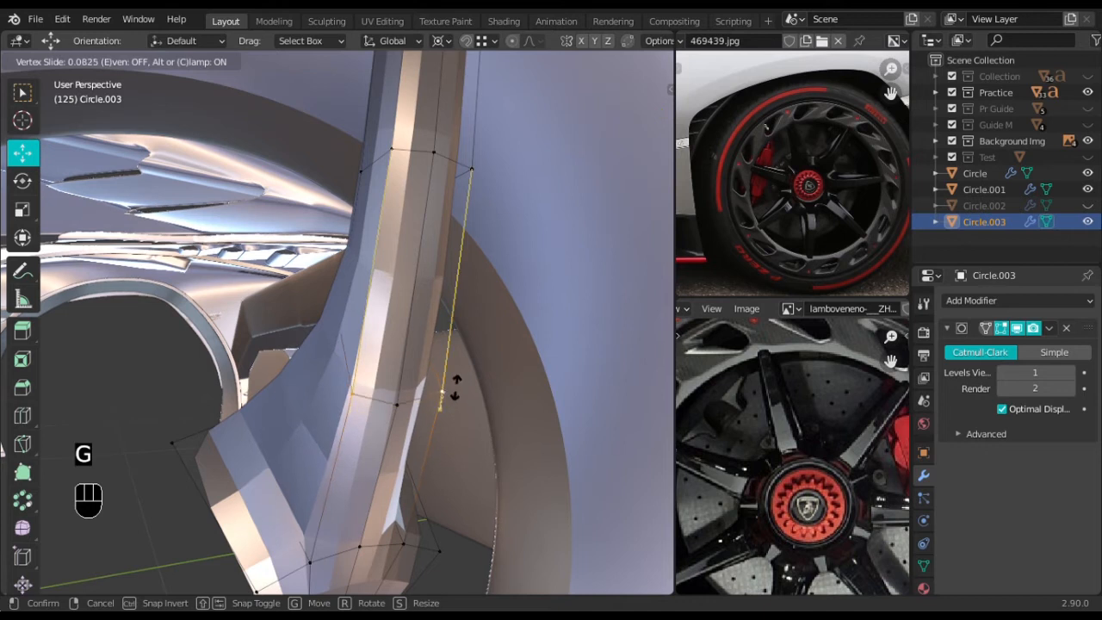
{"action": "left_click", "coordinate": [460, 374]}
Select the rear side vertices just above the hub section and scale them wider along Y
{"action": "middle_click_drag", "start_coordinate": [353, 376], "coordinate": [401, 393]}
{"action": "middle_click_drag", "start_coordinate": [354, 338], "coordinate": [407, 332]}
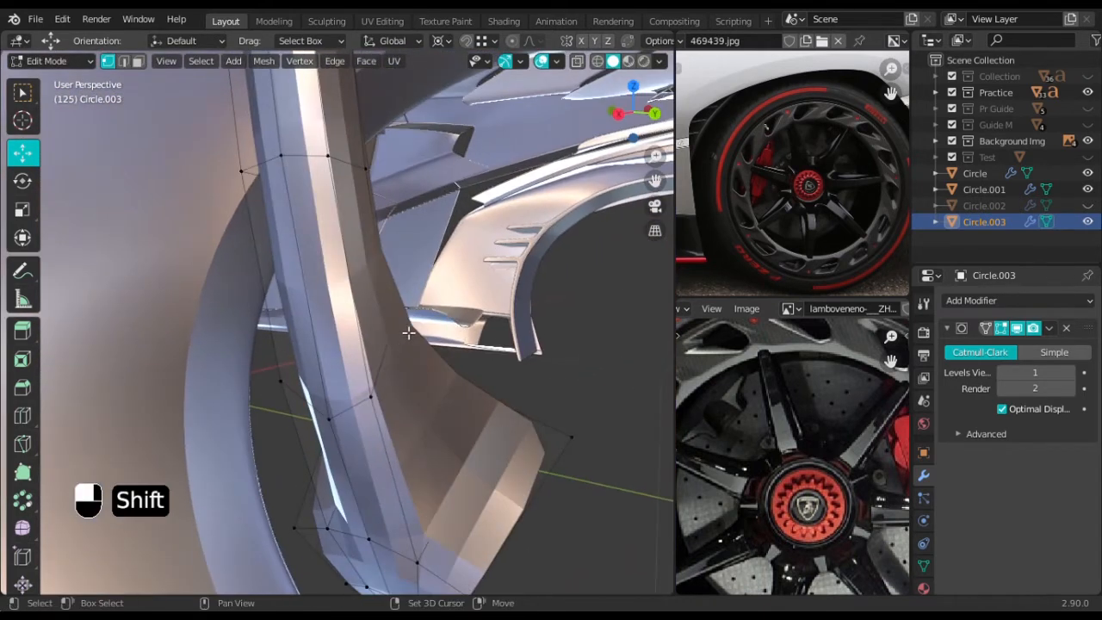
{"action": "key", "text": "KP_3"}
{"action": "key", "text": "shift+z"}
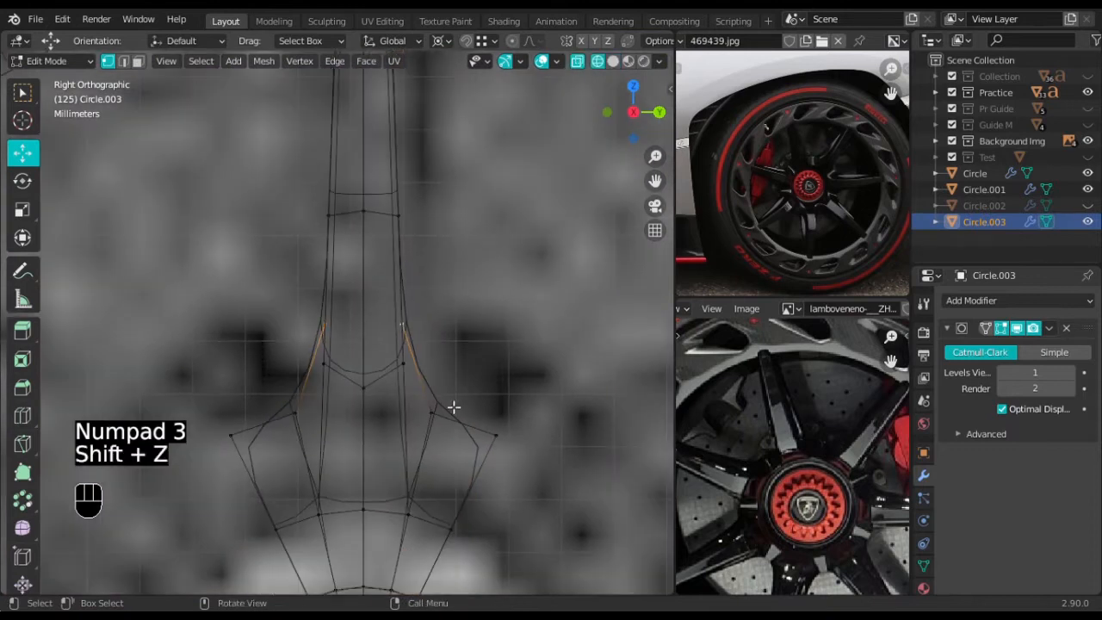
{"action": "key", "text": "s"}
{"action": "key", "text": "shift"}
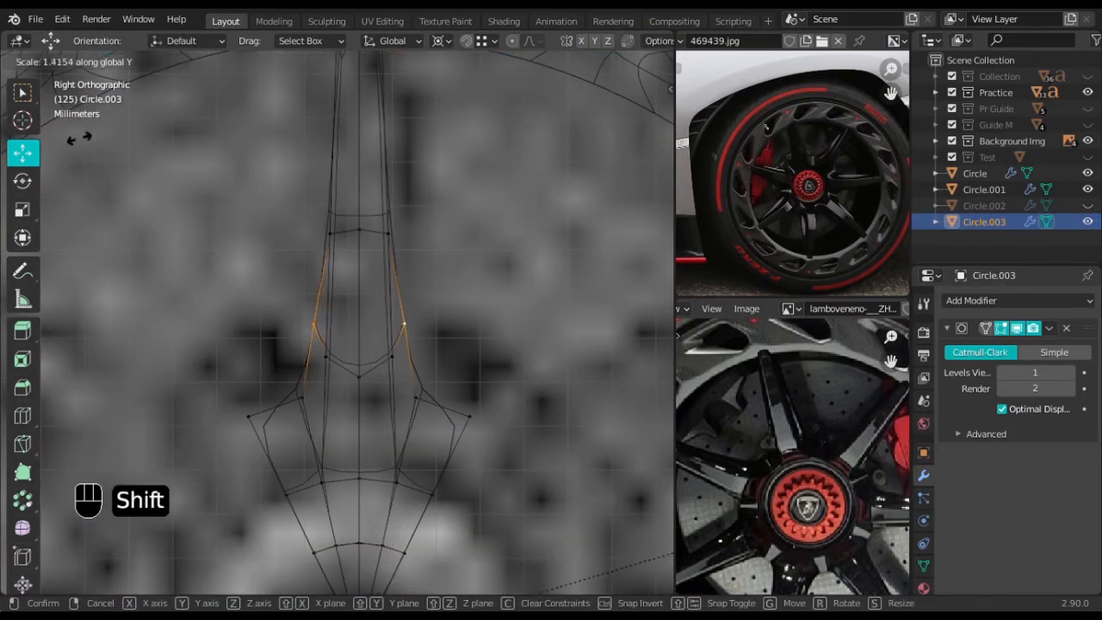
{"action": "left_click", "coordinate": [192, 113]}
Select the rear side vertices of the spoke's middle loop and scale them wider along Y in two passes
{"action": "middle_click_drag", "start_coordinate": [270, 224], "coordinate": [284, 248]}
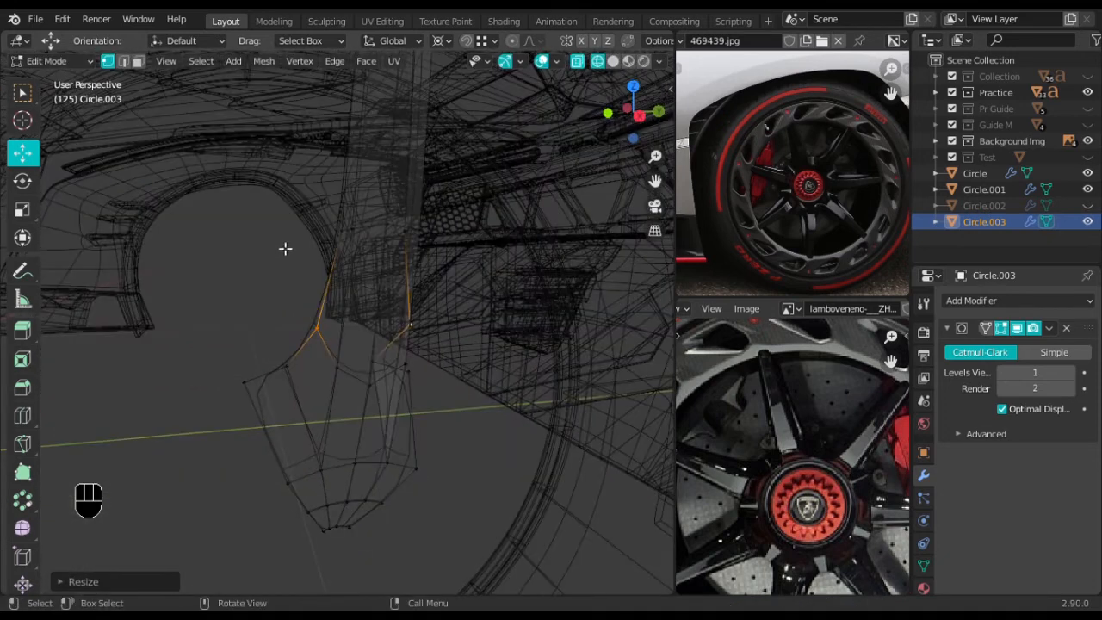
{"action": "left_click", "coordinate": [337, 238]}
{"action": "left_click", "coordinate": [407, 238], "text": "shift"}
{"action": "middle_click_drag", "start_coordinate": [496, 277], "coordinate": [444, 277]}
{"action": "key", "text": "ctrl+z"}
{"action": "key", "text": "shift+z"}
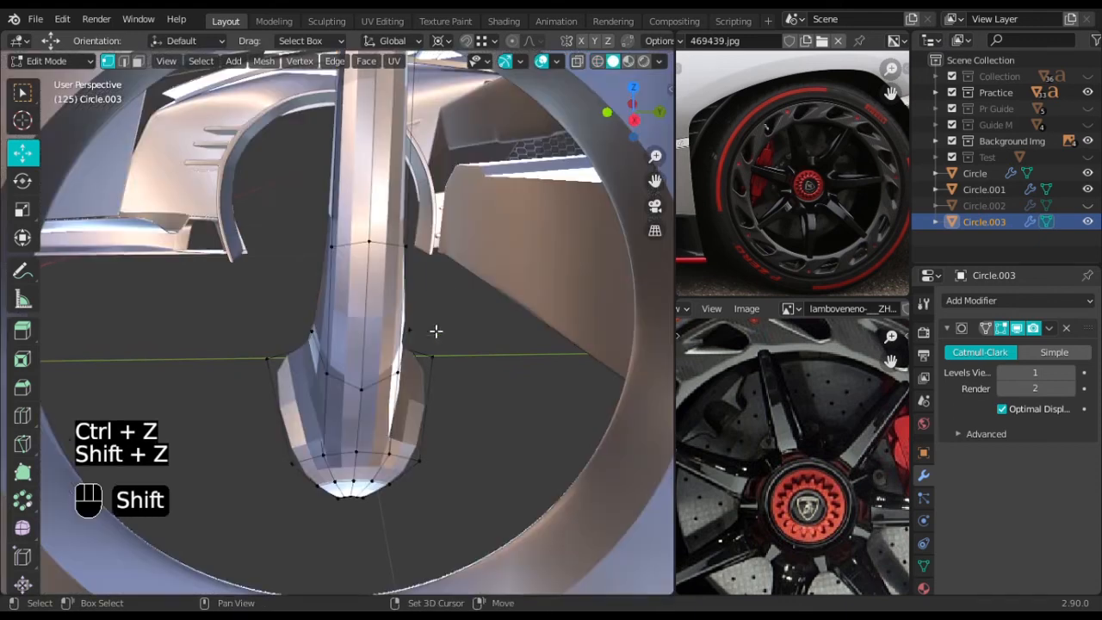
{"action": "middle_click_drag", "start_coordinate": [436, 327], "coordinate": [413, 327]}
{"action": "key", "text": "KP_3"}
{"action": "key", "text": "s"}
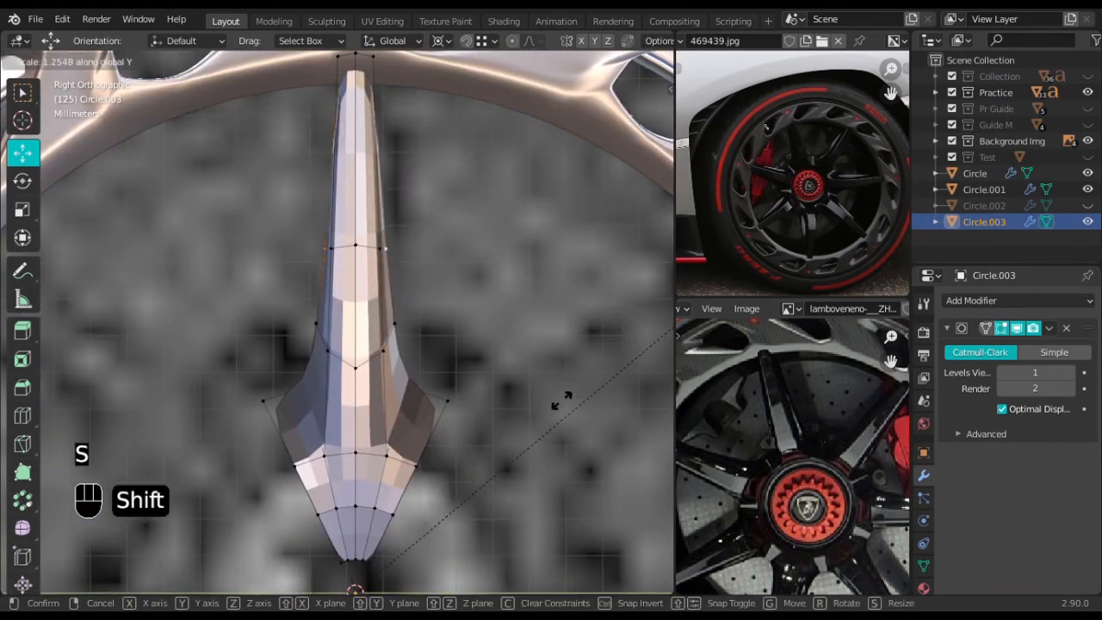
{"action": "left_click", "coordinate": [357, 133]}
{"action": "key", "text": "s"}
{"action": "key", "text": "y"}
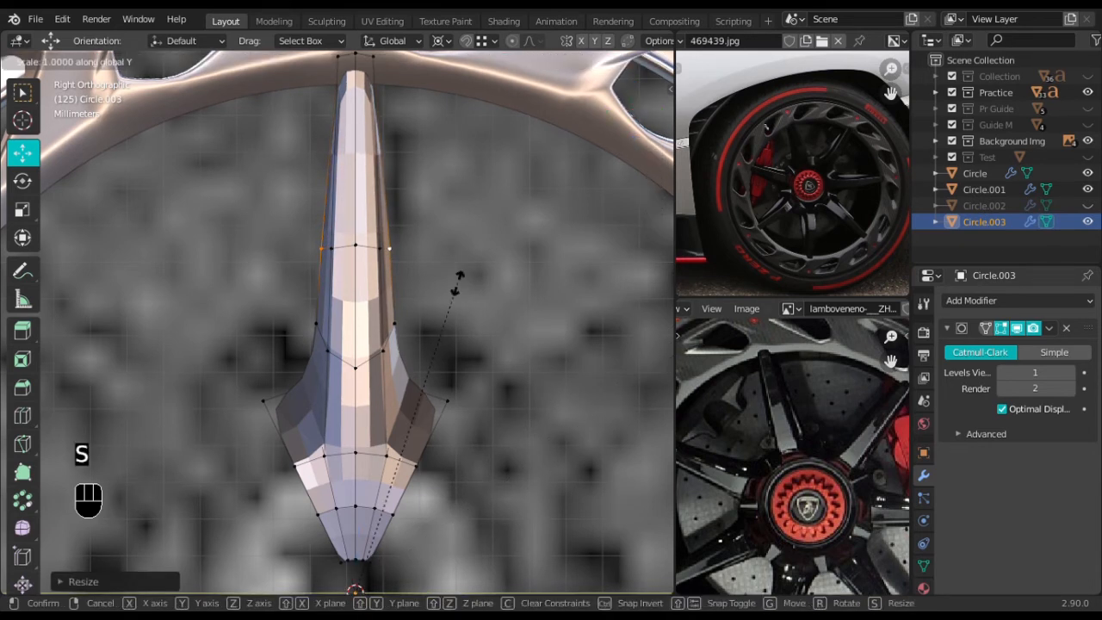
{"action": "left_click", "coordinate": [317, 443]}
Select the rear corner vertices at the spoke's rim end and scale them wider along Y
{"action": "middle_click_drag", "start_coordinate": [441, 177], "coordinate": [408, 403], "text": "shift"}
{"action": "middle_click_drag", "start_coordinate": [355, 303], "coordinate": [398, 334]}
{"action": "scroll", "coordinate": [413, 348], "scroll_direction": "up", "scroll_amount": 4}
{"action": "key", "text": "shift+z"}
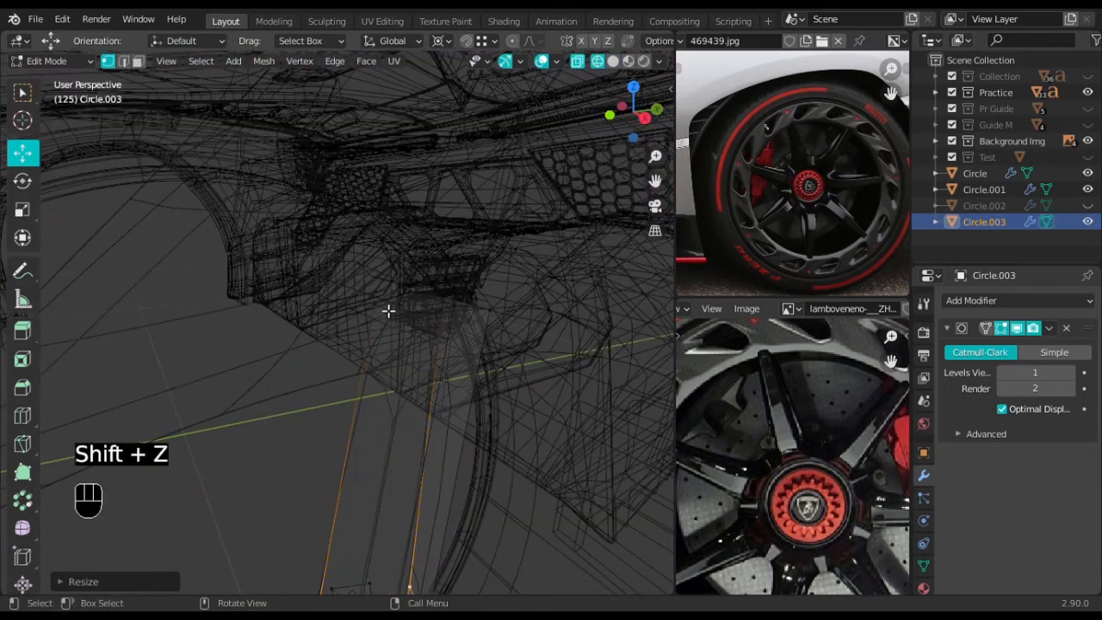
{"action": "left_click", "coordinate": [398, 303]}
{"action": "left_click", "coordinate": [467, 320], "text": "ctrl"}
{"action": "middle_click_drag", "start_coordinate": [467, 319], "coordinate": [427, 340]}
{"action": "key", "text": "KP_3"}
{"action": "key", "text": "s"}
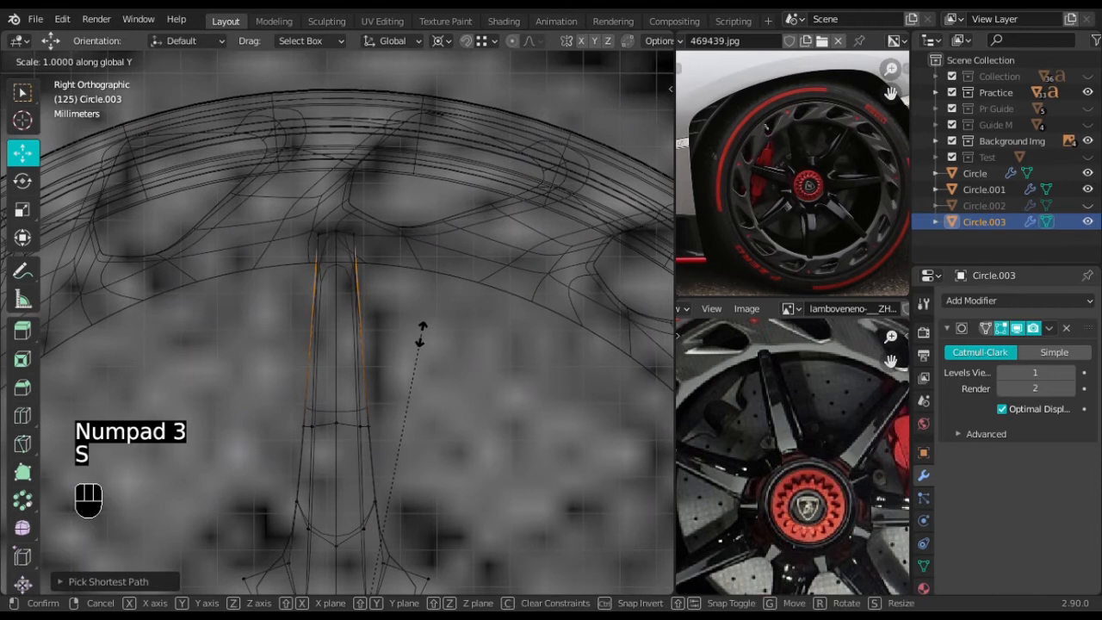
{"action": "key", "text": "shift"}
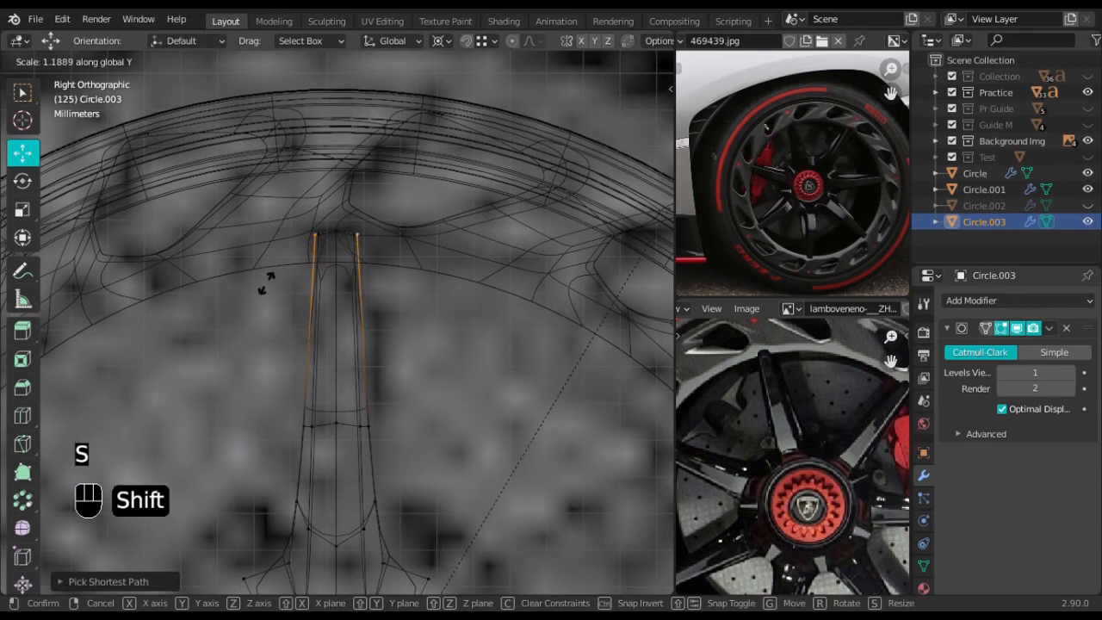
{"action": "left_click", "coordinate": [567, 402]}
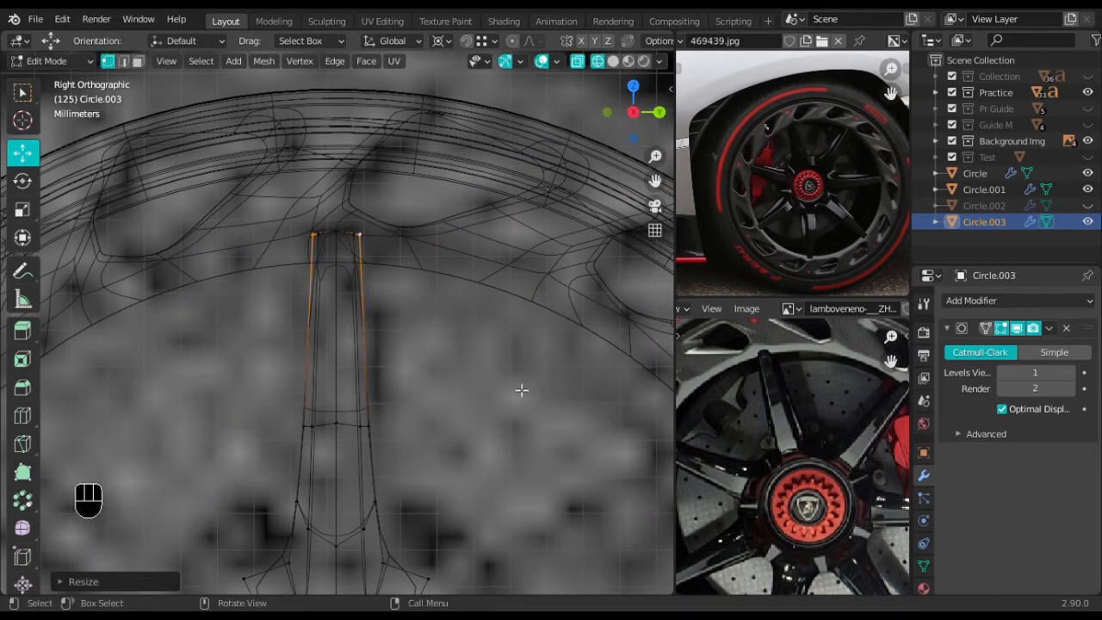
Set the subdivision modifier's viewport level to 2 and shade the spoke smooth
{"action": "scroll", "coordinate": [455, 459], "scroll_direction": "down", "scroll_amount": 3}
{"action": "key", "text": "shift+z"}
{"action": "middle_click_drag", "start_coordinate": [368, 490], "coordinate": [407, 379], "text": "shift"}
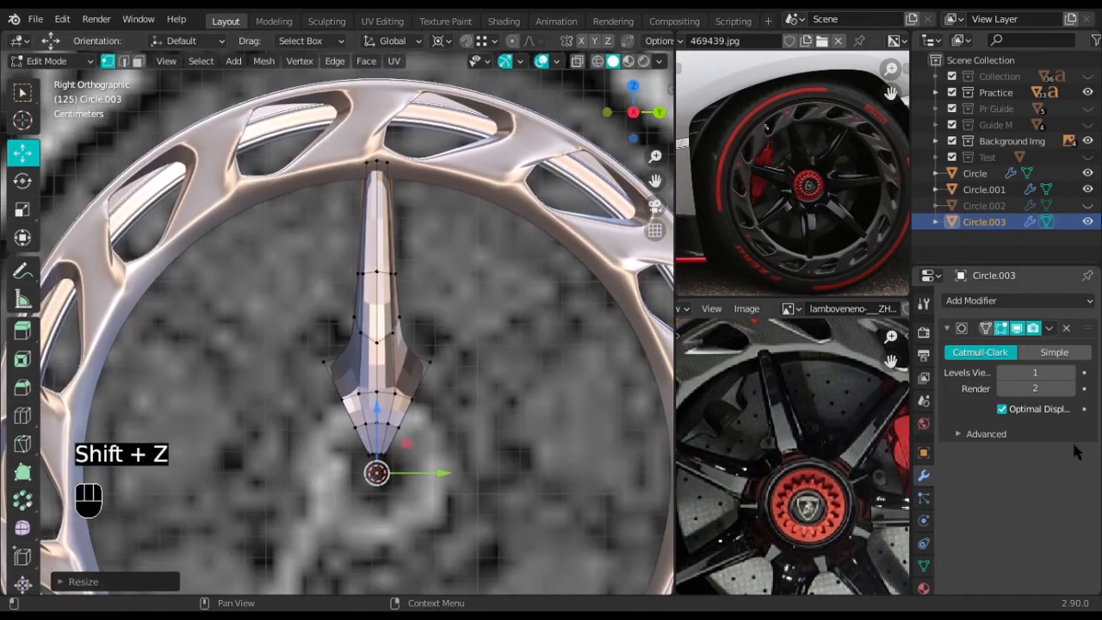
{"action": "left_click", "coordinate": [1070, 372]}
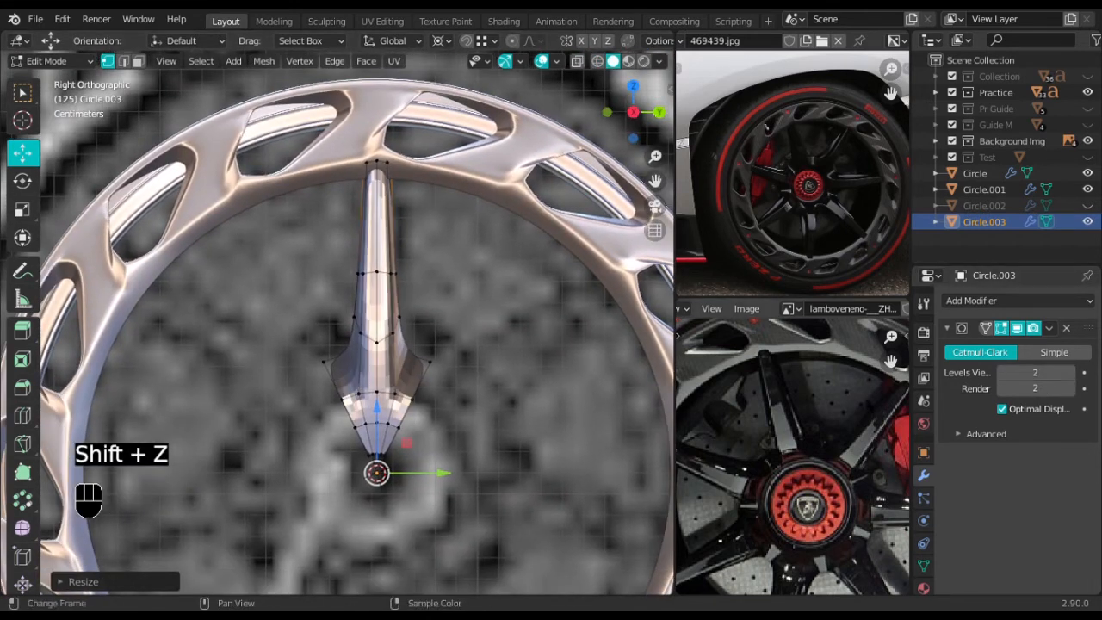
{"action": "key", "text": "Tab"}
{"action": "right_click", "coordinate": [379, 332]}
{"action": "left_click", "coordinate": [388, 330]}
{"action": "scroll", "coordinate": [433, 365], "scroll_direction": "up", "scroll_amount": 4}
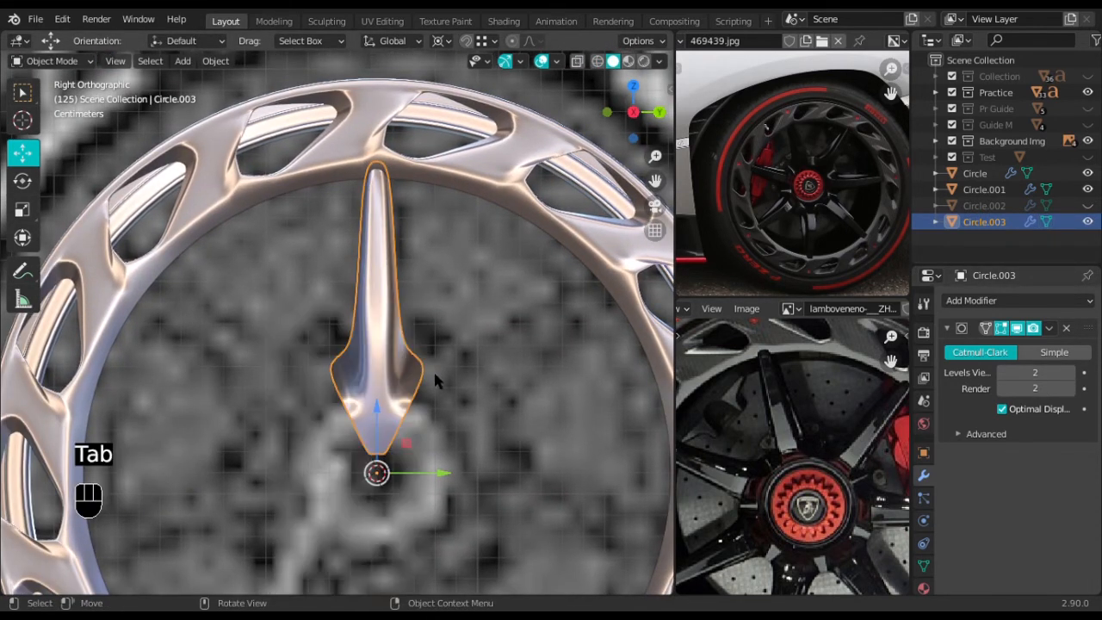
Cut an edge loop through the spoke's side faces and slide it evenly close to the hub arc and front edges
{"action": "key", "text": "Tab"}
{"action": "scroll", "coordinate": [437, 401], "scroll_direction": "up", "scroll_amount": 2}
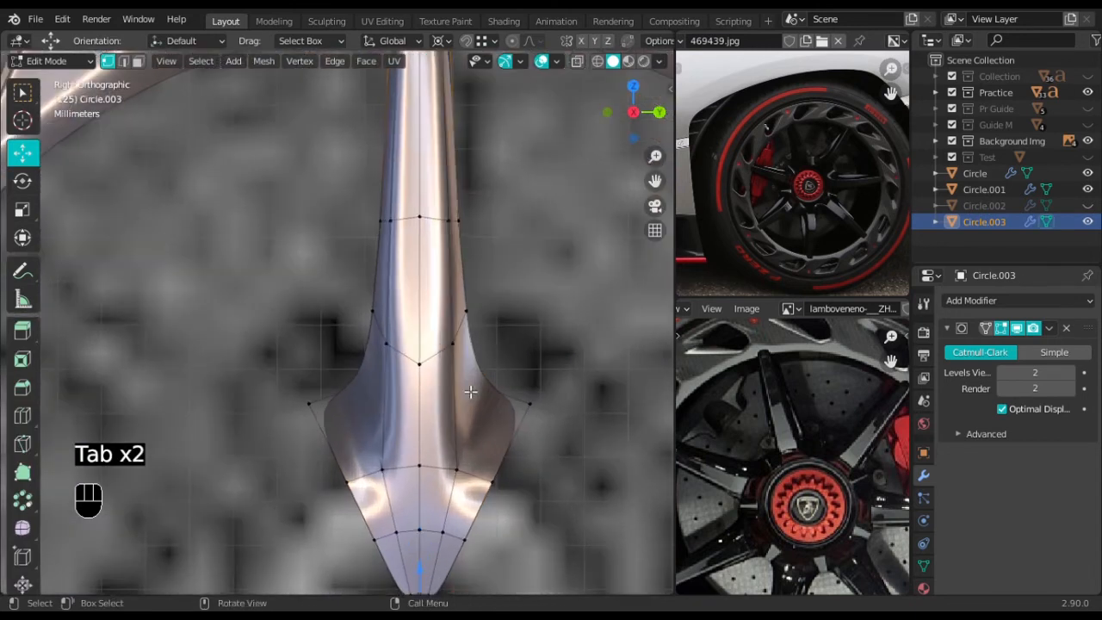
{"action": "middle_click_drag", "start_coordinate": [473, 388], "coordinate": [457, 440], "text": "shift"}
{"action": "key", "text": "ctrl+r"}
{"action": "left_click", "coordinate": [479, 435]}
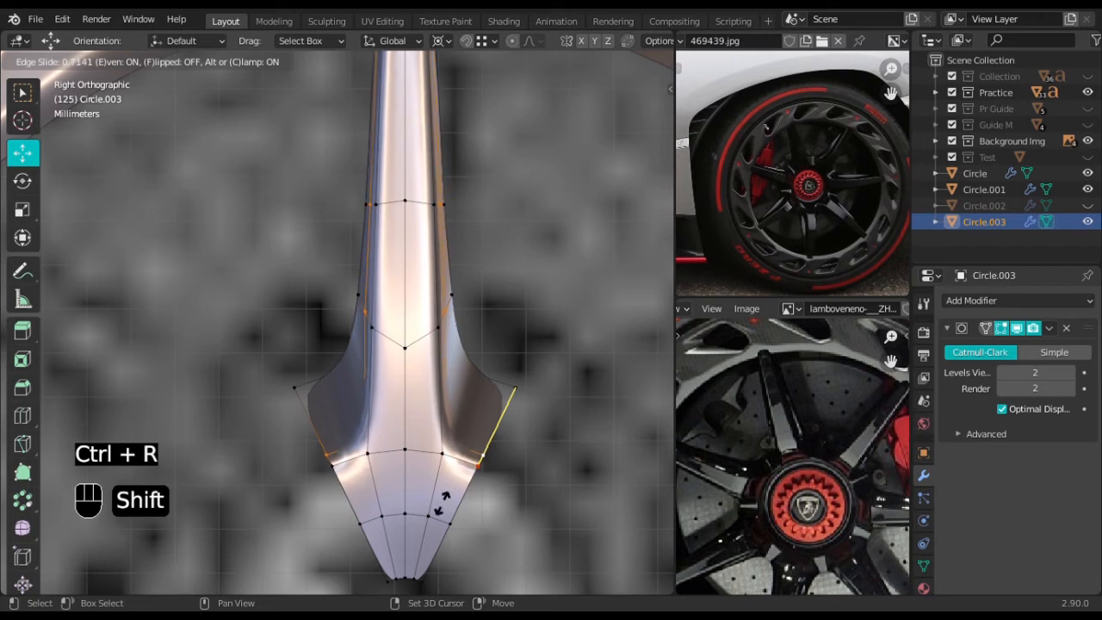
{"action": "left_click", "coordinate": [409, 559]}
Edge-slide the flared rear corners of the hub section slightly and return to the right view
{"action": "middle_click_drag", "start_coordinate": [484, 474], "coordinate": [323, 470]}
{"action": "middle_click_drag", "start_coordinate": [527, 508], "coordinate": [471, 448], "text": "shift"}
{"action": "mouse_move", "coordinate": [471, 447]}
{"action": "middle_mouse_down"}
{"action": "mouse_move", "coordinate": [460, 447]}
{"action": "mouse_move", "coordinate": [665, 342]}
{"action": "mouse_move", "coordinate": [596, 393]}
{"action": "mouse_move", "coordinate": [389, 373]}
{"action": "mouse_move", "coordinate": [322, 347]}
{"action": "mouse_move", "coordinate": [430, 336]}
{"action": "mouse_move", "coordinate": [303, 241]}
{"action": "mouse_move", "coordinate": [382, 419]}
{"action": "middle_mouse_up"}
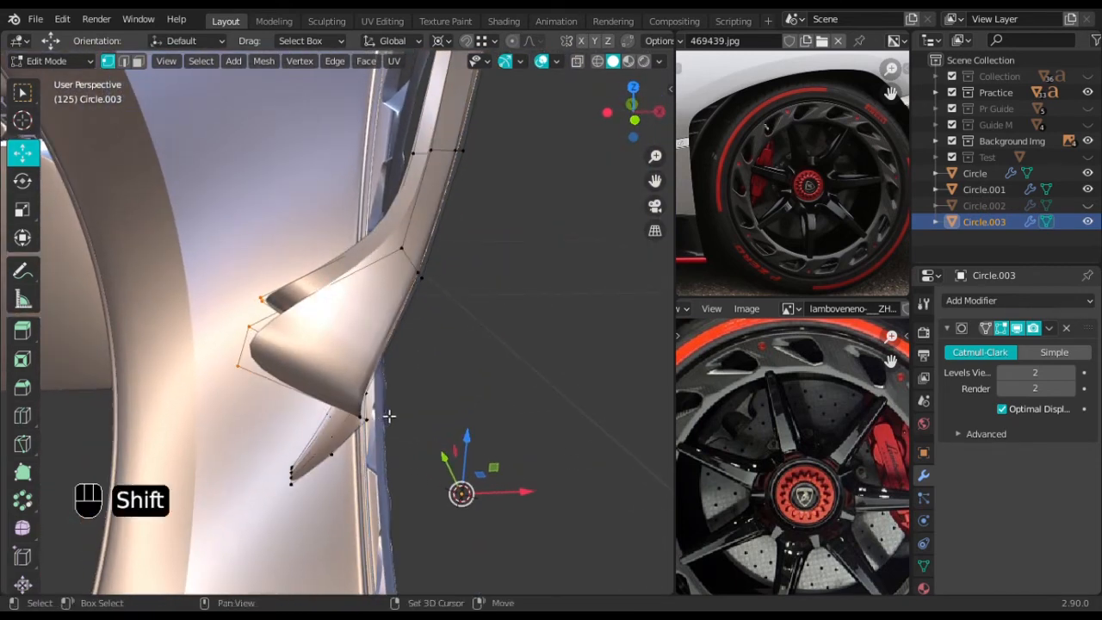
{"action": "key", "text": "shift+z"}
{"action": "key", "text": "shift+z"}
{"action": "key", "text": "g"}
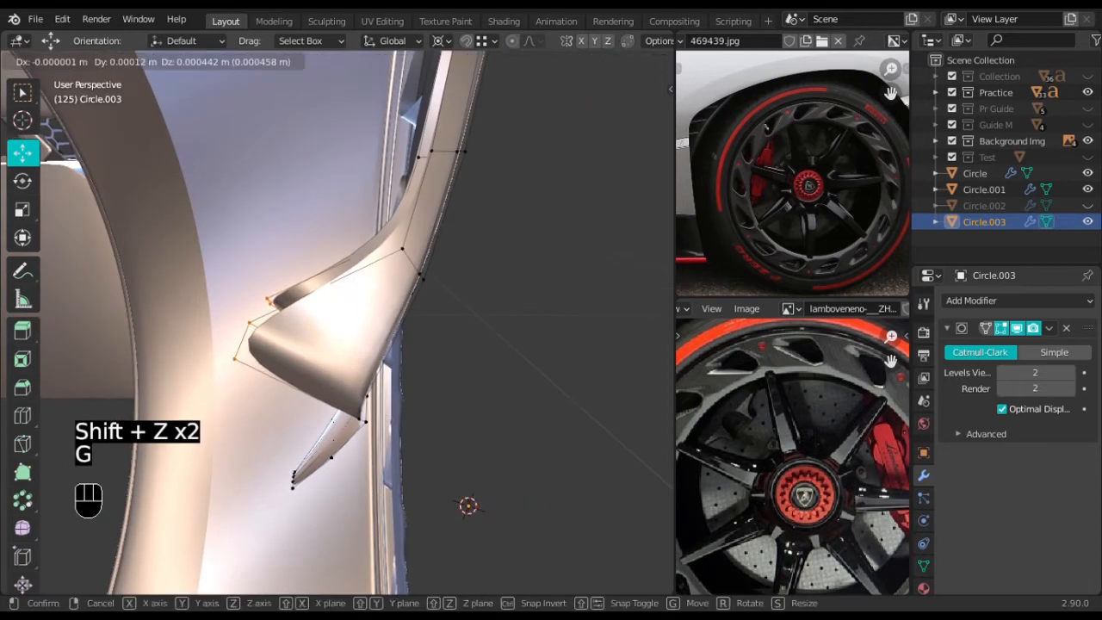
{"action": "key", "text": "g"}
{"action": "left_click", "coordinate": [396, 406]}
{"action": "key", "text": "KP_3"}
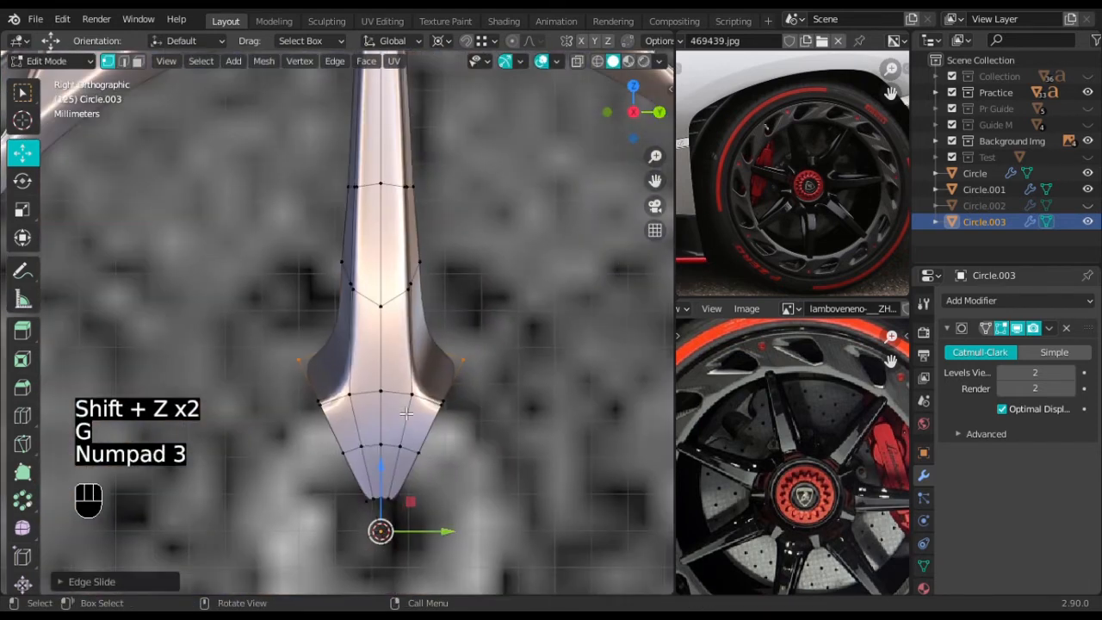
{"action": "key", "text": "s"}
{"action": "key", "text": "z"}
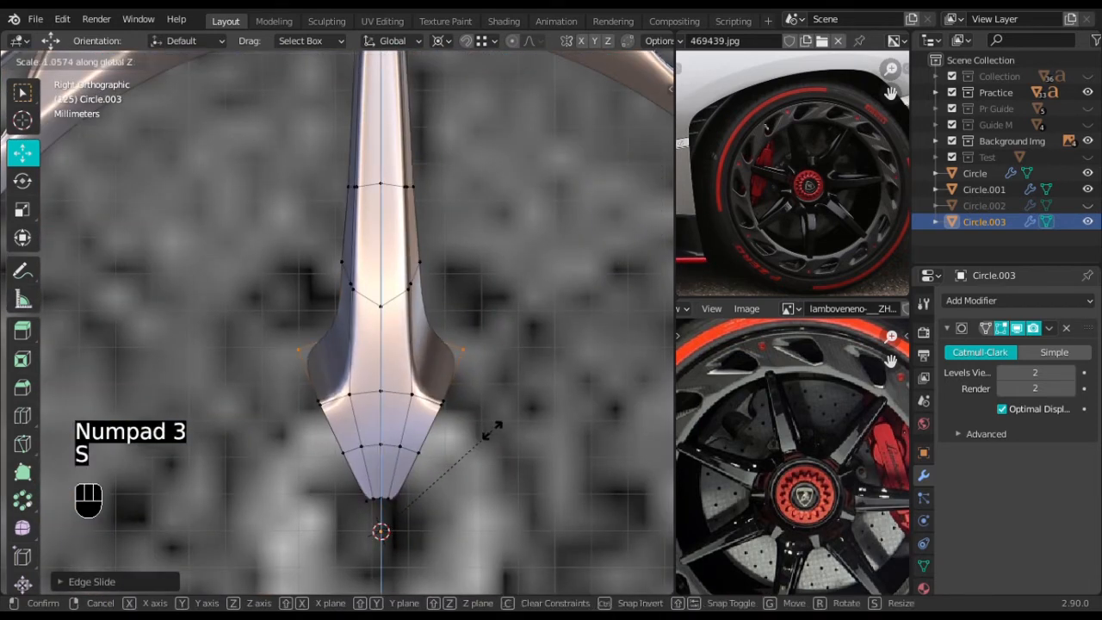
{"action": "left_click", "coordinate": [501, 432]}
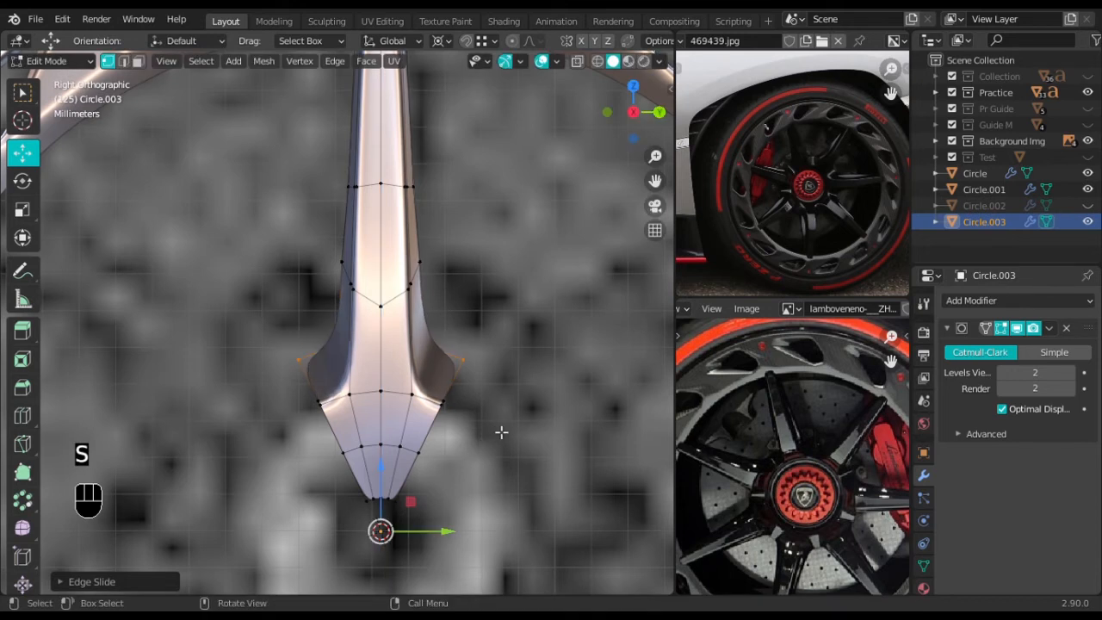
Scale the flared rear corners of the hub section outward and move them along X to adjust their depth
{"action": "key", "text": "s"}
{"action": "left_click", "coordinate": [84, 382], "text": "shift"}
{"action": "middle_click_drag", "start_coordinate": [402, 346], "coordinate": [560, 500]}
{"action": "left_click_drag", "start_coordinate": [522, 484], "coordinate": [353, 551]}
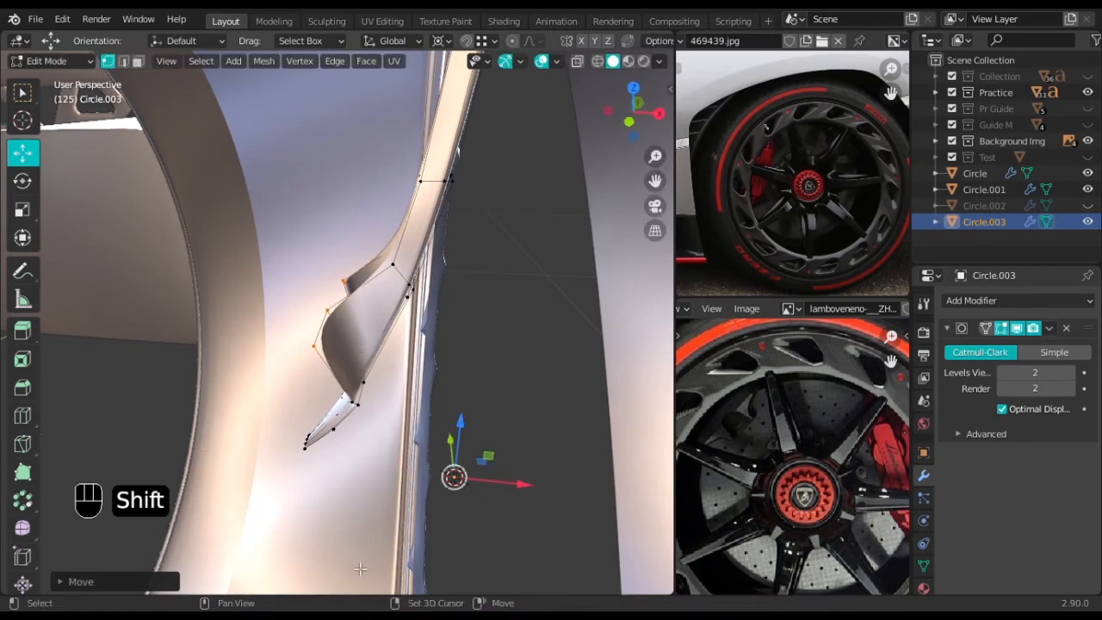
{"action": "middle_click_drag", "start_coordinate": [531, 408], "coordinate": [425, 394]}
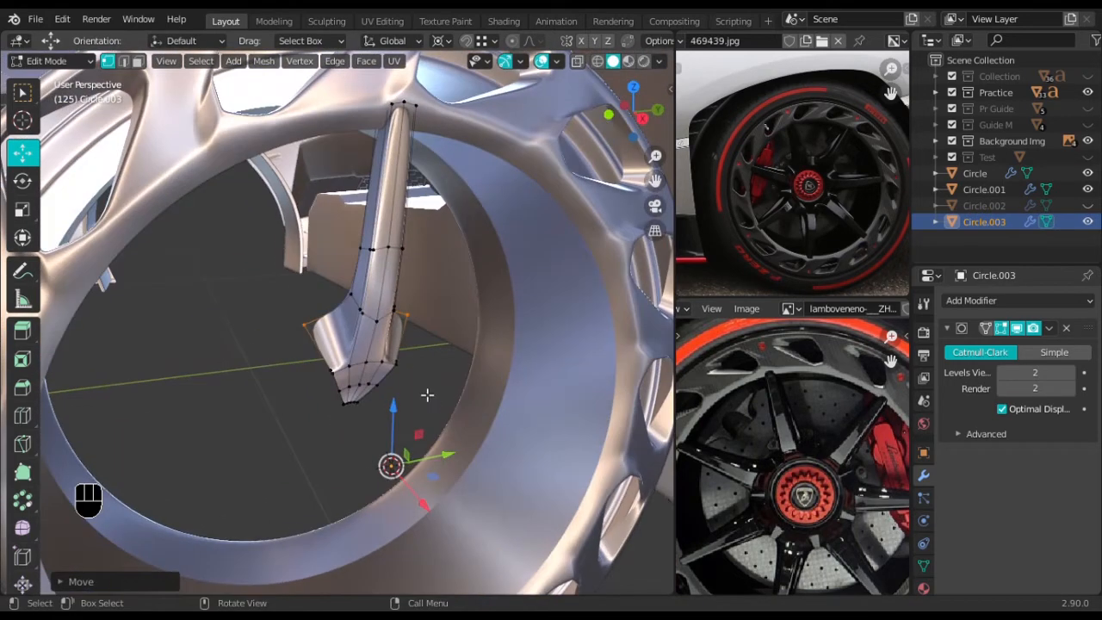
Cut an edge loop across the hub section's flared sides and slide it close to their rear outer corners
{"action": "key", "text": "KP_3"}
{"action": "scroll", "coordinate": [441, 378], "scroll_direction": "up", "scroll_amount": 4}
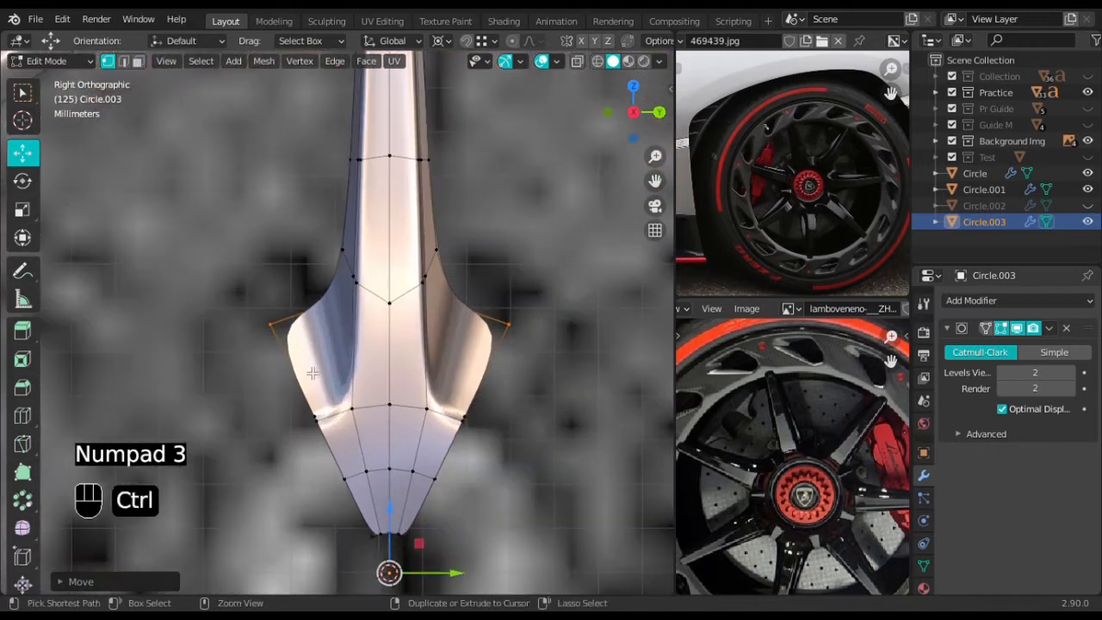
{"action": "key", "text": "ctrl+r"}
{"action": "left_click", "coordinate": [310, 361]}
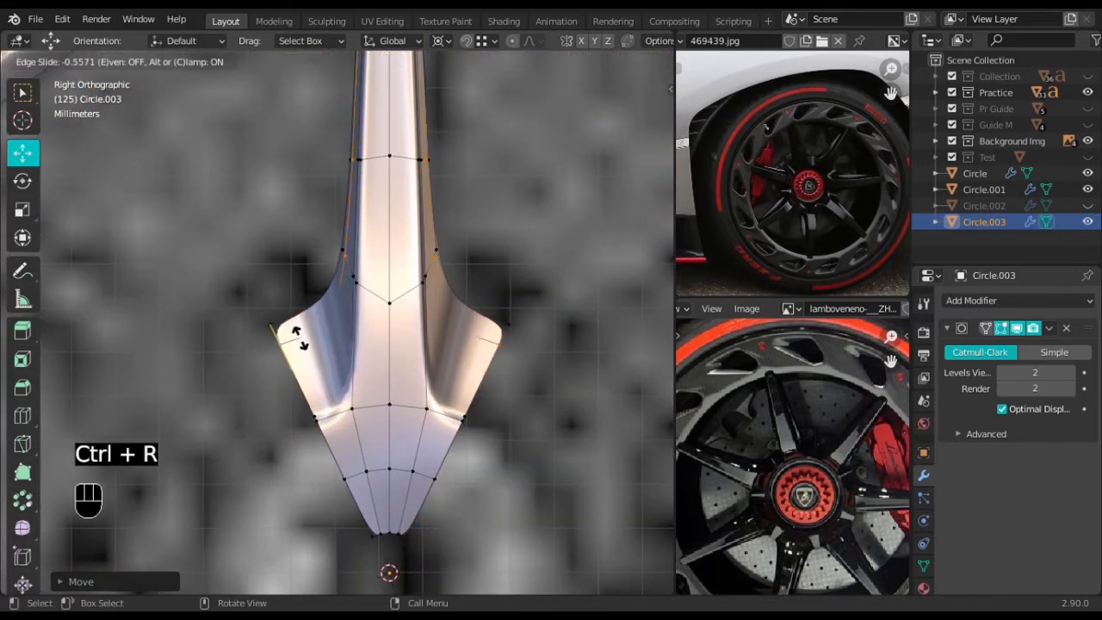
{"action": "left_click", "coordinate": [266, 219]}
{"action": "scroll", "coordinate": [543, 305], "scroll_direction": "down", "scroll_amount": 6}
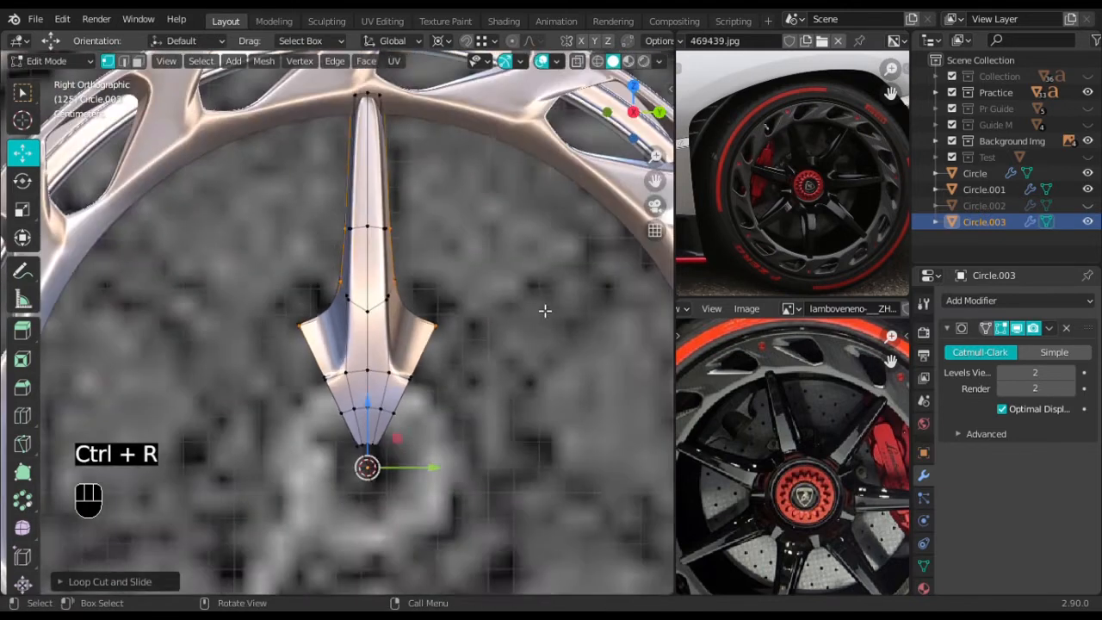
Cut an edge loop across the spoke's outer end and slide it close to the tip at the rim
{"action": "middle_click_drag", "start_coordinate": [375, 259], "coordinate": [376, 346], "text": "shift"}
{"action": "scroll", "coordinate": [376, 346], "scroll_direction": "up", "scroll_amount": 4}
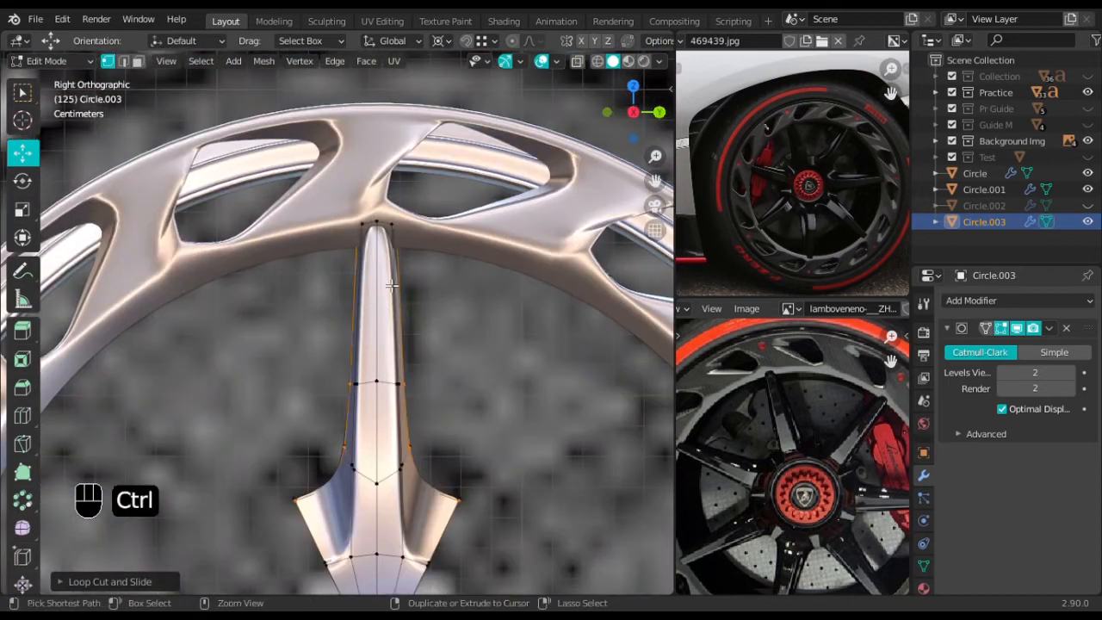
{"action": "key", "text": "ctrl+r"}
{"action": "left_click", "coordinate": [392, 231]}
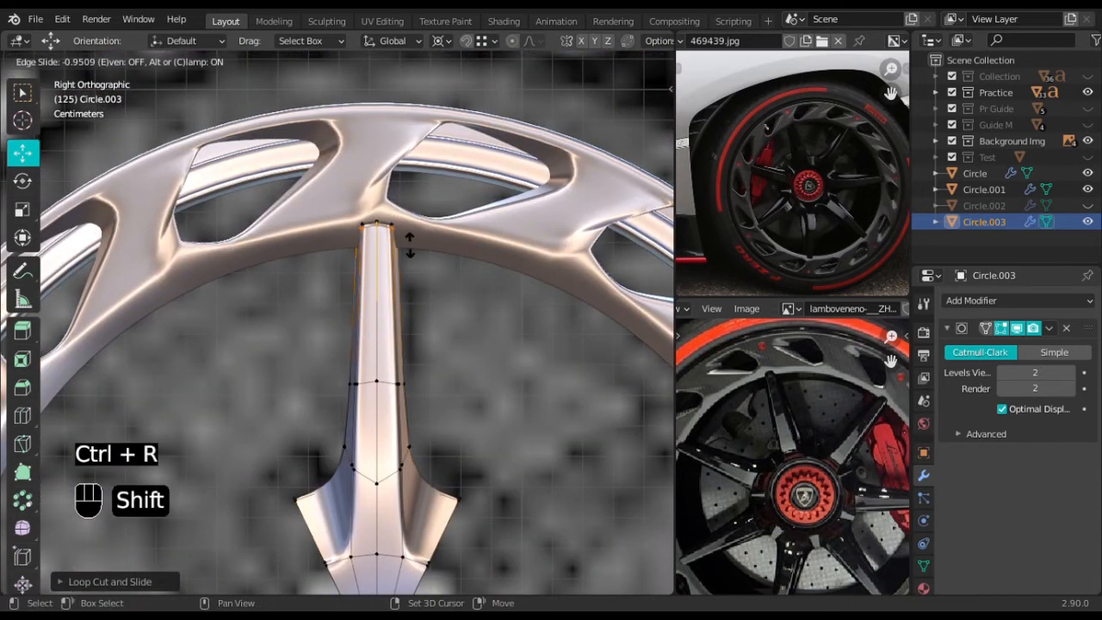
{"action": "left_click", "coordinate": [410, 244]}
{"action": "middle_click_drag", "start_coordinate": [413, 234], "coordinate": [449, 289]}
{"action": "key", "text": "KP_3"}
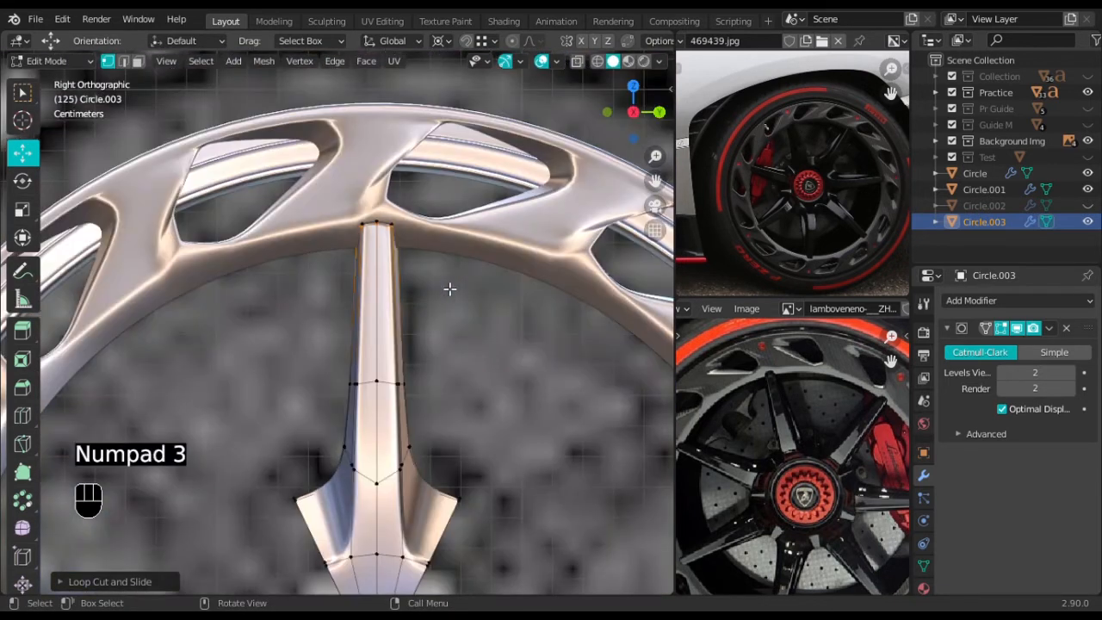
Move the spoke's tip vertices slightly along Z so the outer end meets the rim's inner edge
{"action": "key", "text": "shift+z"}
{"action": "key", "text": "shift+z"}
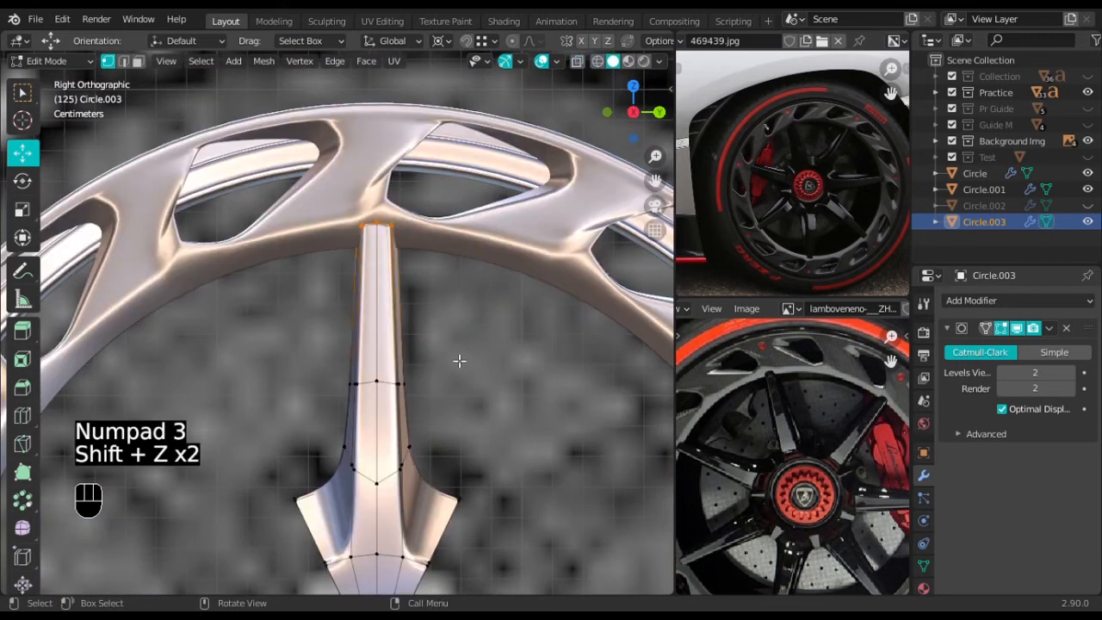
{"action": "key", "text": "g"}
{"action": "key", "text": "z"}
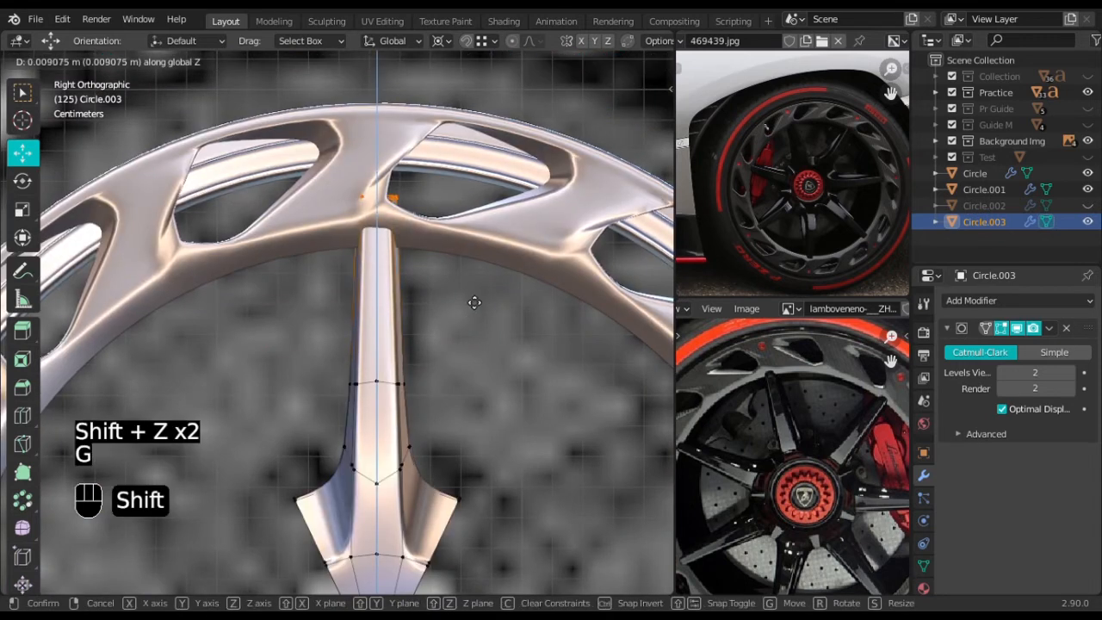
{"action": "left_click", "coordinate": [474, 442]}
{"action": "scroll", "coordinate": [474, 442], "scroll_direction": "down", "scroll_amount": 5}
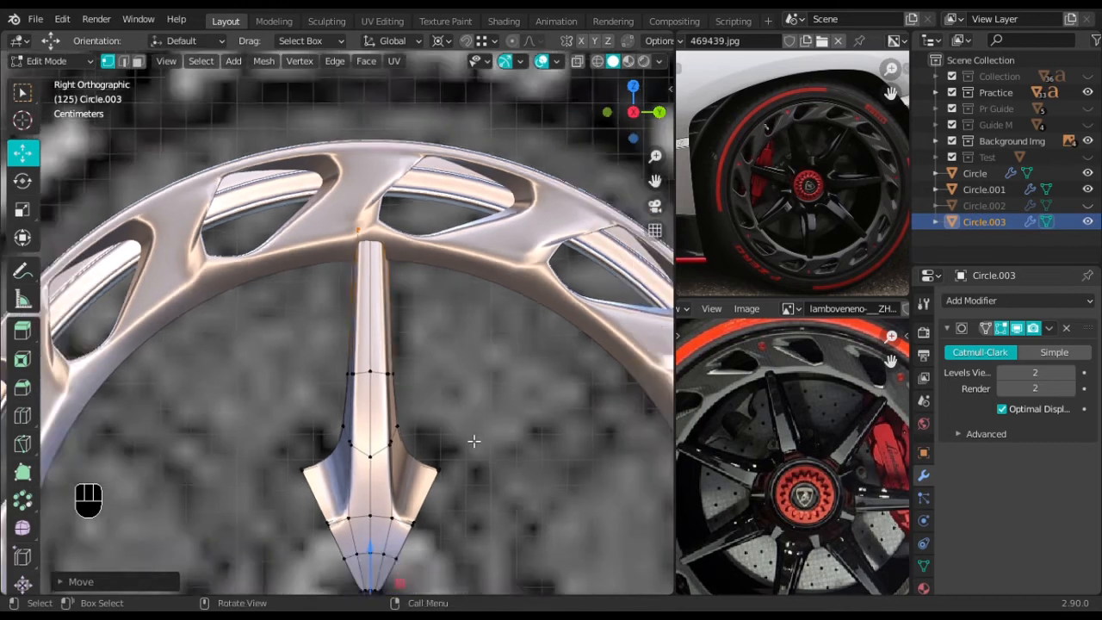
{"action": "middle_click_drag", "start_coordinate": [474, 442], "coordinate": [467, 337], "text": "shift"}
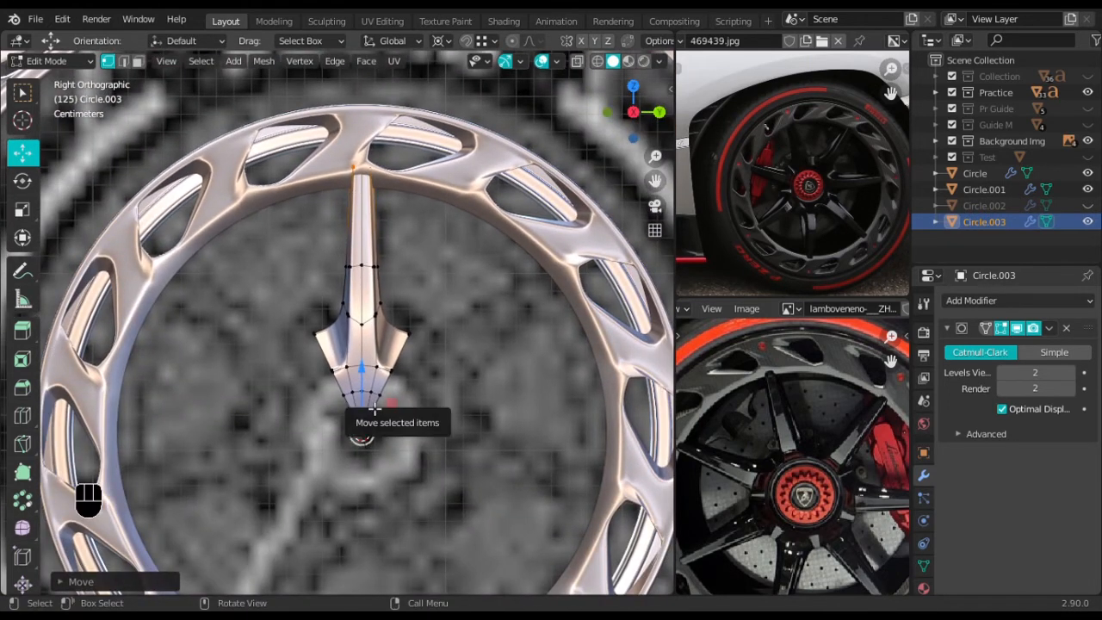
{"action": "scroll", "coordinate": [374, 411], "scroll_direction": "up", "scroll_amount": 3}
{"action": "scroll", "coordinate": [401, 396], "scroll_direction": "down", "scroll_amount": 2}
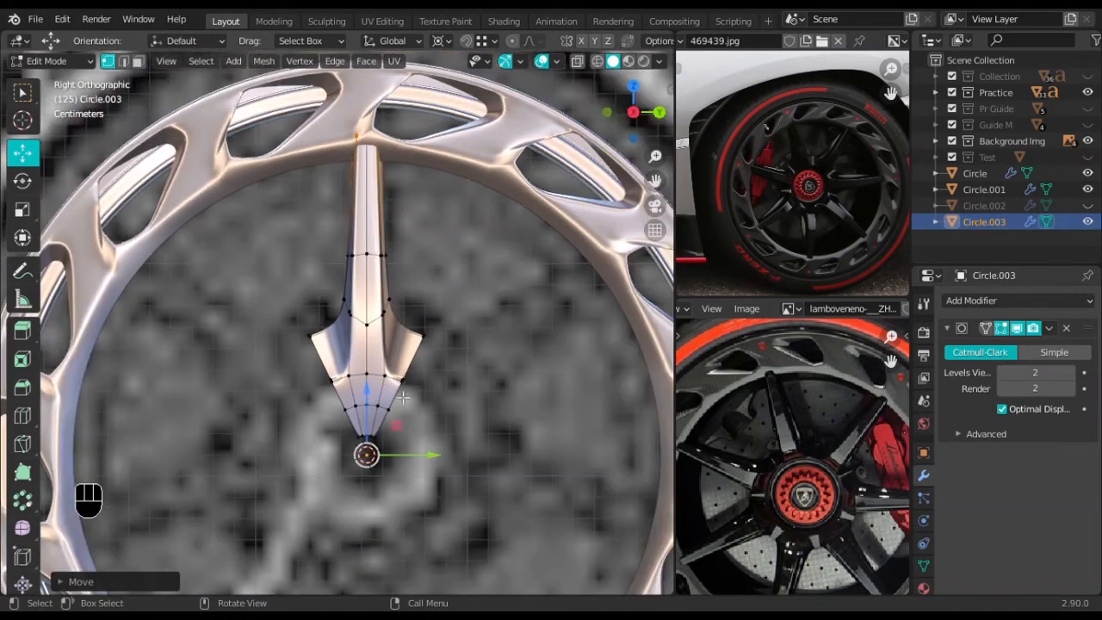
Spin duplicates of the whole spoke around the hub center through about 304° with 6 steps
{"action": "scroll", "coordinate": [414, 390], "scroll_direction": "down", "scroll_amount": 3}
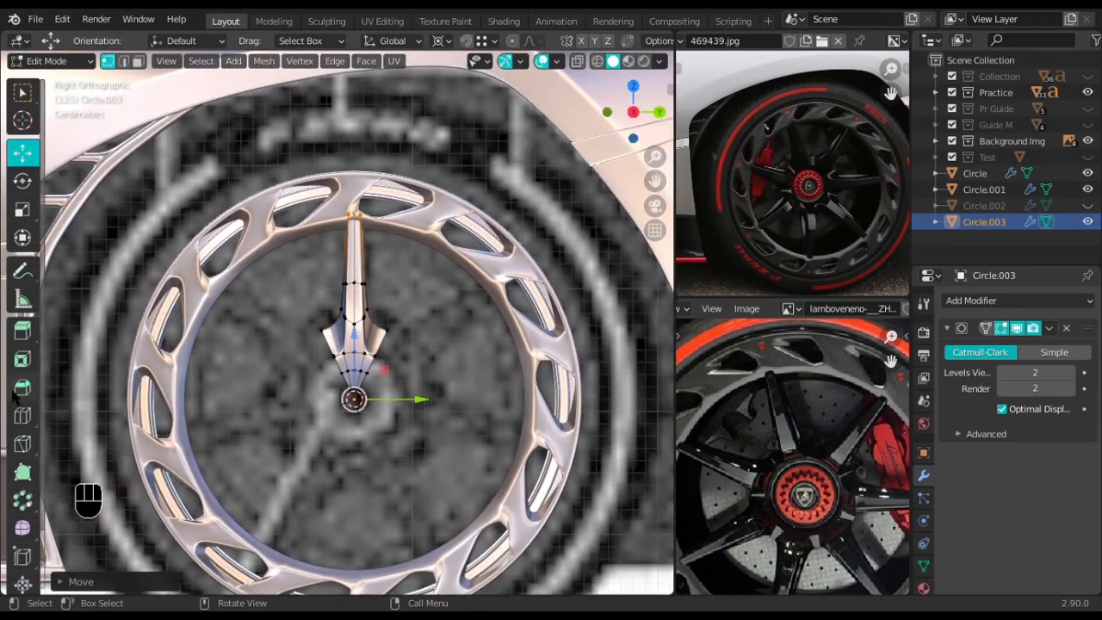
{"action": "left_click", "coordinate": [22, 502]}
{"action": "middle_click_drag", "start_coordinate": [467, 337], "coordinate": [413, 294], "text": "shift"}
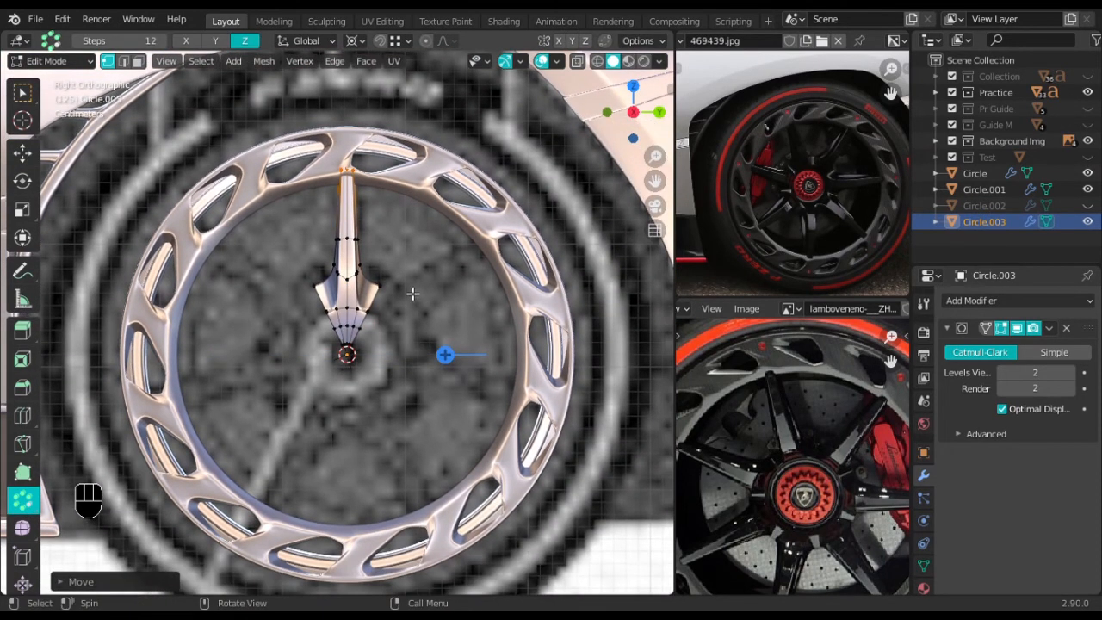
{"action": "left_click_drag", "start_coordinate": [397, 284], "coordinate": [464, 393]}
{"action": "key", "text": "ctrl+z"}
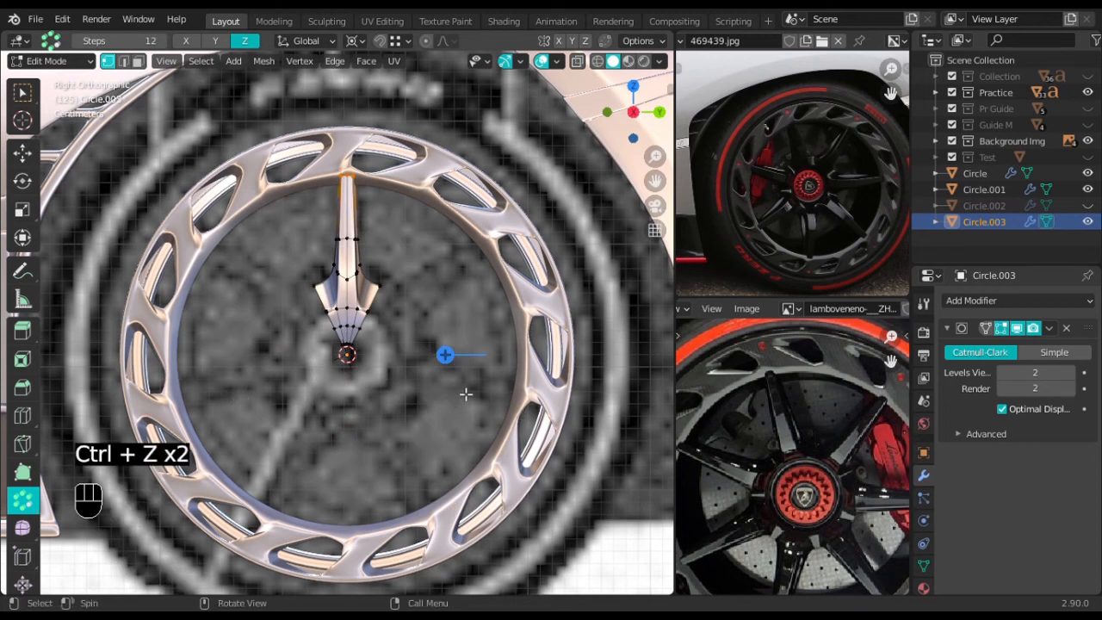
{"action": "key", "text": "ctrl+shift+z"}
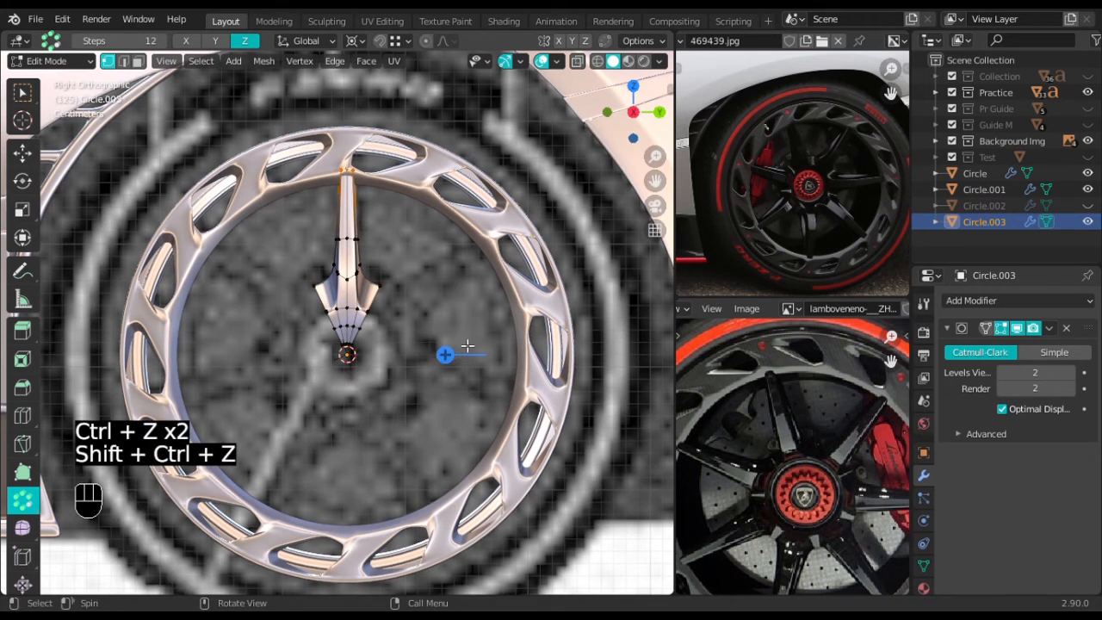
{"action": "key", "text": "a"}
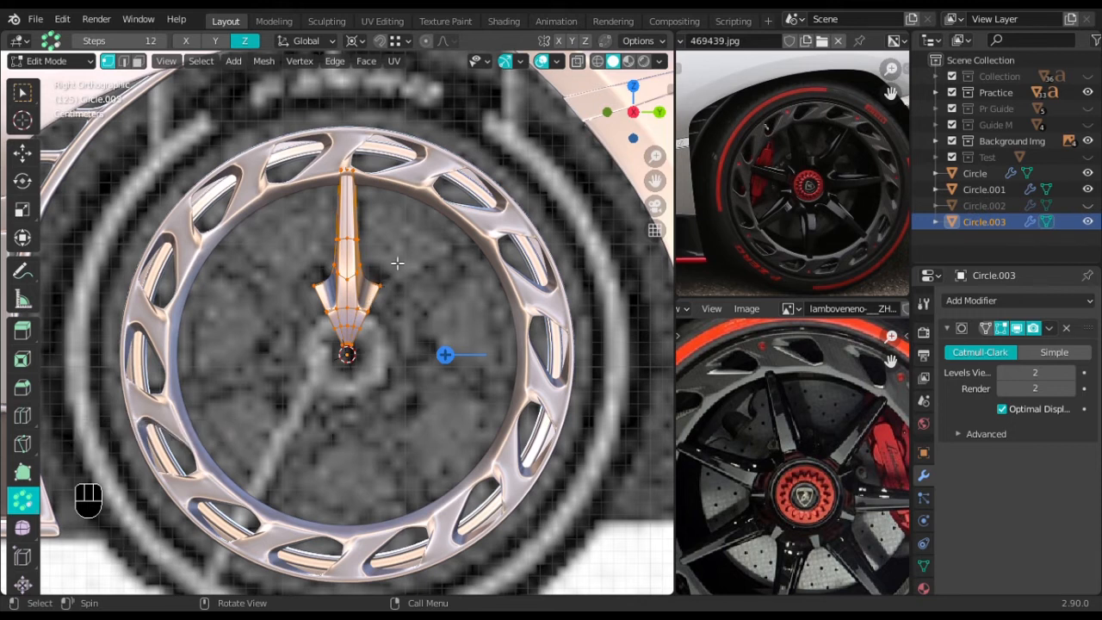
{"action": "left_click_drag", "start_coordinate": [444, 353], "coordinate": [313, 308]}
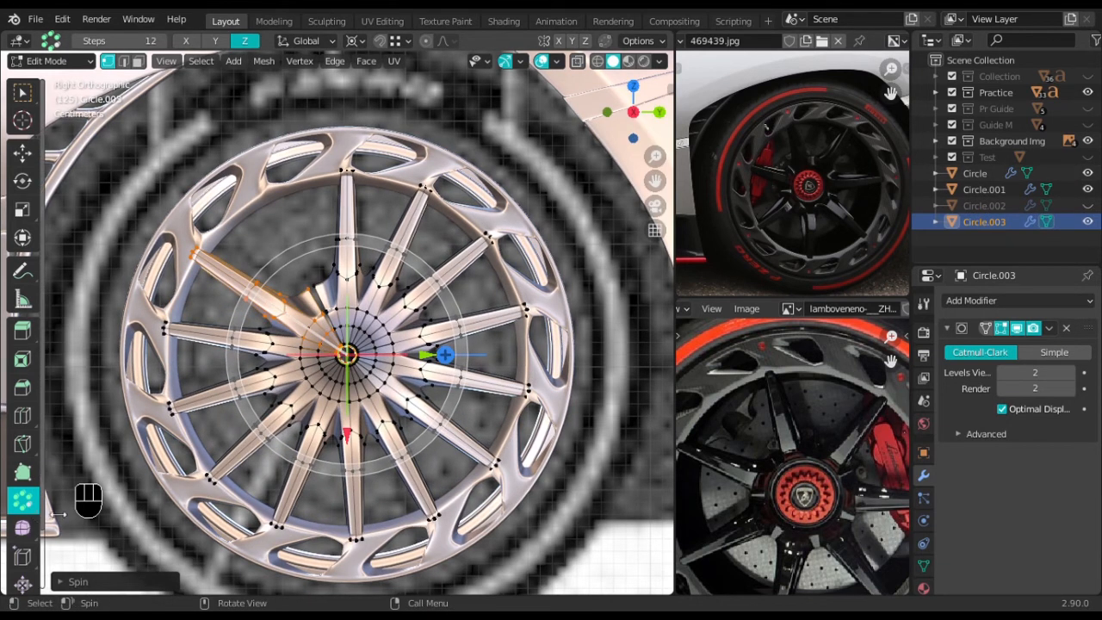
{"action": "left_click", "coordinate": [62, 582]}
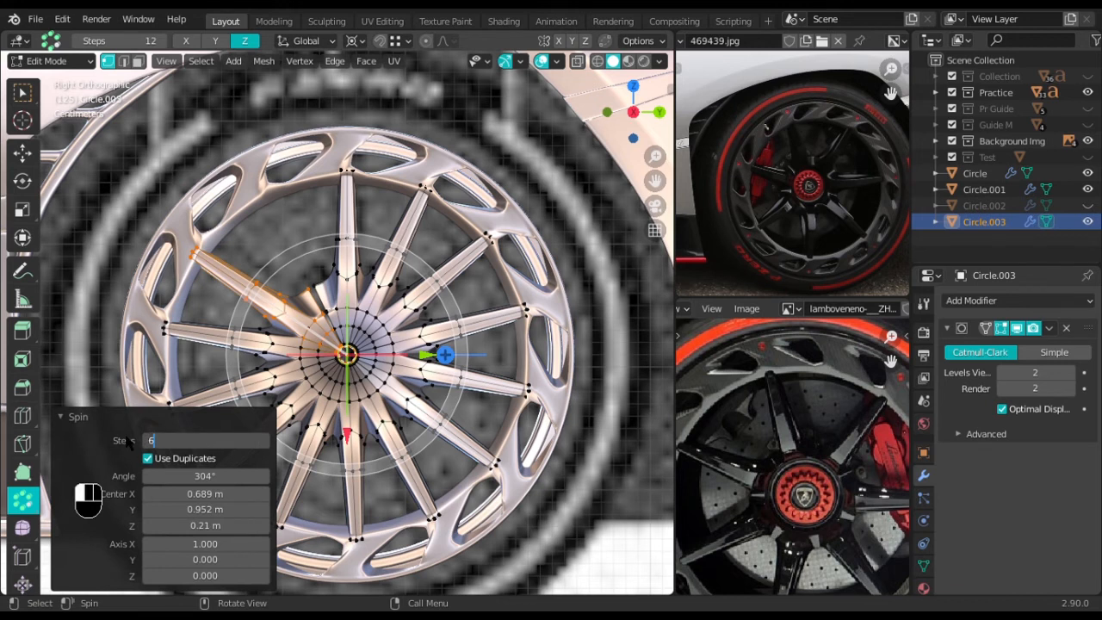
{"action": "key", "text": "Return"}
{"action": "left_click", "coordinate": [61, 417]}
Set the spin angle to 309° so the last duplicate's flared side meets the first spoke's side
{"action": "scroll", "coordinate": [77, 465], "scroll_direction": "up", "scroll_amount": 6}
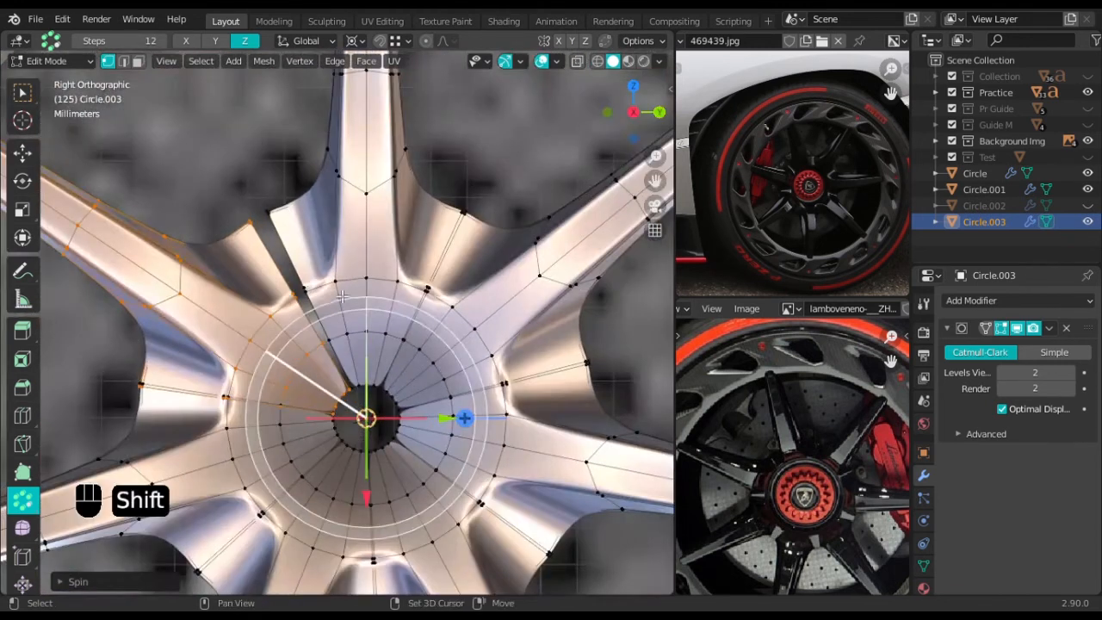
{"action": "middle_click_drag", "start_coordinate": [97, 466], "coordinate": [176, 513], "text": "shift"}
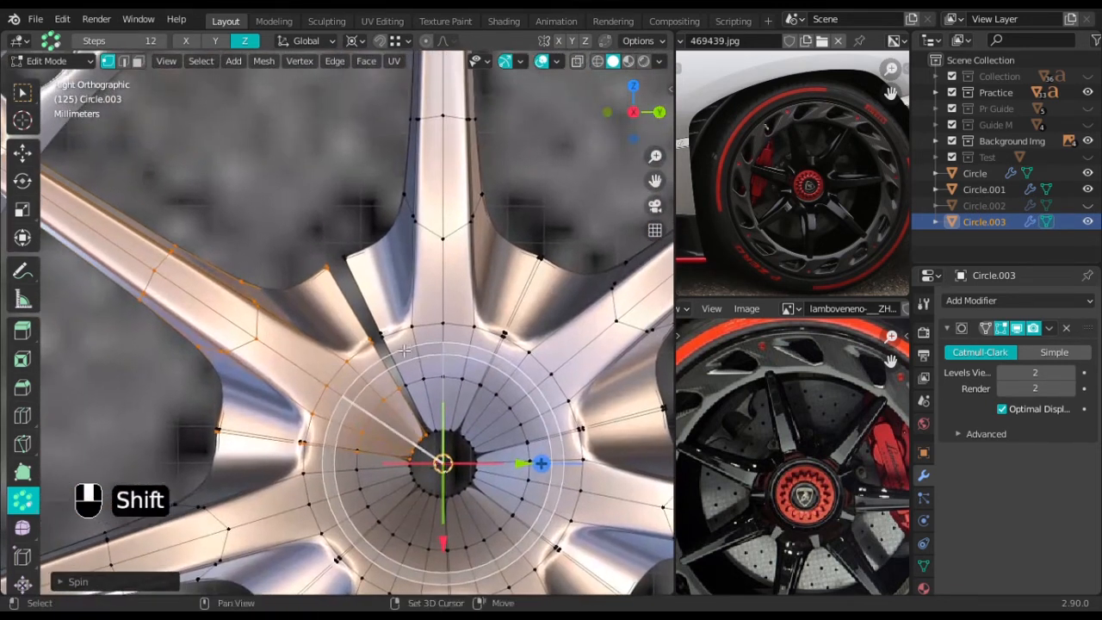
{"action": "left_click", "coordinate": [74, 578]}
{"action": "scroll", "coordinate": [339, 283], "scroll_direction": "up", "scroll_amount": 3}
{"action": "middle_click_drag", "start_coordinate": [340, 283], "coordinate": [365, 383], "text": "shift"}
{"action": "scroll", "coordinate": [365, 383], "scroll_direction": "up", "scroll_amount": 3}
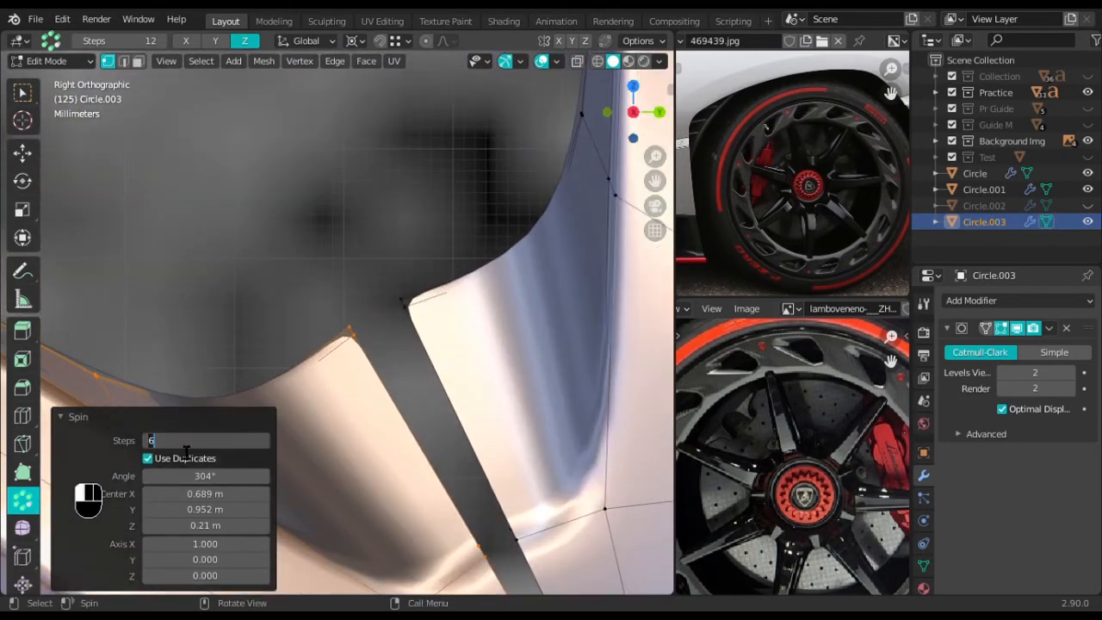
{"action": "key", "text": "Return"}
{"action": "left_click_drag", "start_coordinate": [205, 475], "coordinate": [219, 475]}
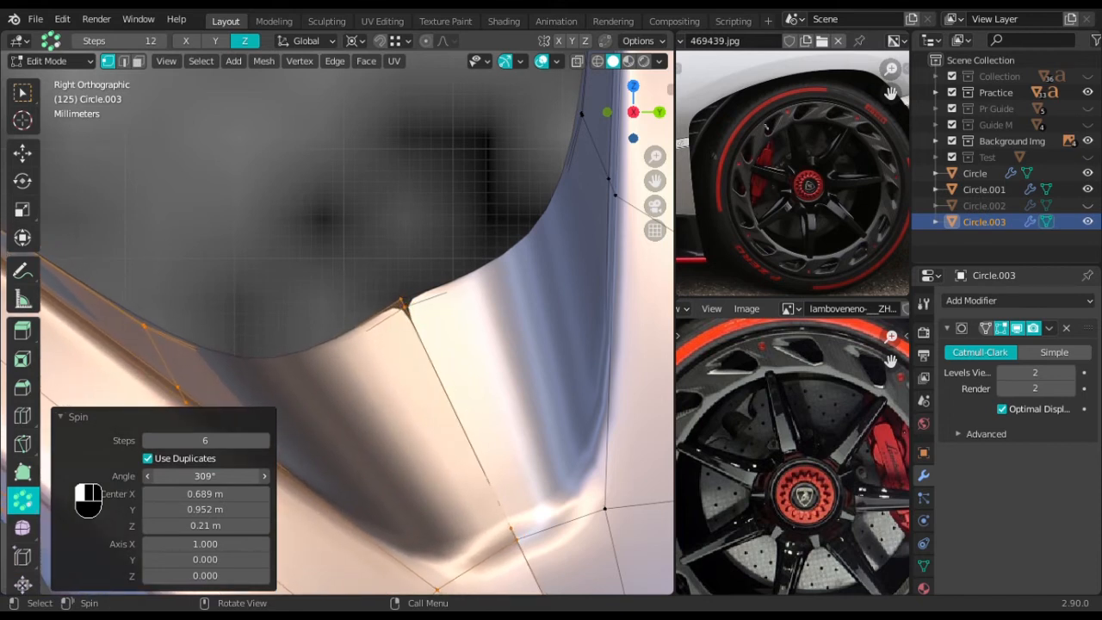
Examine the seams between the spun spokes around the hub hole and flared sides, in both wireframe and solid shading
{"action": "scroll", "coordinate": [587, 474], "scroll_direction": "down", "scroll_amount": 3}
{"action": "middle_click_drag", "start_coordinate": [537, 454], "coordinate": [484, 377], "text": "shift"}
{"action": "key", "text": "shift+z"}
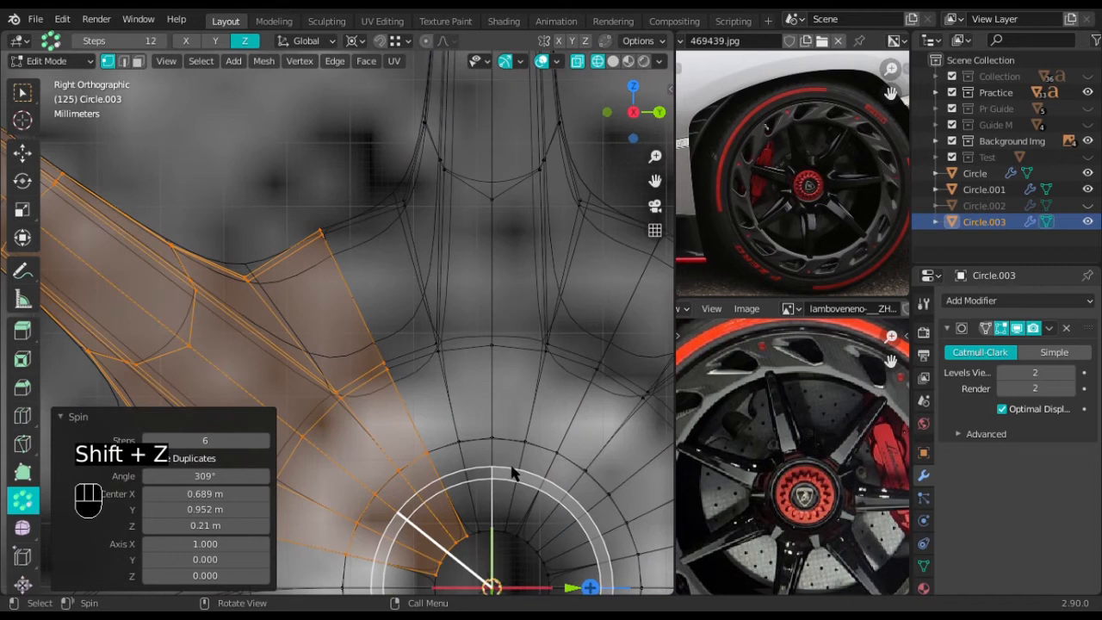
{"action": "key", "text": "shift+z"}
{"action": "middle_click_drag", "start_coordinate": [494, 474], "coordinate": [487, 309], "text": "shift"}
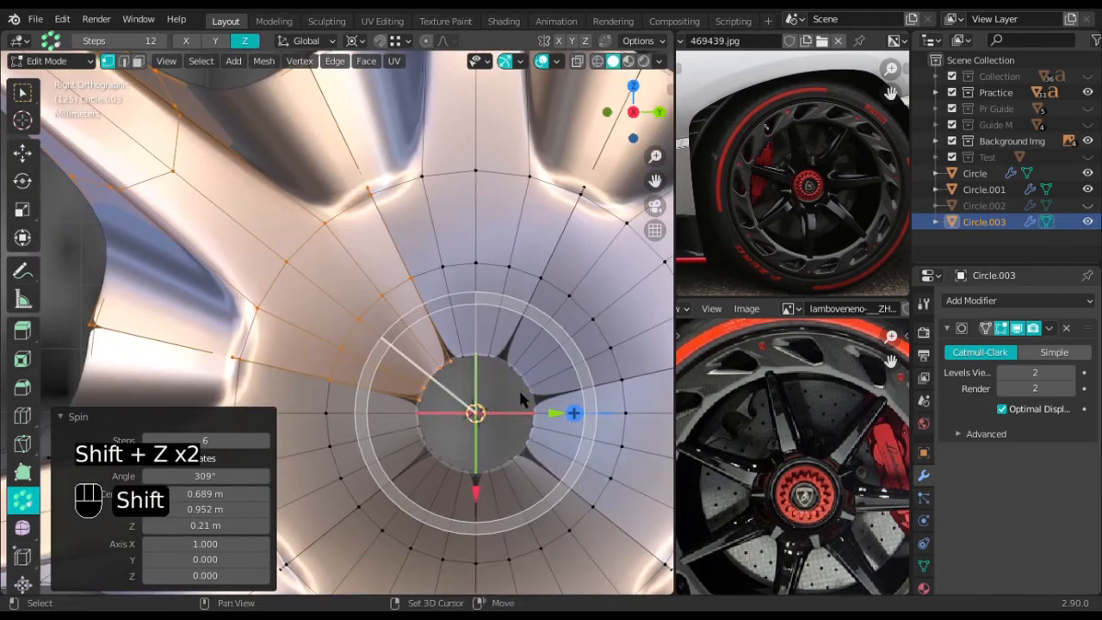
{"action": "middle_click_drag", "start_coordinate": [517, 388], "coordinate": [487, 358], "text": "shift"}
{"action": "scroll", "coordinate": [488, 362], "scroll_direction": "up", "scroll_amount": 3}
{"action": "middle_click_drag", "start_coordinate": [243, 278], "coordinate": [433, 278], "text": "shift"}
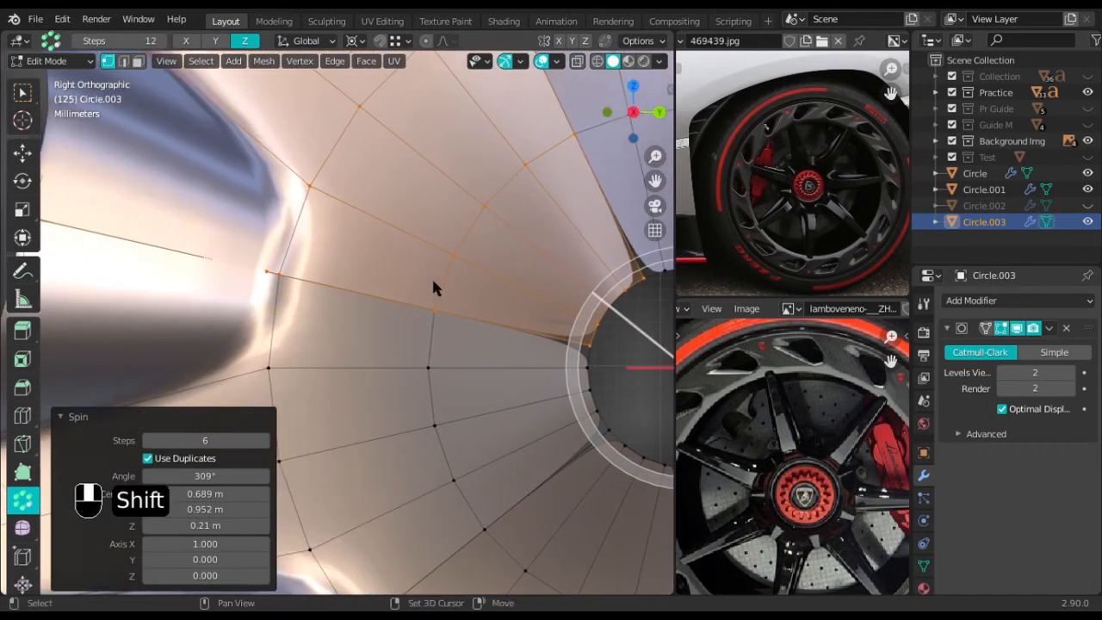
{"action": "middle_click_drag", "start_coordinate": [447, 221], "coordinate": [543, 230], "text": "shift"}
{"action": "scroll", "coordinate": [405, 231], "scroll_direction": "up", "scroll_amount": 3}
{"action": "scroll", "coordinate": [384, 207], "scroll_direction": "down", "scroll_amount": 3}
{"action": "scroll", "coordinate": [387, 208], "scroll_direction": "down", "scroll_amount": 2}
{"action": "middle_click_drag", "start_coordinate": [476, 239], "coordinate": [453, 300], "text": "shift"}
{"action": "scroll", "coordinate": [462, 241], "scroll_direction": "down", "scroll_amount": 4}
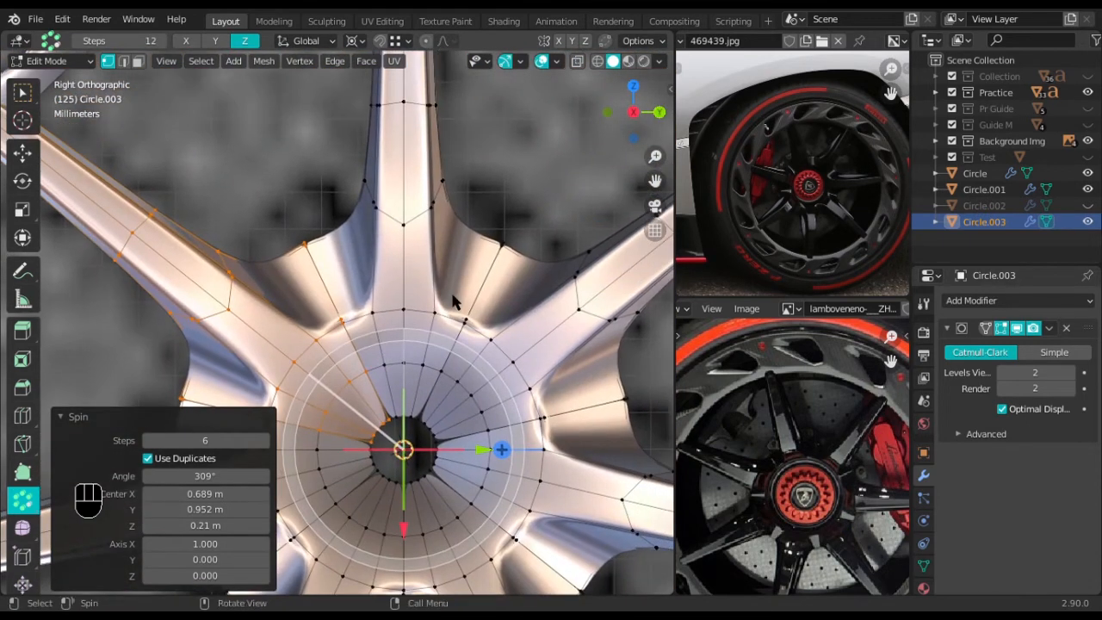
{"action": "scroll", "coordinate": [448, 334], "scroll_direction": "down", "scroll_amount": 4}
{"action": "scroll", "coordinate": [301, 379], "scroll_direction": "up", "scroll_amount": 2}
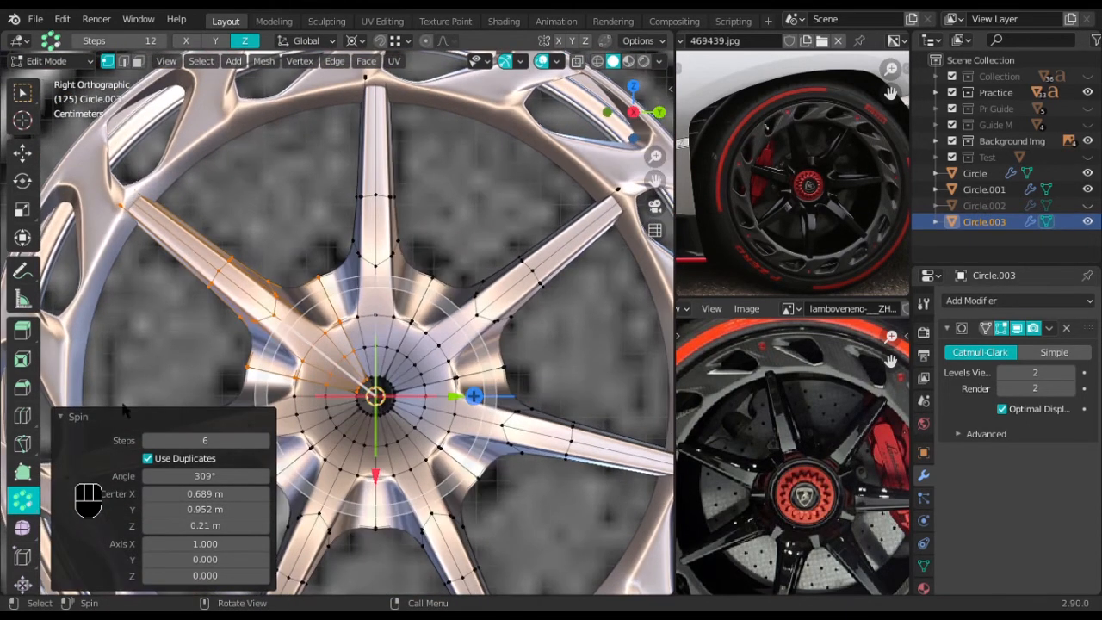
Select all of the spoke geometry and merge its overlapping vertices by distance
{"action": "key", "text": "a"}
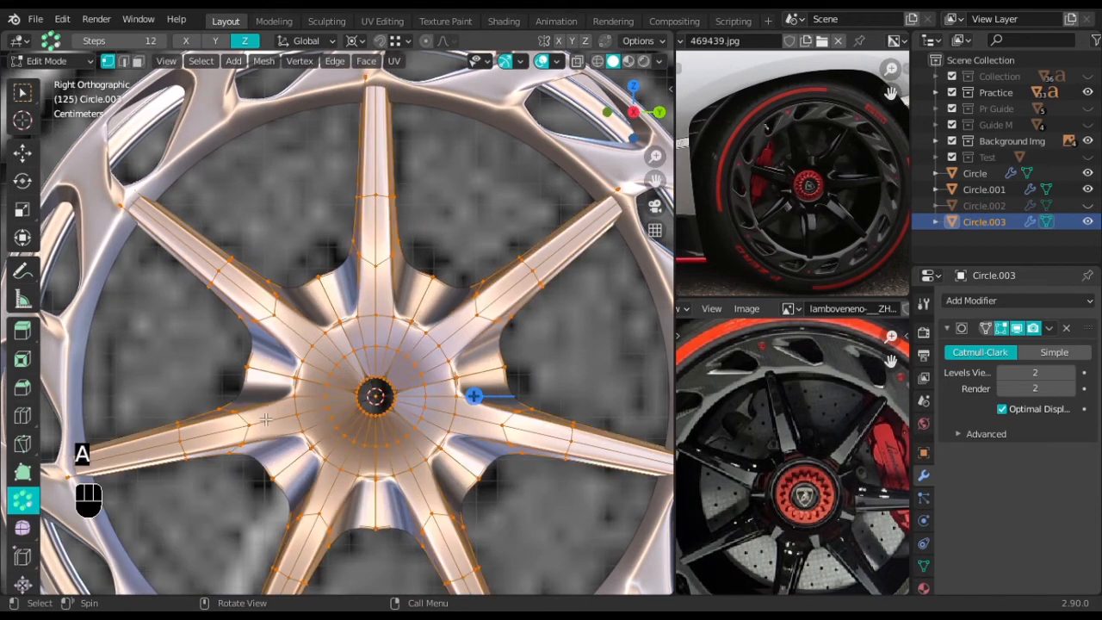
{"action": "key", "text": "F3"}
{"action": "key", "text": "Return"}
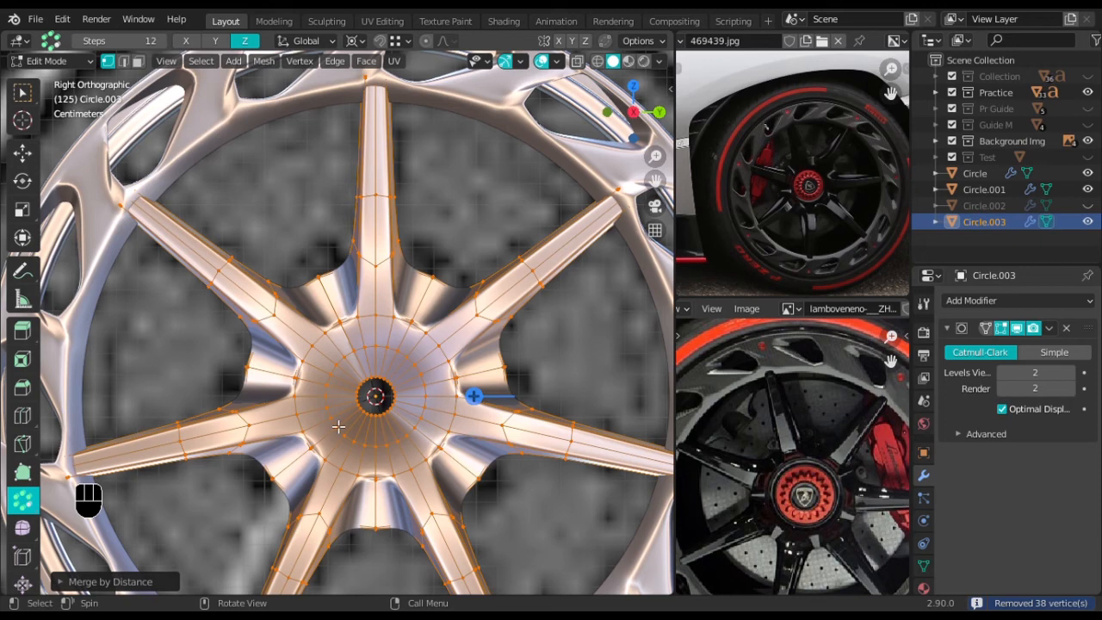
{"action": "scroll", "coordinate": [338, 426], "scroll_direction": "up", "scroll_amount": 3}
{"action": "scroll", "coordinate": [422, 340], "scroll_direction": "down", "scroll_amount": 1}
Check the smoothed spokes in Object Mode, and inspect the seam between the first and last spokes up close
{"action": "key", "text": "Tab"}
{"action": "scroll", "coordinate": [422, 335], "scroll_direction": "down", "scroll_amount": 4}
{"action": "scroll", "coordinate": [333, 338], "scroll_direction": "up", "scroll_amount": 5}
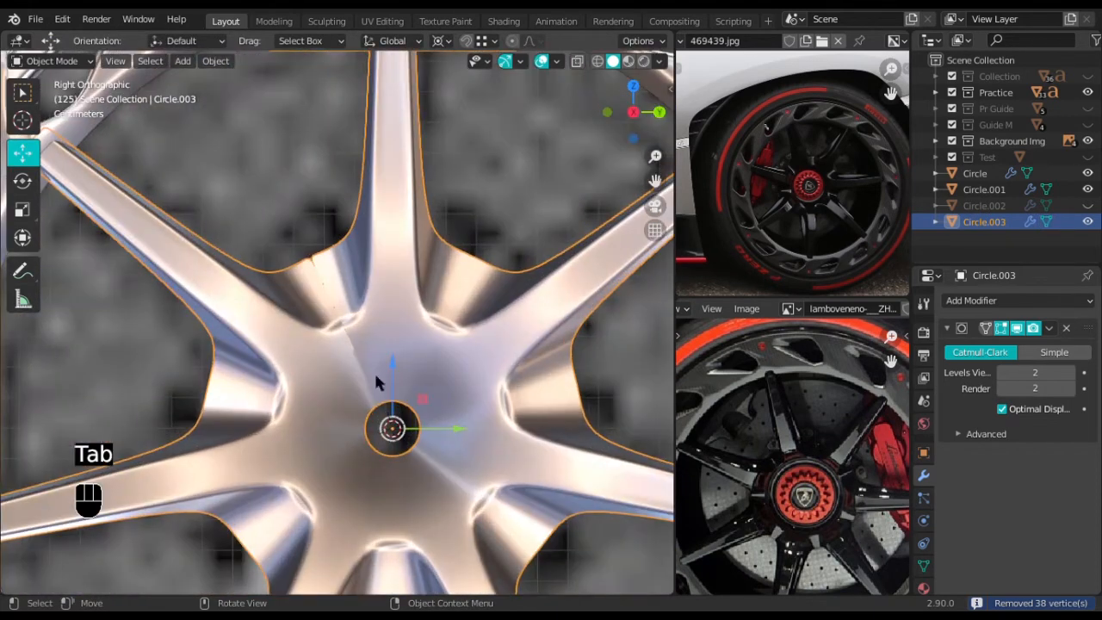
{"action": "key", "text": "Tab"}
{"action": "scroll", "coordinate": [361, 293], "scroll_direction": "up", "scroll_amount": 4}
{"action": "middle_click_drag", "start_coordinate": [346, 221], "coordinate": [380, 404], "text": "shift"}
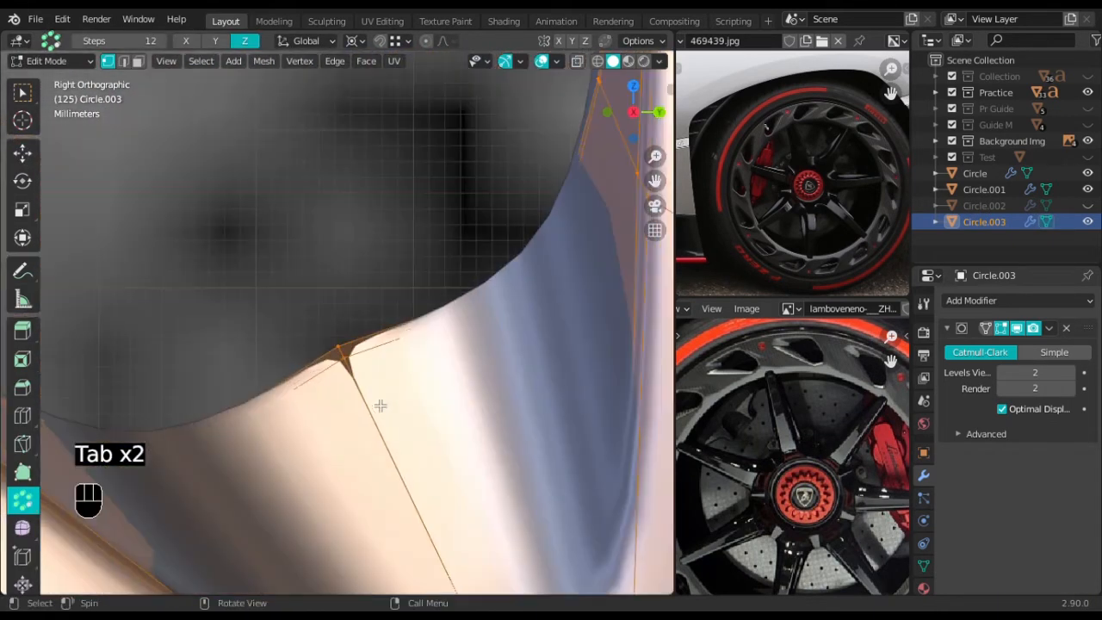
{"action": "scroll", "coordinate": [361, 330], "scroll_direction": "up", "scroll_amount": 3}
{"action": "middle_click_drag", "start_coordinate": [354, 355], "coordinate": [373, 316], "text": "shift"}
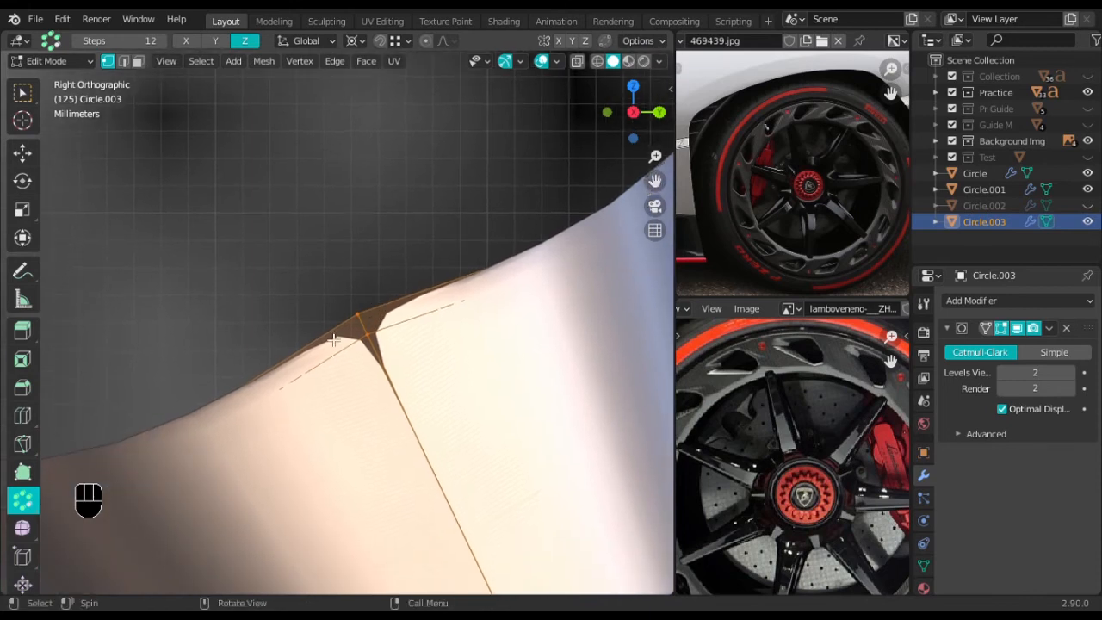
Switch back to the Move tool and merge the overlapping seam vertices at the edge between the two spokes at their center in wireframe
{"action": "left_click_drag", "start_coordinate": [352, 342], "coordinate": [380, 297]}
{"action": "key", "text": "ctrl+z"}
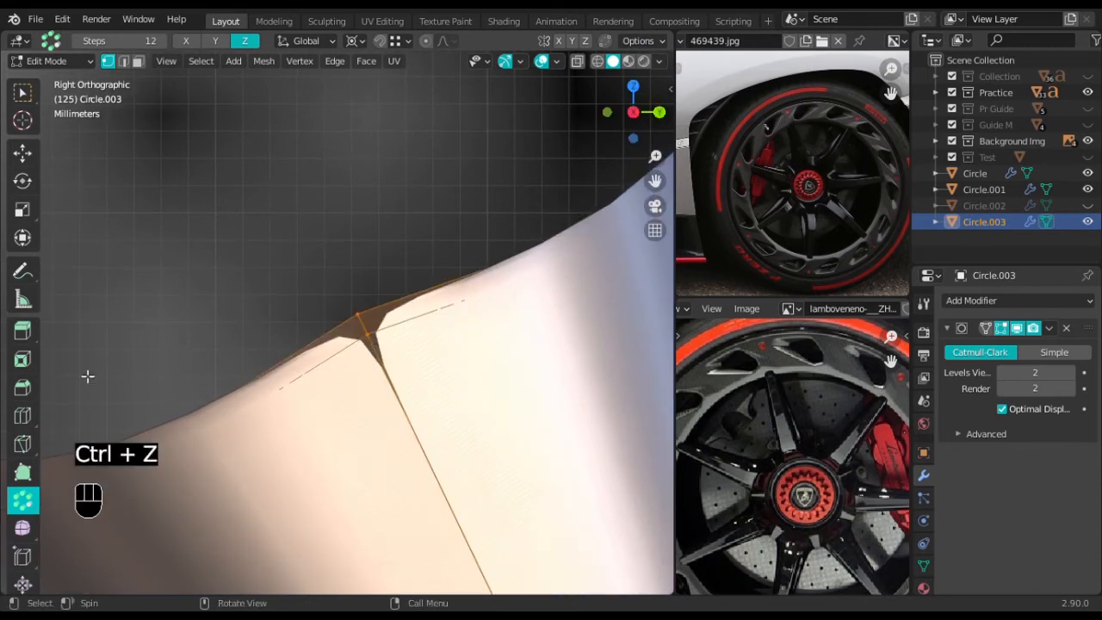
{"action": "left_click", "coordinate": [24, 153]}
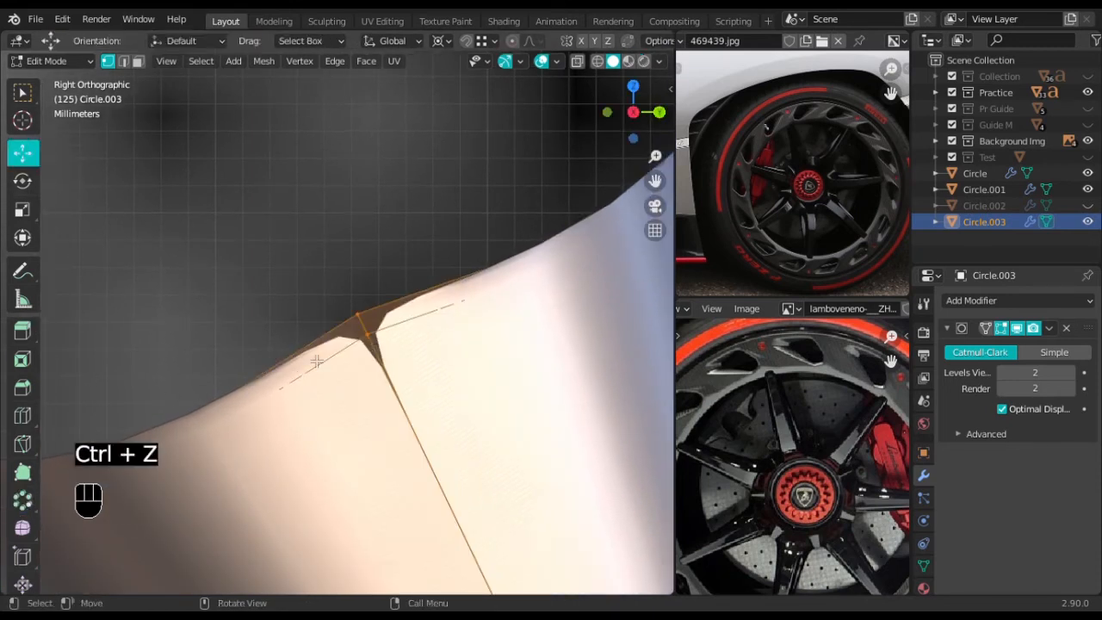
{"action": "left_click_drag", "start_coordinate": [375, 326], "coordinate": [376, 327]}
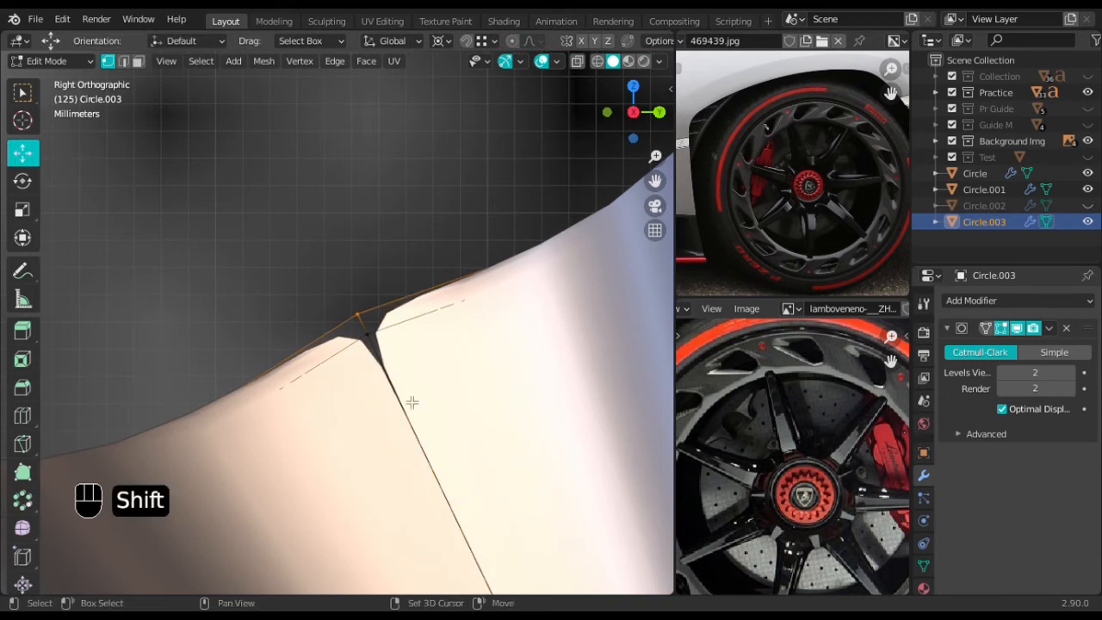
{"action": "key", "text": "shift+z"}
{"action": "key", "text": "m"}
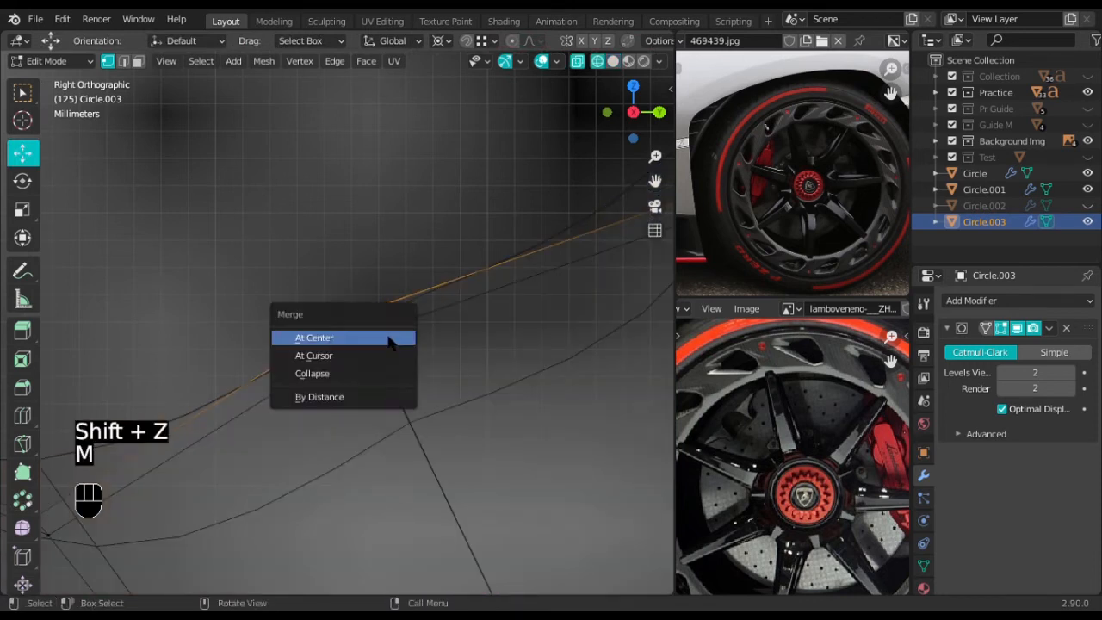
{"action": "left_click", "coordinate": [345, 337]}
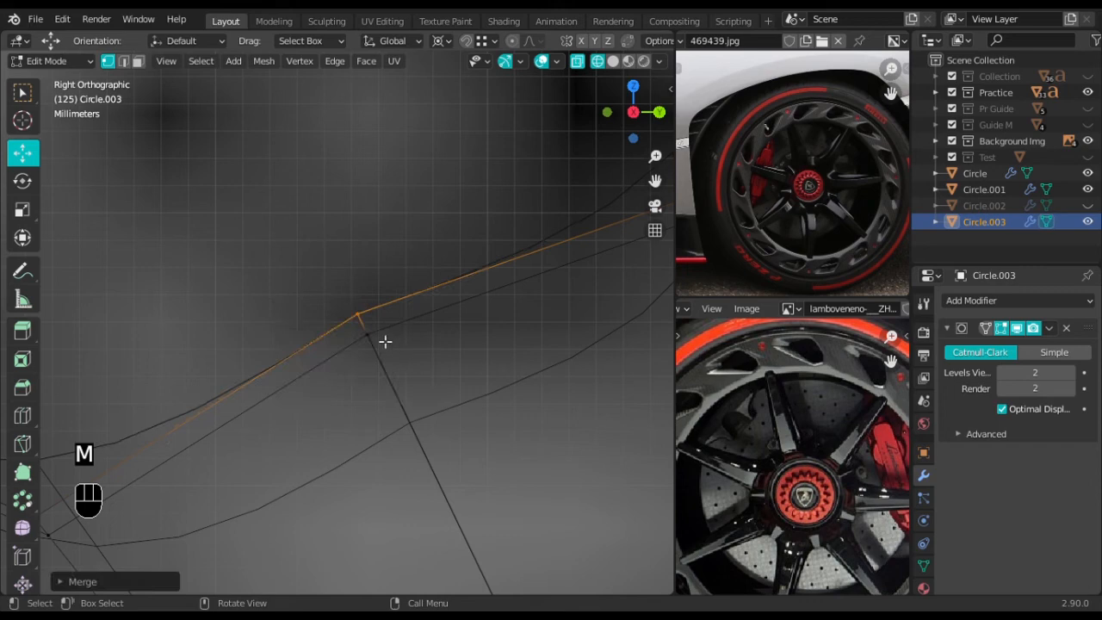
Merge the duplicate seam vertices on the ring around the hub at their center
{"action": "left_click_drag", "start_coordinate": [376, 342], "coordinate": [376, 341]}
{"action": "scroll", "coordinate": [388, 332], "scroll_direction": "down", "scroll_amount": 2}
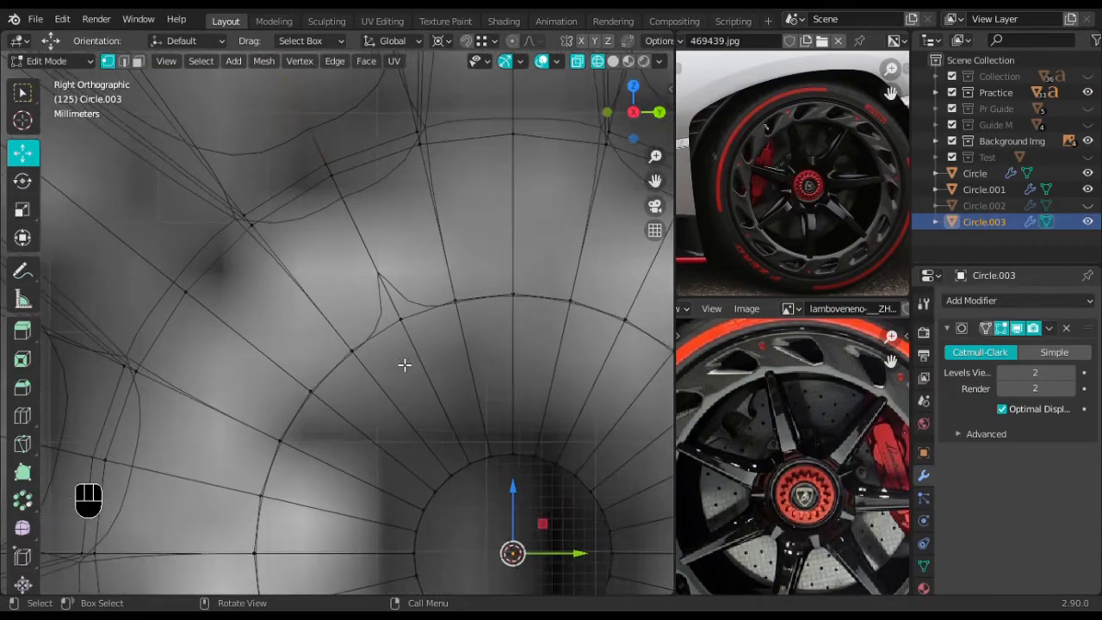
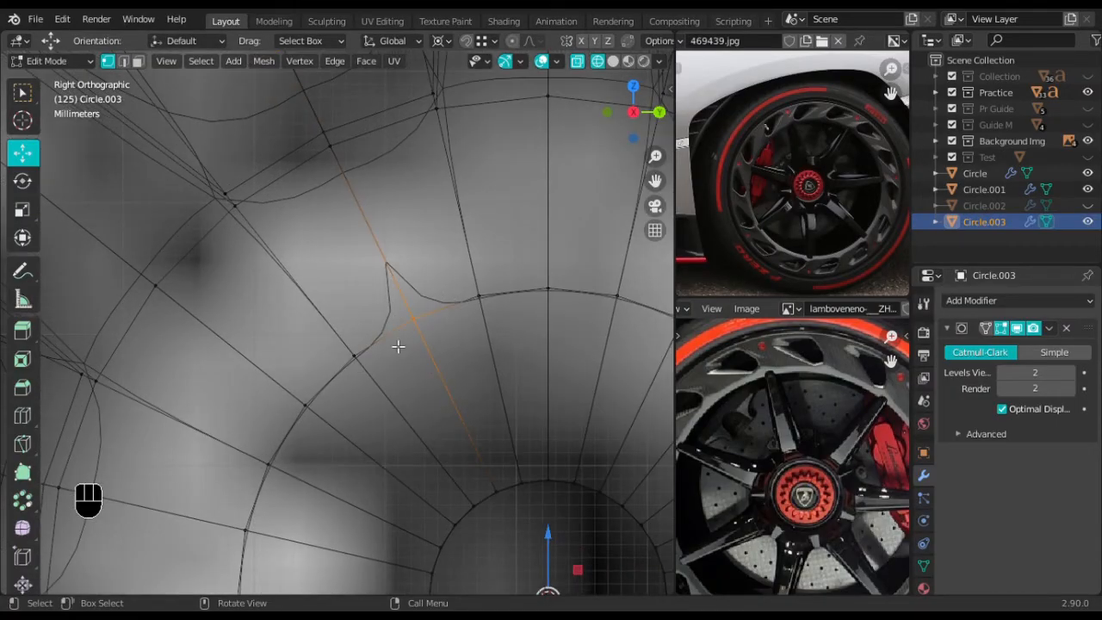
{"action": "key", "text": "m"}
{"action": "left_click", "coordinate": [397, 342]}
Box-select the next duplicate vertices outward along the same seam and merge them at center, redoing the merge once
{"action": "middle_click_drag", "start_coordinate": [420, 238], "coordinate": [385, 242], "text": "shift"}
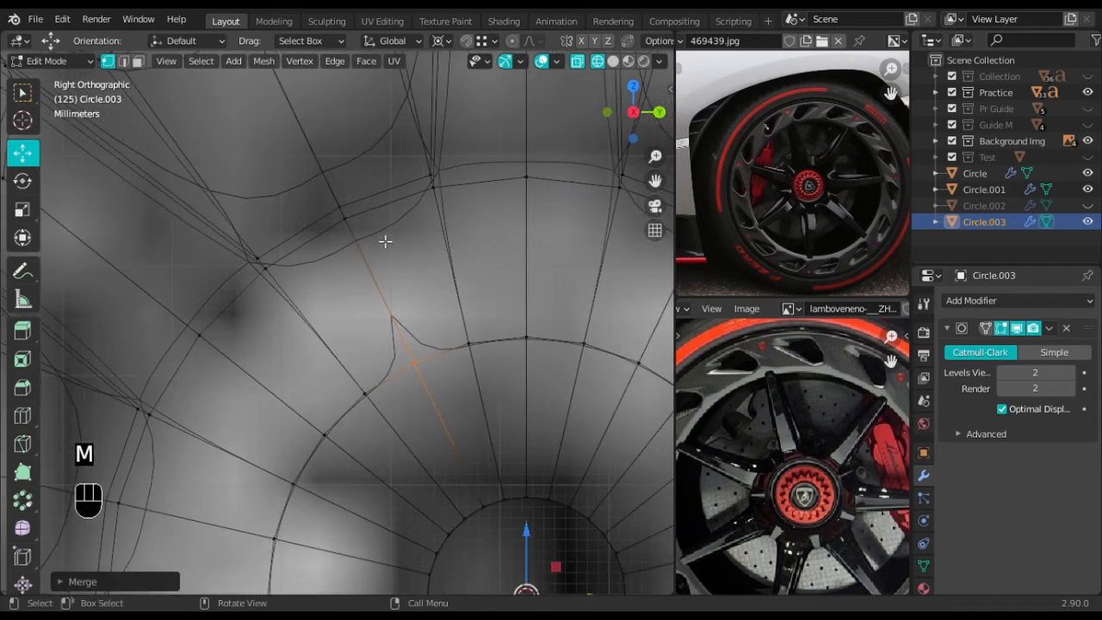
{"action": "scroll", "coordinate": [381, 284], "scroll_direction": "up", "scroll_amount": 4}
{"action": "left_click_drag", "start_coordinate": [410, 278], "coordinate": [414, 277]}
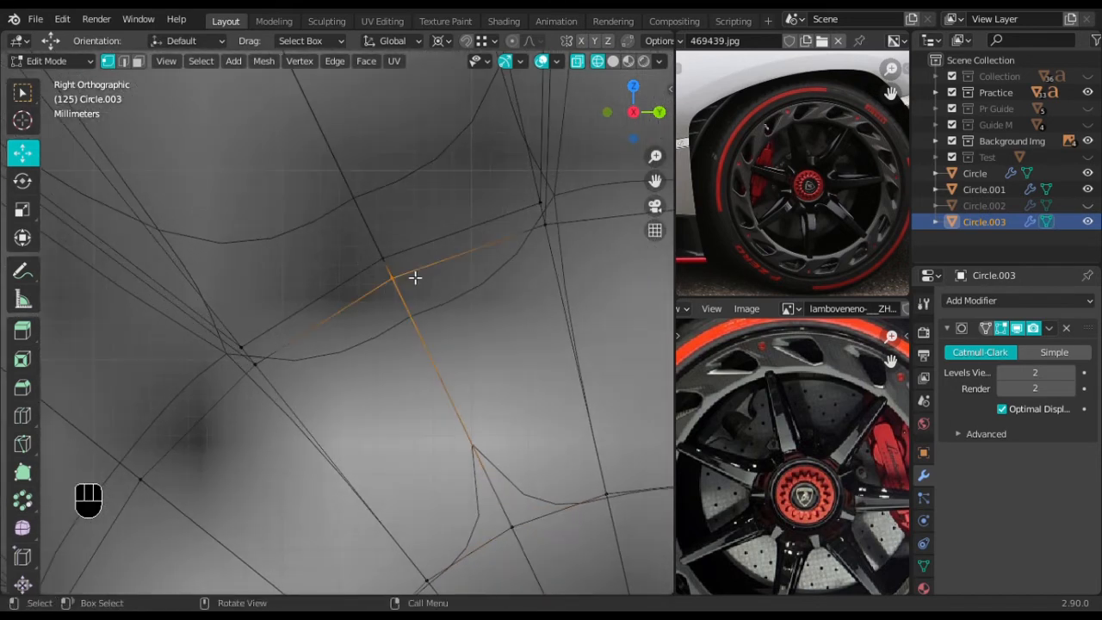
{"action": "key", "text": "m"}
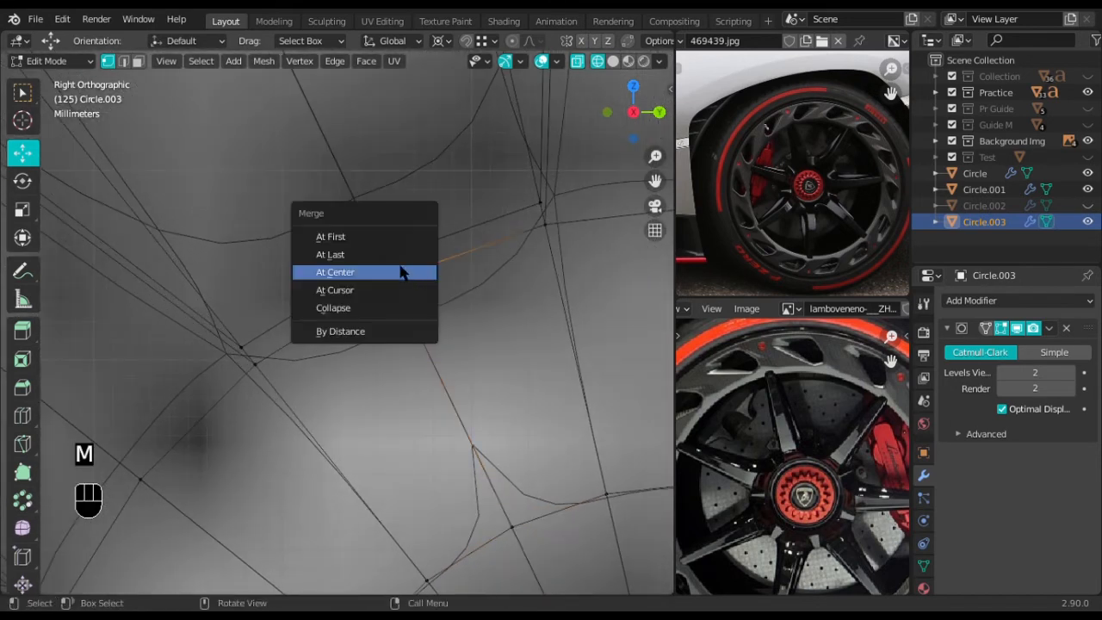
{"action": "left_click", "coordinate": [400, 272]}
{"action": "key", "text": "ctrl+z"}
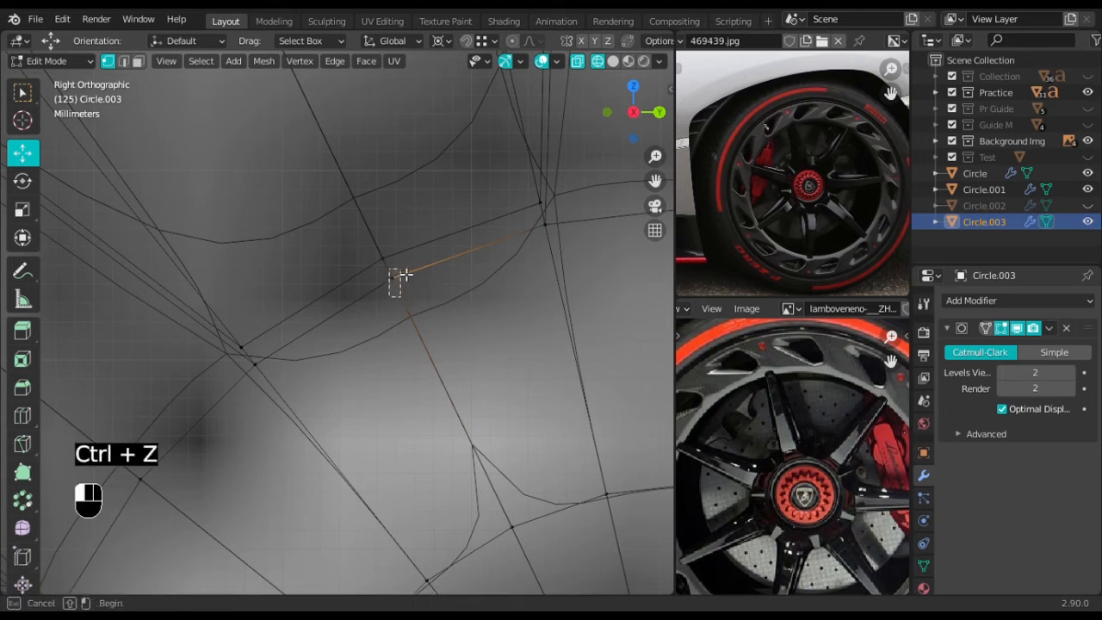
{"action": "key", "text": "m"}
{"action": "left_click", "coordinate": [415, 288]}
Merge the overlapping vertices at the adjacent corner of the seam between the two spokes
{"action": "middle_click_drag", "start_coordinate": [411, 275], "coordinate": [429, 326], "text": "shift"}
{"action": "scroll", "coordinate": [400, 297], "scroll_direction": "up", "scroll_amount": 2}
{"action": "left_click_drag", "start_coordinate": [447, 337], "coordinate": [449, 338]}
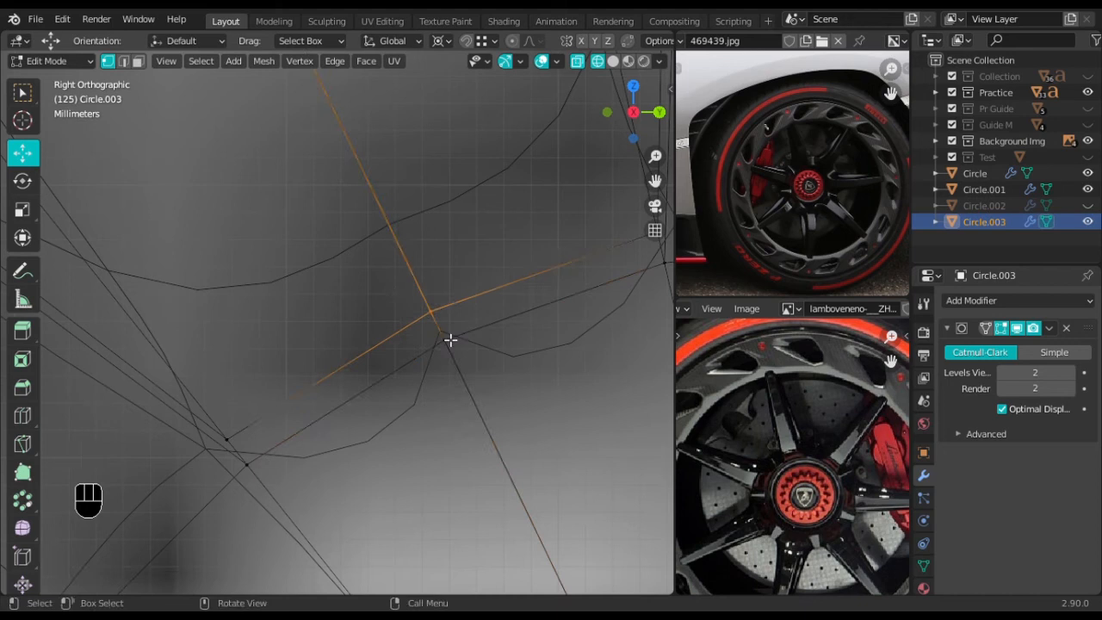
{"action": "key", "text": "m"}
{"action": "left_click", "coordinate": [446, 336]}
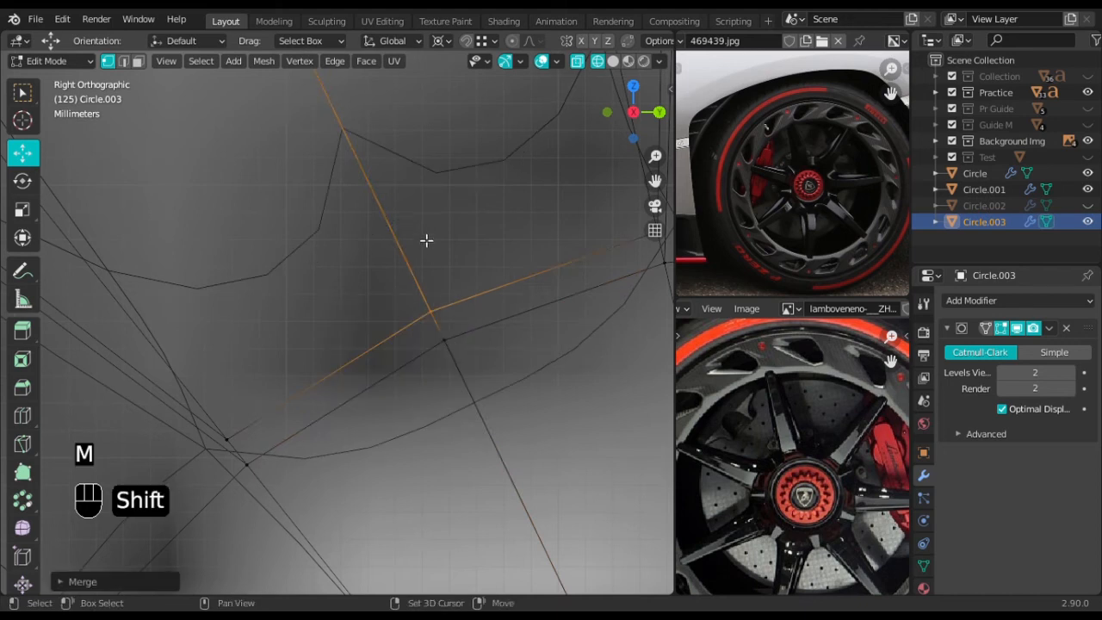
Merge the remaining duplicate vertices at the seam's outer end, on the curved edge between the two spokes
{"action": "middle_click_drag", "start_coordinate": [424, 246], "coordinate": [464, 405], "text": "shift"}
{"action": "scroll", "coordinate": [447, 372], "scroll_direction": "down", "scroll_amount": 6}
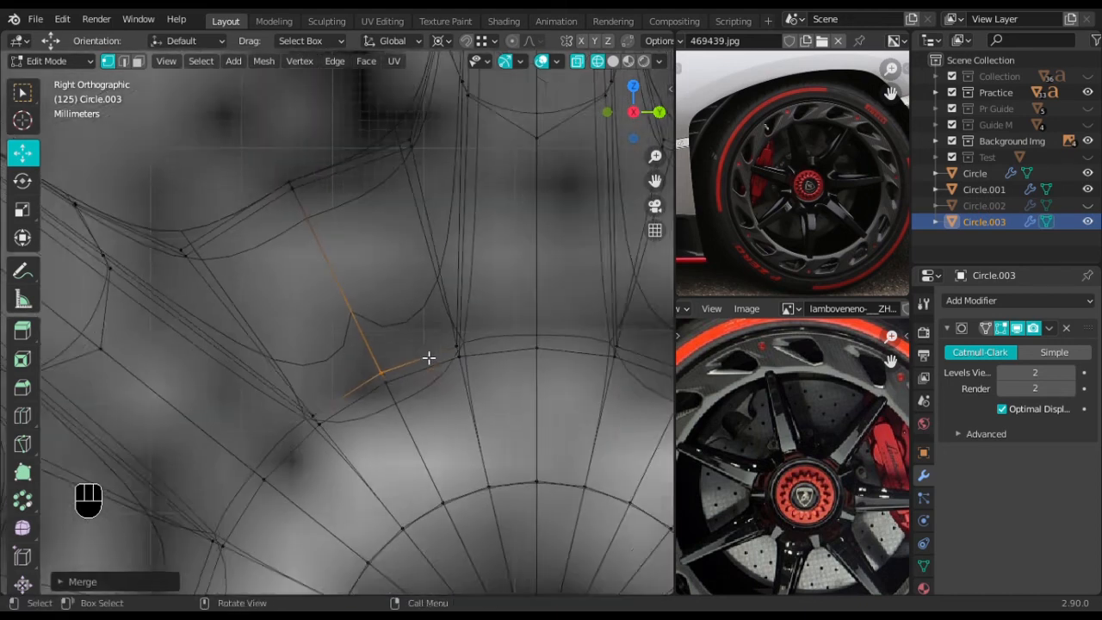
{"action": "scroll", "coordinate": [429, 357], "scroll_direction": "down", "scroll_amount": 4}
{"action": "middle_click_drag", "start_coordinate": [508, 458], "coordinate": [464, 316], "text": "shift"}
{"action": "scroll", "coordinate": [371, 241], "scroll_direction": "up", "scroll_amount": 6}
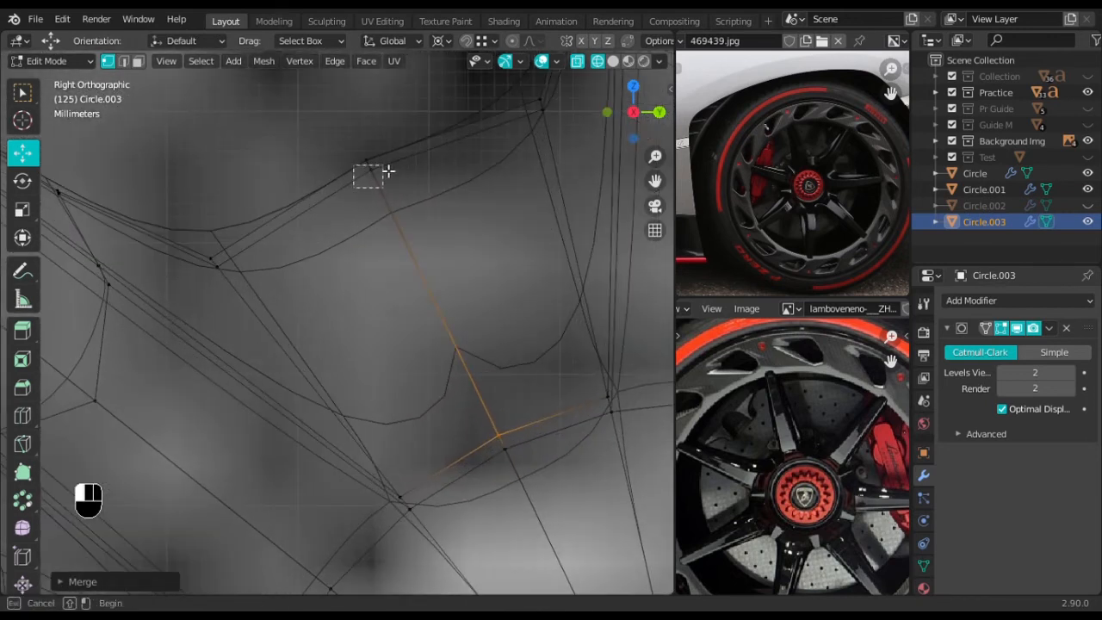
{"action": "left_click_drag", "start_coordinate": [388, 171], "coordinate": [388, 172]}
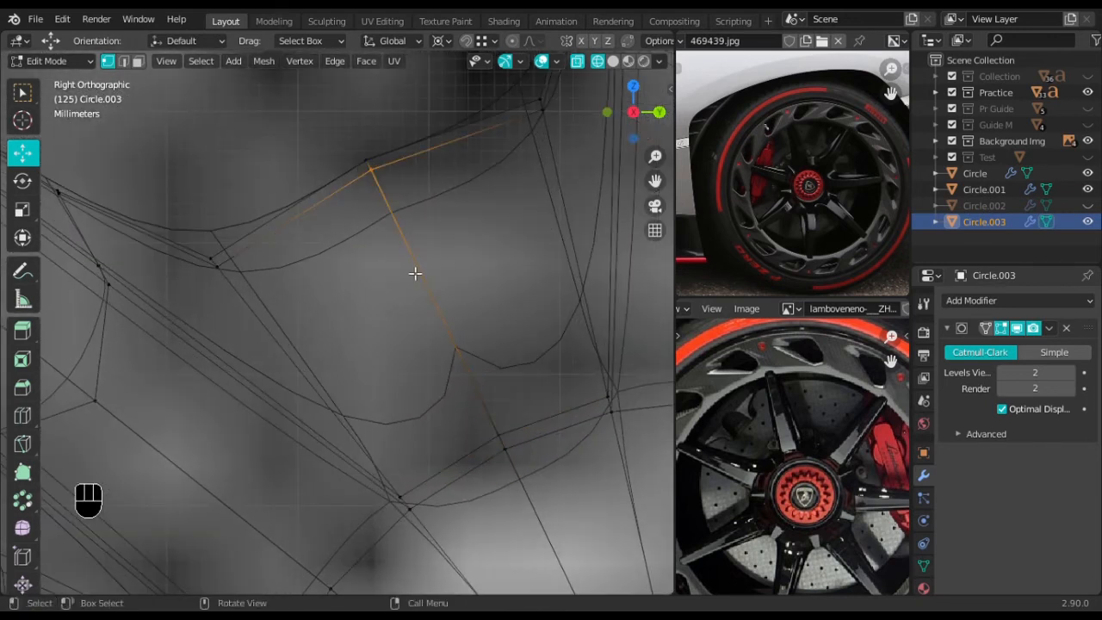
{"action": "key", "text": "x"}
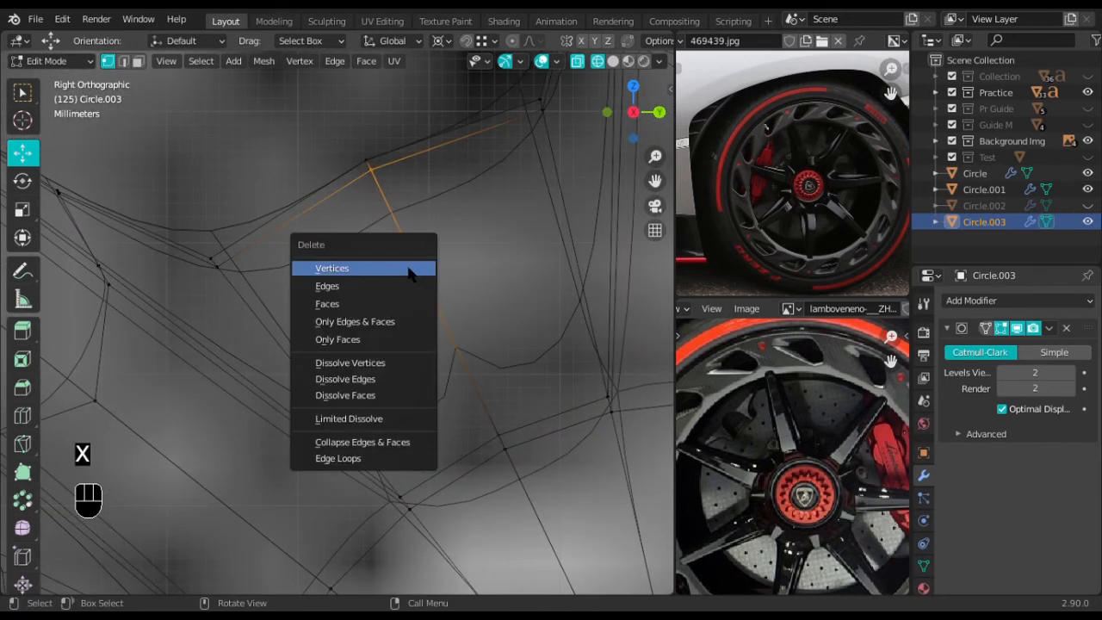
{"action": "key", "text": "m"}
{"action": "left_click", "coordinate": [504, 317]}
Check the merged seams around the hub in solid shading and Object Mode
{"action": "middle_click_drag", "start_coordinate": [504, 317], "coordinate": [462, 285], "text": "shift"}
{"action": "scroll", "coordinate": [464, 300], "scroll_direction": "down", "scroll_amount": 3}
{"action": "scroll", "coordinate": [465, 301], "scroll_direction": "down", "scroll_amount": 3}
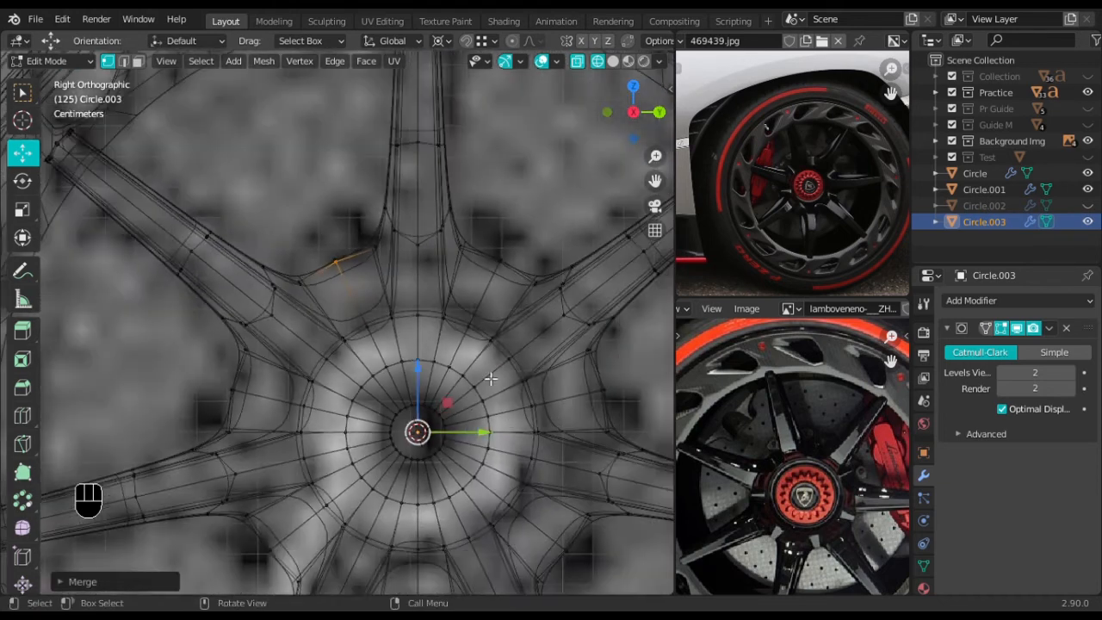
{"action": "middle_click_drag", "start_coordinate": [523, 450], "coordinate": [390, 403], "text": "shift"}
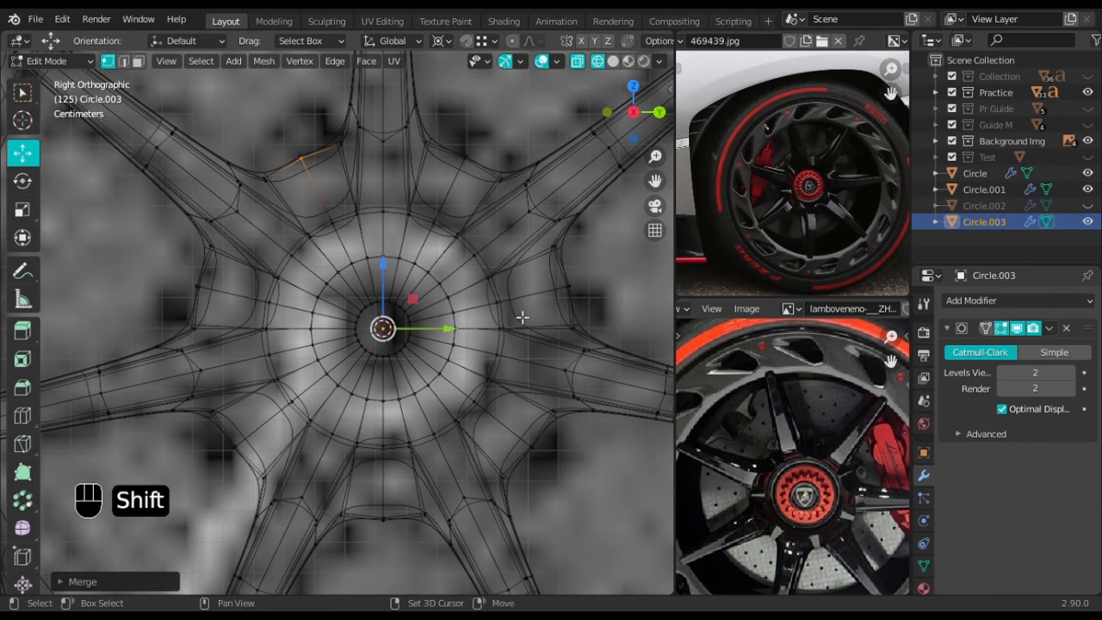
{"action": "key", "text": "shift+z"}
{"action": "key", "text": "Tab"}
{"action": "scroll", "coordinate": [516, 320], "scroll_direction": "down", "scroll_amount": 3}
{"action": "middle_click_drag", "start_coordinate": [387, 336], "coordinate": [357, 361]}
{"action": "scroll", "coordinate": [357, 362], "scroll_direction": "up", "scroll_amount": 6}
Delete the innermost ring of vertices around the hub hole in Edit Mode
{"action": "key", "text": "Tab"}
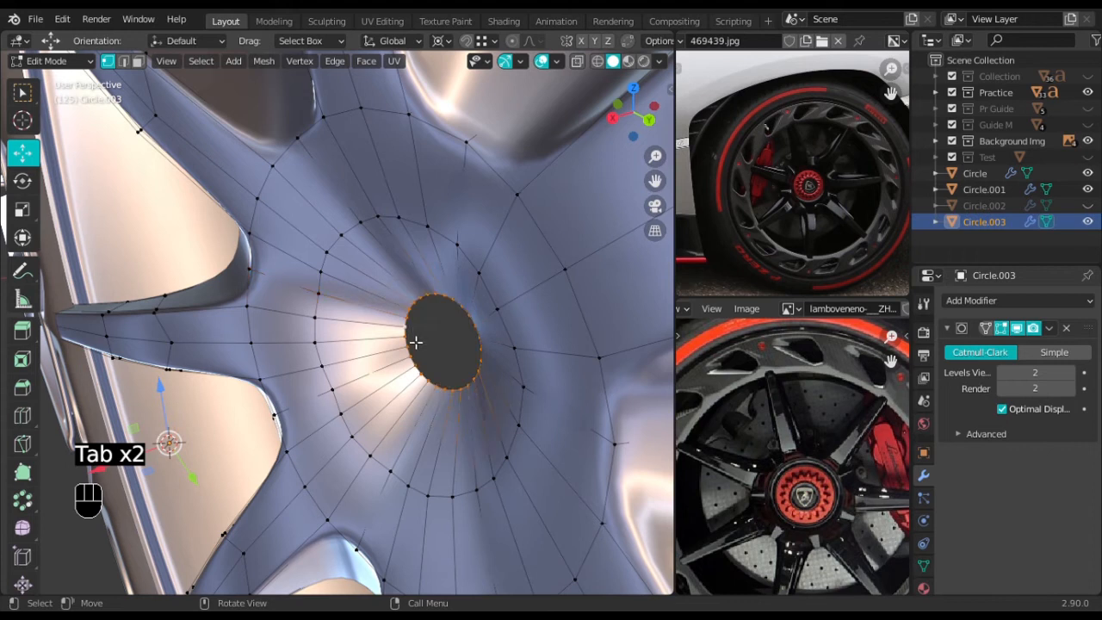
{"action": "key", "text": "x"}
{"action": "left_click", "coordinate": [407, 373]}
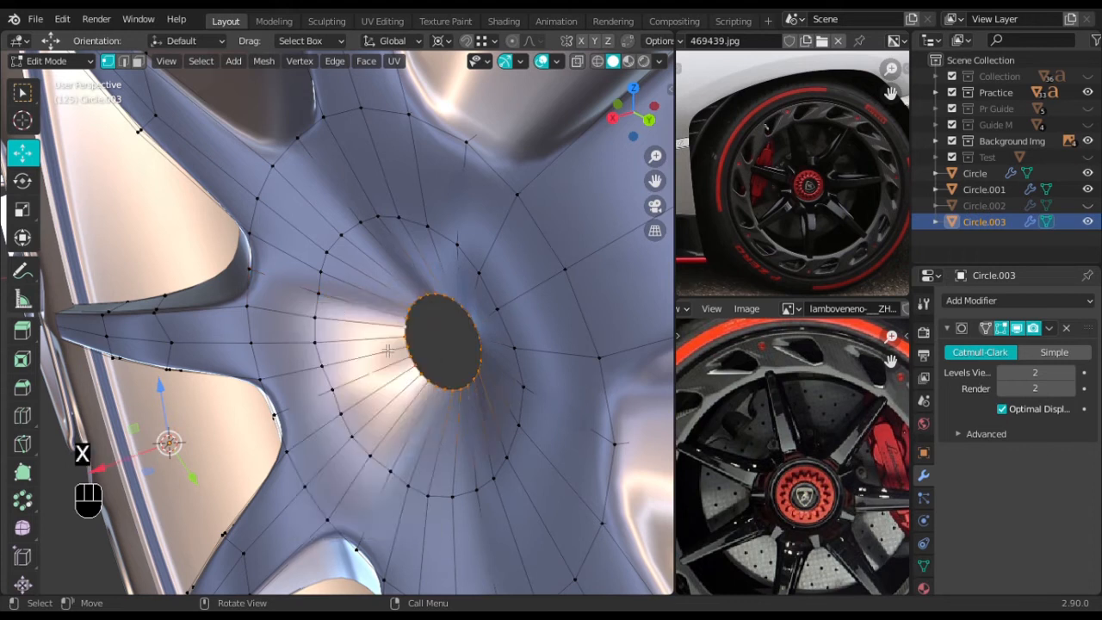
{"action": "key", "text": "x"}
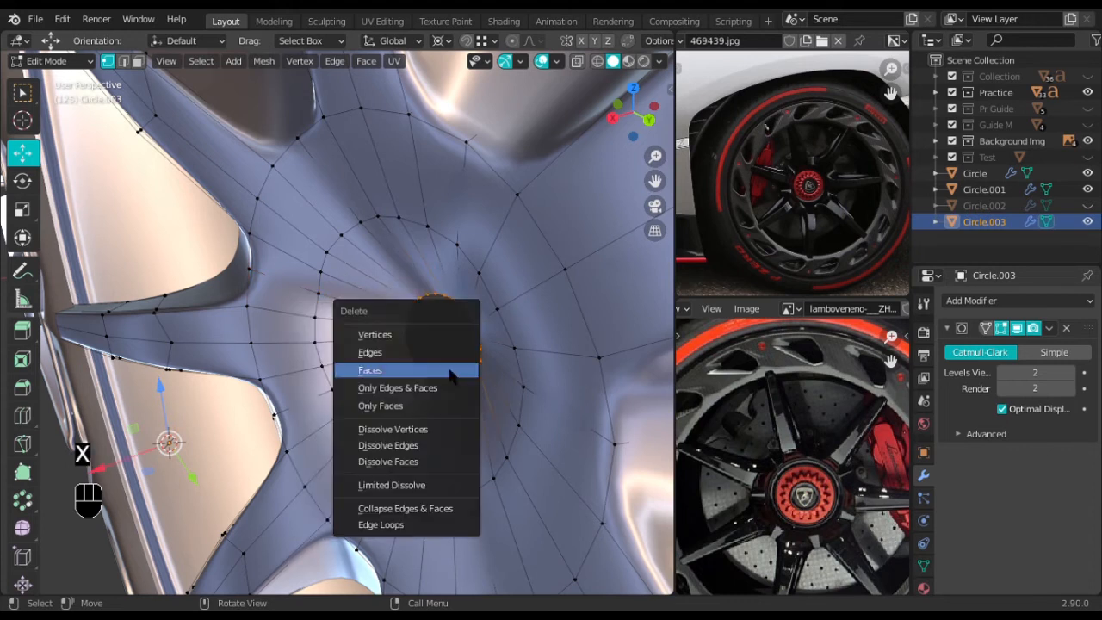
{"action": "left_click", "coordinate": [422, 332]}
Round the selected border loop of the widened hub opening into a perfect circle with the LoopTools Circle command
{"action": "key", "text": "KP_1"}
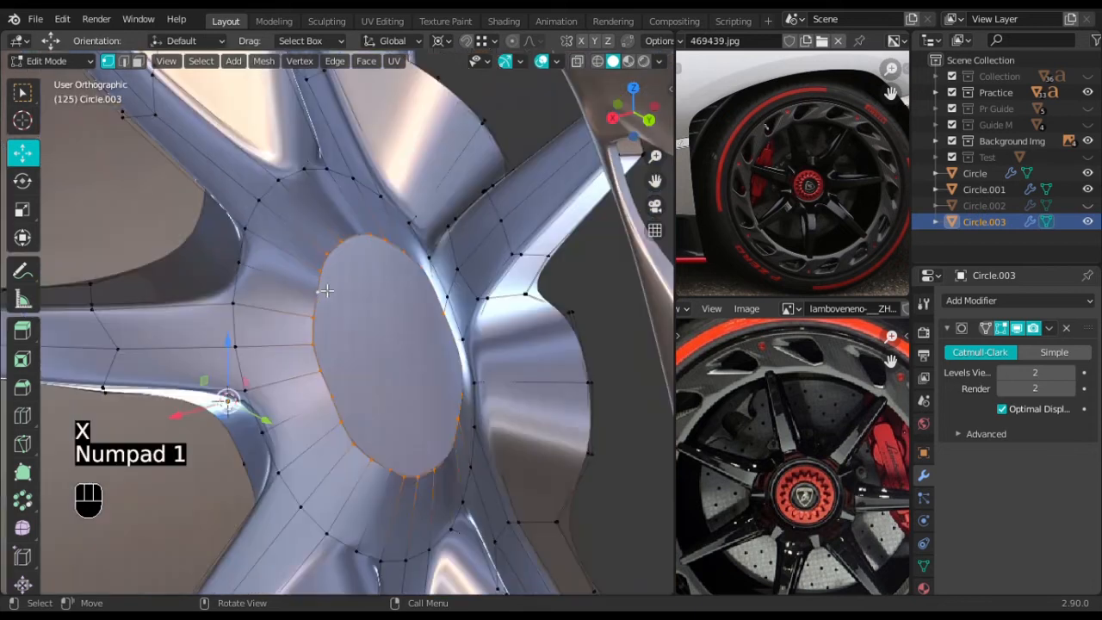
{"action": "key", "text": "KP_3"}
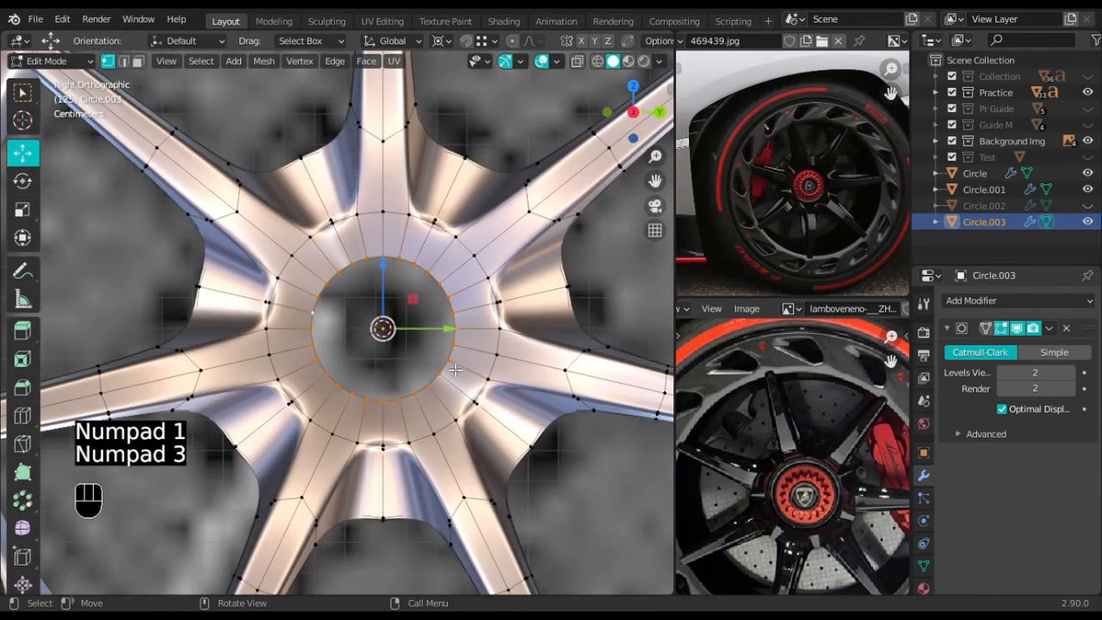
{"action": "right_click", "coordinate": [454, 369]}
{"action": "mouse_move", "coordinate": [403, 155]}
{"action": "left_click", "coordinate": [519, 174]}
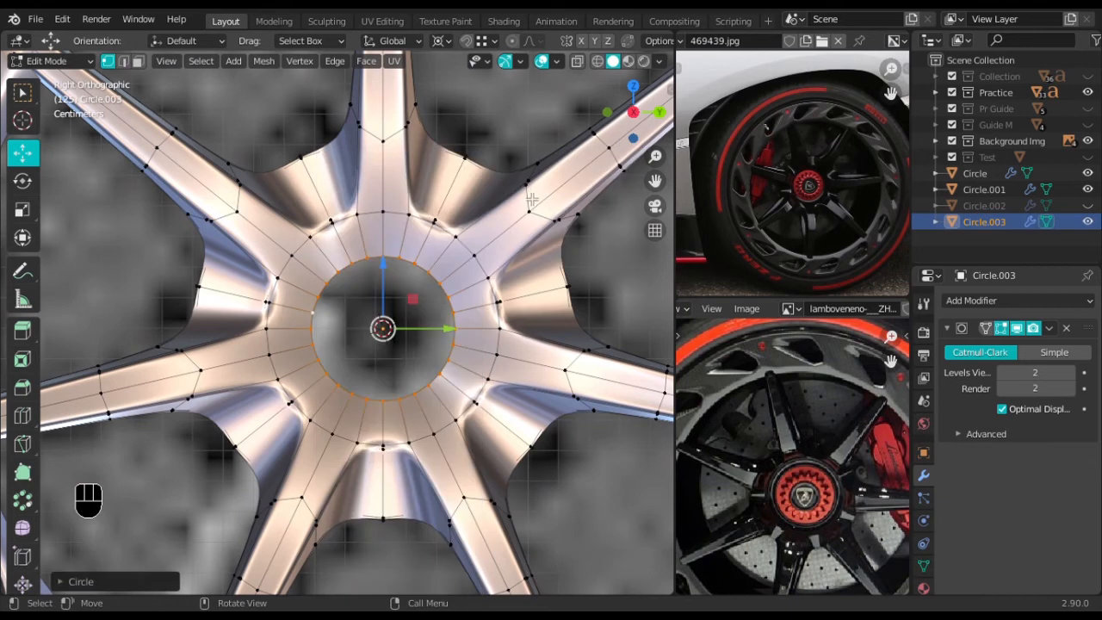
Fill the circular hub opening with a face and inset it slightly
{"action": "middle_click_drag", "start_coordinate": [414, 325], "coordinate": [518, 376]}
{"action": "left_click_drag", "start_coordinate": [585, 331], "coordinate": [93, 411]}
{"action": "middle_click_drag", "start_coordinate": [93, 410], "coordinate": [540, 358]}
{"action": "key", "text": "f"}
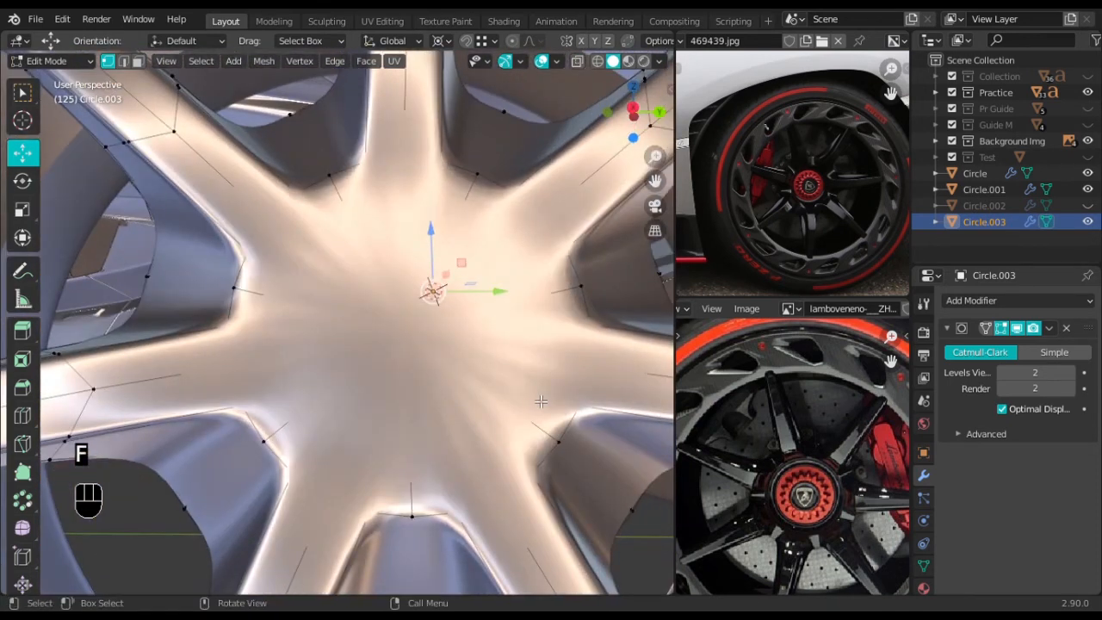
{"action": "key", "text": "i"}
{"action": "left_click", "coordinate": [509, 393]}
{"action": "scroll", "coordinate": [508, 390], "scroll_direction": "down", "scroll_amount": 3}
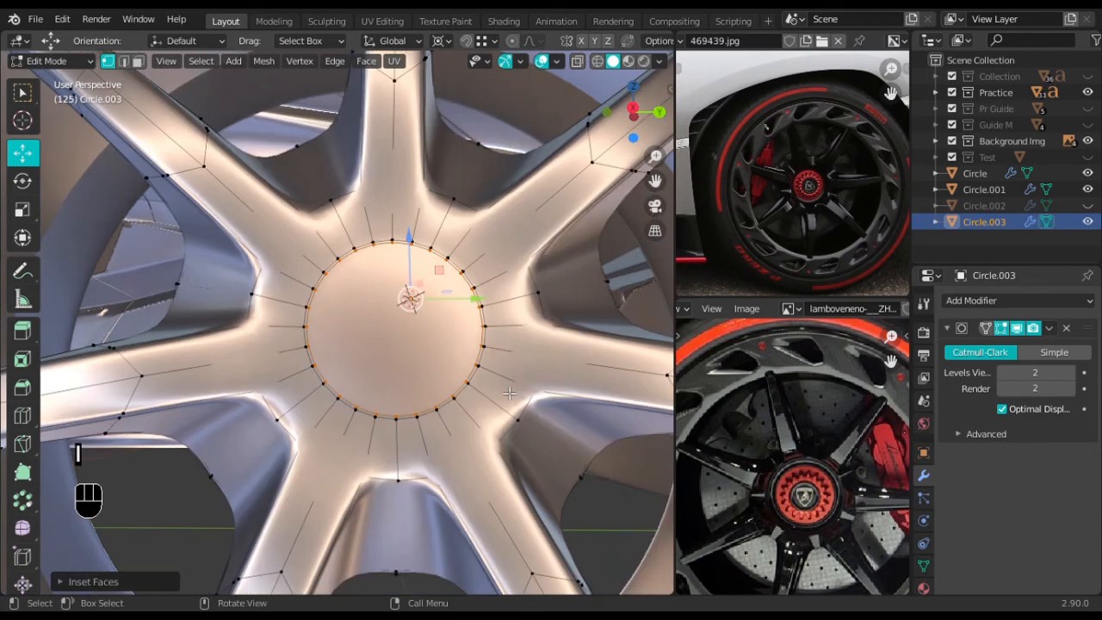
Inspect the smoothed spokes in Object Mode and isolate them in local view
{"action": "key", "text": "Tab"}
{"action": "scroll", "coordinate": [499, 384], "scroll_direction": "down", "scroll_amount": 3}
{"action": "middle_click_drag", "start_coordinate": [482, 383], "coordinate": [261, 325]}
{"action": "key", "text": "slash"}
{"action": "scroll", "coordinate": [338, 275], "scroll_direction": "up", "scroll_amount": 3}
{"action": "scroll", "coordinate": [337, 276], "scroll_direction": "down", "scroll_amount": 4}
{"action": "scroll", "coordinate": [276, 317], "scroll_direction": "up", "scroll_amount": 4}
{"action": "scroll", "coordinate": [275, 317], "scroll_direction": "down", "scroll_amount": 3}
Try to fill between the corner vertices at the outer end of one spoke in Edit Mode, and undo the last fill
{"action": "key", "text": "Tab"}
{"action": "scroll", "coordinate": [210, 259], "scroll_direction": "up", "scroll_amount": 4}
{"action": "middle_click_drag", "start_coordinate": [209, 258], "coordinate": [335, 306], "text": "shift"}
{"action": "scroll", "coordinate": [335, 311], "scroll_direction": "up", "scroll_amount": 3}
{"action": "scroll", "coordinate": [335, 311], "scroll_direction": "up", "scroll_amount": 2}
{"action": "middle_click_drag", "start_coordinate": [520, 298], "coordinate": [473, 301], "text": "shift"}
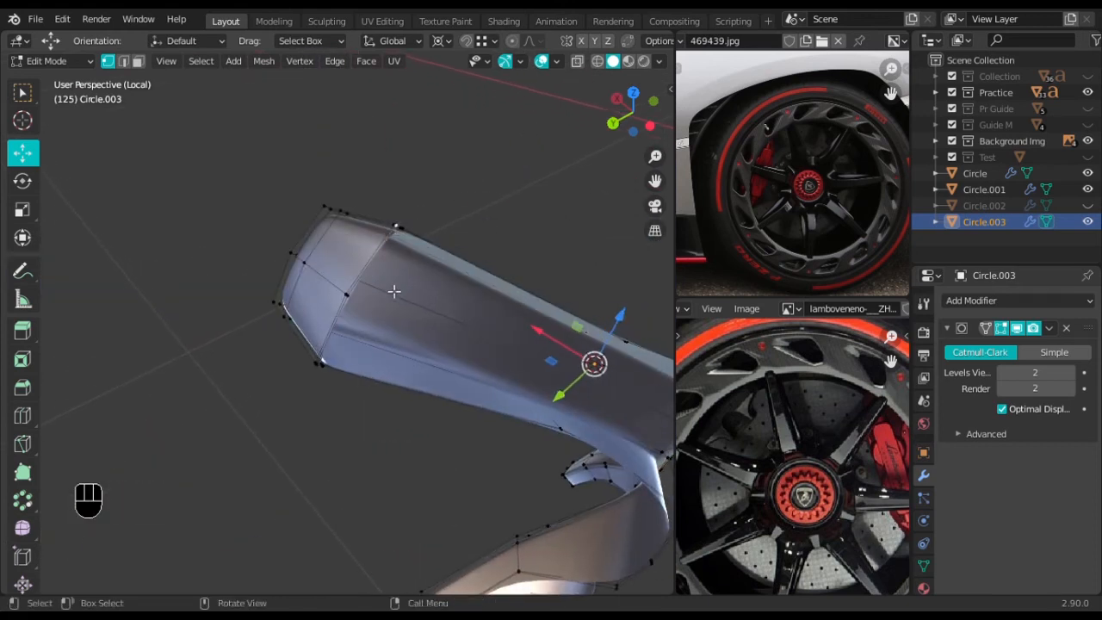
{"action": "scroll", "coordinate": [394, 291], "scroll_direction": "up", "scroll_amount": 2}
{"action": "scroll", "coordinate": [370, 420], "scroll_direction": "down", "scroll_amount": 4}
{"action": "scroll", "coordinate": [327, 334], "scroll_direction": "up", "scroll_amount": 4}
{"action": "scroll", "coordinate": [474, 342], "scroll_direction": "down", "scroll_amount": 4}
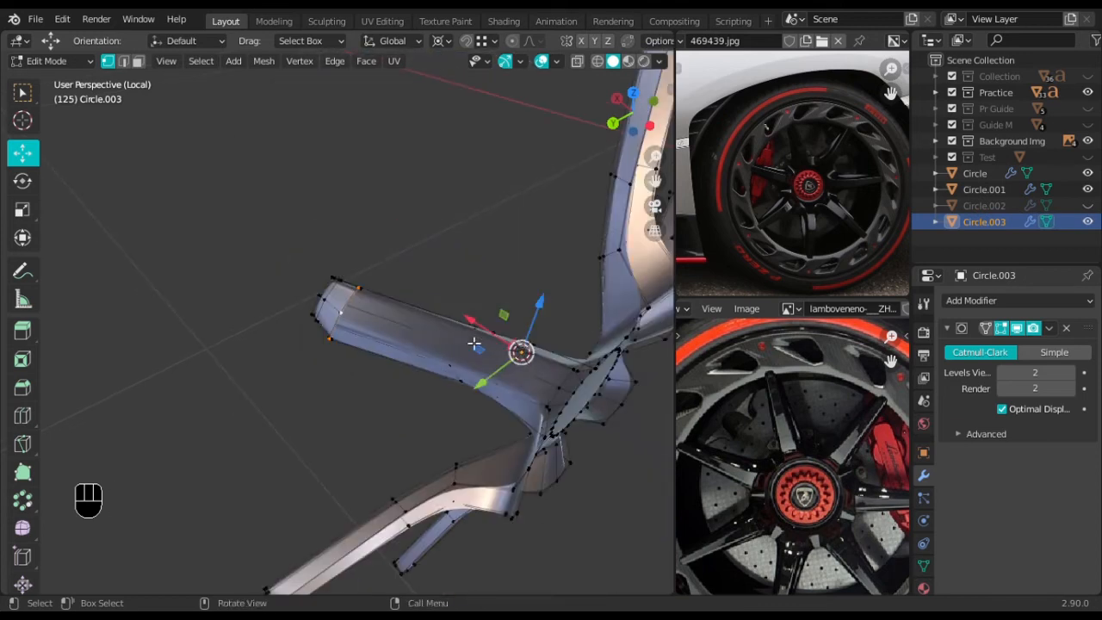
{"action": "middle_click_drag", "start_coordinate": [474, 341], "coordinate": [413, 317], "text": "shift"}
{"action": "middle_click_drag", "start_coordinate": [437, 418], "coordinate": [447, 393]}
{"action": "key", "text": "f"}
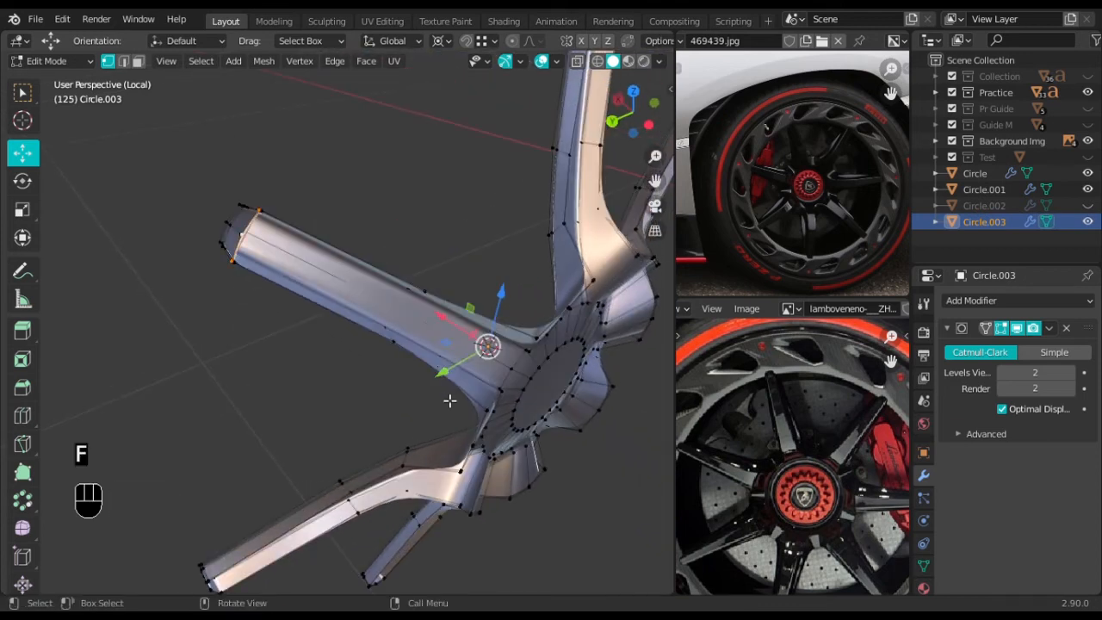
{"action": "scroll", "coordinate": [378, 390], "scroll_direction": "up", "scroll_amount": 4}
{"action": "key", "text": "ctrl+z"}
Select the shortest path of vertices across the spoke's outer end, from one side corner to the other, and fill it with a face
{"action": "middle_click_drag", "start_coordinate": [243, 215], "coordinate": [286, 259], "text": "shift"}
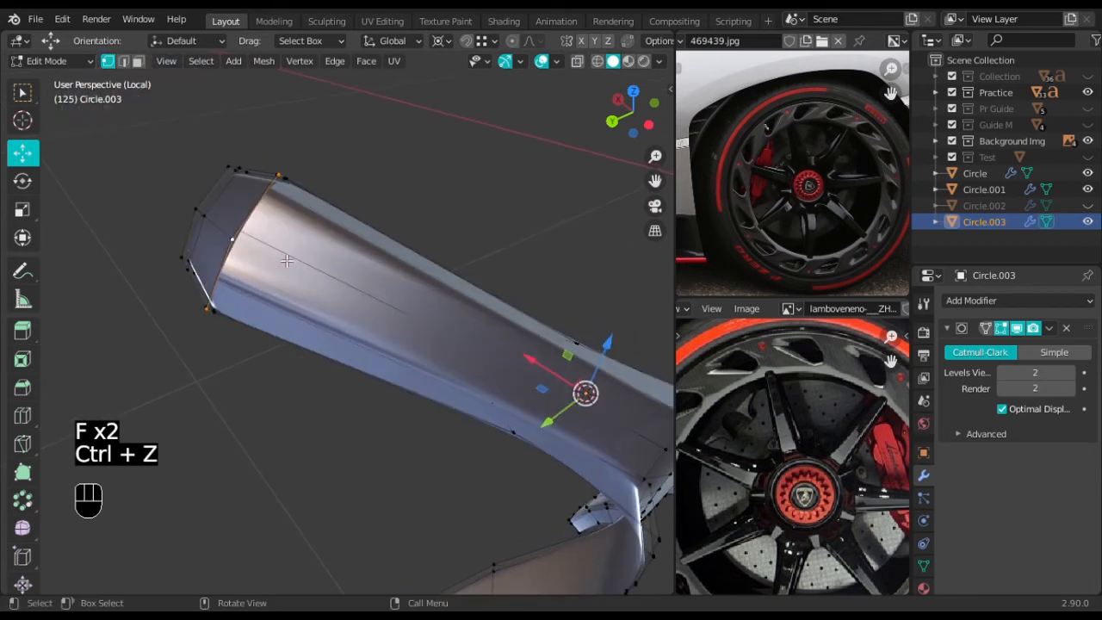
{"action": "scroll", "coordinate": [294, 192], "scroll_direction": "up", "scroll_amount": 1}
{"action": "scroll", "coordinate": [298, 154], "scroll_direction": "down", "scroll_amount": 1}
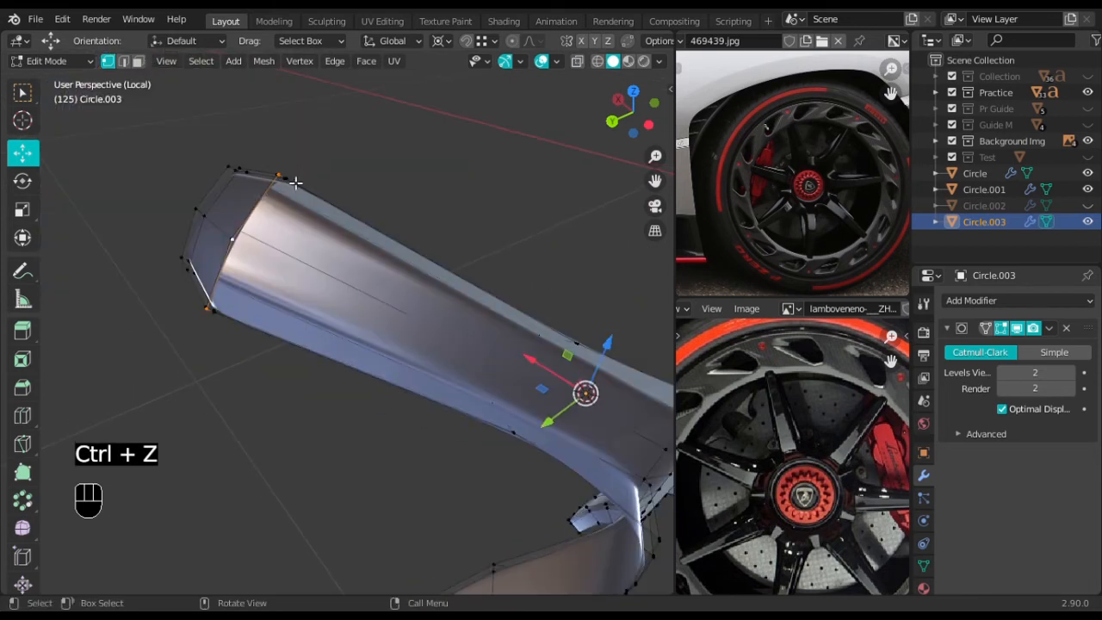
{"action": "middle_click_drag", "start_coordinate": [302, 185], "coordinate": [304, 248], "text": "shift"}
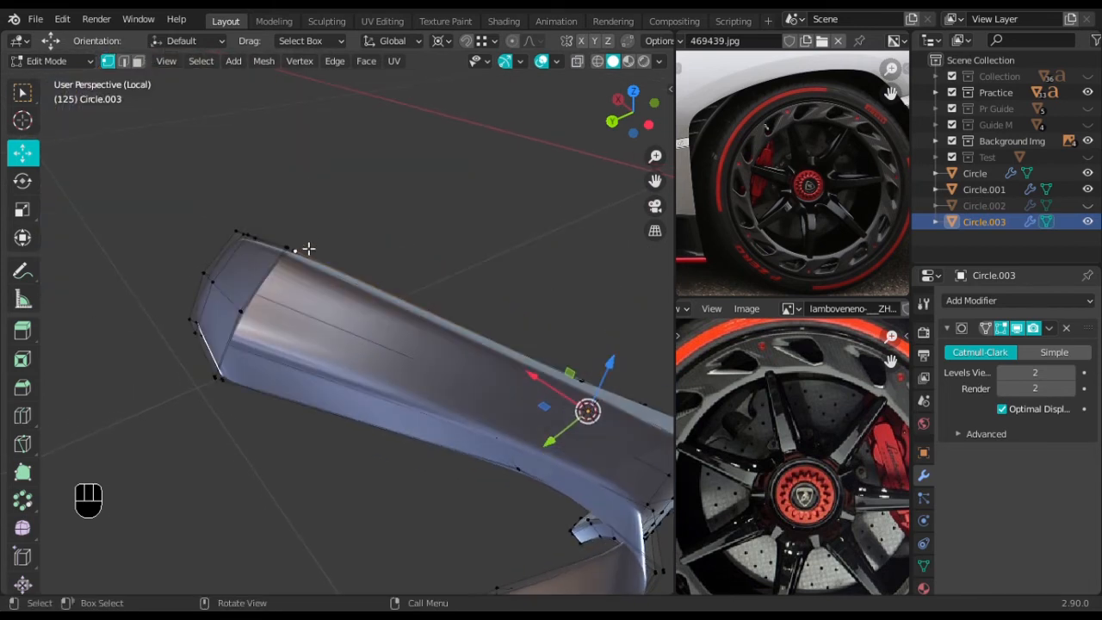
{"action": "left_click", "coordinate": [223, 393], "text": "ctrl"}
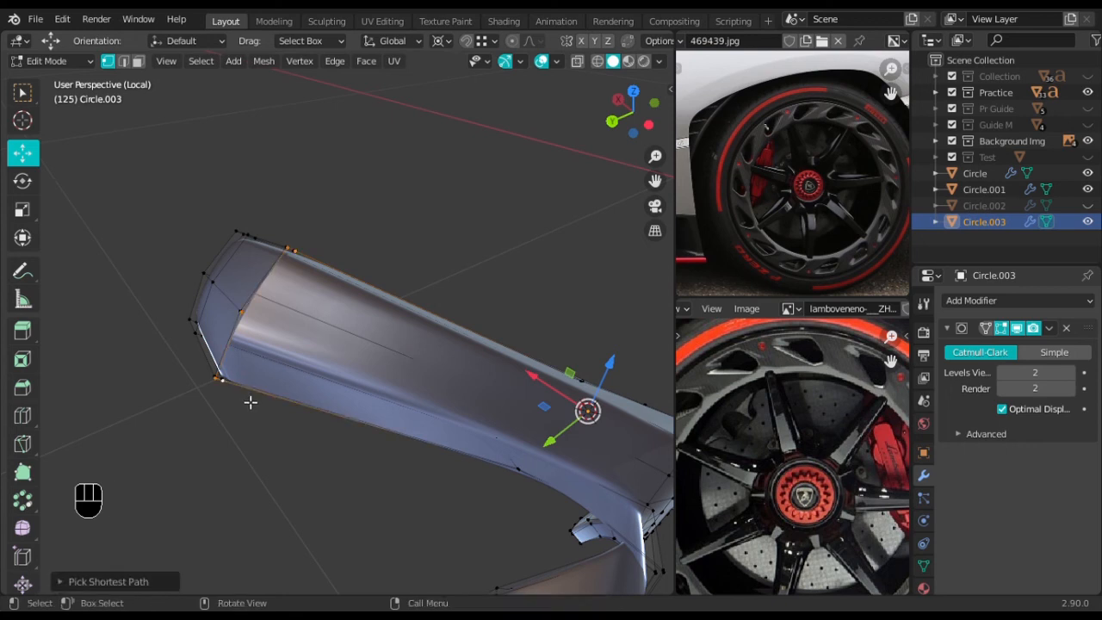
{"action": "key", "text": "f"}
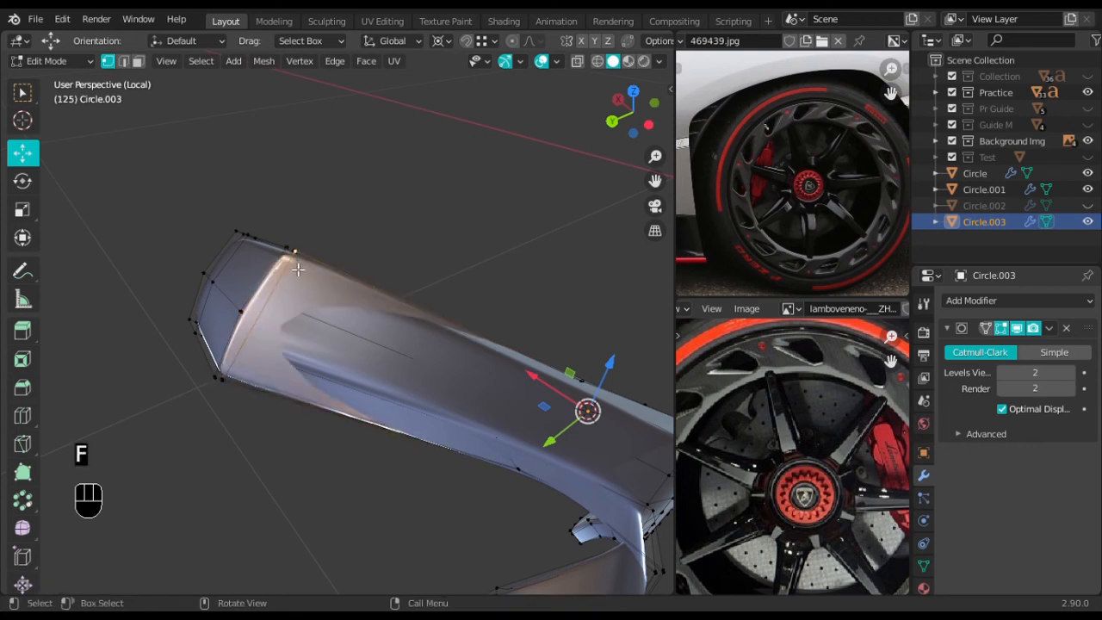
Fill the first spoke's open side with successive faces from its outer end towards the hub
{"action": "left_click", "coordinate": [231, 384], "text": "shift"}
{"action": "scroll", "coordinate": [305, 401], "scroll_direction": "down", "scroll_amount": 3}
{"action": "middle_click_drag", "start_coordinate": [448, 406], "coordinate": [373, 372], "text": "shift"}
{"action": "scroll", "coordinate": [374, 371], "scroll_direction": "up", "scroll_amount": 1}
{"action": "key", "text": "f"}
{"action": "key", "text": "f"}
{"action": "key", "text": "f"}
{"action": "middle_click_drag", "start_coordinate": [458, 423], "coordinate": [398, 352]}
{"action": "key", "text": "f"}
Select the shortest vertex path across the next spoke's outer end, between its two side corners, and fill it with a face
{"action": "scroll", "coordinate": [397, 352], "scroll_direction": "up", "scroll_amount": 2}
{"action": "middle_click_drag", "start_coordinate": [401, 181], "coordinate": [399, 258], "text": "shift"}
{"action": "middle_click_drag", "start_coordinate": [398, 263], "coordinate": [396, 394]}
{"action": "scroll", "coordinate": [411, 408], "scroll_direction": "up", "scroll_amount": 2}
{"action": "scroll", "coordinate": [415, 427], "scroll_direction": "up", "scroll_amount": 3}
{"action": "middle_click_drag", "start_coordinate": [419, 435], "coordinate": [404, 358], "text": "shift"}
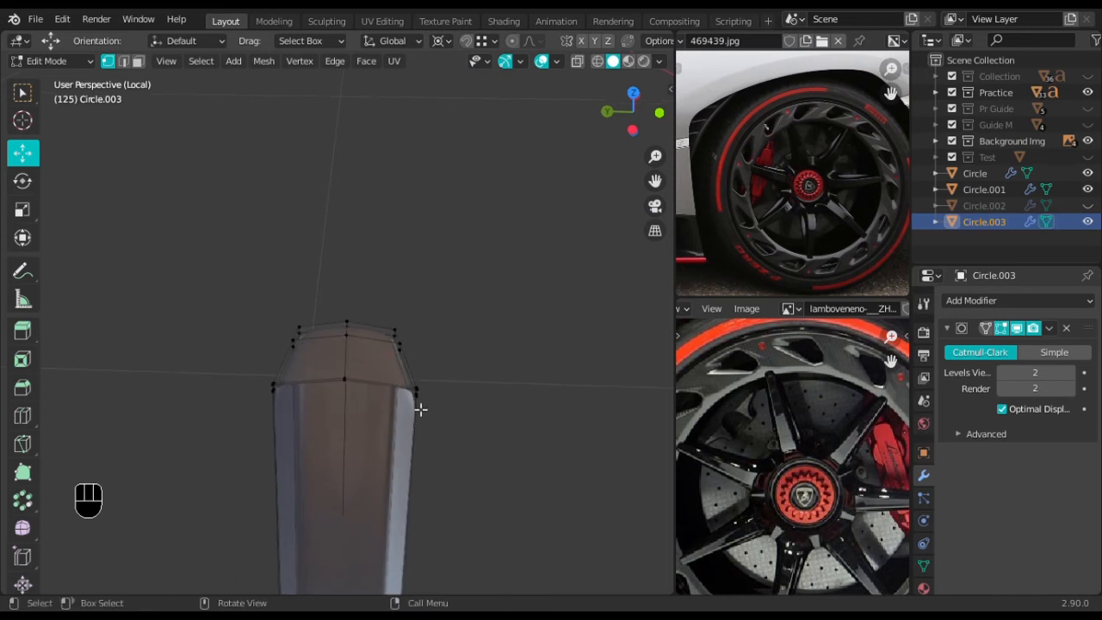
{"action": "key", "text": "ctrl"}
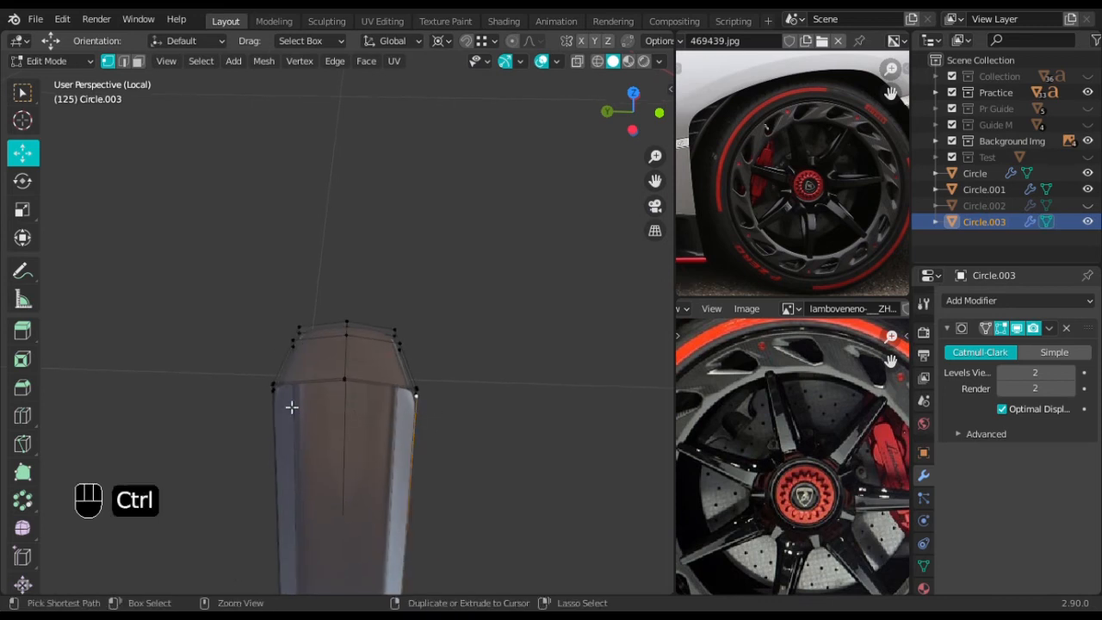
{"action": "left_click", "coordinate": [274, 404], "text": "ctrl"}
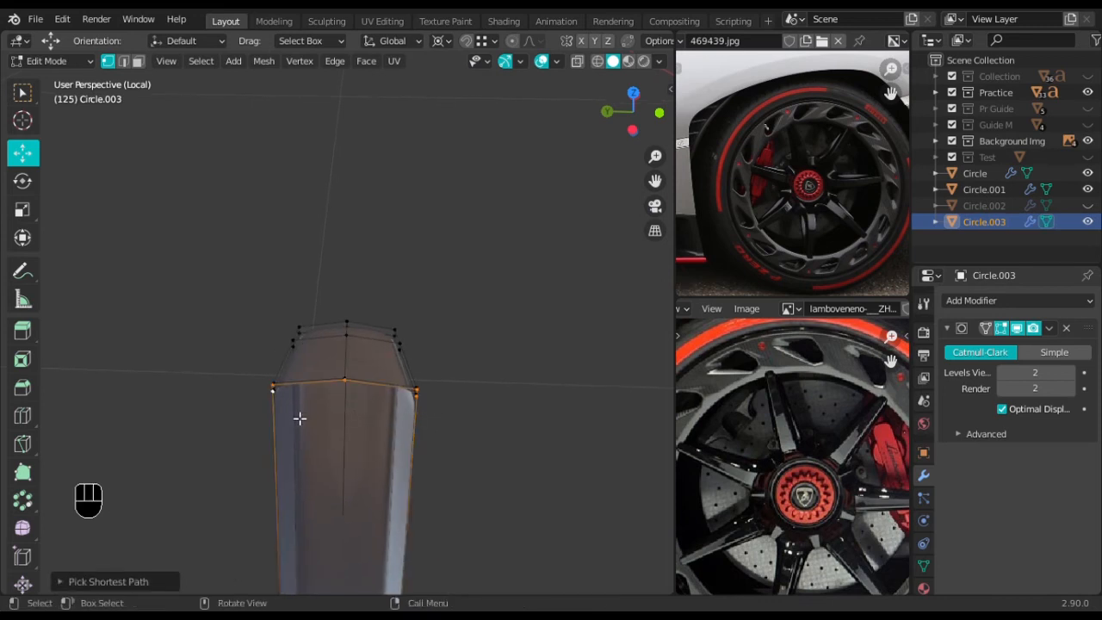
{"action": "key", "text": "f"}
{"action": "left_click_drag", "start_coordinate": [256, 370], "coordinate": [502, 394], "text": "ctrl"}
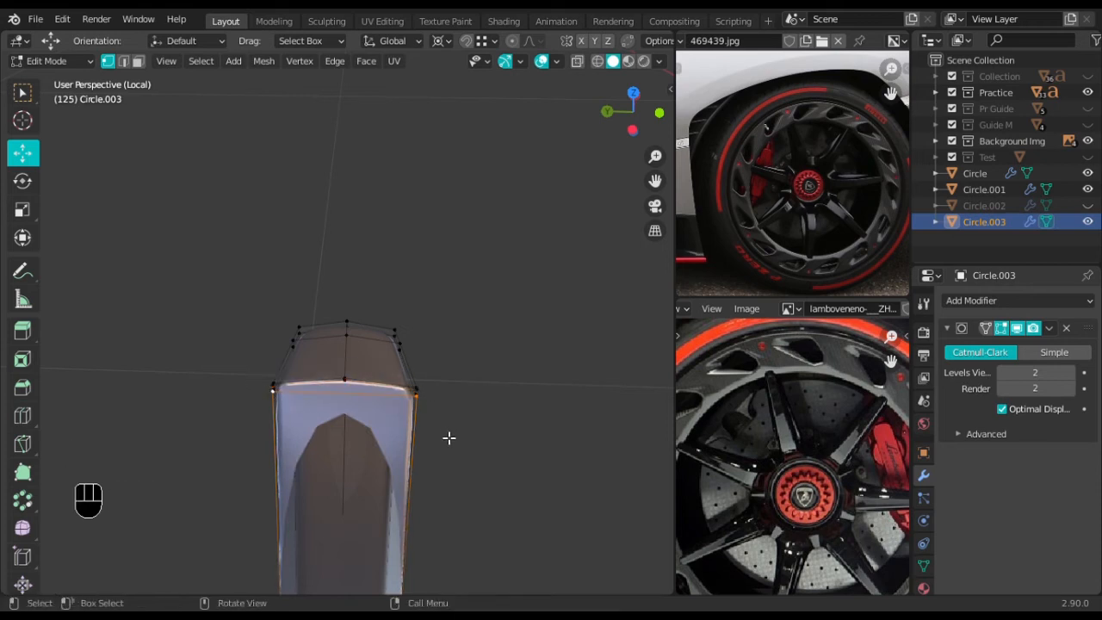
Continue the fill down the second spoke's open side with successive faces towards the hub
{"action": "scroll", "coordinate": [446, 435], "scroll_direction": "down", "scroll_amount": 2}
{"action": "middle_click_drag", "start_coordinate": [447, 436], "coordinate": [459, 374], "text": "shift"}
{"action": "scroll", "coordinate": [462, 413], "scroll_direction": "down", "scroll_amount": 3}
{"action": "key", "text": "f"}
{"action": "key", "text": "f"}
{"action": "key", "text": "f"}
{"action": "key", "text": "f"}
Cap the third spoke's open side by filling its shortest end path and adding successive faces, then undo the last fill
{"action": "middle_click_drag", "start_coordinate": [465, 440], "coordinate": [356, 358]}
{"action": "scroll", "coordinate": [413, 371], "scroll_direction": "up", "scroll_amount": 4}
{"action": "scroll", "coordinate": [356, 357], "scroll_direction": "up", "scroll_amount": 5}
{"action": "left_click", "coordinate": [379, 300]}
{"action": "left_click", "coordinate": [276, 175], "text": "ctrl"}
{"action": "key", "text": "f"}
{"action": "key", "text": "f"}
{"action": "key", "text": "f"}
{"action": "key", "text": "f"}
{"action": "key", "text": "f"}
{"action": "scroll", "coordinate": [455, 266], "scroll_direction": "down", "scroll_amount": 4}
{"action": "key", "text": "f"}
{"action": "key", "text": "ctrl+z"}
Select the shortest path across the fourth spoke's outer end and fill its open side with successive faces
{"action": "middle_click_drag", "start_coordinate": [455, 266], "coordinate": [366, 288]}
{"action": "scroll", "coordinate": [378, 284], "scroll_direction": "up", "scroll_amount": 6}
{"action": "left_click", "coordinate": [481, 201]}
{"action": "left_click", "coordinate": [439, 386], "text": "ctrl"}
{"action": "key", "text": "f"}
{"action": "middle_click_drag", "start_coordinate": [433, 335], "coordinate": [366, 340], "text": "shift"}
{"action": "scroll", "coordinate": [344, 343], "scroll_direction": "down", "scroll_amount": 7}
{"action": "key", "text": "f"}
{"action": "key", "text": "f"}
{"action": "key", "text": "f"}
{"action": "middle_click_drag", "start_coordinate": [234, 348], "coordinate": [209, 364], "text": "shift"}
{"action": "scroll", "coordinate": [330, 344], "scroll_direction": "up", "scroll_amount": 5}
{"action": "key", "text": "ctrl+z"}
{"action": "key", "text": "ctrl+z"}
{"action": "key", "text": "f"}
{"action": "left_click", "coordinate": [344, 320]}
{"action": "key", "text": "f"}
{"action": "key", "text": "f"}
{"action": "key", "text": "f"}
{"action": "key", "text": "ctrl+z"}
{"action": "key", "text": "ctrl+z"}
{"action": "key", "text": "ctrl+z"}
{"action": "key", "text": "ctrl+z"}
{"action": "middle_click_drag", "start_coordinate": [293, 324], "coordinate": [329, 339]}
{"action": "key", "text": "ctrl+z"}
{"action": "key", "text": "ctrl+z"}
{"action": "key", "text": "f"}
{"action": "key", "text": "ctrl+z"}
{"action": "key", "text": "shift+z"}
{"action": "key", "text": "shift+z"}
{"action": "middle_click_drag", "start_coordinate": [404, 337], "coordinate": [452, 310]}
{"action": "key", "text": "ctrl+z"}
Select the path between the side corners of the downward-pointing spoke's end and fill its open side towards the hub
{"action": "left_click", "coordinate": [451, 305]}
{"action": "left_click", "coordinate": [372, 332], "text": "shift"}
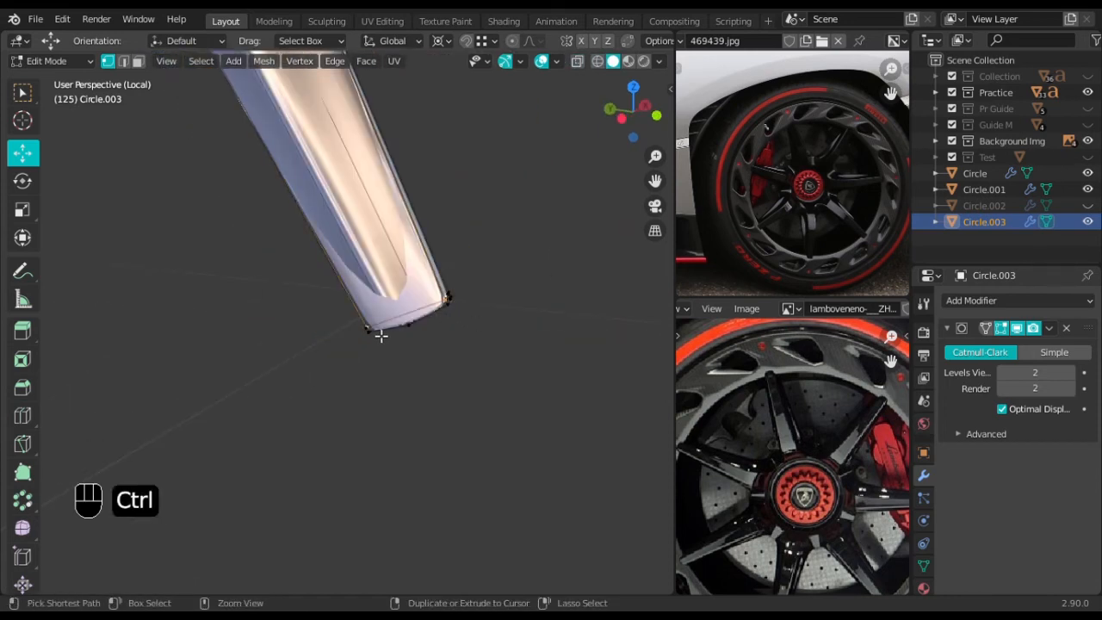
{"action": "key", "text": "ctrl+z"}
{"action": "scroll", "coordinate": [384, 347], "scroll_direction": "down", "scroll_amount": 4}
{"action": "key", "text": "f"}
{"action": "key", "text": "f"}
{"action": "key", "text": "f"}
Select the shortest path across the following spoke's outer end and fill its open side with successive faces
{"action": "middle_click_drag", "start_coordinate": [288, 298], "coordinate": [423, 246]}
{"action": "scroll", "coordinate": [423, 247], "scroll_direction": "up", "scroll_amount": 4}
{"action": "left_click", "coordinate": [436, 289]}
{"action": "left_click", "coordinate": [405, 277], "text": "ctrl"}
{"action": "key", "text": "f"}
{"action": "left_click", "coordinate": [435, 290]}
{"action": "key", "text": "f"}
{"action": "key", "text": "f"}
{"action": "key", "text": "f"}
{"action": "key", "text": "f"}
{"action": "scroll", "coordinate": [470, 250], "scroll_direction": "down", "scroll_amount": 5}
Close the last open spoke by selecting the shortest path across its outer end and filling faces towards the hub
{"action": "middle_click_drag", "start_coordinate": [149, 266], "coordinate": [533, 379], "text": "shift"}
{"action": "key", "text": "KP_1"}
{"action": "key", "text": "KP_3"}
{"action": "key", "text": "KP_1"}
{"action": "scroll", "coordinate": [791, 455], "scroll_direction": "up", "scroll_amount": 2}
{"action": "scroll", "coordinate": [293, 370], "scroll_direction": "up", "scroll_amount": 4}
{"action": "middle_click_drag", "start_coordinate": [284, 370], "coordinate": [307, 384]}
{"action": "left_click", "coordinate": [215, 313]}
{"action": "left_click", "coordinate": [250, 460], "text": "ctrl"}
{"action": "key", "text": "f"}
{"action": "key", "text": "f"}
{"action": "key", "text": "f"}
{"action": "key", "text": "f"}
{"action": "scroll", "coordinate": [250, 459], "scroll_direction": "down", "scroll_amount": 4}
Add a centred lengthwise loop cut to the new faces of the upper-left spoke and the top spoke
{"action": "middle_click_drag", "start_coordinate": [250, 460], "coordinate": [442, 420], "text": "shift"}
{"action": "scroll", "coordinate": [443, 420], "scroll_direction": "up", "scroll_amount": 3}
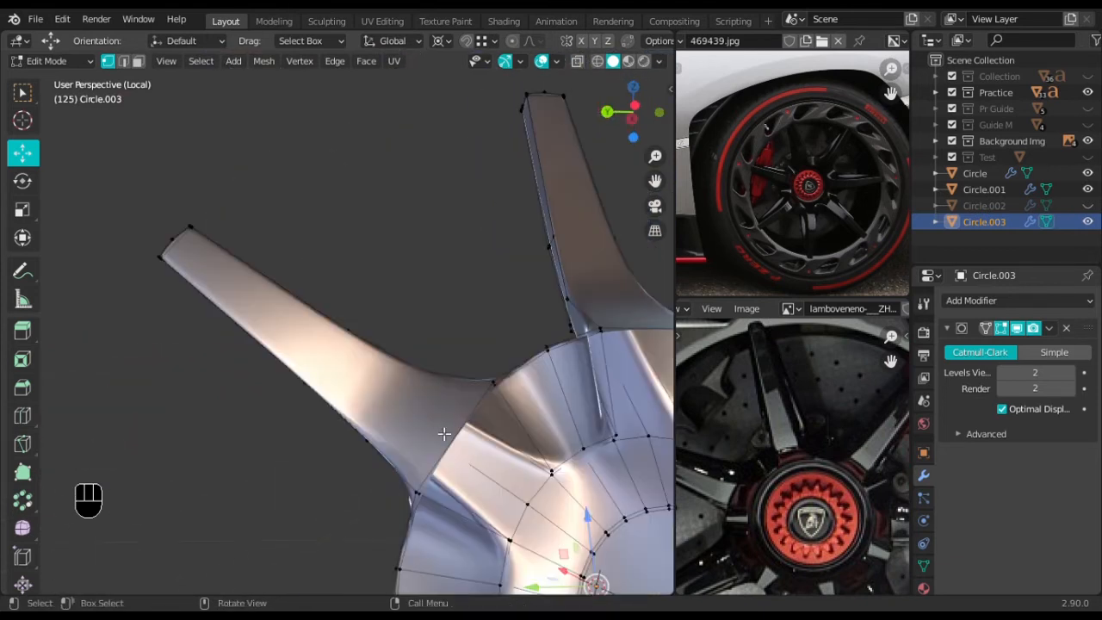
{"action": "scroll", "coordinate": [353, 351], "scroll_direction": "down", "scroll_amount": 1}
{"action": "middle_click_drag", "start_coordinate": [353, 351], "coordinate": [372, 370]}
{"action": "scroll", "coordinate": [489, 450], "scroll_direction": "up", "scroll_amount": 1}
{"action": "scroll", "coordinate": [584, 422], "scroll_direction": "down", "scroll_amount": 2}
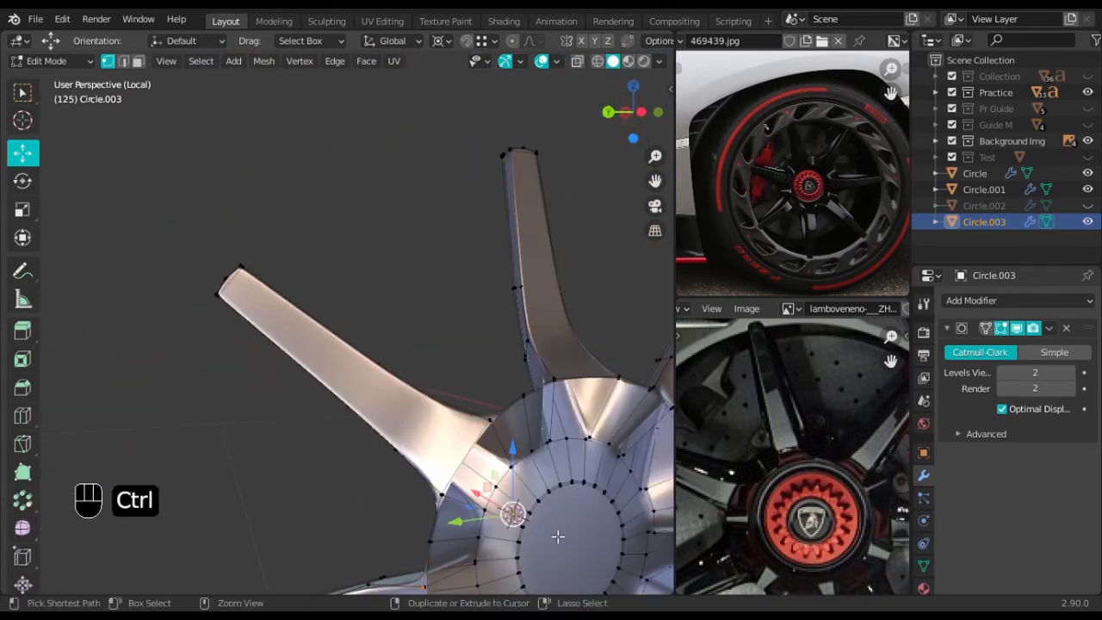
{"action": "key", "text": "ctrl+r"}
{"action": "left_click", "coordinate": [467, 458]}
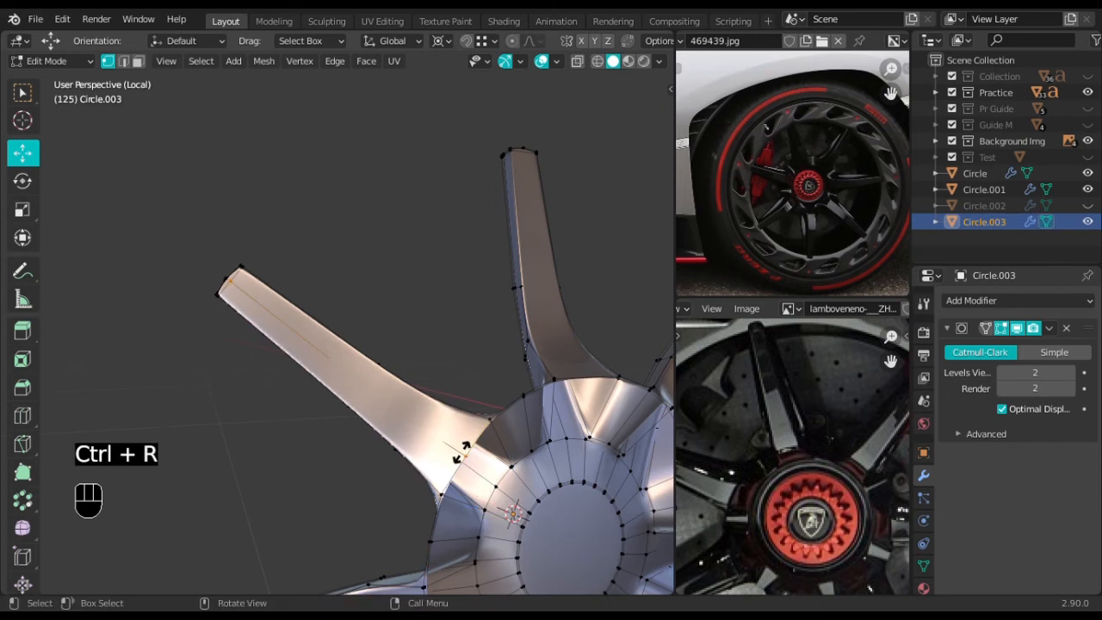
{"action": "right_click", "coordinate": [490, 439]}
{"action": "key", "text": "ctrl+r"}
{"action": "left_click", "coordinate": [574, 381]}
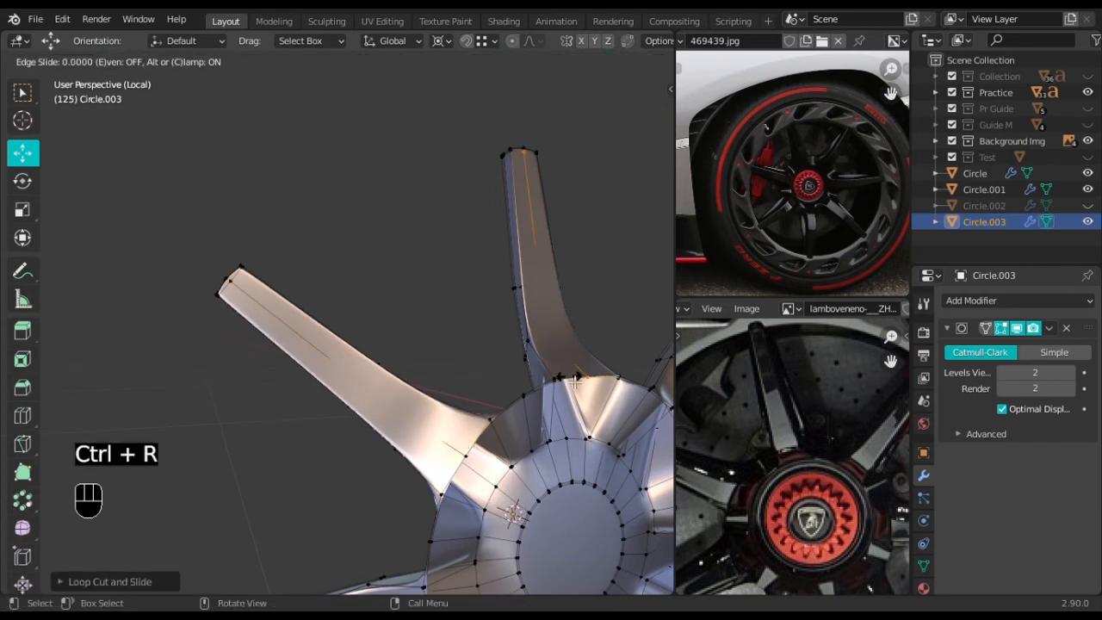
{"action": "right_click", "coordinate": [574, 382]}
Add a centred lengthwise loop cut to the new faces of each of the remaining five spokes
{"action": "scroll", "coordinate": [574, 381], "scroll_direction": "down", "scroll_amount": 2}
{"action": "middle_click_drag", "start_coordinate": [574, 381], "coordinate": [382, 252], "text": "shift"}
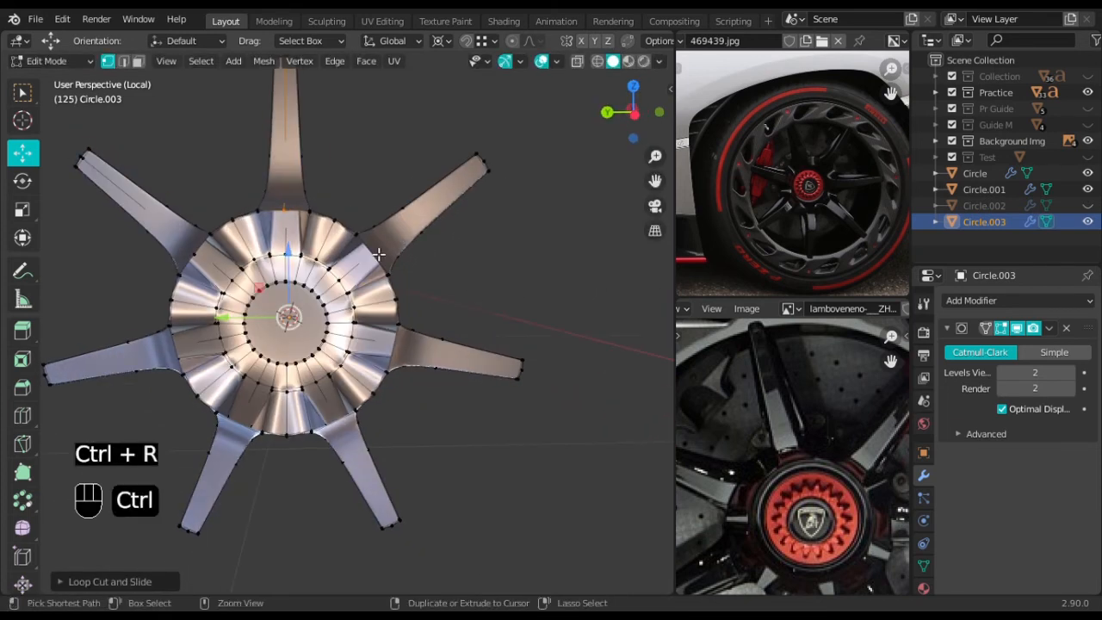
{"action": "key", "text": "ctrl+r"}
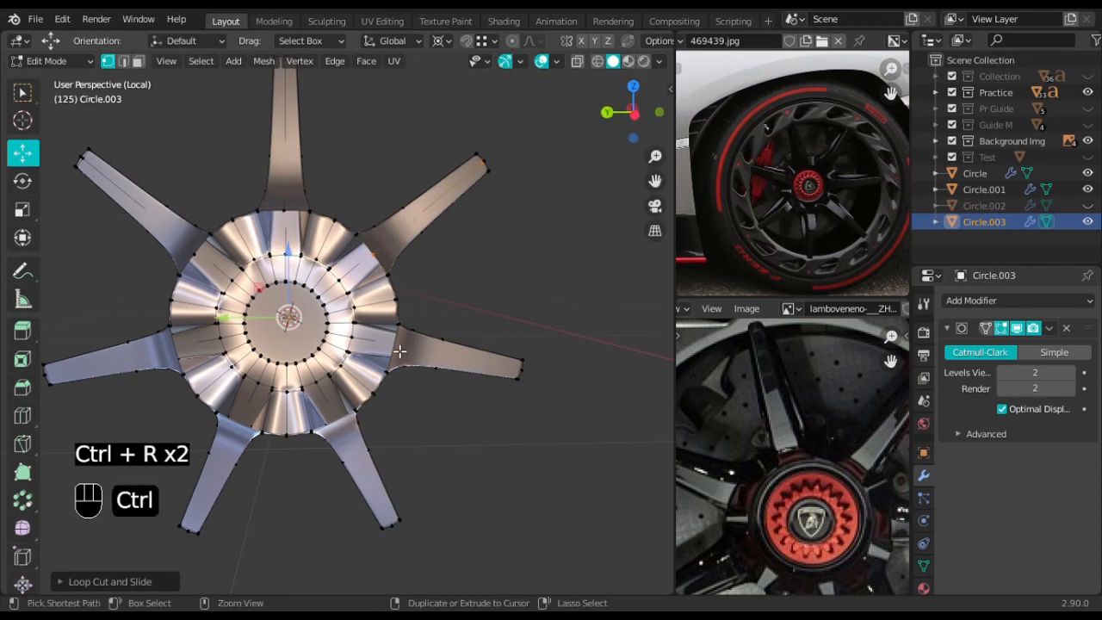
{"action": "left_click", "coordinate": [400, 352]}
{"action": "right_click", "coordinate": [400, 351]}
{"action": "middle_click_drag", "start_coordinate": [400, 351], "coordinate": [463, 286], "text": "shift"}
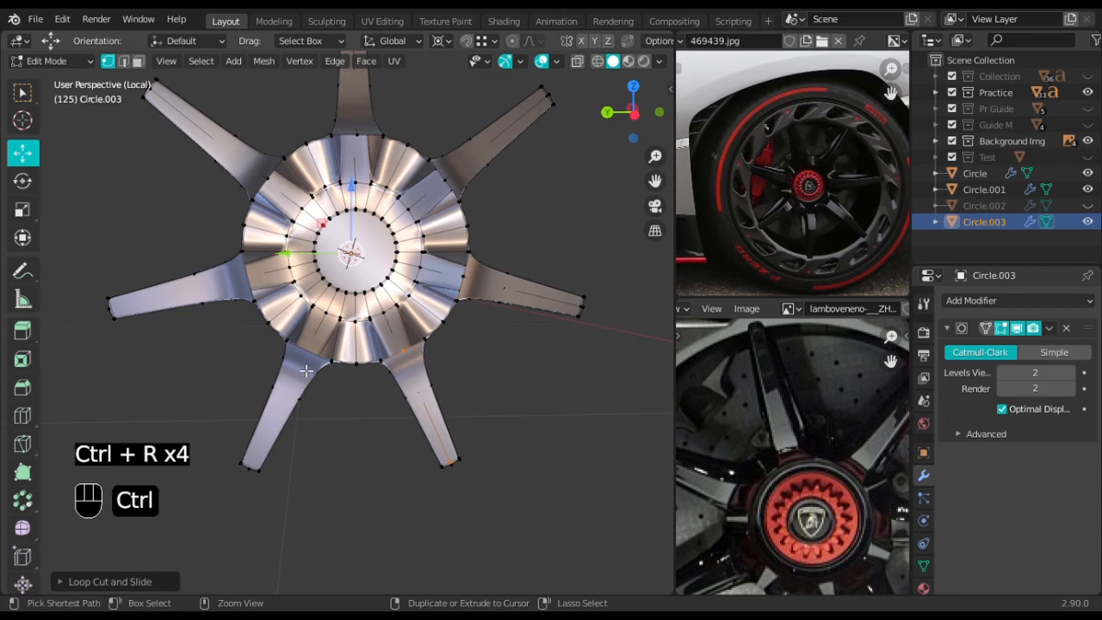
{"action": "key", "text": "ctrl+r"}
{"action": "middle_click_drag", "start_coordinate": [309, 355], "coordinate": [413, 348], "text": "shift"}
{"action": "scroll", "coordinate": [403, 324], "scroll_direction": "up", "scroll_amount": 2}
{"action": "left_click", "coordinate": [409, 320]}
{"action": "right_click", "coordinate": [408, 321]}
Check the spoke's geometry in wireframe and turn off the subdivision modifier's display in Edit Mode
{"action": "scroll", "coordinate": [306, 364], "scroll_direction": "up", "scroll_amount": 5}
{"action": "key", "text": "shift+z"}
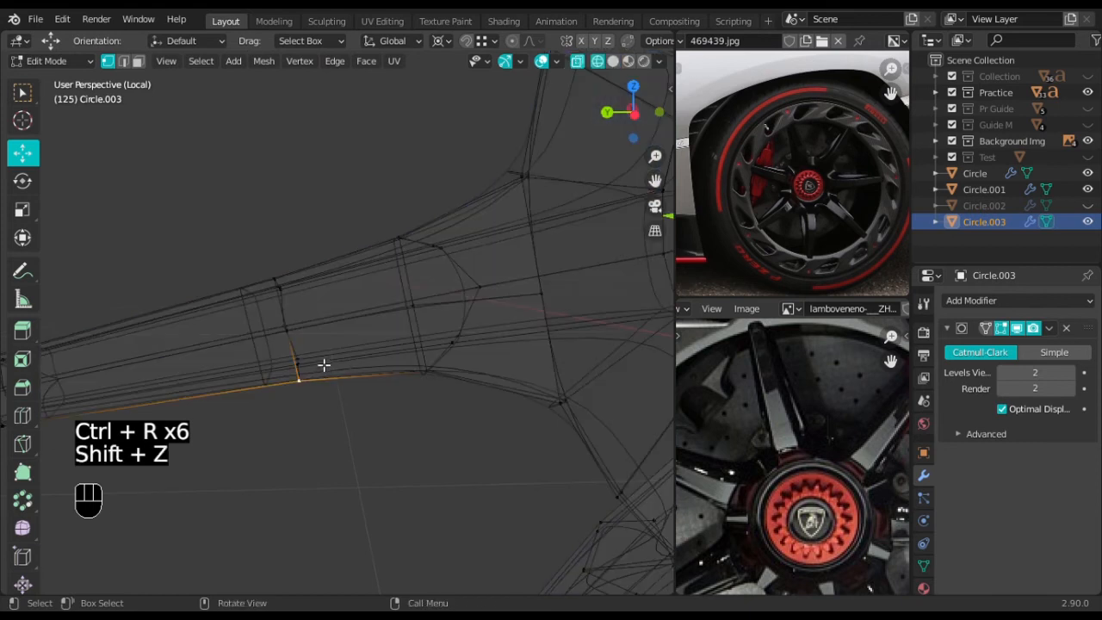
{"action": "mouse_move", "coordinate": [375, 329]}
{"action": "middle_mouse_down"}
{"action": "mouse_move", "coordinate": [403, 364]}
{"action": "mouse_move", "coordinate": [504, 379]}
{"action": "mouse_move", "coordinate": [419, 345]}
{"action": "mouse_move", "coordinate": [461, 314]}
{"action": "mouse_move", "coordinate": [433, 330]}
{"action": "middle_mouse_up"}
{"action": "key", "text": "shift+z"}
{"action": "key", "text": "shift+z"}
{"action": "key", "text": "shift+z"}
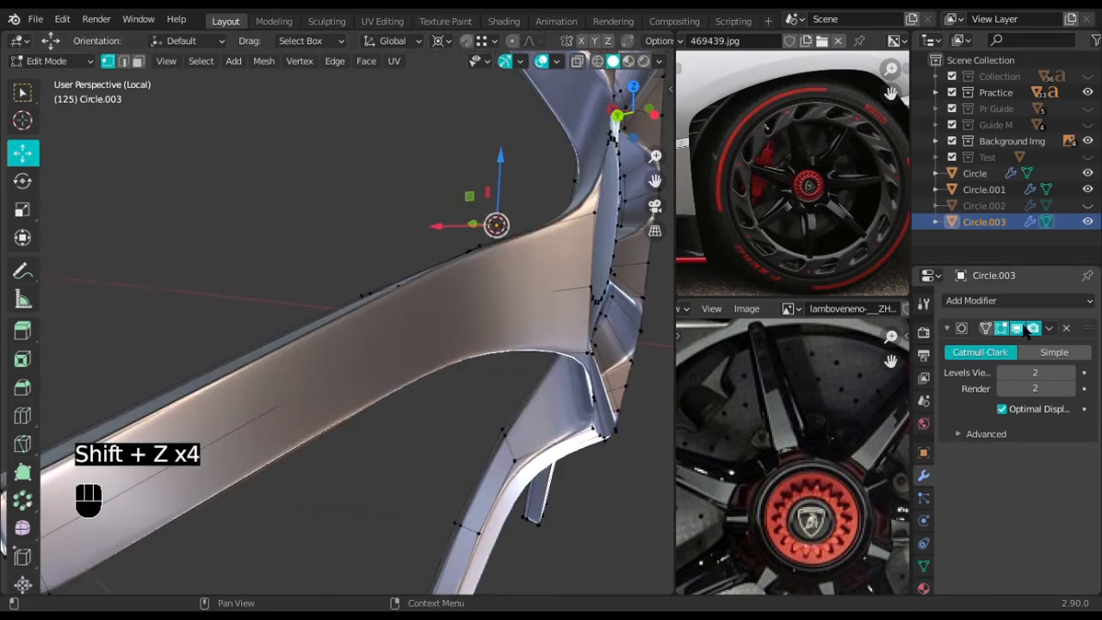
{"action": "left_click", "coordinate": [1002, 332]}
Connect the loop cut's end vertex to the middle vertex of the rim at the left spoke's outer end
{"action": "middle_click_drag", "start_coordinate": [507, 344], "coordinate": [481, 360]}
{"action": "scroll", "coordinate": [347, 371], "scroll_direction": "down", "scroll_amount": 5}
{"action": "scroll", "coordinate": [431, 365], "scroll_direction": "up", "scroll_amount": 4}
{"action": "middle_click_drag", "start_coordinate": [125, 448], "coordinate": [225, 425], "text": "shift"}
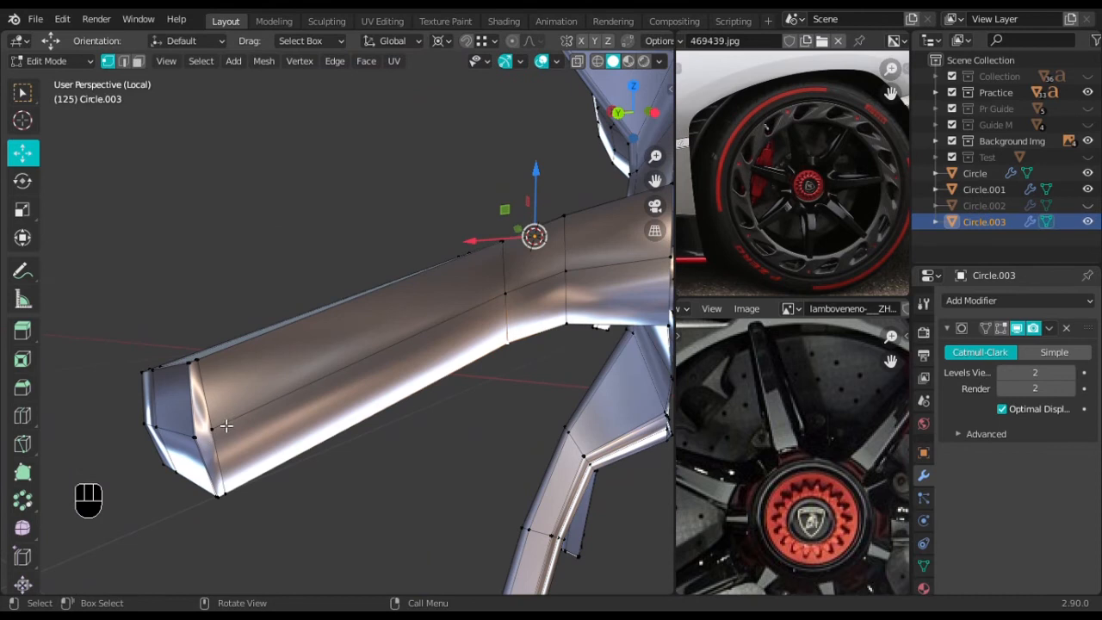
{"action": "key", "text": "j"}
Connect the centre loop's end vertex to the neighbouring middle vertex at the upper-left spoke's outer end
{"action": "scroll", "coordinate": [307, 446], "scroll_direction": "down", "scroll_amount": 2}
{"action": "scroll", "coordinate": [308, 446], "scroll_direction": "down", "scroll_amount": 3}
{"action": "middle_click_drag", "start_coordinate": [403, 391], "coordinate": [437, 507], "text": "shift"}
{"action": "scroll", "coordinate": [325, 251], "scroll_direction": "up", "scroll_amount": 2}
{"action": "middle_click_drag", "start_coordinate": [324, 250], "coordinate": [266, 275]}
{"action": "middle_click_drag", "start_coordinate": [271, 258], "coordinate": [297, 235], "text": "shift"}
{"action": "scroll", "coordinate": [286, 282], "scroll_direction": "up", "scroll_amount": 3}
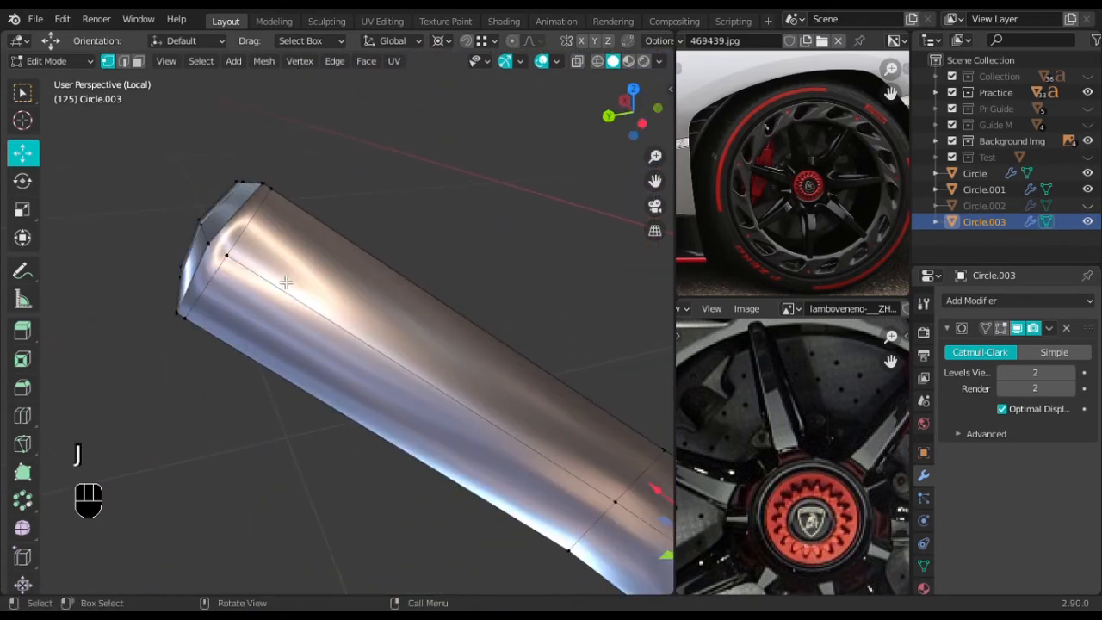
{"action": "left_click", "coordinate": [218, 252], "text": "shift"}
{"action": "scroll", "coordinate": [452, 290], "scroll_direction": "down", "scroll_amount": 4}
{"action": "middle_click_drag", "start_coordinate": [516, 291], "coordinate": [428, 322], "text": "shift"}
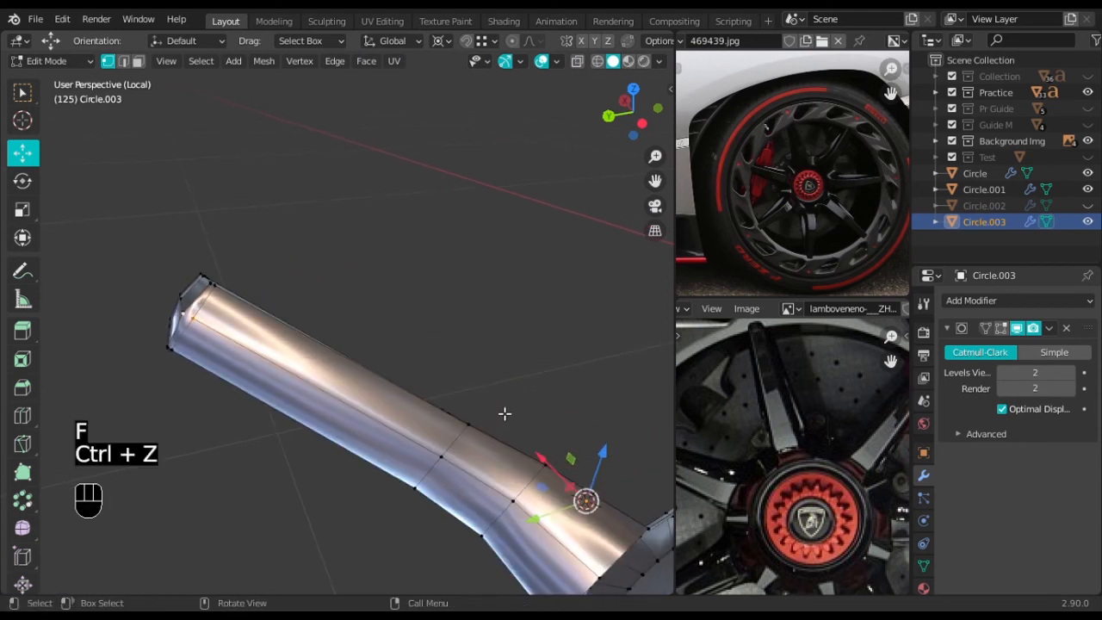
{"action": "key", "text": "j"}
Connect the two middle vertices at the top spoke's outer end
{"action": "scroll", "coordinate": [504, 414], "scroll_direction": "down", "scroll_amount": 2}
{"action": "middle_click_drag", "start_coordinate": [475, 448], "coordinate": [332, 456], "text": "shift"}
{"action": "middle_click_drag", "start_coordinate": [402, 278], "coordinate": [368, 390], "text": "shift"}
{"action": "scroll", "coordinate": [387, 232], "scroll_direction": "up", "scroll_amount": 4}
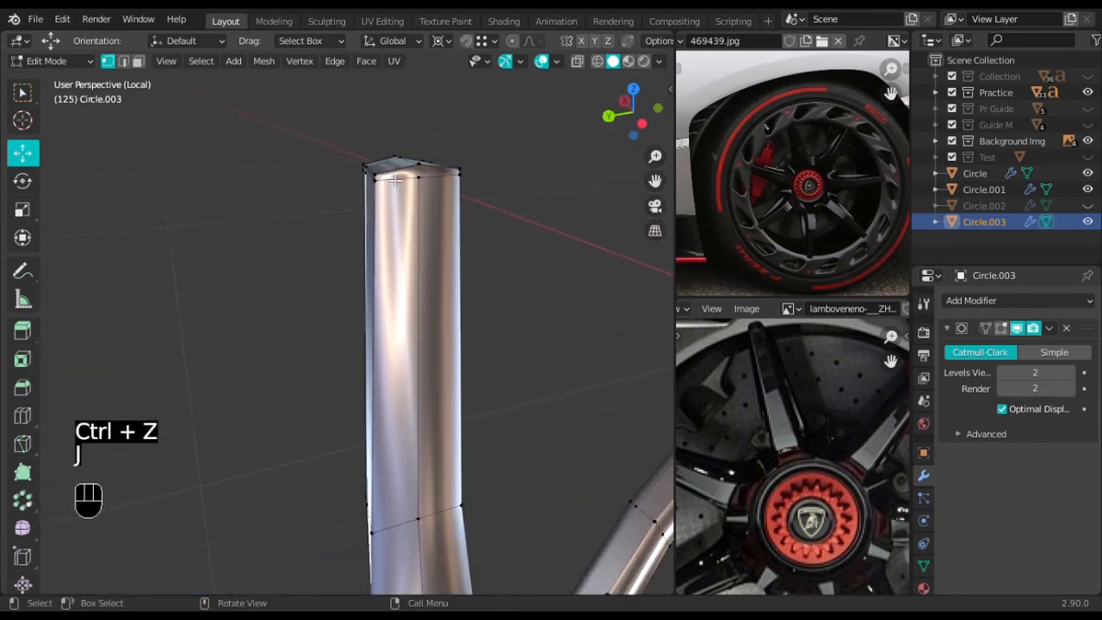
{"action": "scroll", "coordinate": [472, 278], "scroll_direction": "down", "scroll_amount": 5}
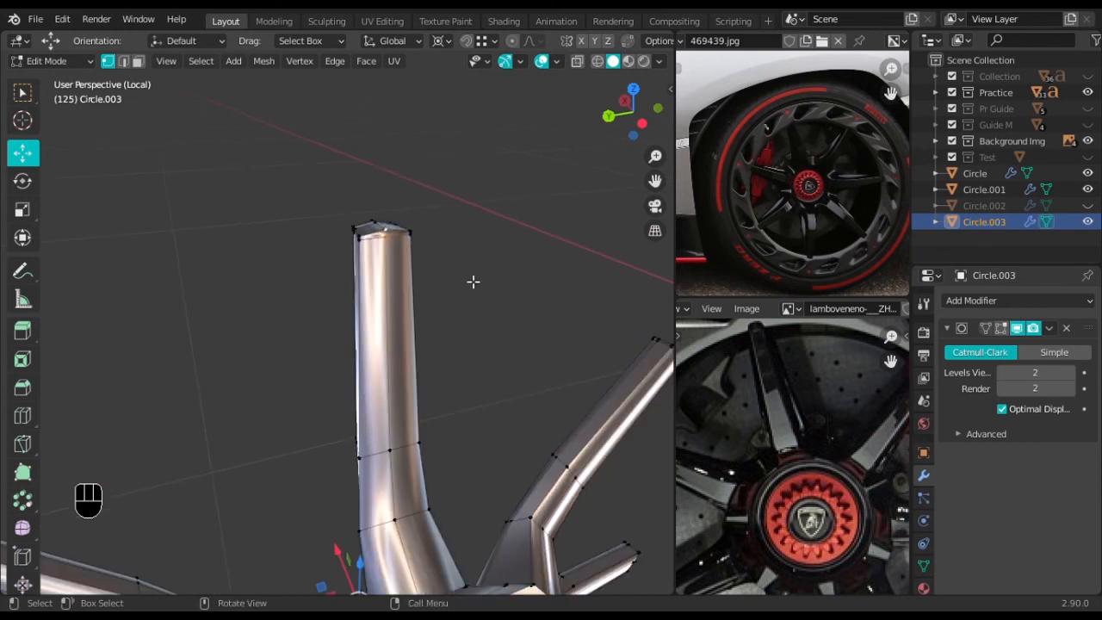
Connect the two middle vertices at the outer ends of the upper-right and right spokes
{"action": "middle_click_drag", "start_coordinate": [491, 290], "coordinate": [305, 333], "text": "shift"}
{"action": "scroll", "coordinate": [404, 404], "scroll_direction": "up", "scroll_amount": 6}
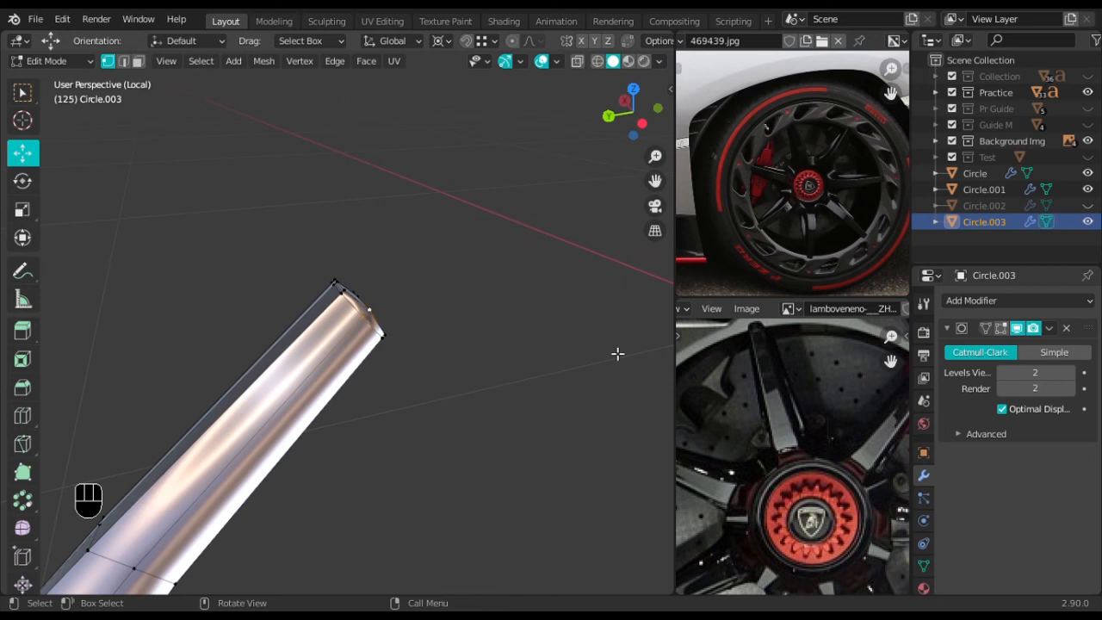
{"action": "scroll", "coordinate": [576, 407], "scroll_direction": "down", "scroll_amount": 3}
{"action": "middle_click_drag", "start_coordinate": [497, 516], "coordinate": [445, 301], "text": "shift"}
{"action": "scroll", "coordinate": [445, 300], "scroll_direction": "up", "scroll_amount": 3}
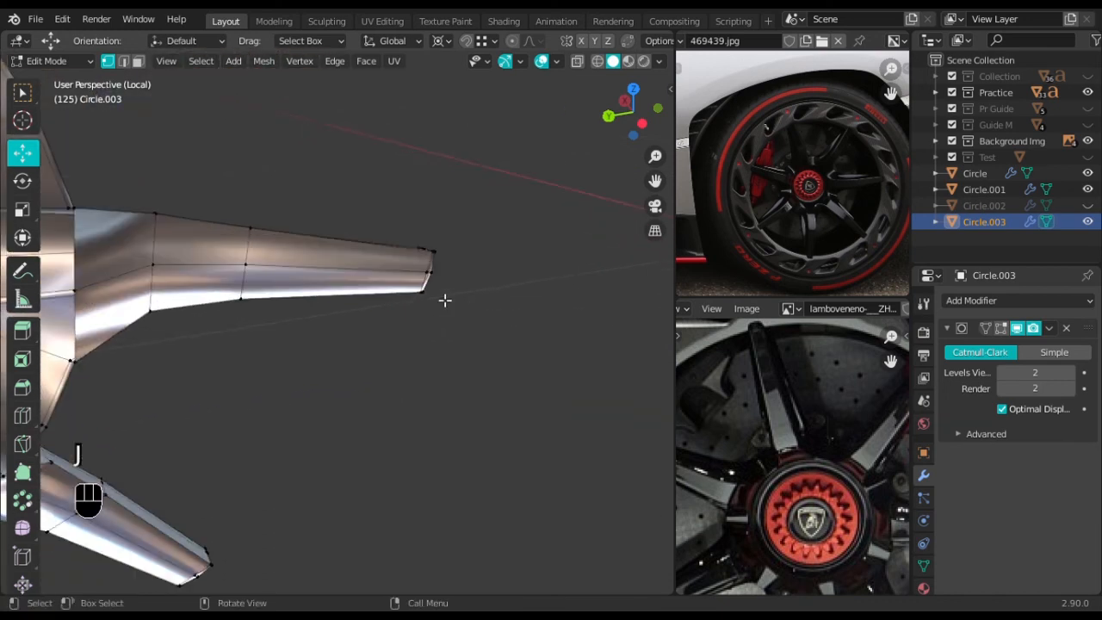
{"action": "middle_click_drag", "start_coordinate": [462, 385], "coordinate": [365, 343]}
{"action": "scroll", "coordinate": [526, 468], "scroll_direction": "down", "scroll_amount": 4}
{"action": "scroll", "coordinate": [605, 327], "scroll_direction": "up", "scroll_amount": 4}
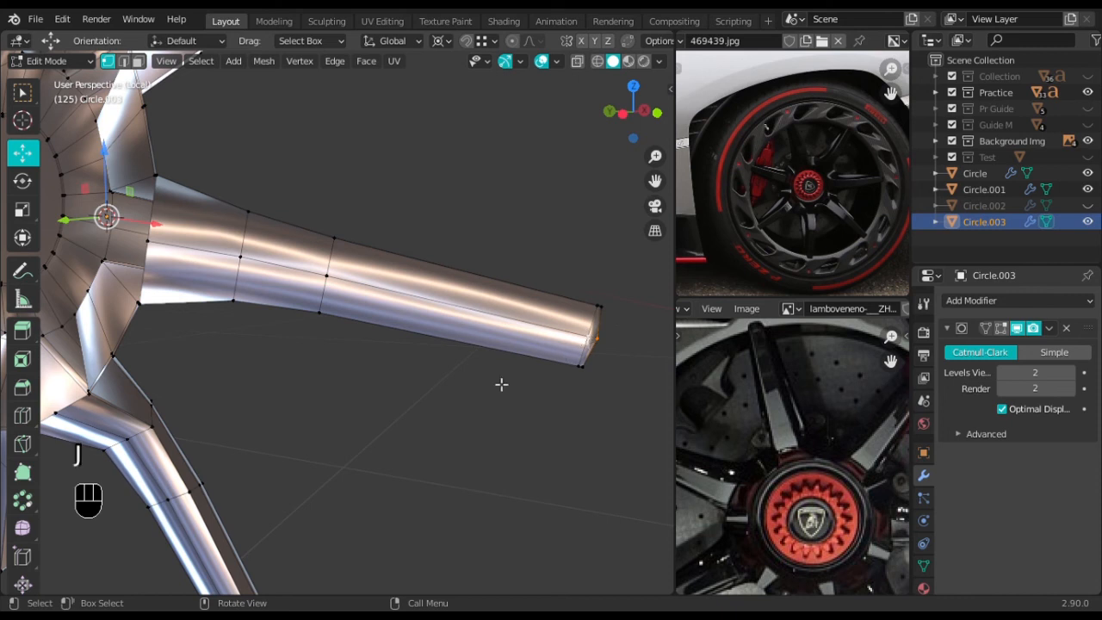
Connect the two middle vertices at the outer ends of both lower spokes
{"action": "scroll", "coordinate": [551, 357], "scroll_direction": "down", "scroll_amount": 2}
{"action": "middle_click_drag", "start_coordinate": [386, 379], "coordinate": [430, 228], "text": "shift"}
{"action": "middle_click_drag", "start_coordinate": [329, 344], "coordinate": [368, 349]}
{"action": "middle_click_drag", "start_coordinate": [295, 433], "coordinate": [318, 387], "text": "shift"}
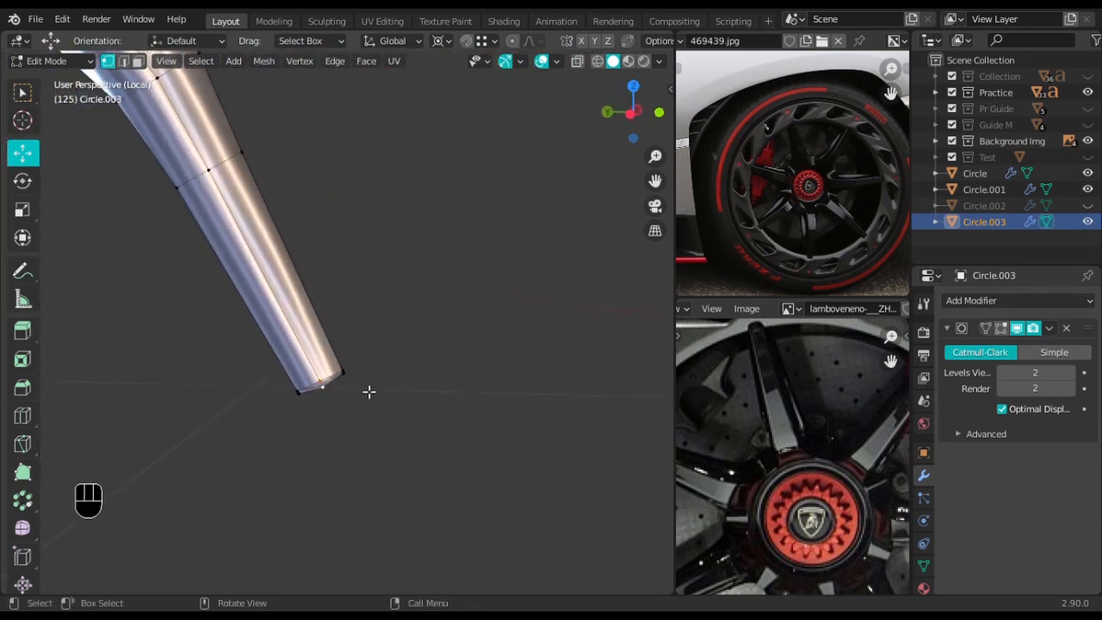
{"action": "middle_click_drag", "start_coordinate": [368, 392], "coordinate": [184, 303], "text": "shift"}
{"action": "middle_click_drag", "start_coordinate": [348, 313], "coordinate": [408, 347], "text": "shift"}
{"action": "scroll", "coordinate": [408, 346], "scroll_direction": "up", "scroll_amount": 2}
{"action": "middle_click_drag", "start_coordinate": [175, 396], "coordinate": [275, 383], "text": "shift"}
{"action": "left_click", "coordinate": [307, 380], "text": "shift"}
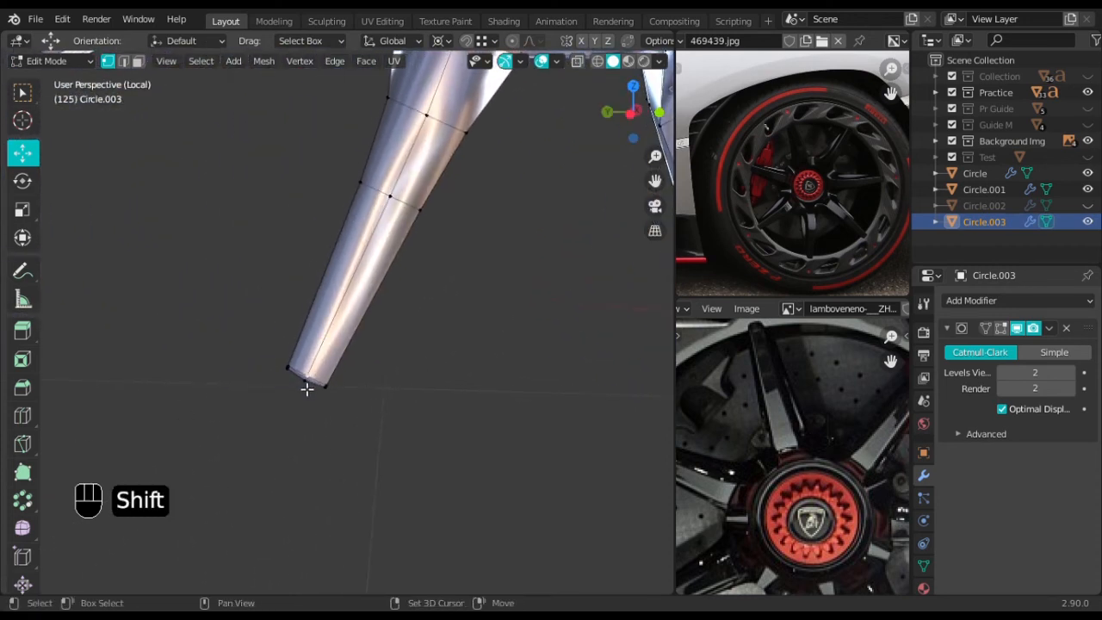
Turn the subdivision modifier's display in Edit Mode back on
{"action": "middle_click_drag", "start_coordinate": [227, 336], "coordinate": [43, 342], "text": "shift"}
{"action": "middle_click_drag", "start_coordinate": [160, 322], "coordinate": [274, 339]}
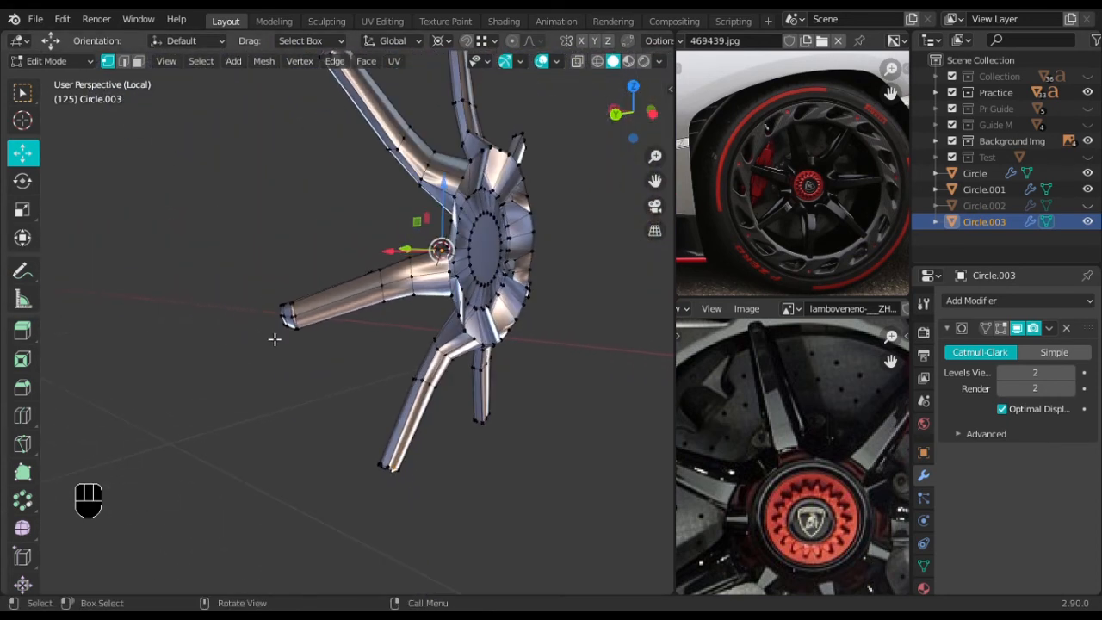
{"action": "left_click", "coordinate": [1000, 328]}
Select the outer edge loop at the back of the hub and fill it with a face
{"action": "middle_click_drag", "start_coordinate": [413, 335], "coordinate": [648, 365]}
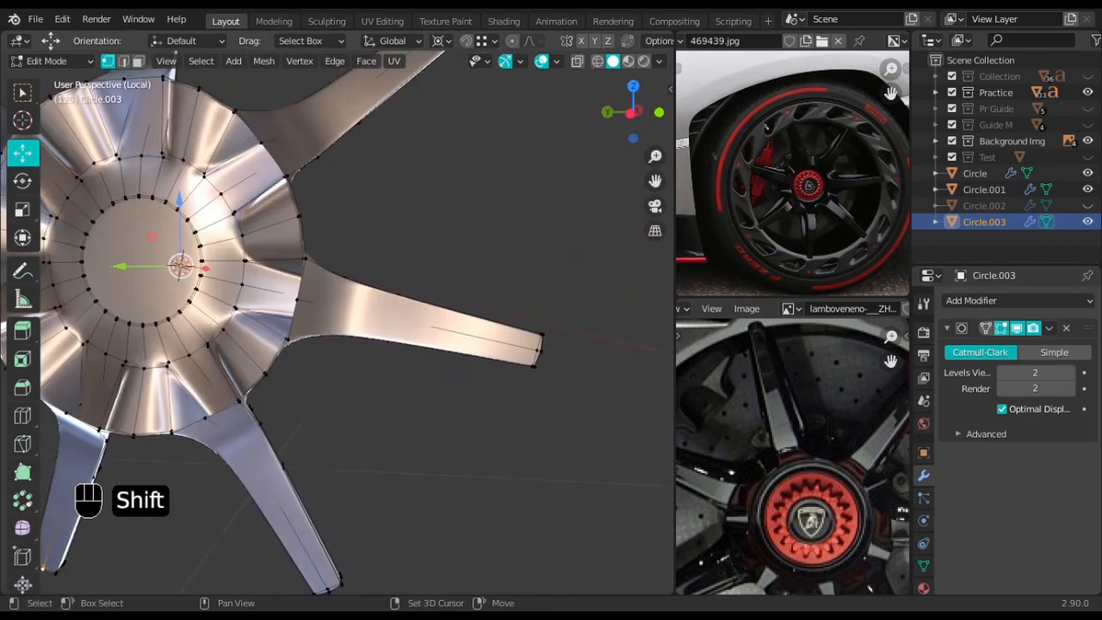
{"action": "scroll", "coordinate": [790, 456], "scroll_direction": "up", "scroll_amount": 2}
{"action": "double_click", "coordinate": [309, 284]}
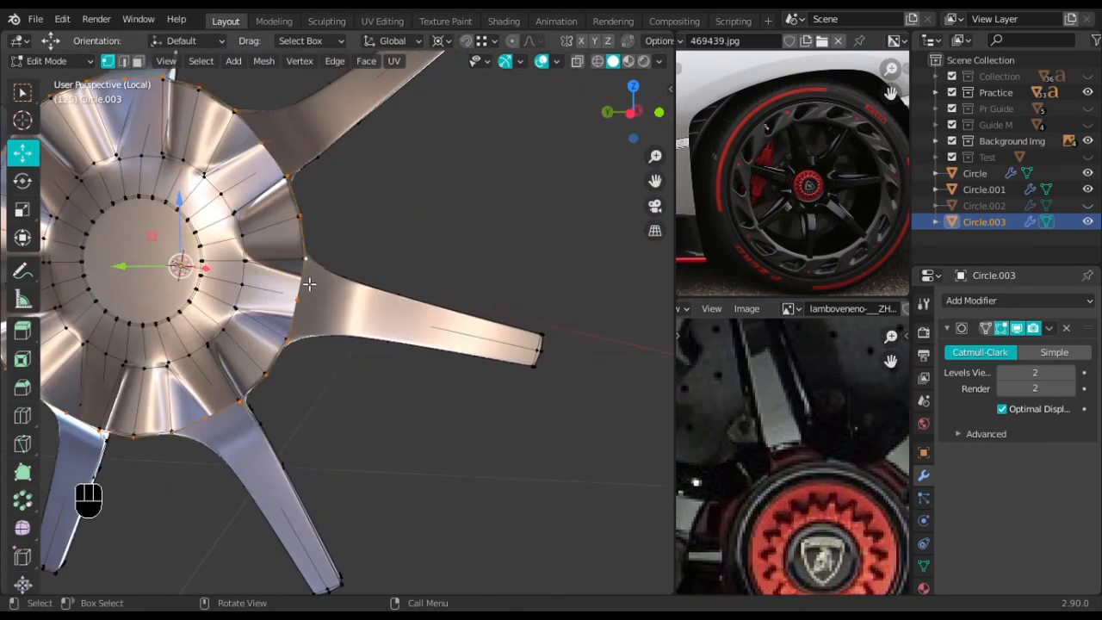
{"action": "scroll", "coordinate": [307, 284], "scroll_direction": "down", "scroll_amount": 3}
{"action": "middle_click_drag", "start_coordinate": [297, 305], "coordinate": [432, 302], "text": "shift"}
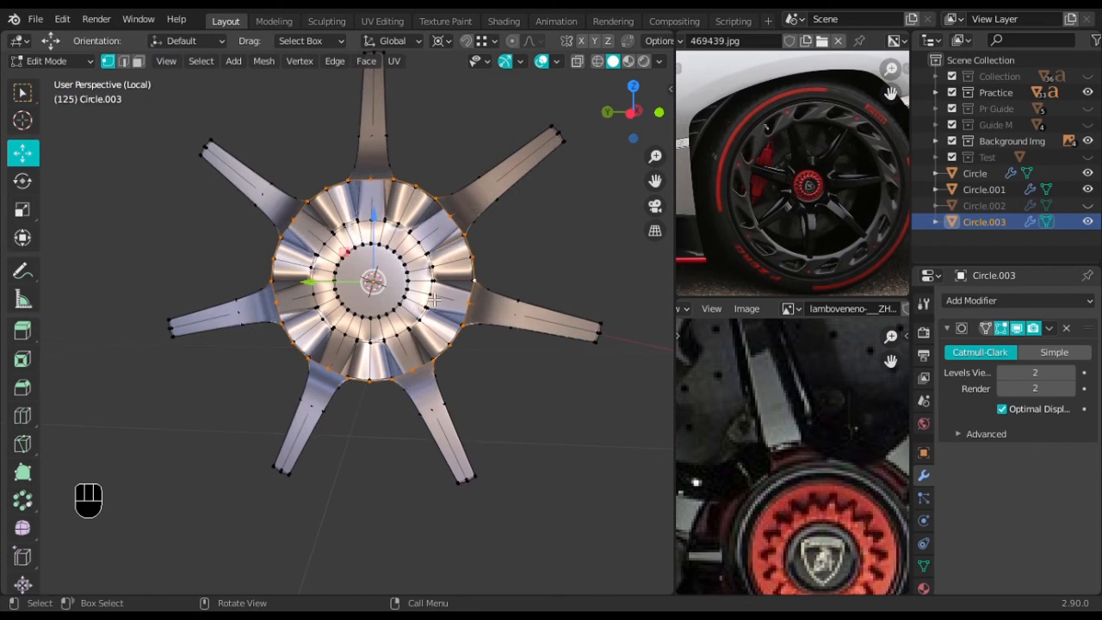
{"action": "key", "text": "f"}
Inset the new face at the back of the hub slightly
{"action": "middle_click_drag", "start_coordinate": [435, 298], "coordinate": [447, 311], "text": "shift"}
{"action": "scroll", "coordinate": [464, 318], "scroll_direction": "up", "scroll_amount": 2}
{"action": "key", "text": "i"}
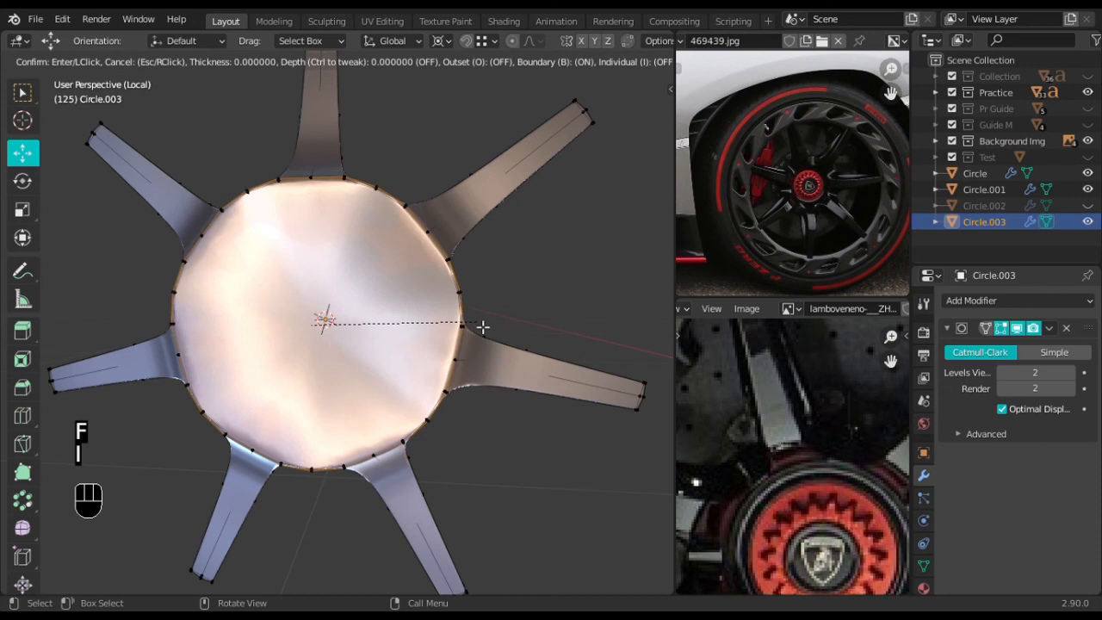
{"action": "left_click", "coordinate": [473, 327], "text": "shift"}
{"action": "scroll", "coordinate": [472, 327], "scroll_direction": "down", "scroll_amount": 3}
{"action": "middle_click_drag", "start_coordinate": [472, 327], "coordinate": [386, 368]}
{"action": "key", "text": "Tab"}
{"action": "scroll", "coordinate": [391, 327], "scroll_direction": "up", "scroll_amount": 3}
{"action": "key", "text": "Tab"}
{"action": "key", "text": "s"}
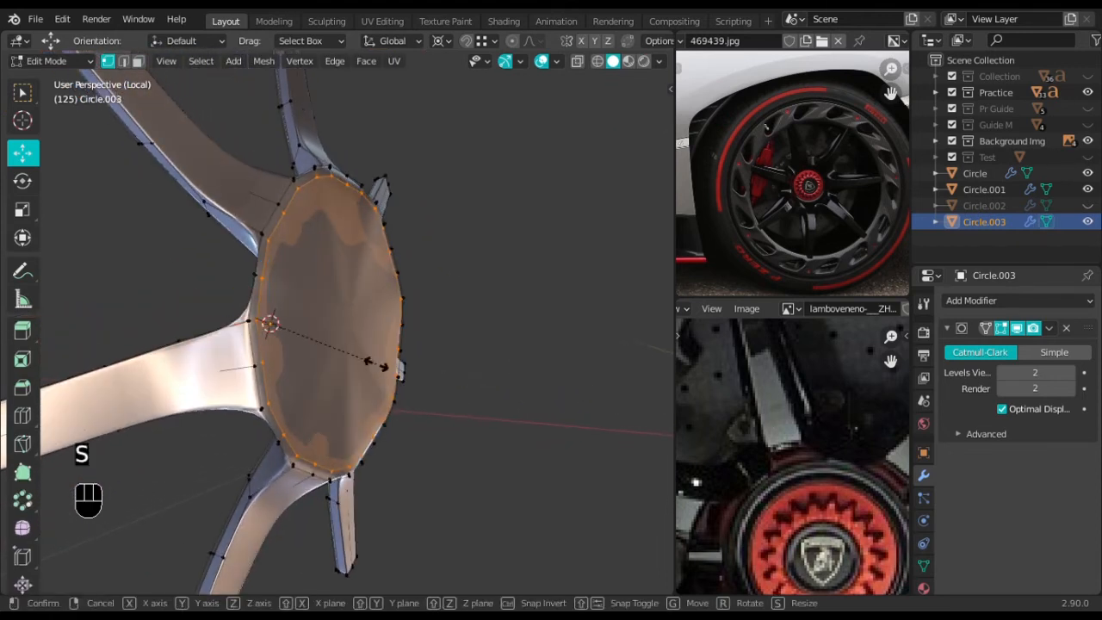
{"action": "type", "text": "x"}
{"action": "type", "text": "0"}
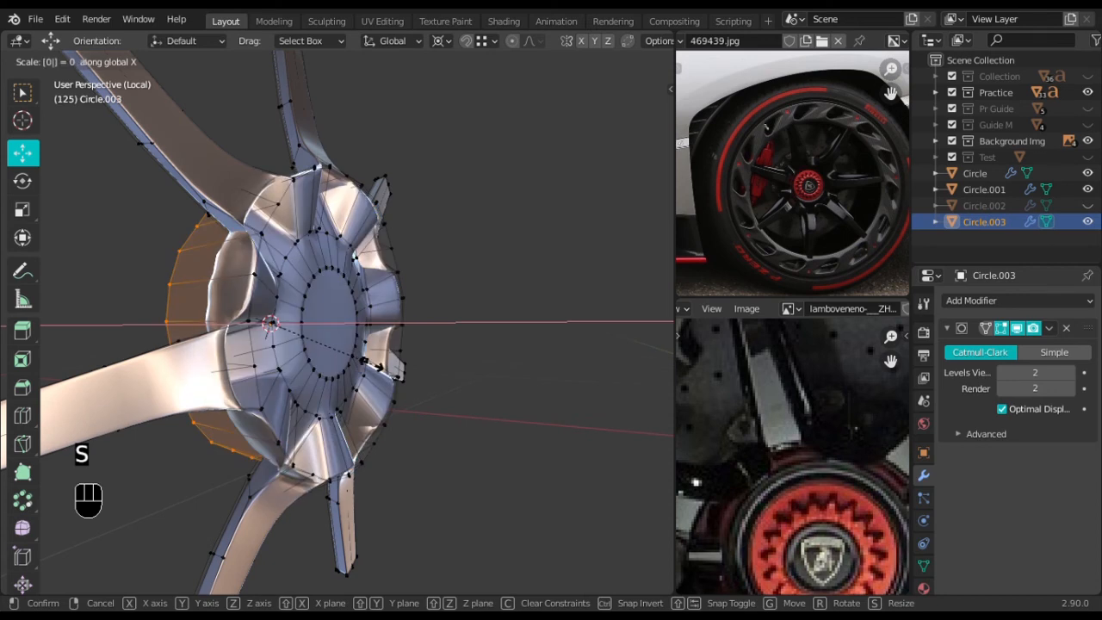
{"action": "key", "text": "Return"}
Set the pivot point to Median Point and flatten the hub's inset back face by scaling it to 0 along X
{"action": "key", "text": "period"}
{"action": "key", "text": "period"}
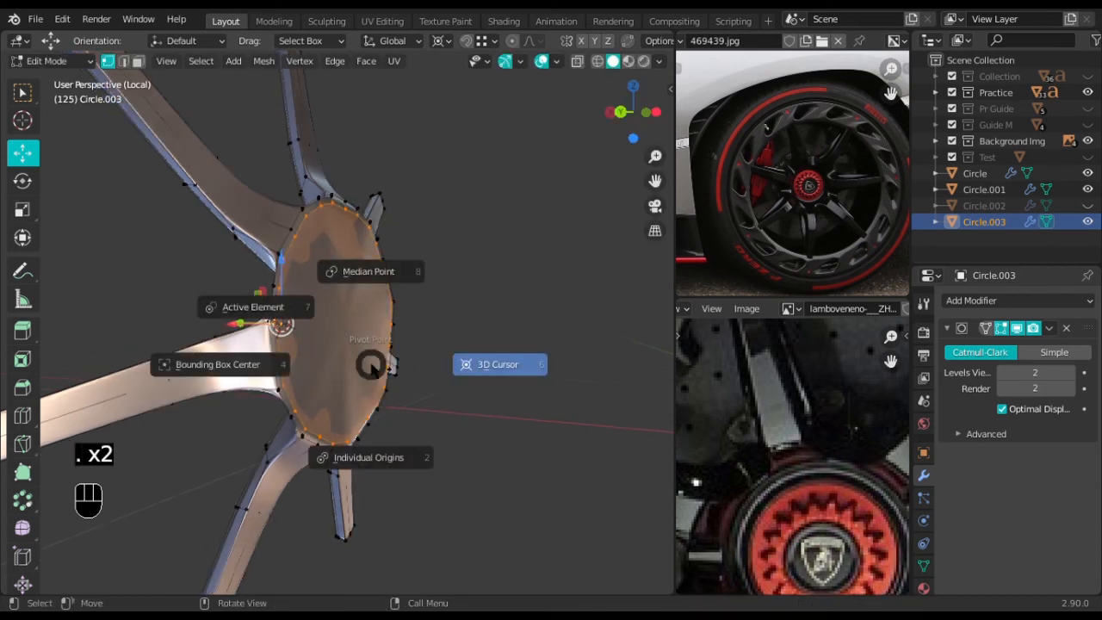
{"action": "left_click", "coordinate": [366, 295]}
{"action": "middle_click_drag", "start_coordinate": [401, 312], "coordinate": [468, 348]}
{"action": "type", "text": "sx0"}
{"action": "key", "text": "Return"}
{"action": "key", "text": "Tab"}
{"action": "left_click", "coordinate": [522, 356]}
{"action": "scroll", "coordinate": [425, 319], "scroll_direction": "down", "scroll_amount": 3}
{"action": "scroll", "coordinate": [457, 346], "scroll_direction": "down", "scroll_amount": 2}
{"action": "scroll", "coordinate": [406, 334], "scroll_direction": "up", "scroll_amount": 3}
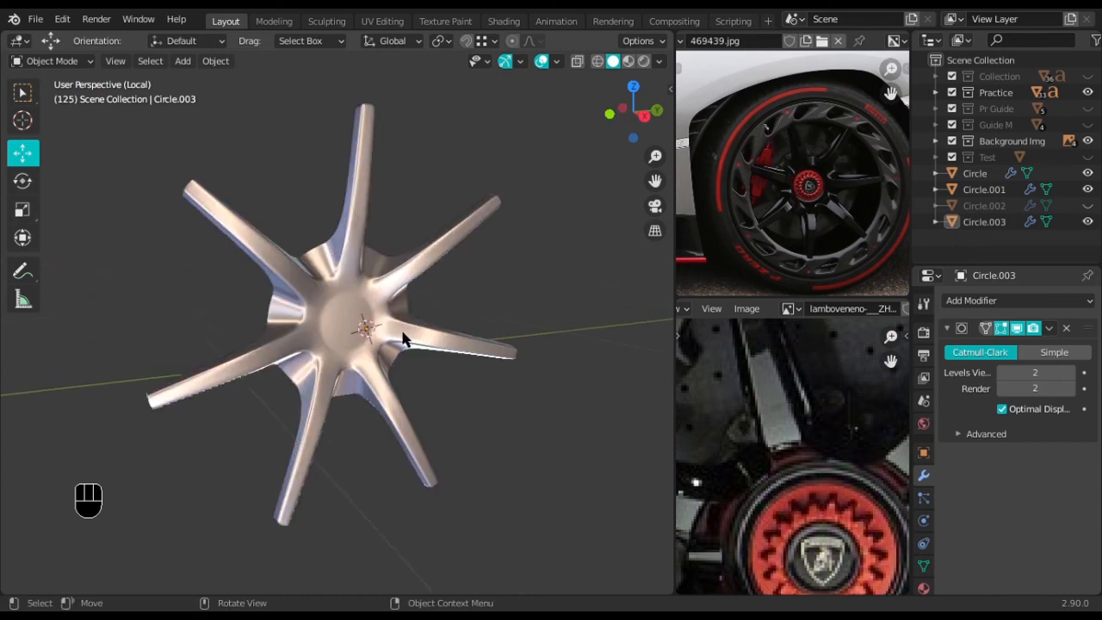
Leave local view and move the spoke object slightly to fit it to the wheel rim
{"action": "key", "text": "slash"}
{"action": "left_click", "coordinate": [390, 299]}
{"action": "middle_click_drag", "start_coordinate": [406, 302], "coordinate": [376, 336]}
{"action": "left_click_drag", "start_coordinate": [296, 384], "coordinate": [308, 383], "text": "shift"}
{"action": "middle_click_drag", "start_coordinate": [355, 200], "coordinate": [592, 339], "text": "shift"}
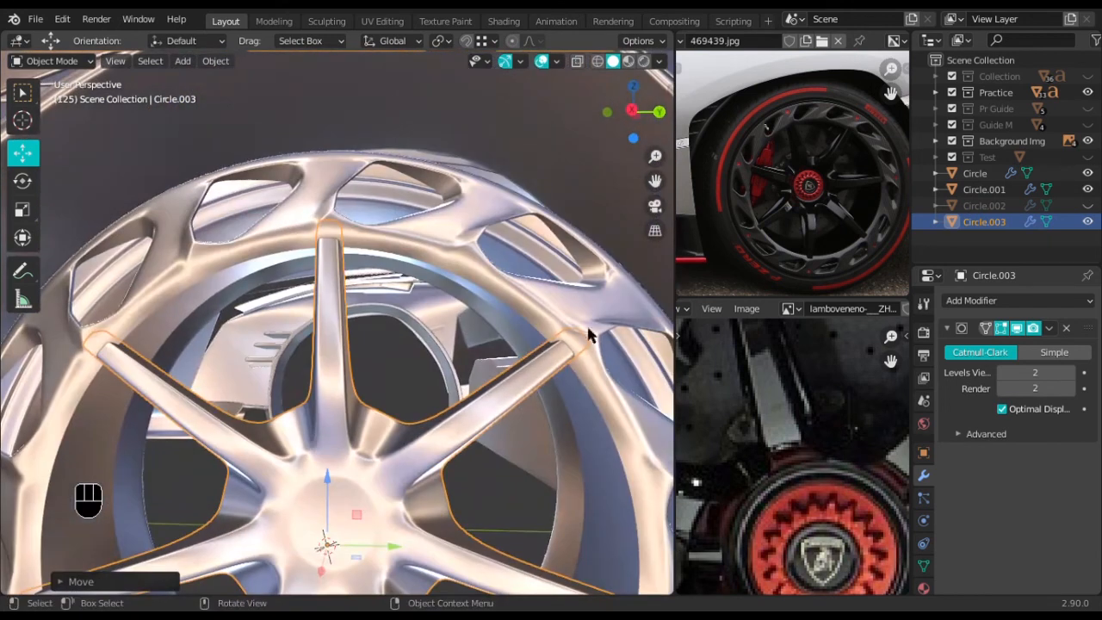
{"action": "left_click", "coordinate": [437, 373]}
Compare the modelled spokes and their outer ends with the two reference photos
{"action": "scroll", "coordinate": [569, 353], "scroll_direction": "down", "scroll_amount": 1}
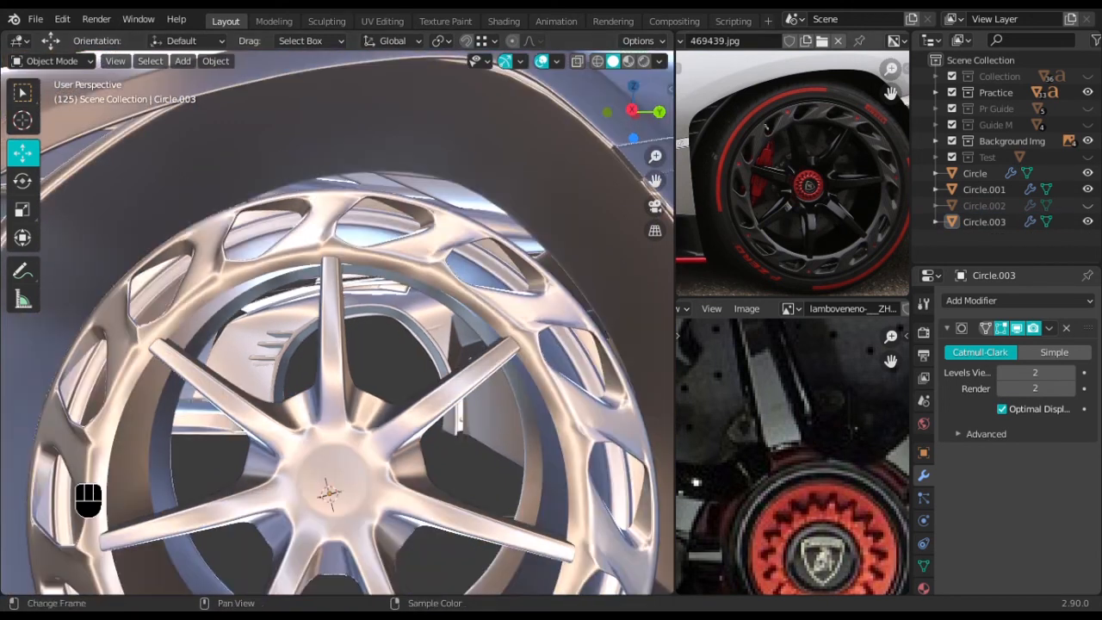
{"action": "scroll", "coordinate": [800, 188], "scroll_direction": "up", "scroll_amount": 4}
{"action": "middle_click_drag", "start_coordinate": [800, 181], "coordinate": [845, 285]}
{"action": "middle_click_drag", "start_coordinate": [744, 260], "coordinate": [753, 237]}
{"action": "scroll", "coordinate": [727, 229], "scroll_direction": "up", "scroll_amount": 1}
{"action": "middle_click_drag", "start_coordinate": [772, 450], "coordinate": [872, 562]}
{"action": "scroll", "coordinate": [387, 365], "scroll_direction": "down", "scroll_amount": 4}
Select all of the spoke object's geometry and recalculate its normals to face outside
{"action": "middle_click_drag", "start_coordinate": [384, 365], "coordinate": [395, 389]}
{"action": "left_click", "coordinate": [430, 340]}
{"action": "key", "text": "Tab"}
{"action": "key", "text": "a"}
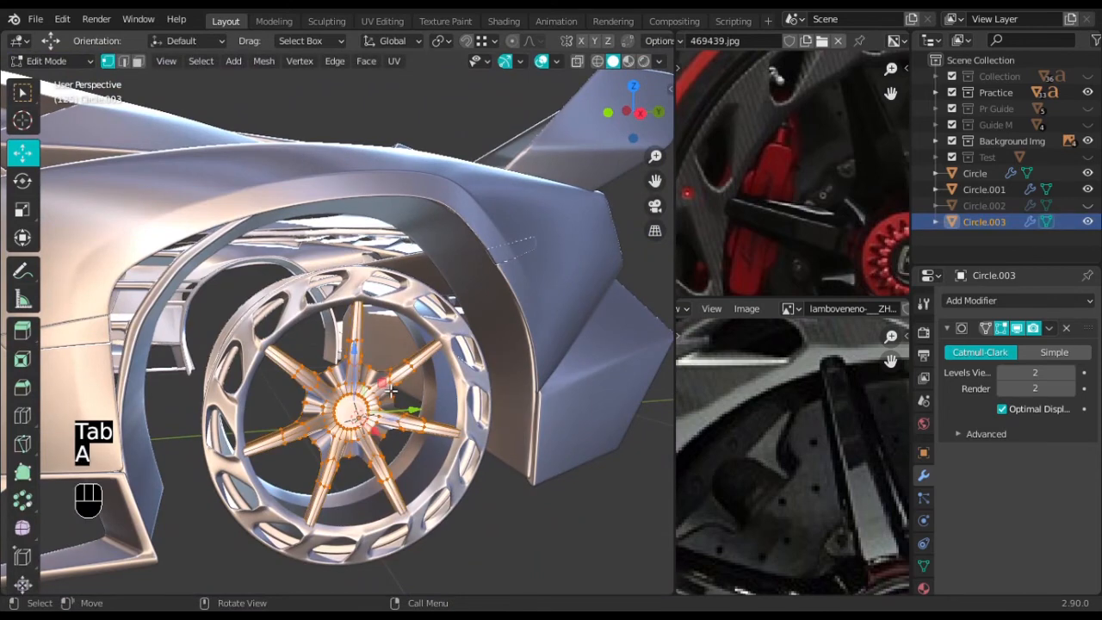
{"action": "key", "text": "shift+n"}
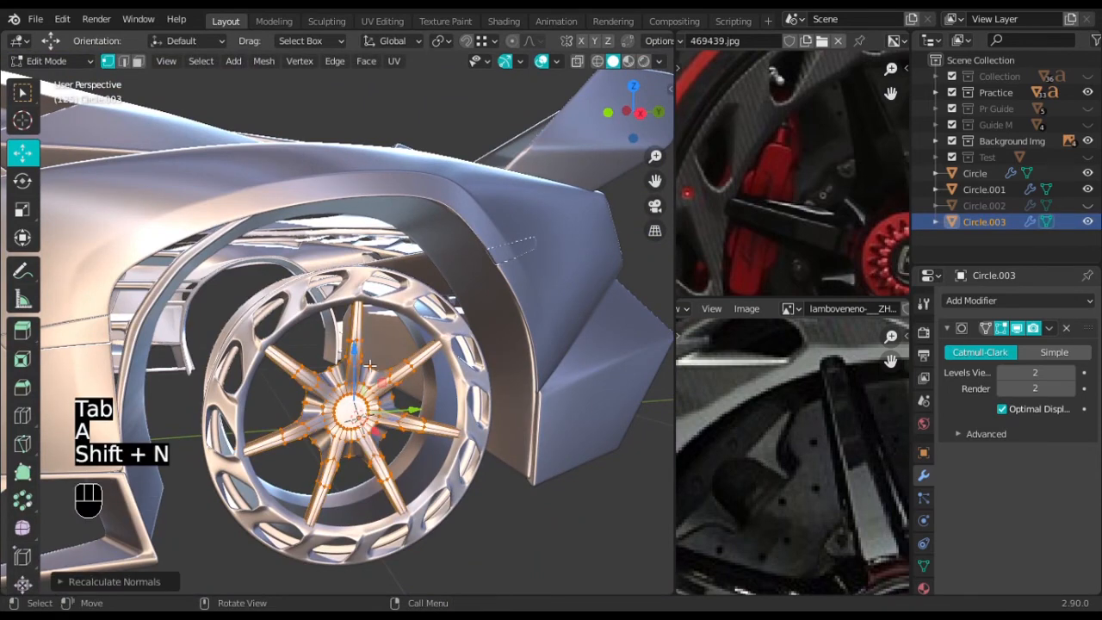
{"action": "key", "text": "Tab"}
{"action": "middle_click_drag", "start_coordinate": [370, 366], "coordinate": [538, 349]}
{"action": "left_click", "coordinate": [558, 235]}
Examine the wheel from the side and the red centre nut in the upper reference photo
{"action": "scroll", "coordinate": [559, 236], "scroll_direction": "down", "scroll_amount": 4}
{"action": "middle_click_drag", "start_coordinate": [558, 235], "coordinate": [454, 356]}
{"action": "scroll", "coordinate": [389, 349], "scroll_direction": "up", "scroll_amount": 2}
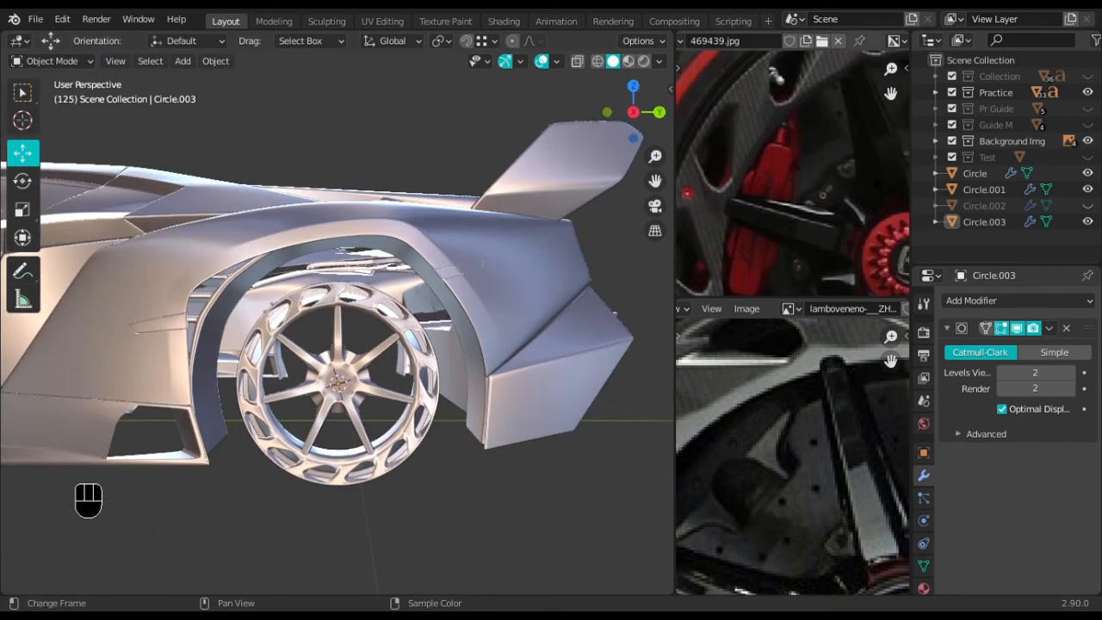
{"action": "middle_click_drag", "start_coordinate": [872, 221], "coordinate": [780, 190]}
{"action": "scroll", "coordinate": [822, 221], "scroll_direction": "up", "scroll_amount": 2}
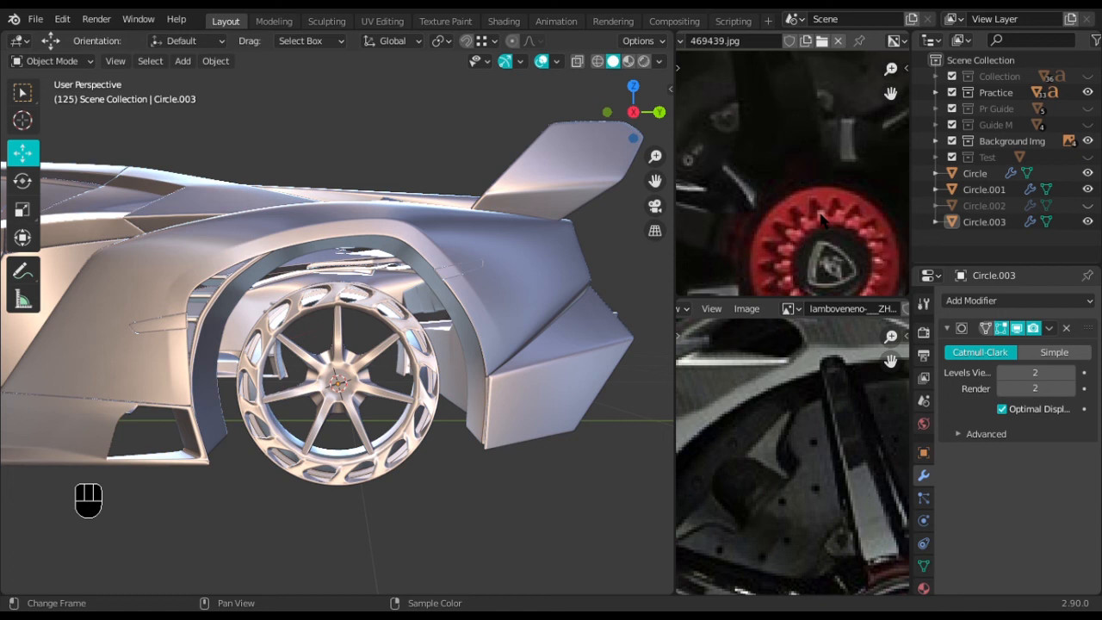
{"action": "scroll", "coordinate": [441, 256], "scroll_direction": "down", "scroll_amount": 4}
Examine the rear wheel on the whole car body from the rear, side and front
{"action": "middle_click_drag", "start_coordinate": [440, 261], "coordinate": [367, 314]}
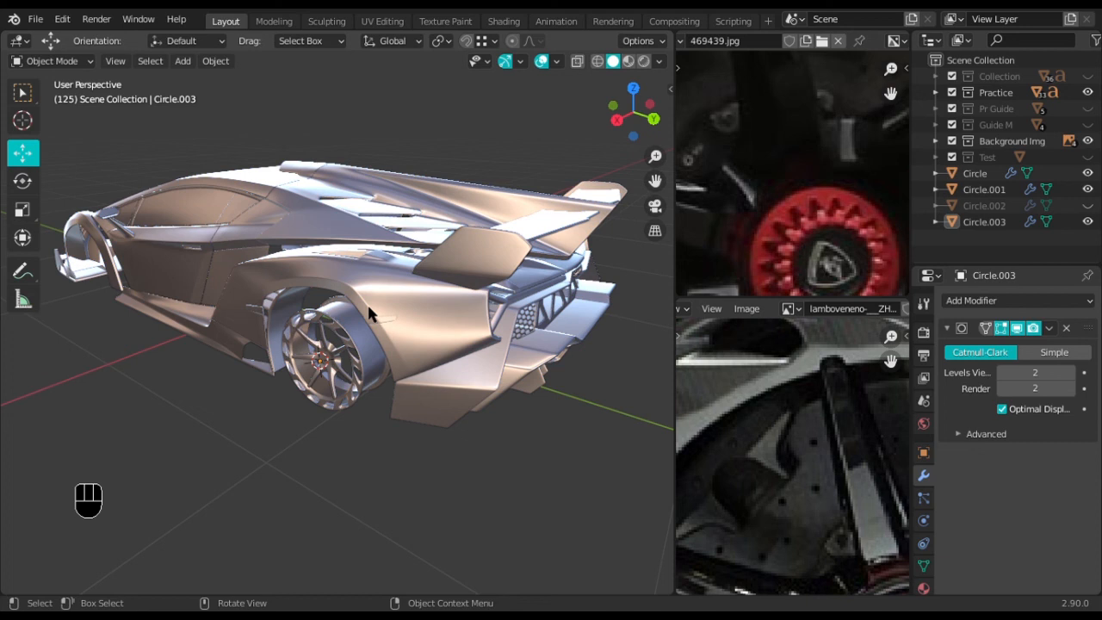
{"action": "scroll", "coordinate": [343, 330], "scroll_direction": "up", "scroll_amount": 4}
{"action": "middle_click_drag", "start_coordinate": [150, 347], "coordinate": [551, 274], "text": "shift"}
{"action": "scroll", "coordinate": [463, 299], "scroll_direction": "down", "scroll_amount": 3}
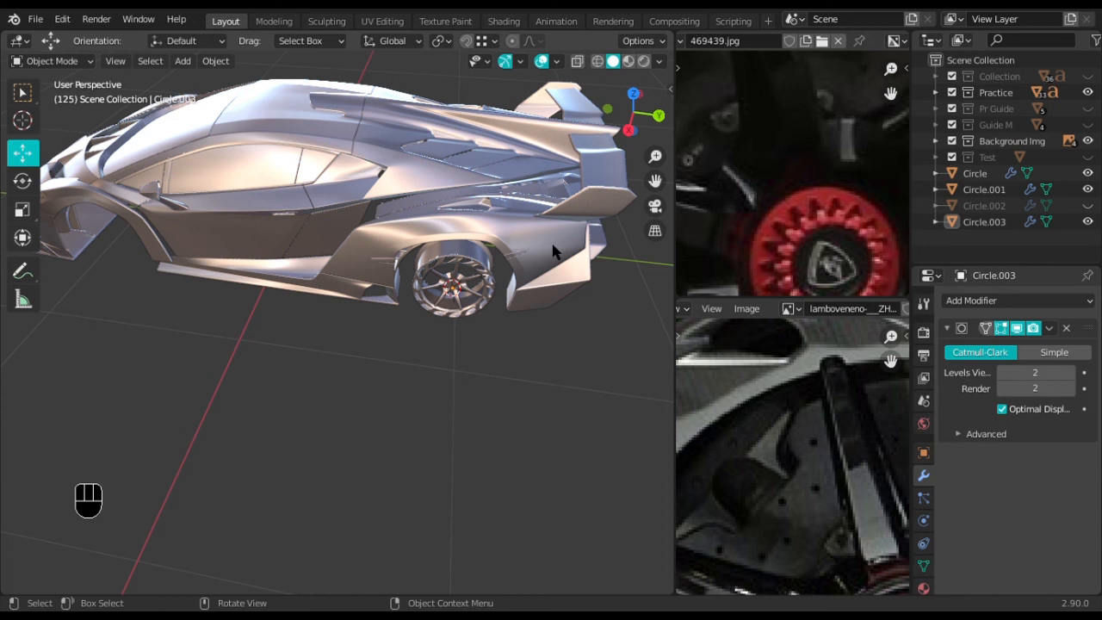
{"action": "key", "text": "shift"}
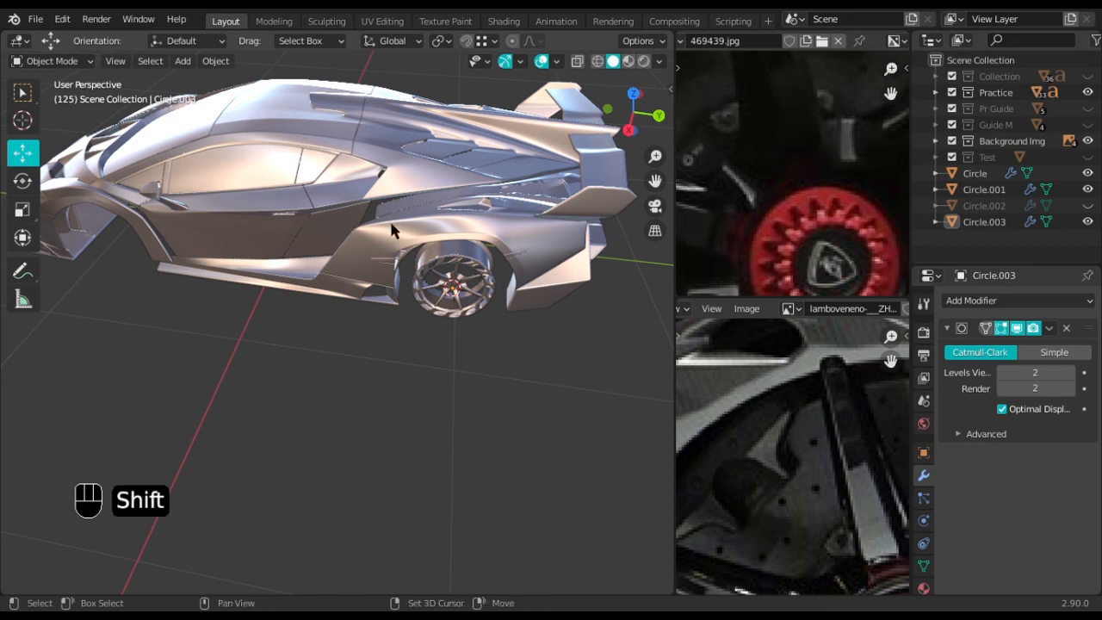
{"action": "middle_click_drag", "start_coordinate": [348, 232], "coordinate": [538, 261], "text": "shift"}
{"action": "middle_click_drag", "start_coordinate": [412, 315], "coordinate": [559, 317]}
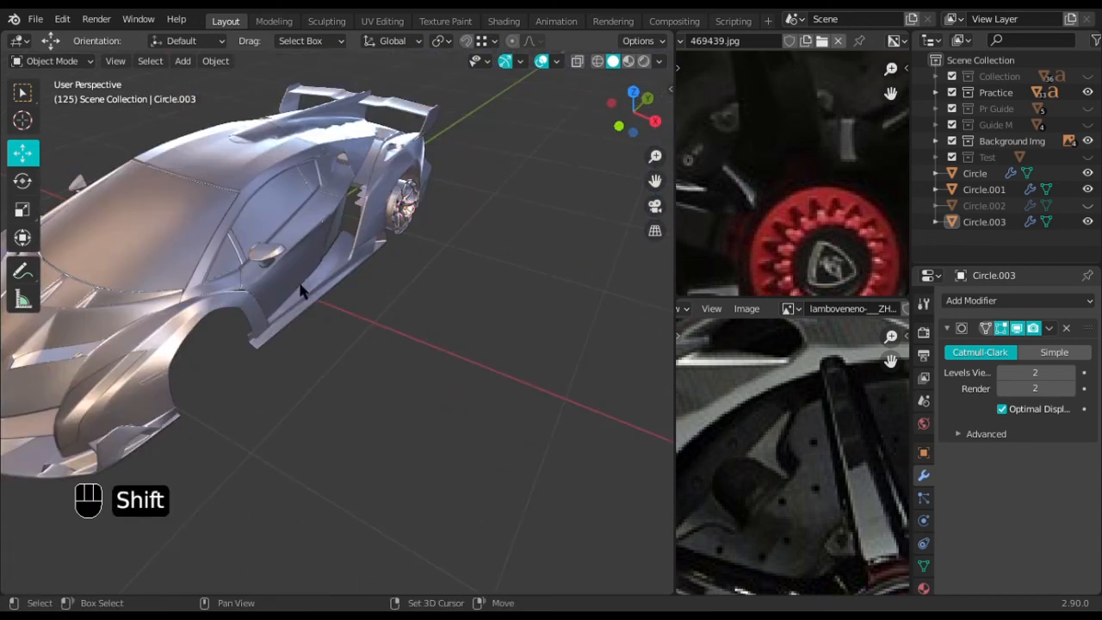
Save the file and maximize the 3D viewport with the car seen from the front
{"action": "middle_click_drag", "start_coordinate": [302, 283], "coordinate": [486, 245], "text": "shift"}
{"action": "middle_click_drag", "start_coordinate": [382, 280], "coordinate": [467, 270]}
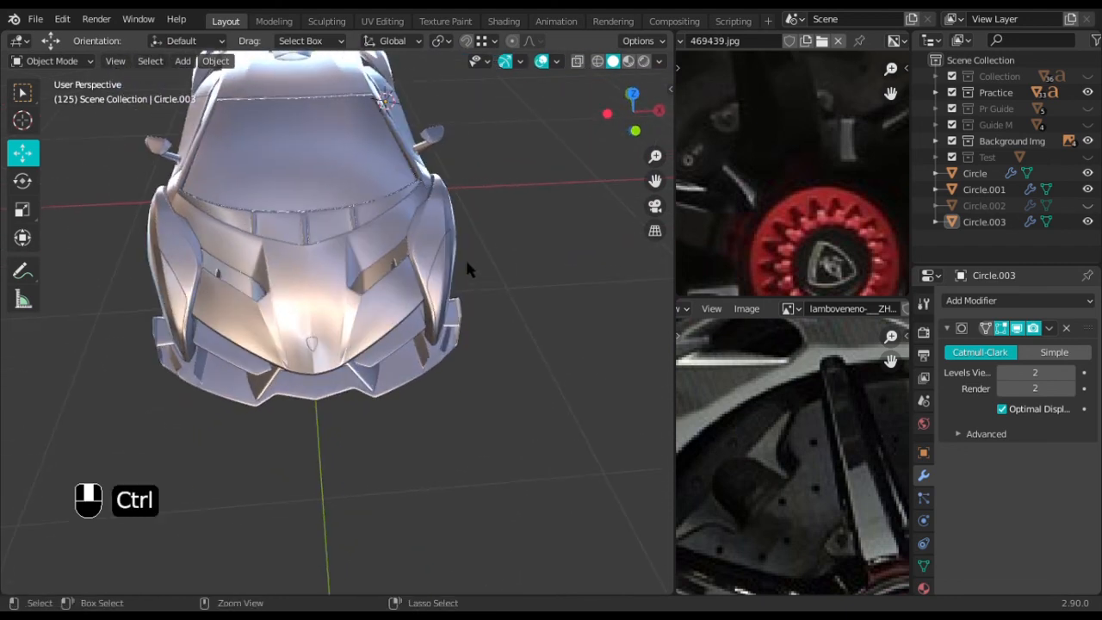
{"action": "key", "text": "ctrl+s"}
{"action": "key", "text": "ctrl+space"}
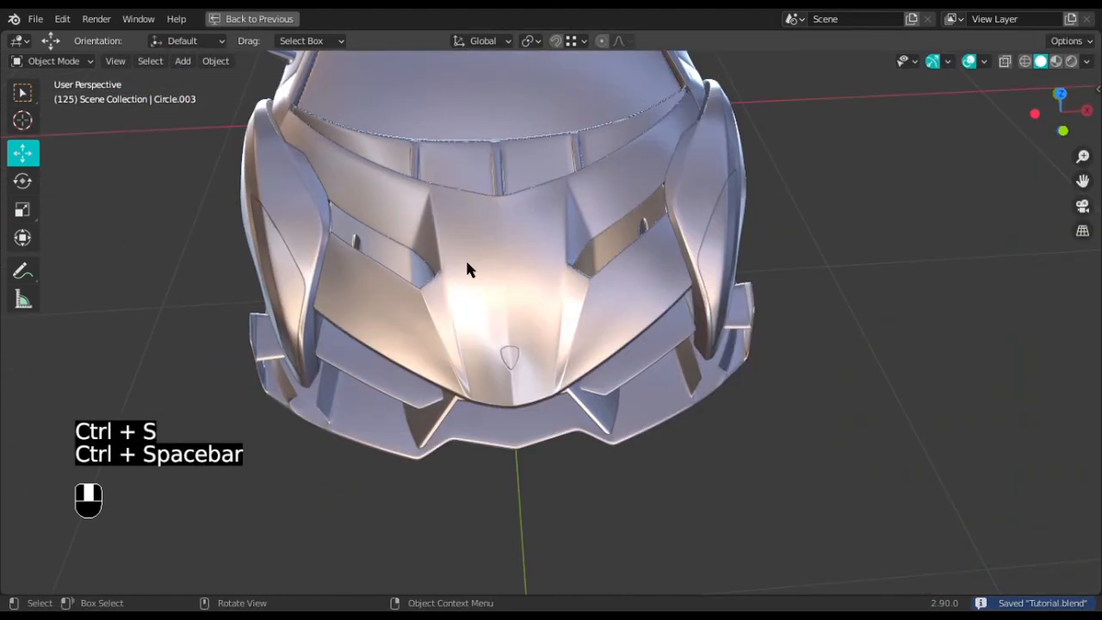